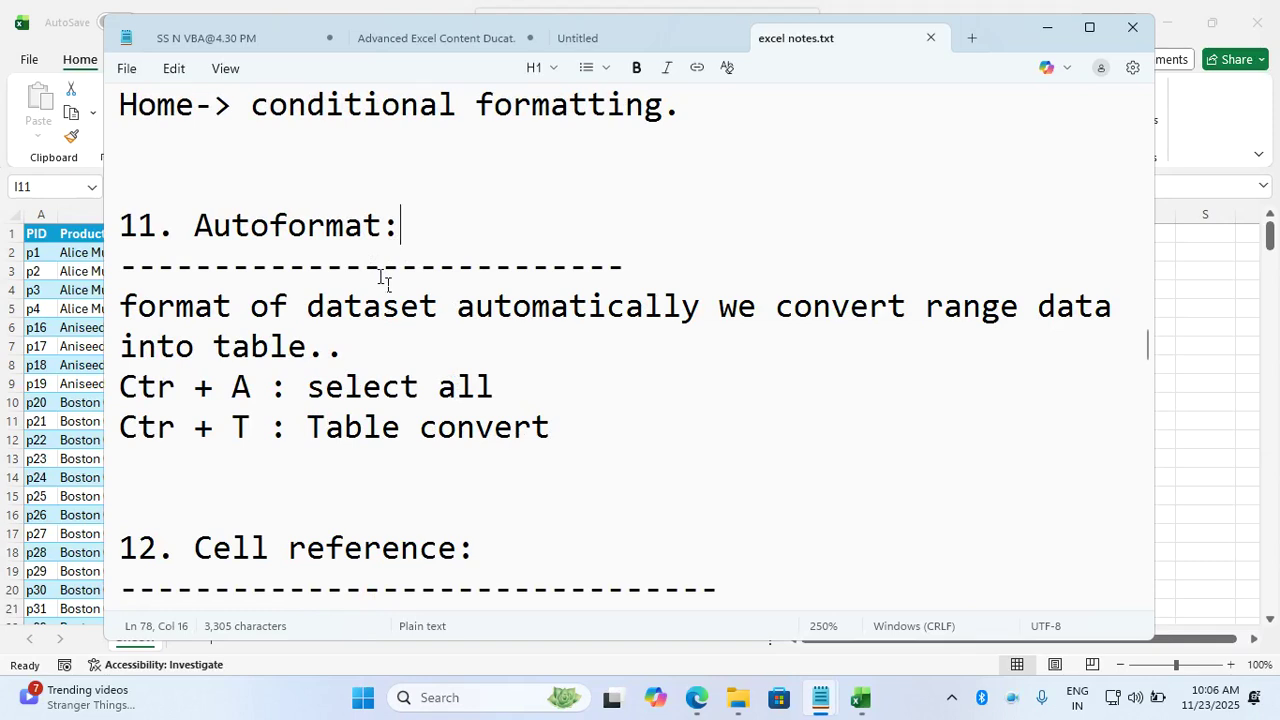
# Read the Autoformat notes on converting range data into a table, and minimize them to reveal the Excel sales workbook
pyautogui.click(131, 310)
pyautogui.moveTo(131, 310); pyautogui.dragTo(520, 443)
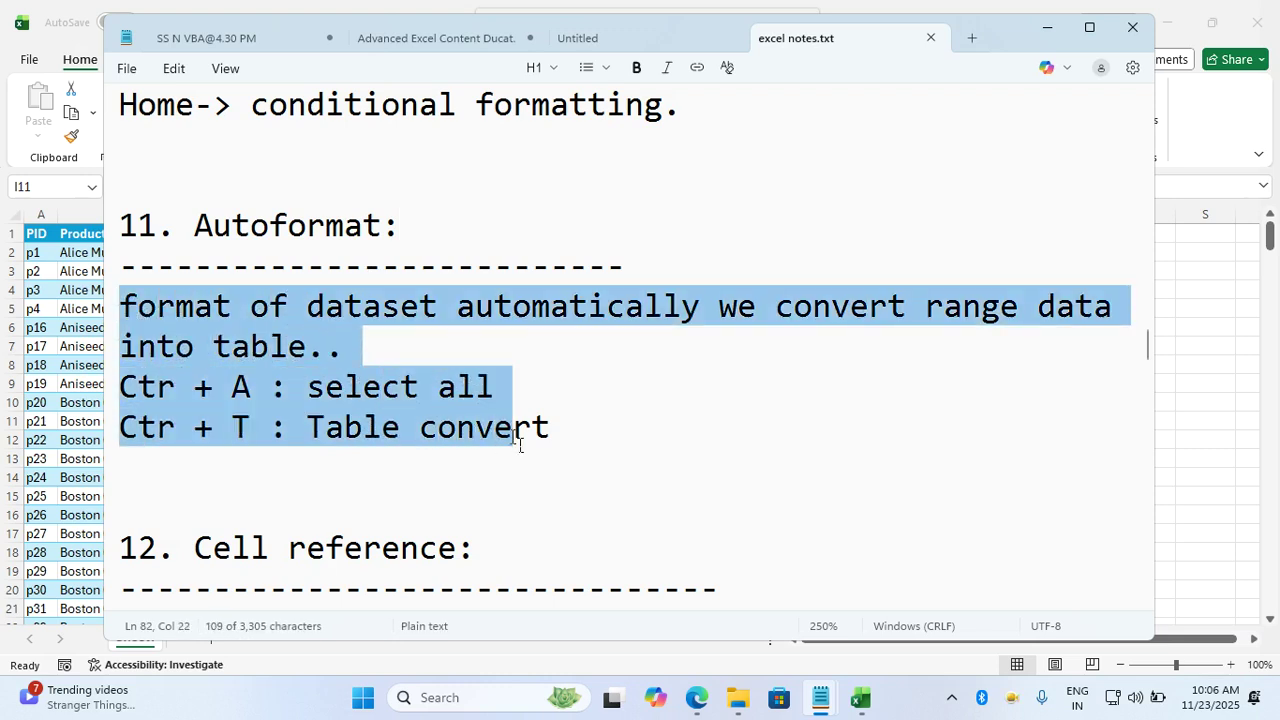
pyautogui.click(576, 439)
pyautogui.click(1047, 27)
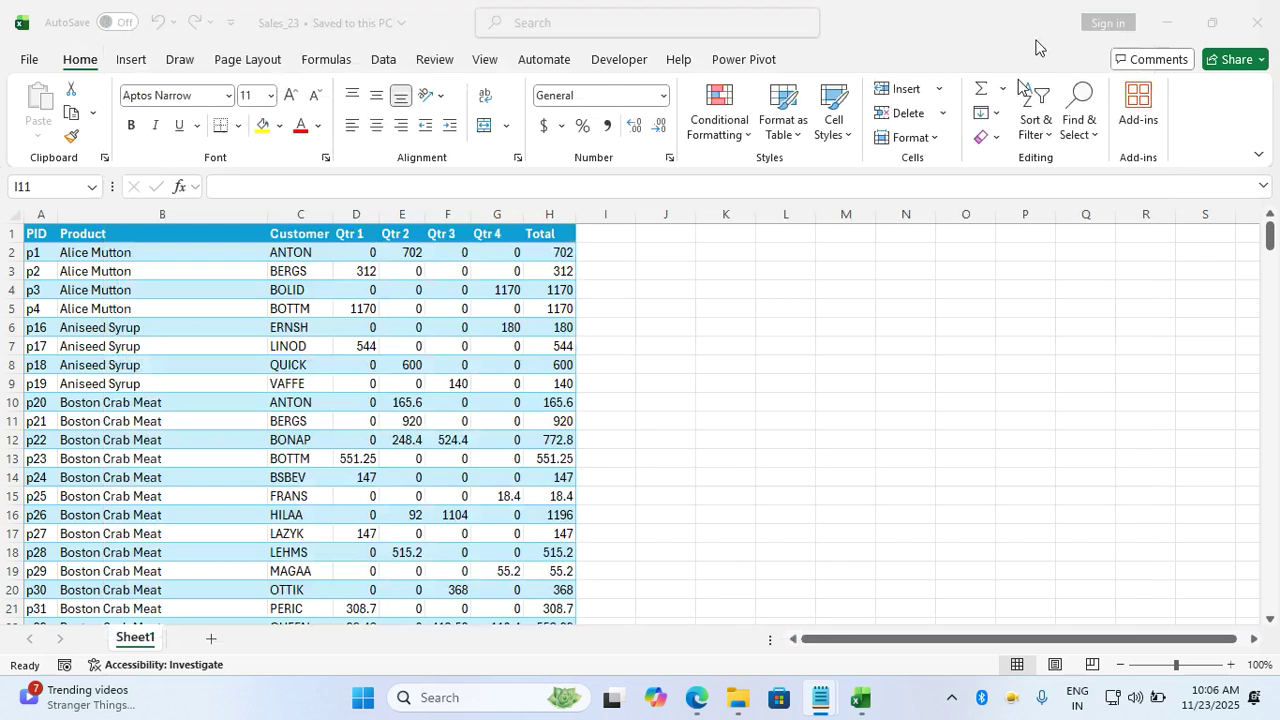
# Select the whole sales dataset on Sheet1 and clear its formatting
pyautogui.click(295, 385)
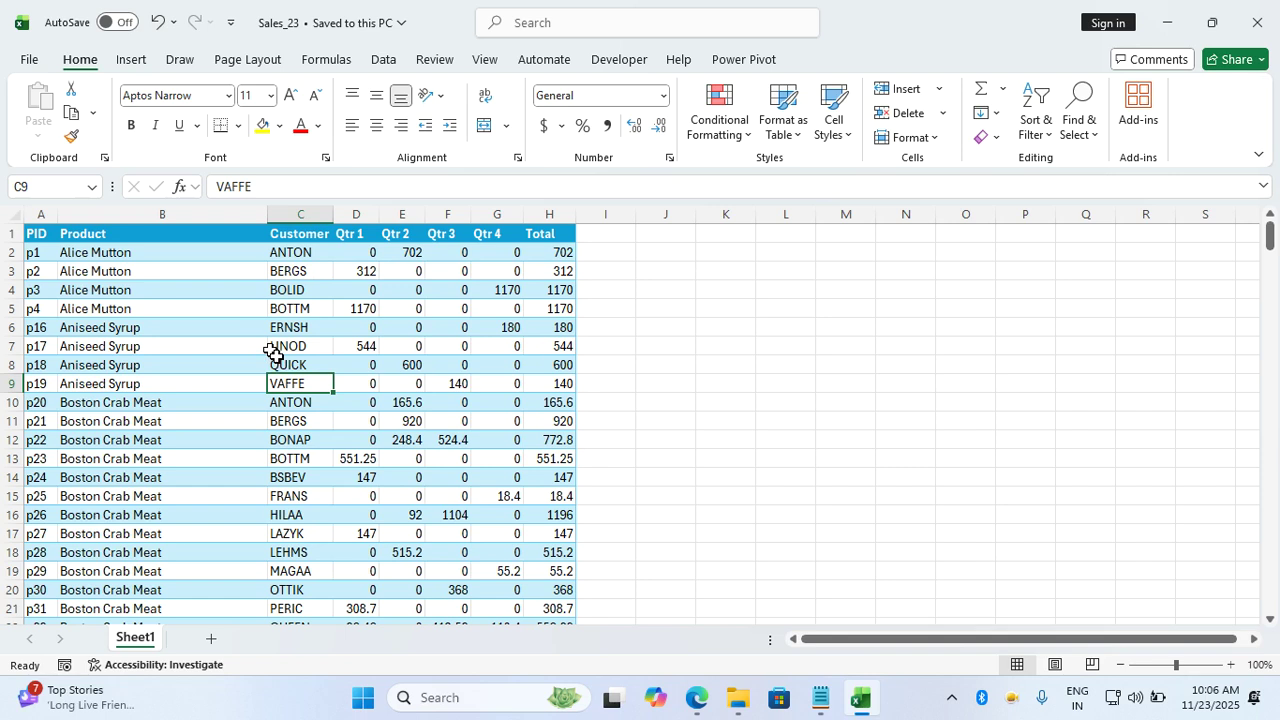
pyautogui.hotkey('ctrl', 'a')
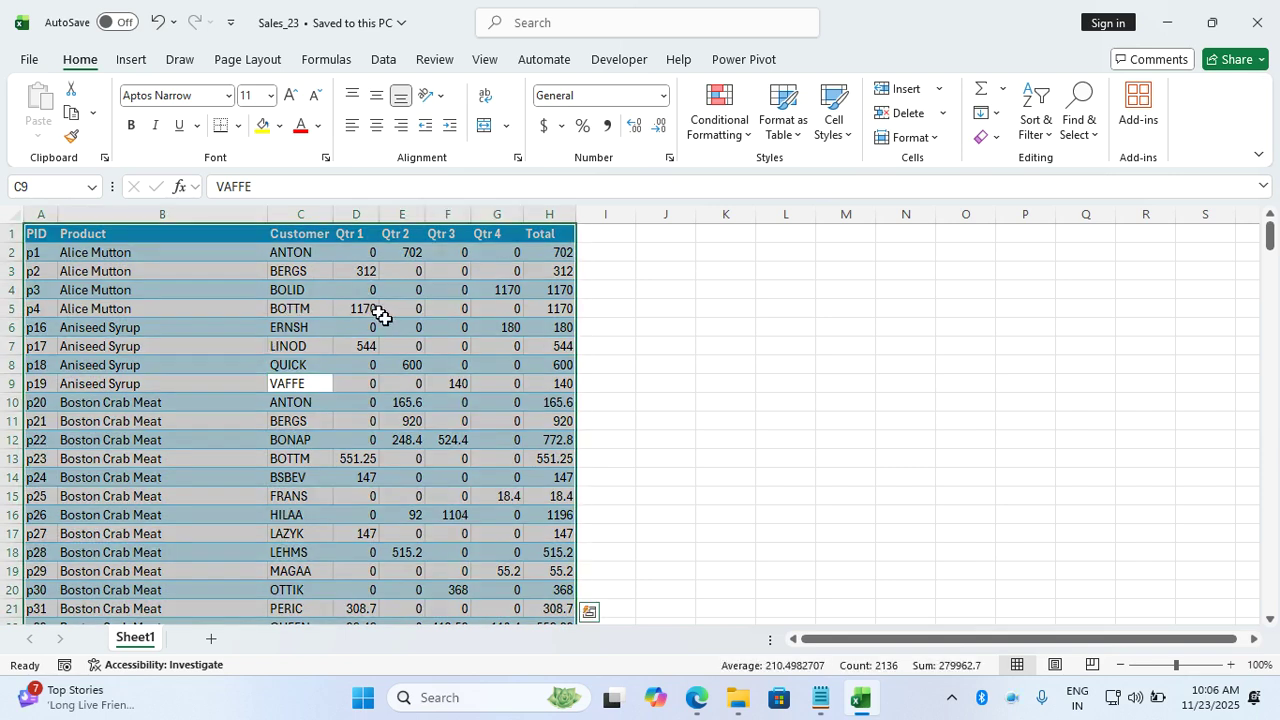
pyautogui.press('alt')
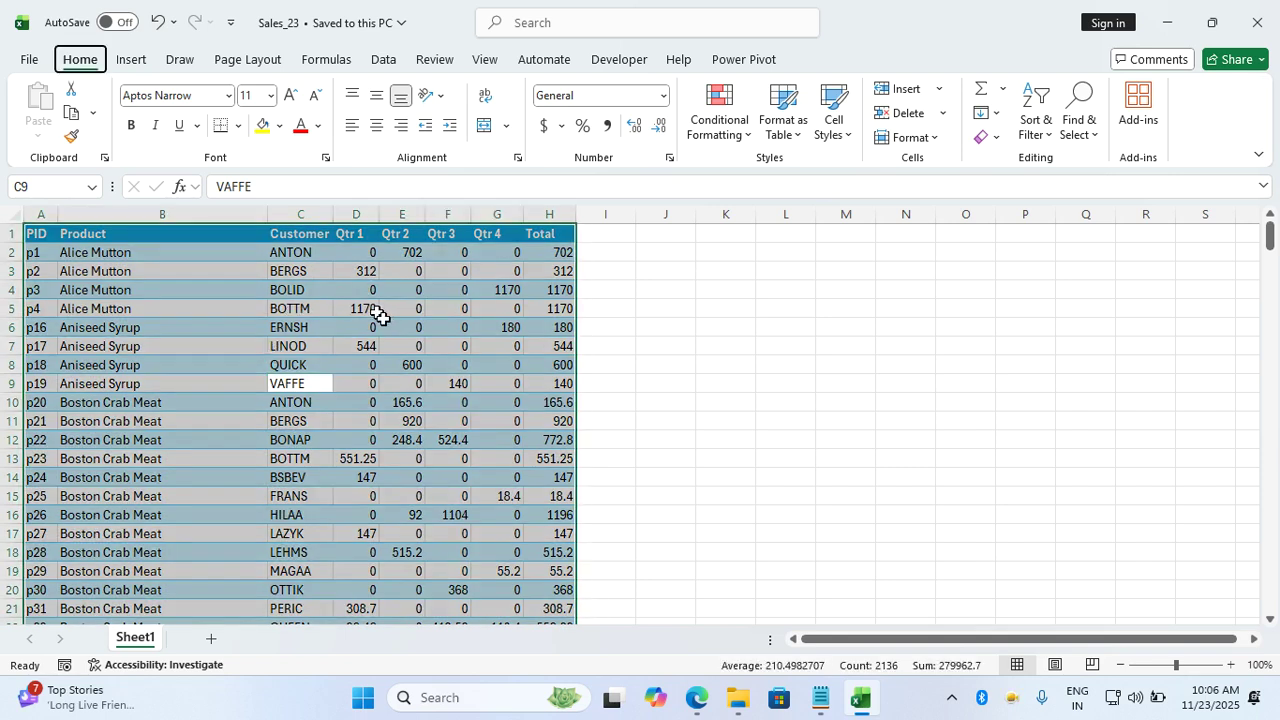
pyautogui.press('h')
pyautogui.press('e')
pyautogui.press('f')
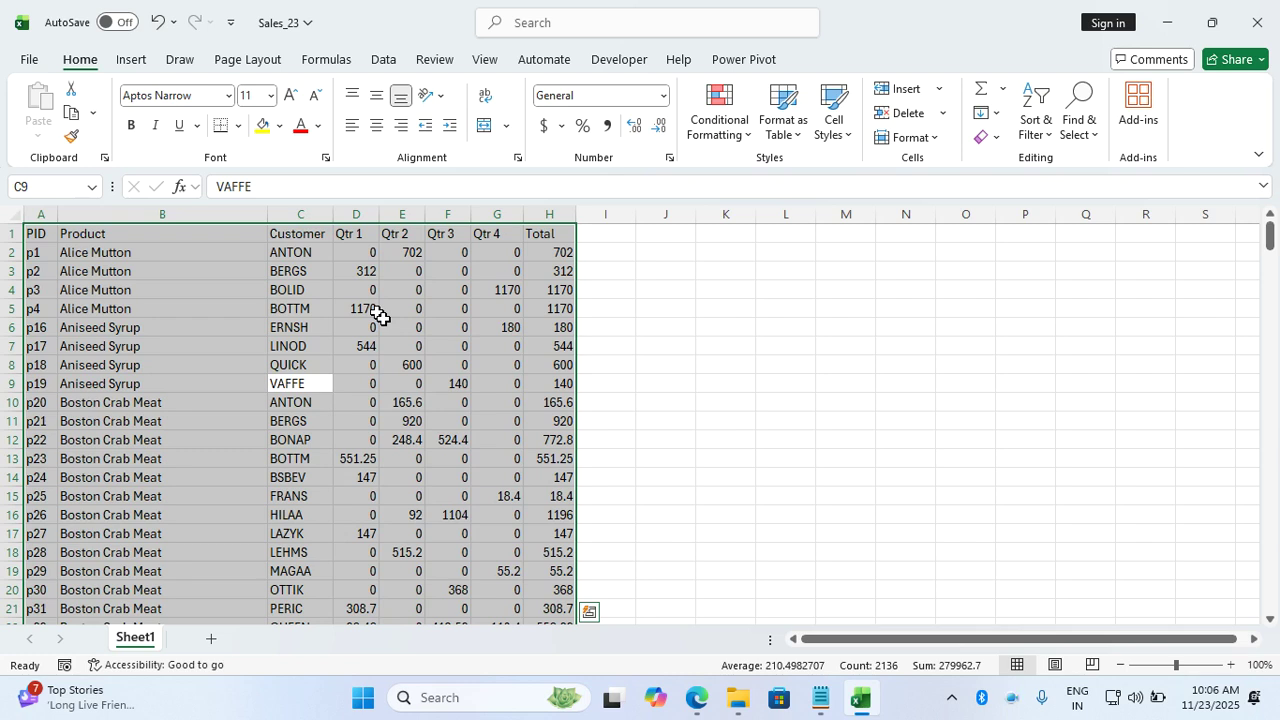
# Switch to the Notepad notes and insert blank lines above and below the Autoformat description
pyautogui.hotkey('alt', 'Tab')
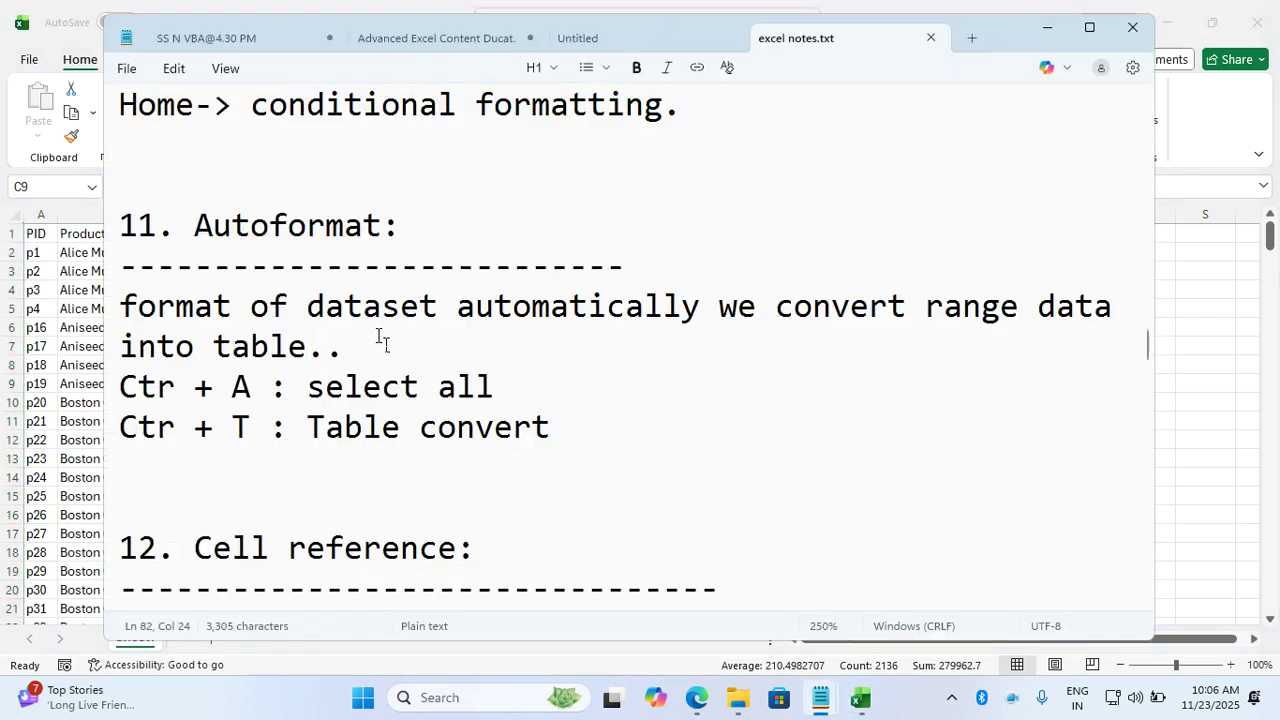
pyautogui.click(388, 350)
pyautogui.press('Return')
pyautogui.press('Return')
pyautogui.press('Return')
pyautogui.press('Up')
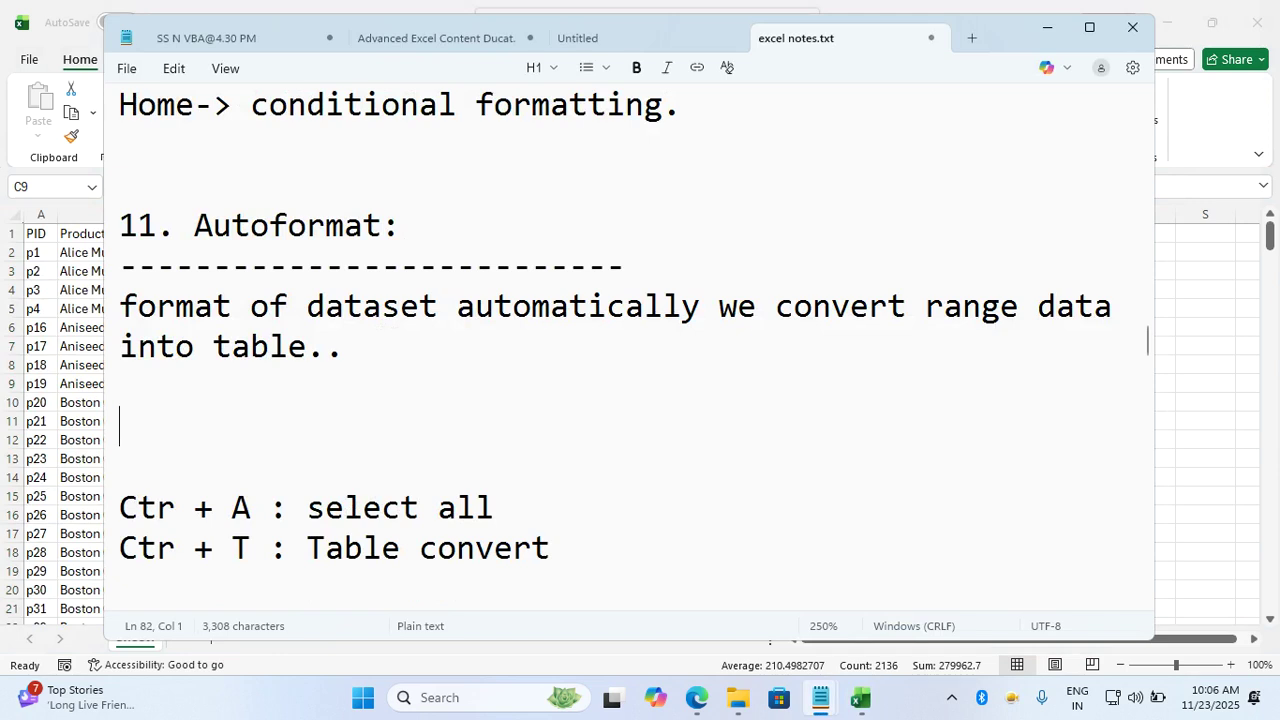
pyautogui.press('Up')
pyautogui.press('Up')
pyautogui.press('Up')
pyautogui.press('Return')
pyautogui.press('Return')
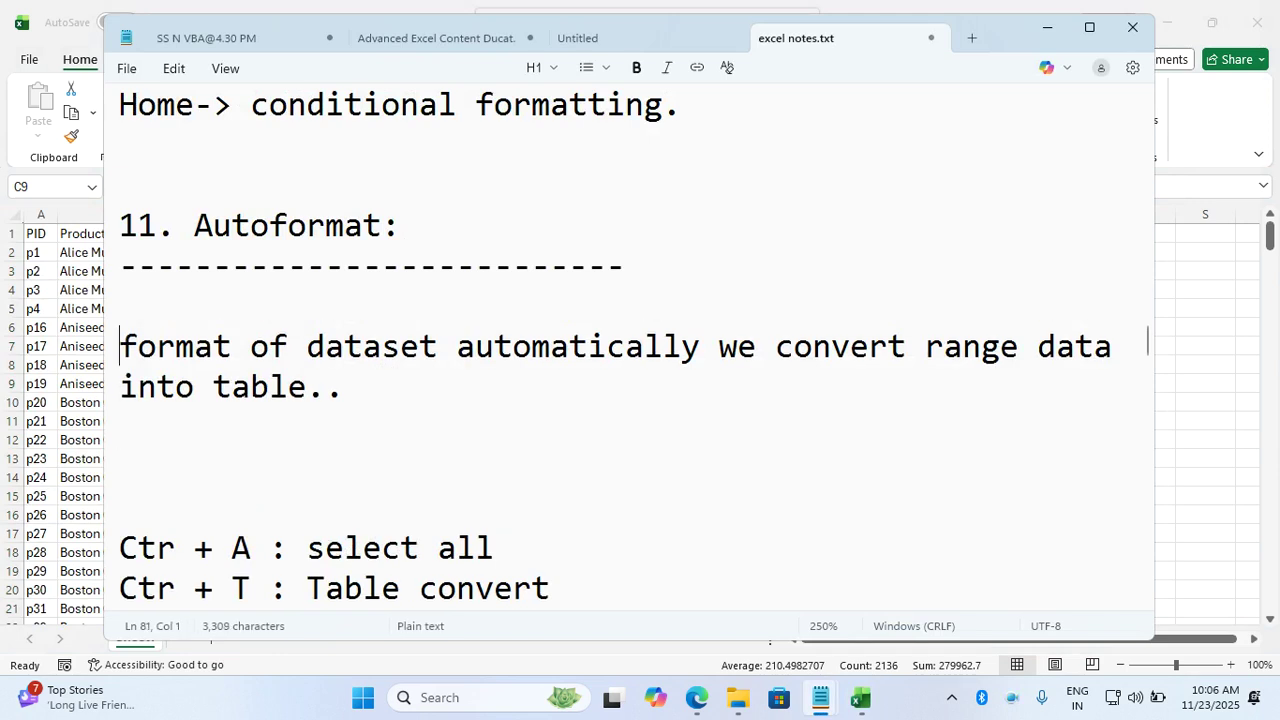
# Write "remove the previous format from the given dataset" directly under the dashed line of the Autoformat heading
pyautogui.press('Up')
pyautogui.press('Up')
pyautogui.write('remove t')
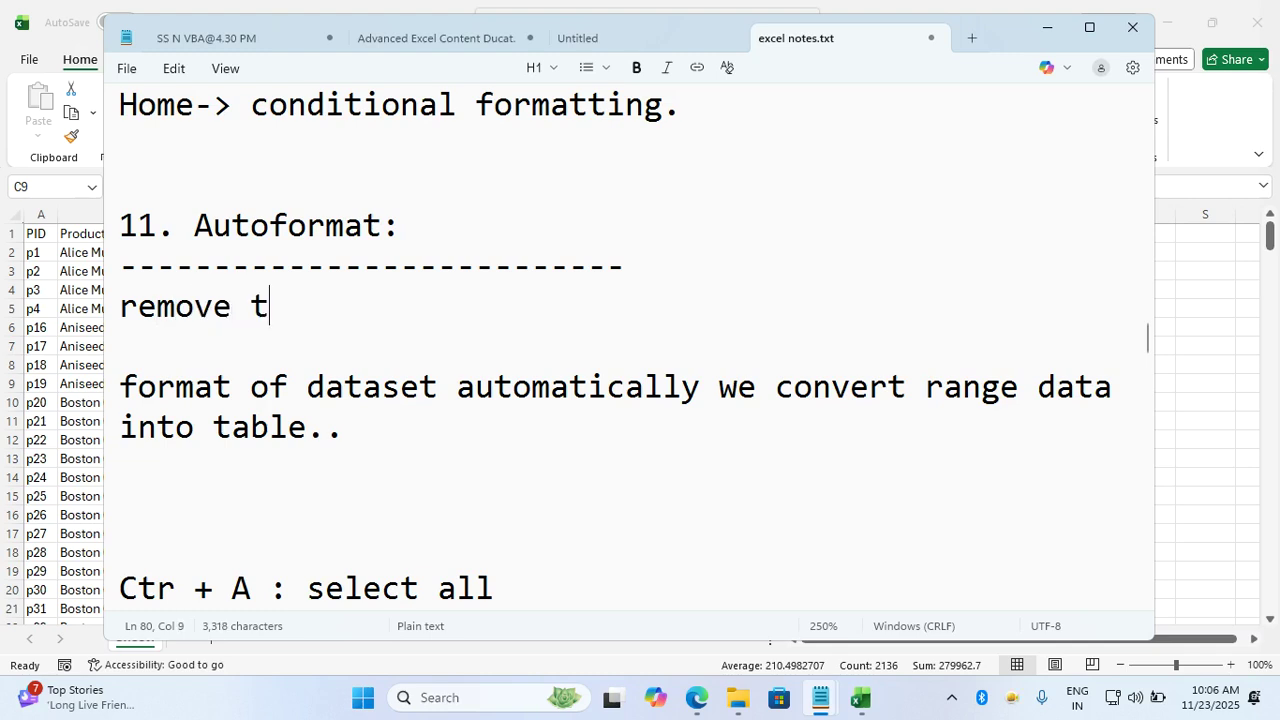
pyautogui.write('he previous ')
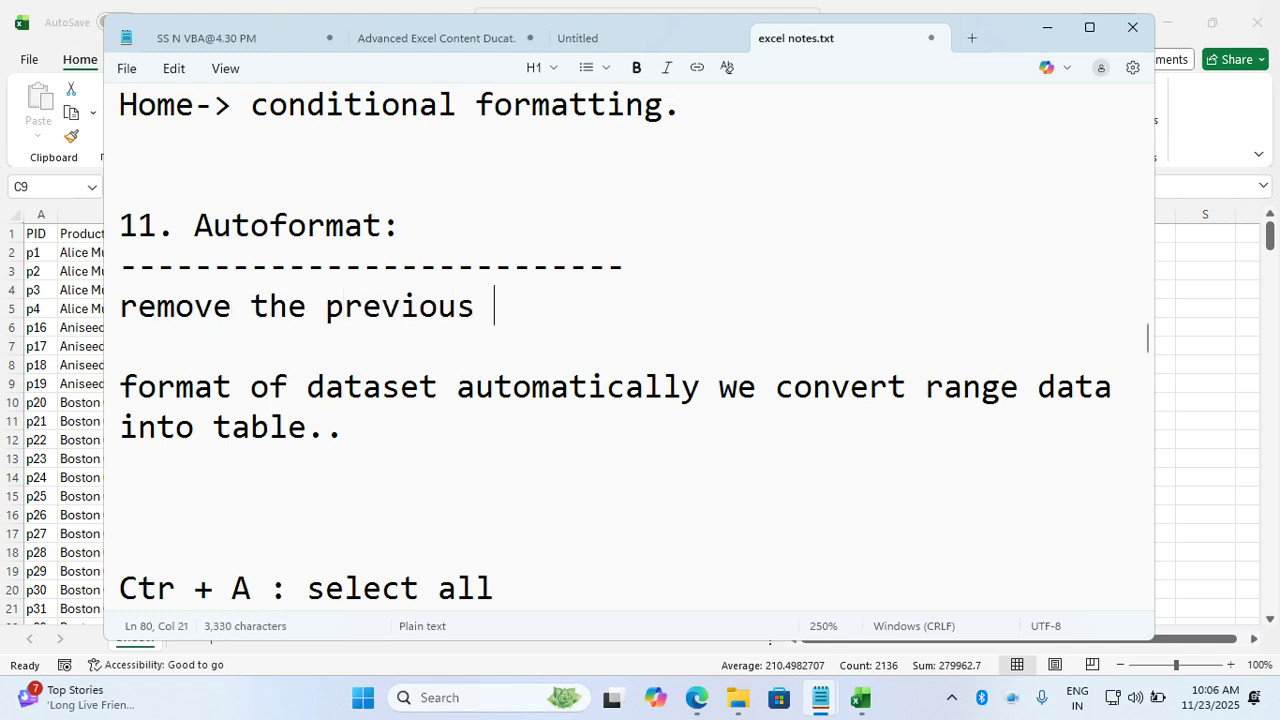
pyautogui.write('format from th')
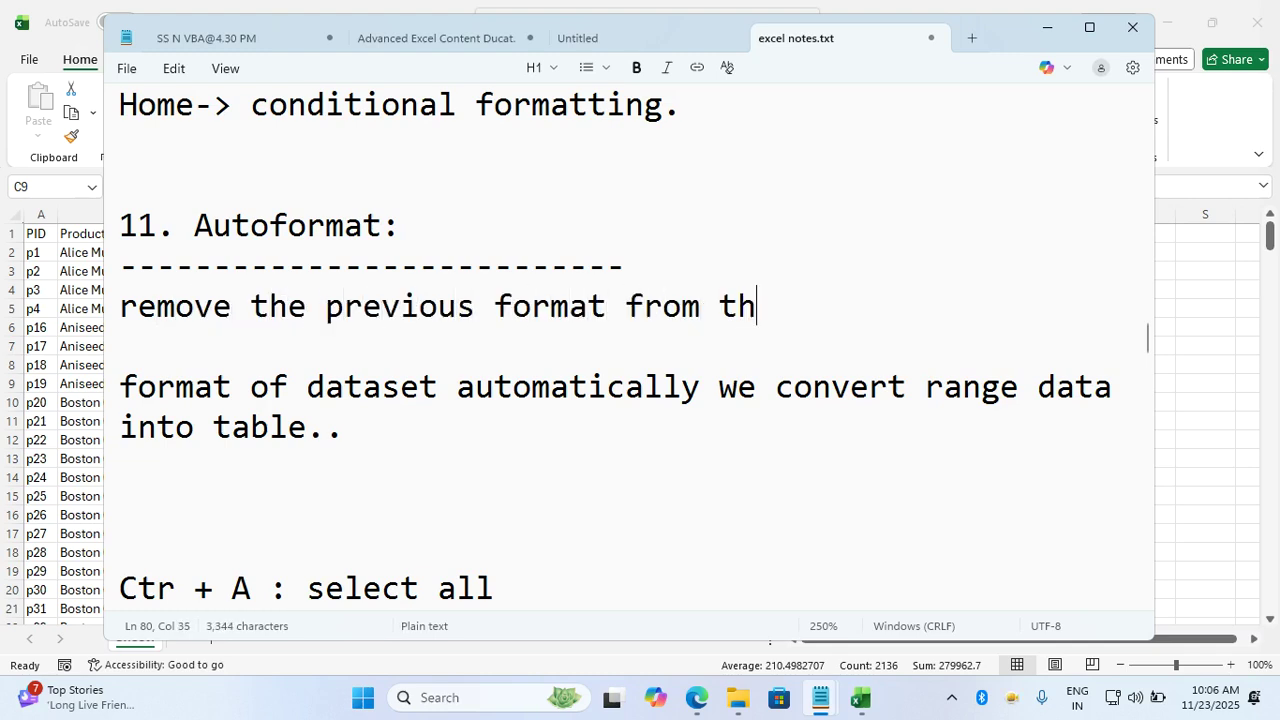
pyautogui.write('e given dataset')
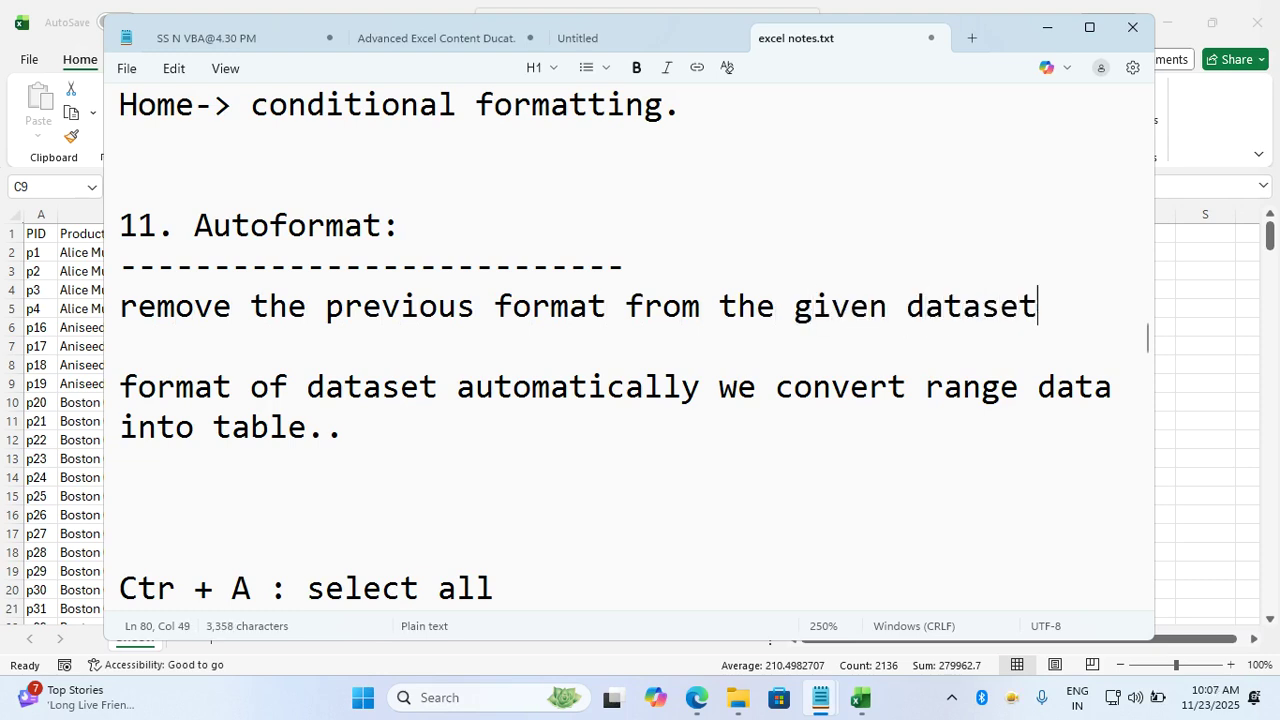
# Add the line "select all : CTR + A" beneath the note on removing the previous format
pyautogui.press('Return')
pyautogui.write('sele')
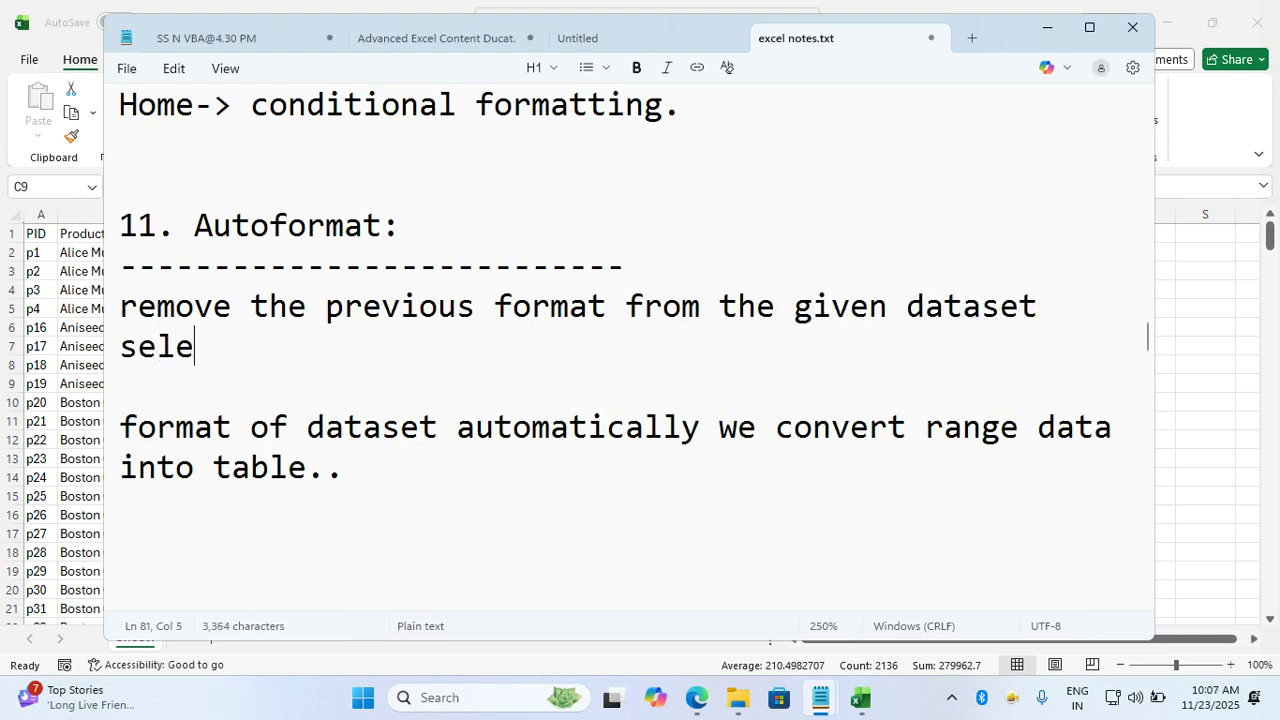
pyautogui.write('ct all ')
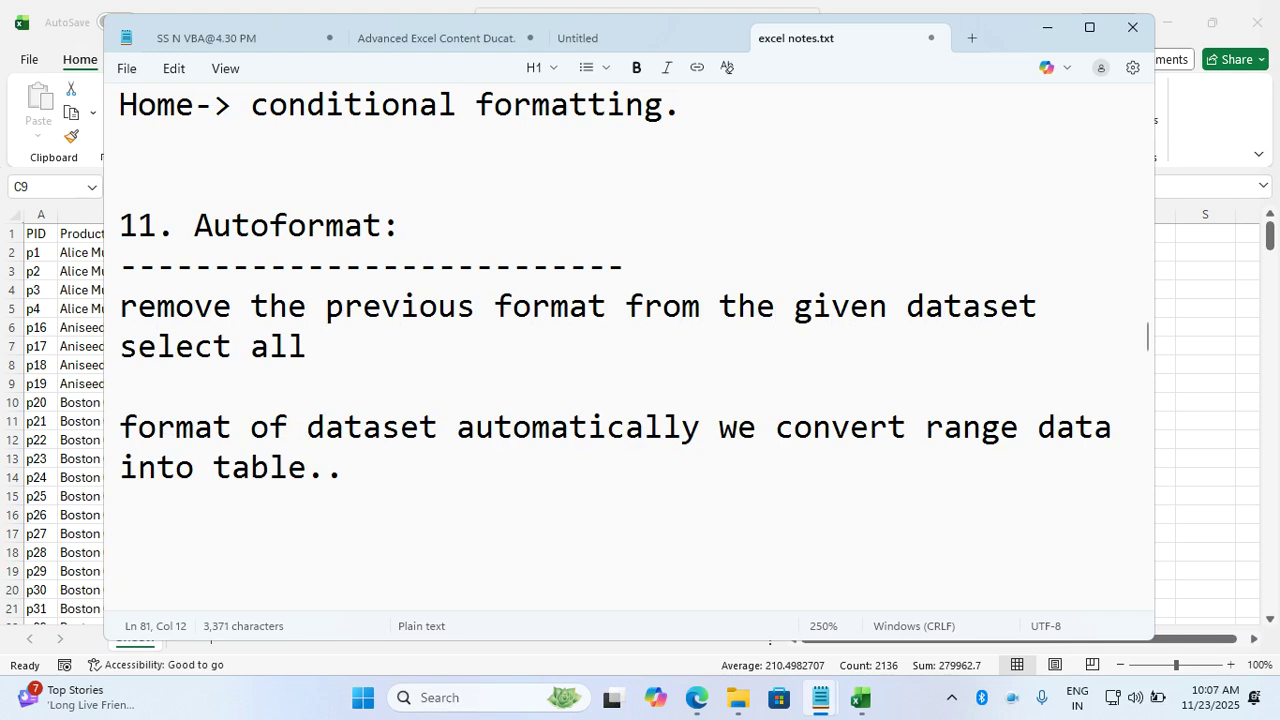
pyautogui.write(': CTR + A')
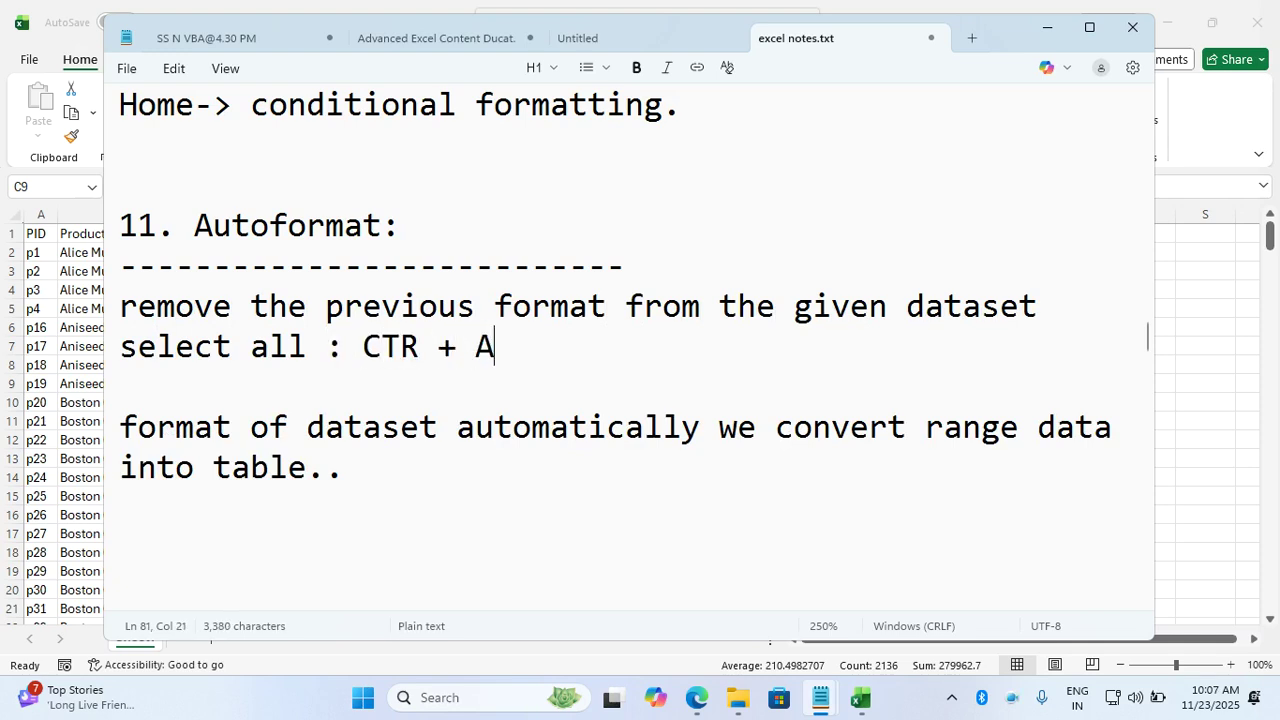
# Add the line "remove format : ALT + HEF" below the select-all line
pyautogui.press('Return')
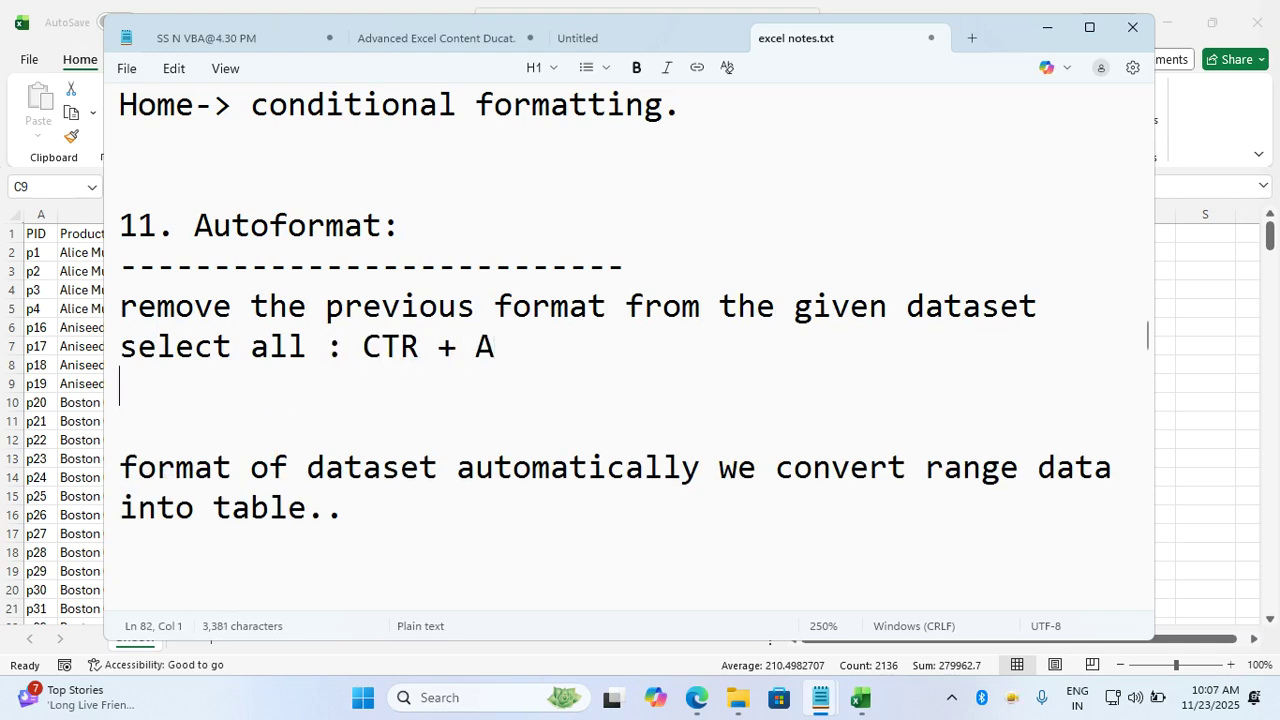
pyautogui.write('remove r')
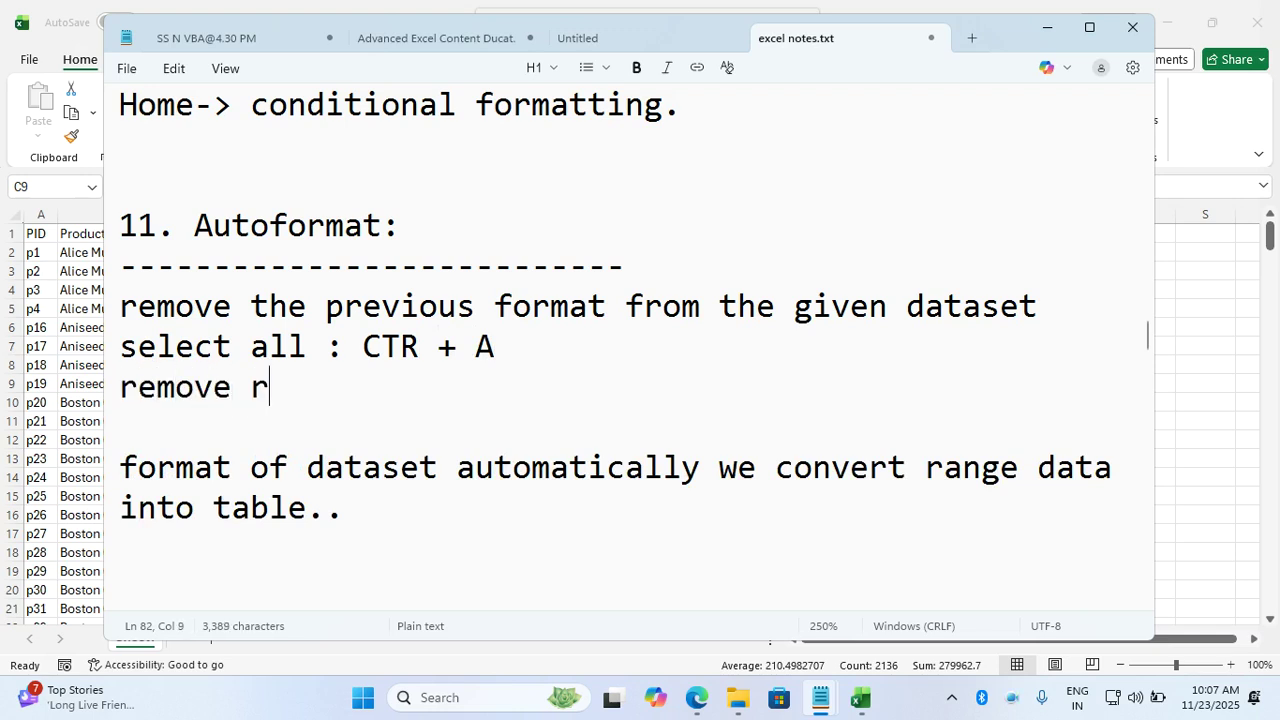
pyautogui.press('BackSpace')
pyautogui.write('format : ')
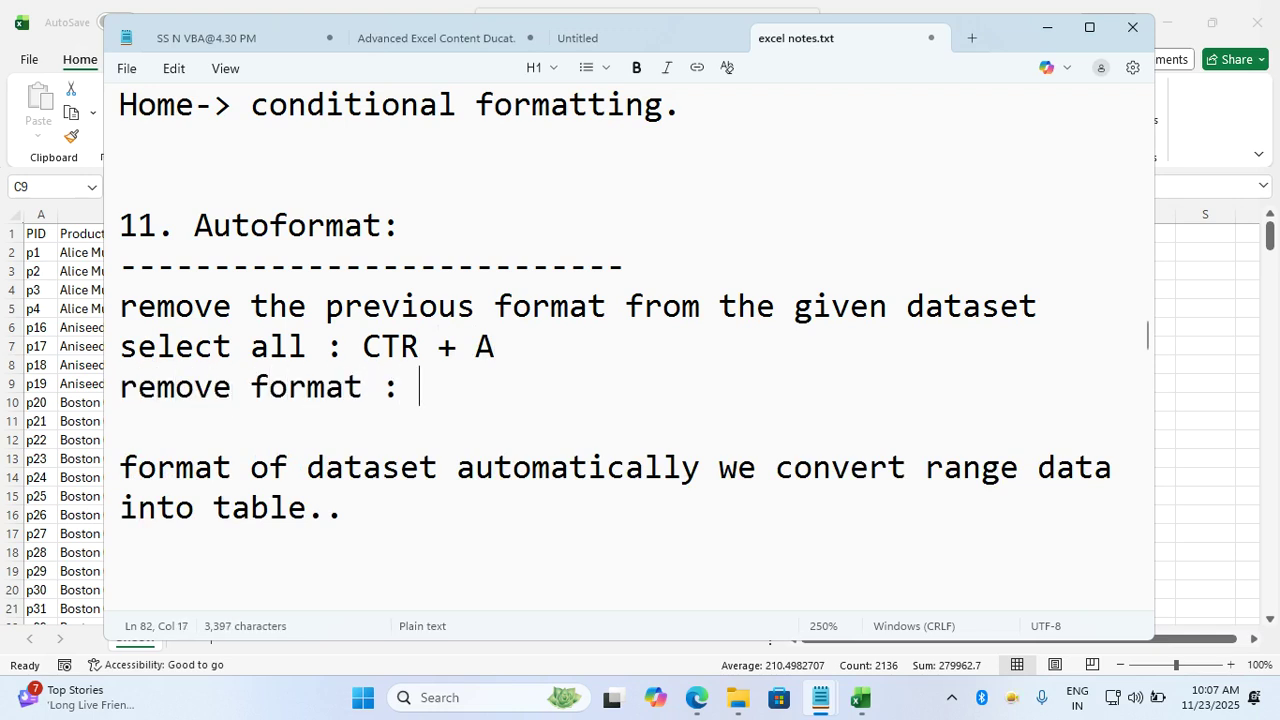
pyautogui.write('ALT  =')
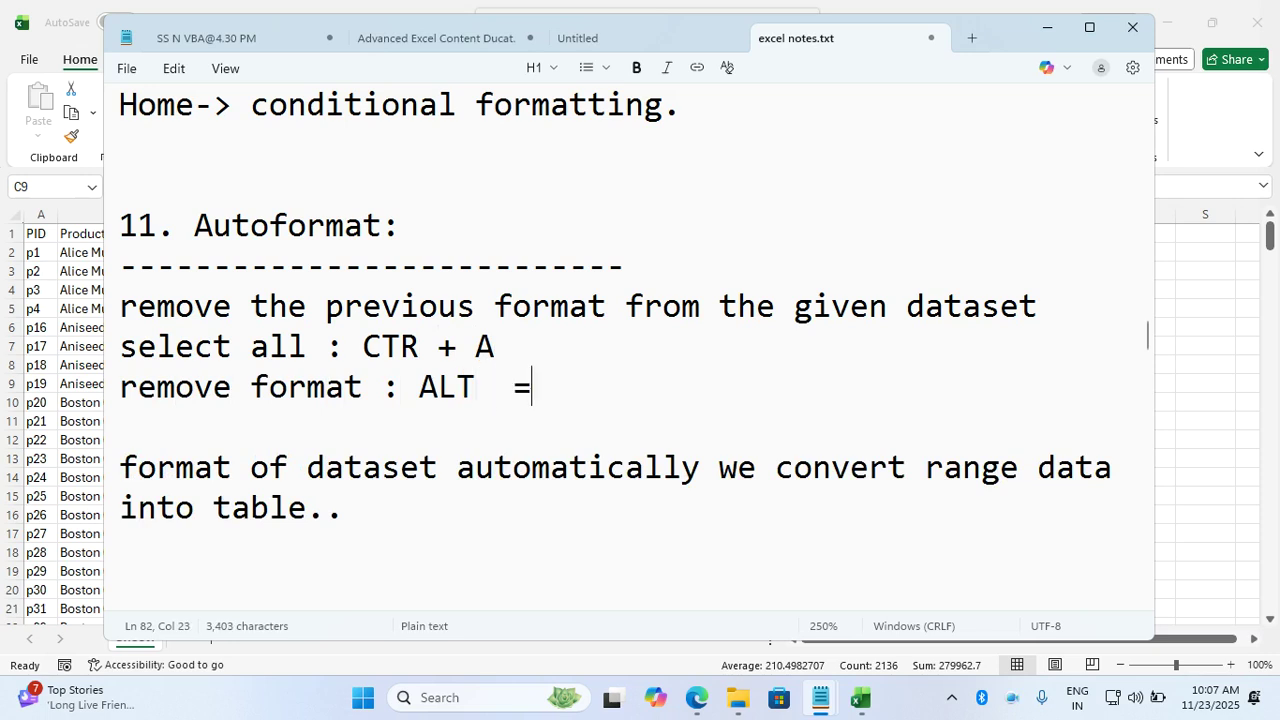
pyautogui.press('BackSpace')
pyautogui.press('BackSpace')
pyautogui.write('+ J')
pyautogui.press('BackSpace')
pyautogui.write('HEF')
# Delete two surplus blank lines between the Autoformat description and the "Ctr + A : select all" line
pyautogui.press('Down')
pyautogui.press('Down')
pyautogui.press('Down')
pyautogui.press('Down')
pyautogui.press('Down')
pyautogui.press('Down')
pyautogui.press('Down')
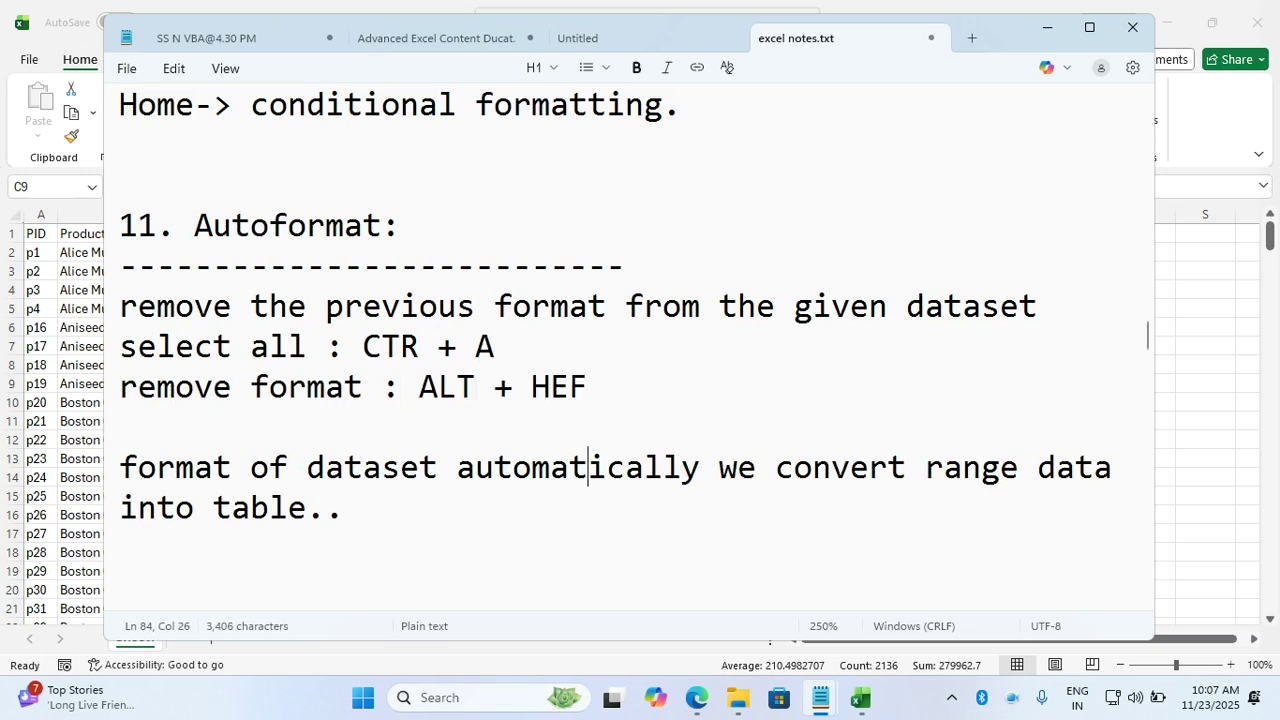
pyautogui.press('Up')
pyautogui.press('Up')
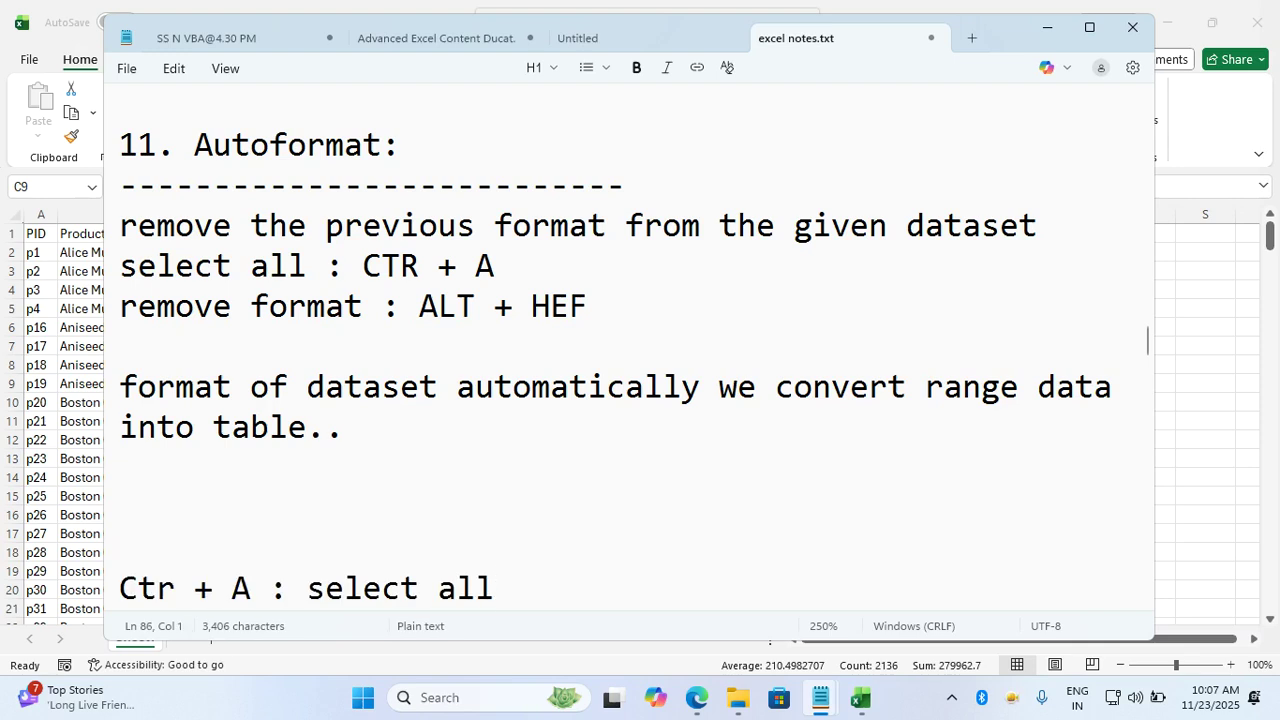
pyautogui.press('Down')
pyautogui.press('BackSpace')
pyautogui.press('BackSpace')
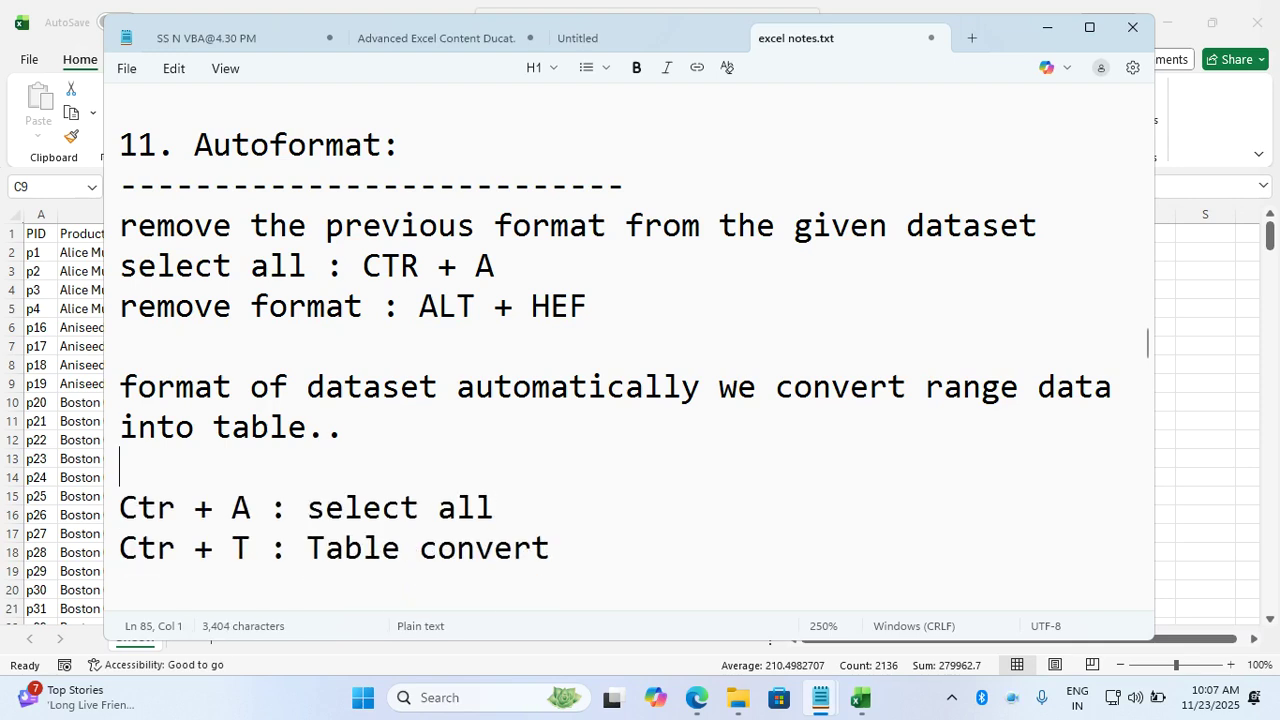
pyautogui.scroll(-2, 431, 343)
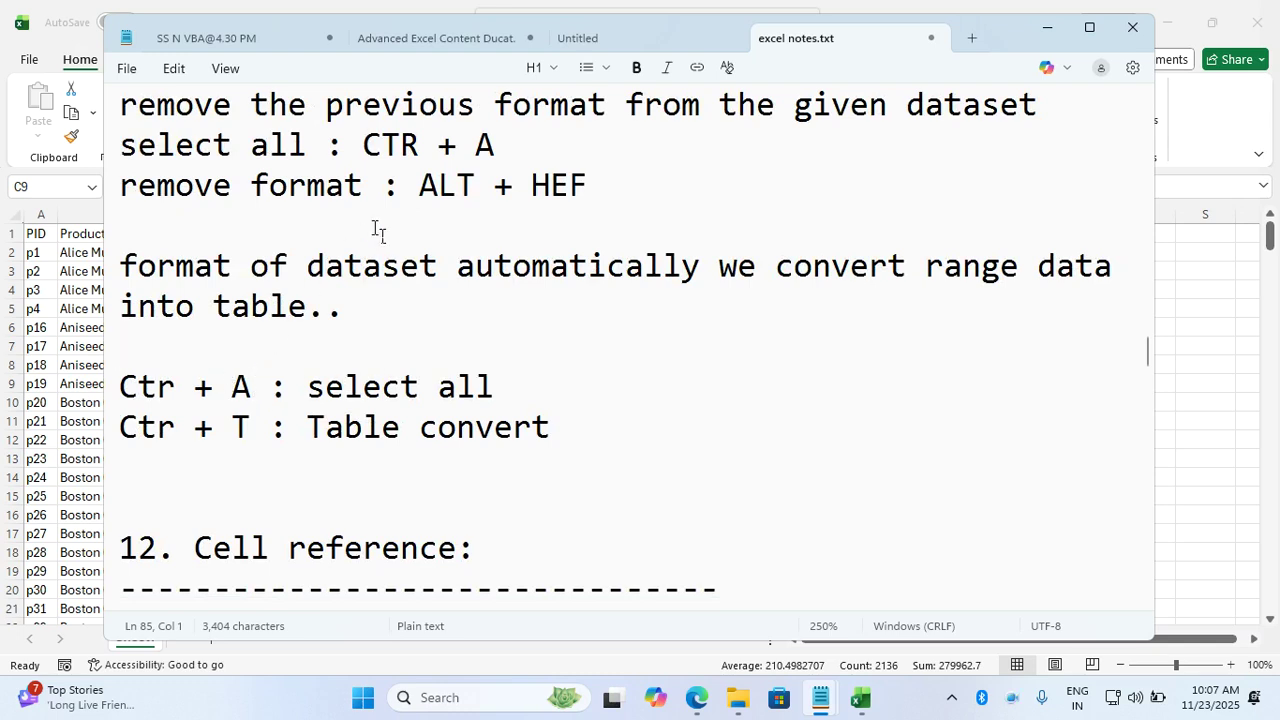
# Switch to the Excel workbook and convert the entire sales range $A$1:$H$267 into a table with headers
pyautogui.hotkey('alt', 'Tab')
pyautogui.click(419, 308)
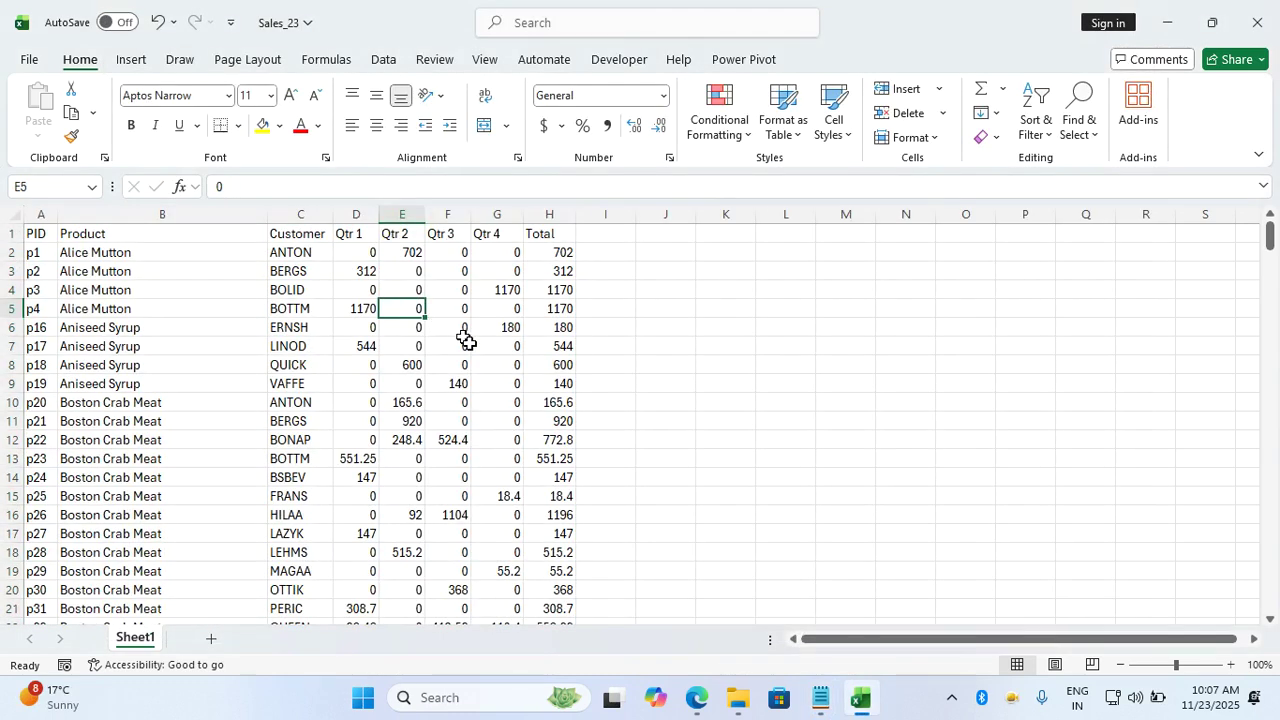
pyautogui.hotkey('ctrl', 'a')
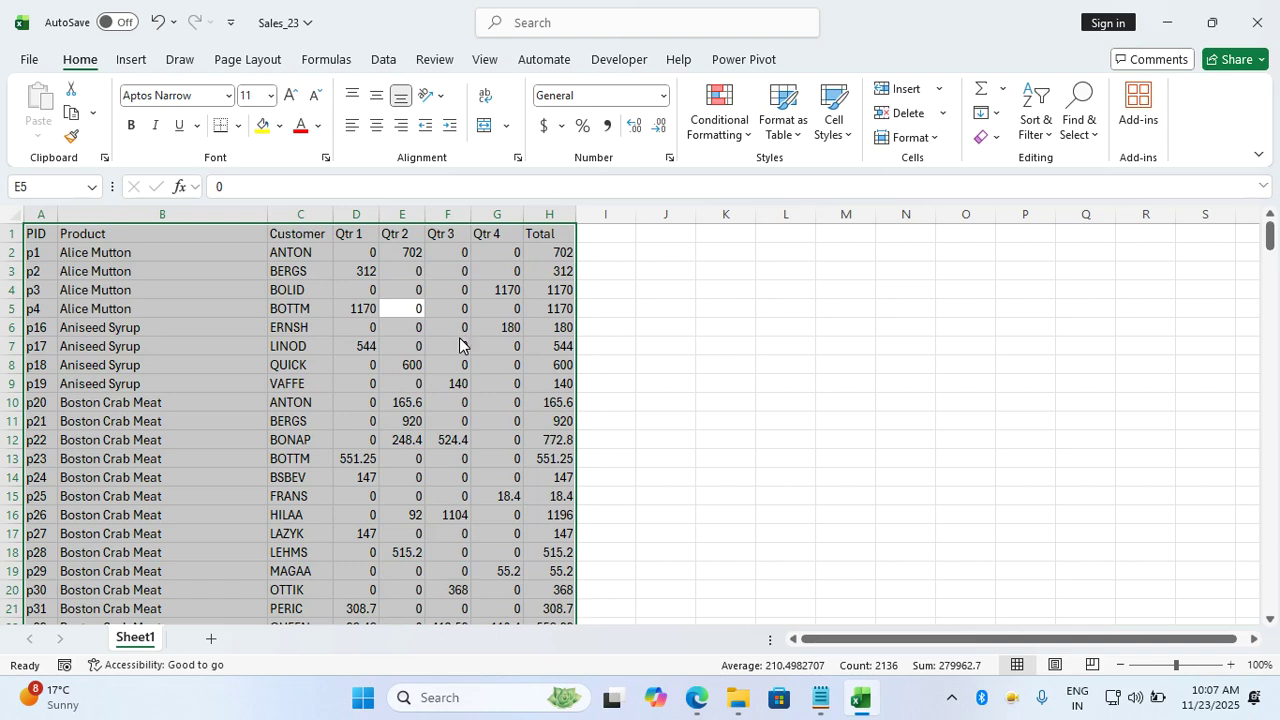
pyautogui.hotkey('ctrl', 't')
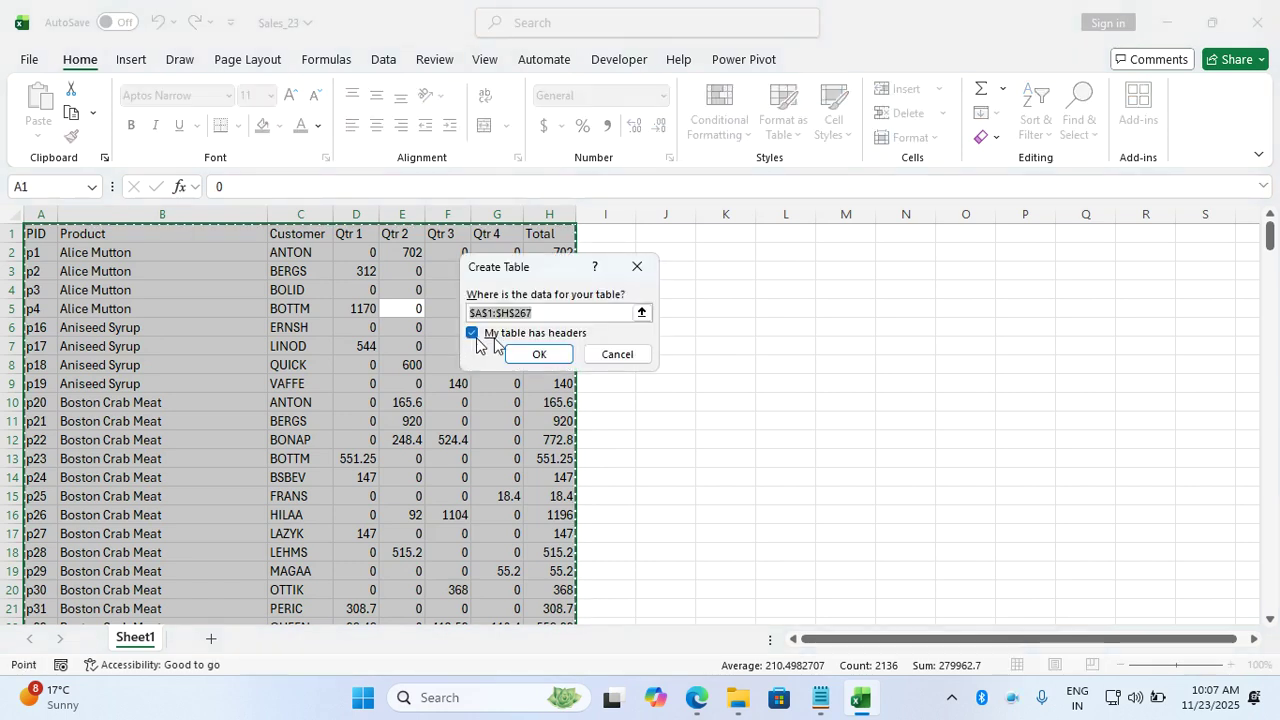
pyautogui.click(539, 355)
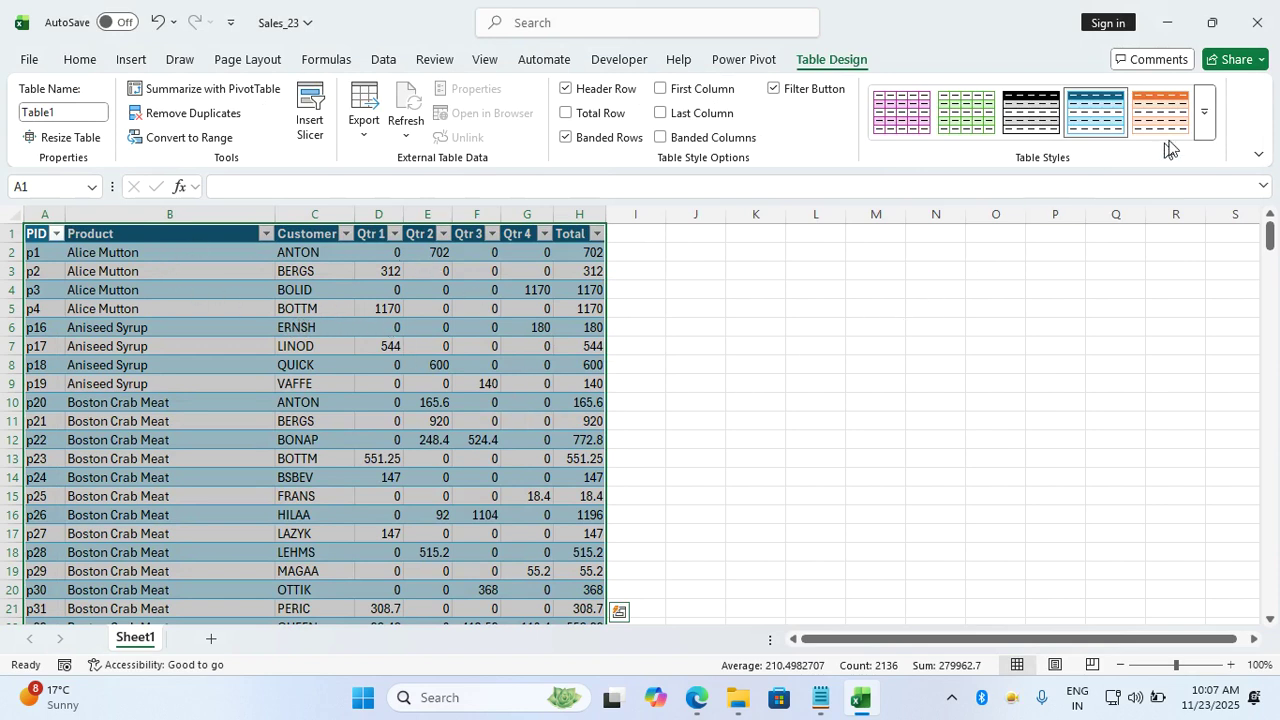
# Apply the purple banded Medium table style to the sales table and deselect the full range
pyautogui.click(1204, 112)
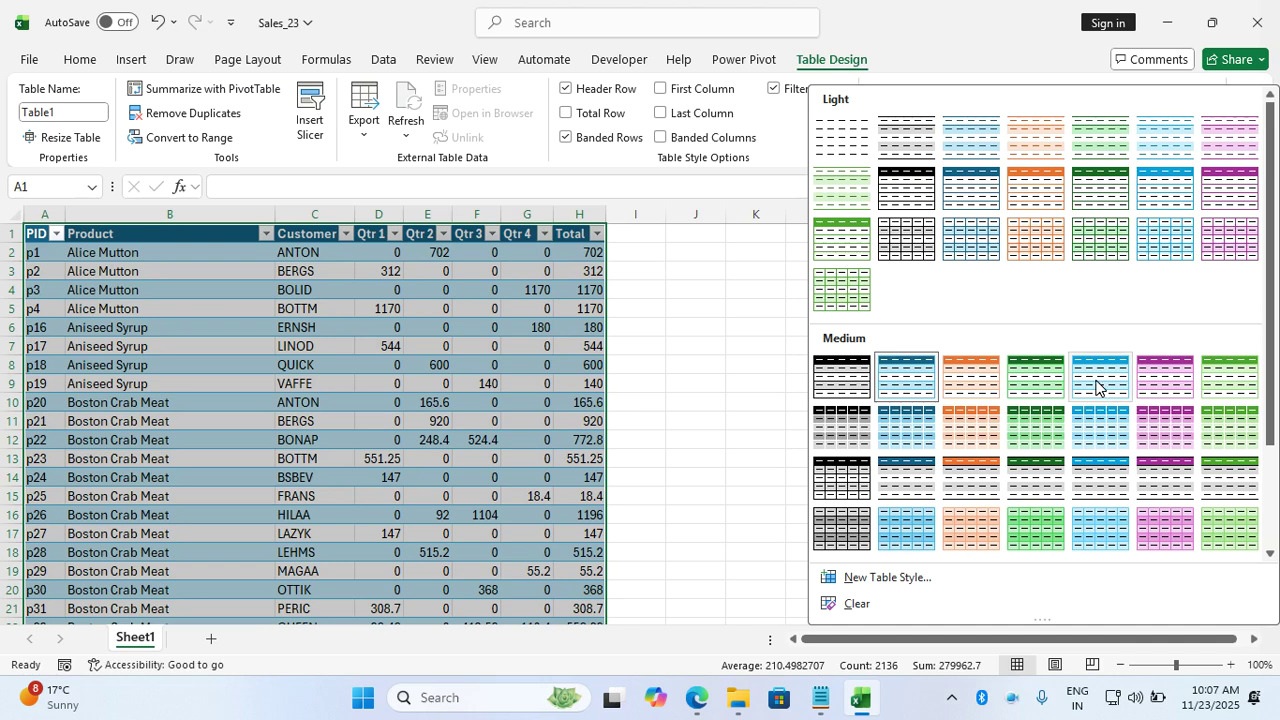
pyautogui.click(1046, 383)
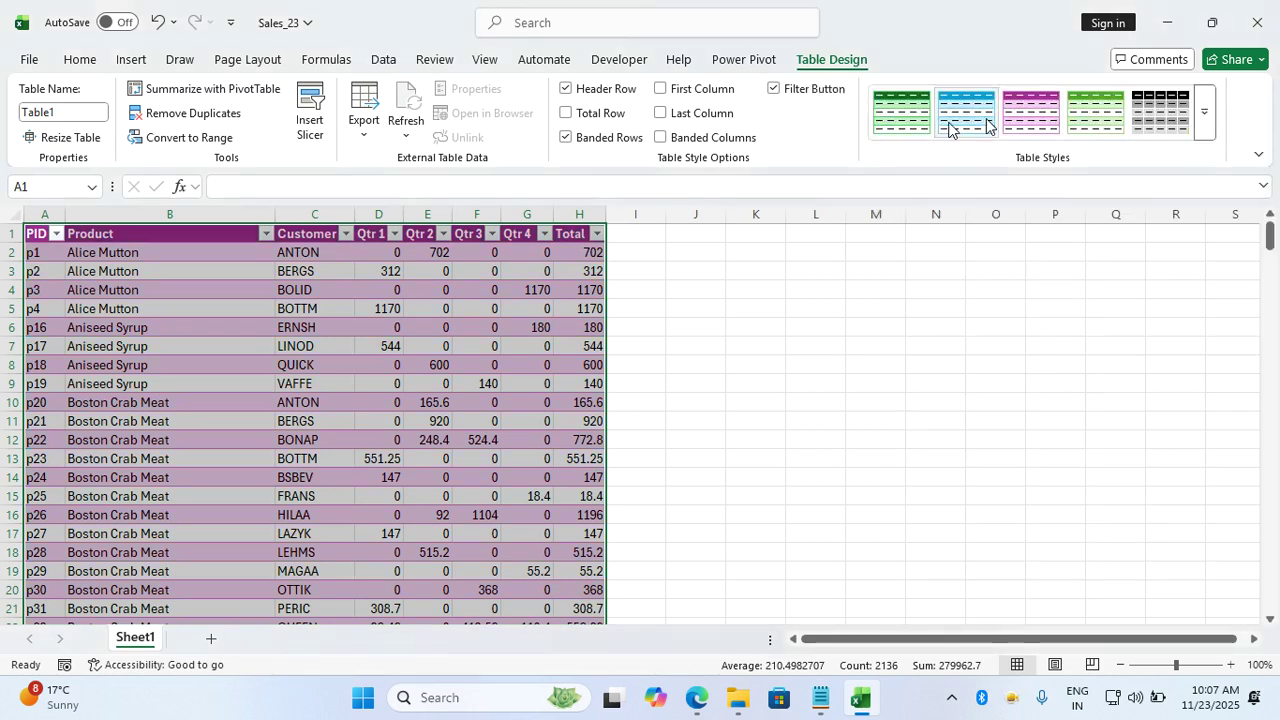
pyautogui.click(1042, 124)
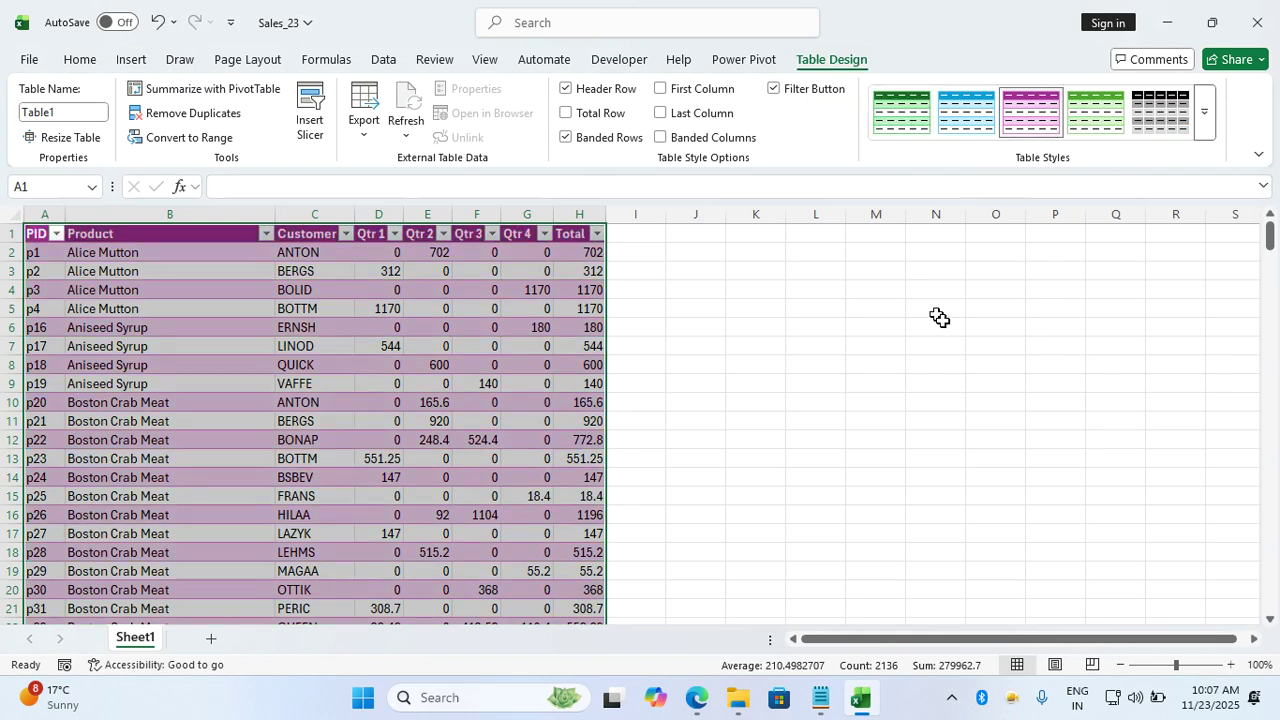
pyautogui.click(529, 362)
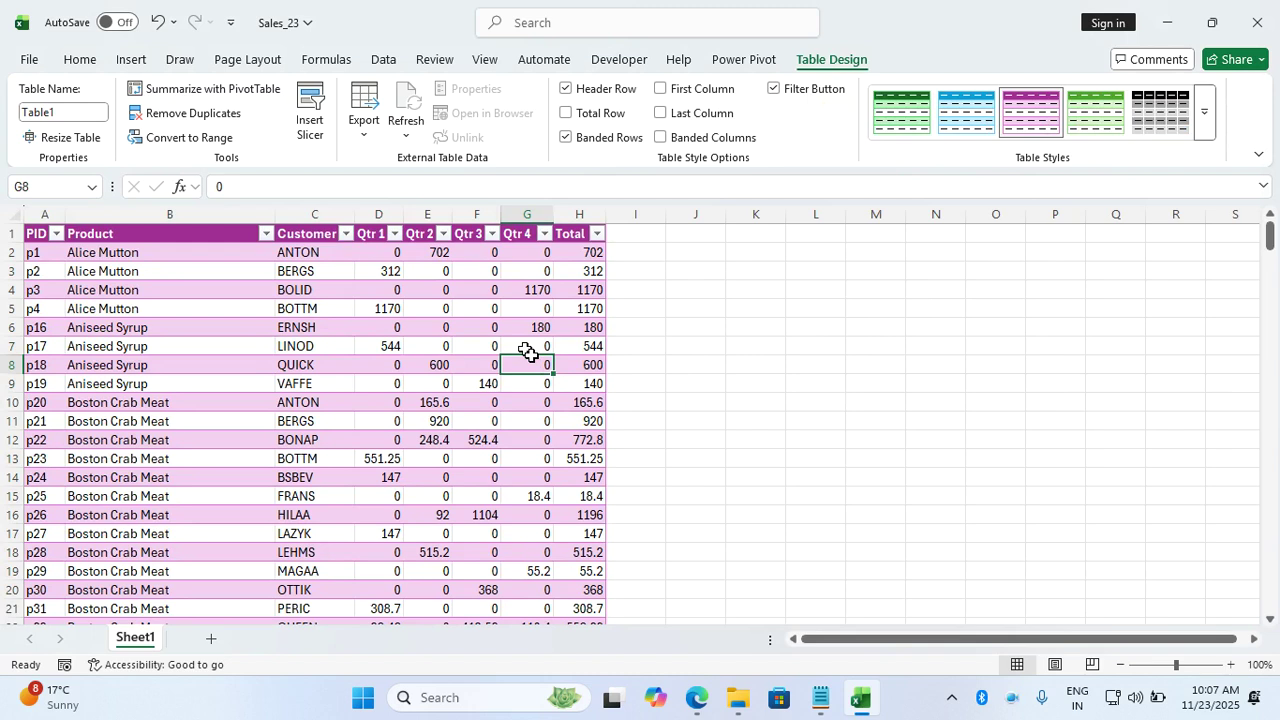
pyautogui.click(438, 326)
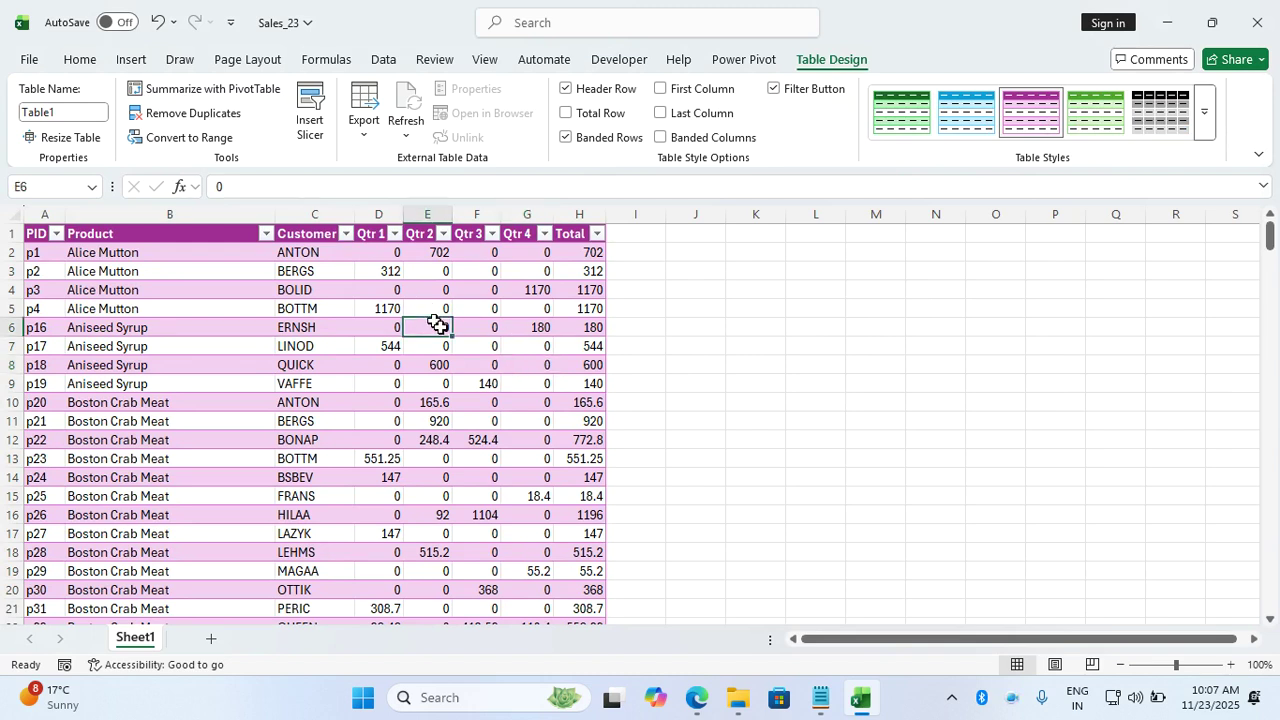
pyautogui.click(496, 332)
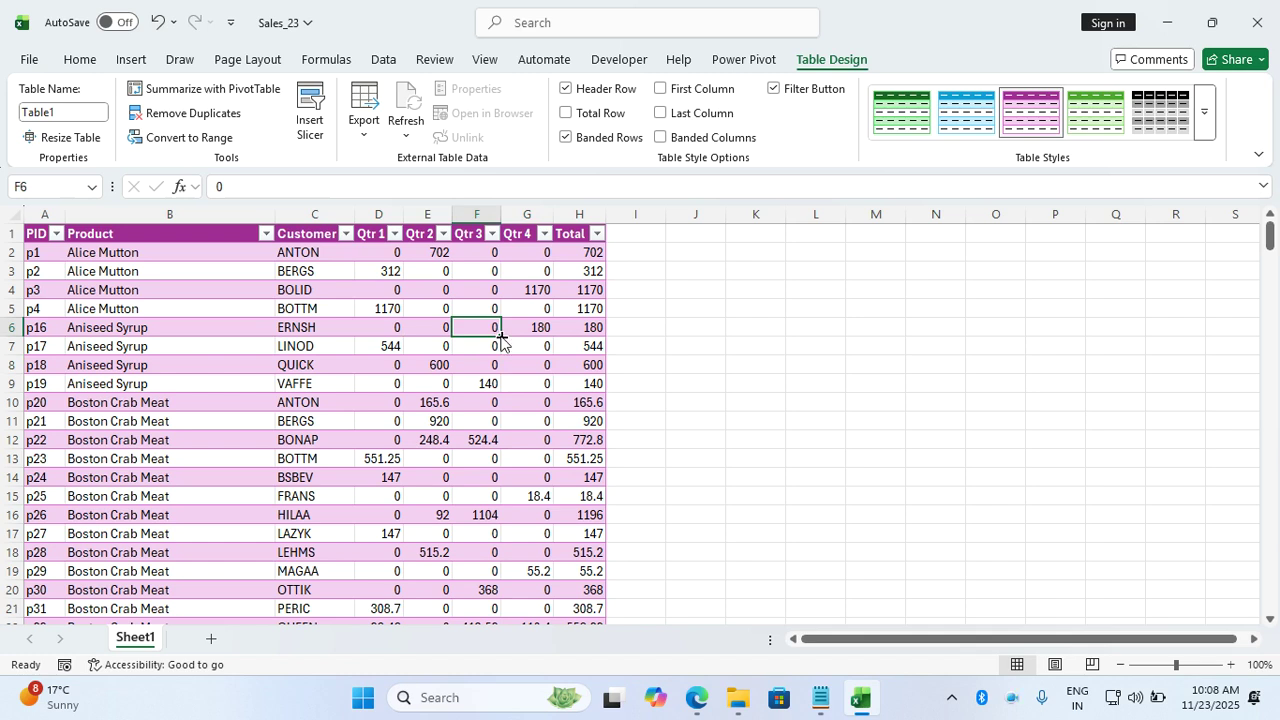
# Switch to the Notepad notes and add the line "convert table data into range..." below the "Ctr + T : Table convert" line, separated by a blank line
pyautogui.hotkey('alt', 'Tab')
pyautogui.scroll(-1, 457, 423)
pyautogui.click(397, 354)
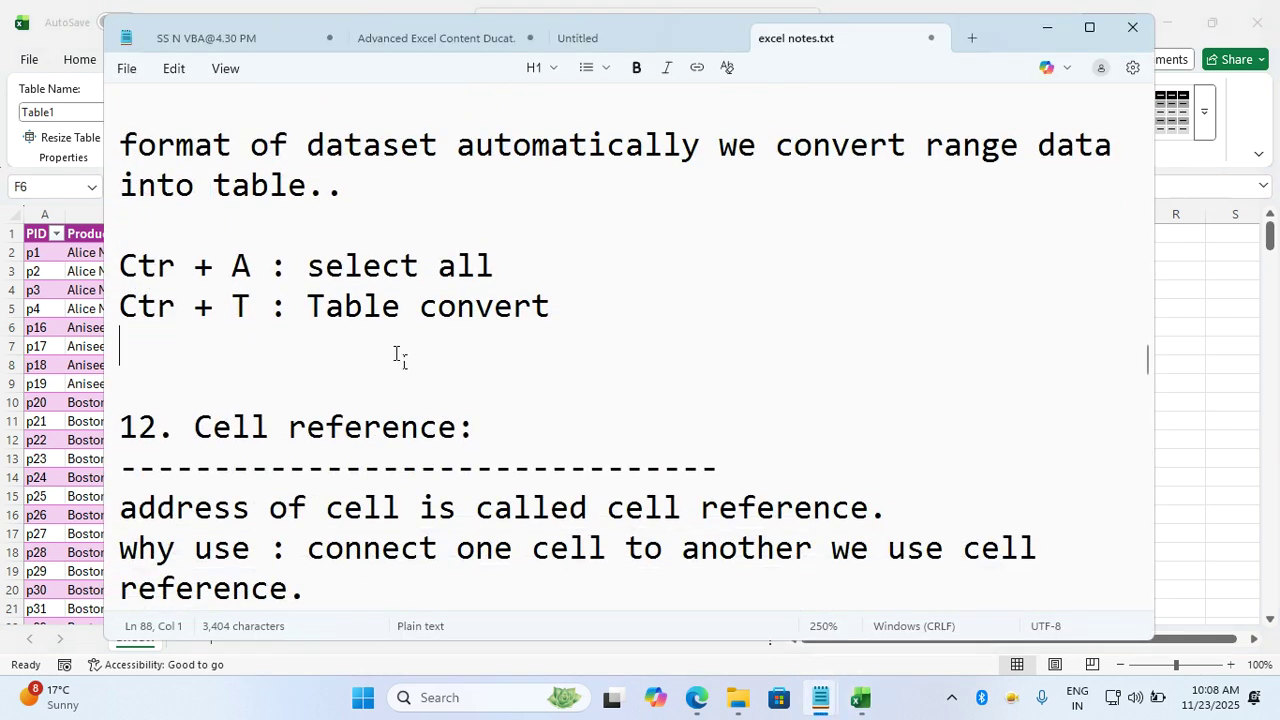
pyautogui.press('Return')
pyautogui.write('conve')
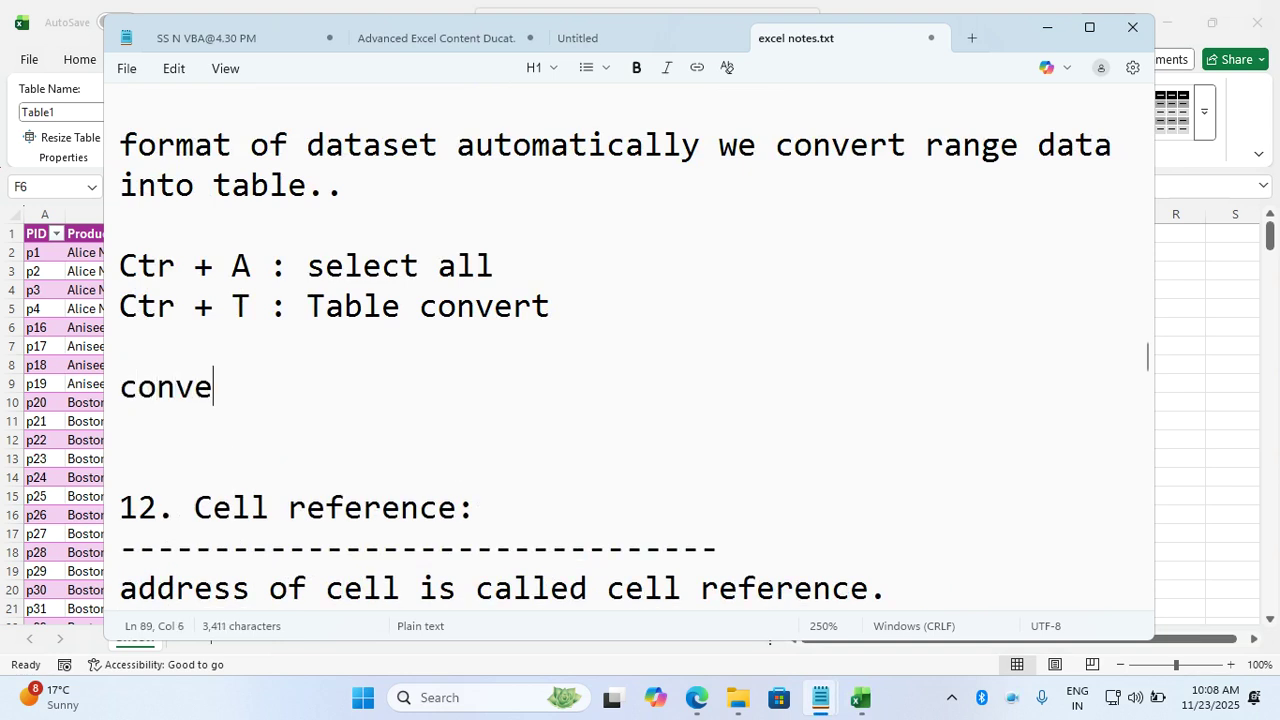
pyautogui.write('rt table dat')
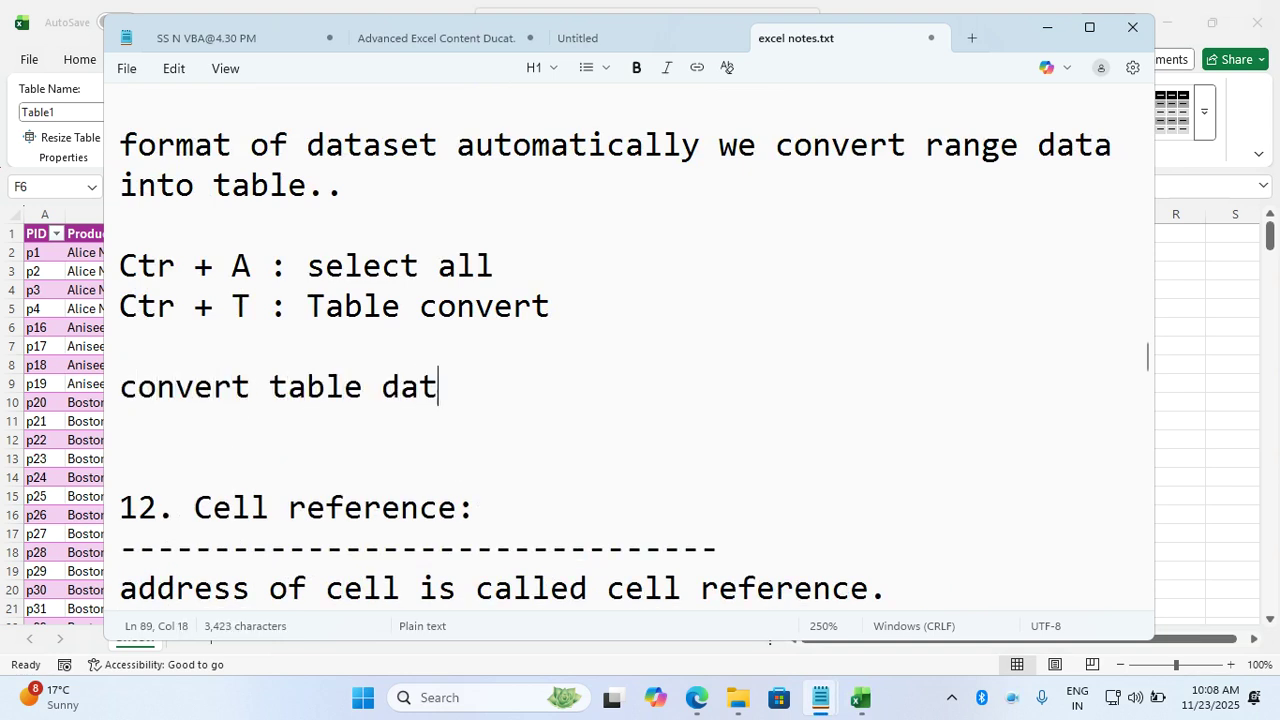
pyautogui.write('a into ran')
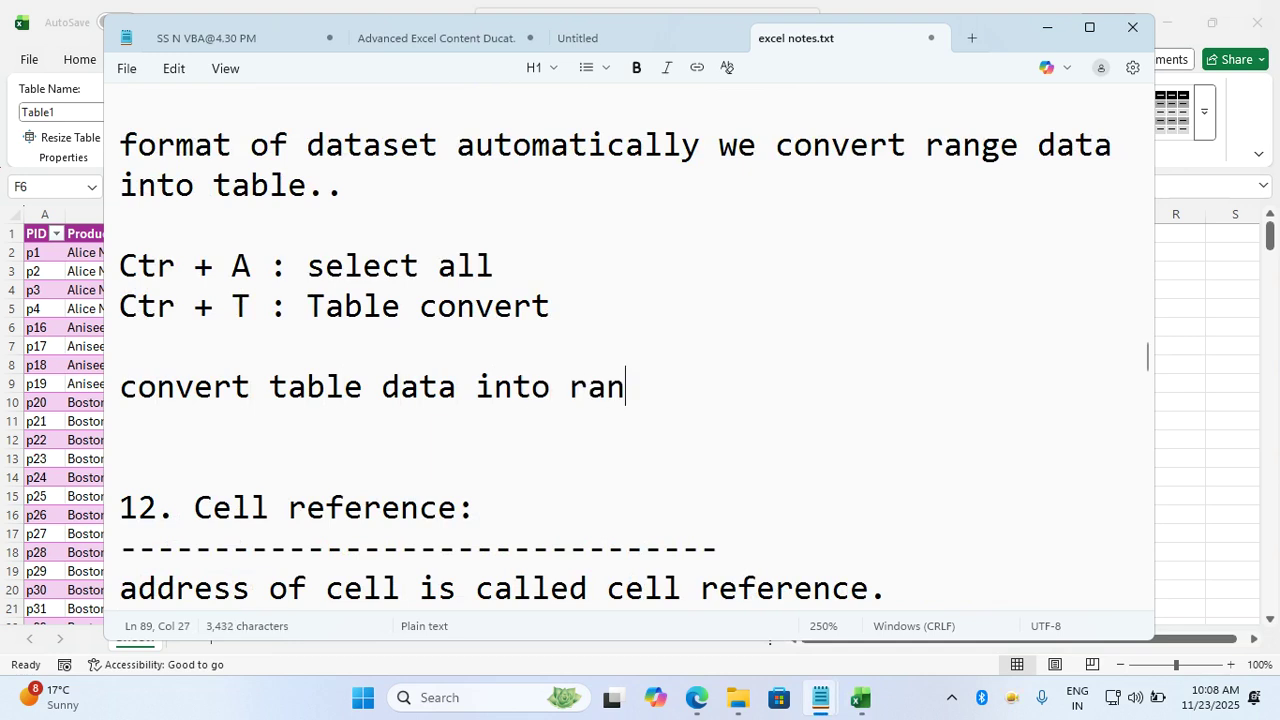
pyautogui.write('ge...')
pyautogui.press('Return')
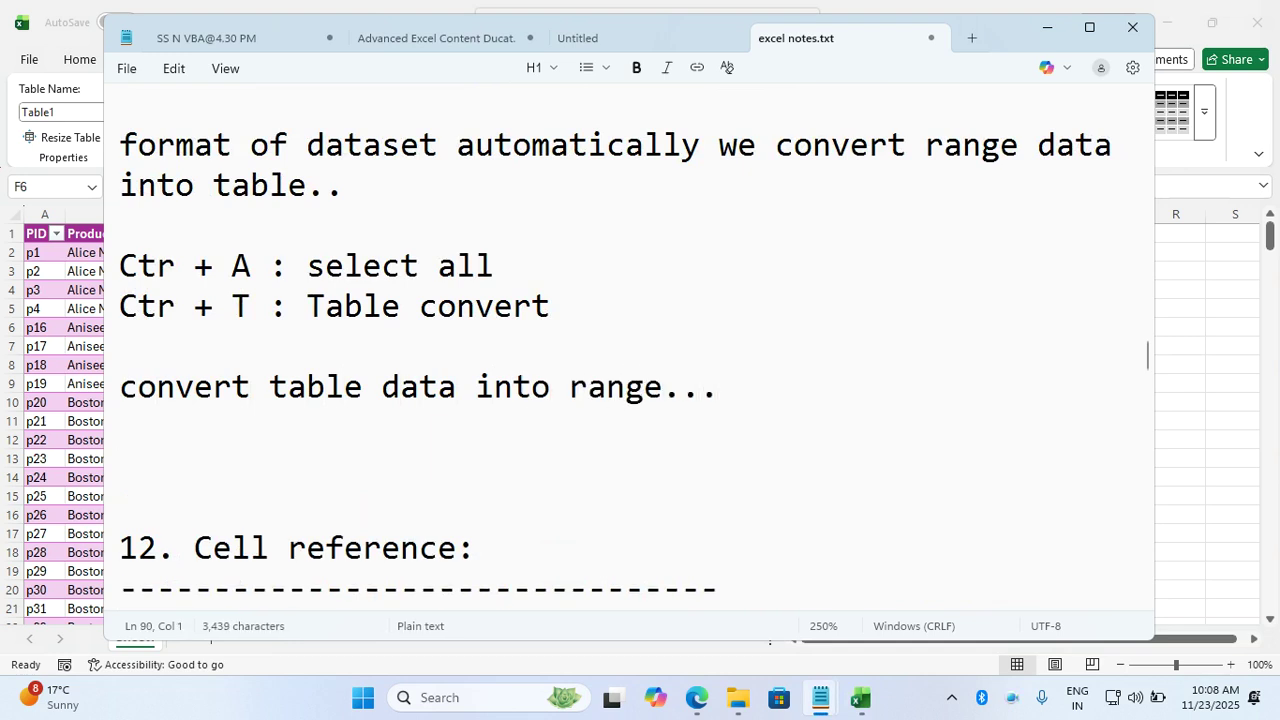
# Record the shortcut "ALT + JTG" beneath the "convert table data into range..." line and start a new line
pyautogui.write('ALT')
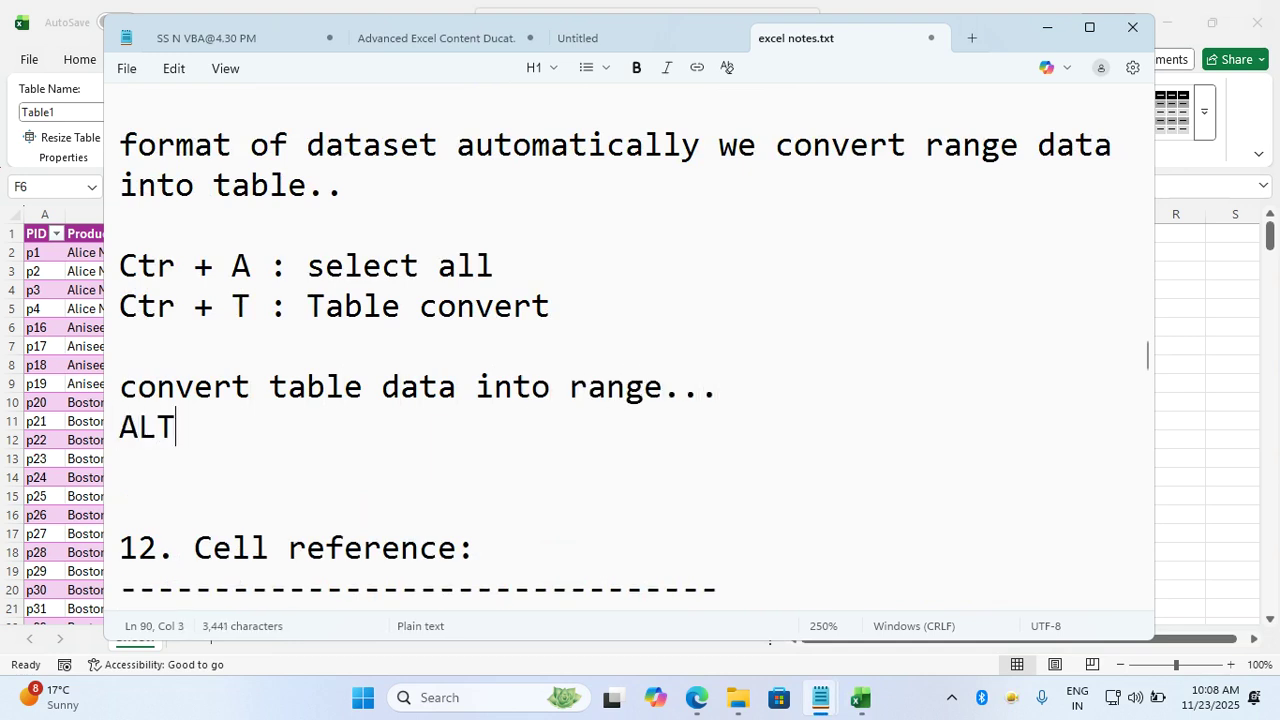
pyautogui.write(' + JTG')
pyautogui.press('Return')
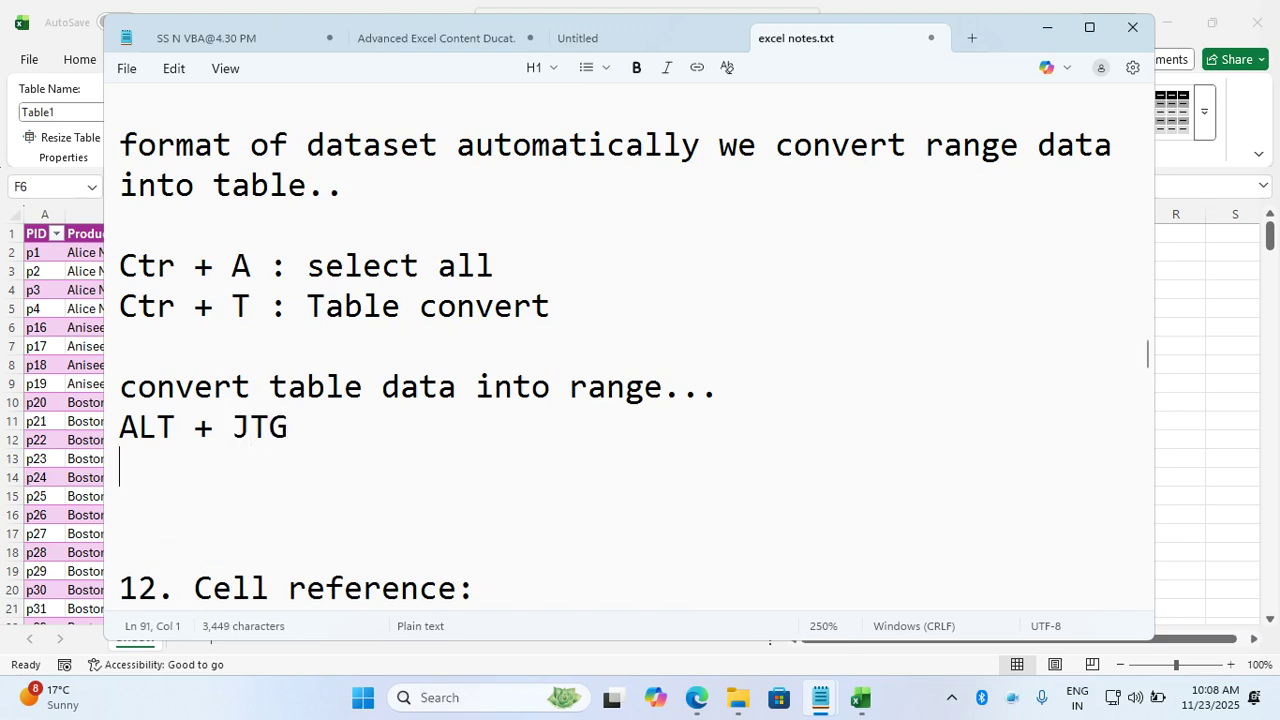
# Switch to the Excel workbook and convert the entire purple sales table to a normal range, then deselect it
pyautogui.hotkey('alt', 'Tab')
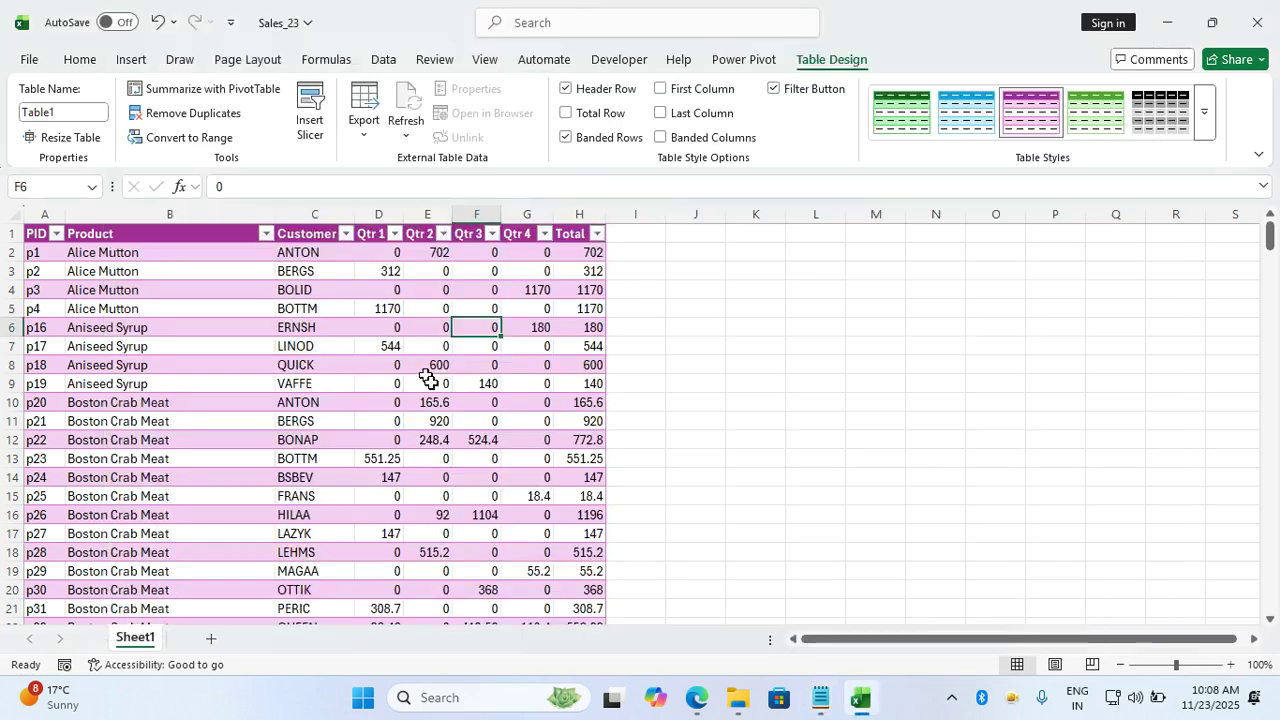
pyautogui.click(440, 383)
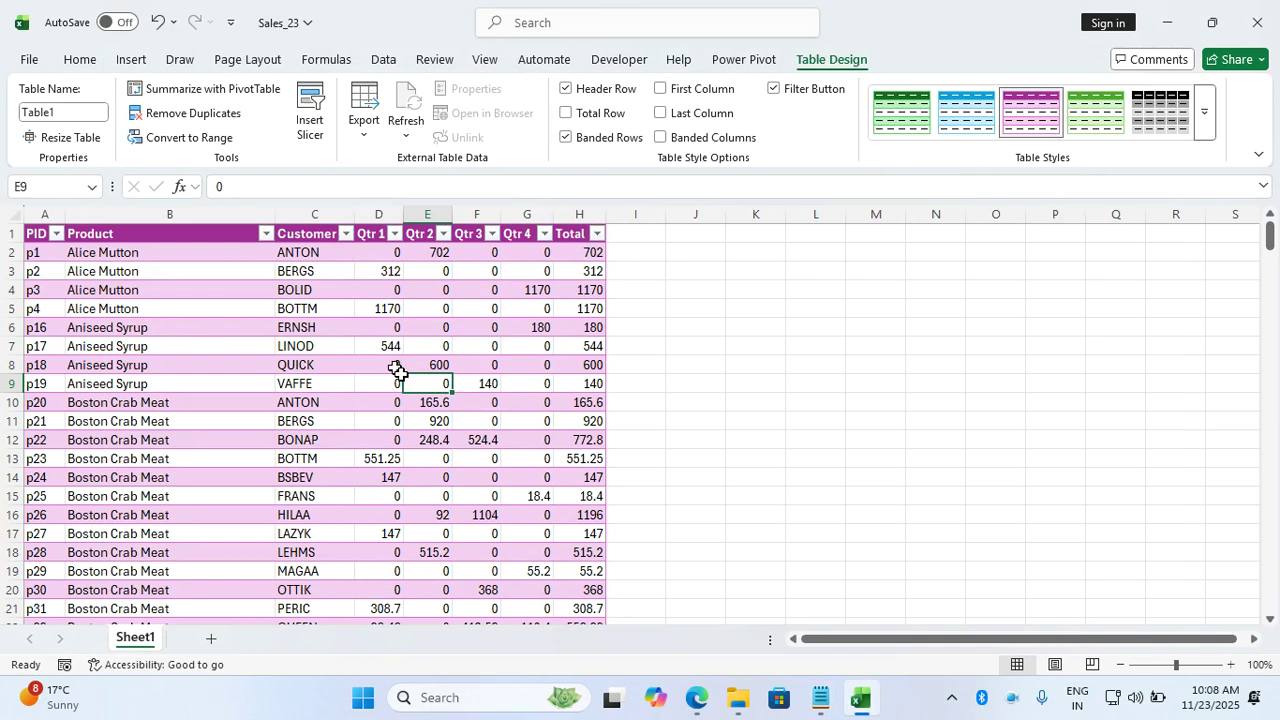
pyautogui.hotkey('ctrl', 'a')
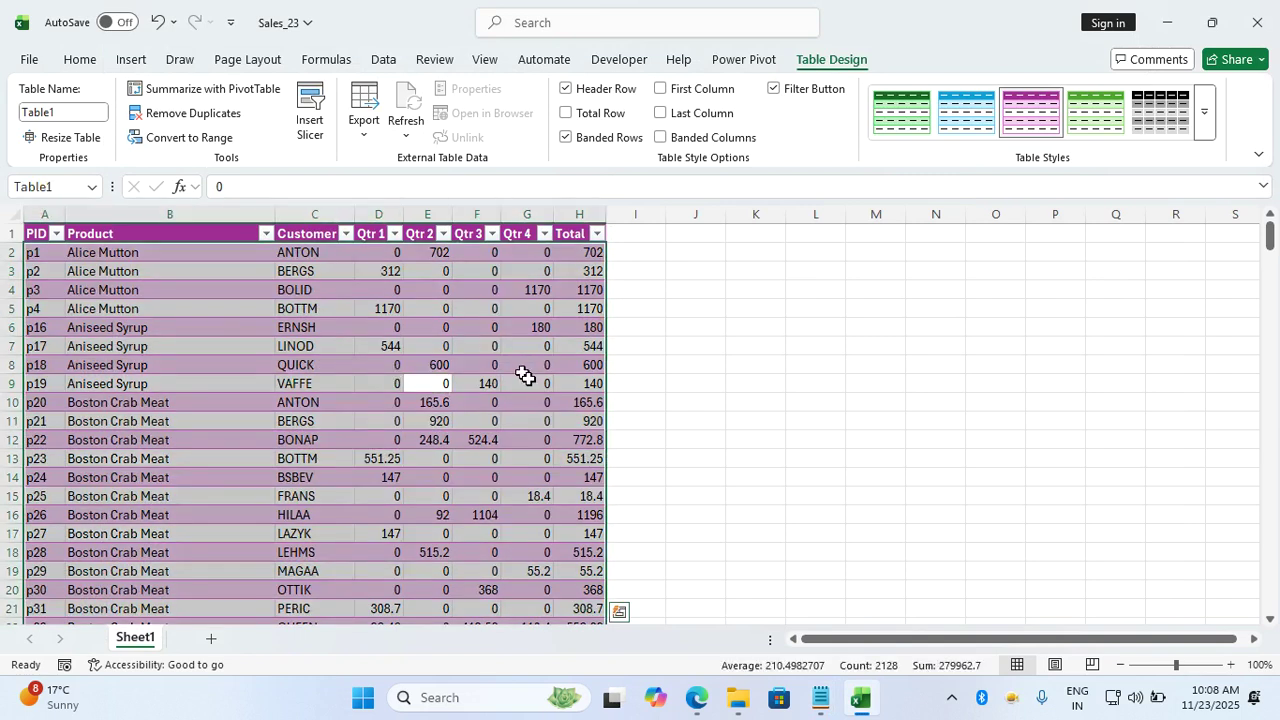
pyautogui.hotkey('alt', 'j')
pyautogui.press('t')
pyautogui.press('g')
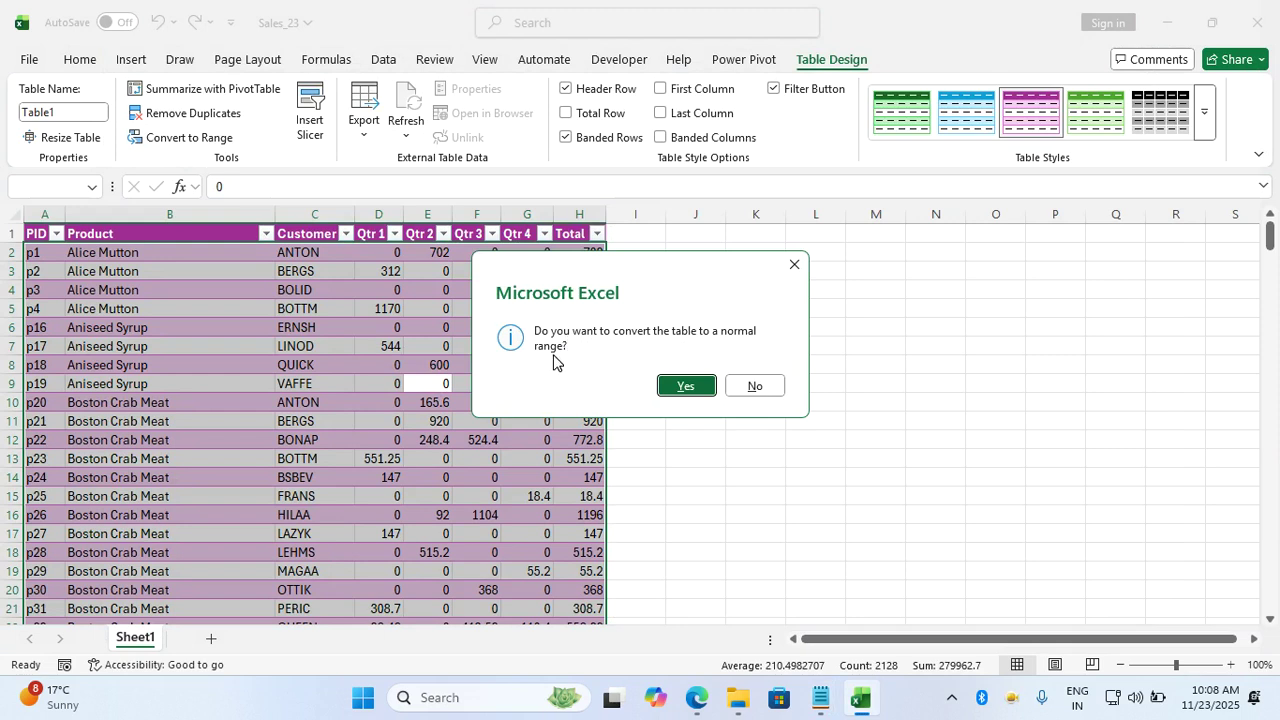
pyautogui.click(680, 388)
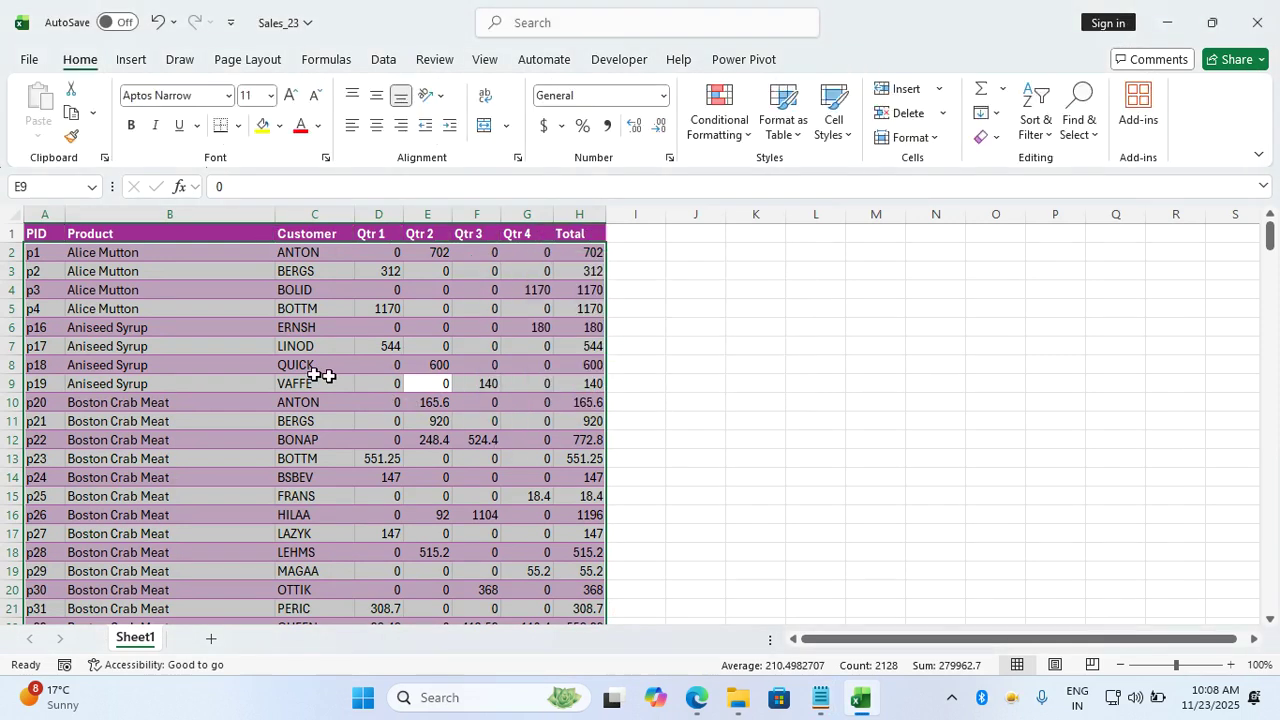
pyautogui.click(308, 367)
pyautogui.click(447, 384)
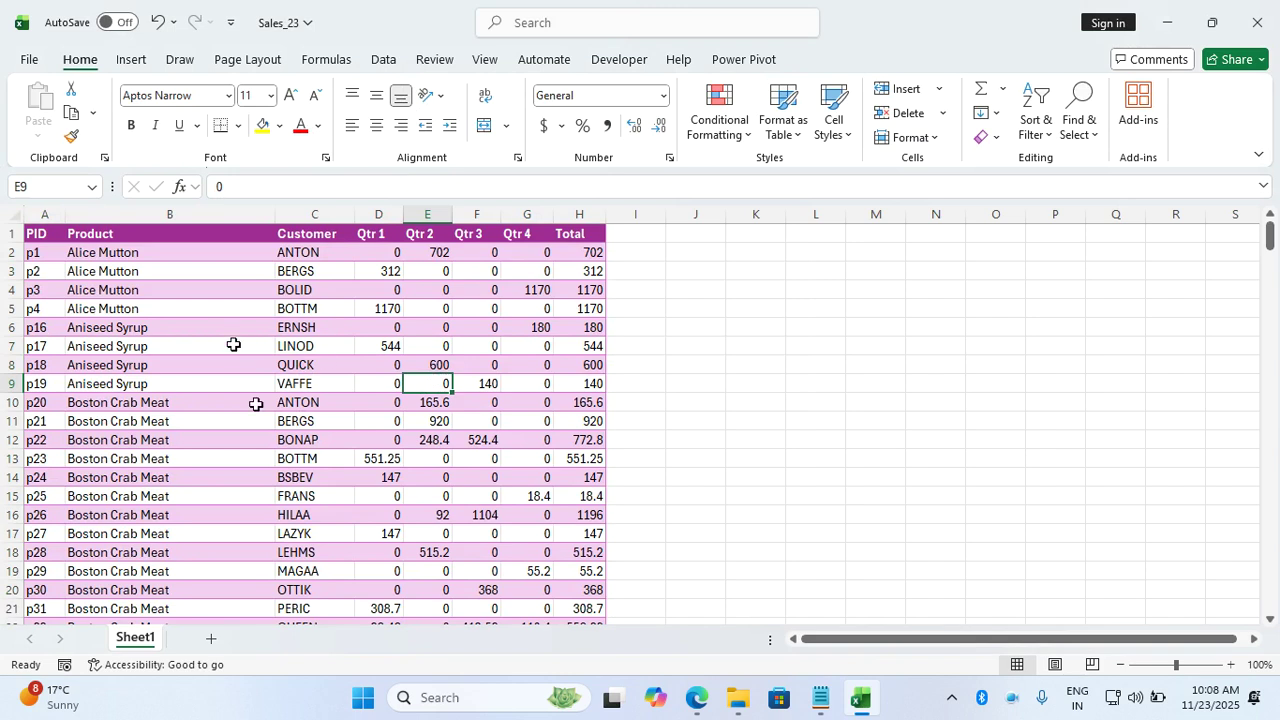
pyautogui.scroll(-4, 430, 456)
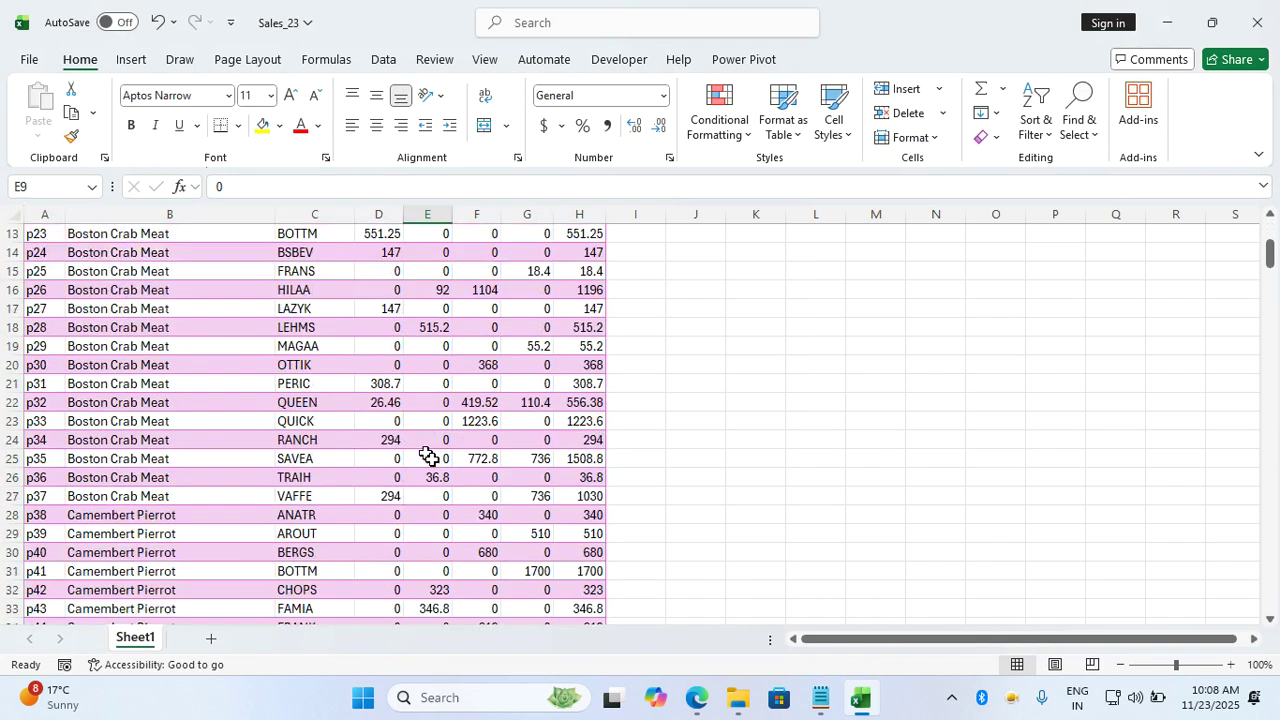
pyautogui.scroll(4, 428, 457)
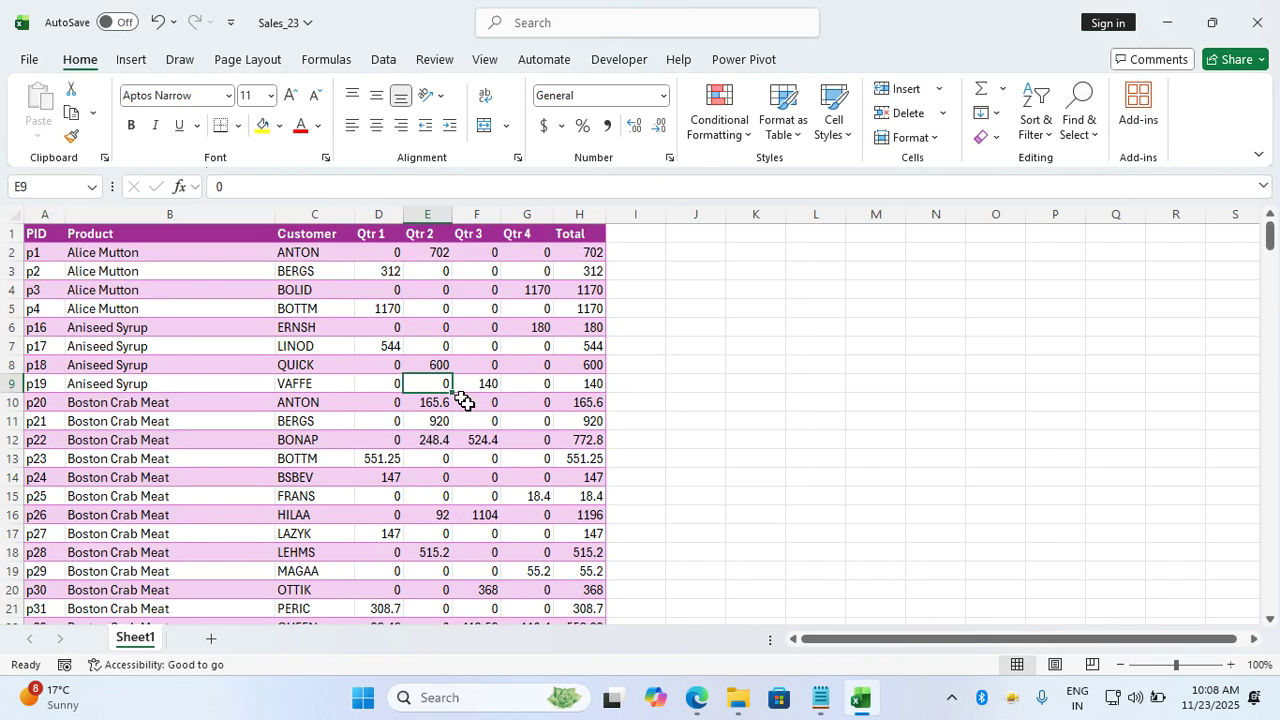
# Clear the leftover purple table formatting from the entire sales range
pyautogui.hotkey('ctrl', 'a')
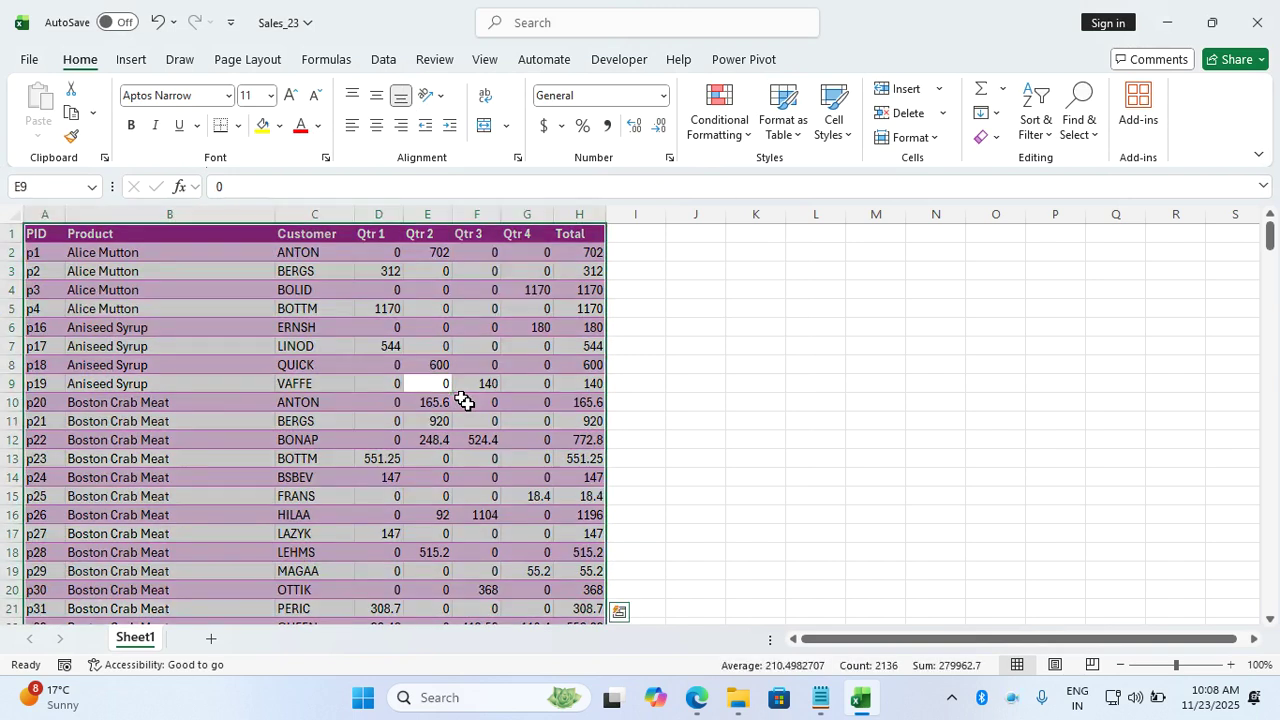
pyautogui.hotkey('alt', 'h')
pyautogui.press('e')
pyautogui.press('f')
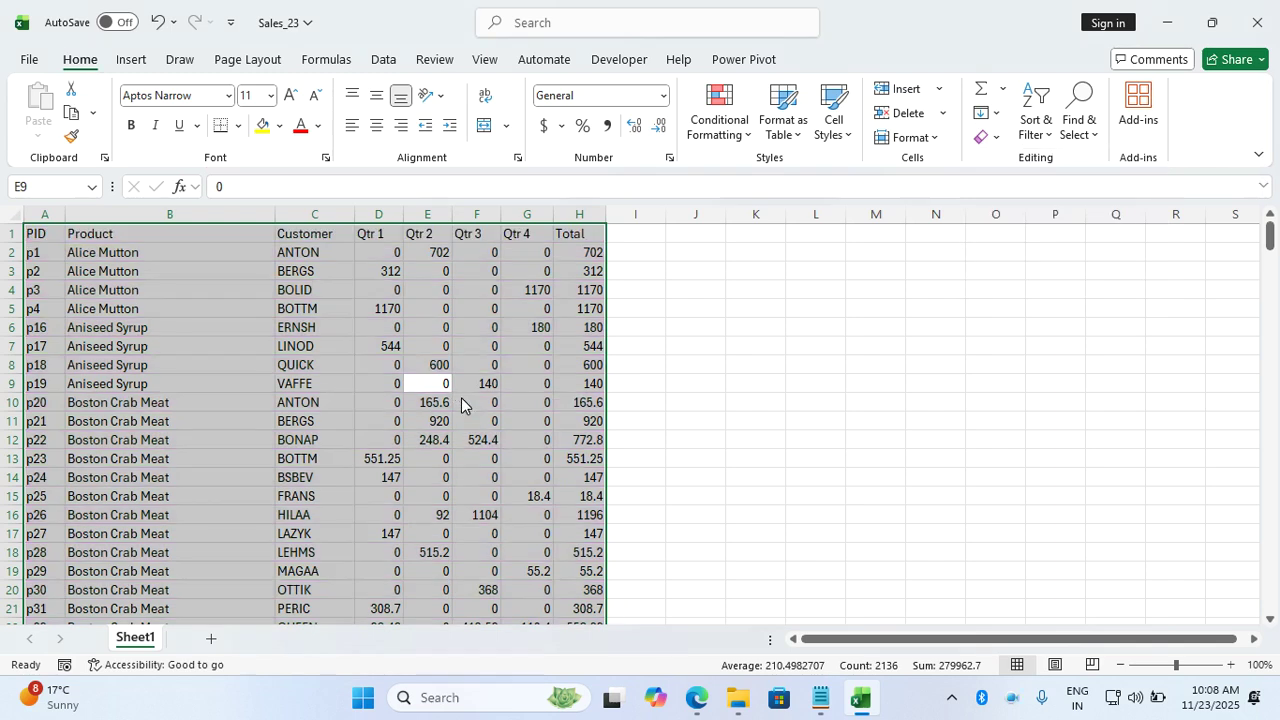
# Convert the unformatted sales range into a table and apply the black banded table style
pyautogui.hotkey('ctrl', 't')
pyautogui.press('Return')
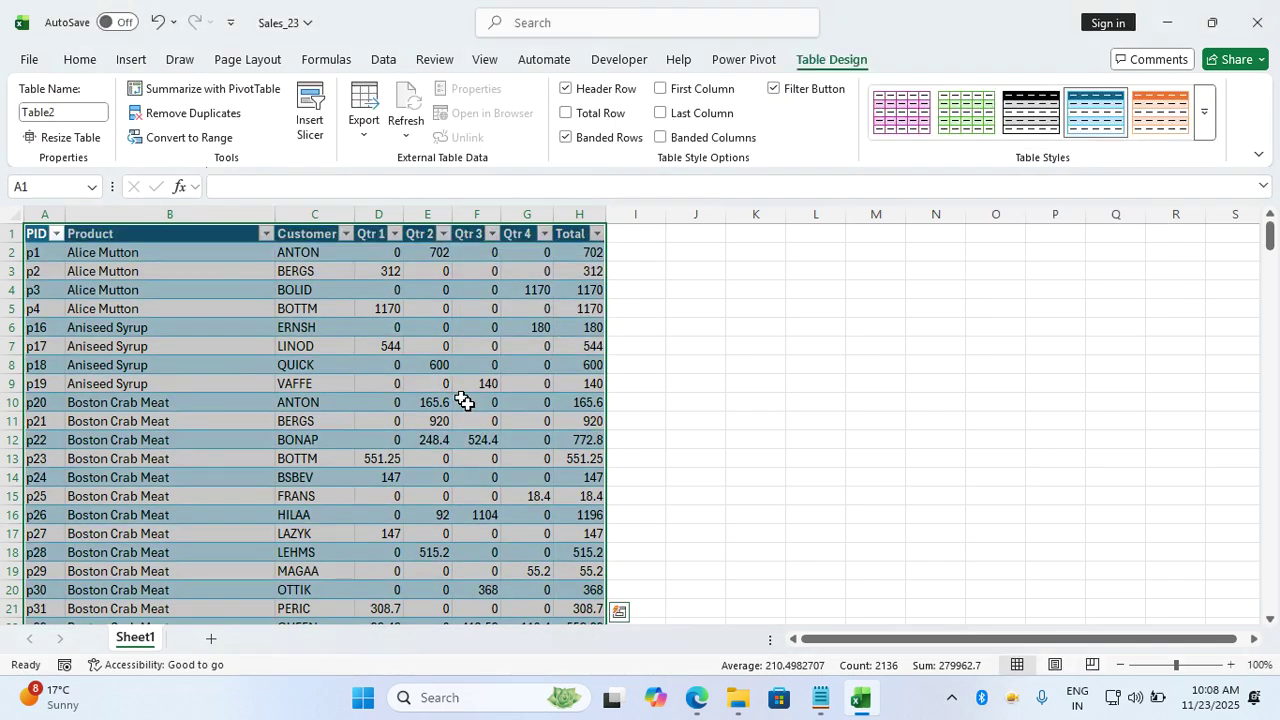
pyautogui.click(1008, 121)
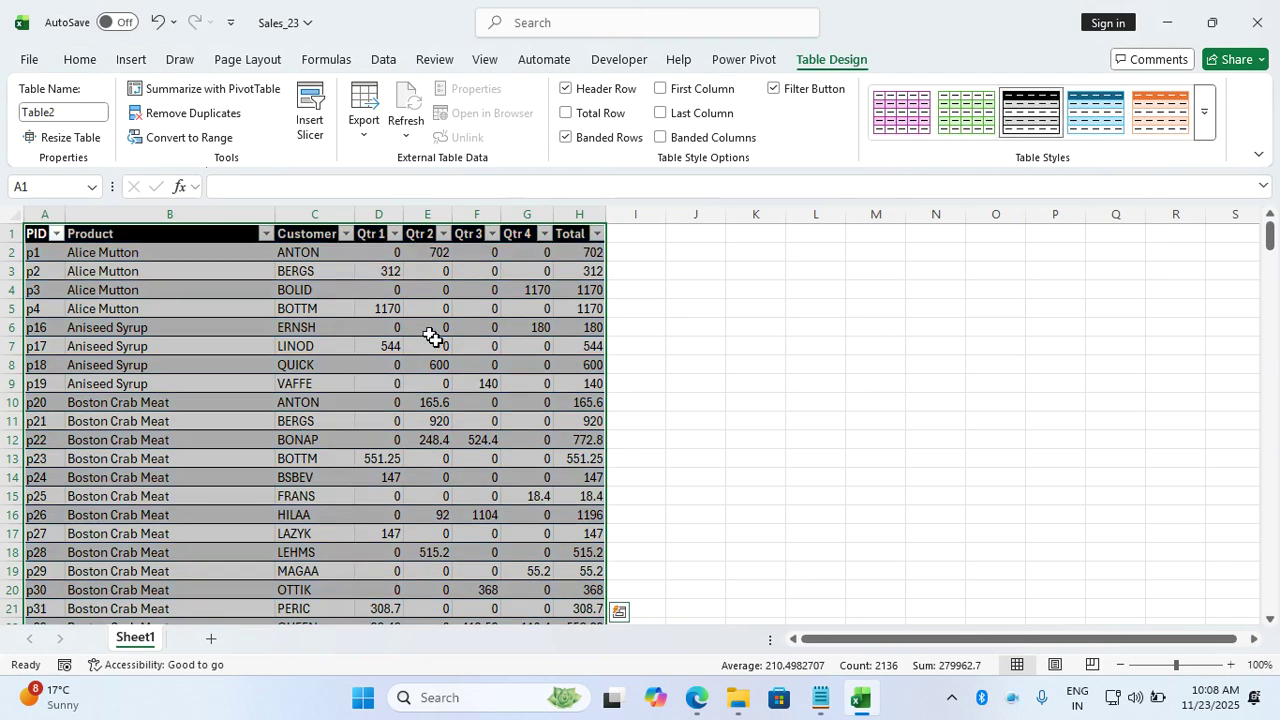
# Convert the black row-banded sales table to a normal range
pyautogui.hotkey('alt', 'j')
pyautogui.press('t')
pyautogui.press('g')
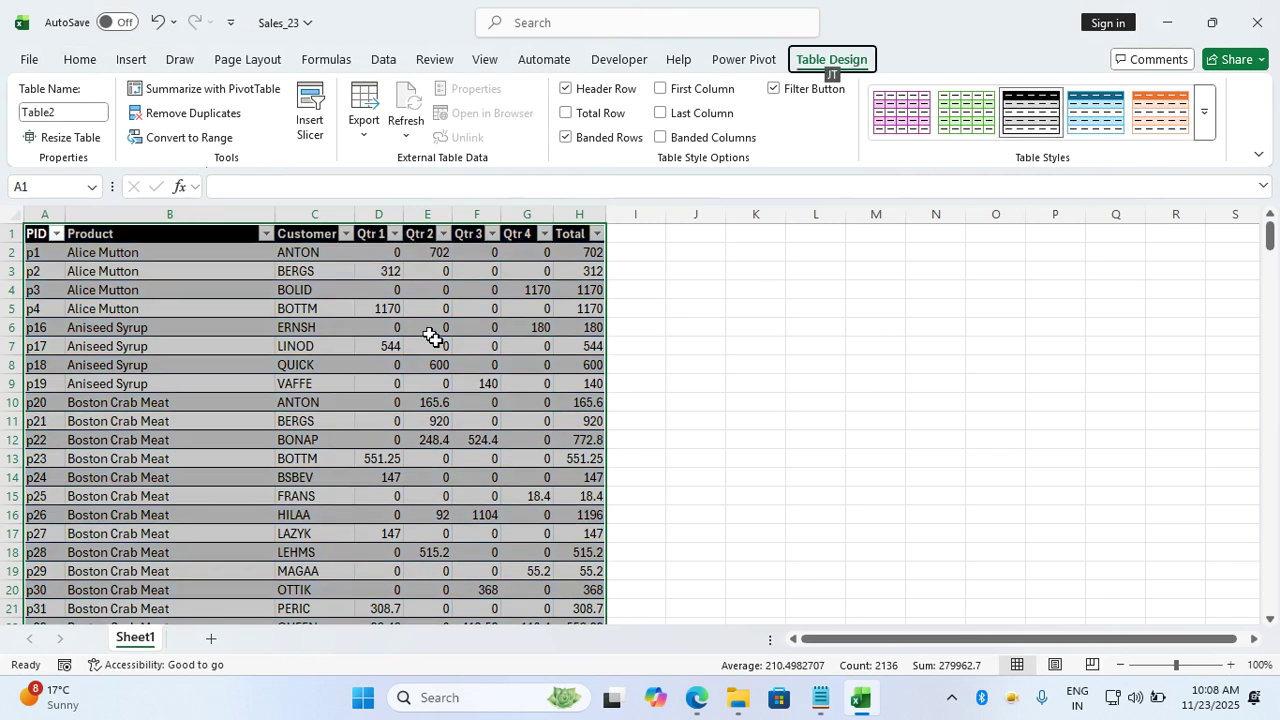
pyautogui.press('Return')
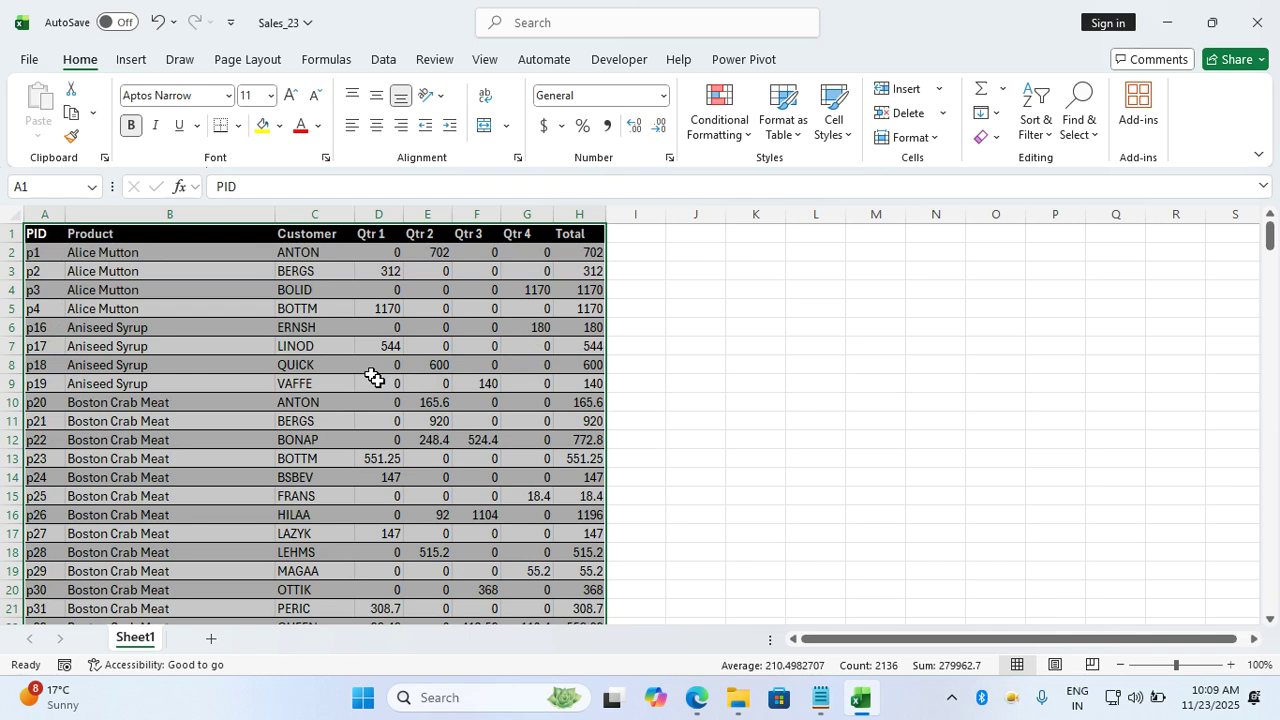
# Clear the black formatting from the sales range only and convert $A$1:$H$267 into a table with headers
pyautogui.hotkey('ctrl', 'a')
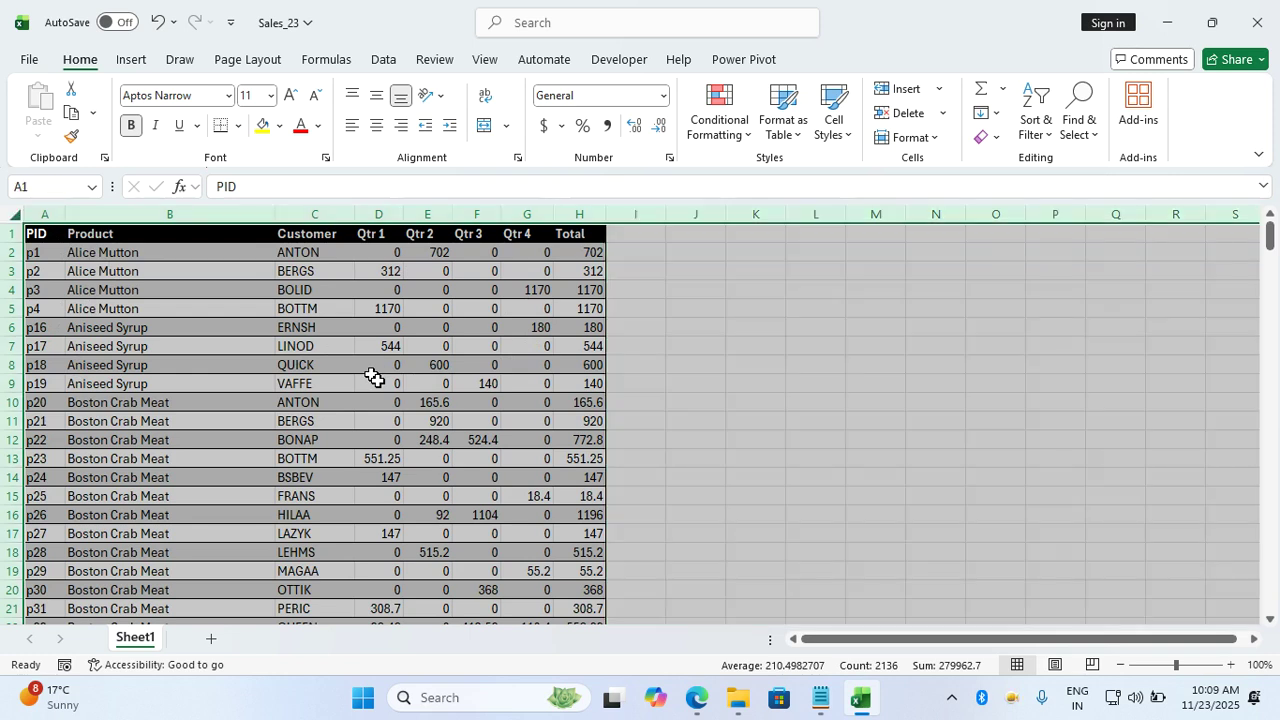
pyautogui.click(408, 363)
pyautogui.hotkey('ctrl', 'a')
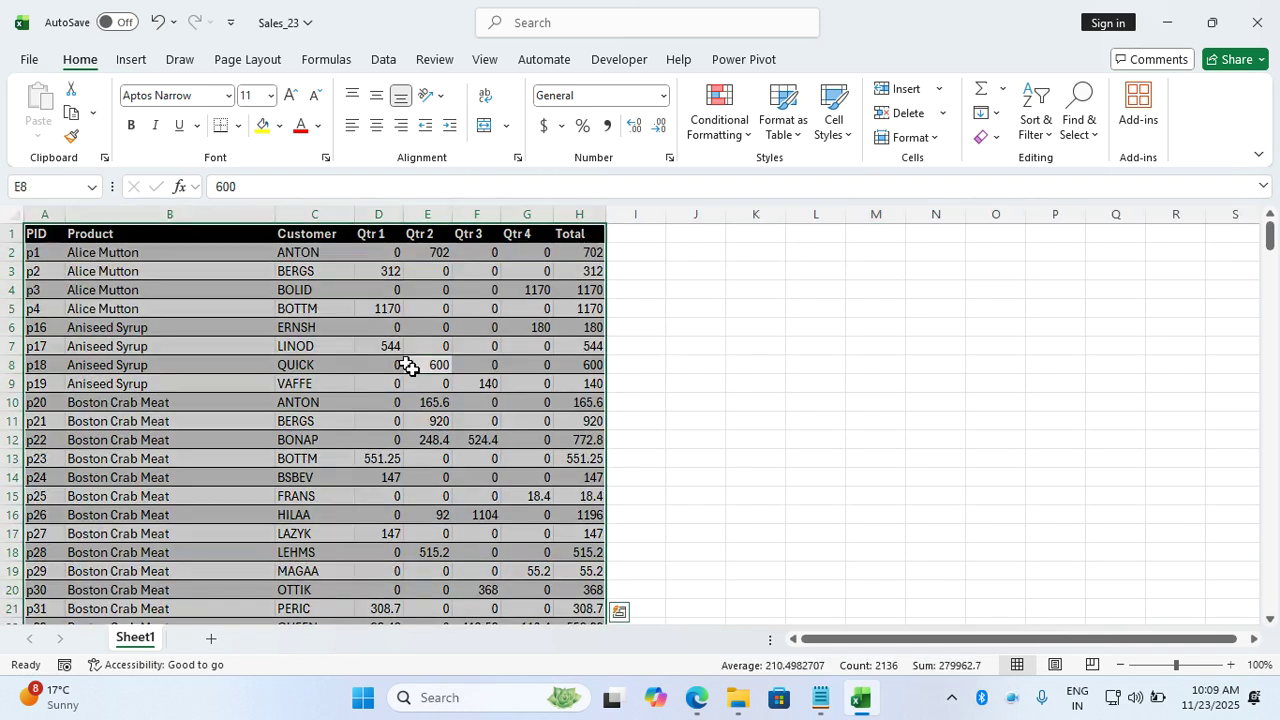
pyautogui.hotkey('alt', 'h')
pyautogui.press('e')
pyautogui.press('f')
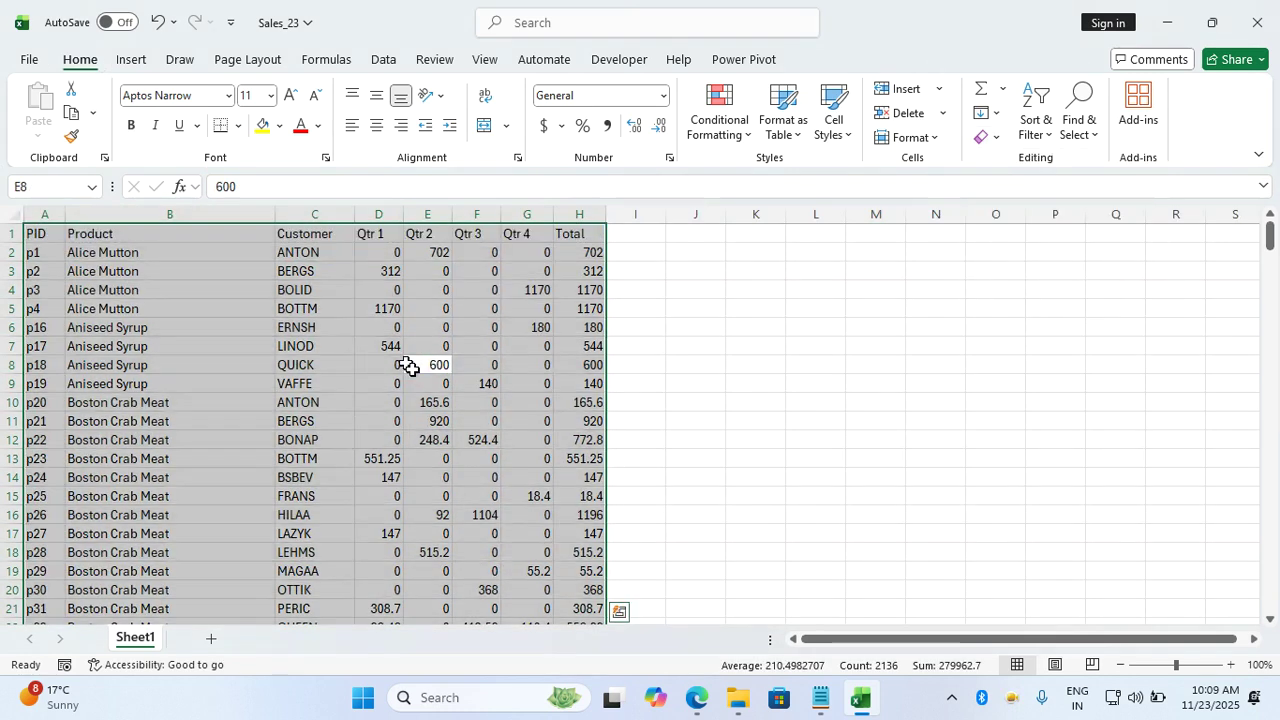
pyautogui.hotkey('ctrl', 't')
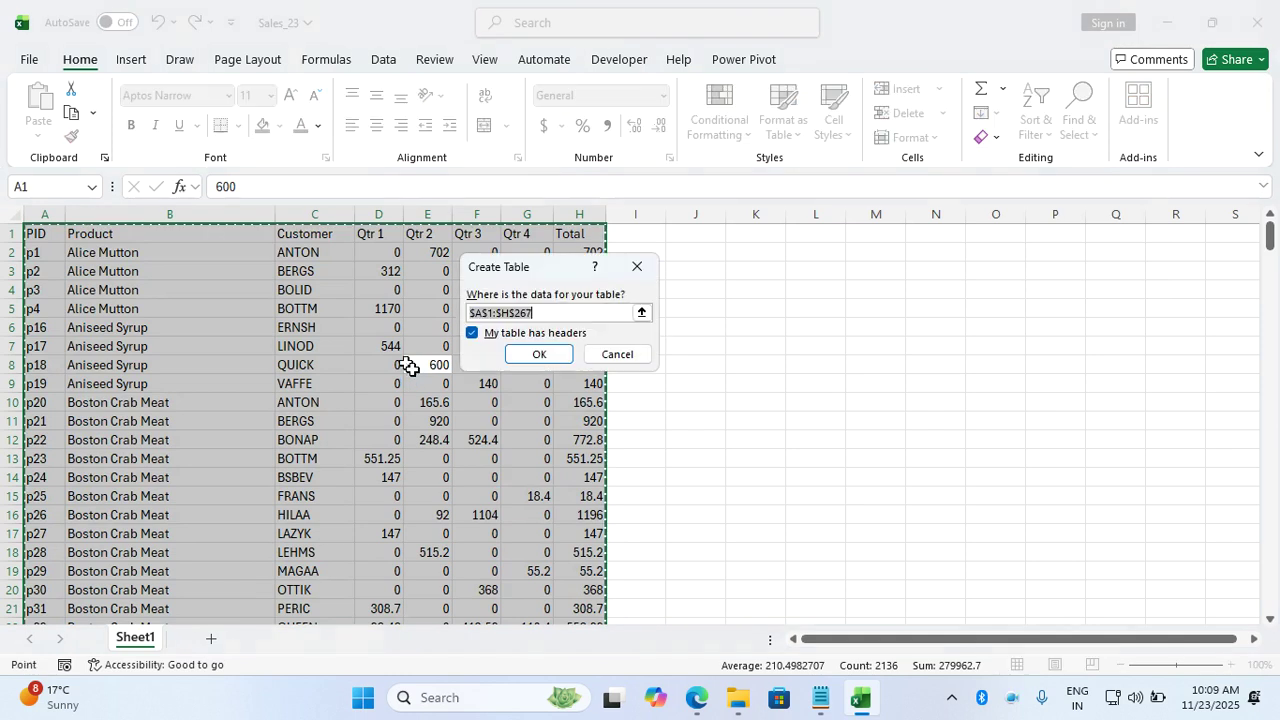
pyautogui.press('Return')
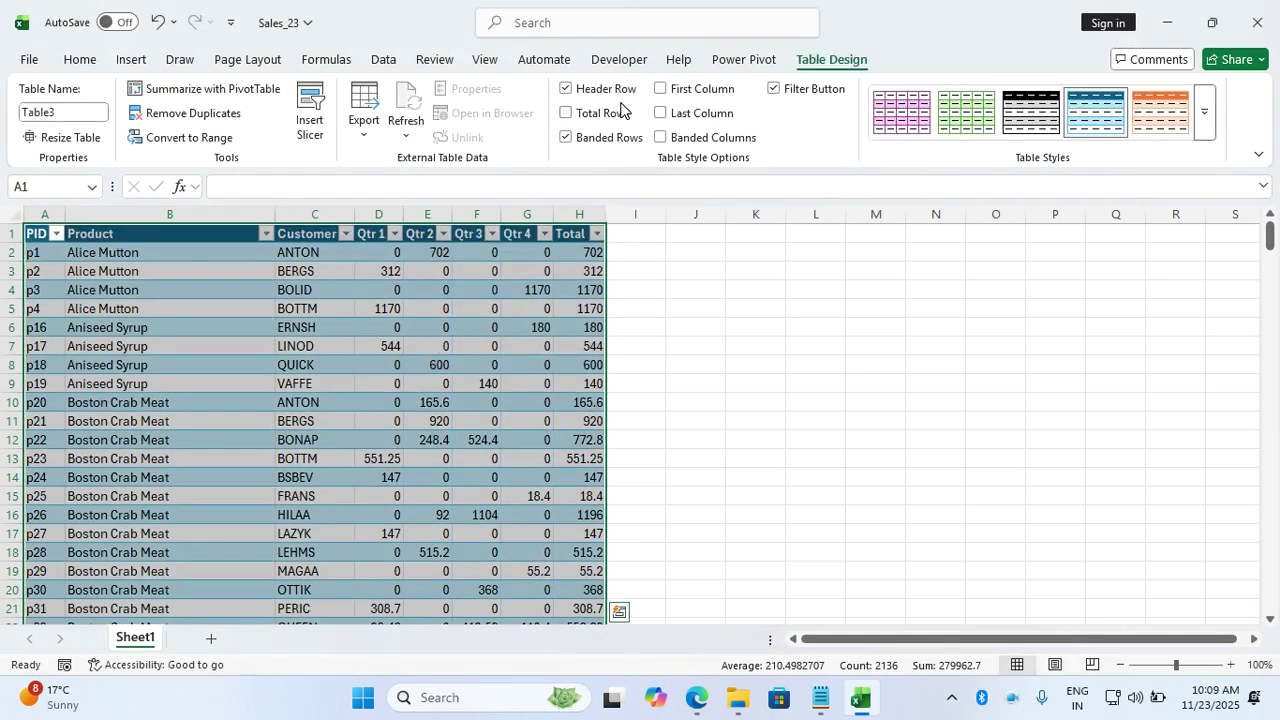
# Replace the sales table's banded rows with banded columns and apply the black table style
pyautogui.click(606, 145)
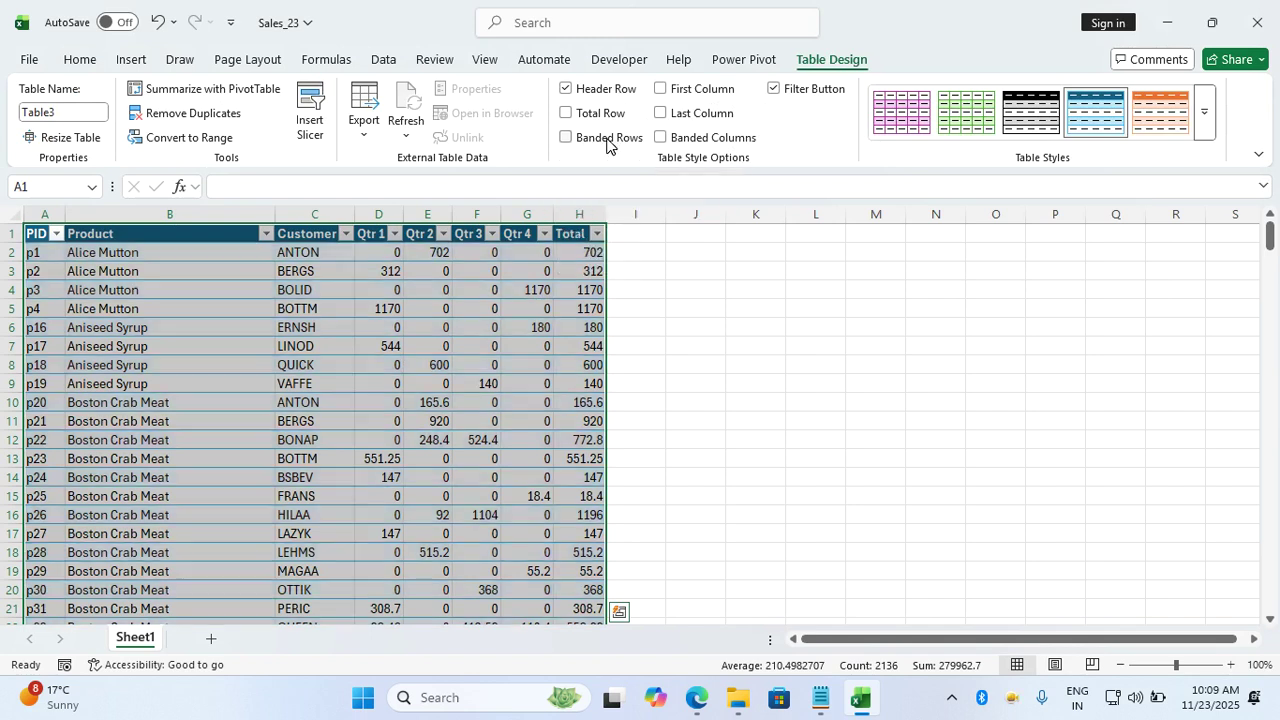
pyautogui.click(657, 146)
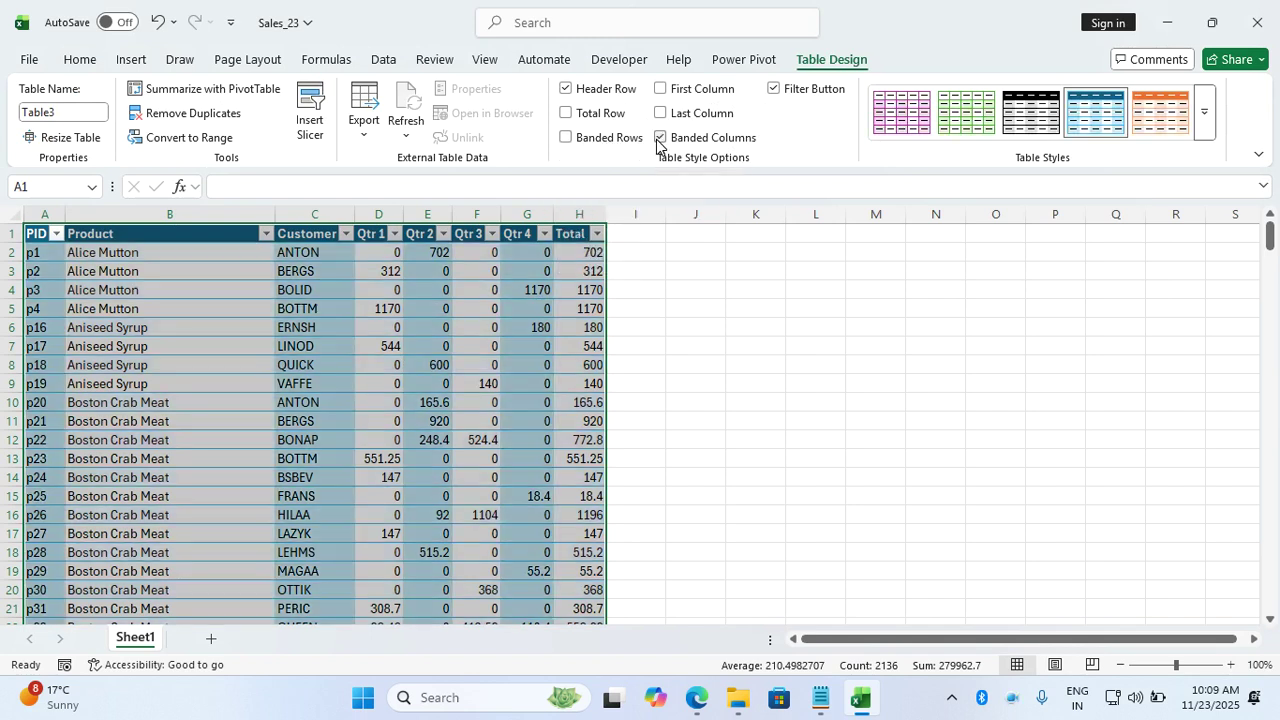
pyautogui.click(1037, 130)
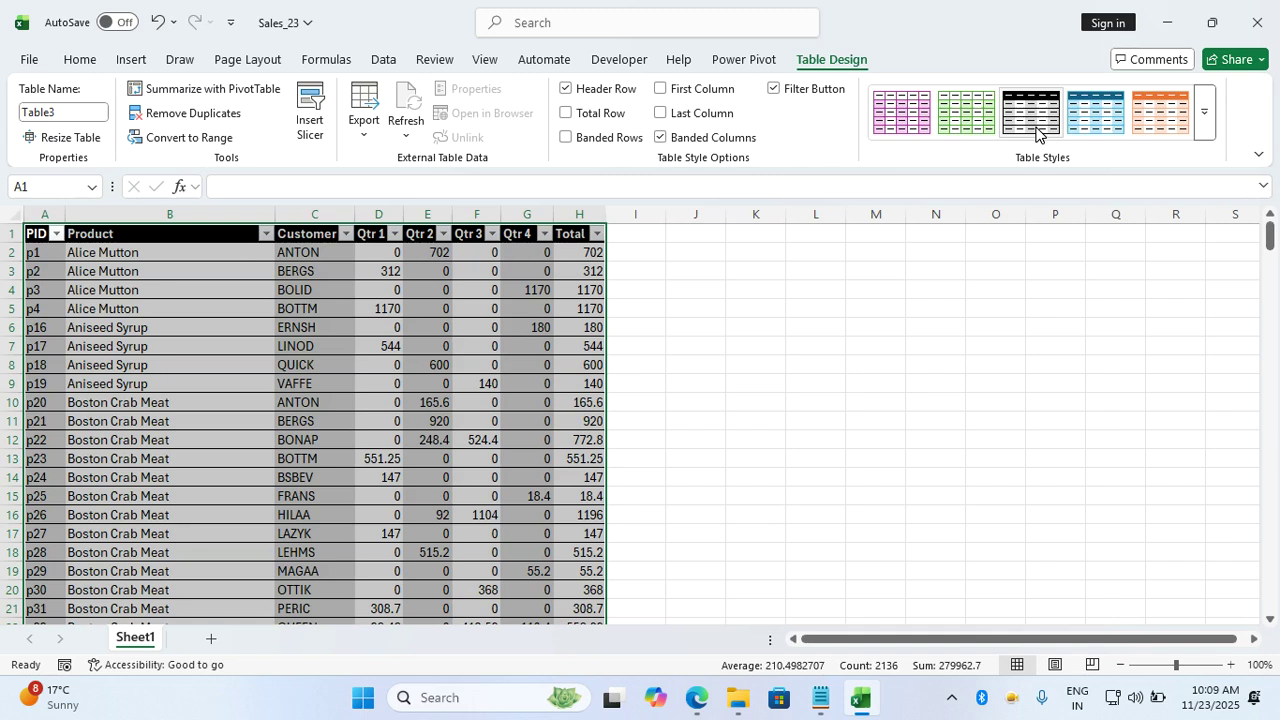
# Convert the column-banded black sales table to a normal range, deselect it and check the formatting down the rows
pyautogui.hotkey('alt', 'j')
pyautogui.press('t')
pyautogui.press('g')
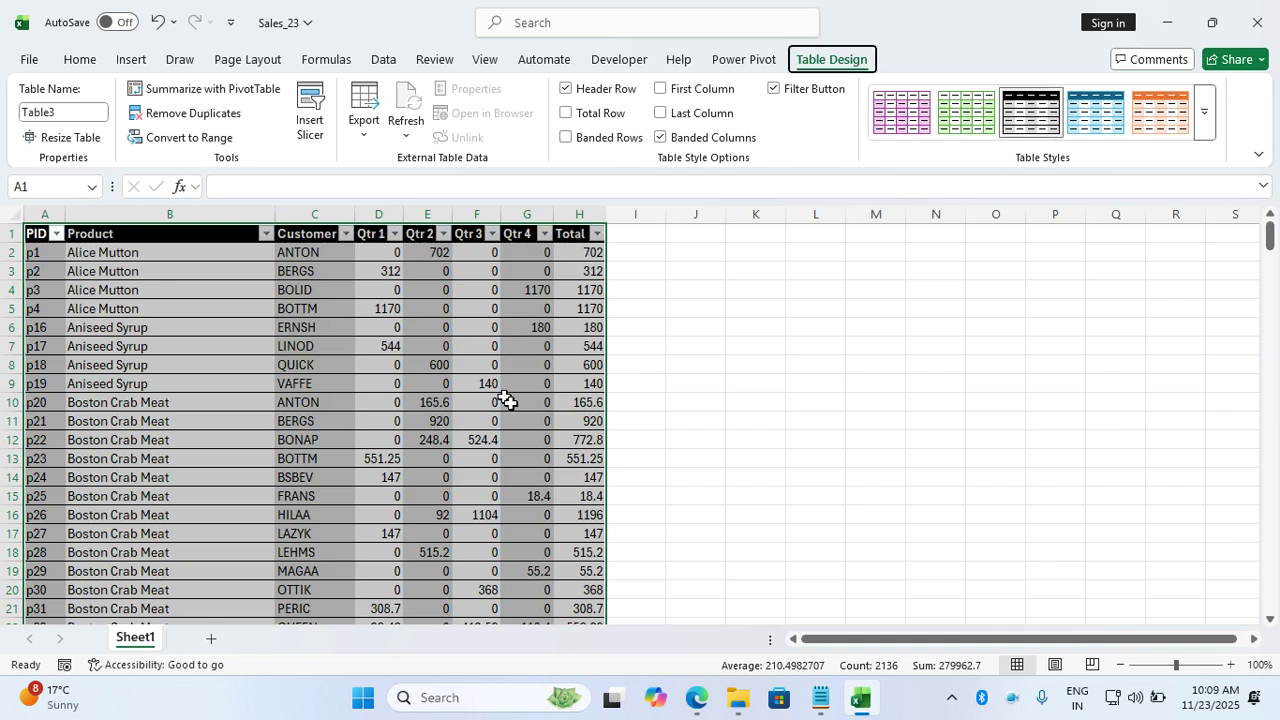
pyautogui.press('Return')
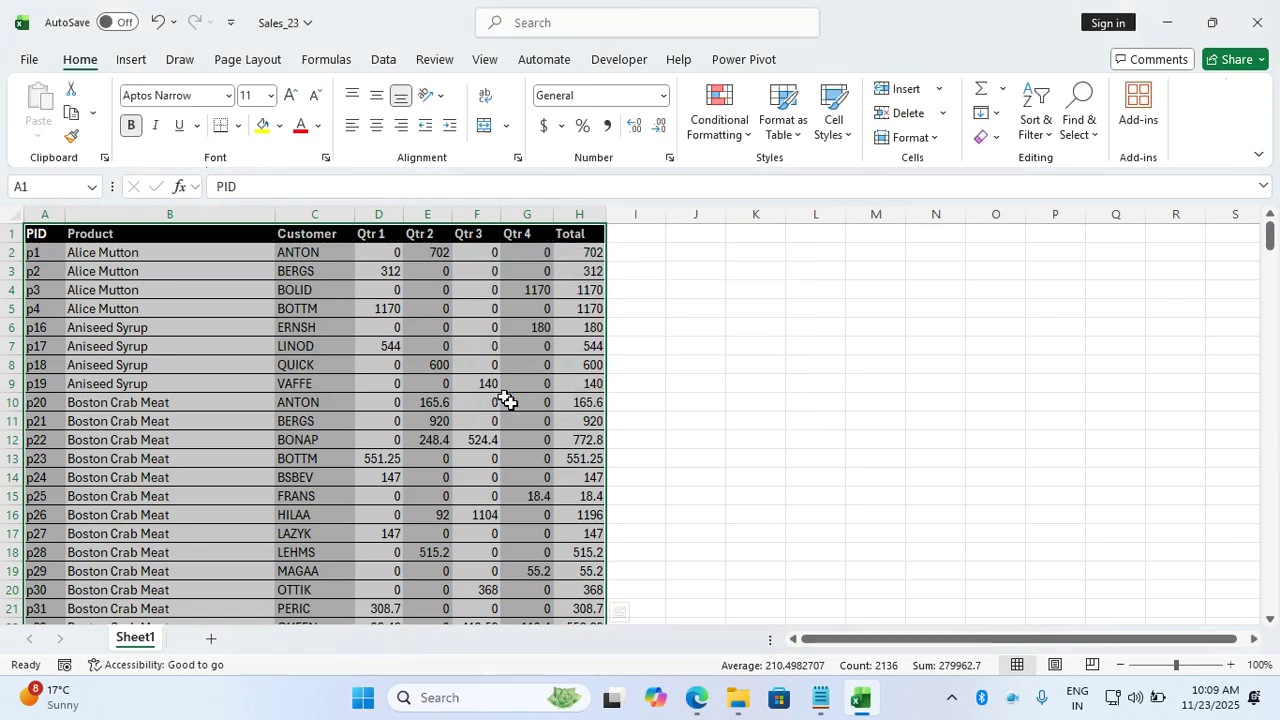
pyautogui.click(506, 401)
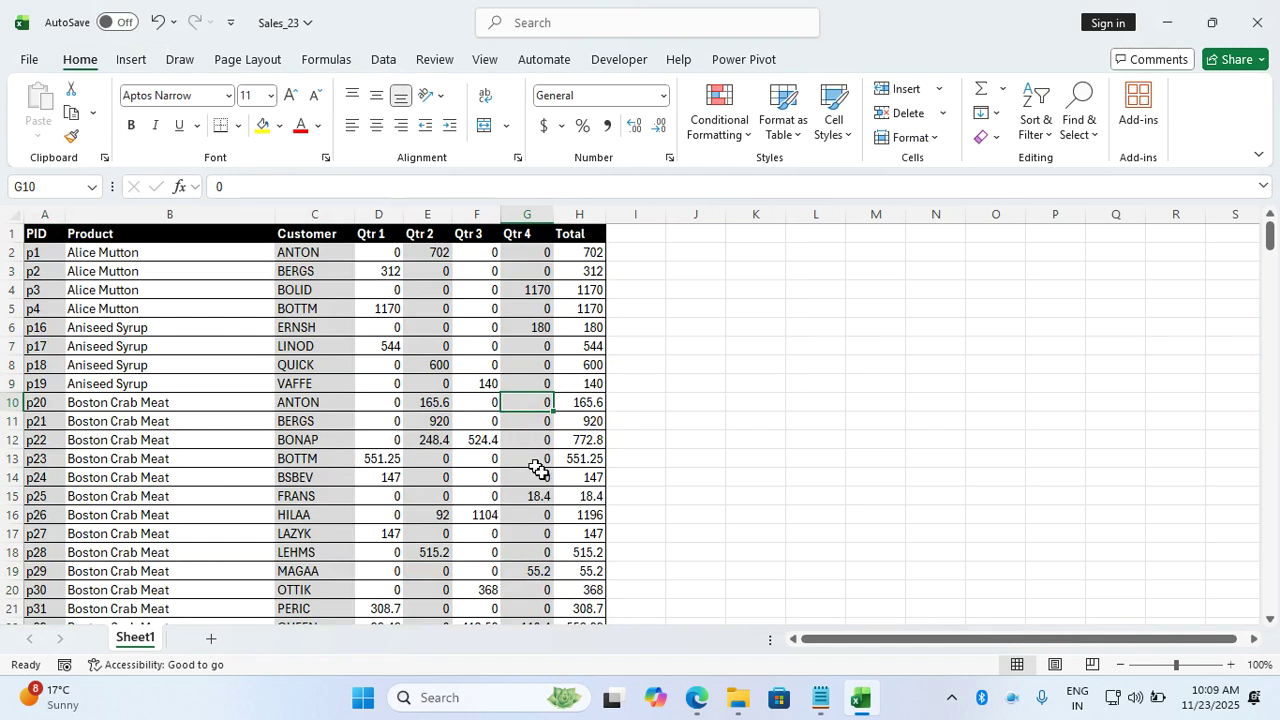
pyautogui.scroll(-7, 539, 469)
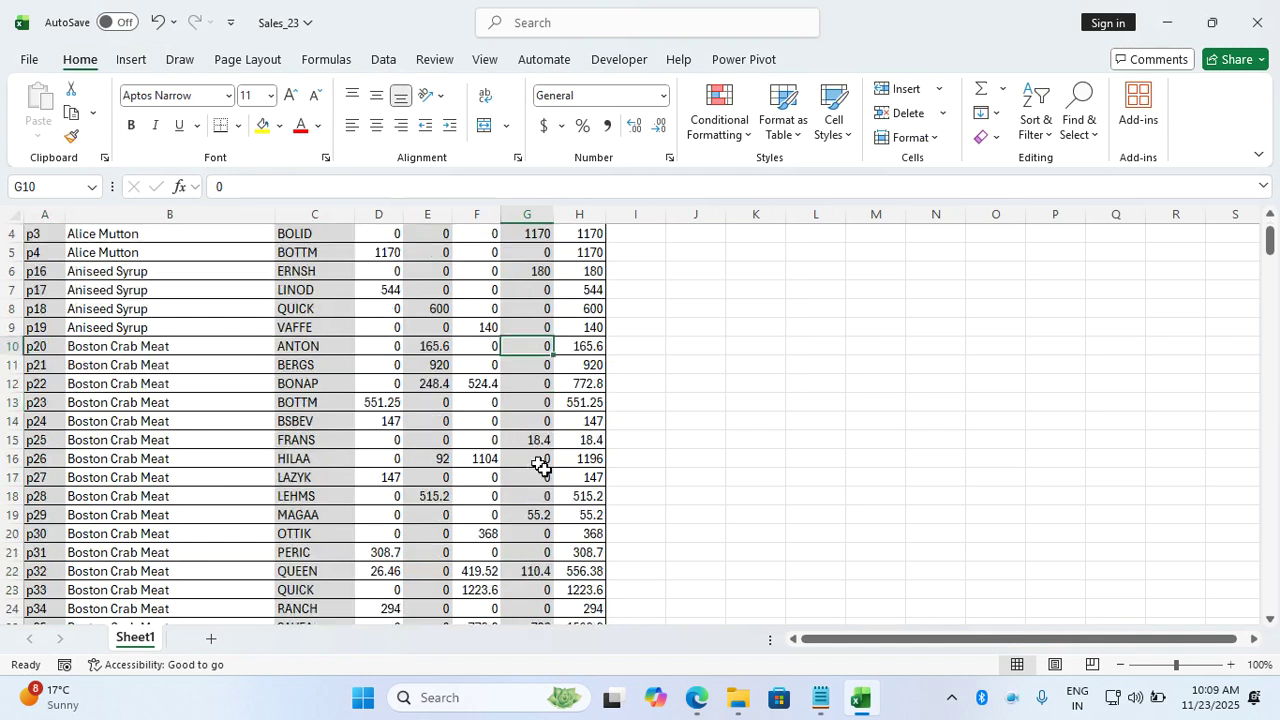
pyautogui.scroll(7, 541, 466)
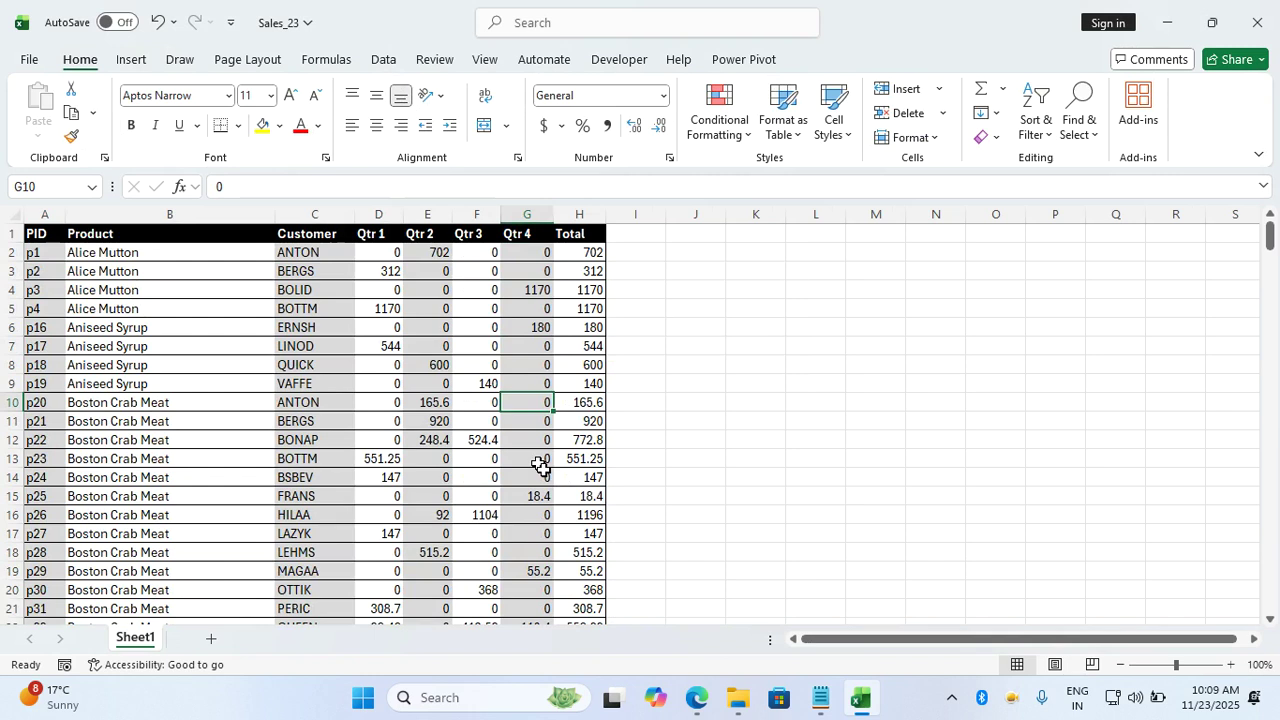
# Switch to excel notes.txt in Notepad and read the definition and purpose of cell references under "12. Cell reference"
pyautogui.click(816, 698)
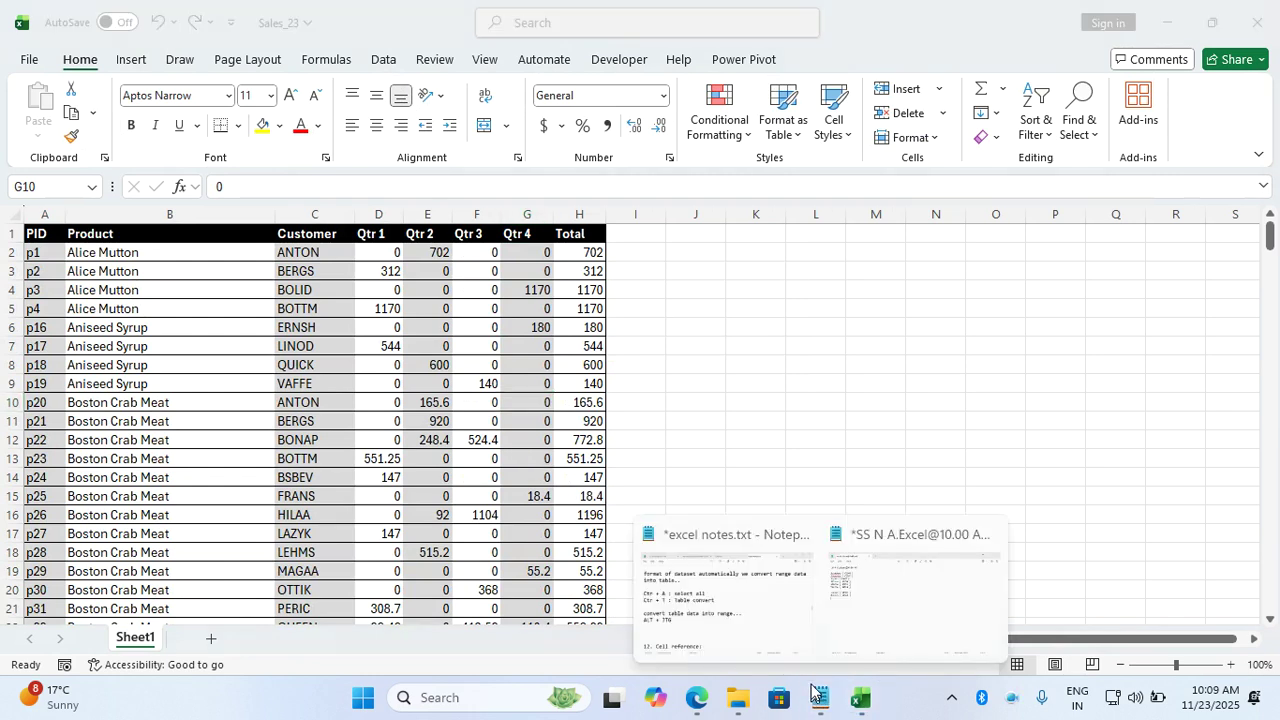
pyautogui.click(782, 614)
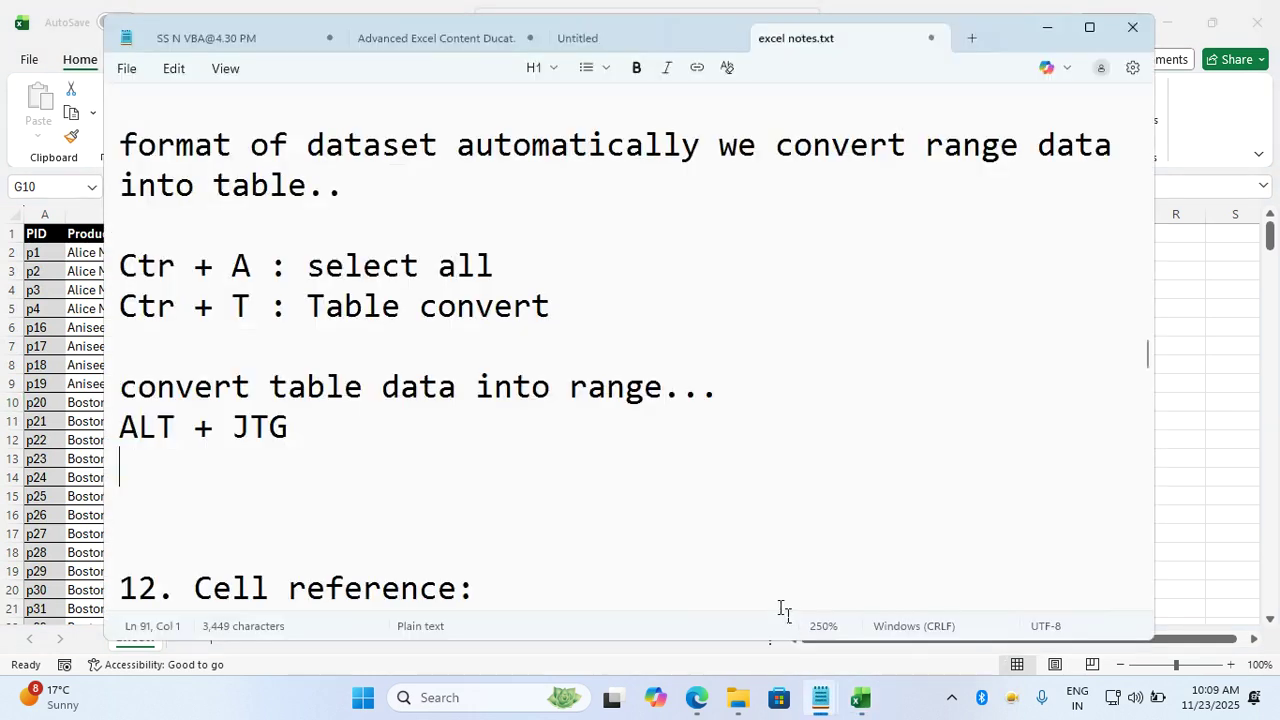
pyautogui.scroll(-4, 300, 434)
pyautogui.scroll(1, 300, 434)
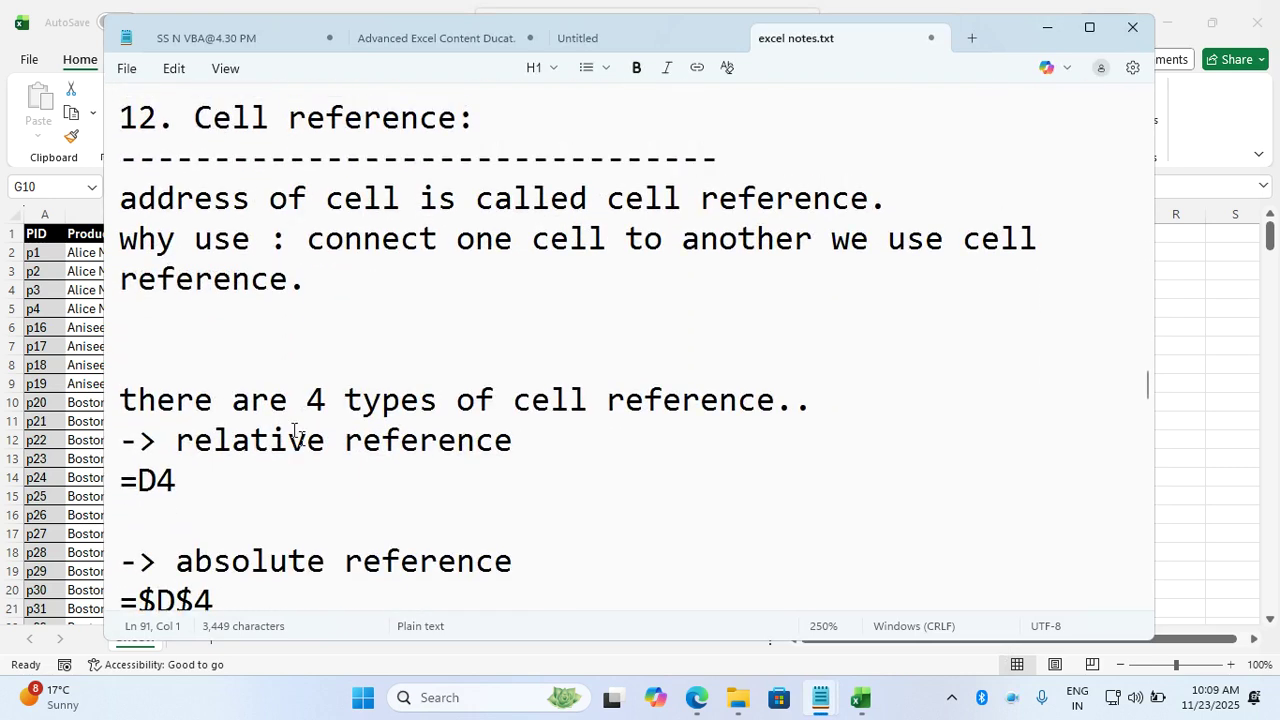
pyautogui.moveTo(122, 226); pyautogui.dragTo(462, 240)
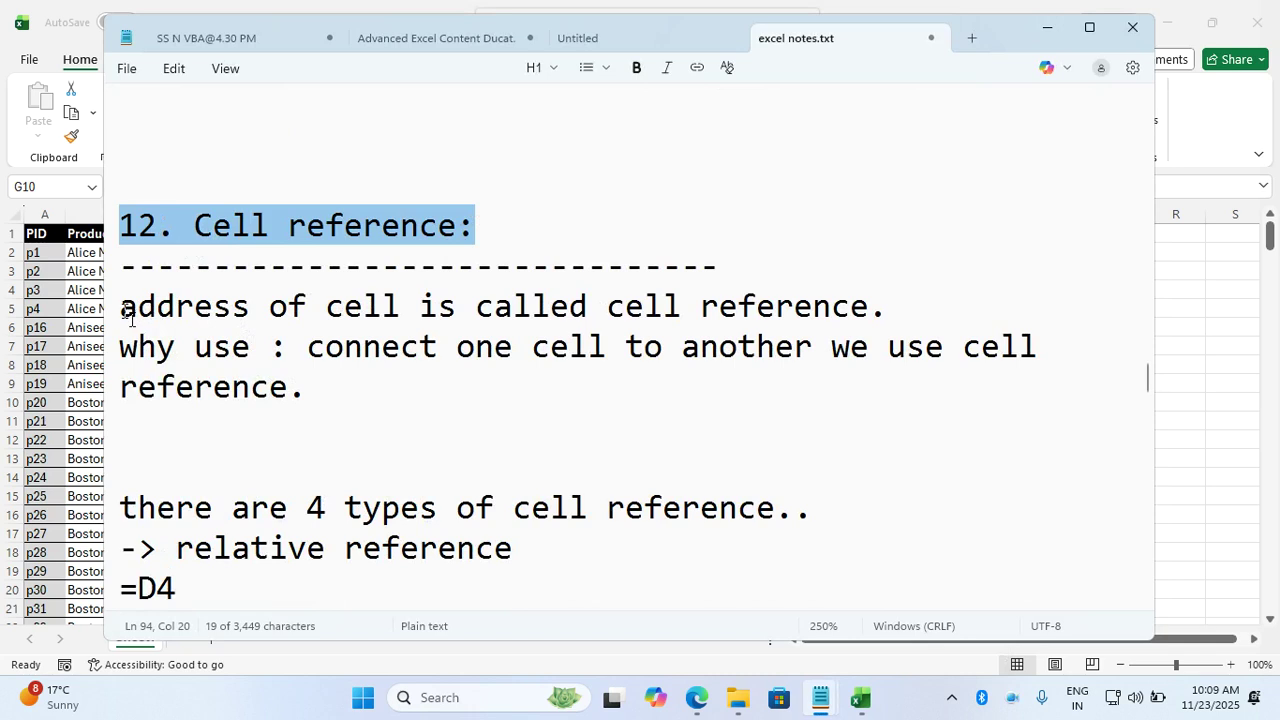
pyautogui.moveTo(123, 306); pyautogui.dragTo(163, 316)
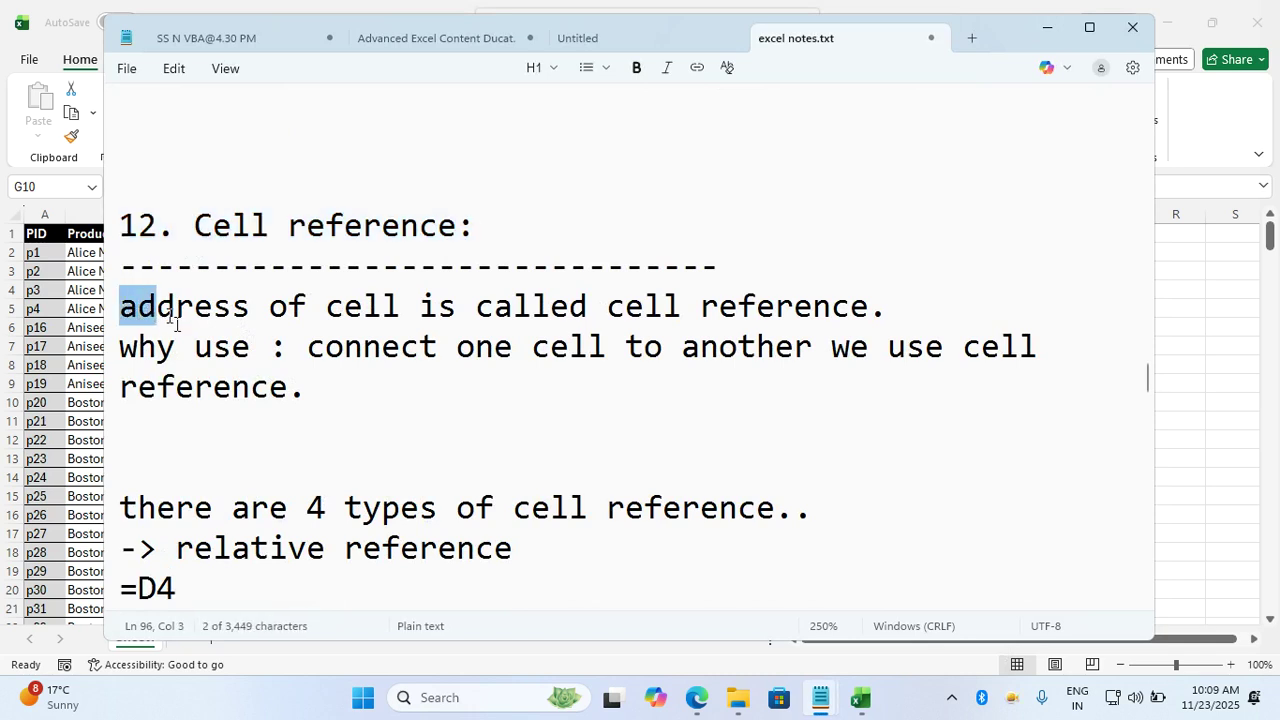
pyautogui.click(311, 346)
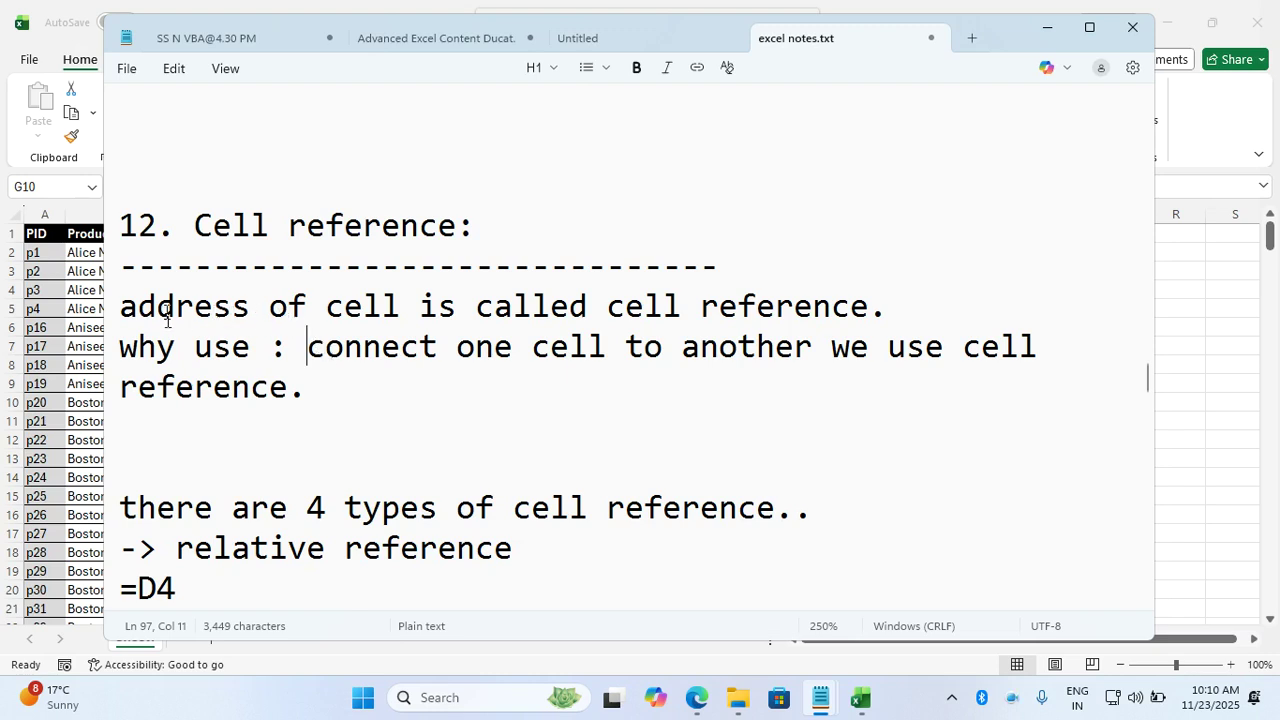
pyautogui.moveTo(124, 308); pyautogui.dragTo(902, 322)
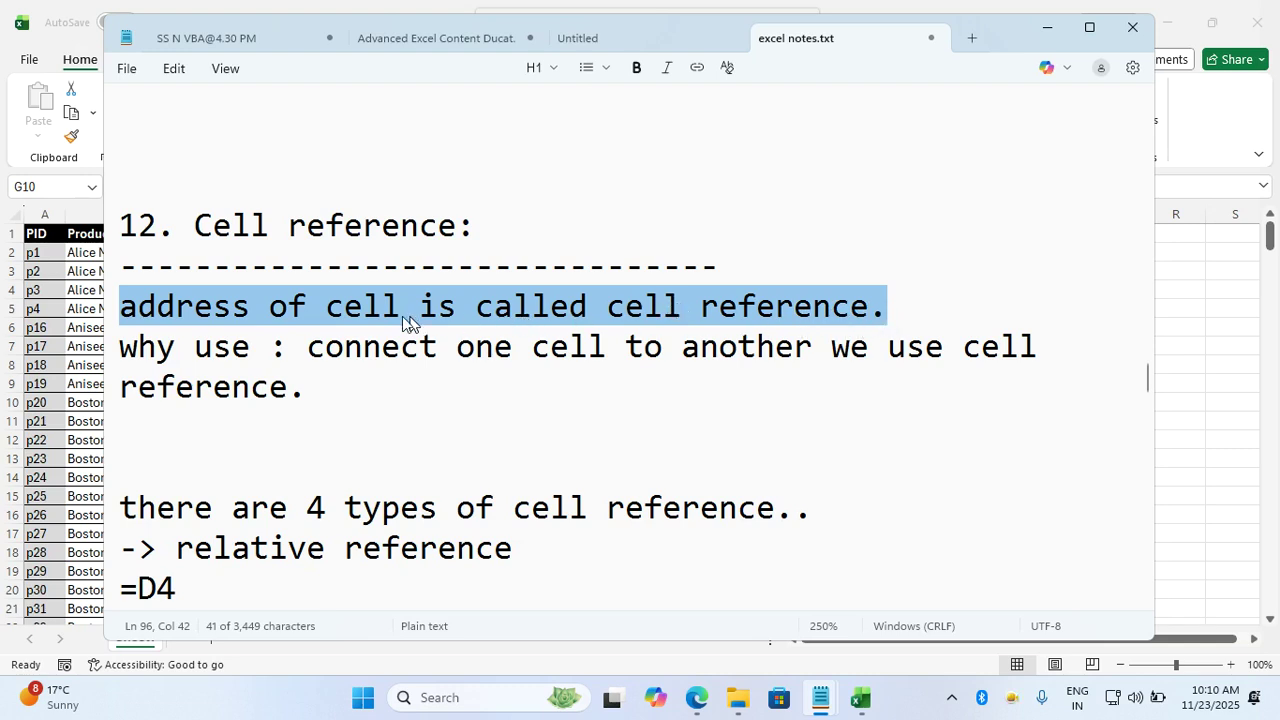
pyautogui.moveTo(121, 356); pyautogui.dragTo(951, 377)
pyautogui.click(307, 352)
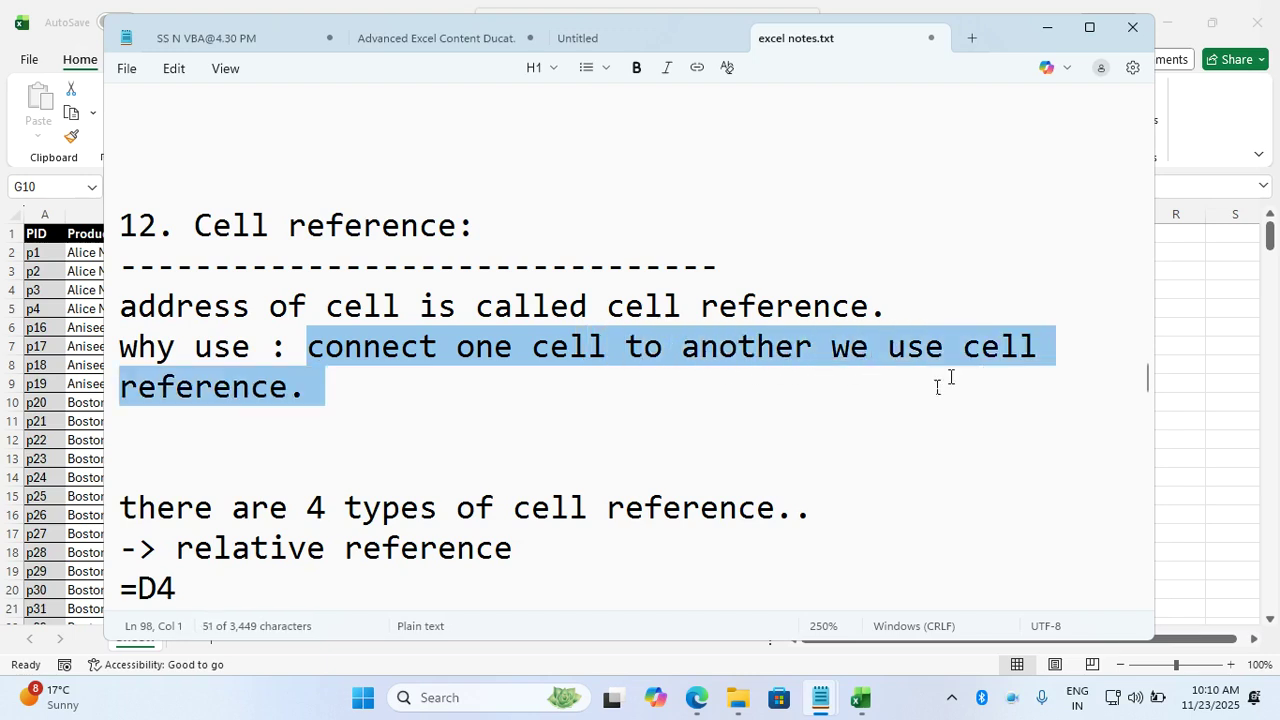
pyautogui.click(409, 403)
# Read the list of cell reference types in the notes, examine the relative reference example =D4, and return to the Excel workbook
pyautogui.scroll(-1, 410, 400)
pyautogui.scroll(-1, 409, 398)
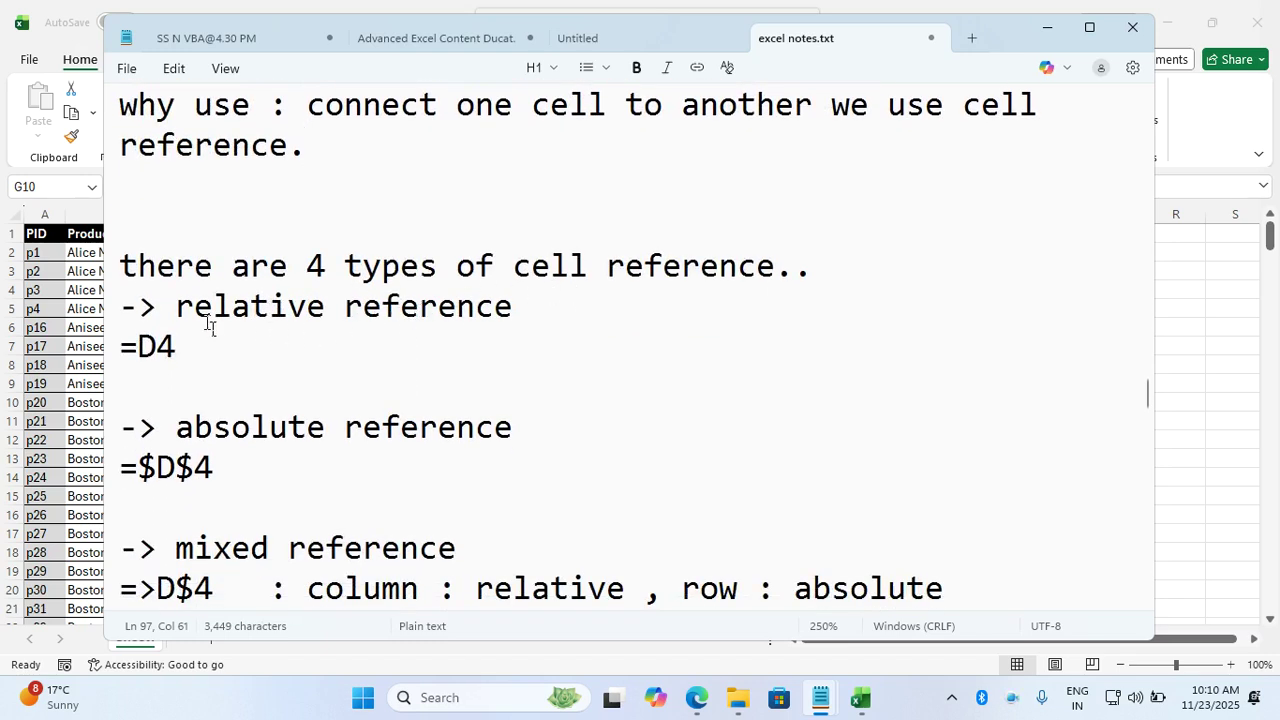
pyautogui.moveTo(178, 309); pyautogui.dragTo(535, 322)
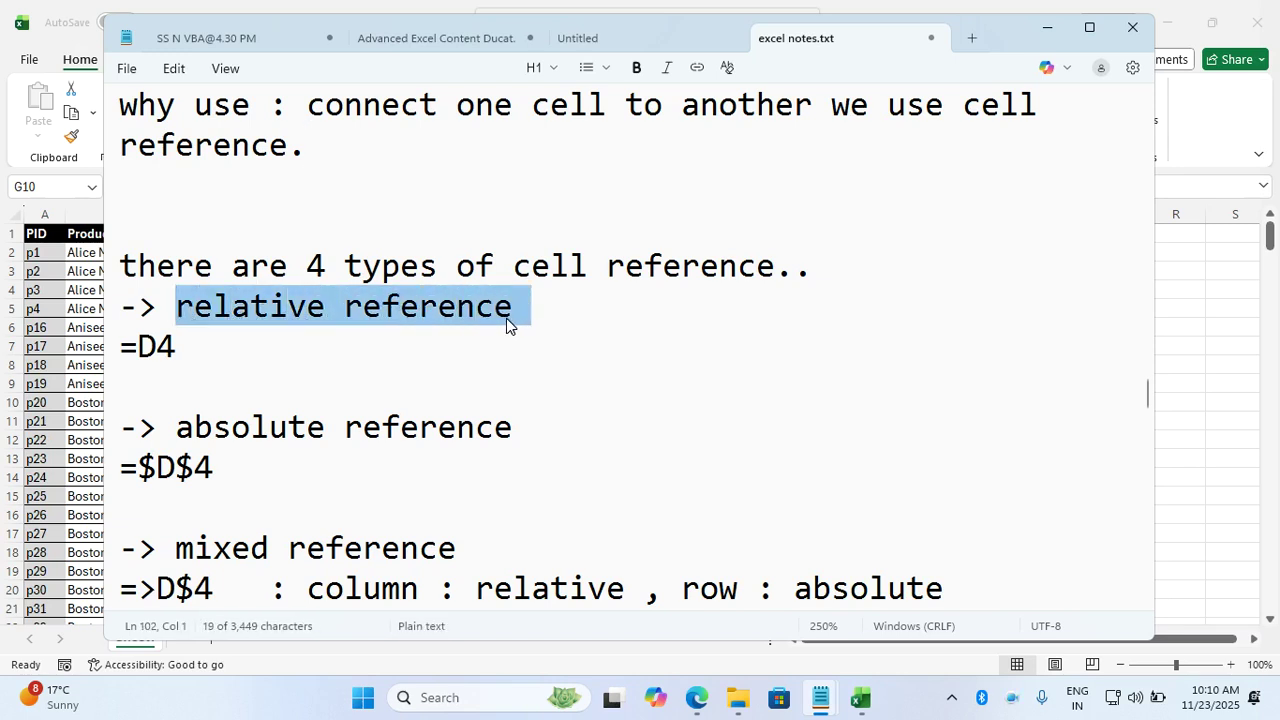
pyautogui.moveTo(123, 347); pyautogui.dragTo(237, 358)
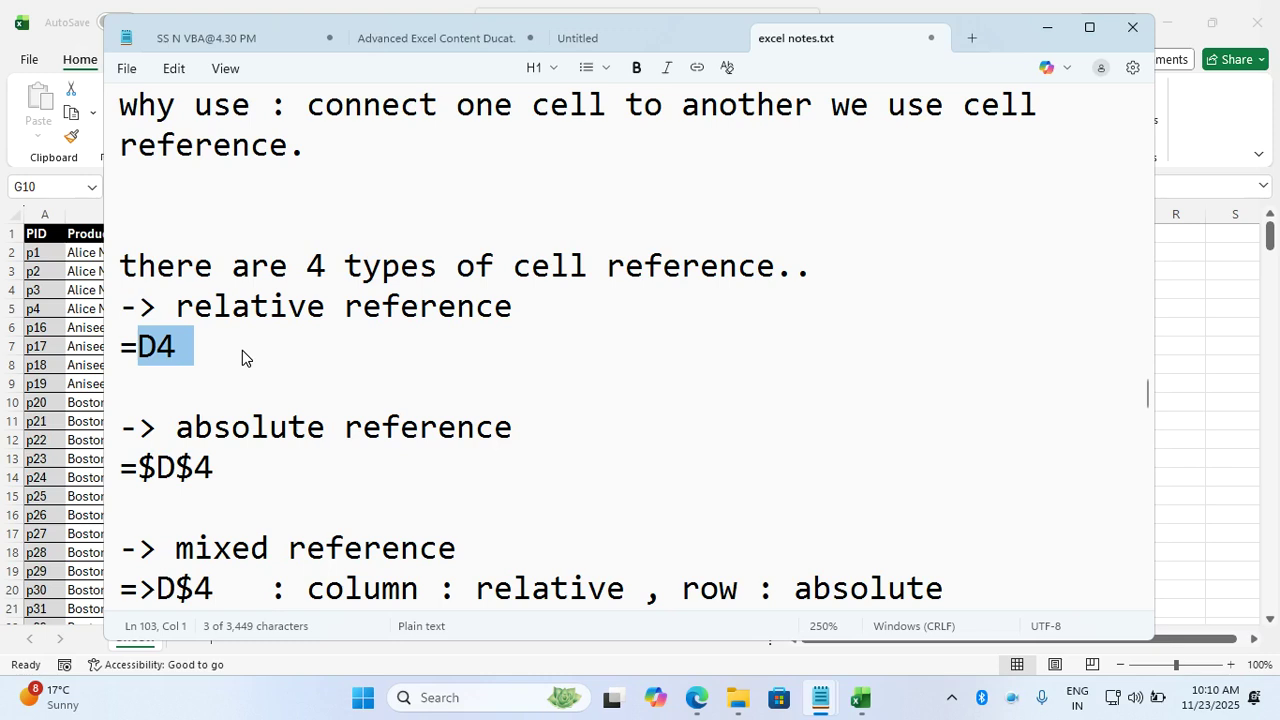
pyautogui.click(1047, 27)
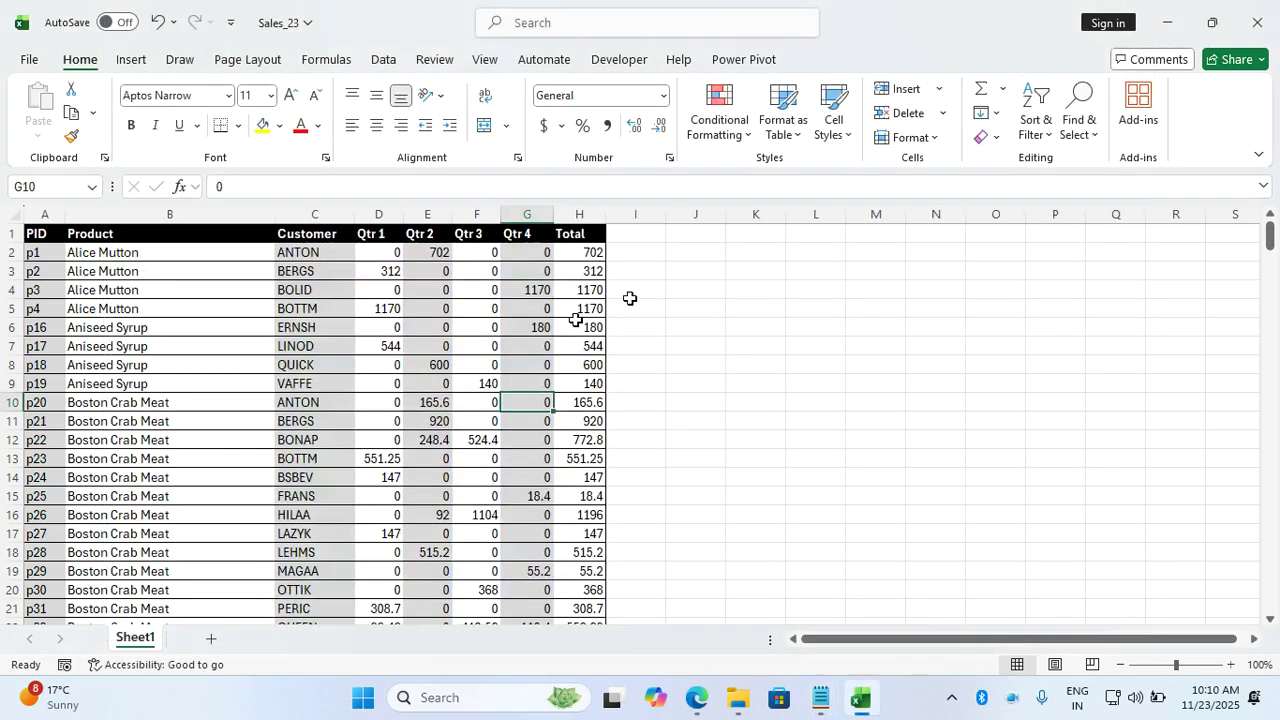
# Add a new worksheet and fill C3:H16 with the formula =RANDBETWEEN(1,100)
pyautogui.click(210, 638)
pyautogui.moveTo(165, 272); pyautogui.dragTo(478, 512)
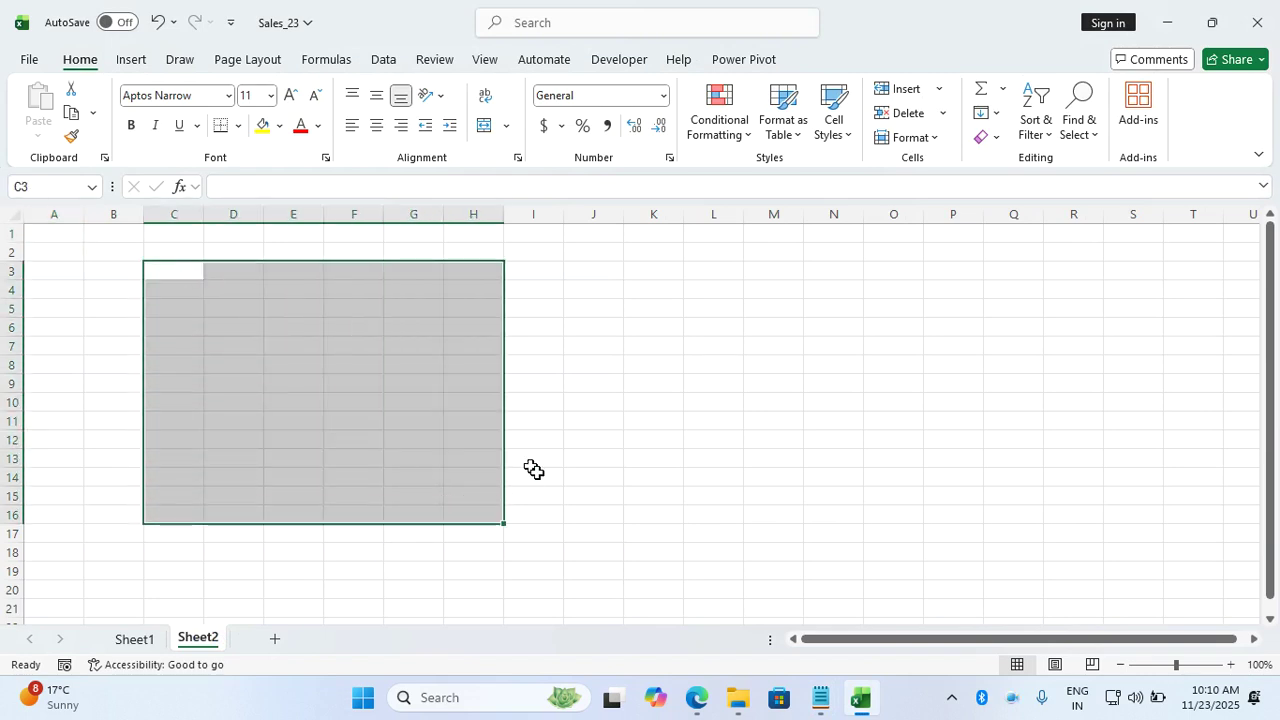
pyautogui.write('=')
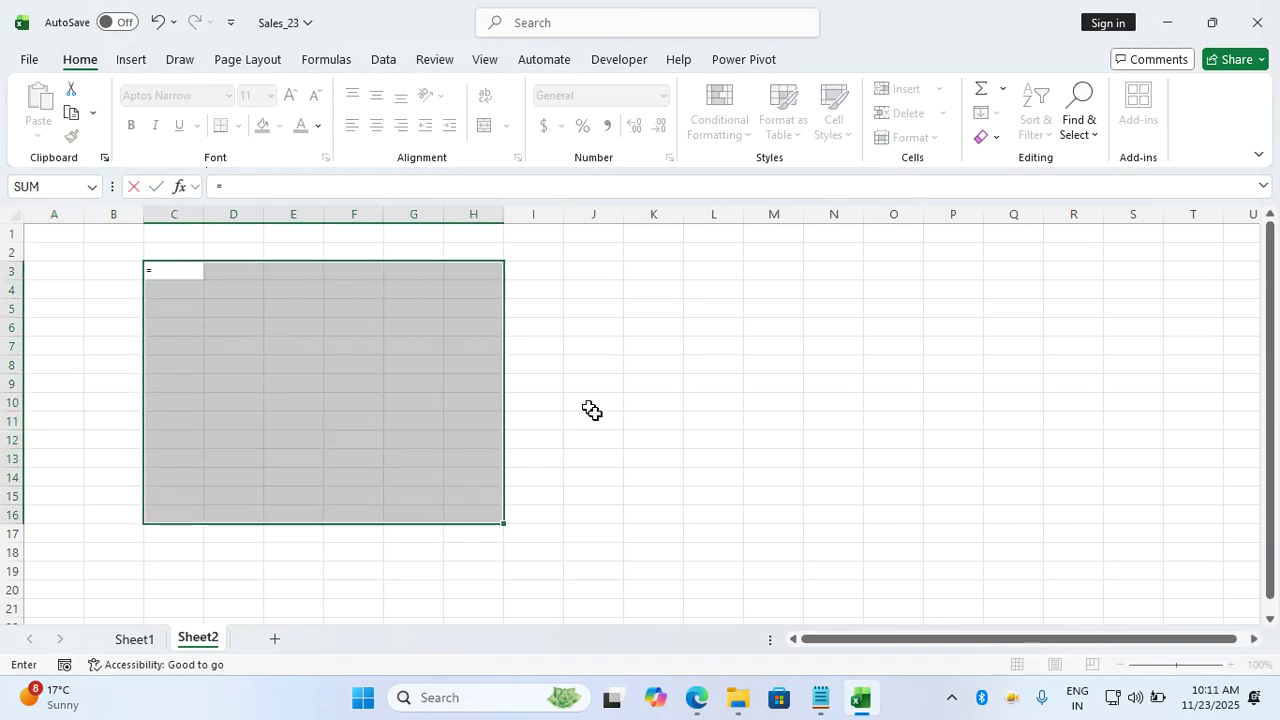
pyautogui.write('randbetwe')
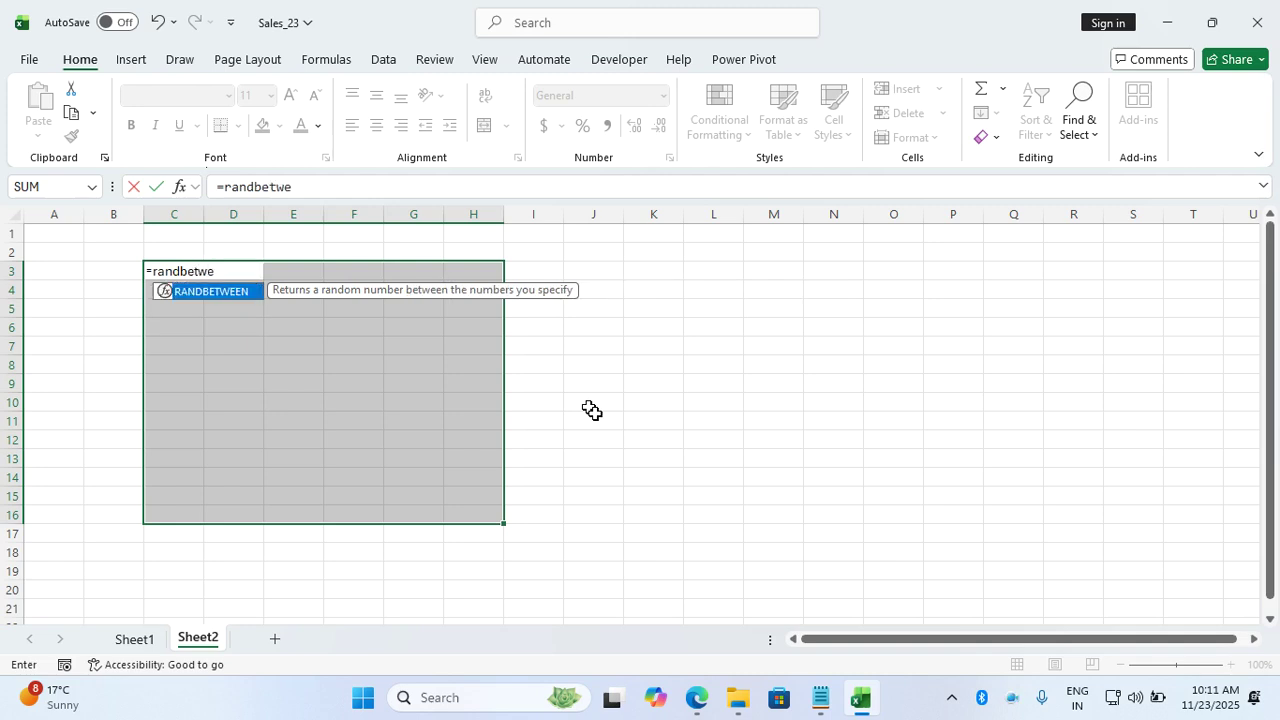
pyautogui.write('en(1,100')
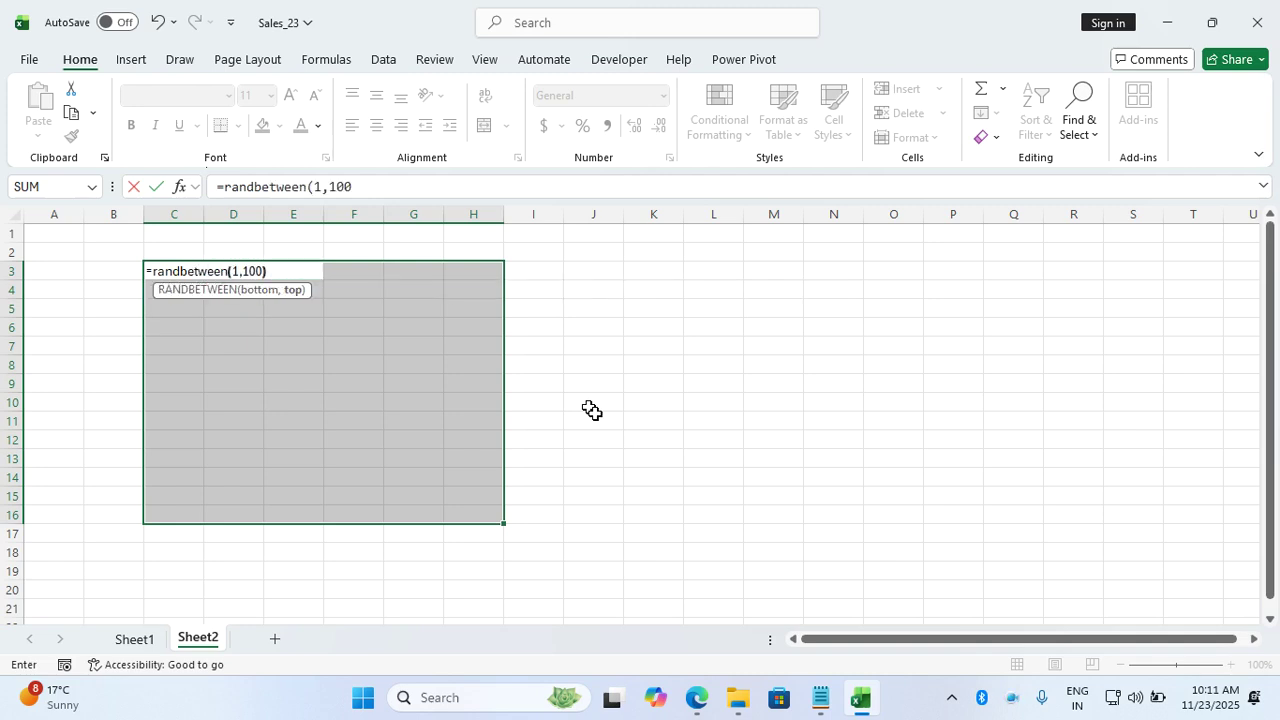
pyautogui.write(')')
pyautogui.hotkey('ctrl', 'Return')
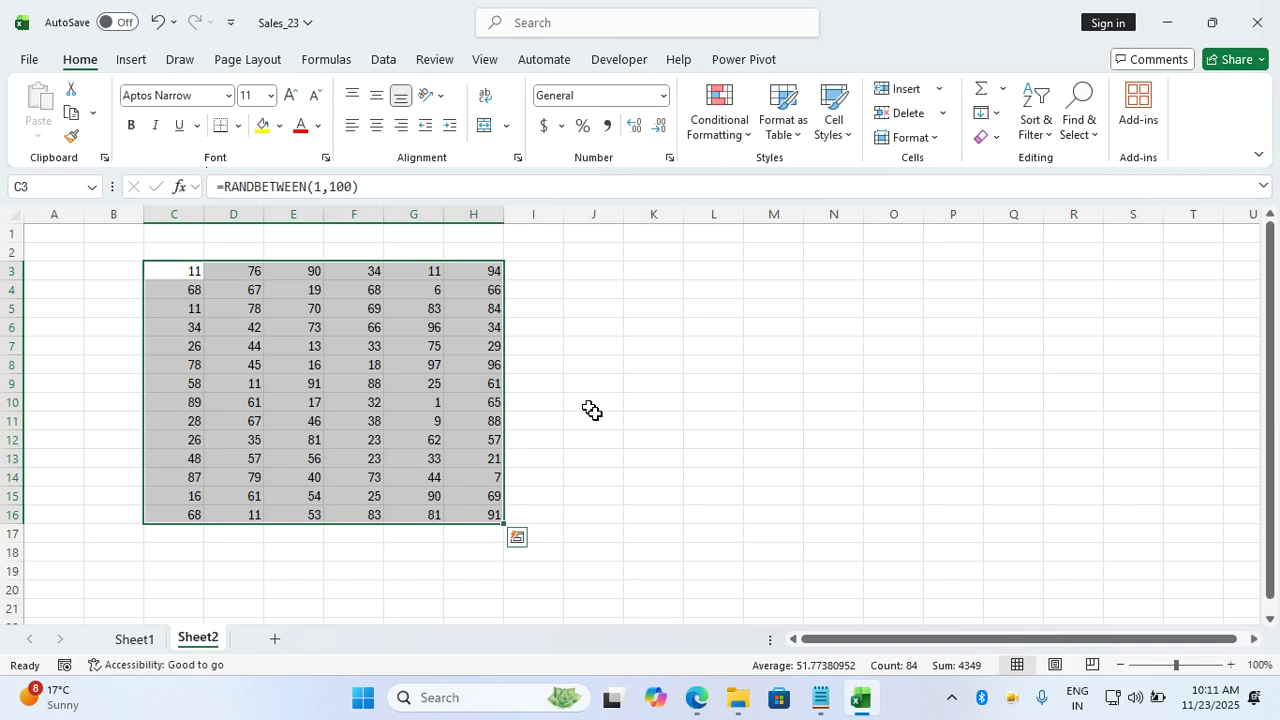
# Replace the random-number formulas in C3:H16 with their static values
pyautogui.hotkey('ctrl', 'c')
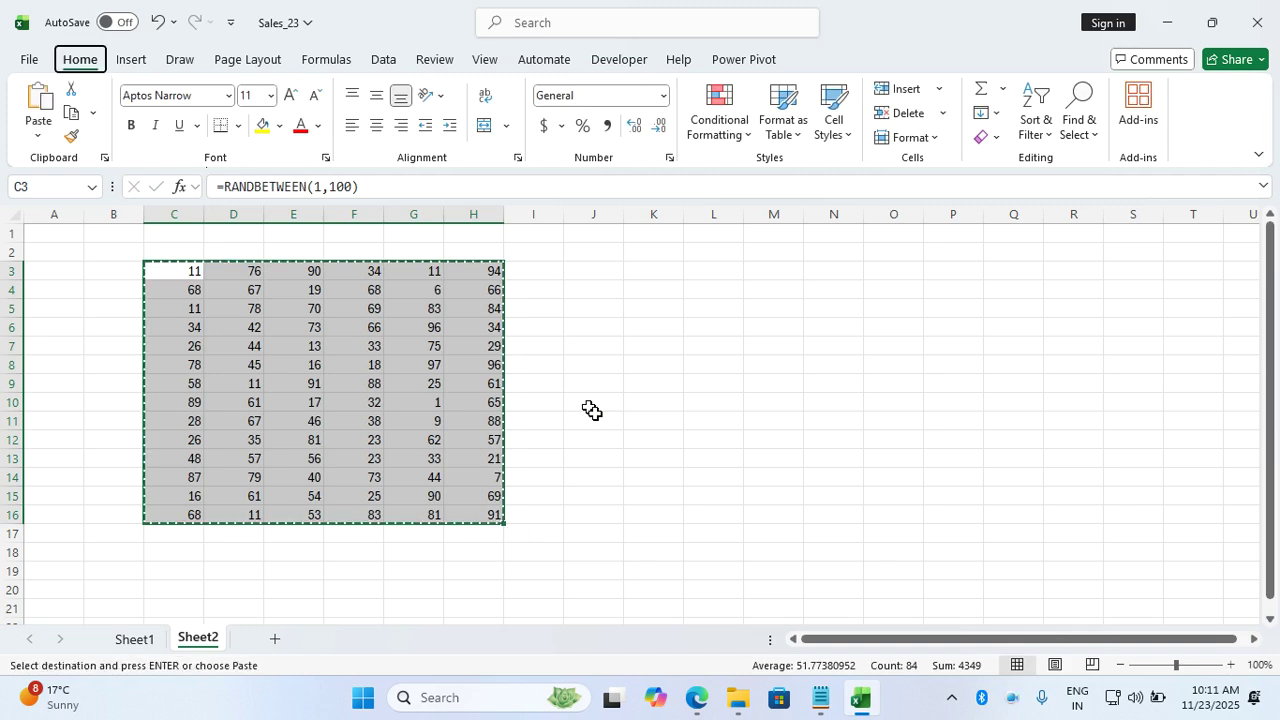
pyautogui.hotkey('ctrl', 'shift', 'v')
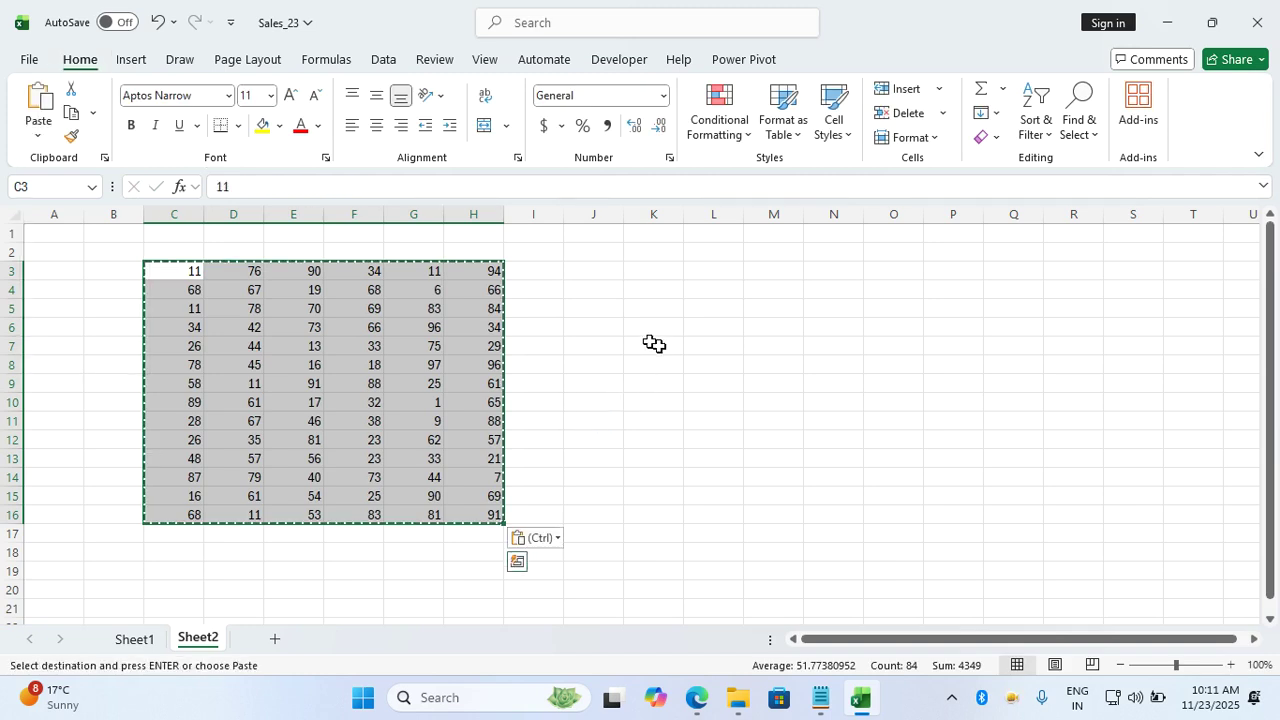
pyautogui.press('Escape')
pyautogui.press('Escape')
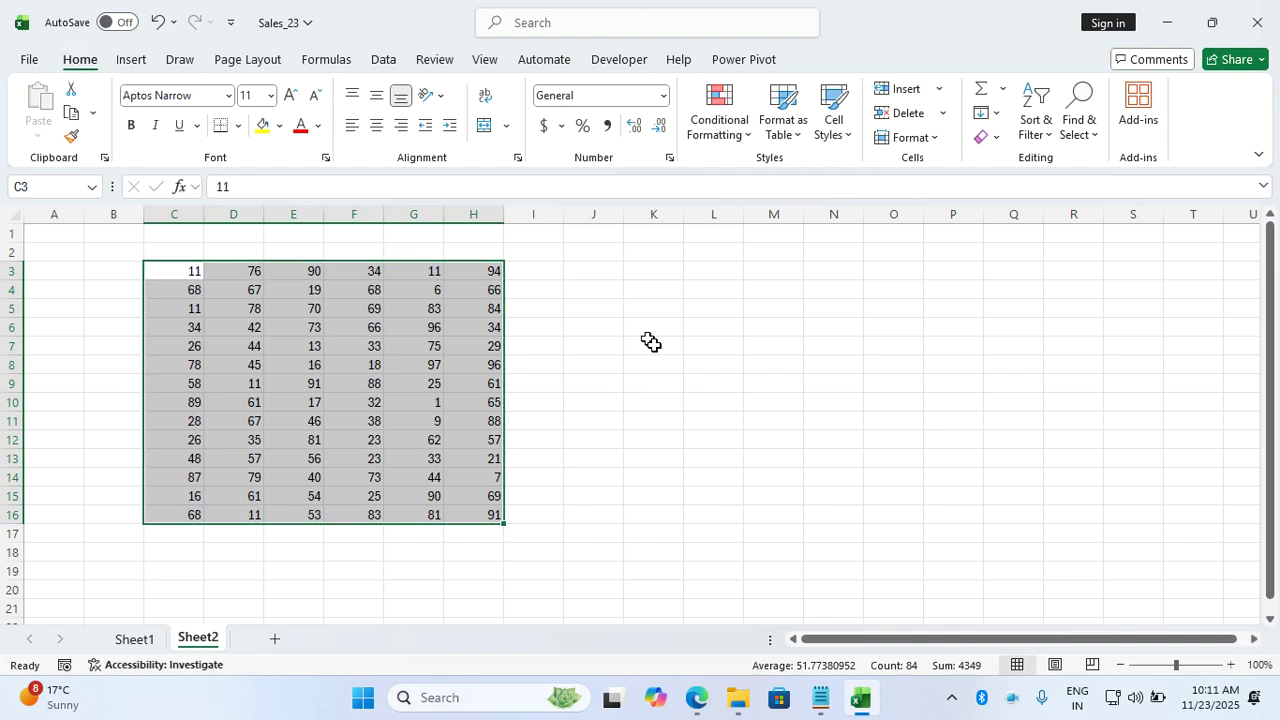
# Copy cell C3 and paste it into J3
pyautogui.click(606, 274)
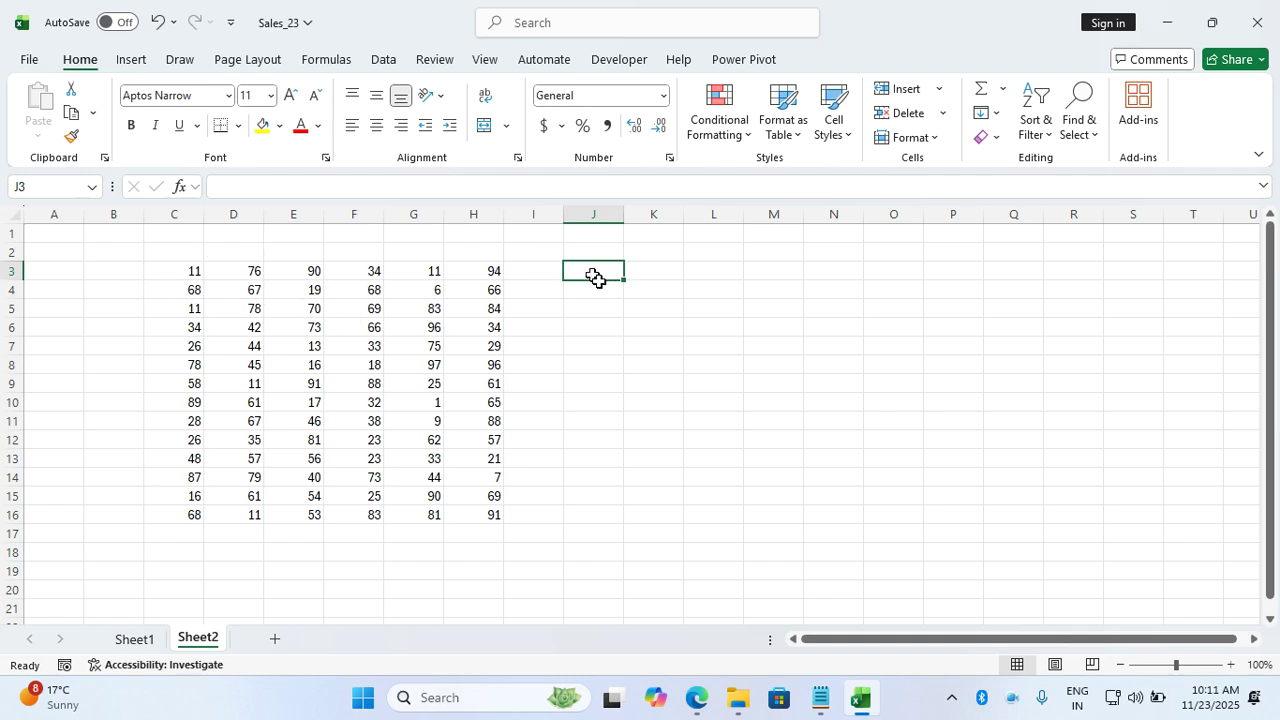
pyautogui.click(167, 273)
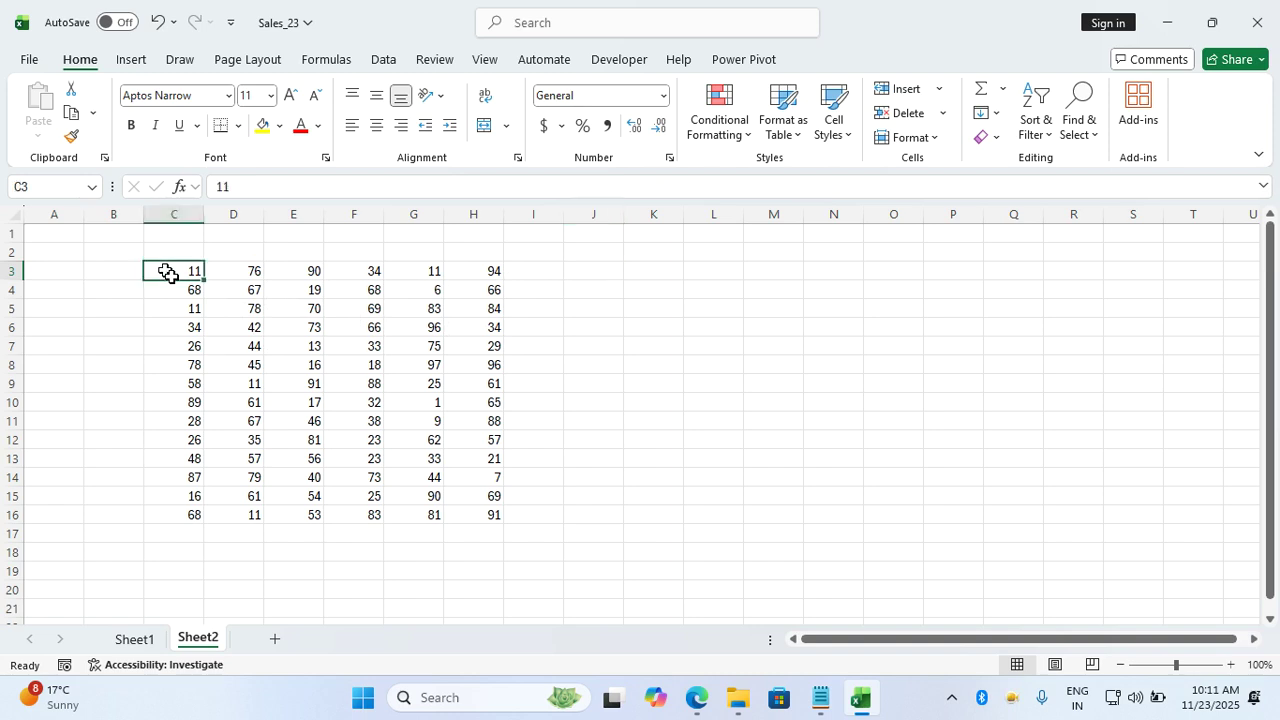
pyautogui.hotkey('ctrl', 'c')
pyautogui.click(588, 272)
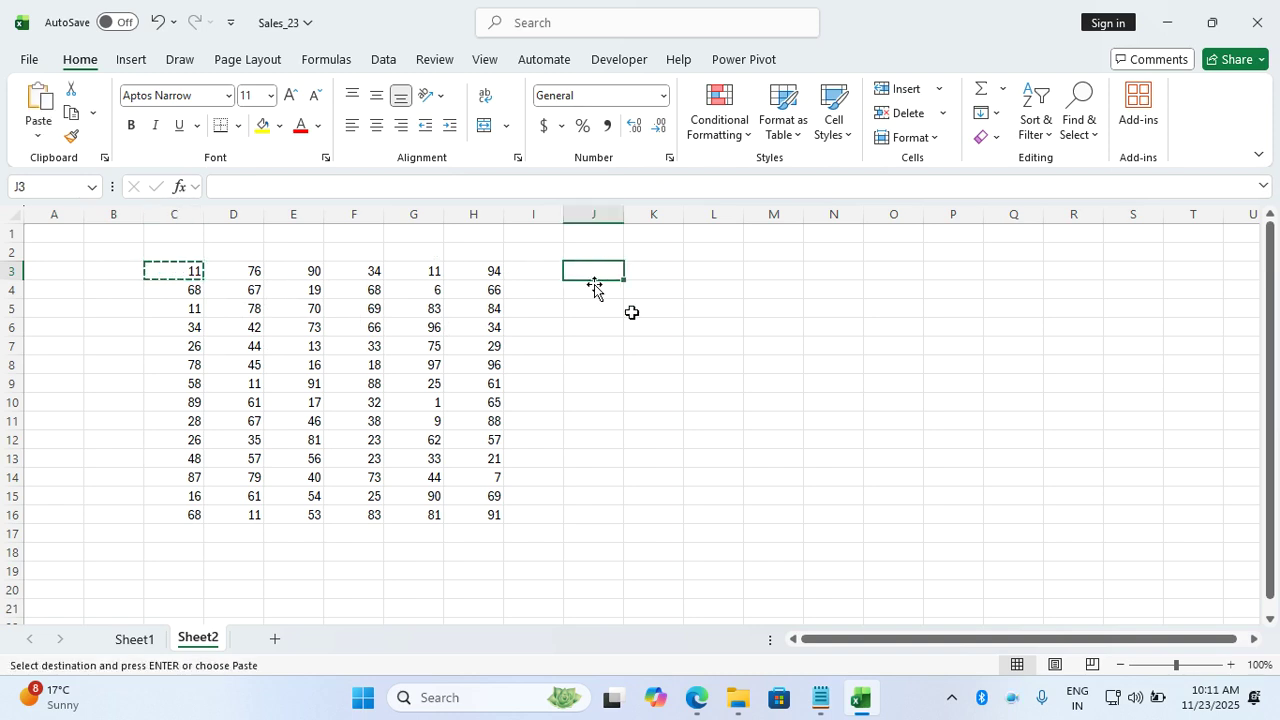
pyautogui.hotkey('ctrl', 'v')
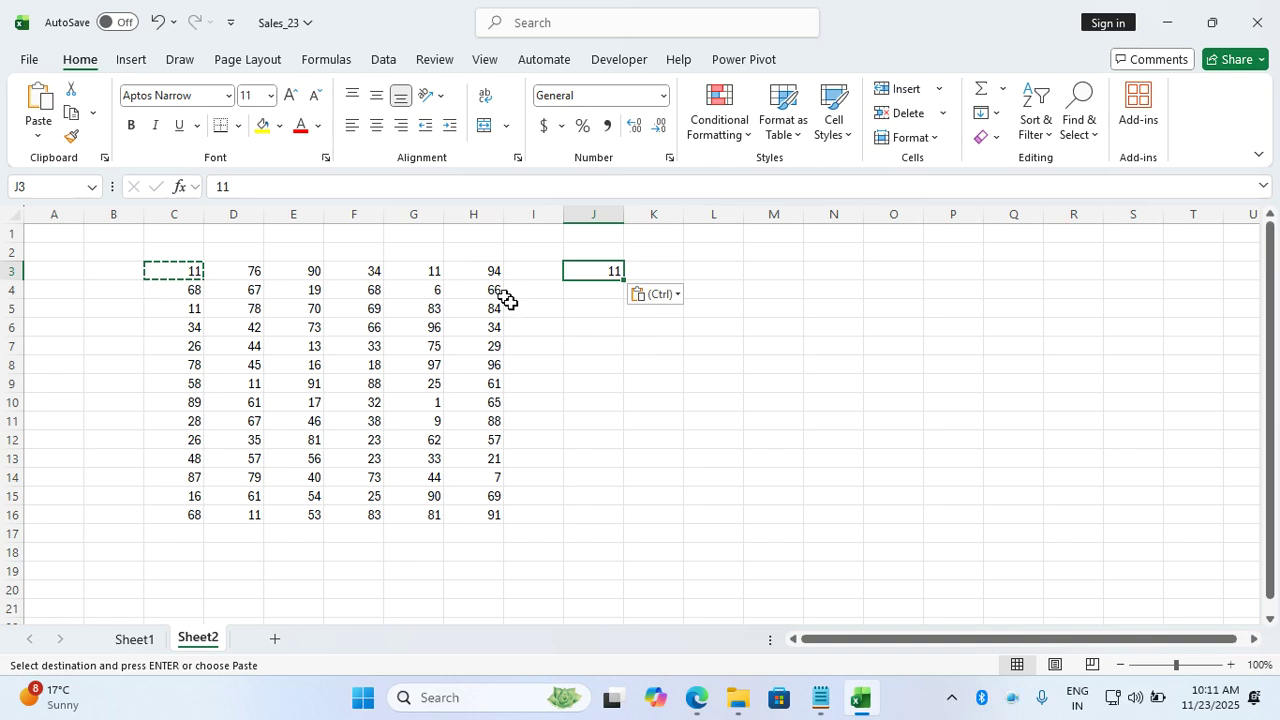
# Cancel the copy selection and set cell C3 to 23 to check whether the pasted copy in J3 follows
pyautogui.click(190, 276)
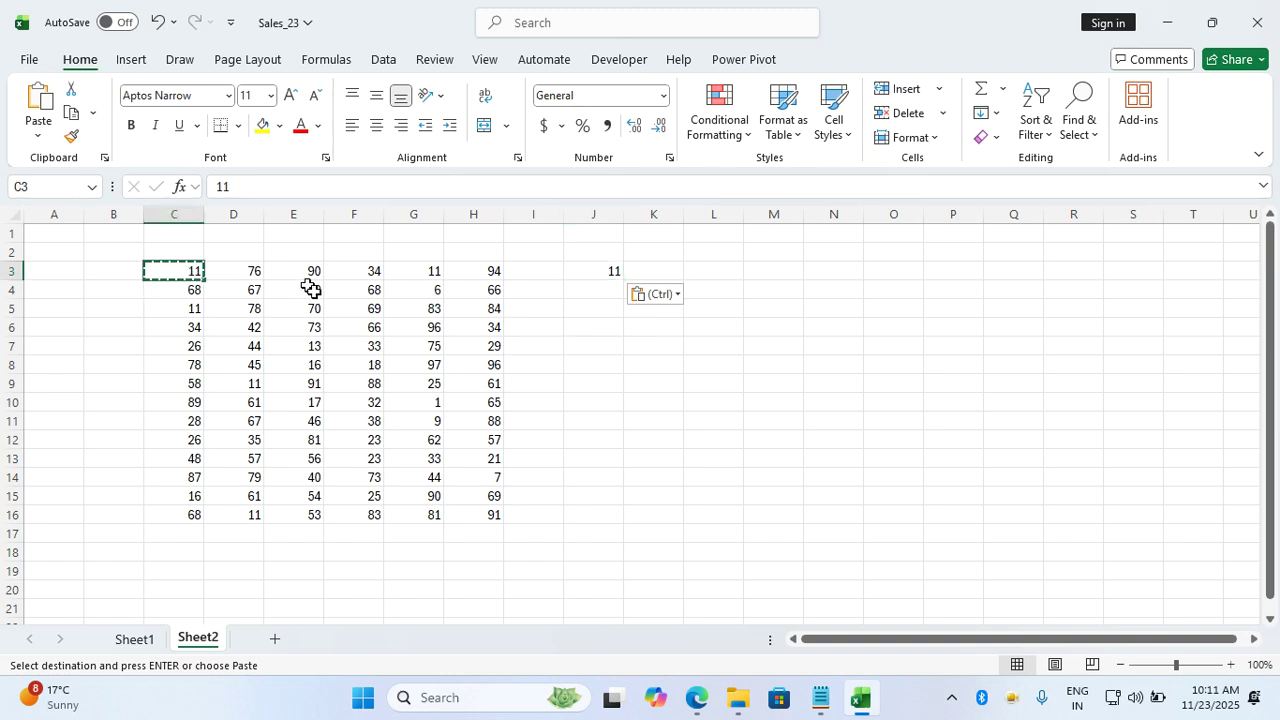
pyautogui.press('Escape')
pyautogui.write('23')
pyautogui.click(340, 328)
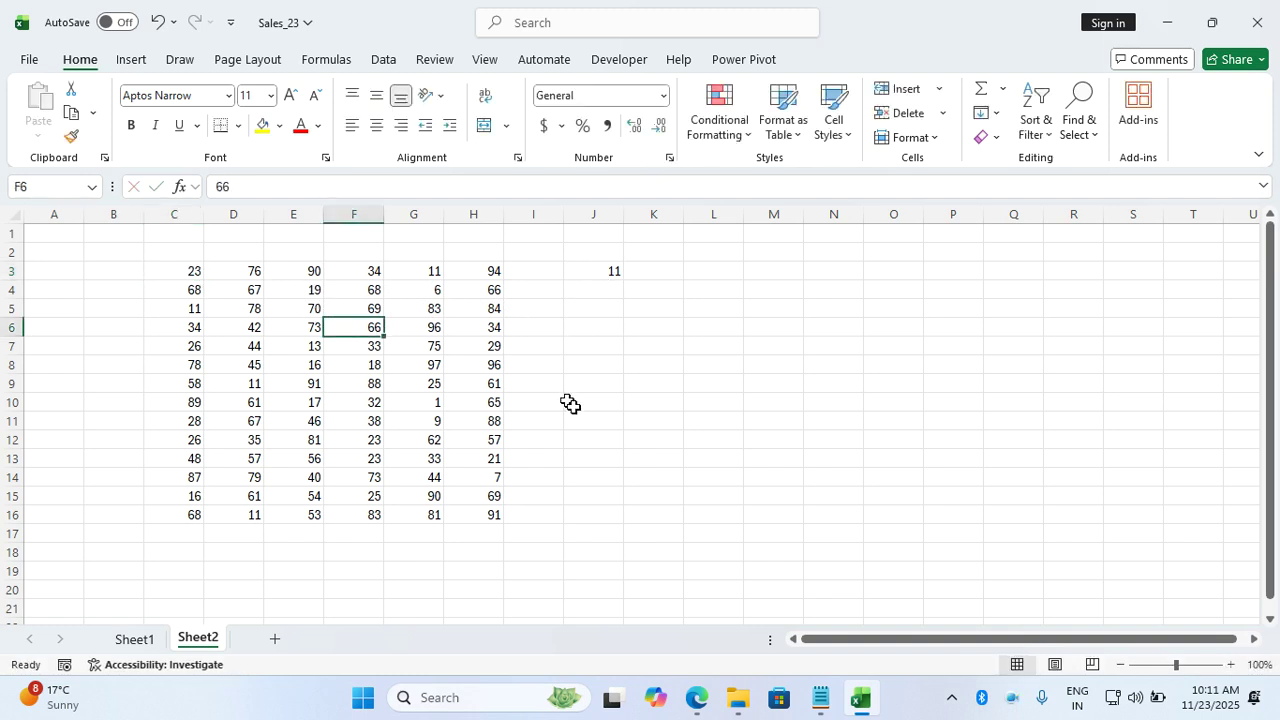
# Delete the pasted value in J3 and enter the relative reference =C3 there
pyautogui.click(588, 269)
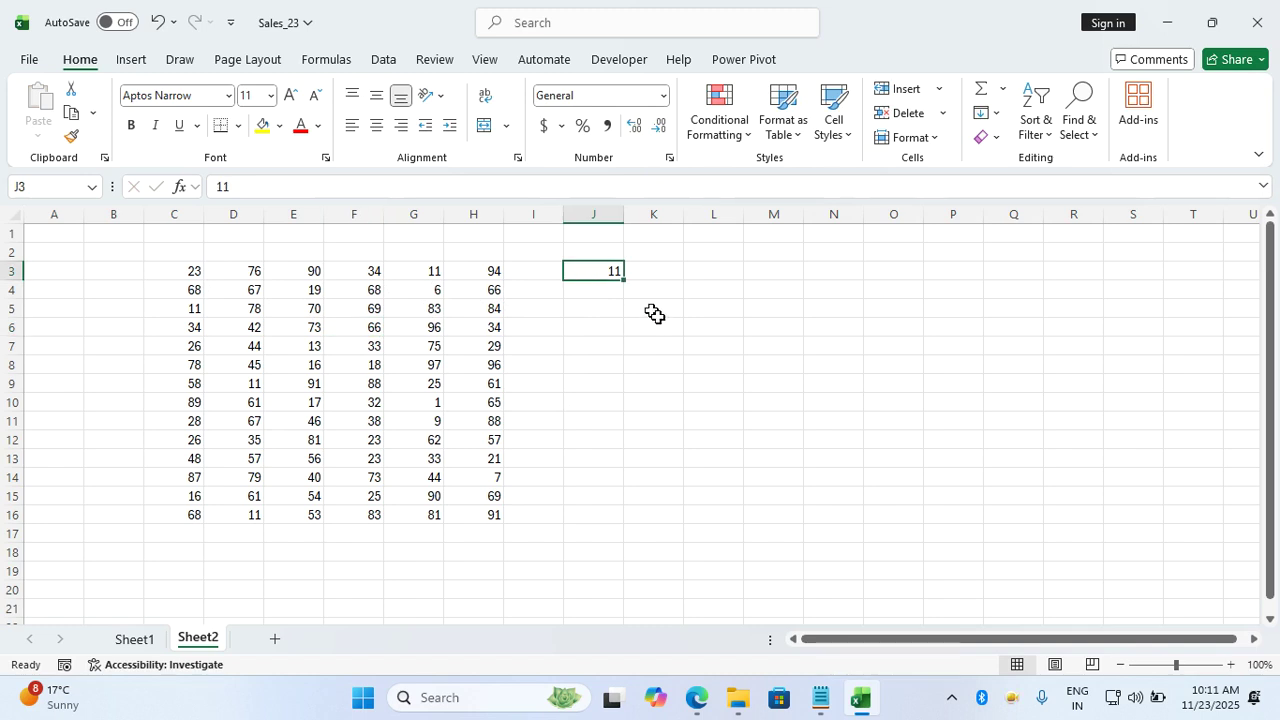
pyautogui.press('Delete')
pyautogui.write('=c3')
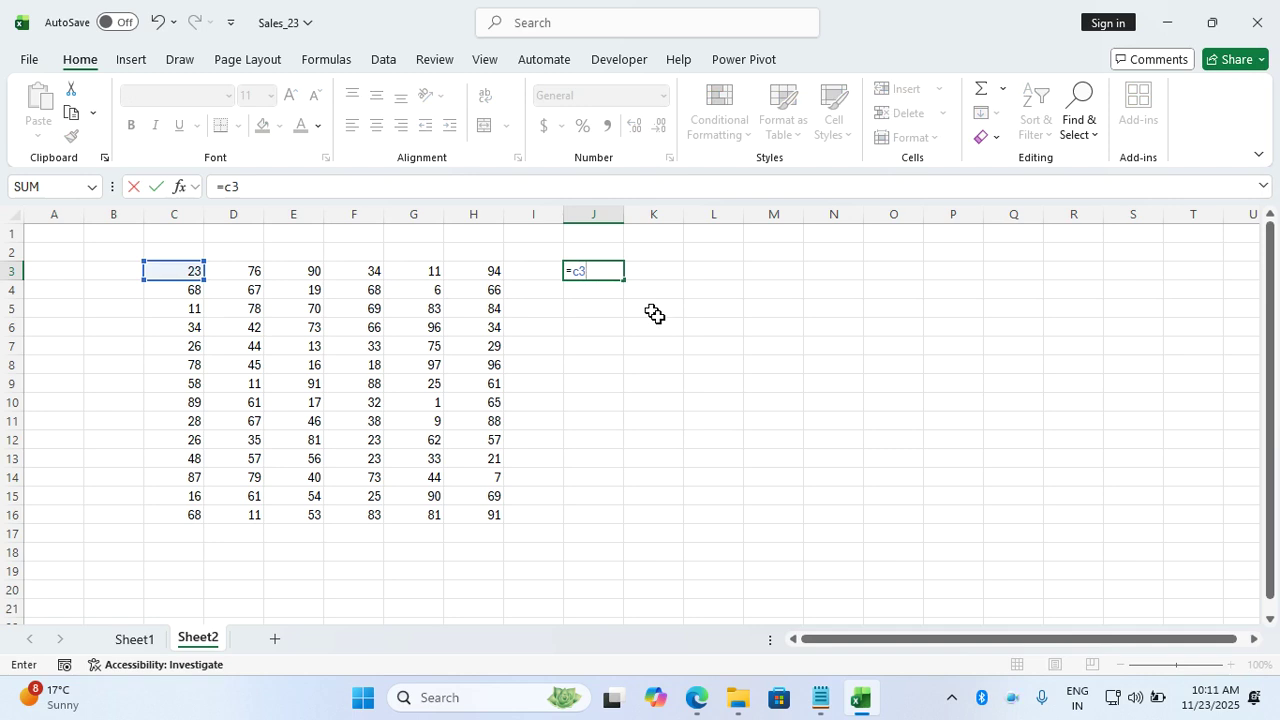
pyautogui.press('BackSpace')
pyautogui.press('BackSpace')
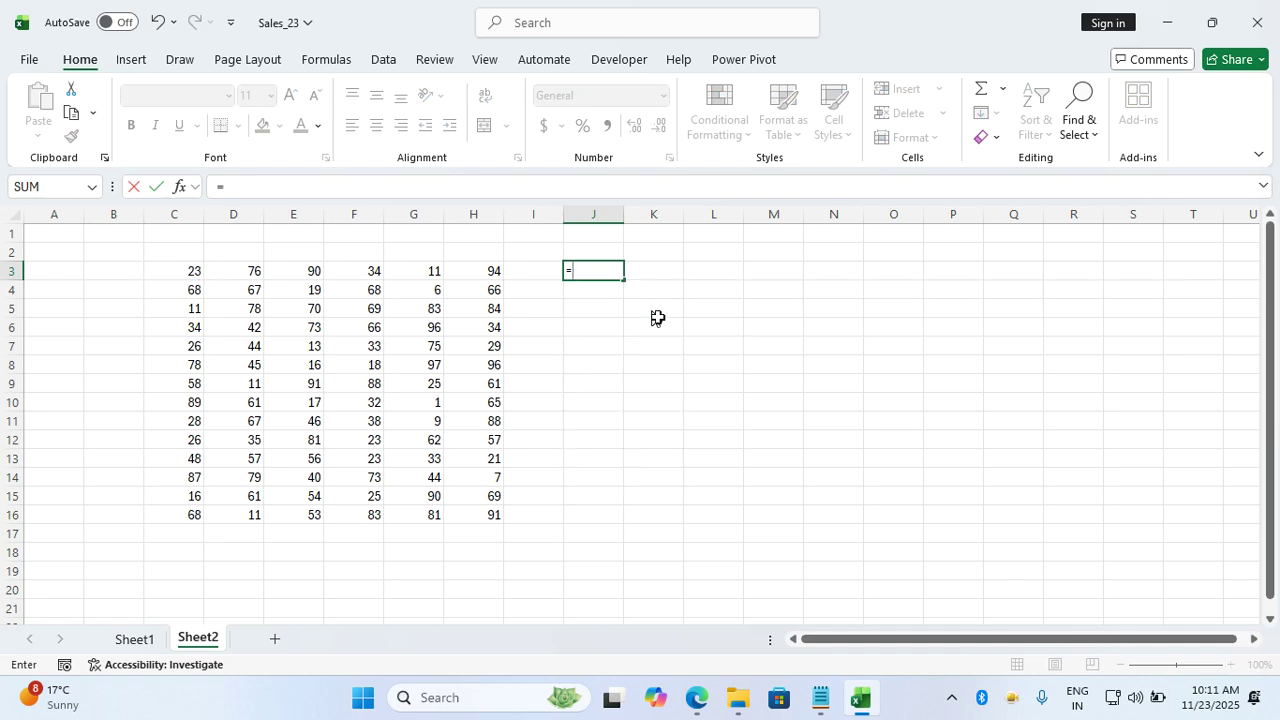
pyautogui.click(193, 276)
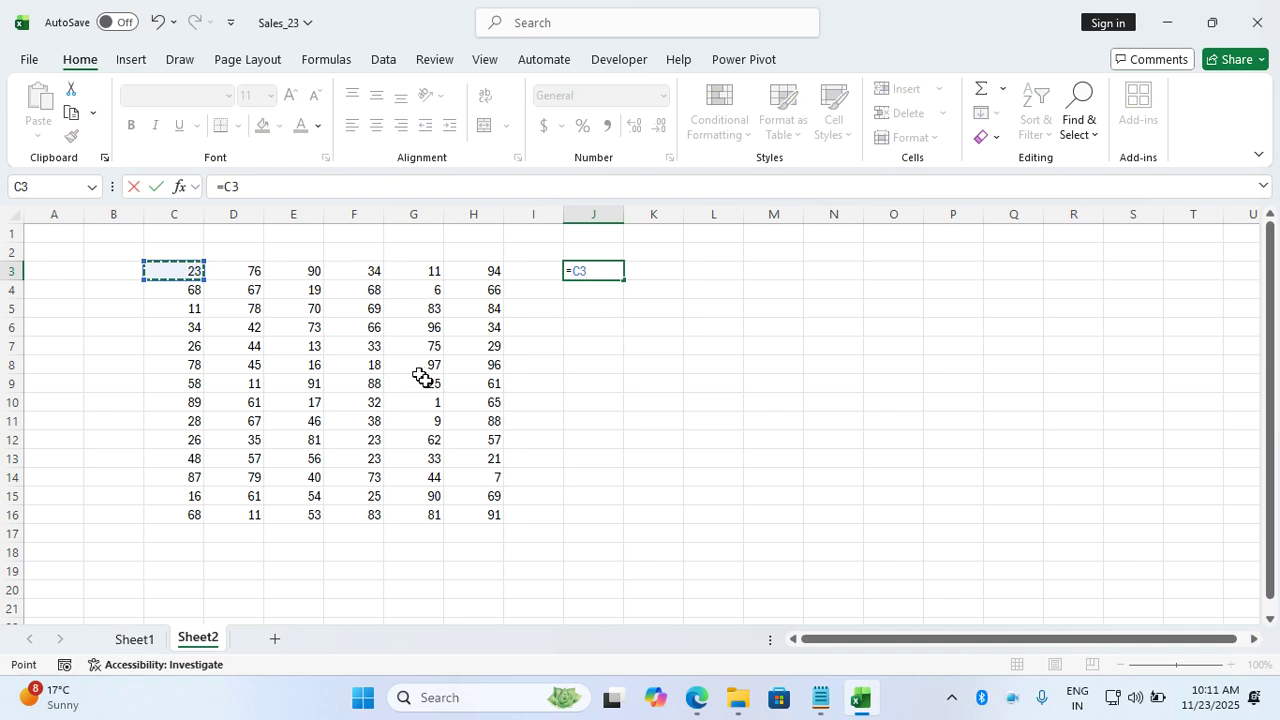
pyautogui.press('Return')
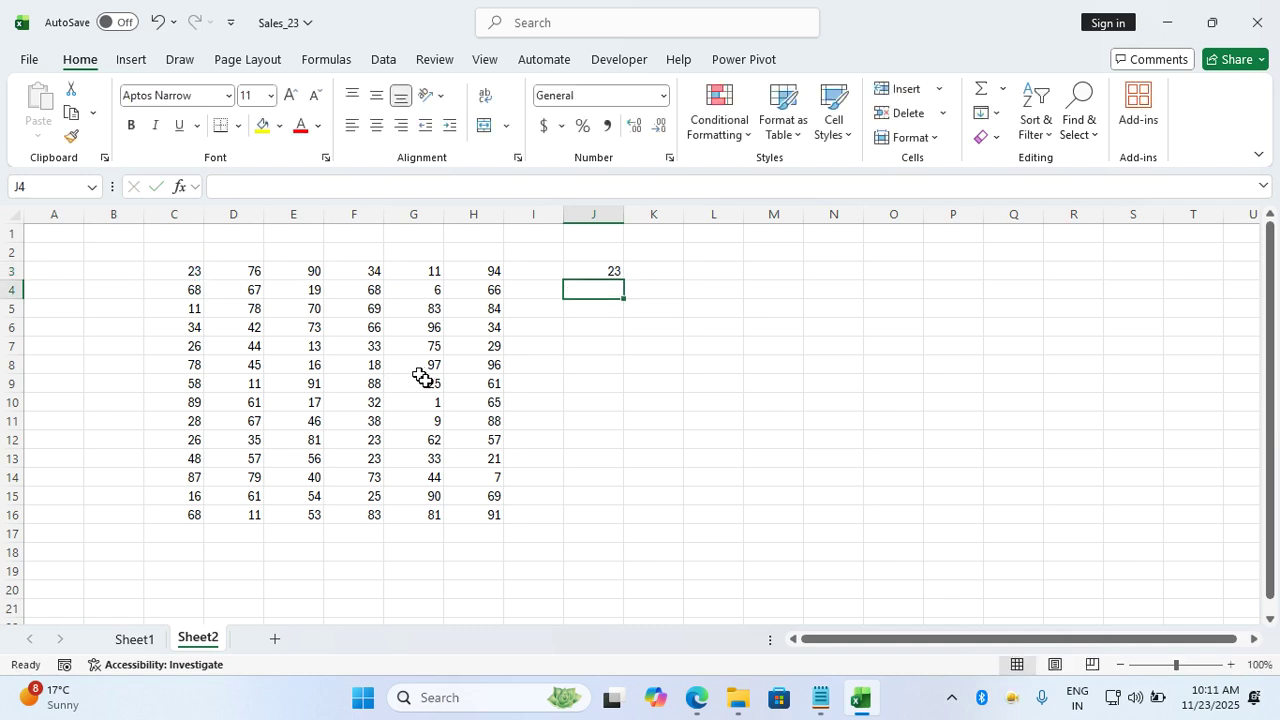
# Test the reference in J3 by setting C3 to 8 and replacing that with the text hjhkj
pyautogui.click(160, 277)
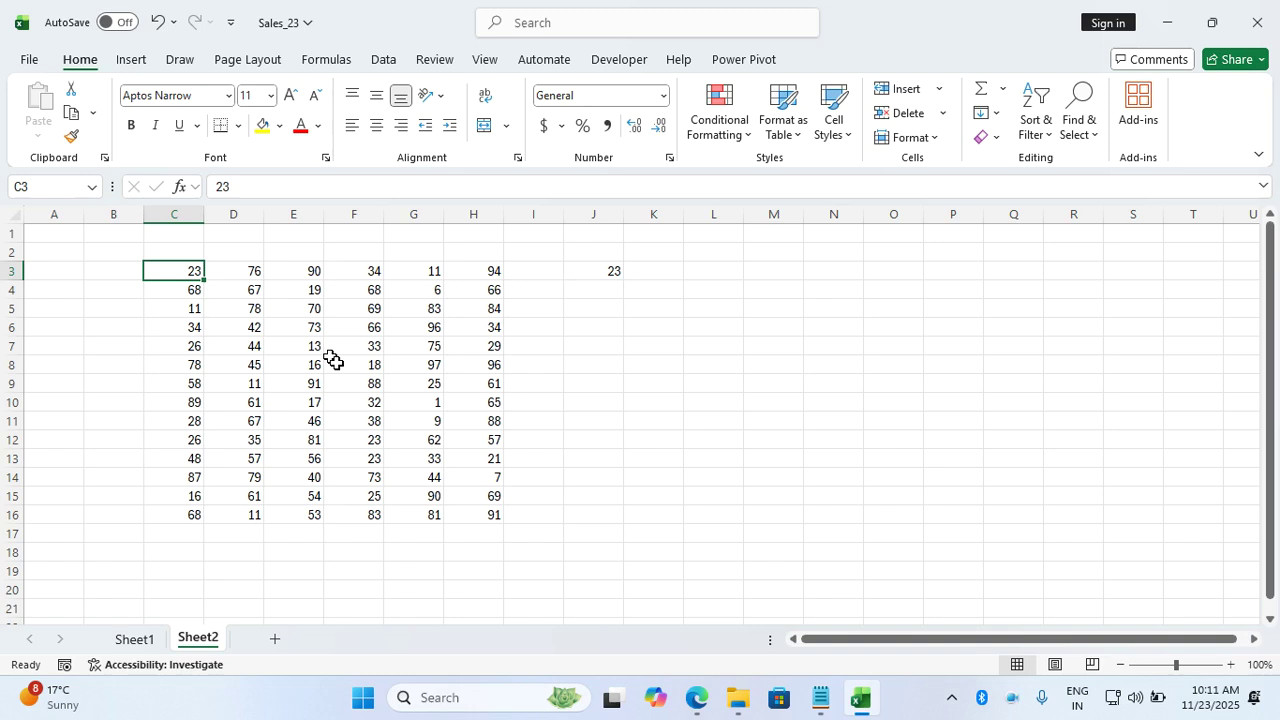
pyautogui.write('8')
pyautogui.press('Return')
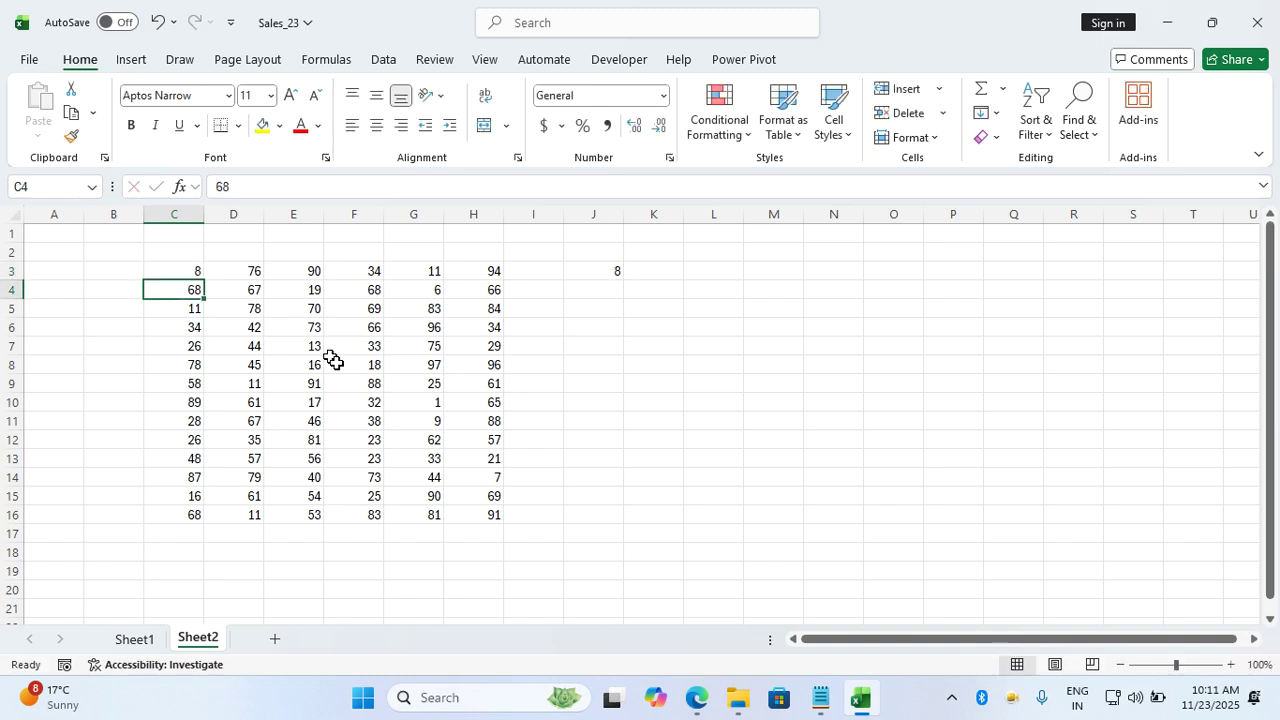
pyautogui.press('Up')
pyautogui.write('hjhkj')
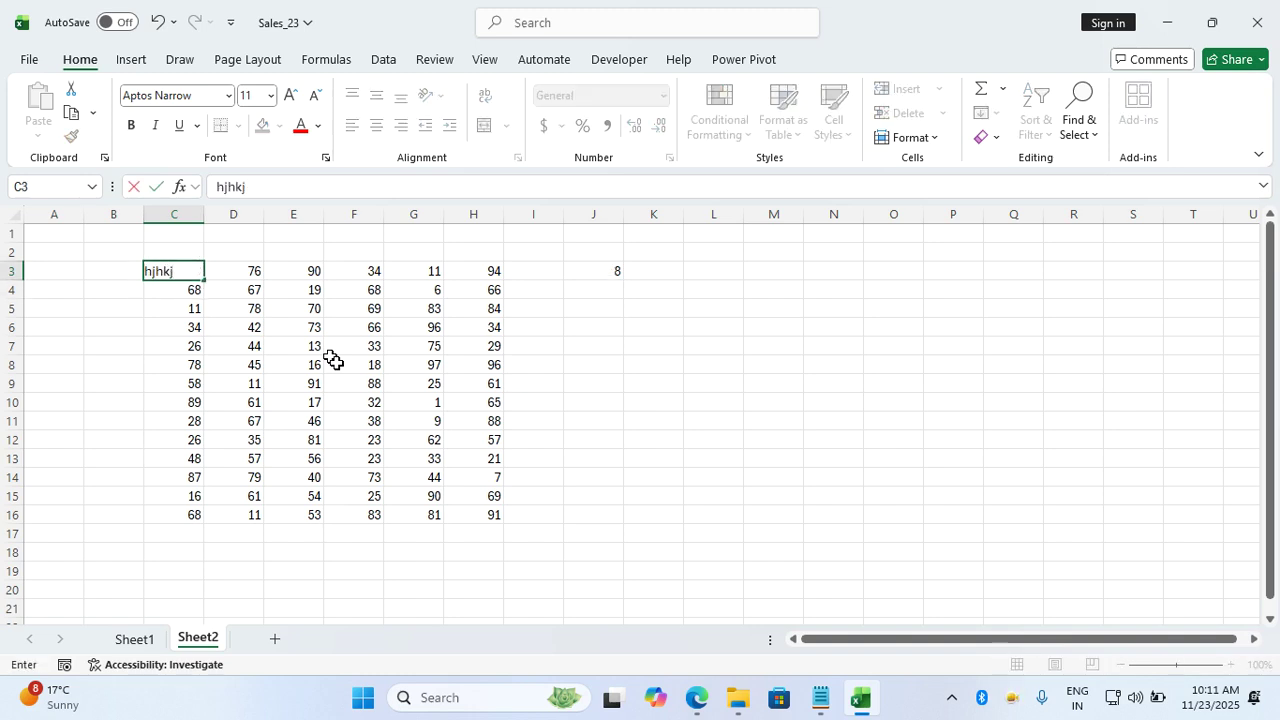
pyautogui.press('Return')
pyautogui.press('Up')
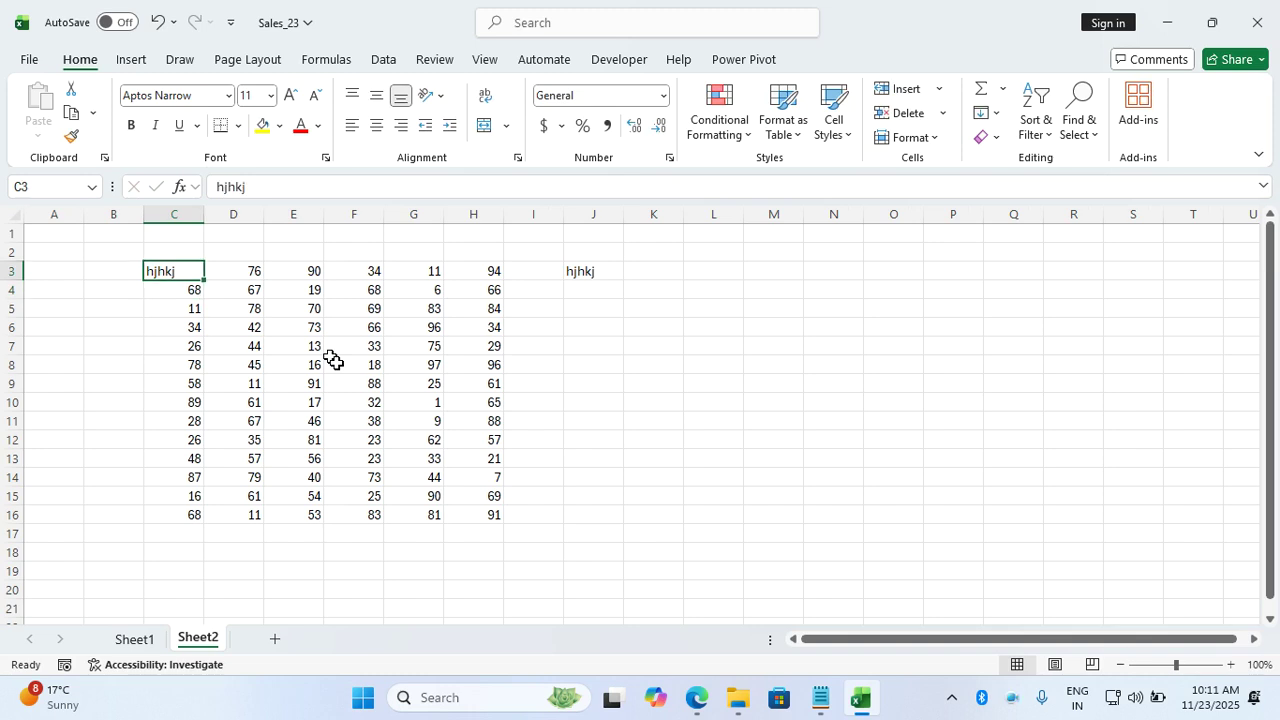
# Test the reference in J3 further by clearing C3 and entering 7 there
pyautogui.press('Delete')
pyautogui.press('Down')
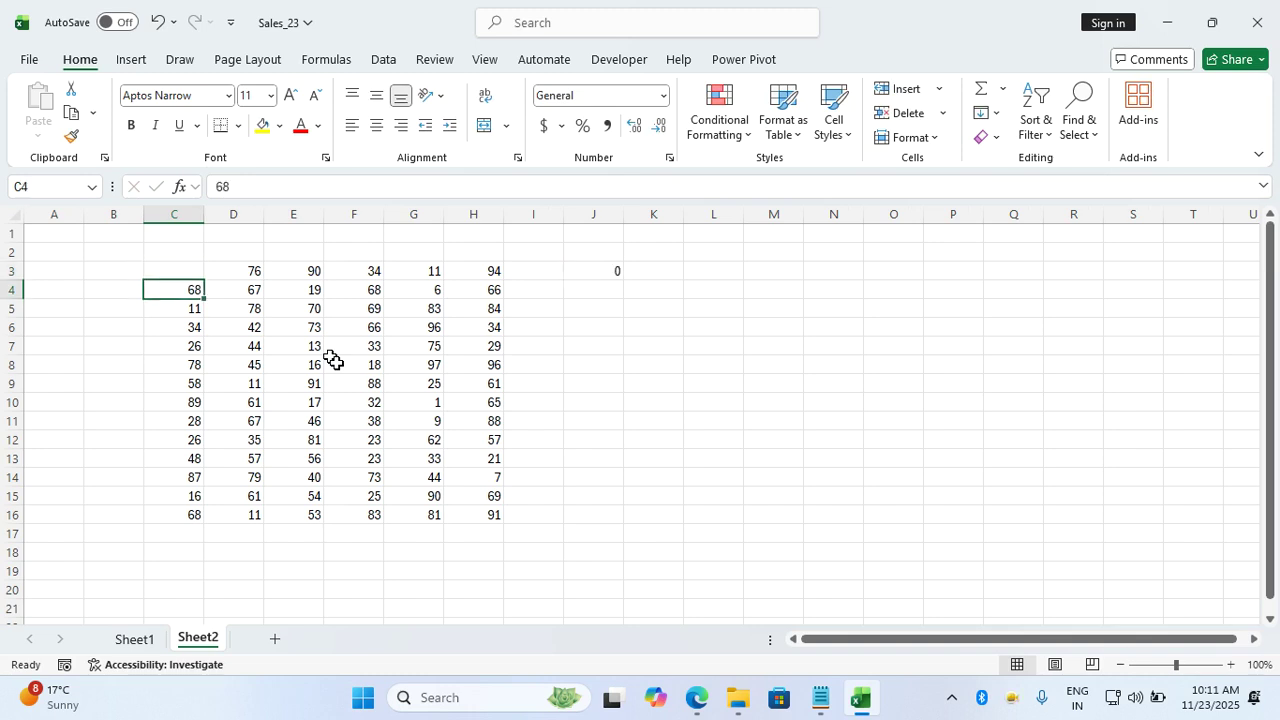
pyautogui.press('Up')
pyautogui.write('7')
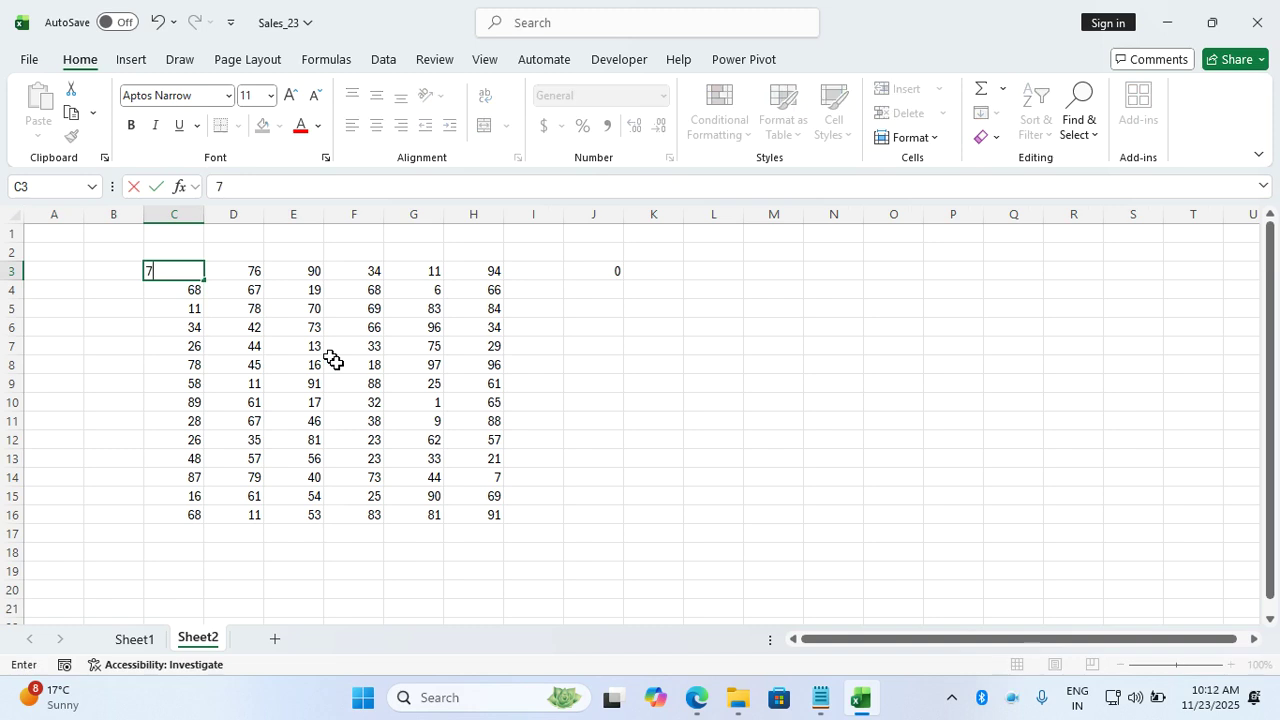
pyautogui.press('Return')
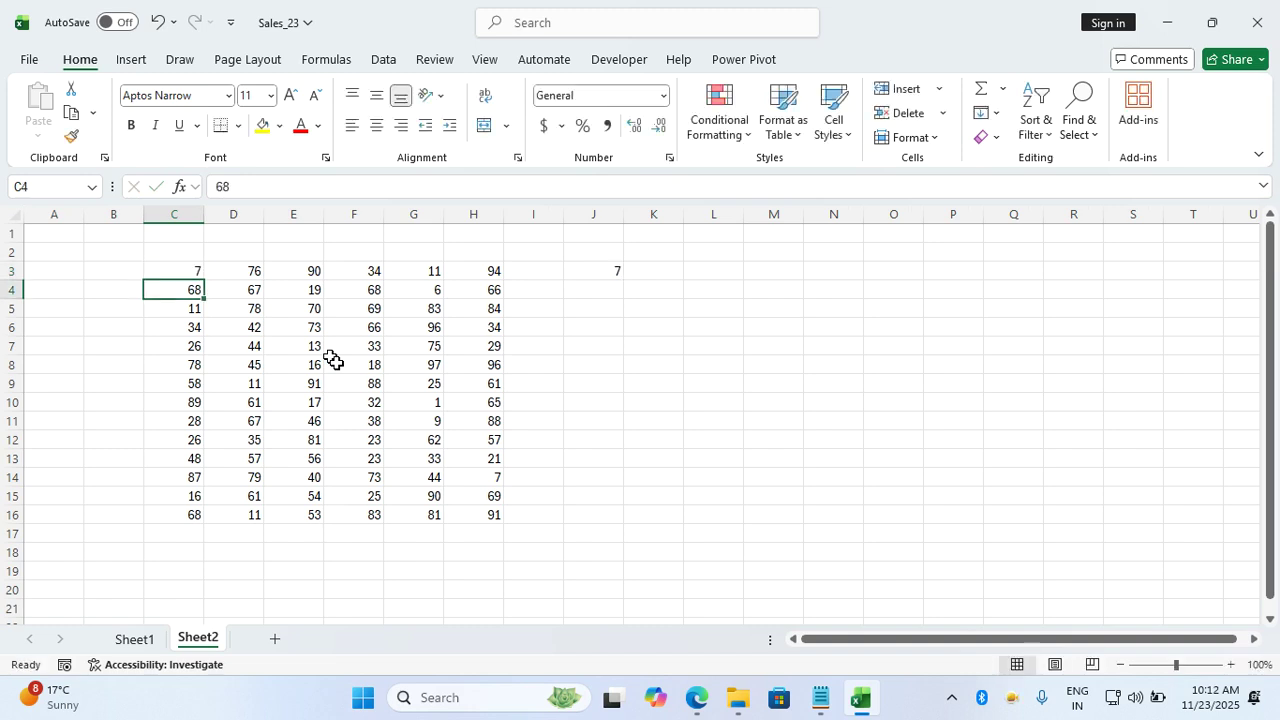
# Inspect the formula in J3 and compare it with the source cell C3, leaving both cells as they are
pyautogui.doubleClick(600, 274)
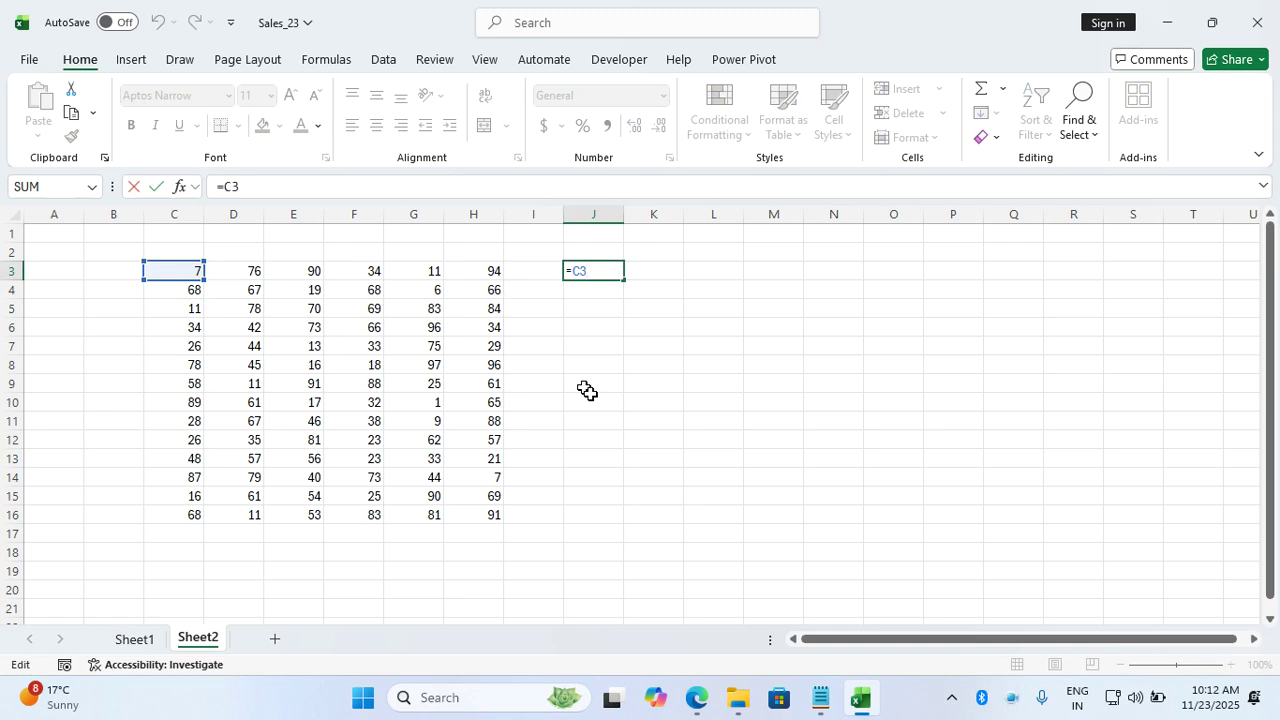
pyautogui.press('Return')
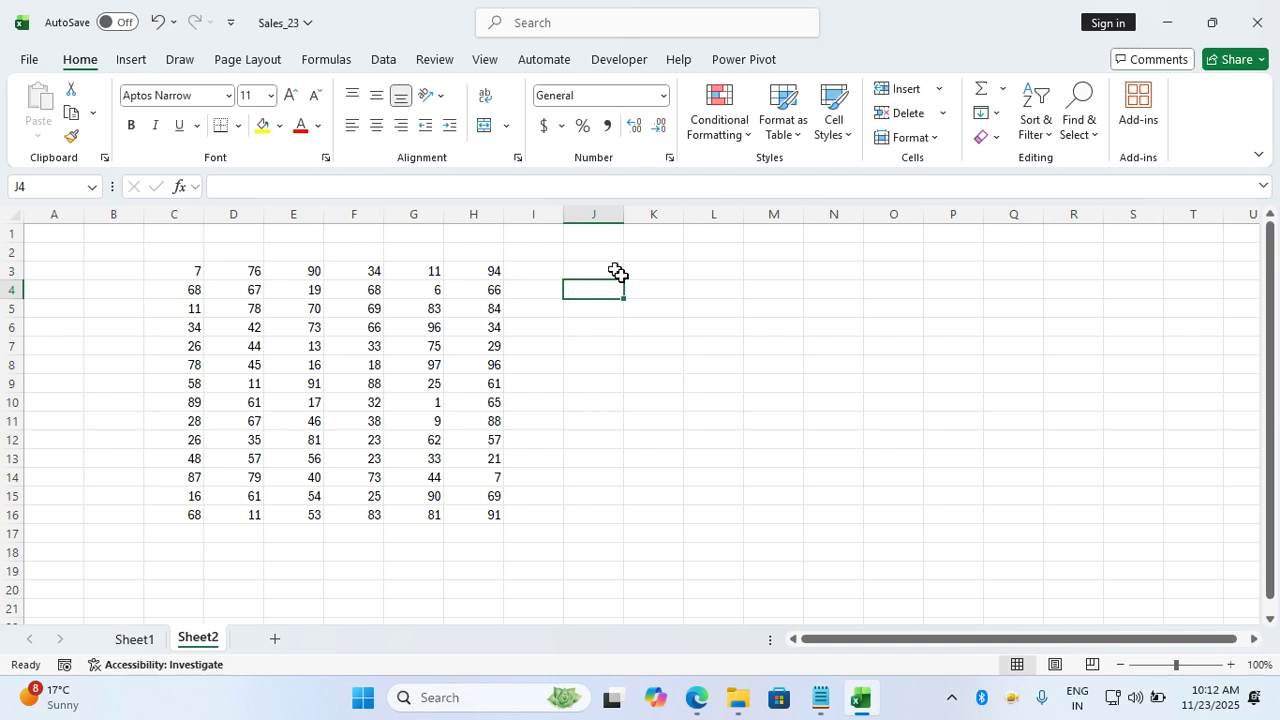
pyautogui.click(196, 272)
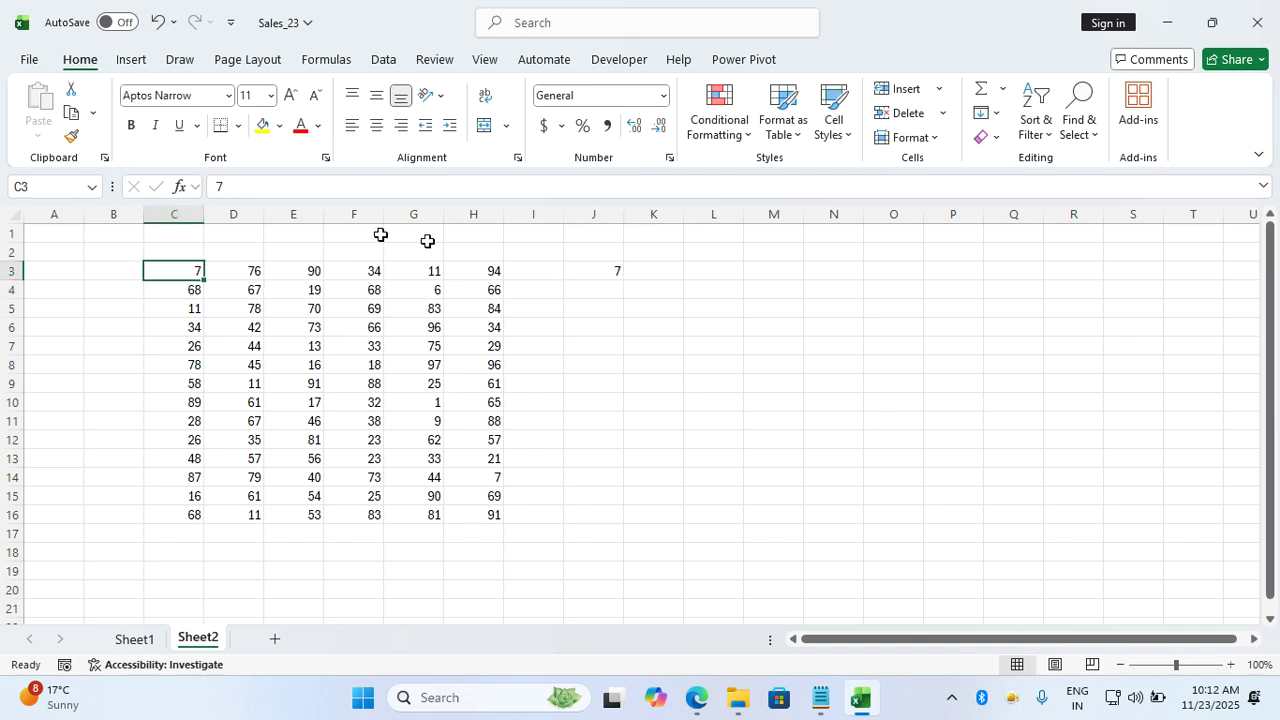
pyautogui.click(587, 265)
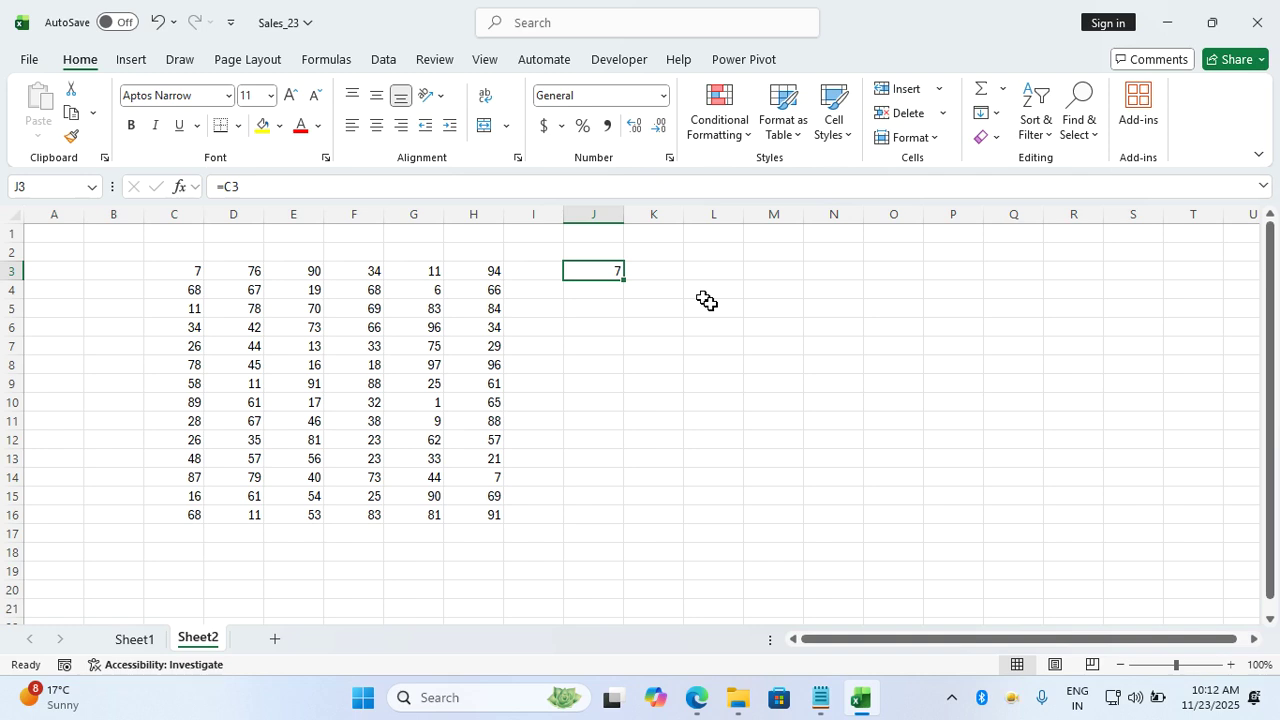
pyautogui.click(190, 271)
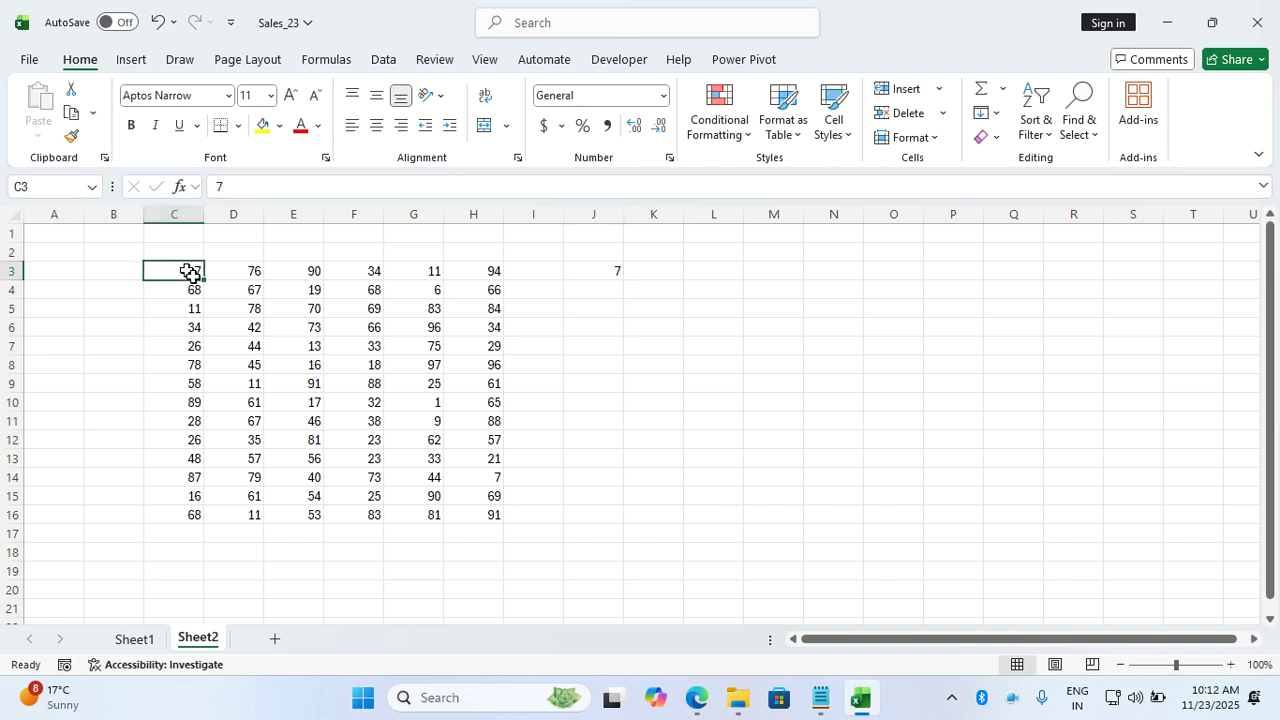
pyautogui.click(606, 268)
pyautogui.doubleClick(606, 268)
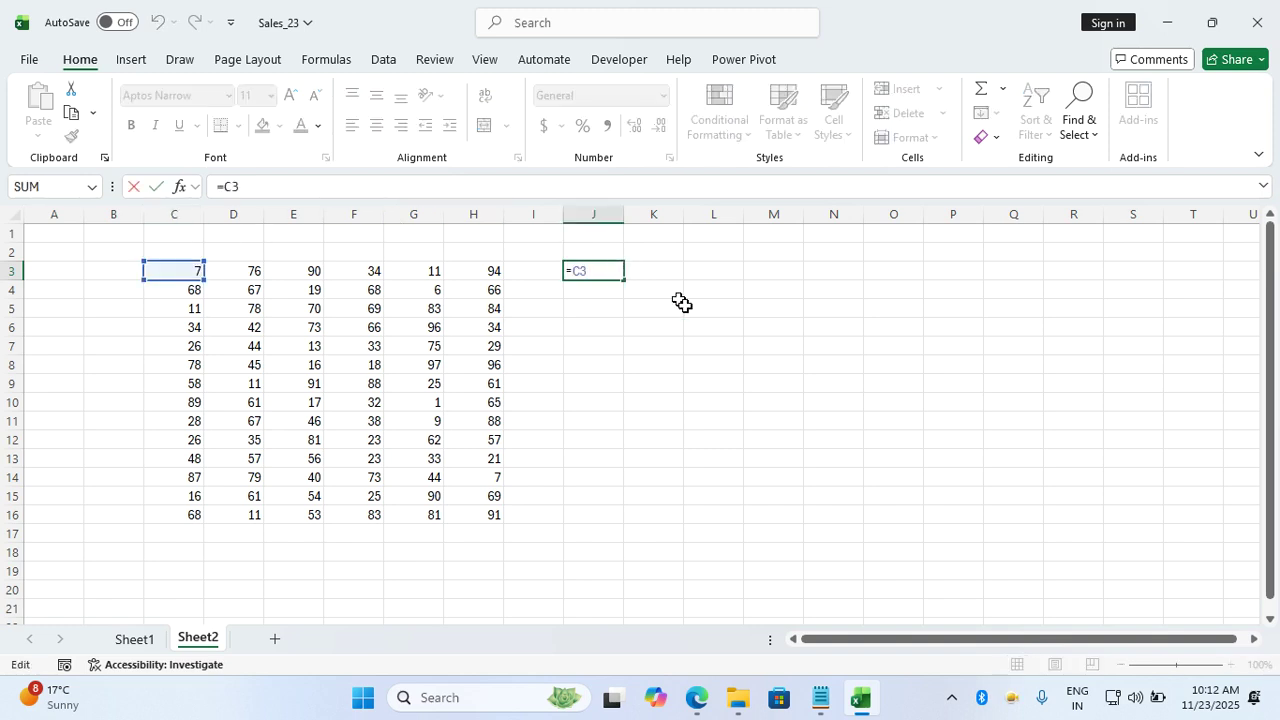
pyautogui.press('Escape')
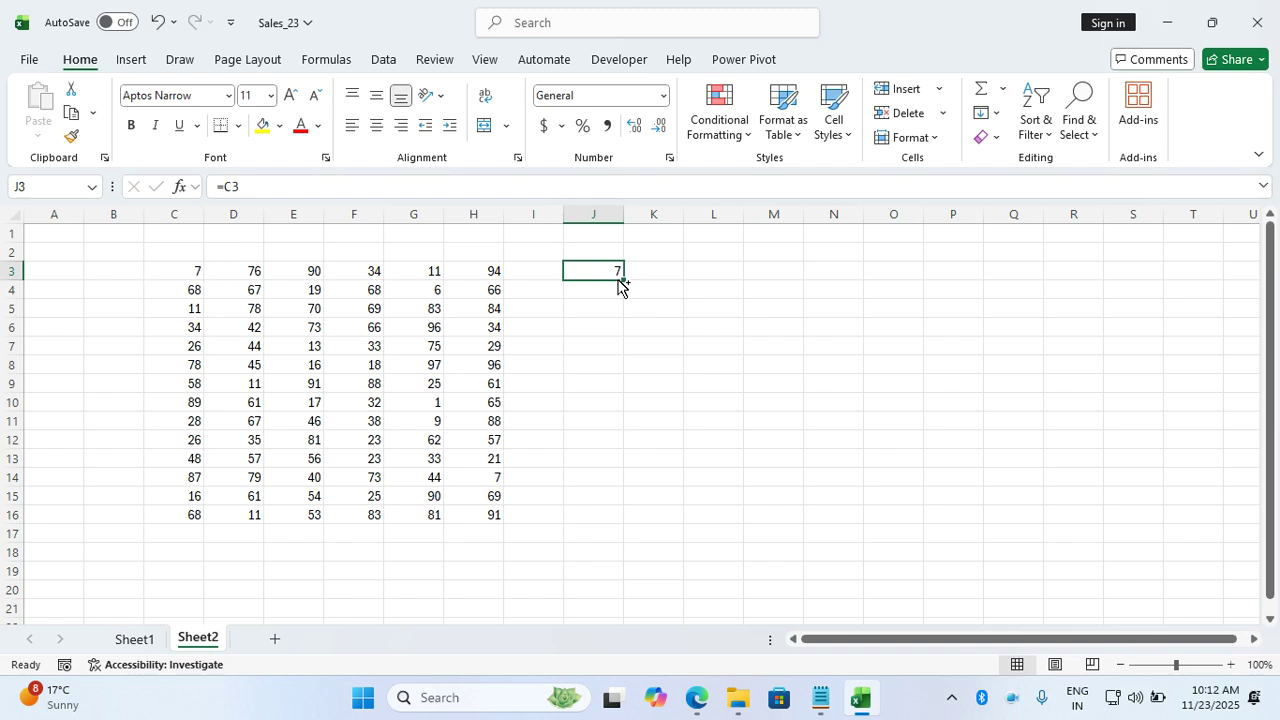
# Copy the relative reference from J3 into J5, and fill it from J3 down to J15
pyautogui.hotkey('ctrl', 'c')
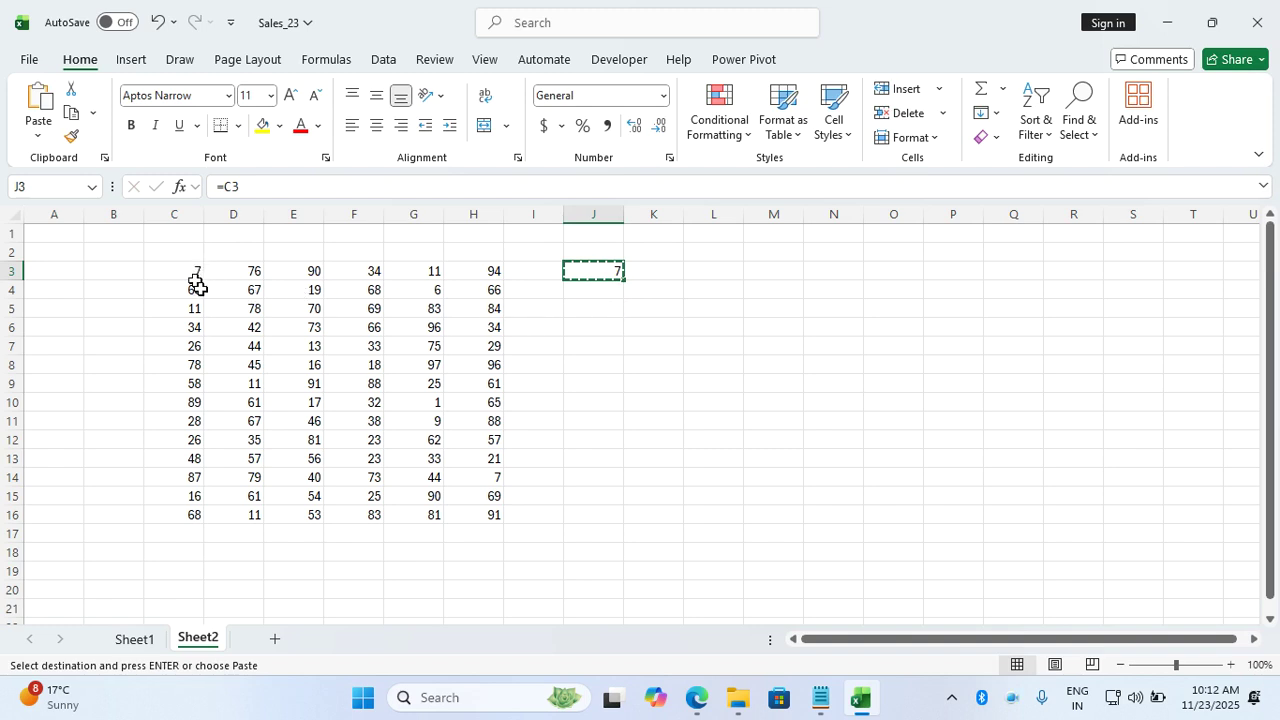
pyautogui.click(602, 306)
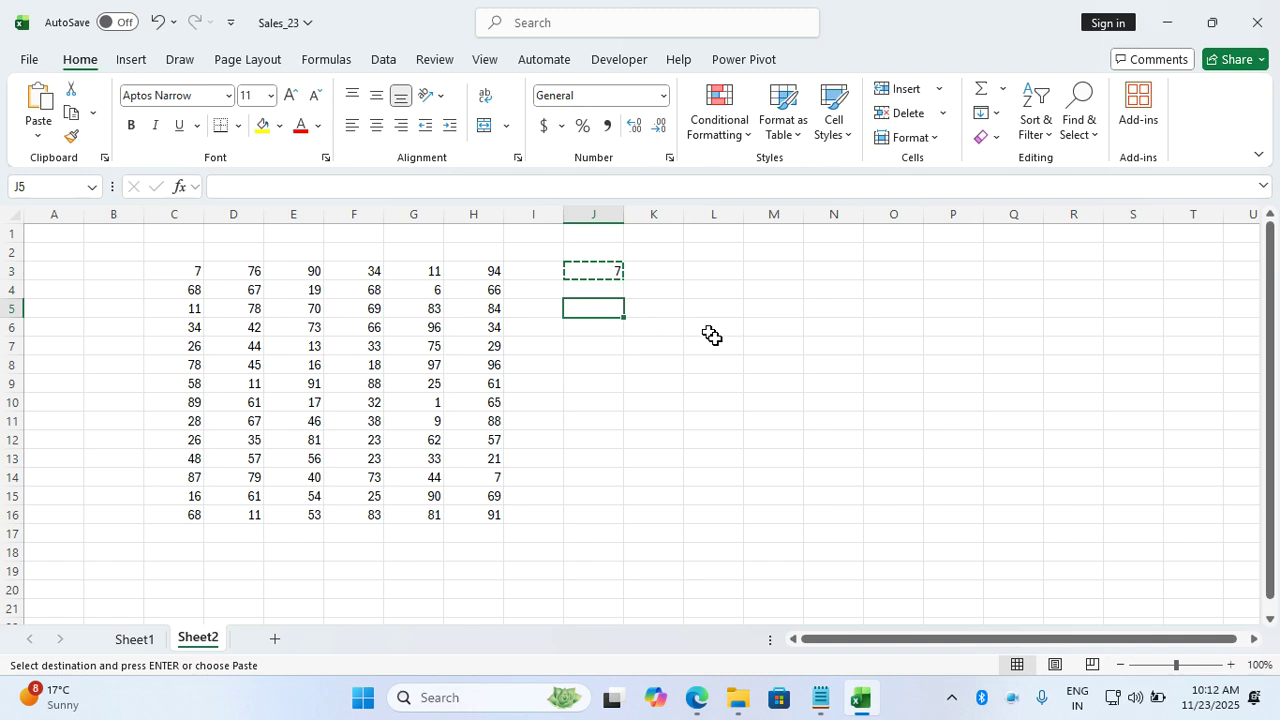
pyautogui.hotkey('ctrl', 'v')
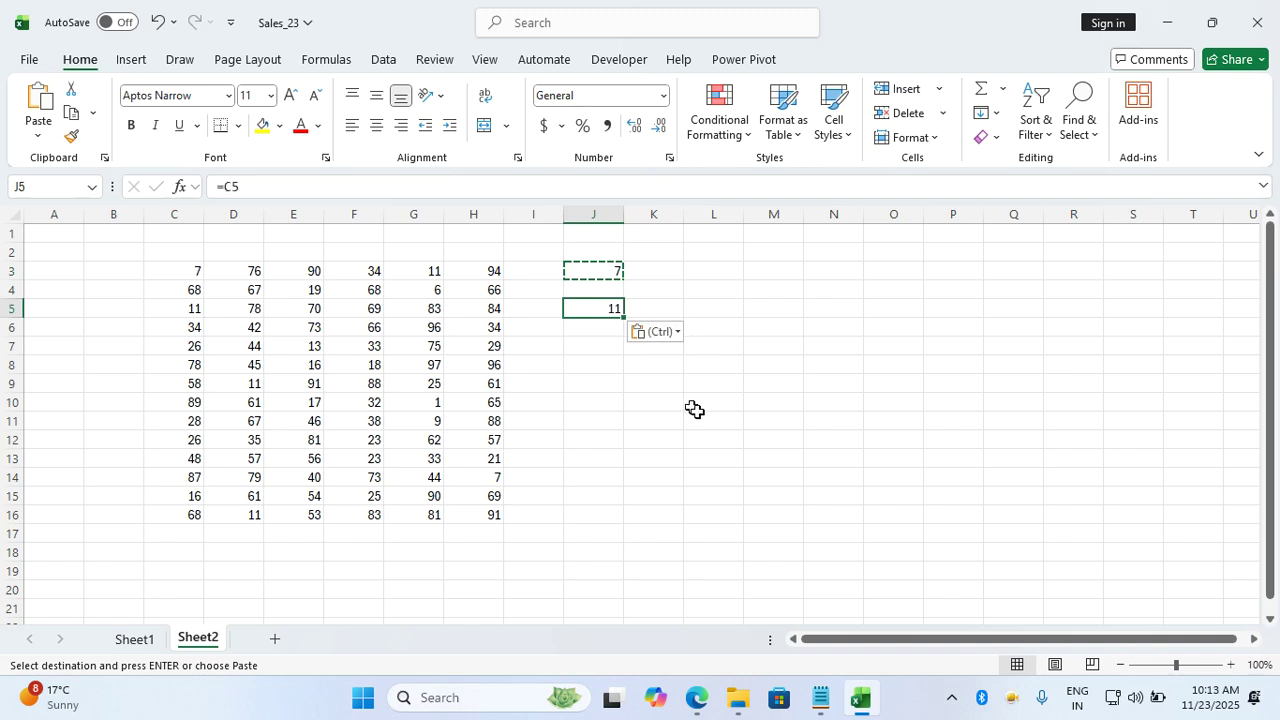
pyautogui.click(610, 274)
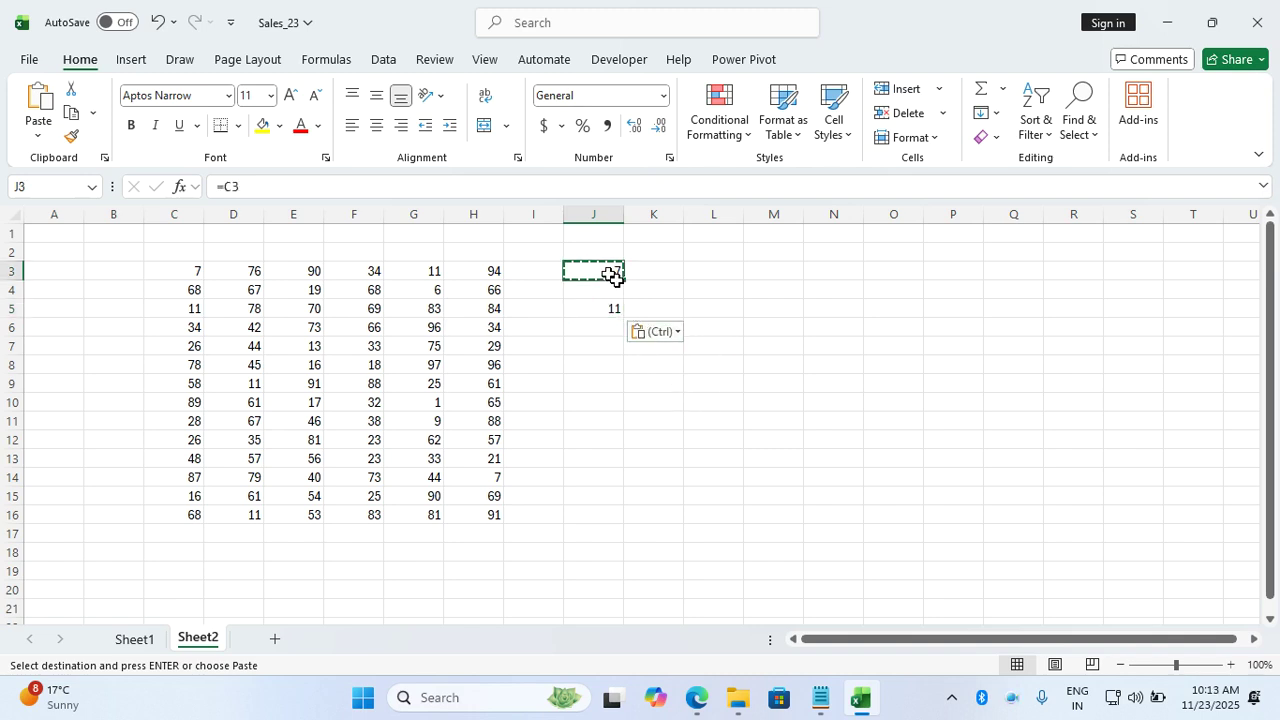
pyautogui.moveTo(628, 284); pyautogui.dragTo(614, 500)
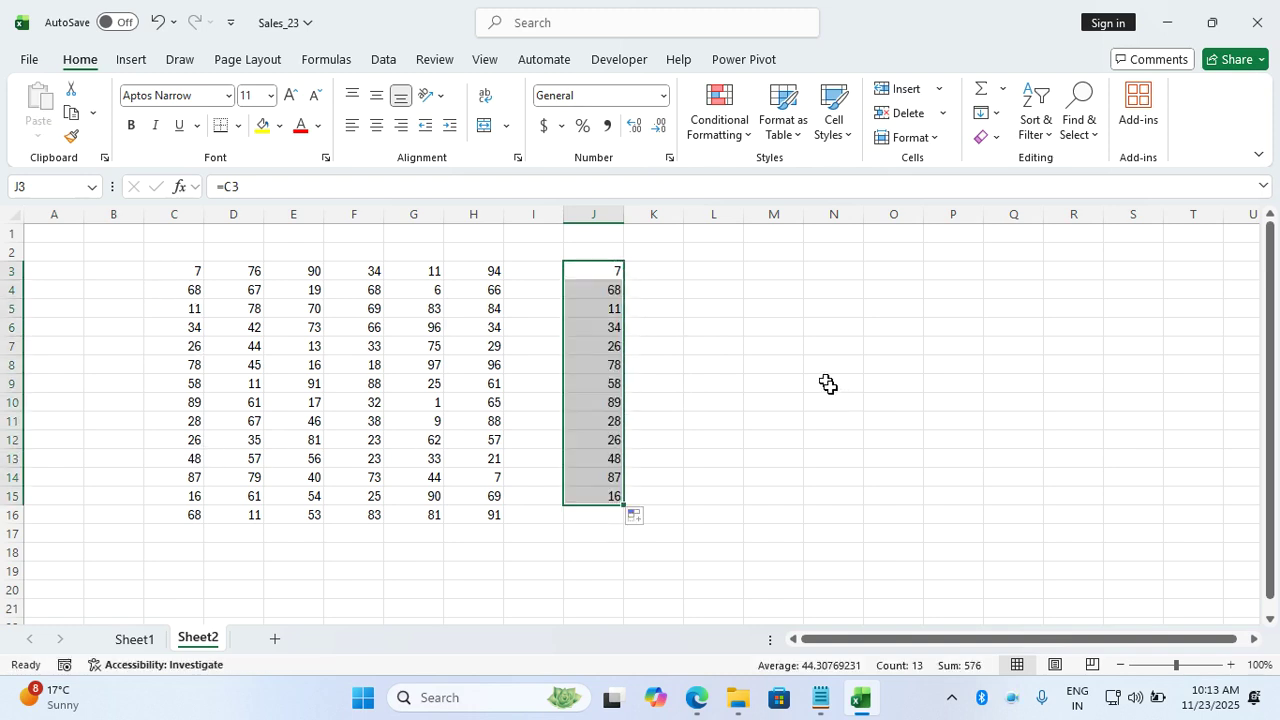
# Copy the relative reference from J3 into M3 and L5 to show how it shifts across columns and rows
pyautogui.click(616, 276)
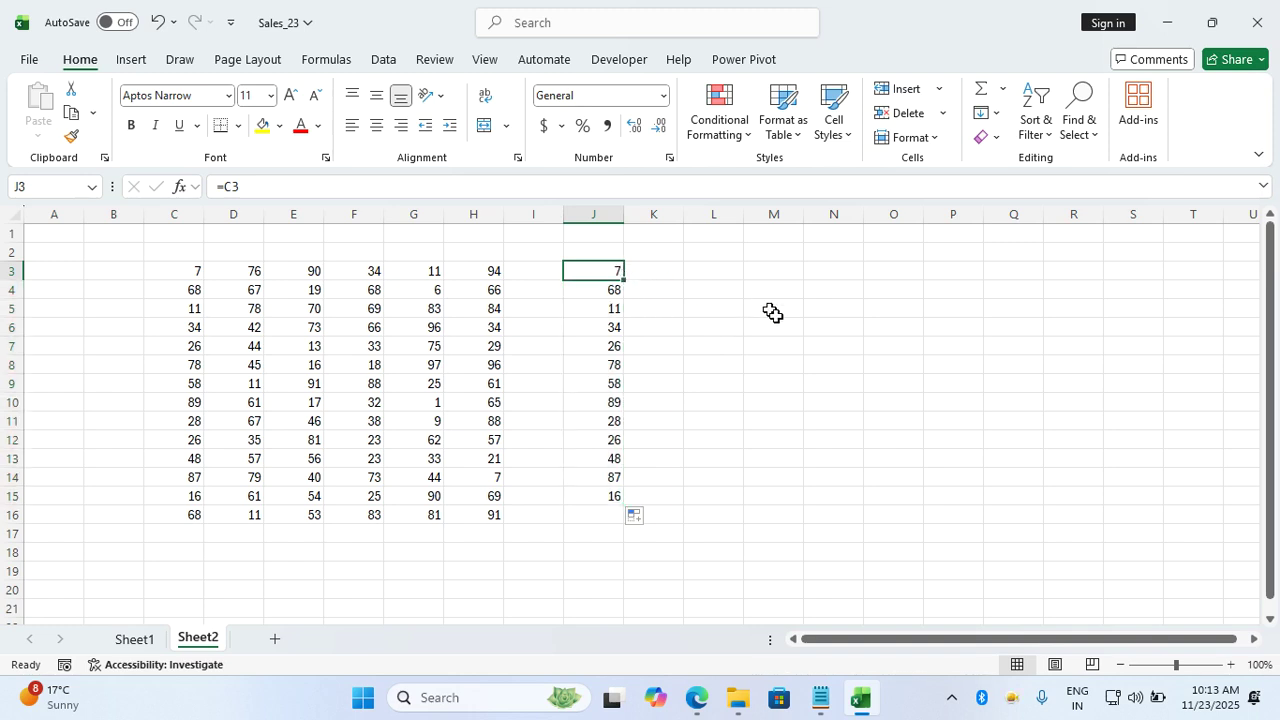
pyautogui.hotkey('ctrl', 'c')
pyautogui.click(777, 275)
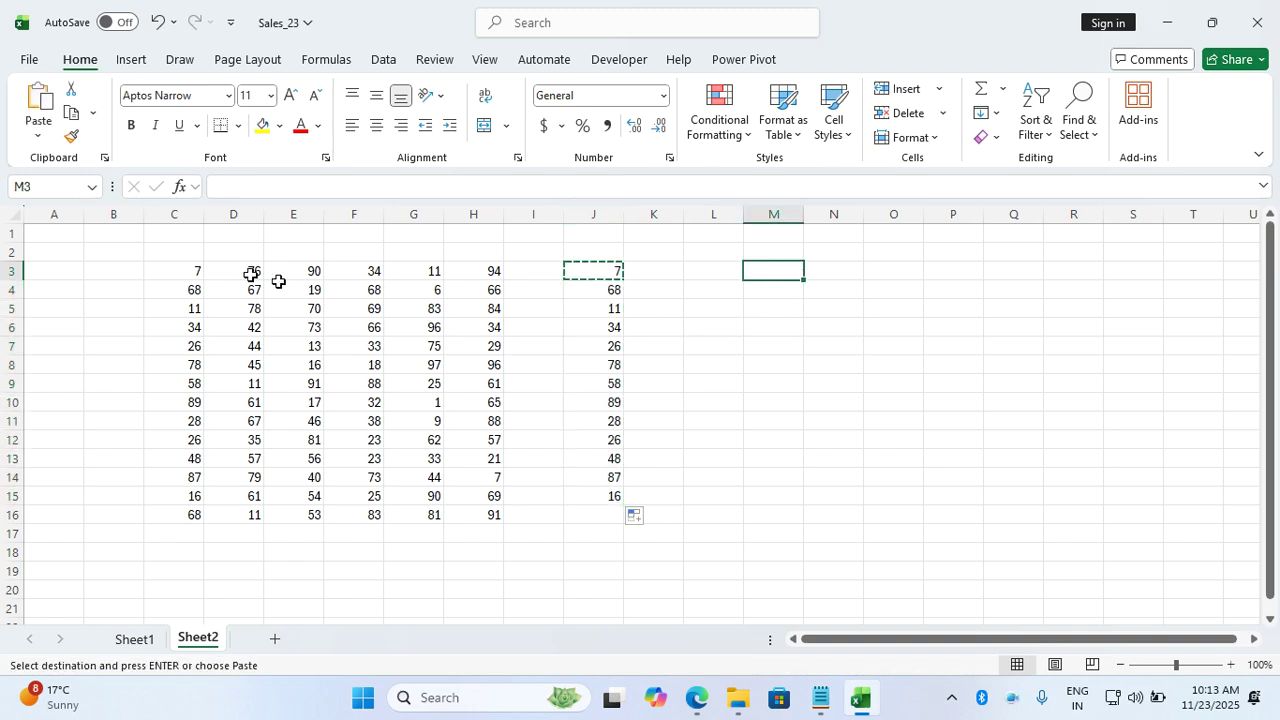
pyautogui.hotkey('ctrl', 'v')
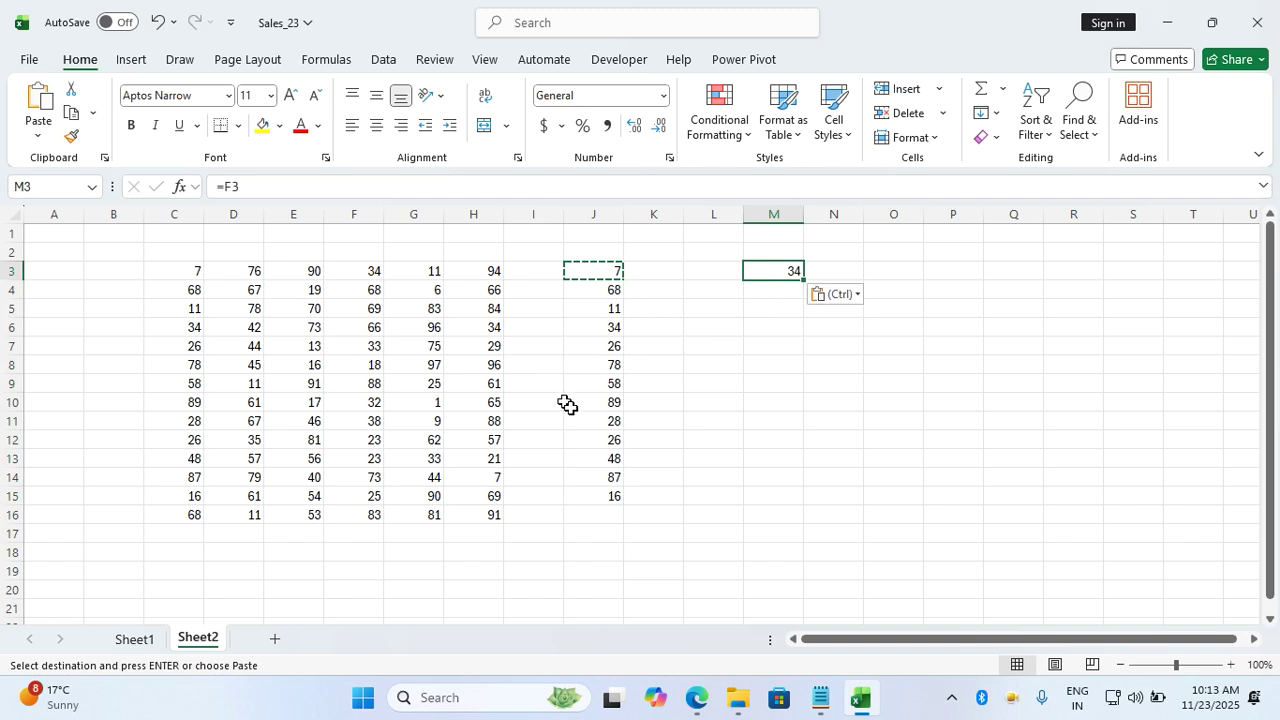
pyautogui.click(596, 275)
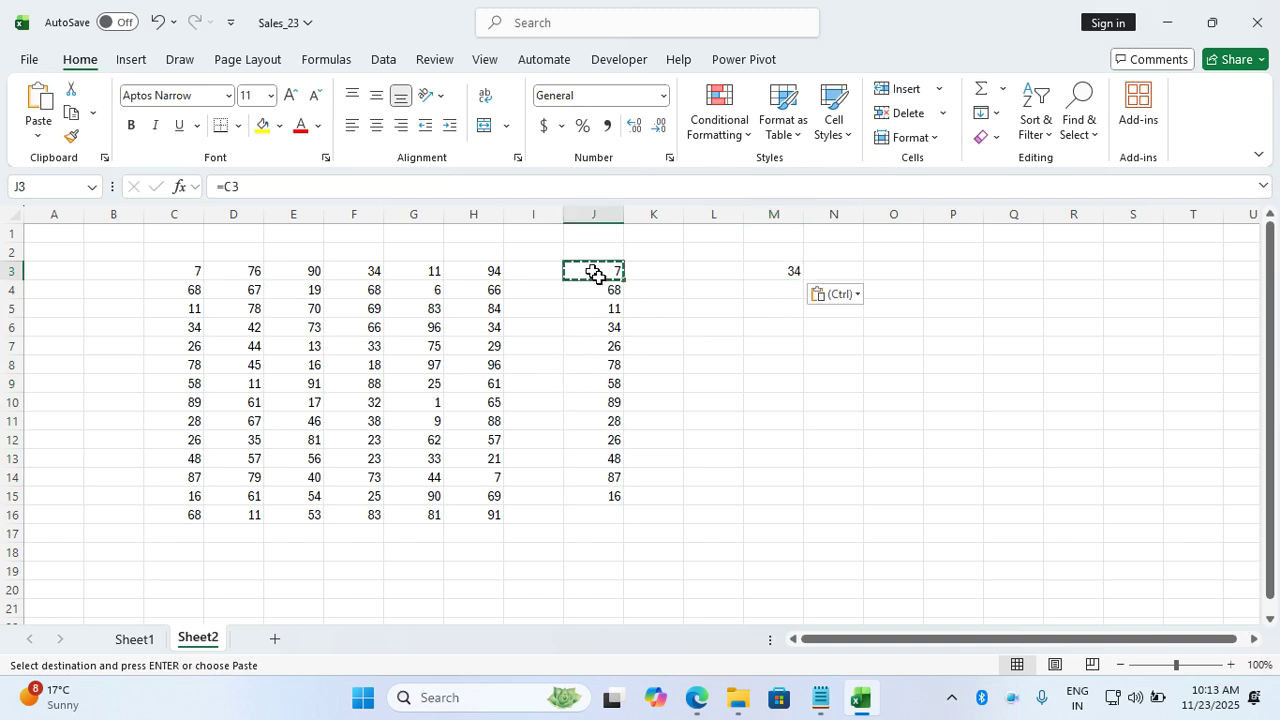
pyautogui.click(711, 317)
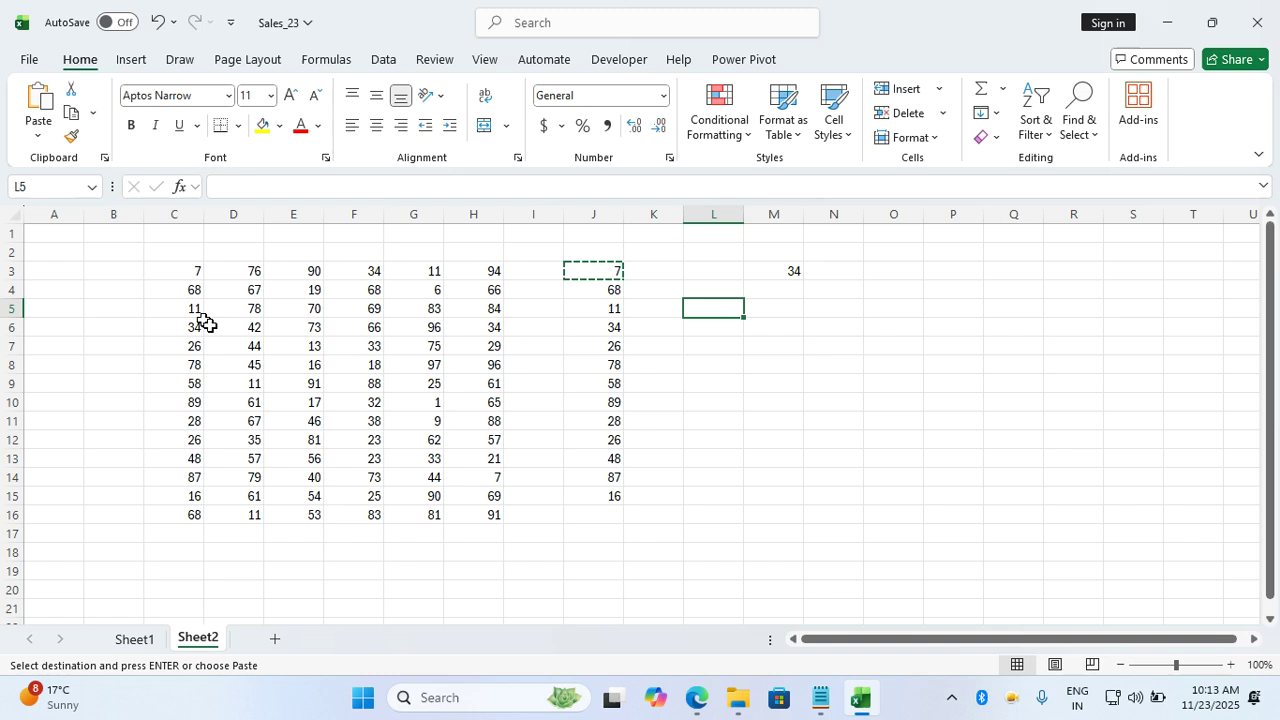
pyautogui.hotkey('ctrl', 'v')
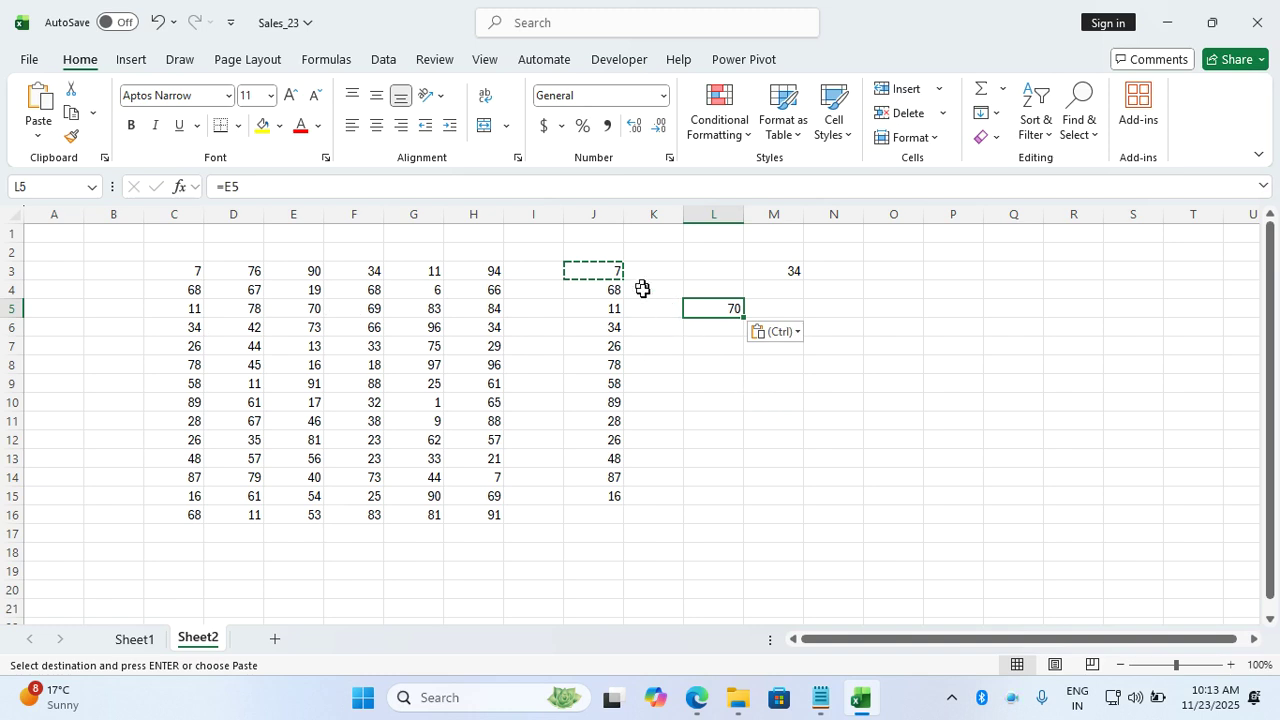
# Fill the relative reference from J3 across the range J3:N15 and check the formula in L9
pyautogui.moveTo(615, 275); pyautogui.dragTo(864, 505)
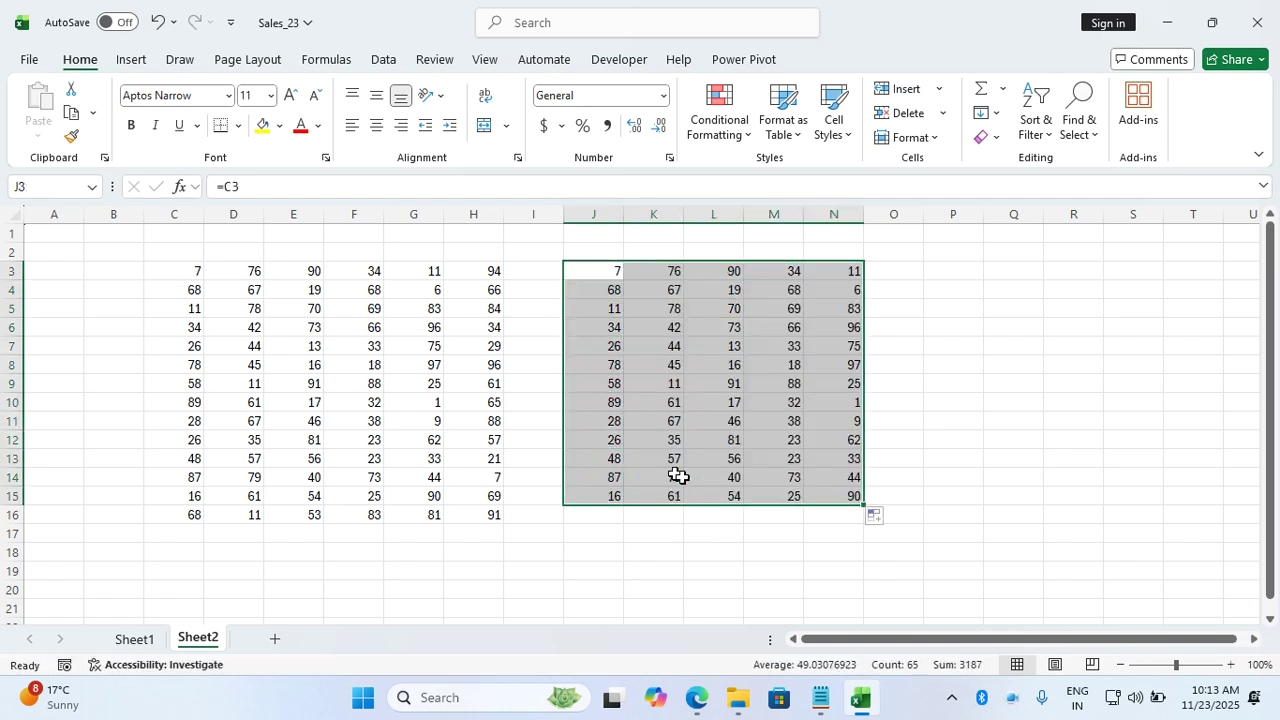
pyautogui.click(699, 389)
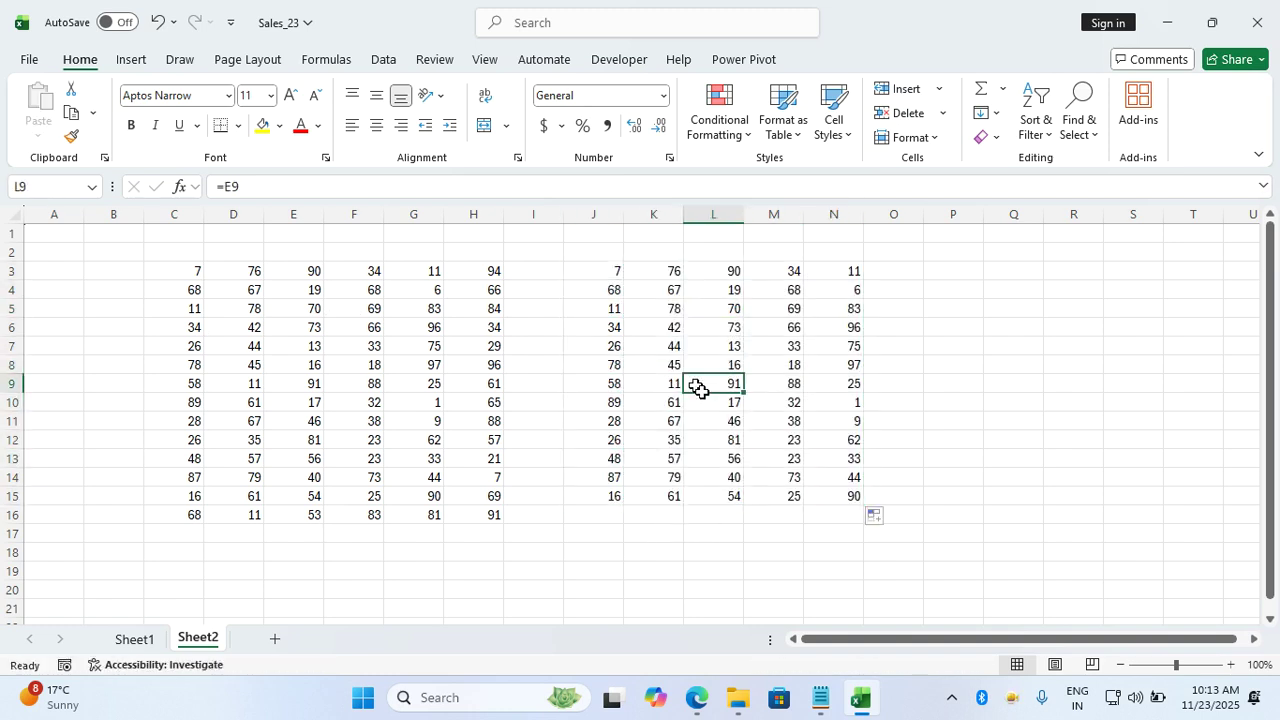
# Rename Sheet2 as relative
pyautogui.doubleClick(200, 645)
pyautogui.write('relative')
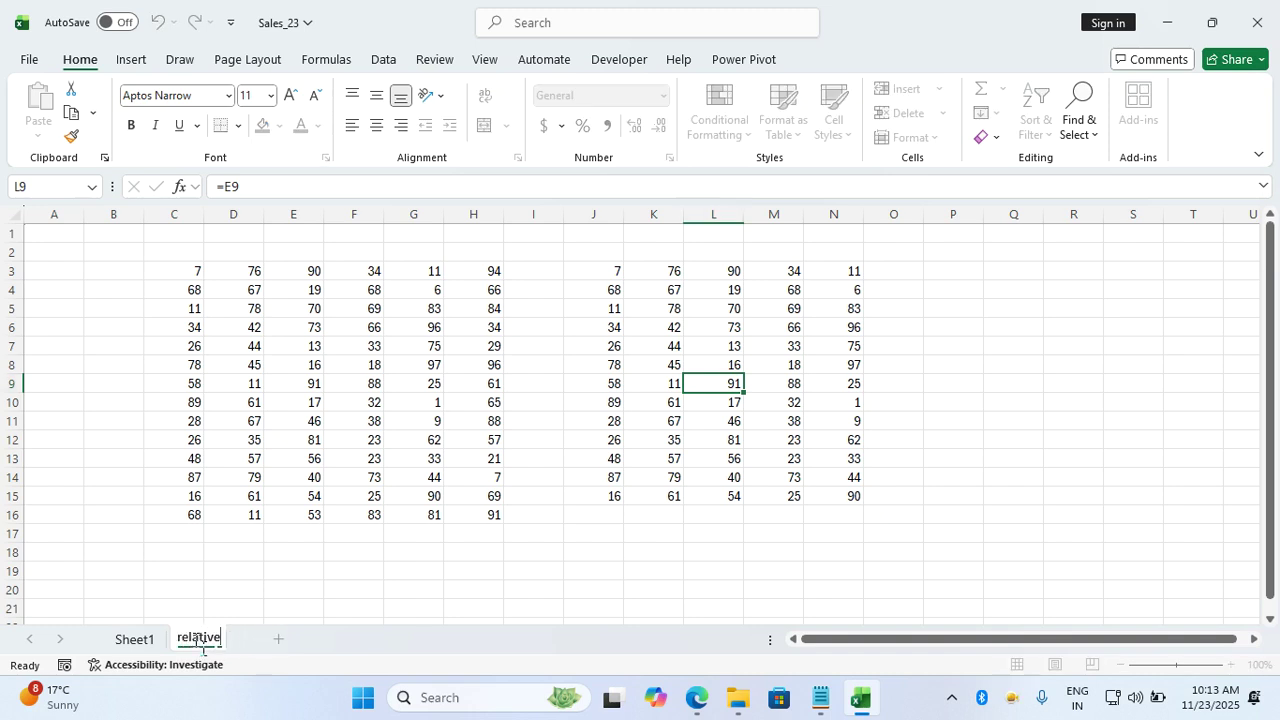
pyautogui.press('Return')
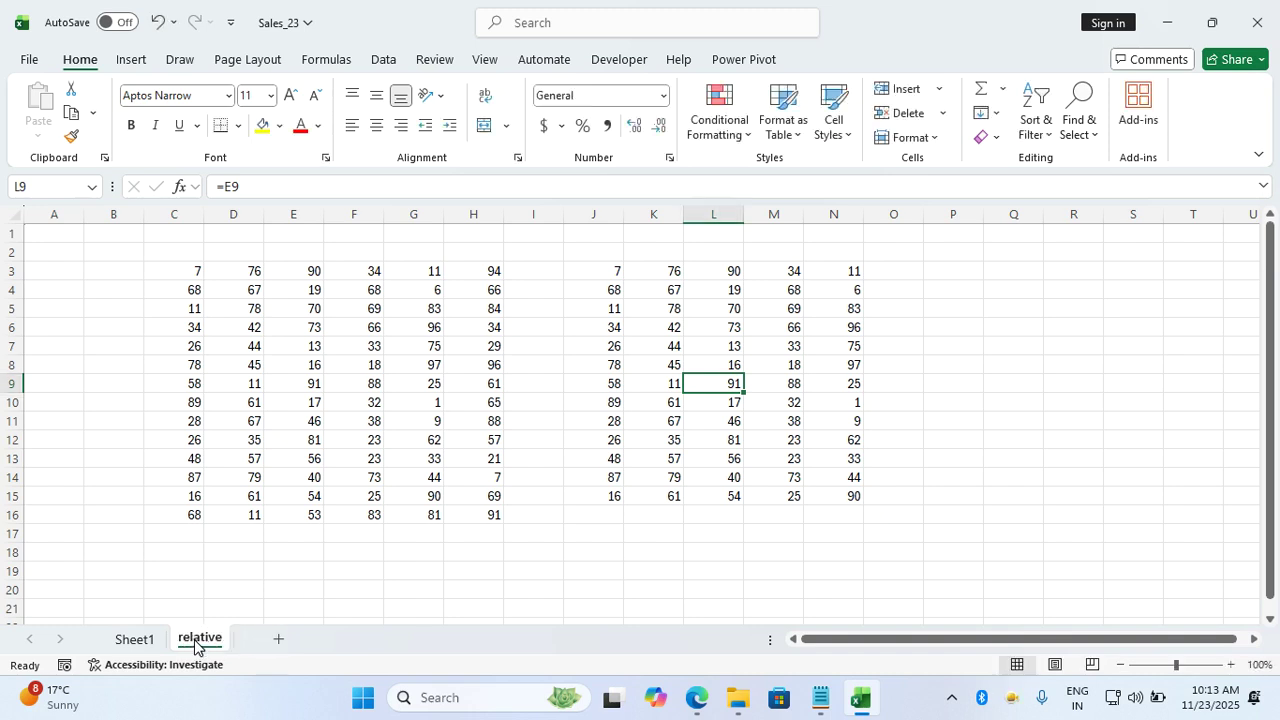
# Duplicate the relative sheet after itself and name the copy absolute
pyautogui.moveTo(195, 645); pyautogui.dragTo(278, 620)
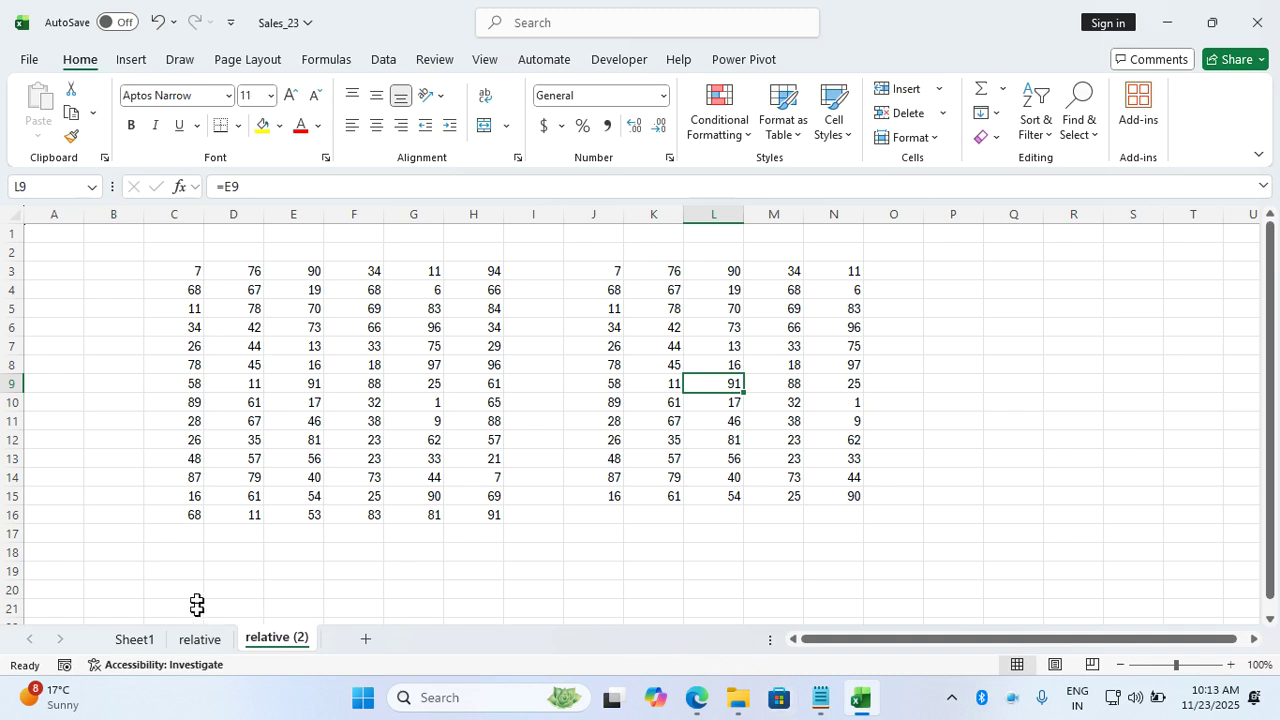
pyautogui.doubleClick(287, 640)
pyautogui.write('abso')
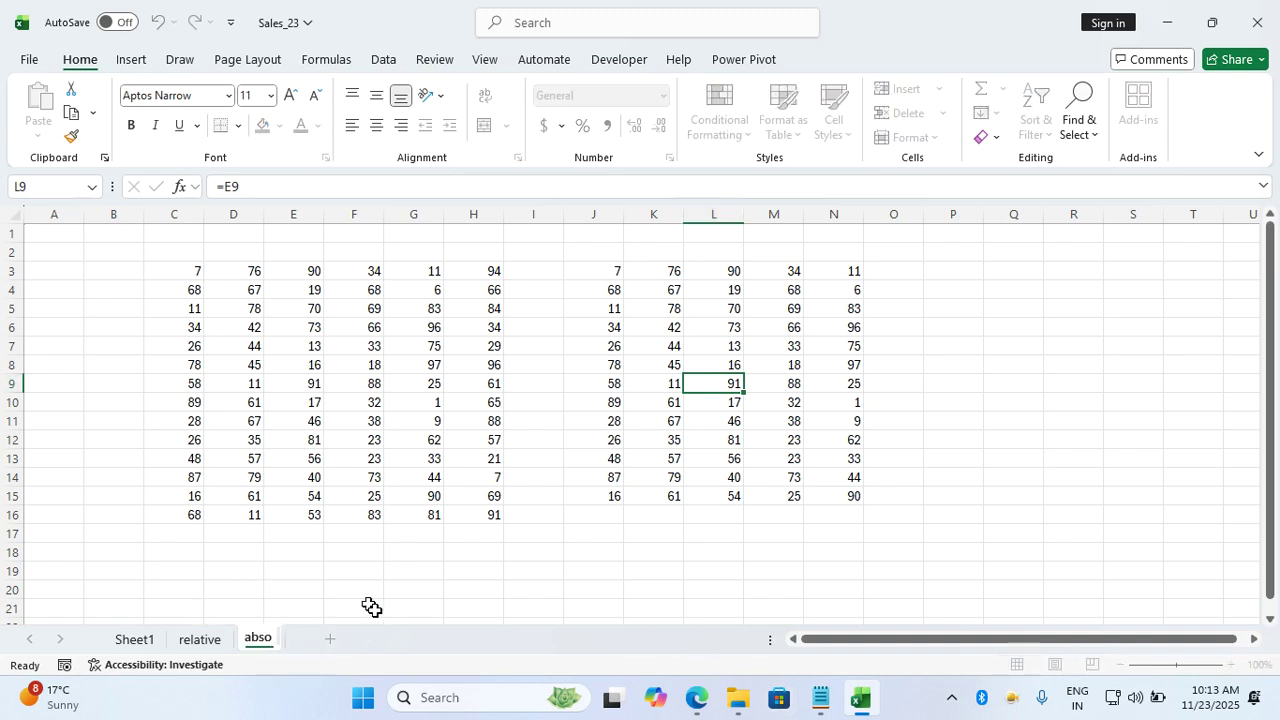
pyautogui.write('lute')
pyautogui.press('Return')
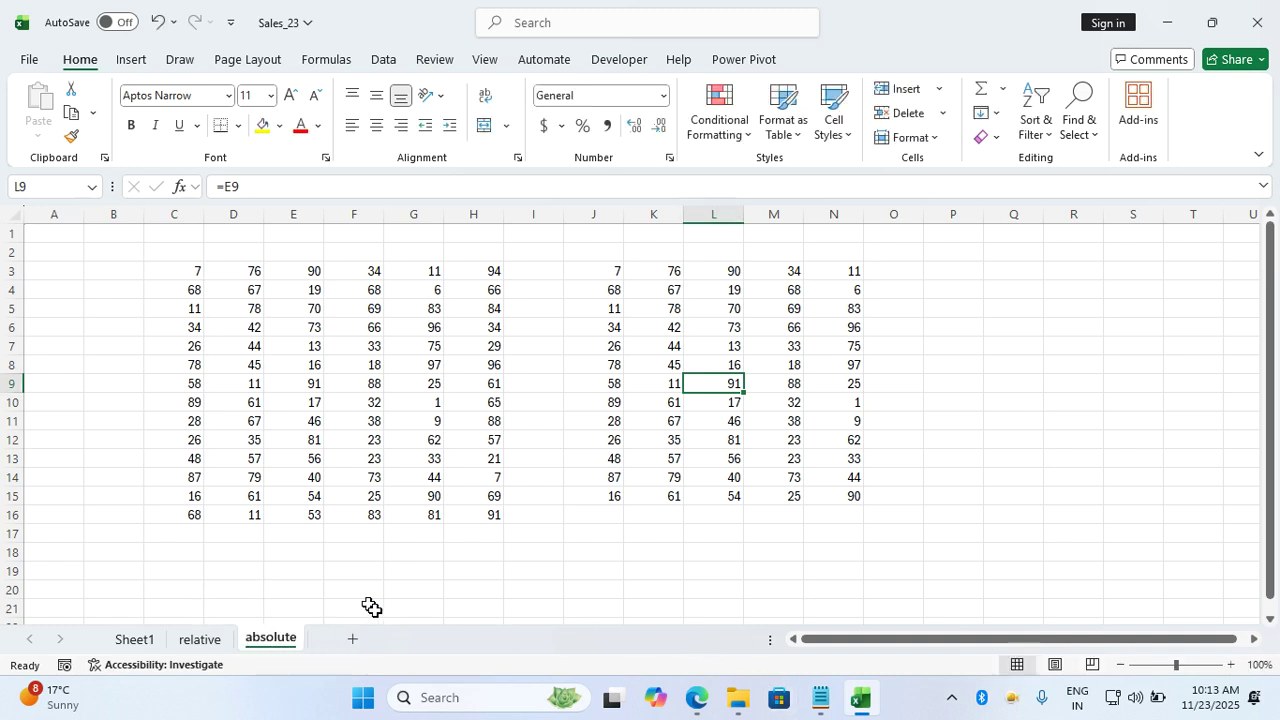
# Switch to excel notes.txt in Notepad, review the absolute reference syntax =$D$4, and return to the Excel workbook
pyautogui.click(820, 698)
pyautogui.click(747, 604)
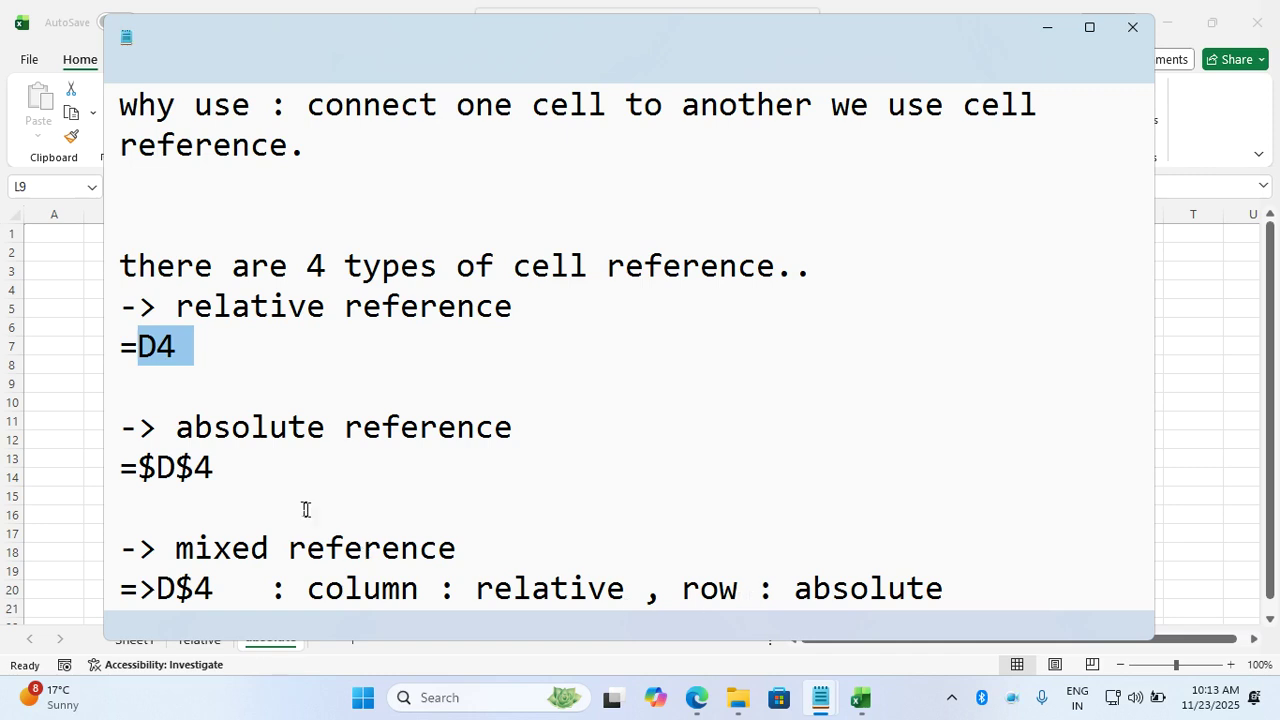
pyautogui.scroll(-1, 300, 490)
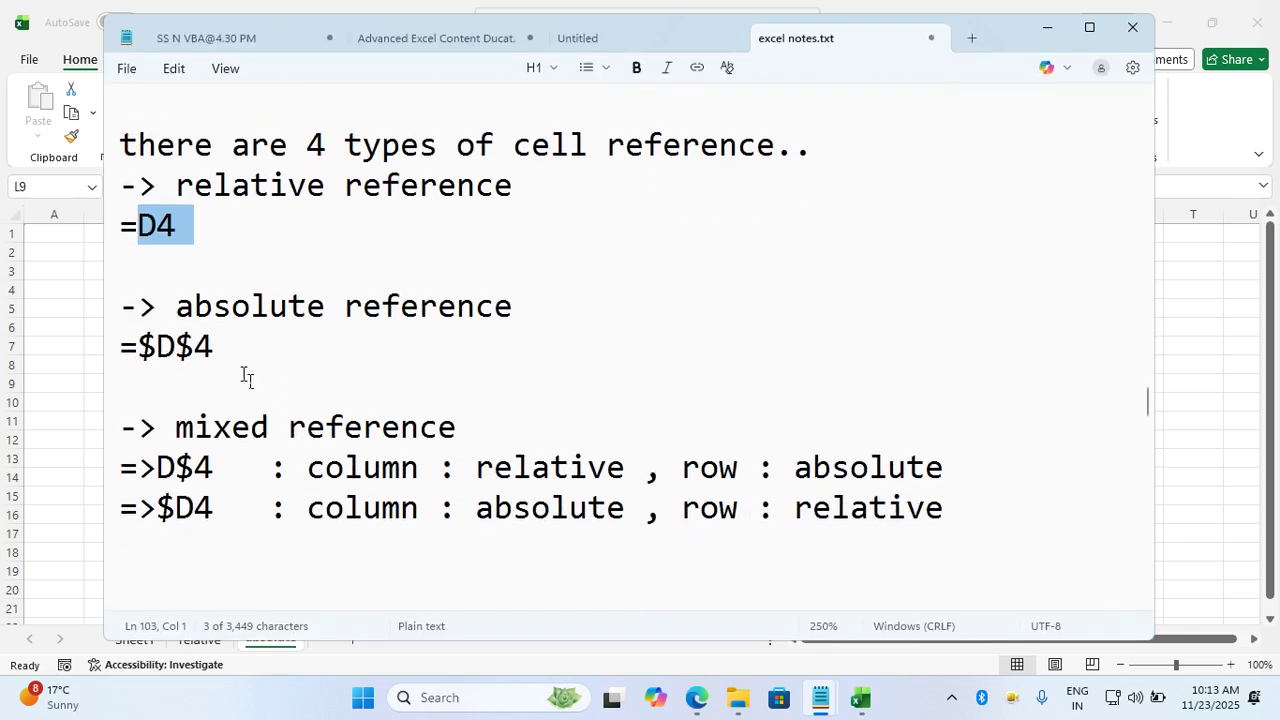
pyautogui.moveTo(214, 346); pyautogui.dragTo(97, 351)
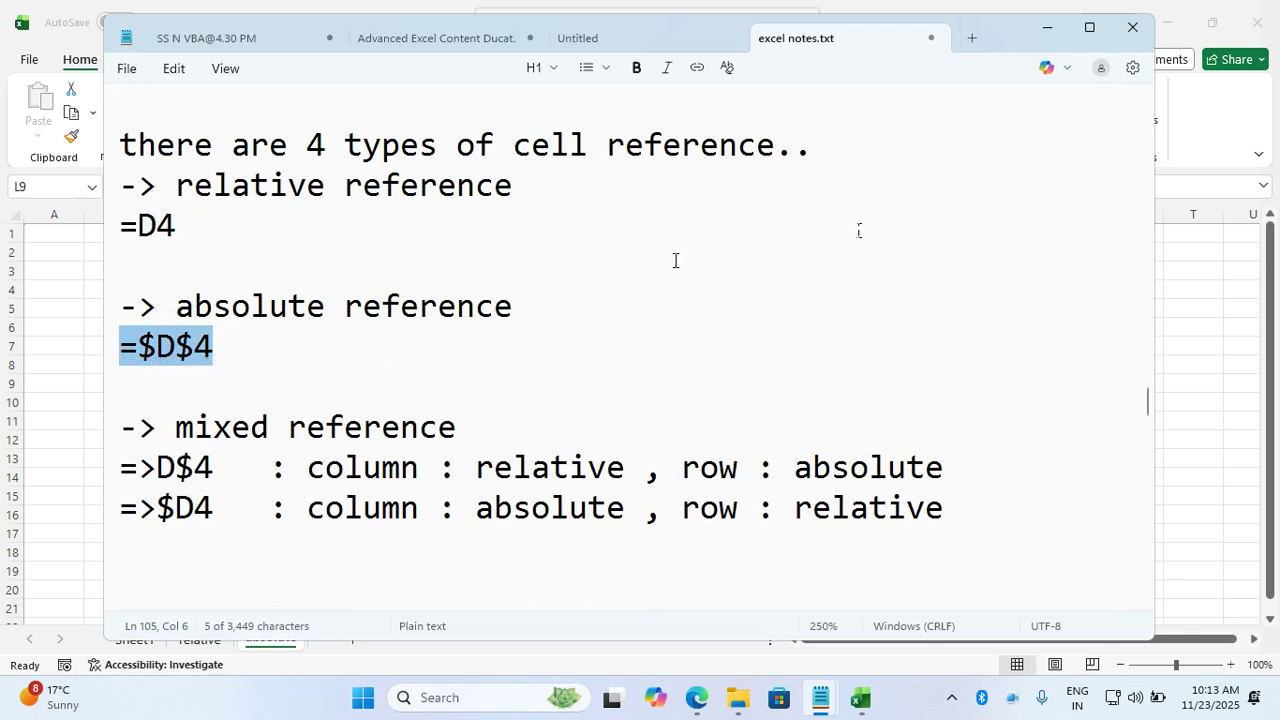
pyautogui.click(1047, 27)
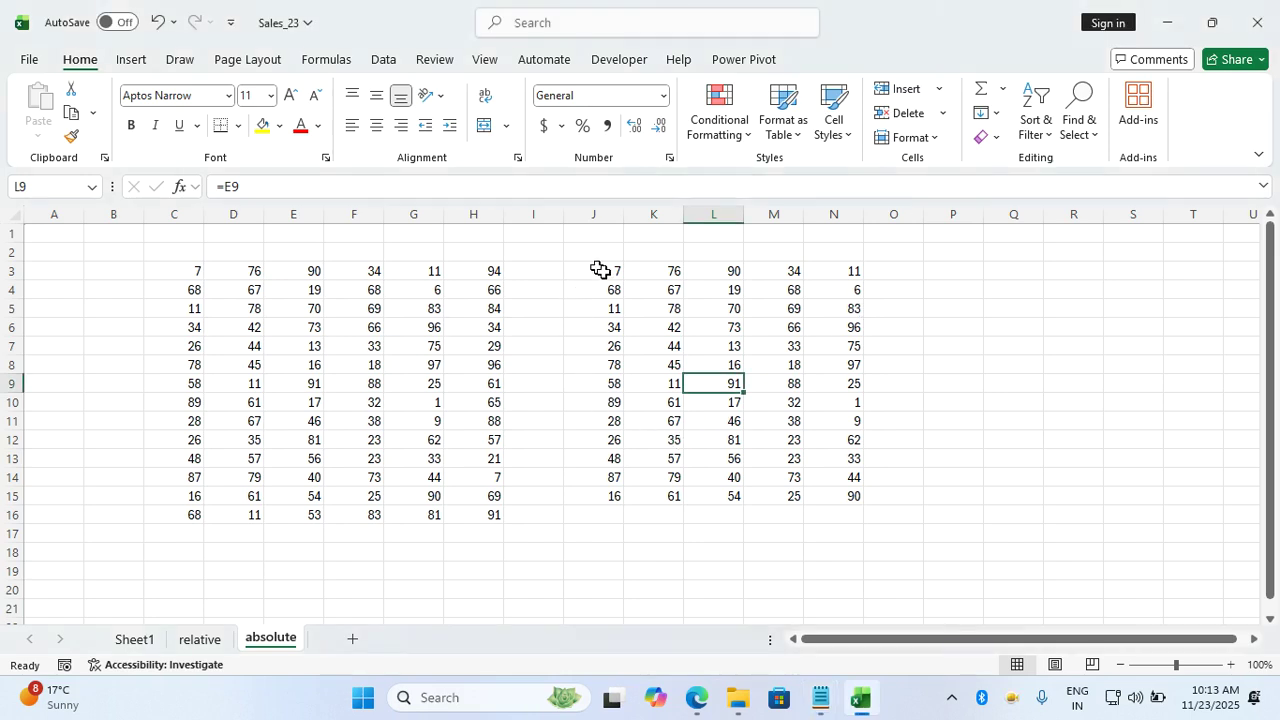
# Clear the range J3:O15 on the absolute sheet and build the absolute reference =$C$3 in J3
pyautogui.moveTo(599, 270); pyautogui.dragTo(874, 497)
pyautogui.press('Delete')
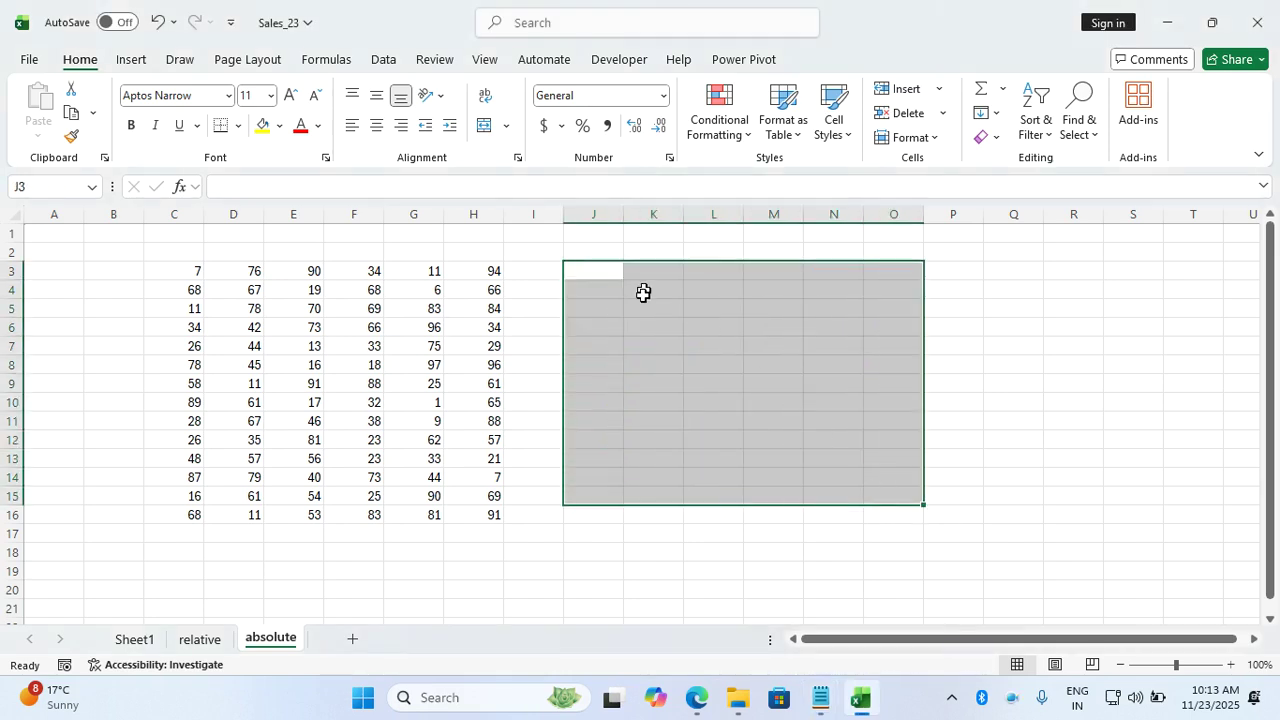
pyautogui.click(605, 276)
pyautogui.write('=')
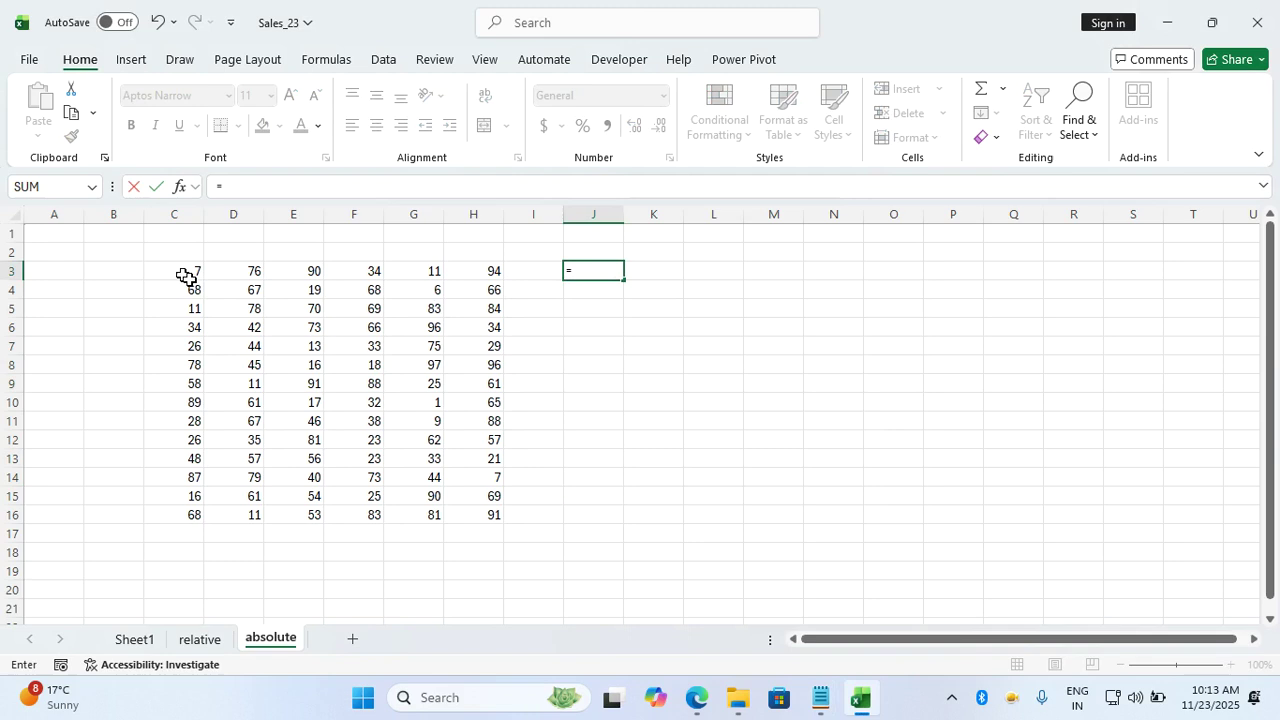
pyautogui.click(186, 273)
pyautogui.press('F4')
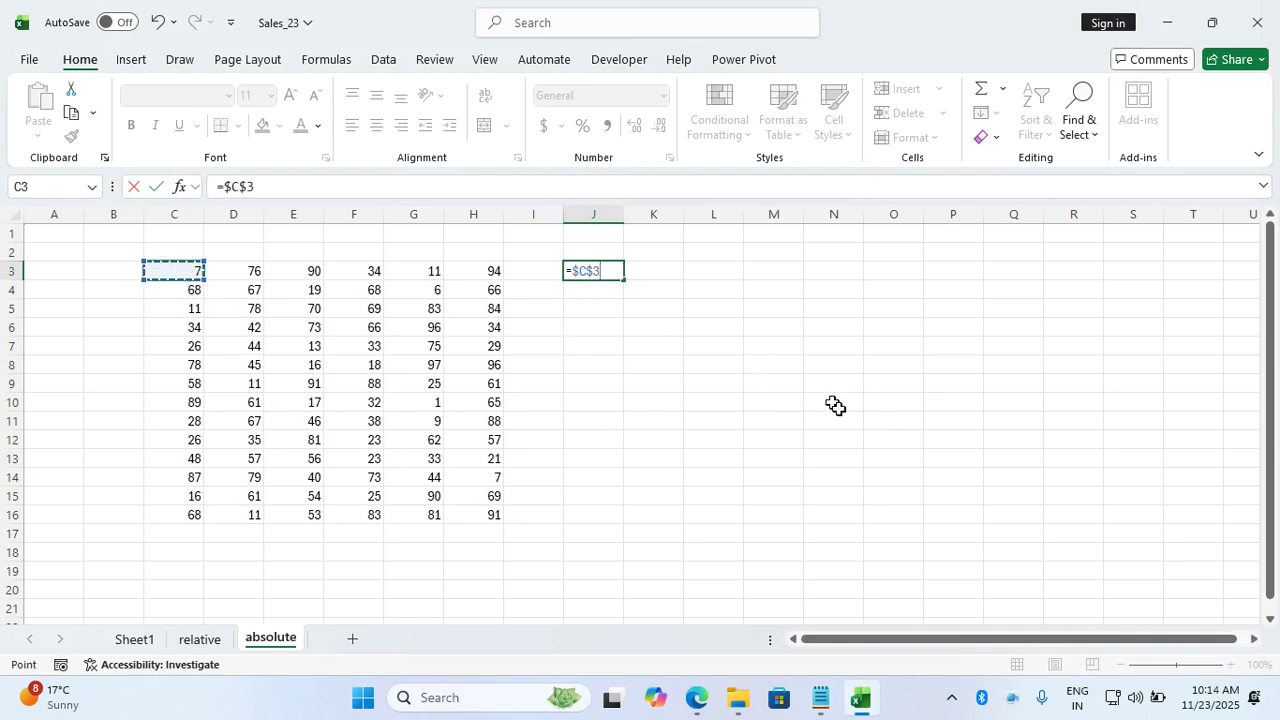
# Switch to excel notes.txt in Notepad, add "( Function key F4 press )" beside =$D$4, and return to the Excel workbook
pyautogui.hotkey('alt', 'Tab')
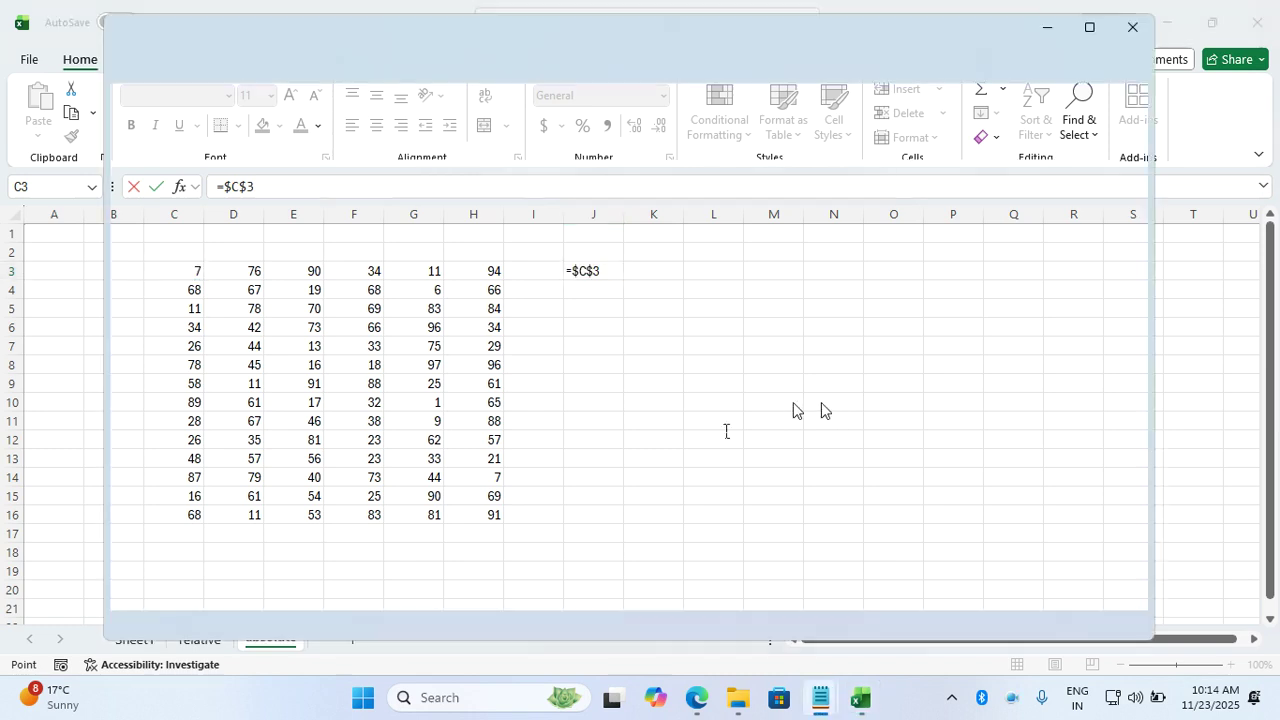
pyautogui.click(443, 378)
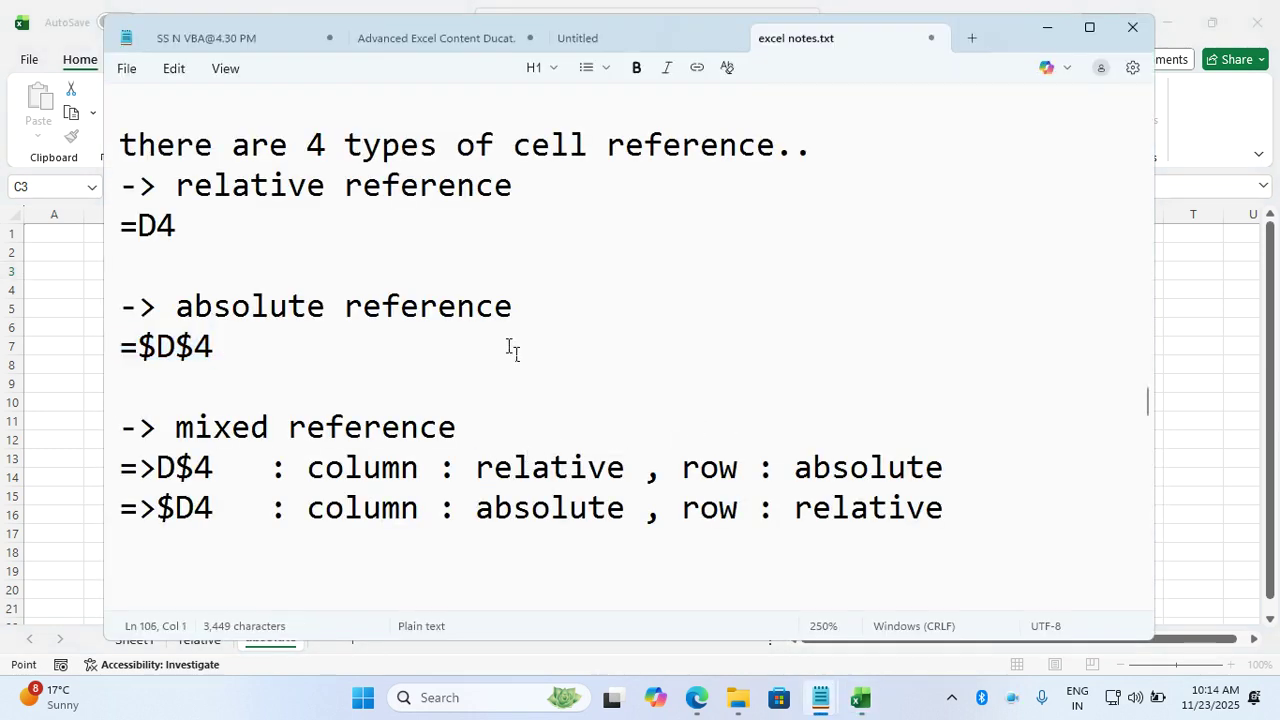
pyautogui.press('BackSpace')
pyautogui.press('Return')
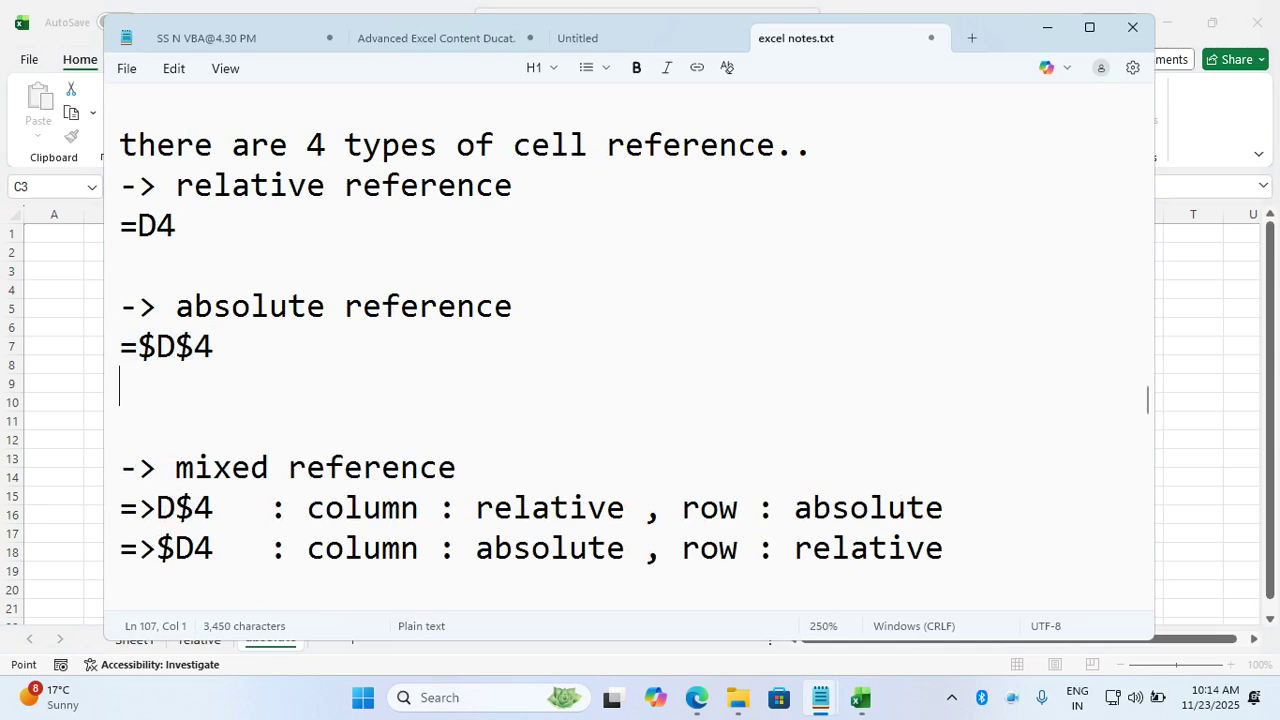
pyautogui.press('Left')
pyautogui.write('( ')
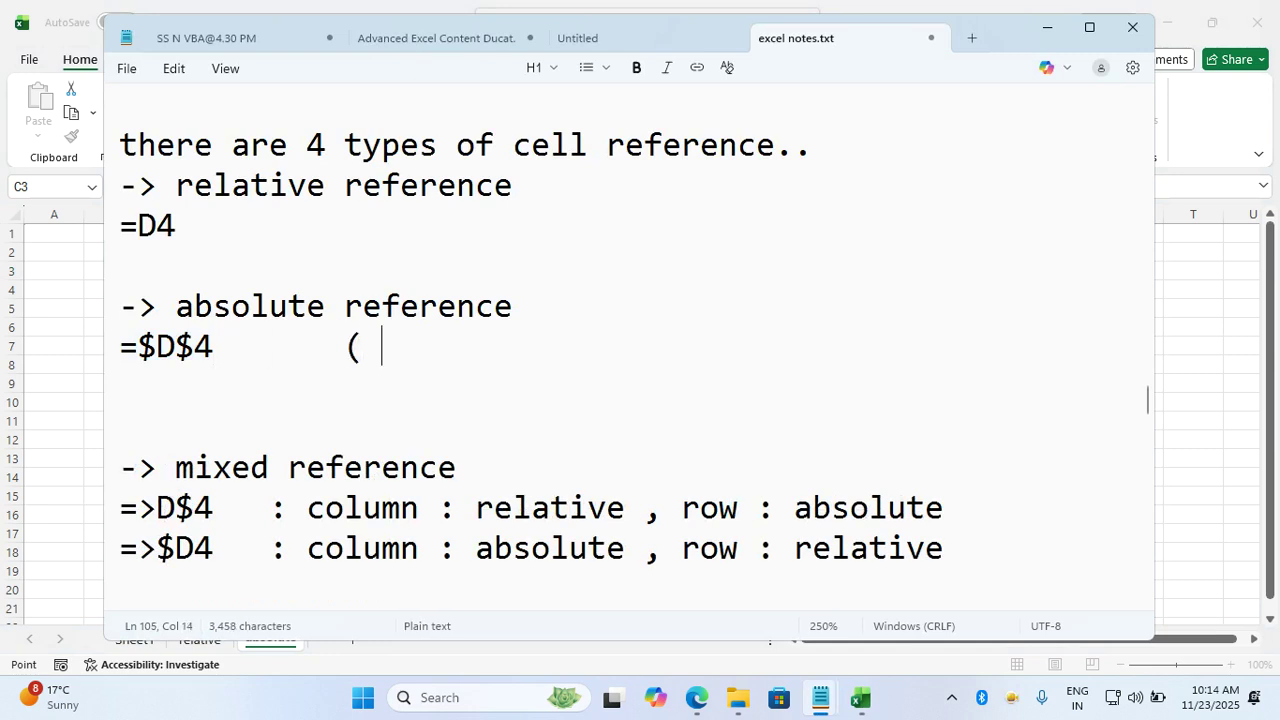
pyautogui.write('Function')
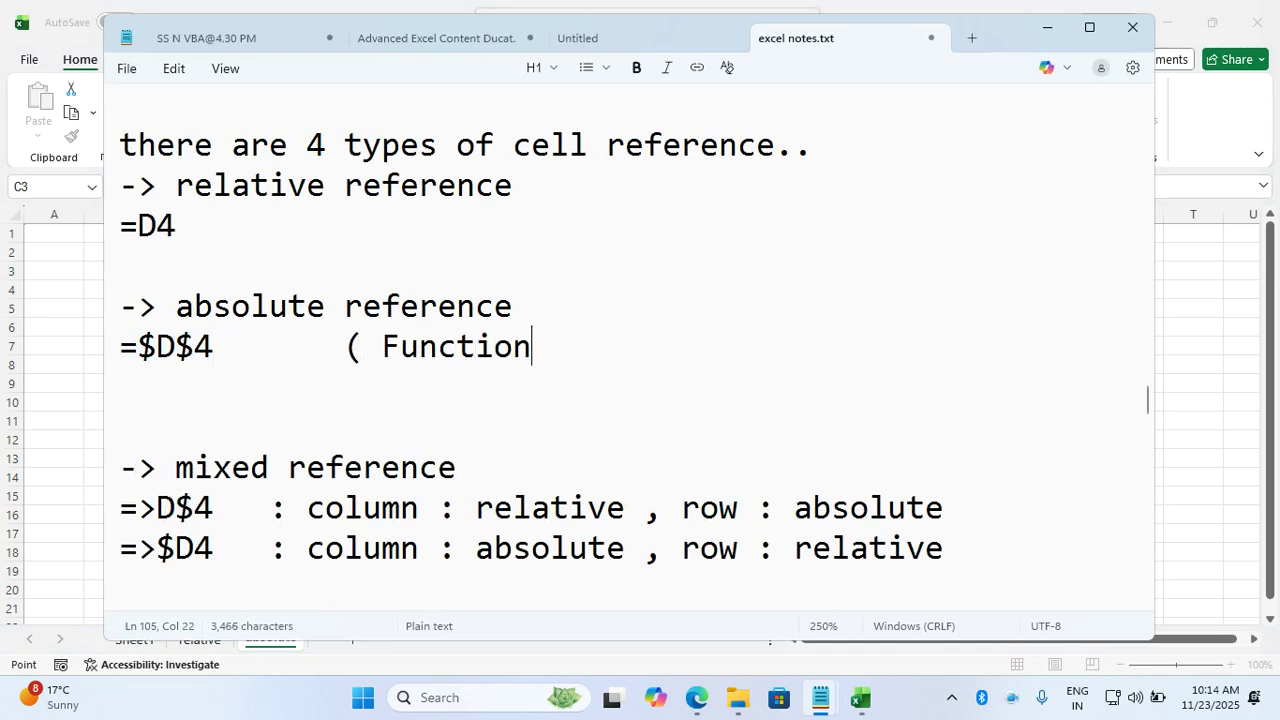
pyautogui.write(' key F4 press )')
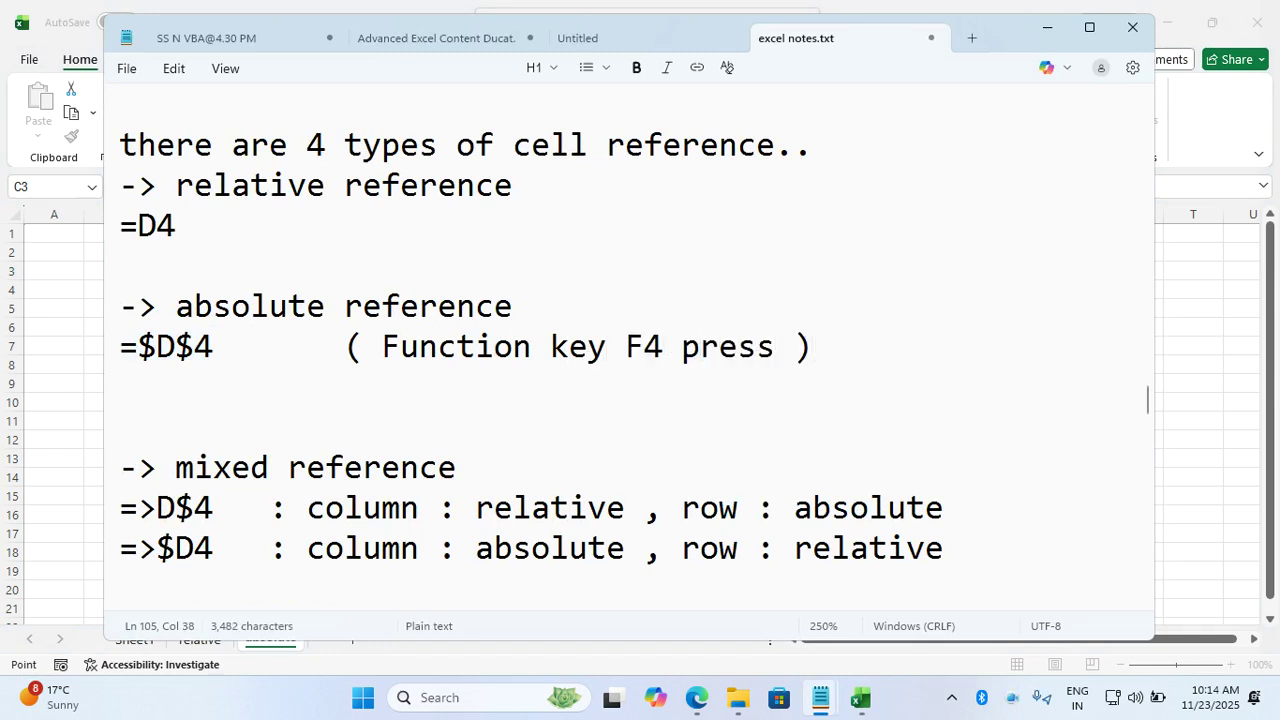
pyautogui.click(120, 386)
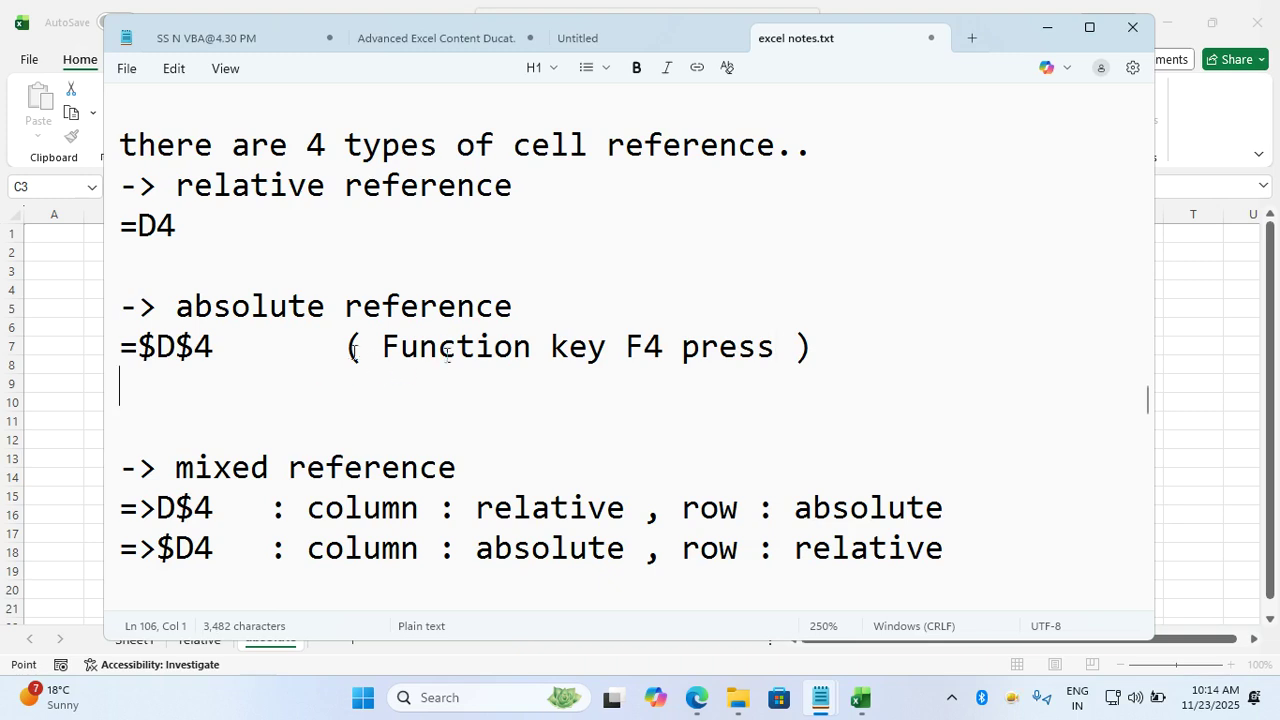
pyautogui.click(1047, 28)
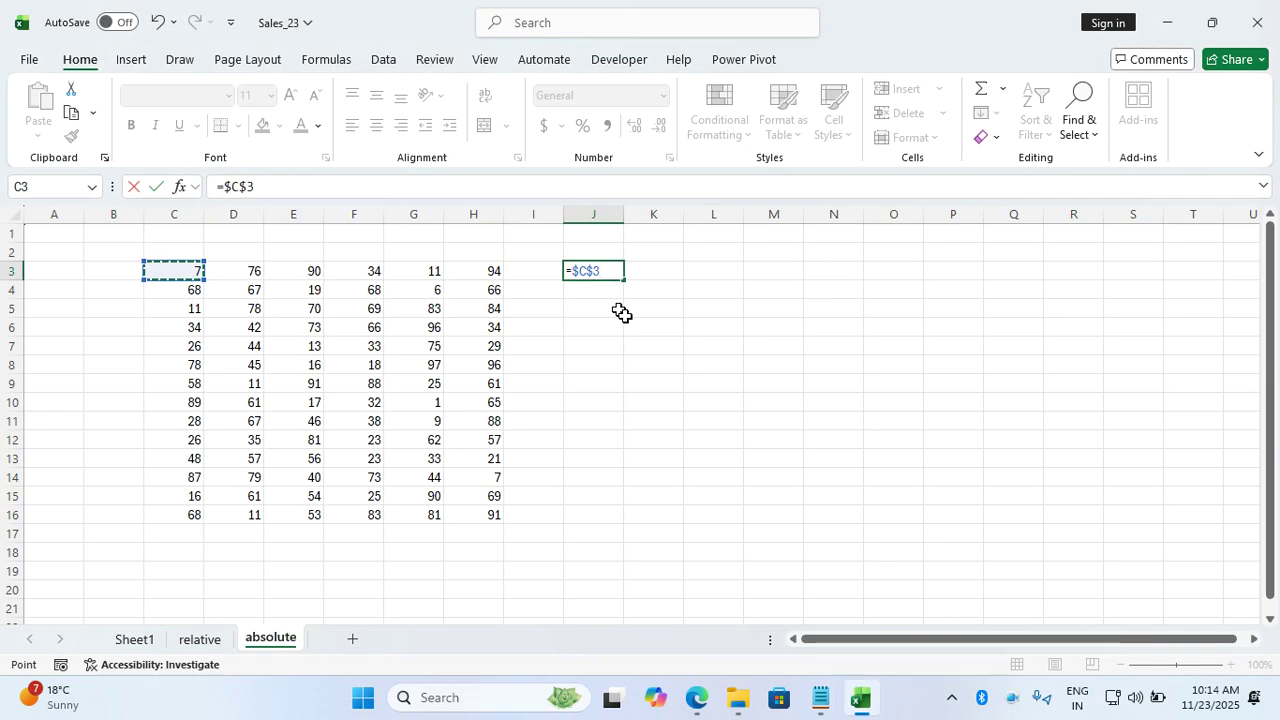
# Commit the absolute reference in J3 and change the source cell C3 to 34
pyautogui.press('Return')
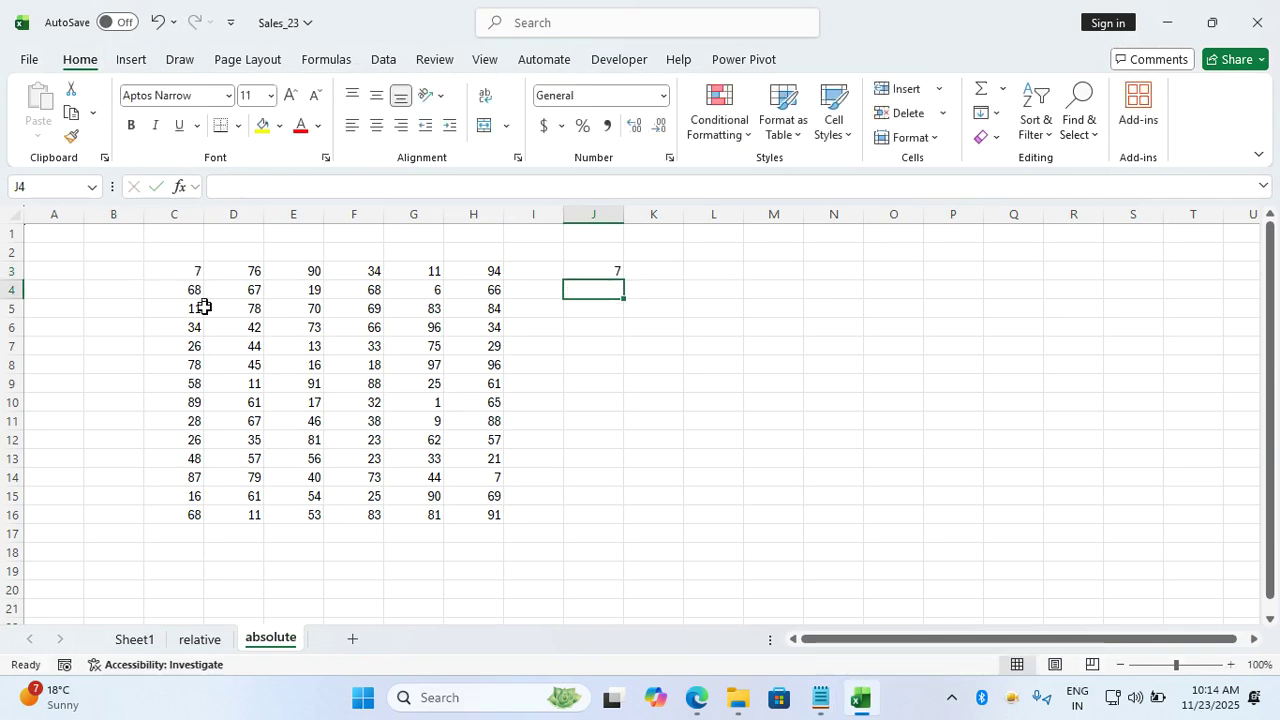
pyautogui.click(177, 273)
pyautogui.write('34')
pyautogui.click(277, 326)
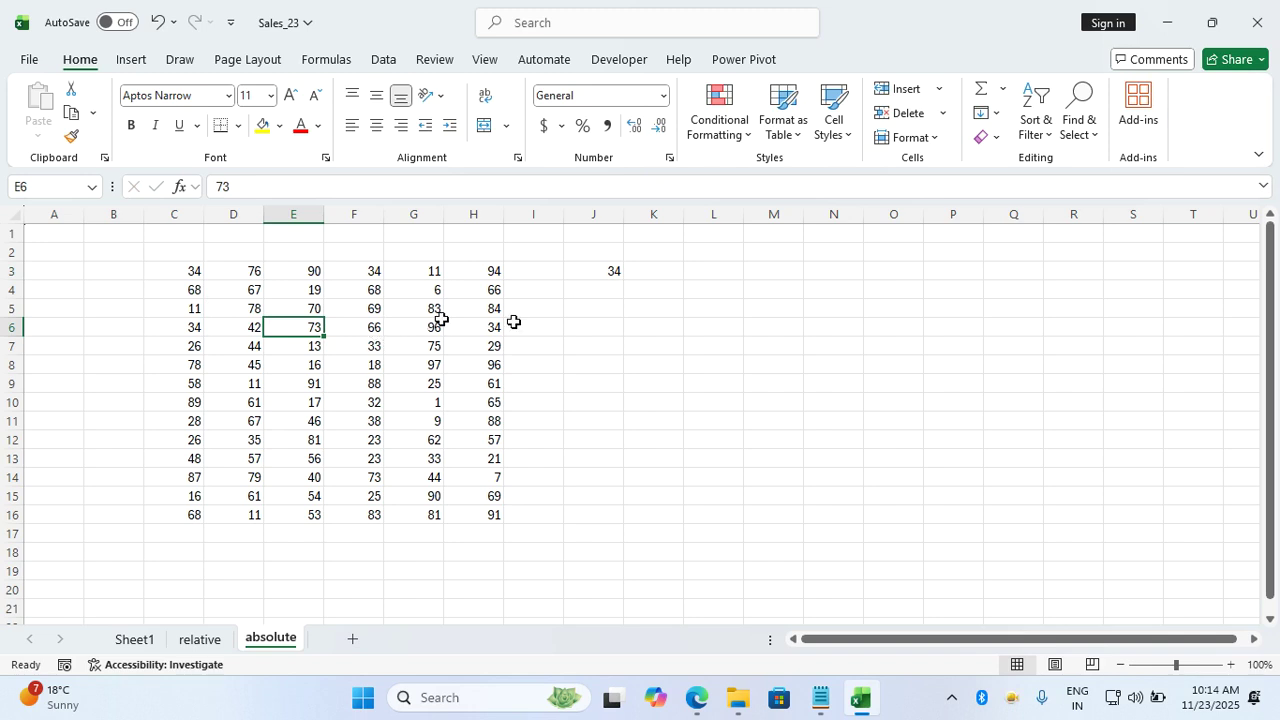
# Copy the absolute reference from J3 and paste it into J5, L3 and L5
pyautogui.click(618, 275)
pyautogui.hotkey('ctrl', 'c')
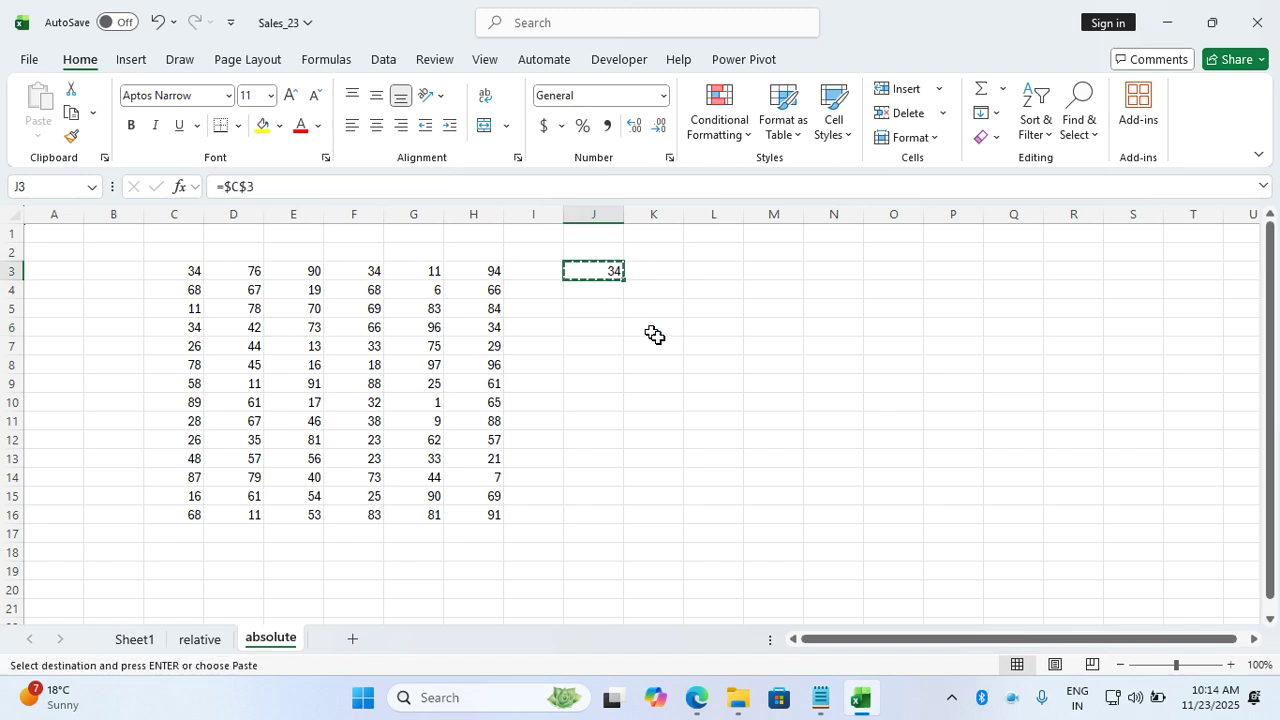
pyautogui.click(613, 311)
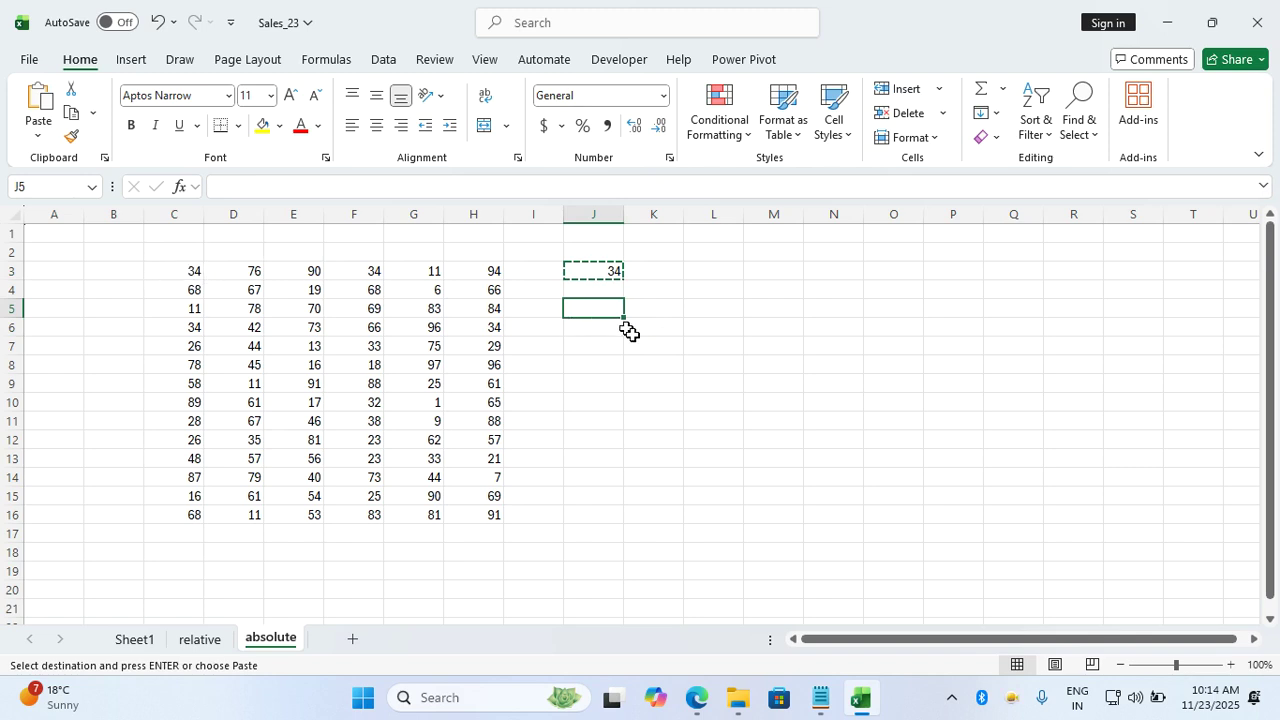
pyautogui.hotkey('ctrl', 'v')
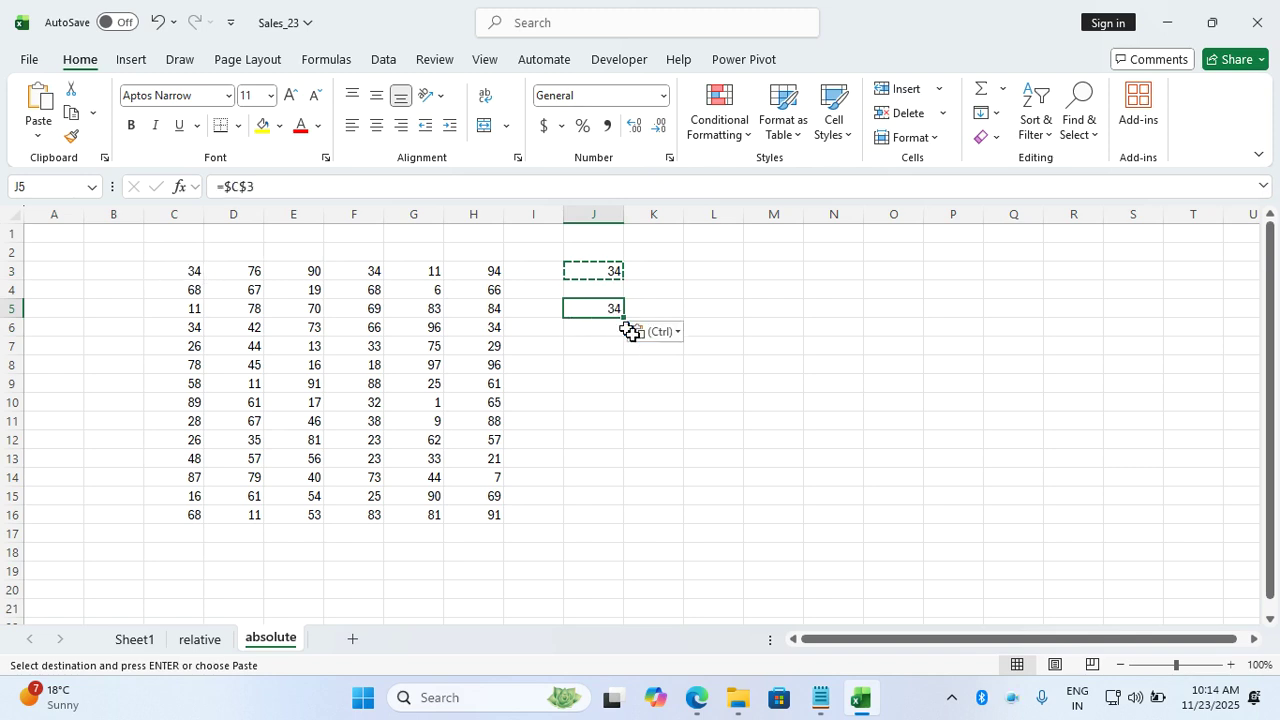
pyautogui.click(615, 280)
pyautogui.hotkey('ctrl', 'v')
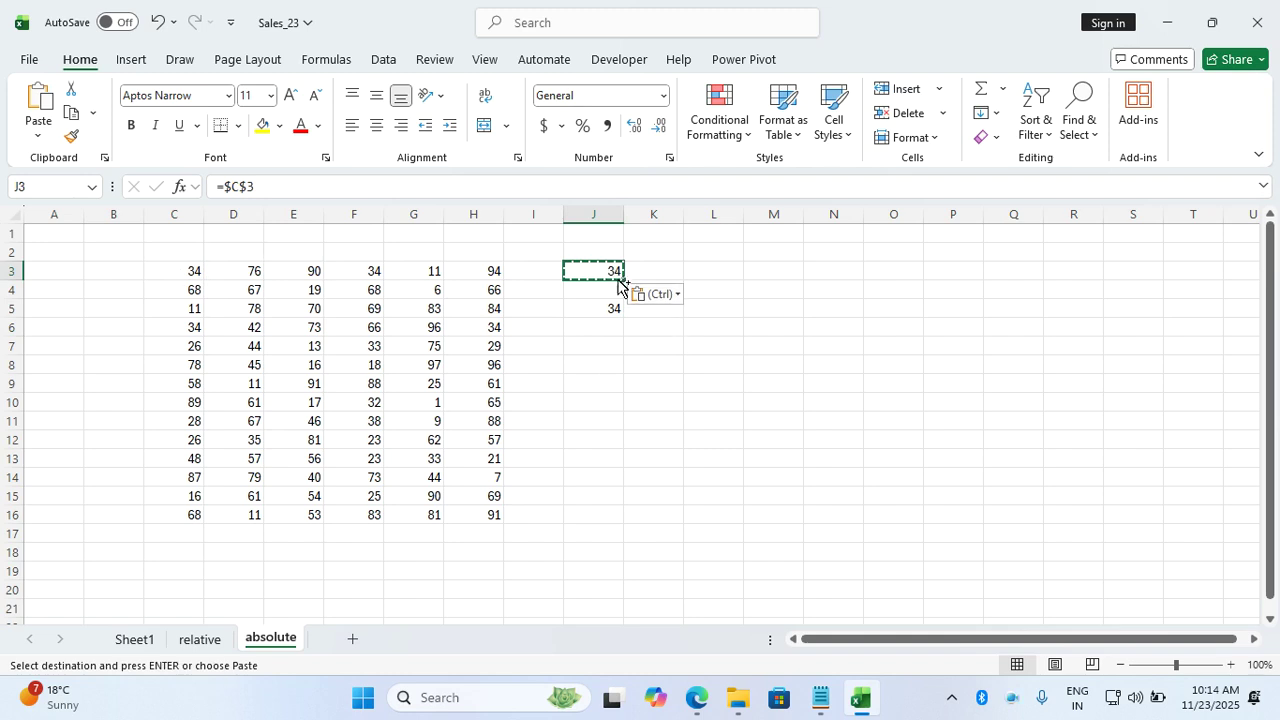
pyautogui.press('ctrl')
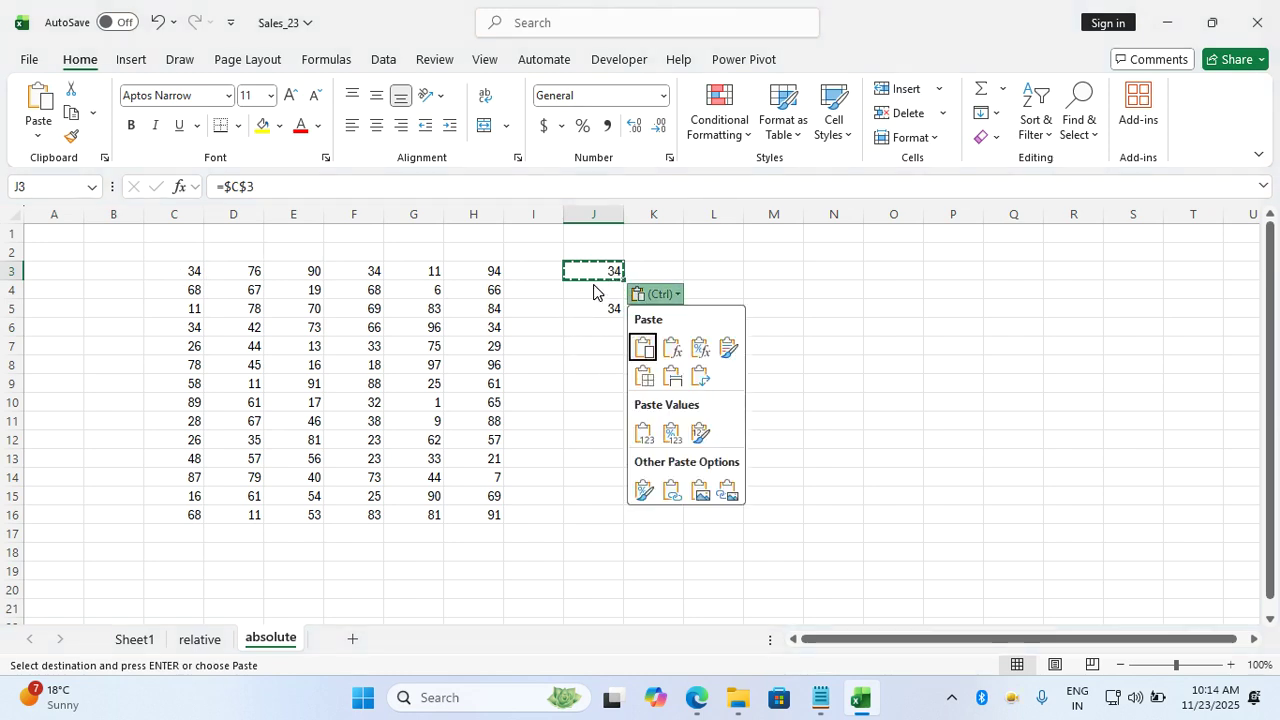
pyautogui.click(737, 269)
pyautogui.click(740, 275)
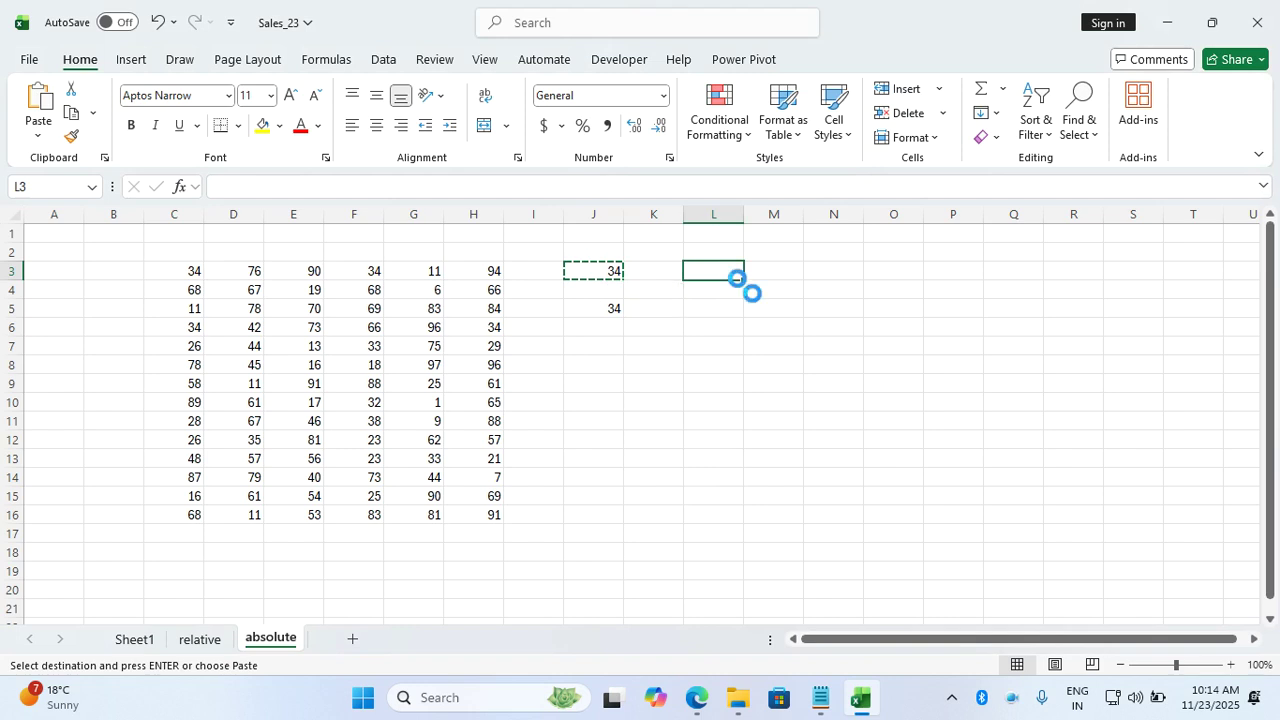
pyautogui.hotkey('ctrl', 'v')
pyautogui.click(604, 273)
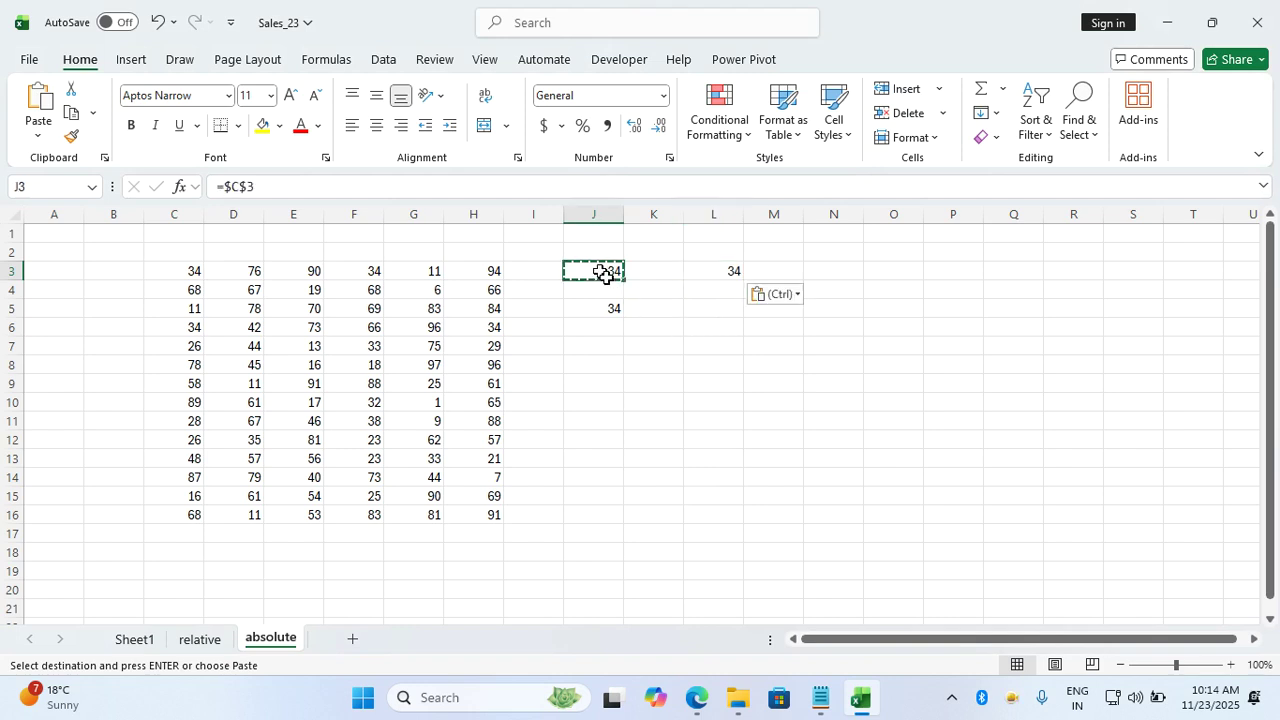
pyautogui.click(694, 310)
pyautogui.hotkey('ctrl', 'v')
# Fill the absolute reference from J3 across the range J3:M16
pyautogui.click(609, 272)
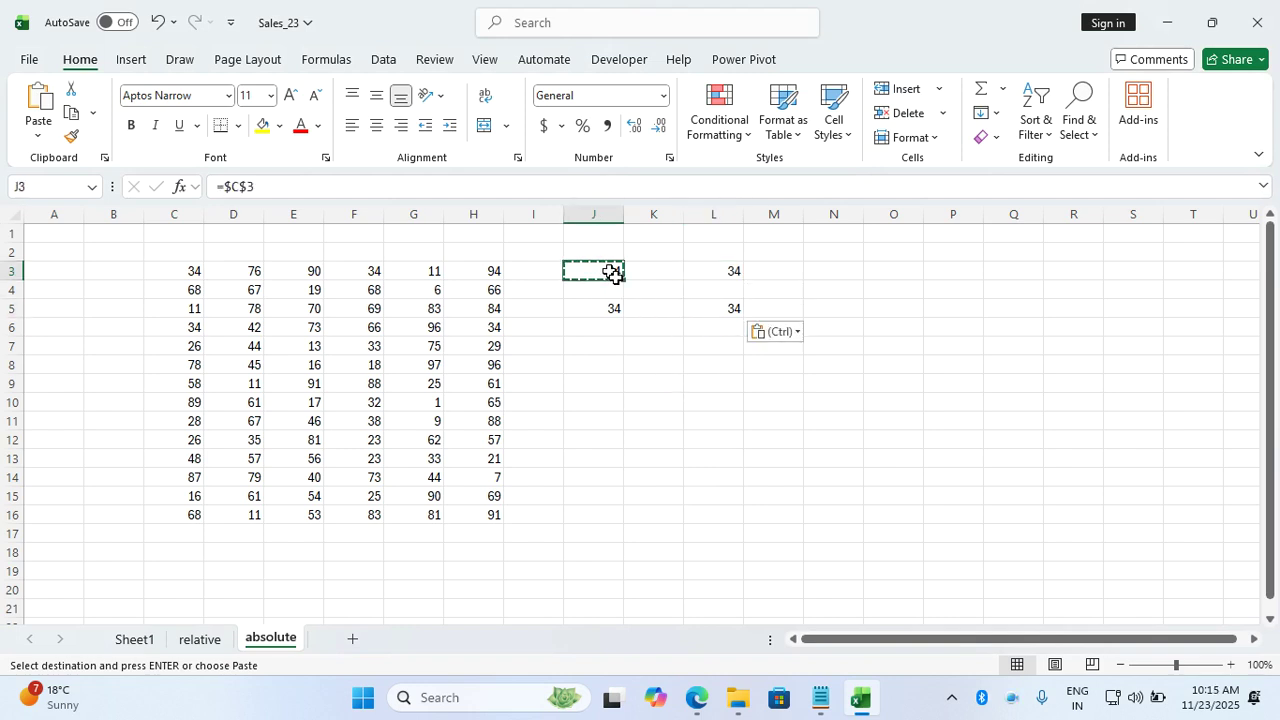
pyautogui.moveTo(623, 280); pyautogui.dragTo(798, 522)
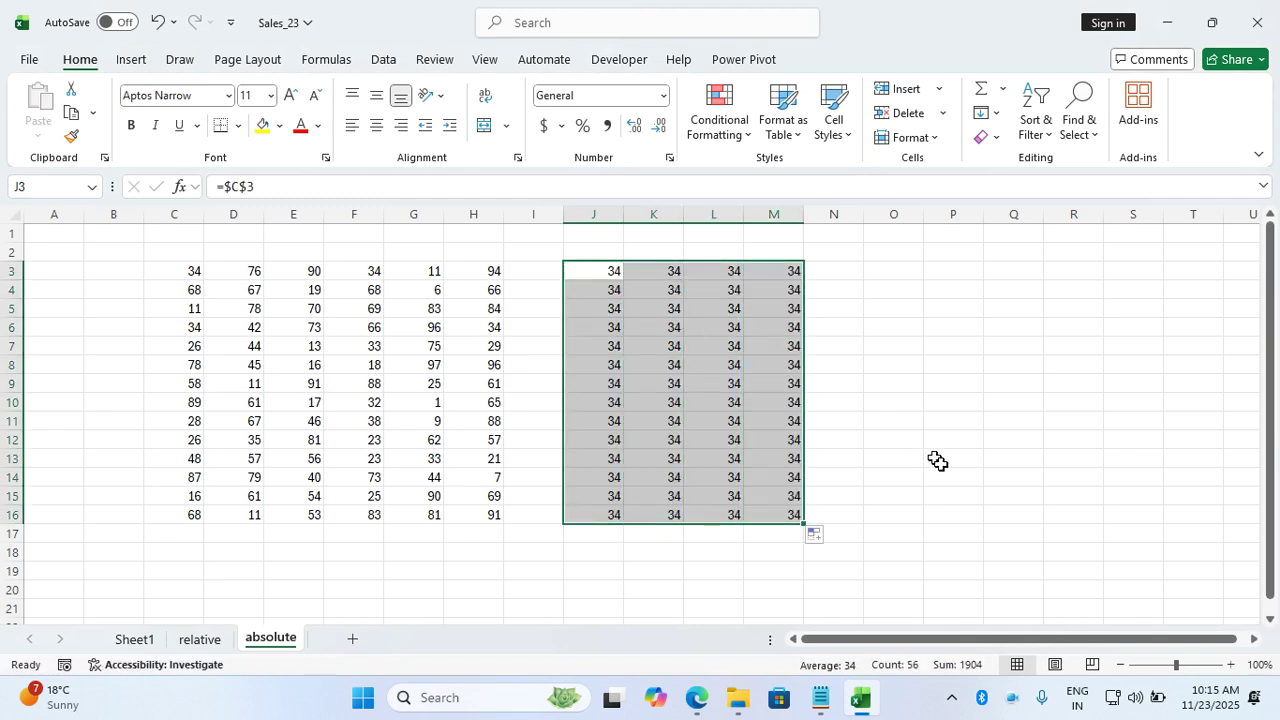
pyautogui.click(925, 430)
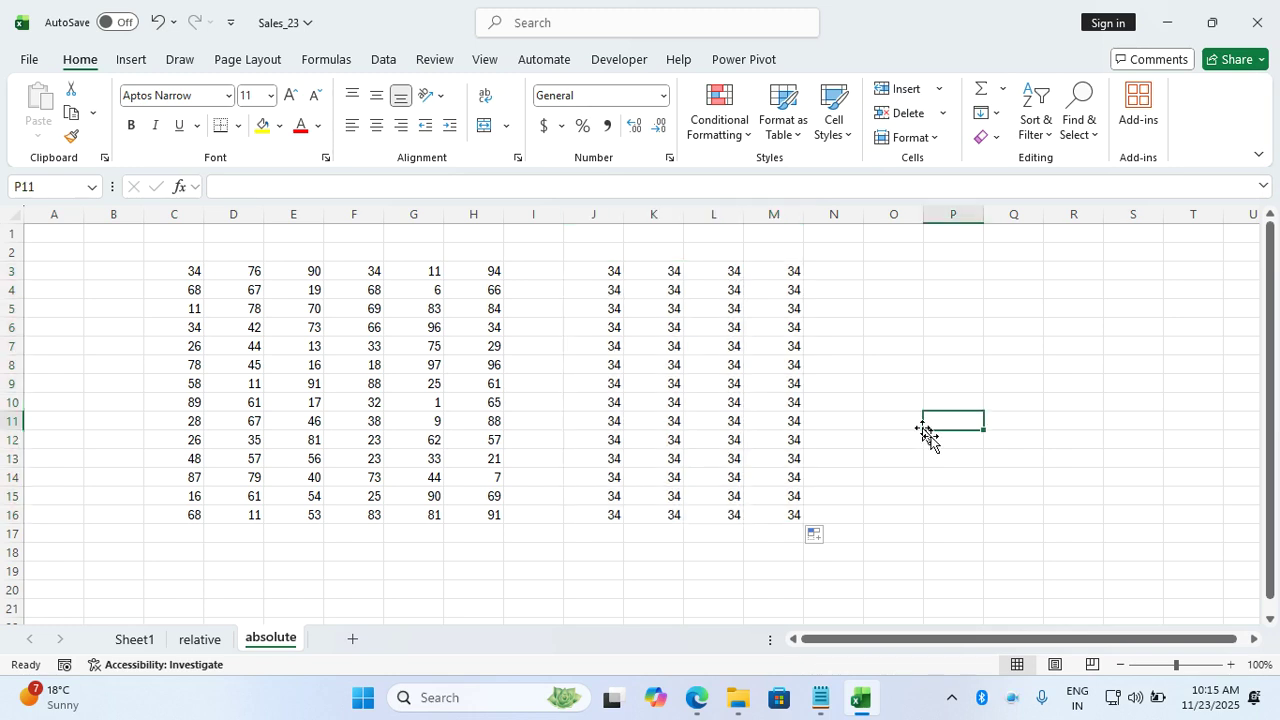
# Check the mixed reference heading in Notepad, return to Excel, and duplicate the absolute sheet after itself with the name Mixed
pyautogui.hotkey('alt', 'Tab')
pyautogui.scroll(-2, 567, 448)
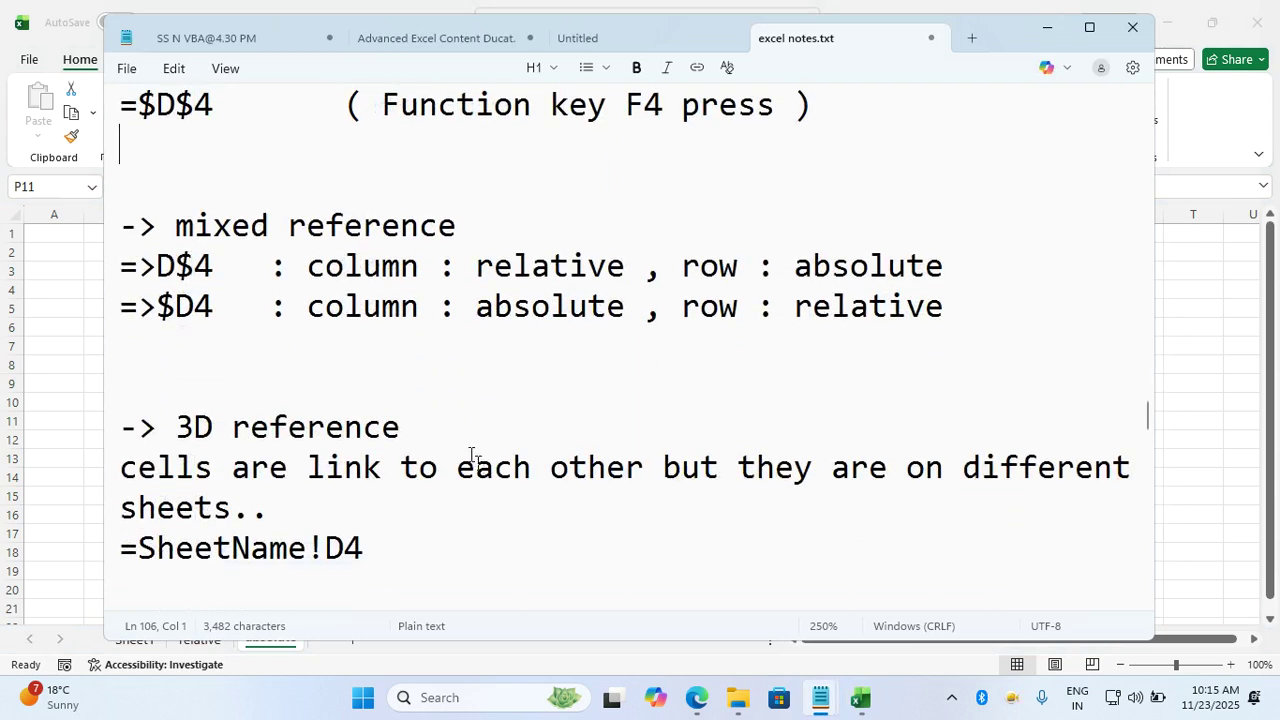
pyautogui.moveTo(157, 226); pyautogui.dragTo(530, 233)
pyautogui.hotkey('alt', 'Tab')
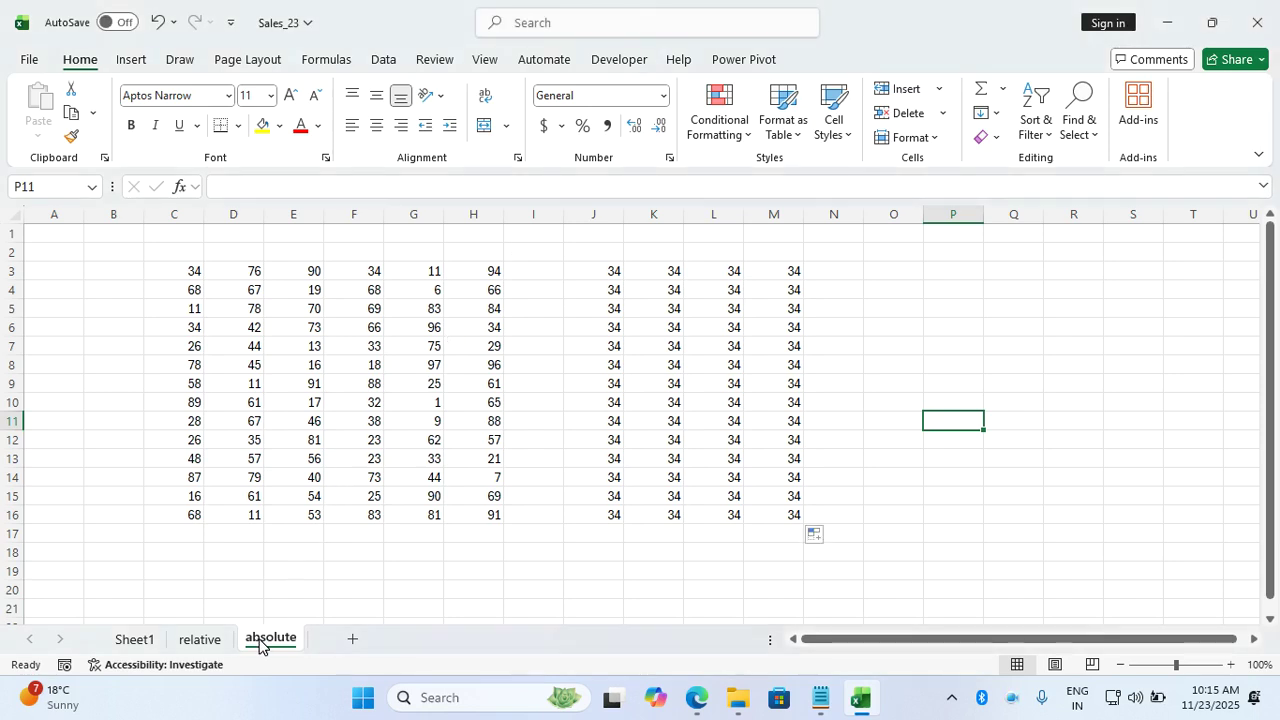
pyautogui.moveTo(263, 640); pyautogui.dragTo(340, 632)
pyautogui.doubleClick(340, 637)
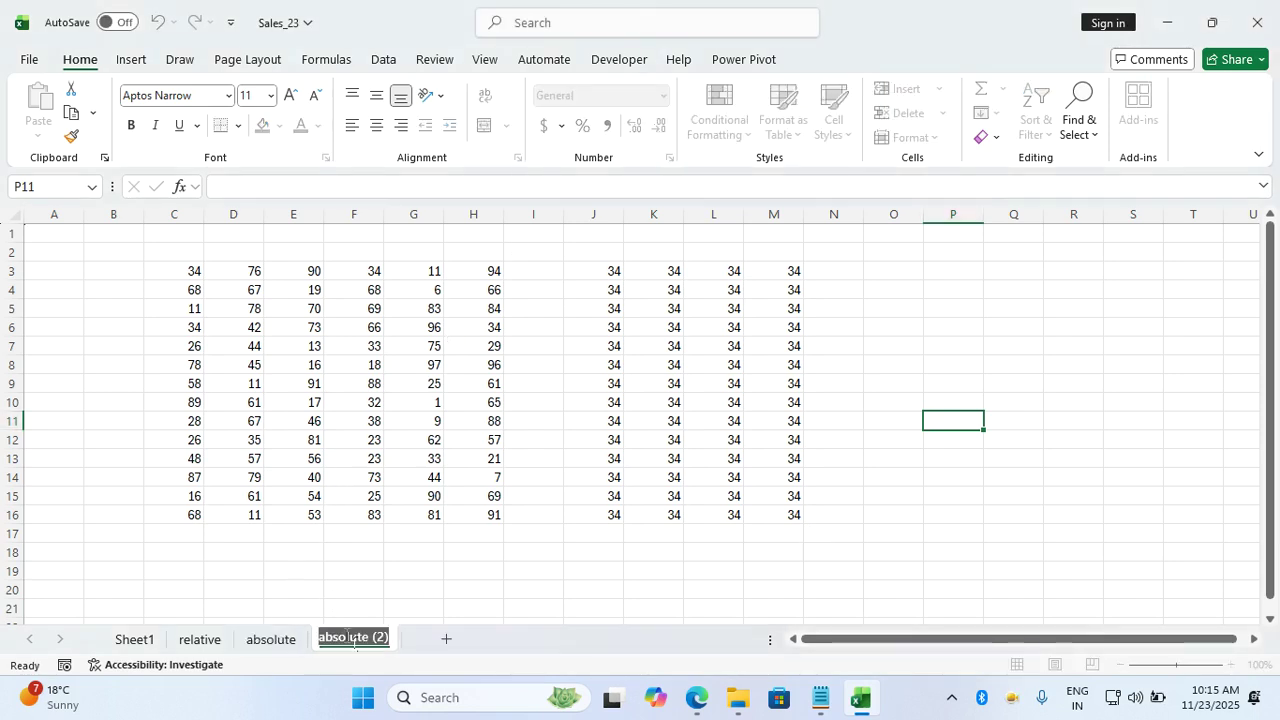
pyautogui.write('Mixed')
pyautogui.press('Return')
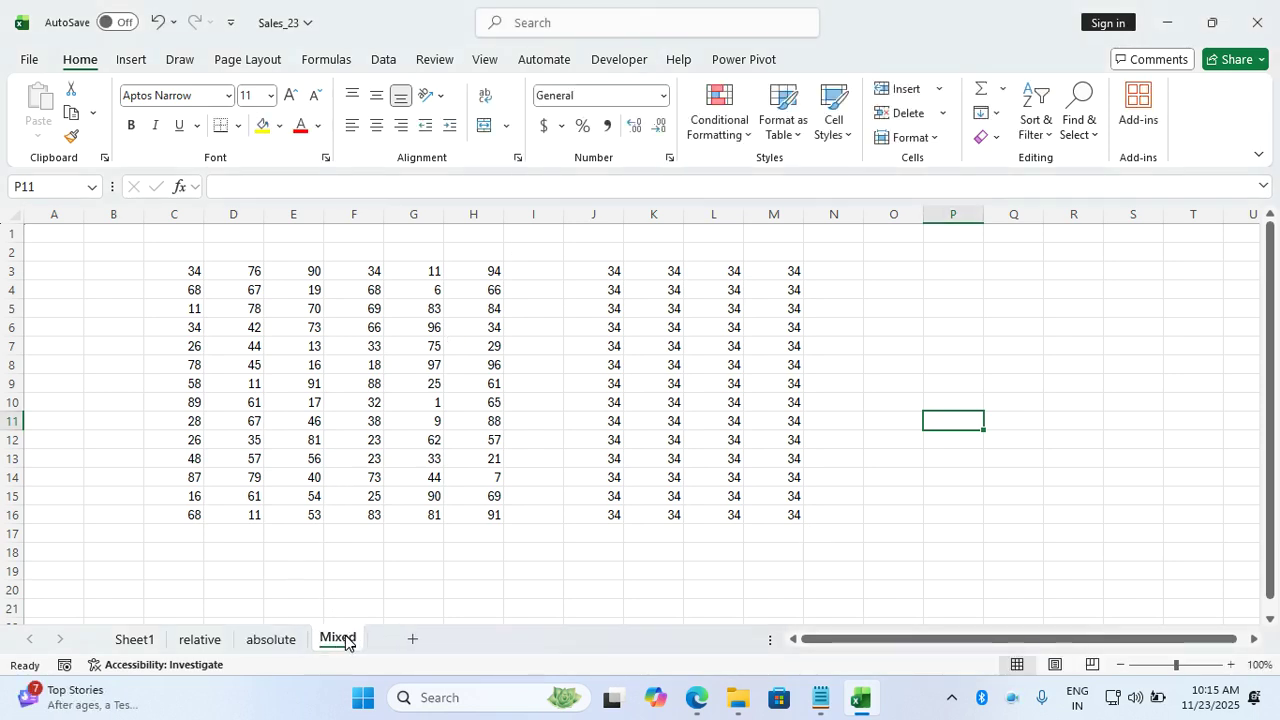
# Switch to Notepad, examine the mixed reference forms D$4 and $D4 in excel notes.txt, and return to the Excel workbook
pyautogui.hotkey('alt', 'Tab')
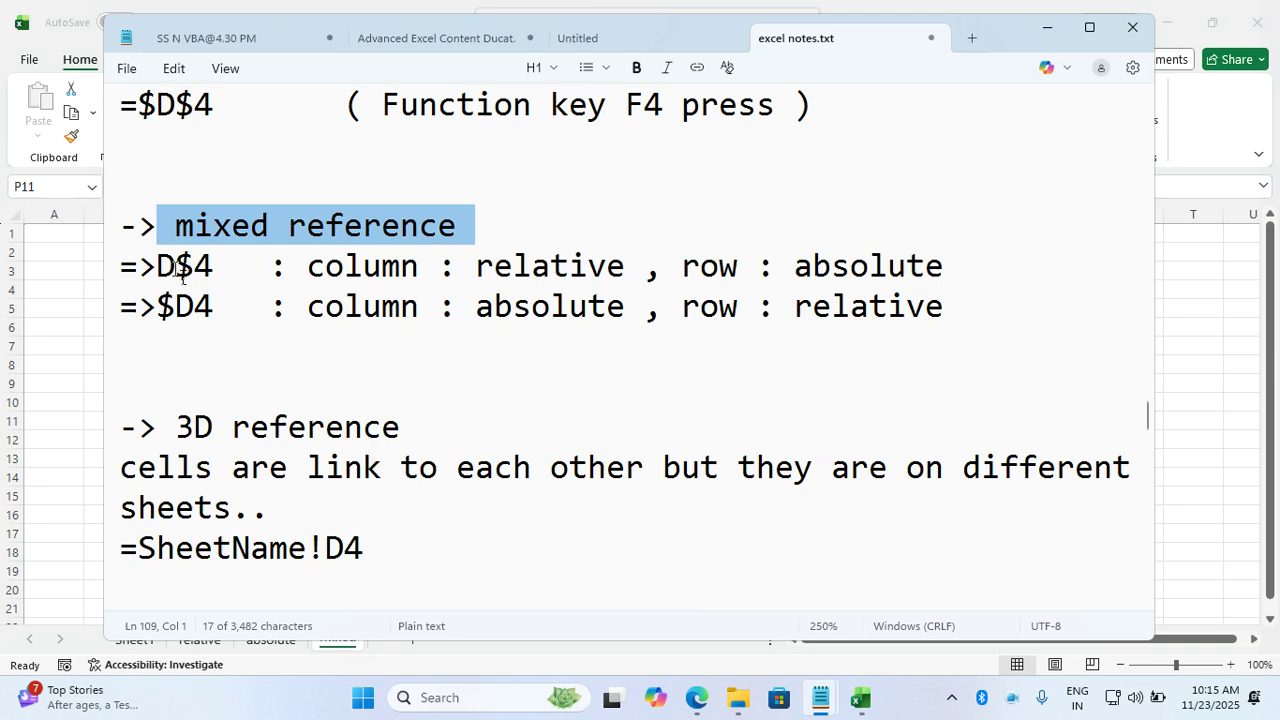
pyautogui.moveTo(166, 270); pyautogui.dragTo(218, 270)
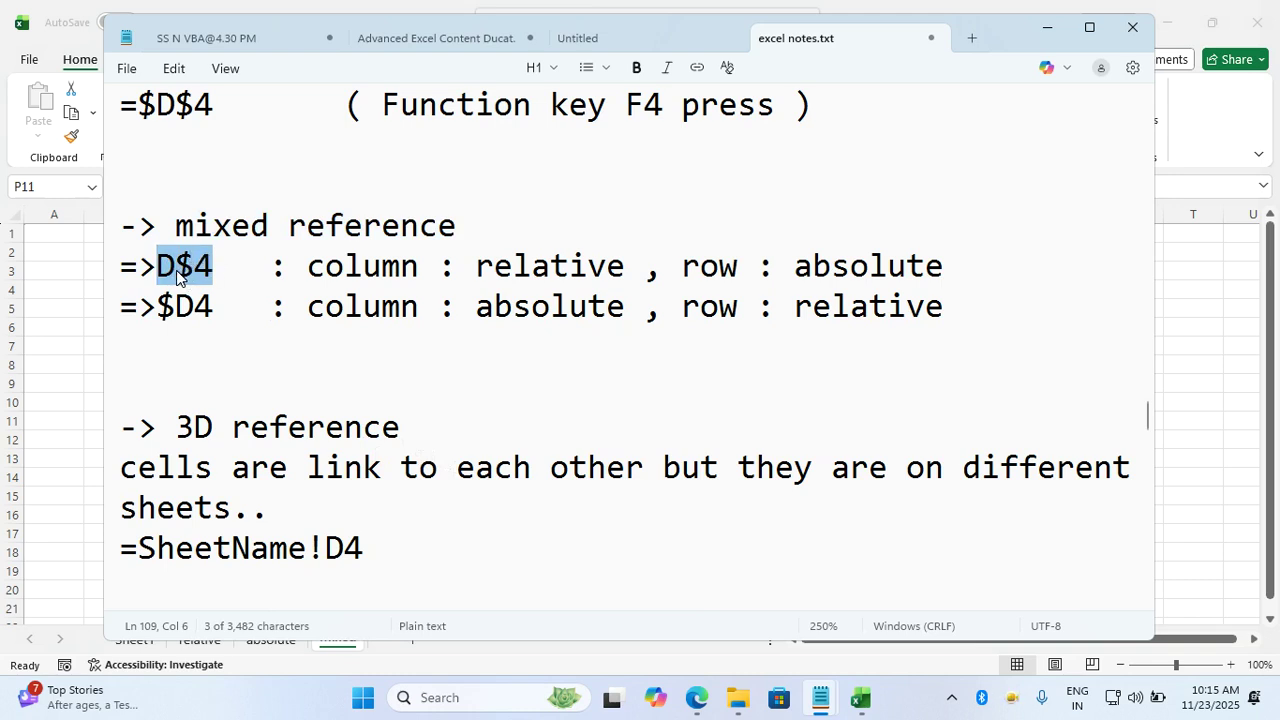
pyautogui.click(179, 270)
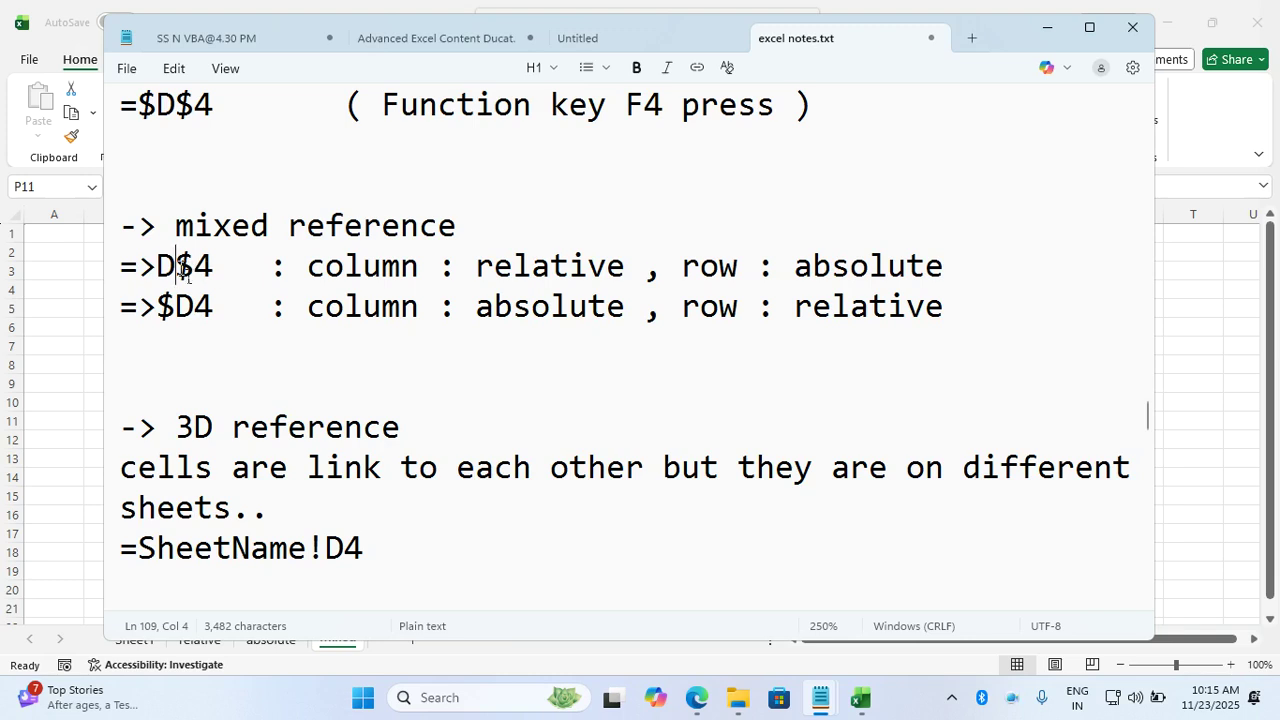
pyautogui.moveTo(181, 270); pyautogui.dragTo(222, 272)
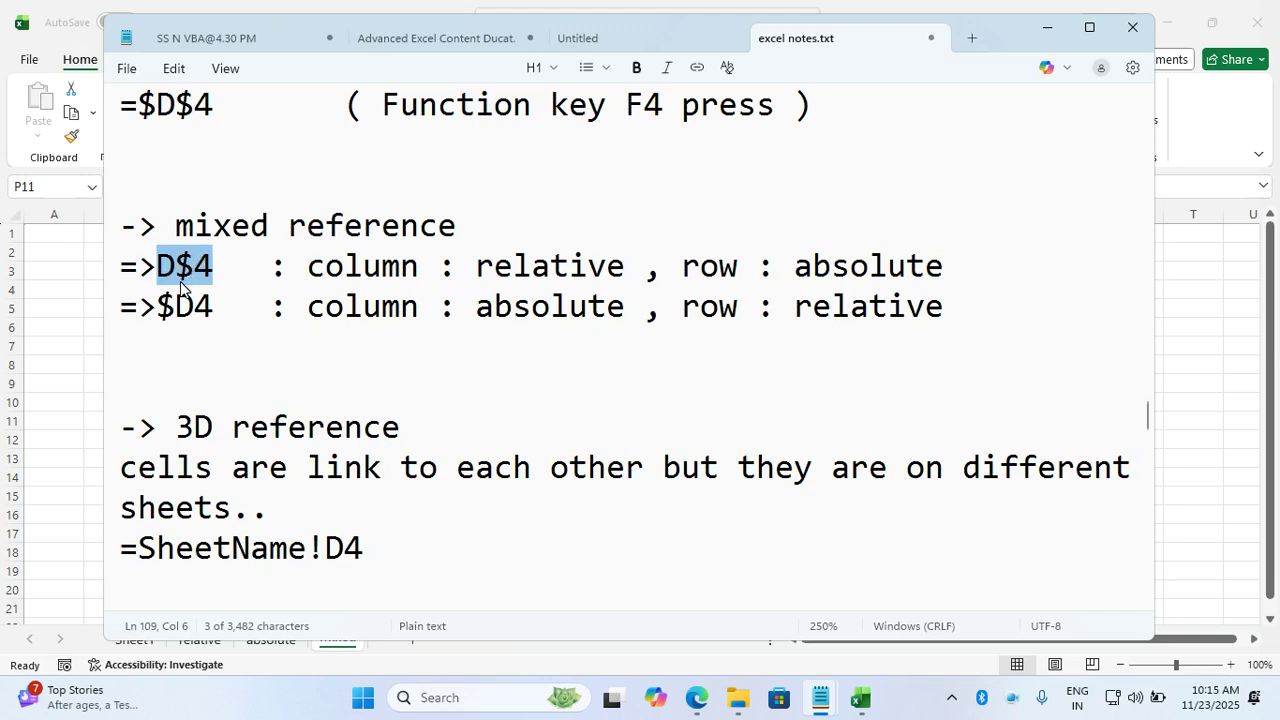
pyautogui.moveTo(157, 303); pyautogui.dragTo(223, 301)
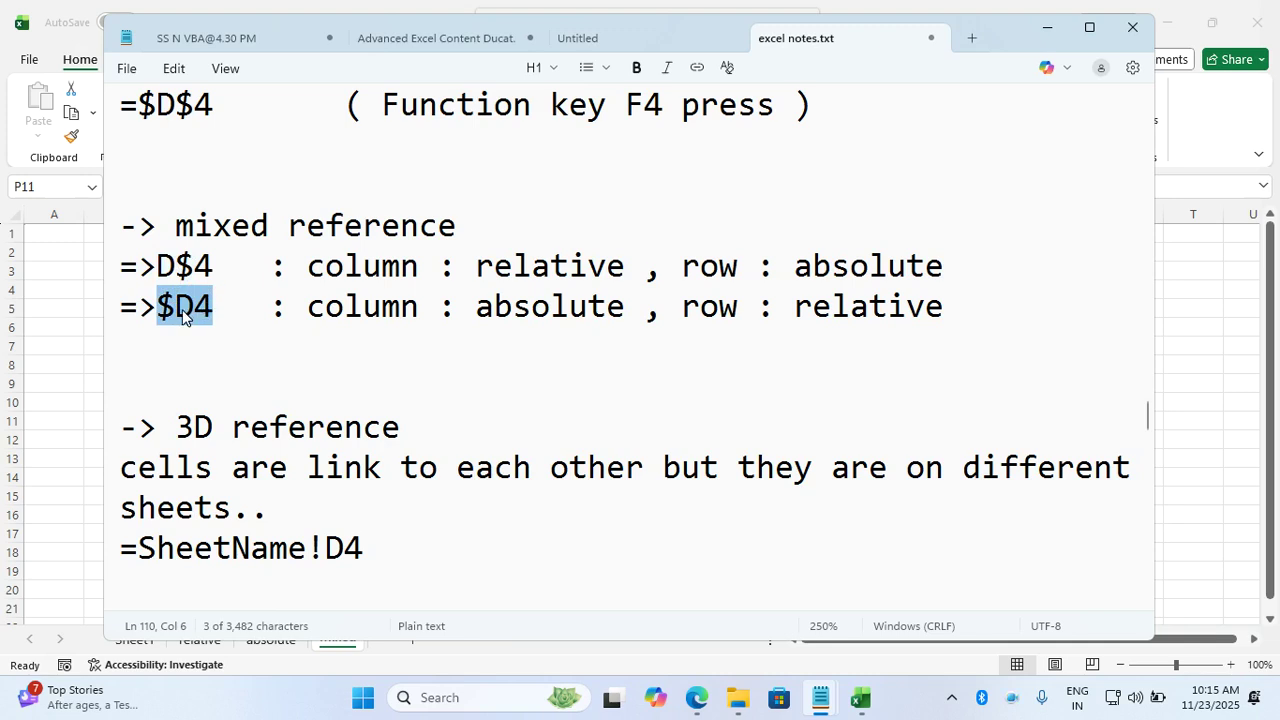
pyautogui.click(1052, 36)
# Replace the contents of J3:M16 with the mixed reference =C$3, entered in J3 and filled across J3:N16
pyautogui.moveTo(609, 279); pyautogui.dragTo(783, 511)
pyautogui.press('Delete')
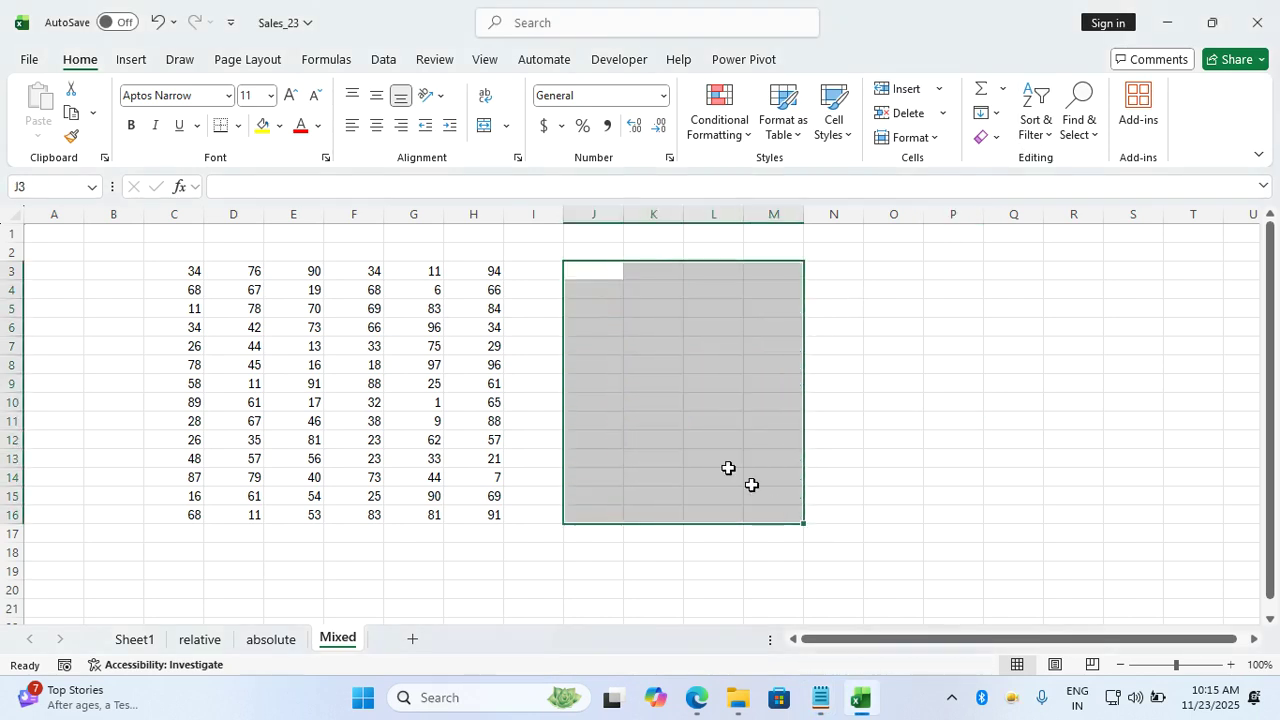
pyautogui.click(590, 276)
pyautogui.write('=')
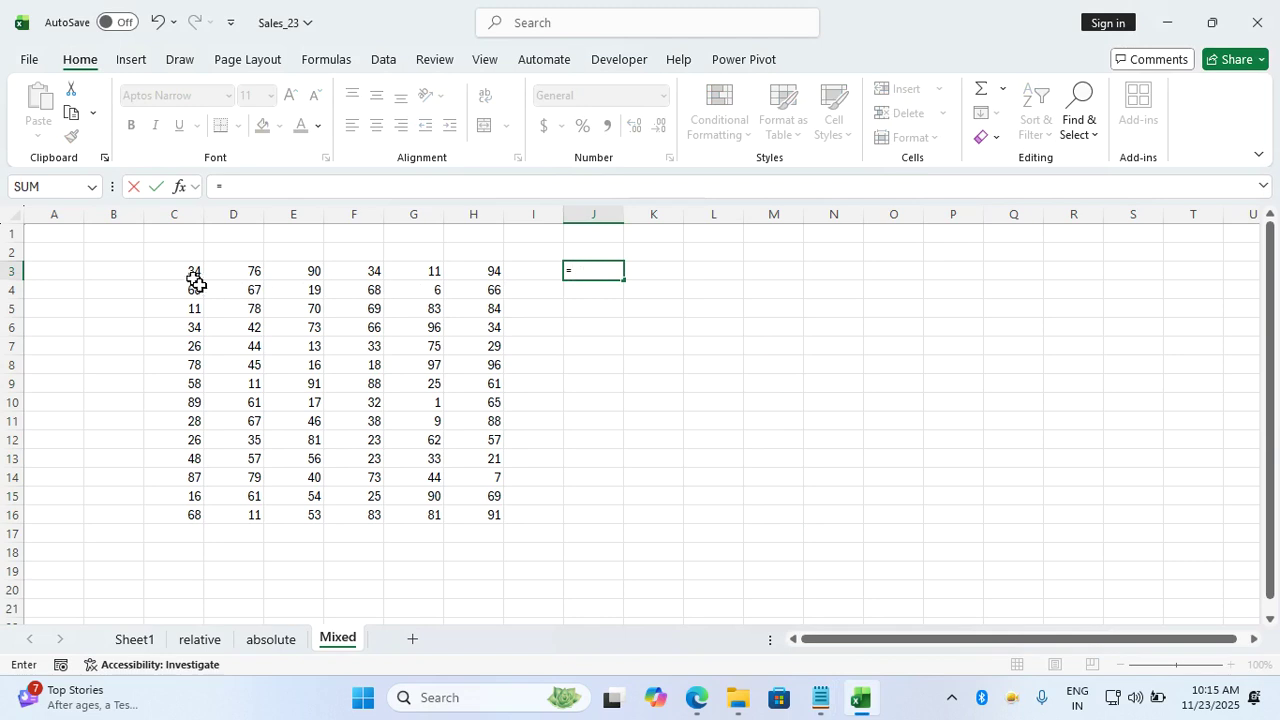
pyautogui.click(193, 279)
pyautogui.press('F4')
pyautogui.press('F4')
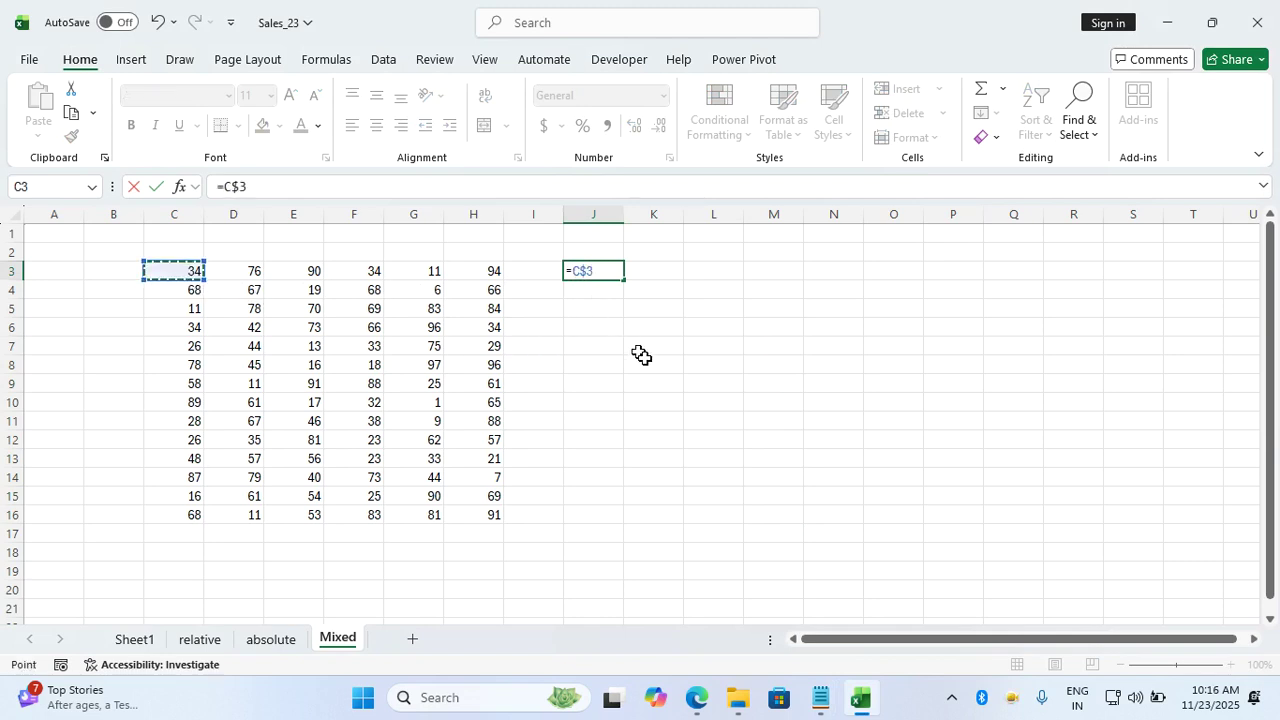
pyautogui.press('Return')
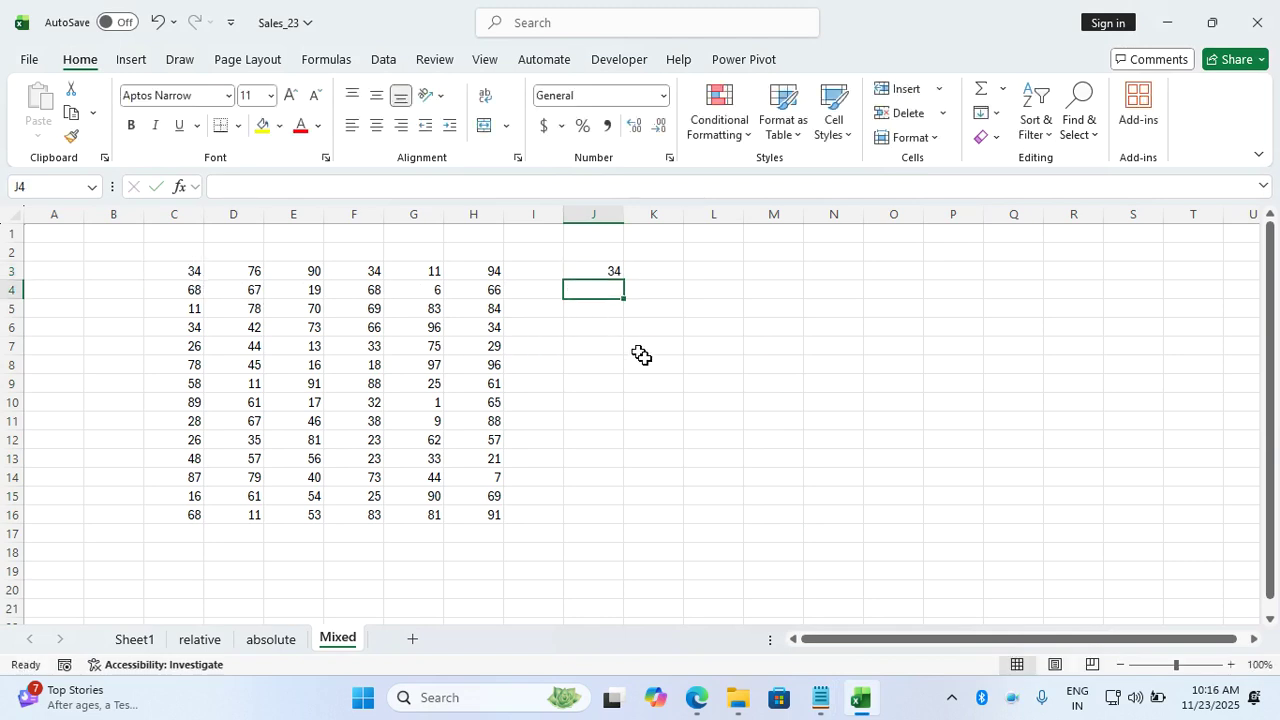
pyautogui.click(615, 272)
pyautogui.moveTo(630, 284); pyautogui.dragTo(632, 521)
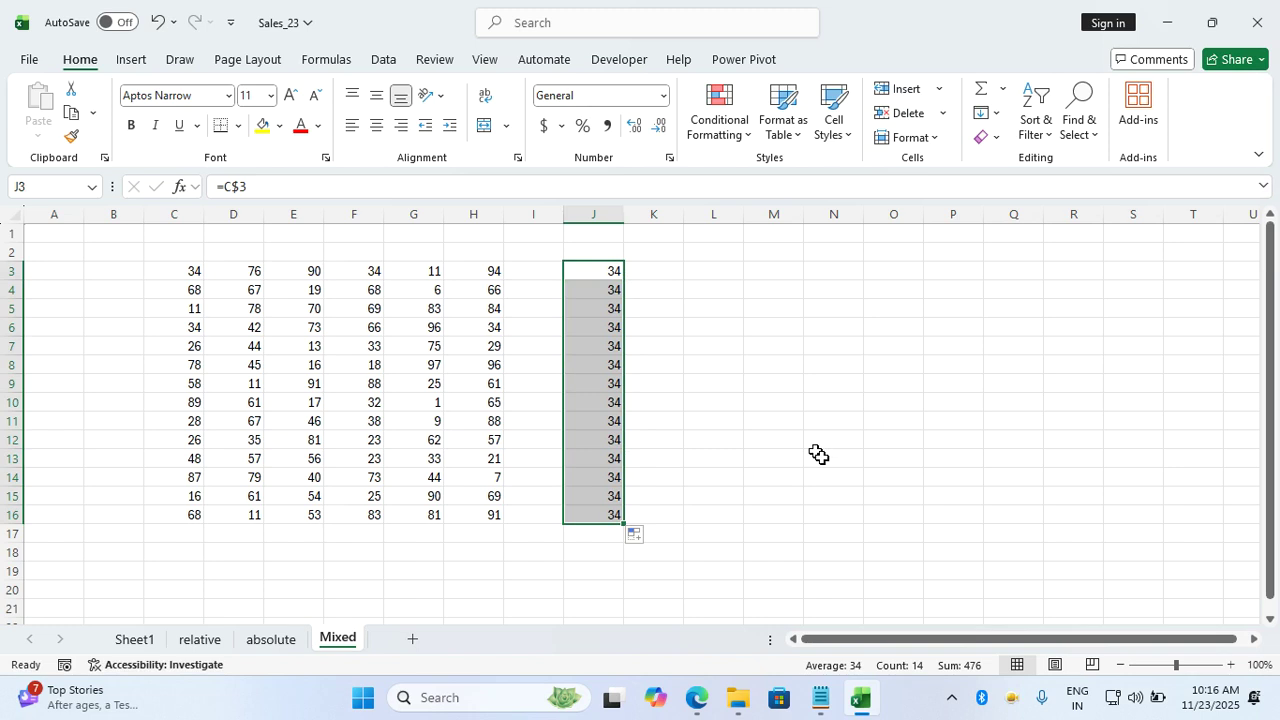
pyautogui.moveTo(633, 525); pyautogui.dragTo(852, 522)
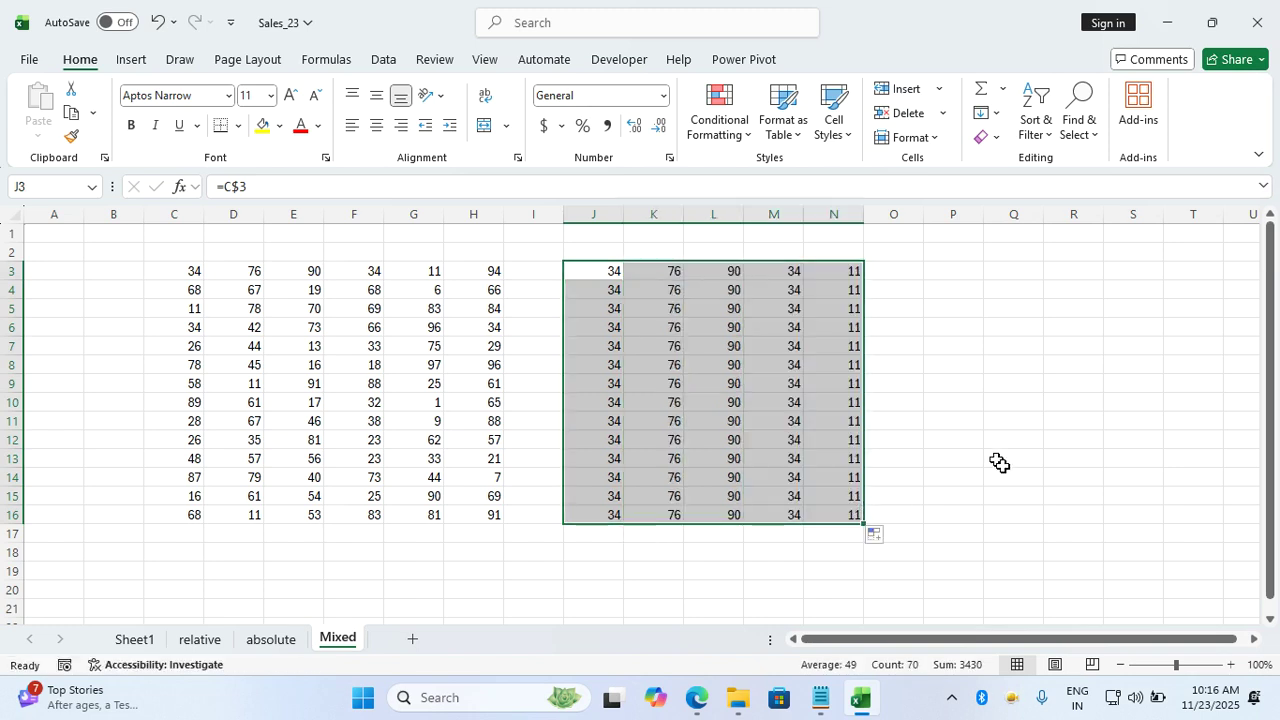
# Clear J3:N16 and refill the range with the mixed reference =$C3 entered in J3
pyautogui.press('Delete')
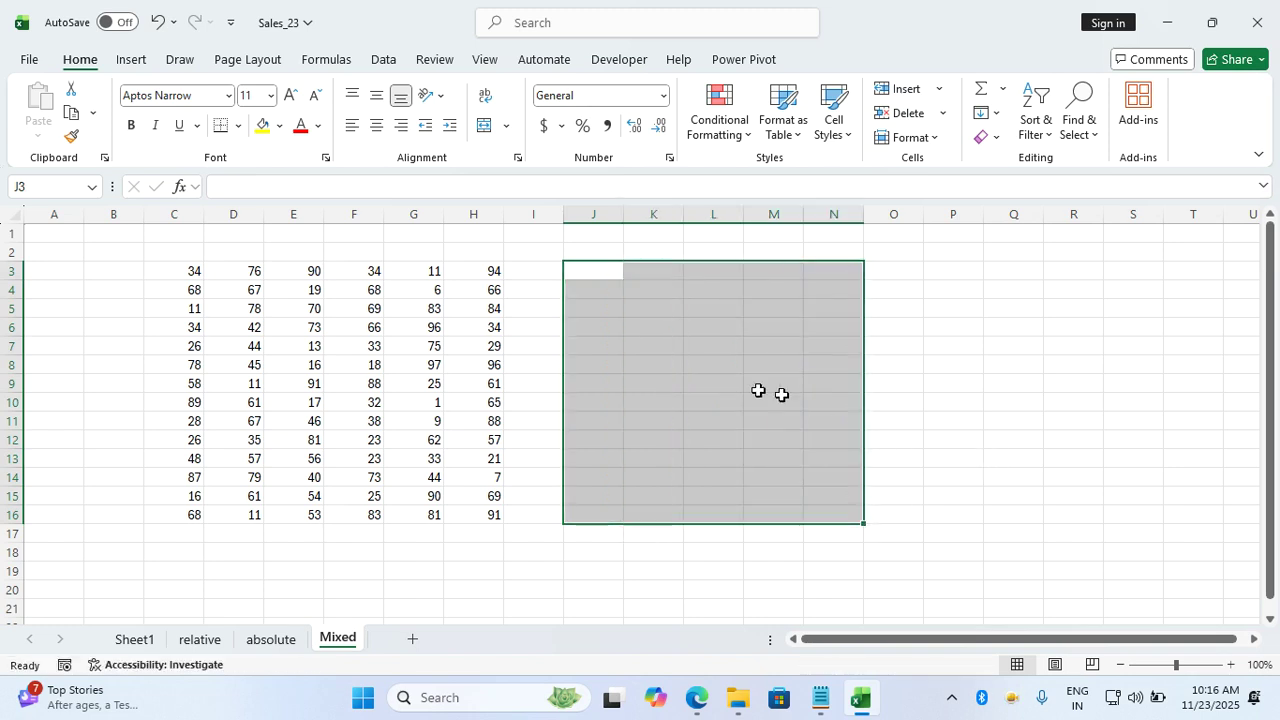
pyautogui.click(610, 271)
pyautogui.write('=')
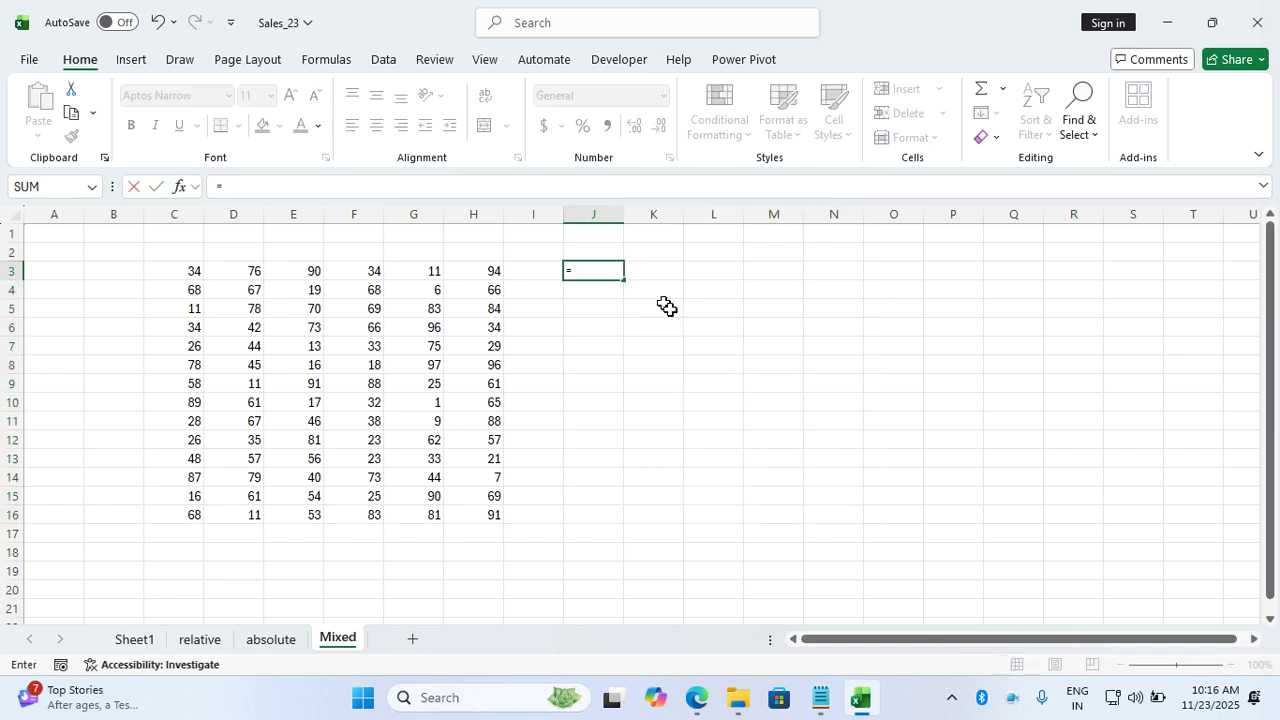
pyautogui.click(196, 271)
pyautogui.press('F4')
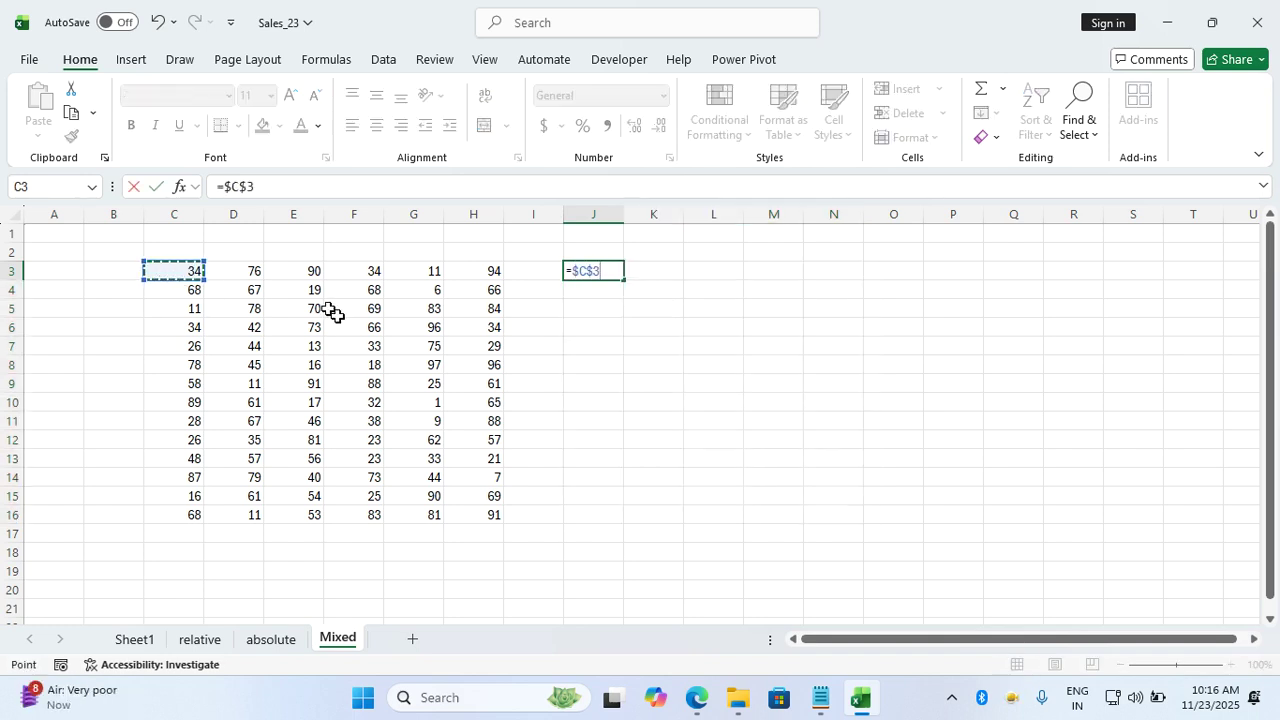
pyautogui.press('F4')
pyautogui.press('F4')
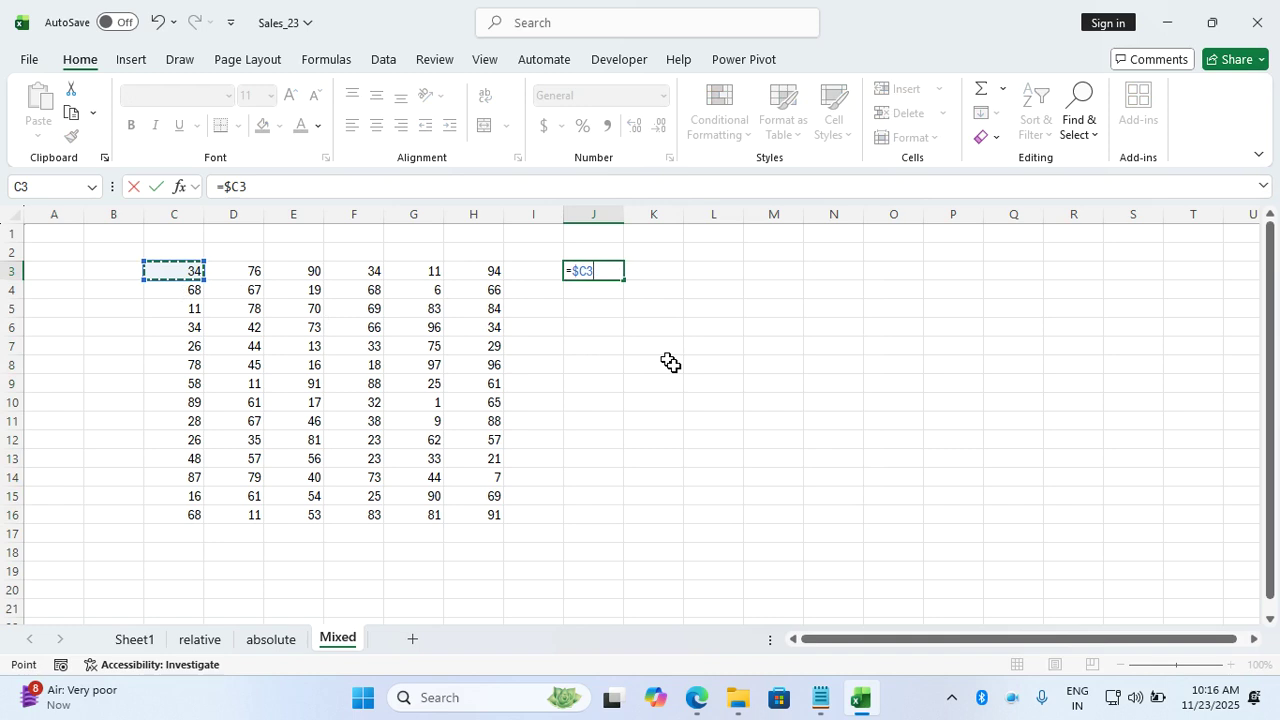
pyautogui.press('Return')
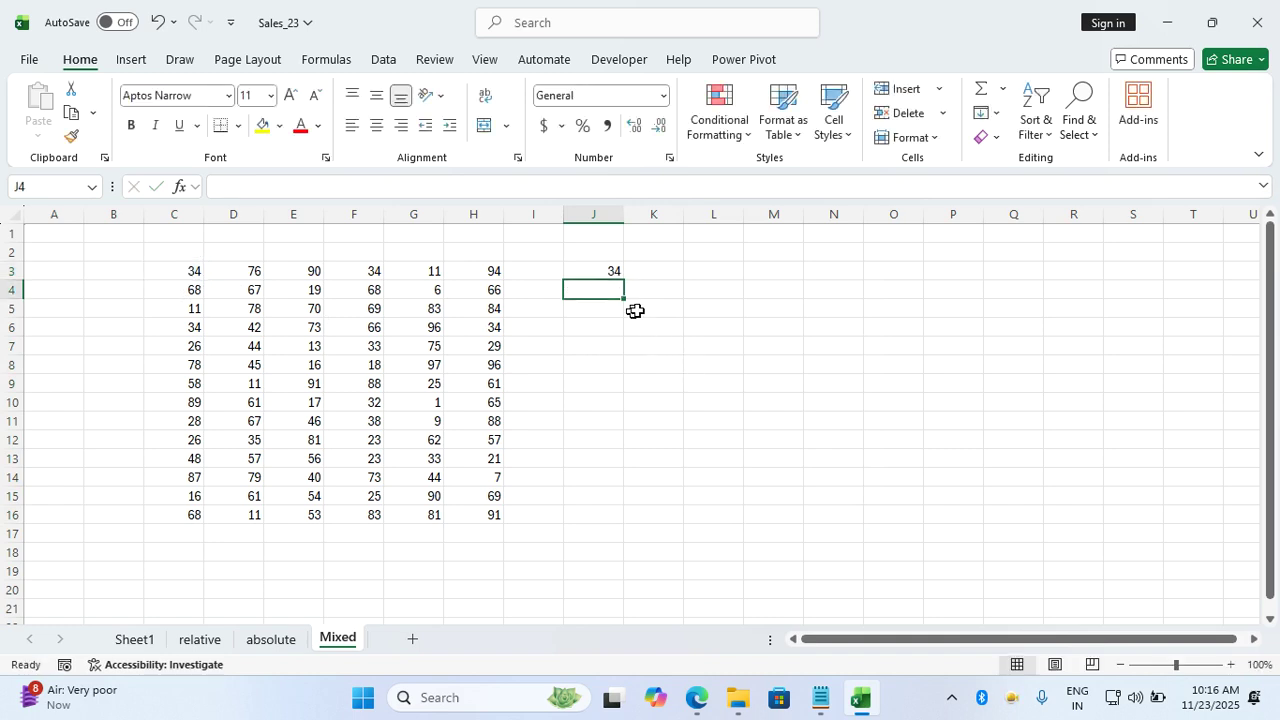
pyautogui.click(610, 272)
pyautogui.moveTo(627, 279); pyautogui.dragTo(864, 527)
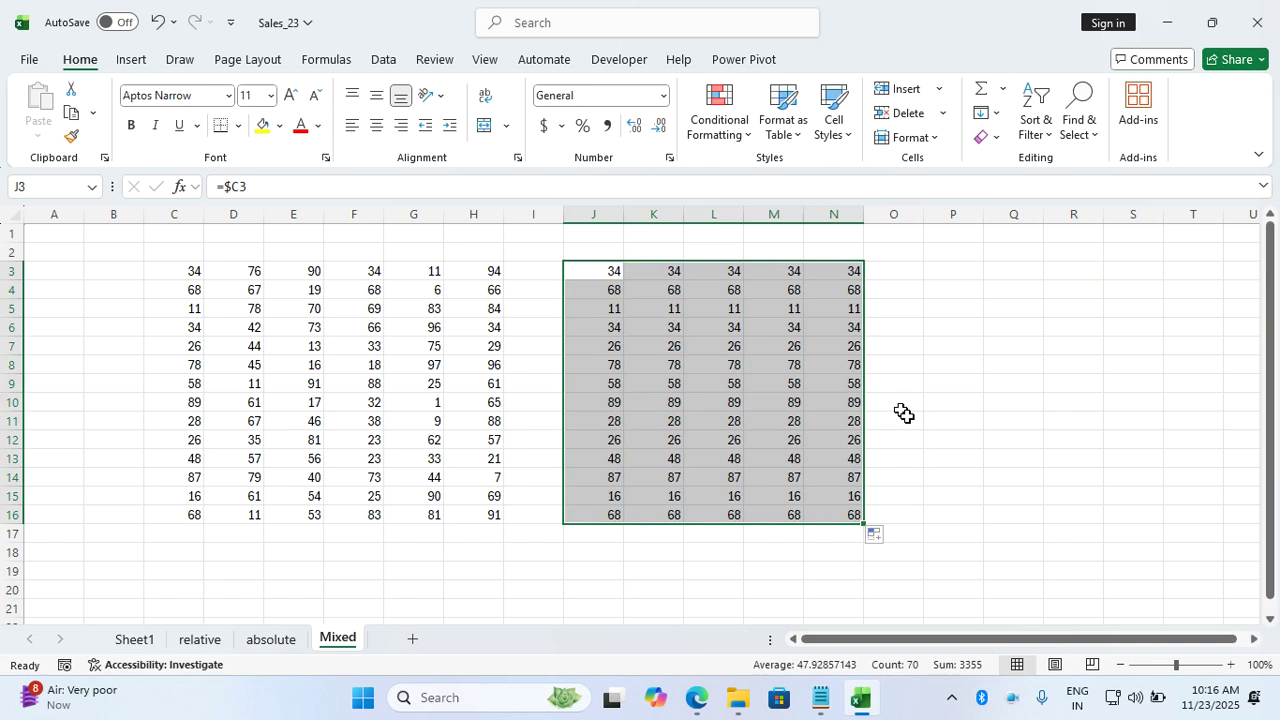
# Check the 3D reference heading in Notepad, return to Excel, and add a new sheet named 3D after Mixed
pyautogui.hotkey('alt', 'Tab')
pyautogui.click(604, 428)
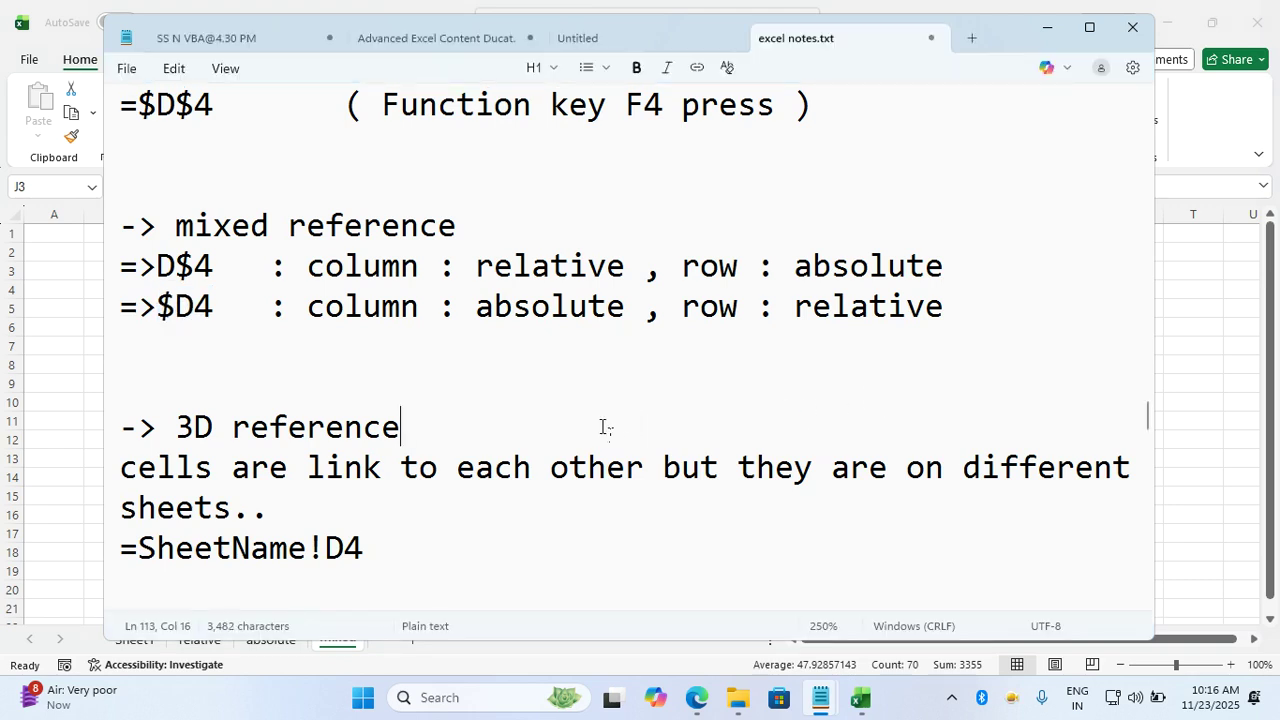
pyautogui.scroll(-2, 600, 428)
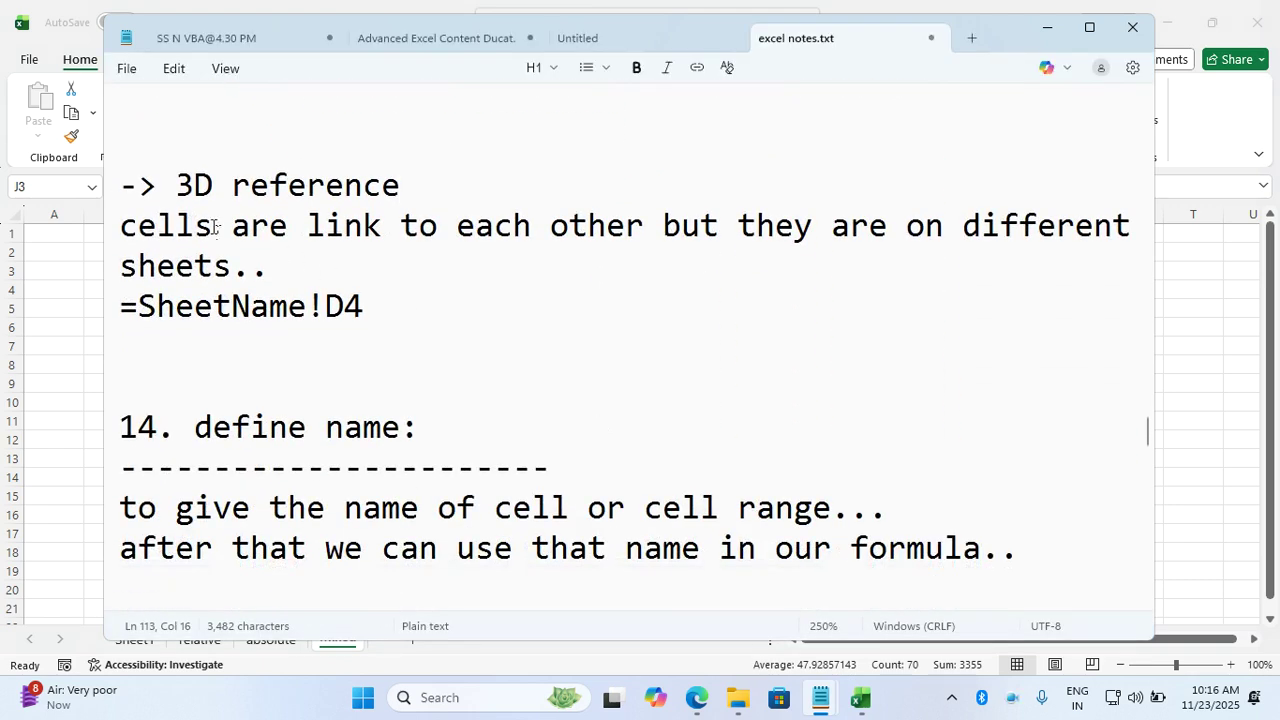
pyautogui.moveTo(120, 186); pyautogui.dragTo(412, 192)
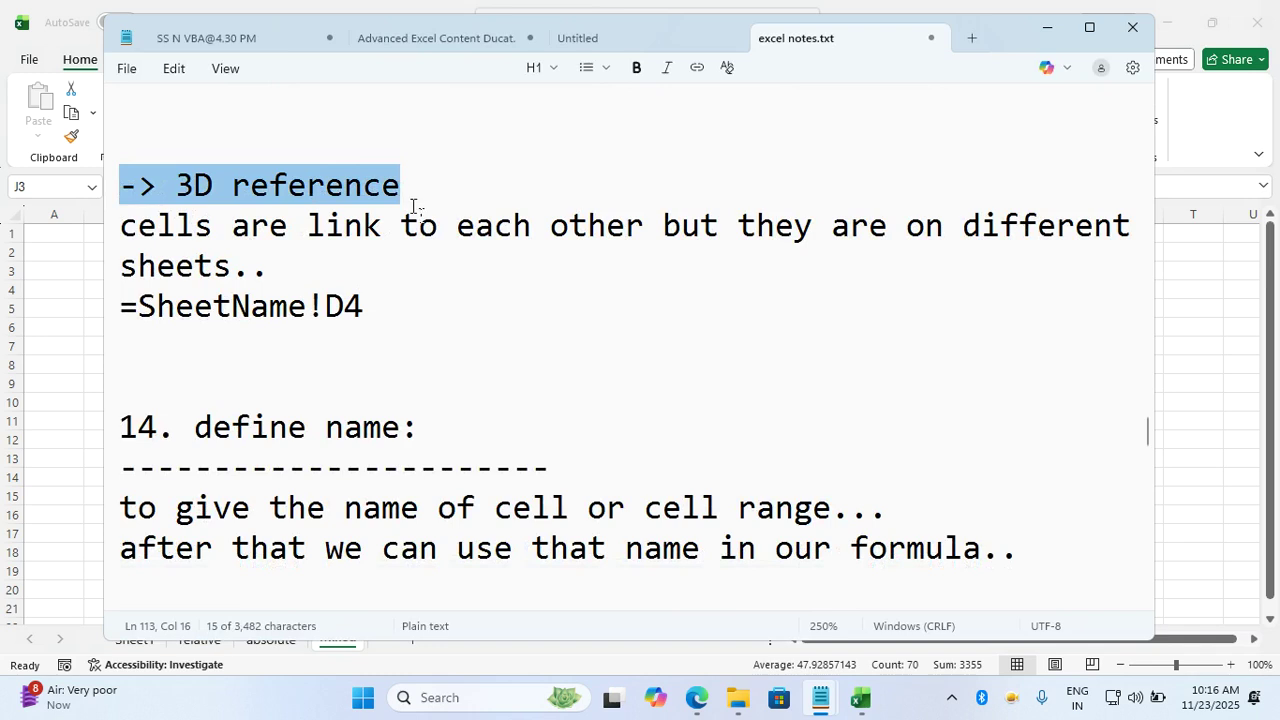
pyautogui.hotkey('alt', 'Tab')
pyautogui.click(403, 636)
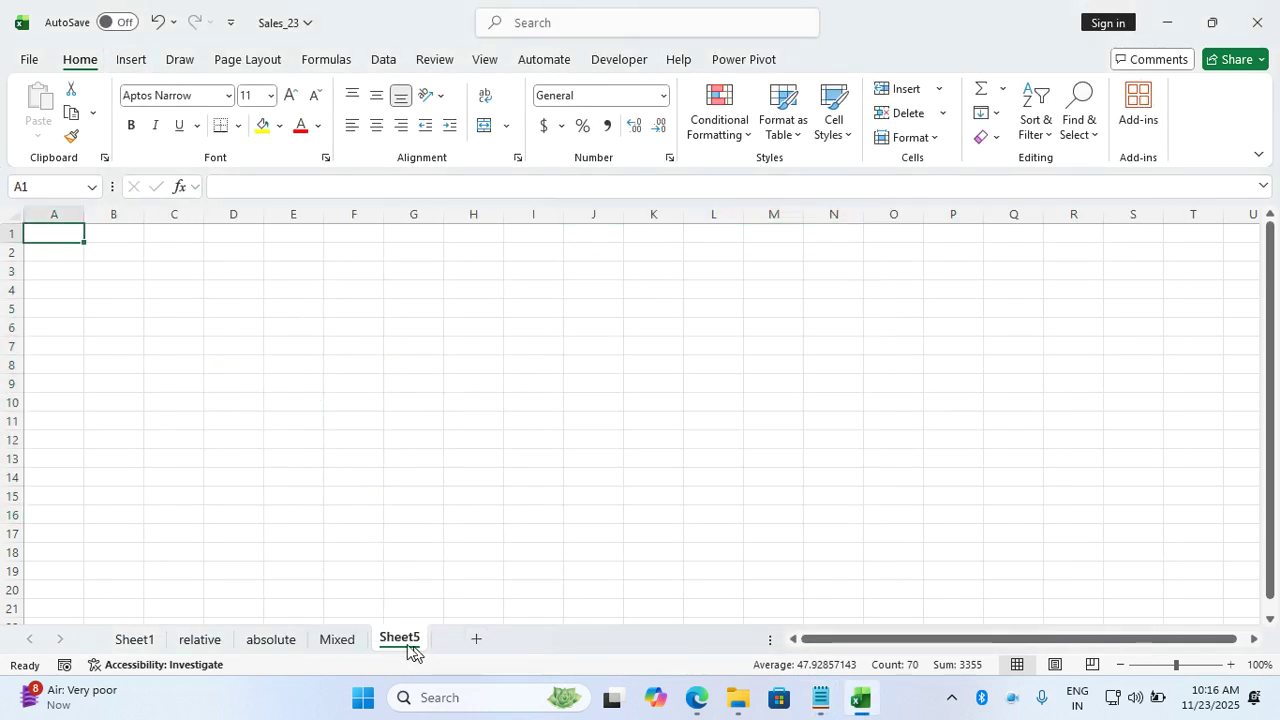
pyautogui.doubleClick(397, 638)
pyautogui.write('3')
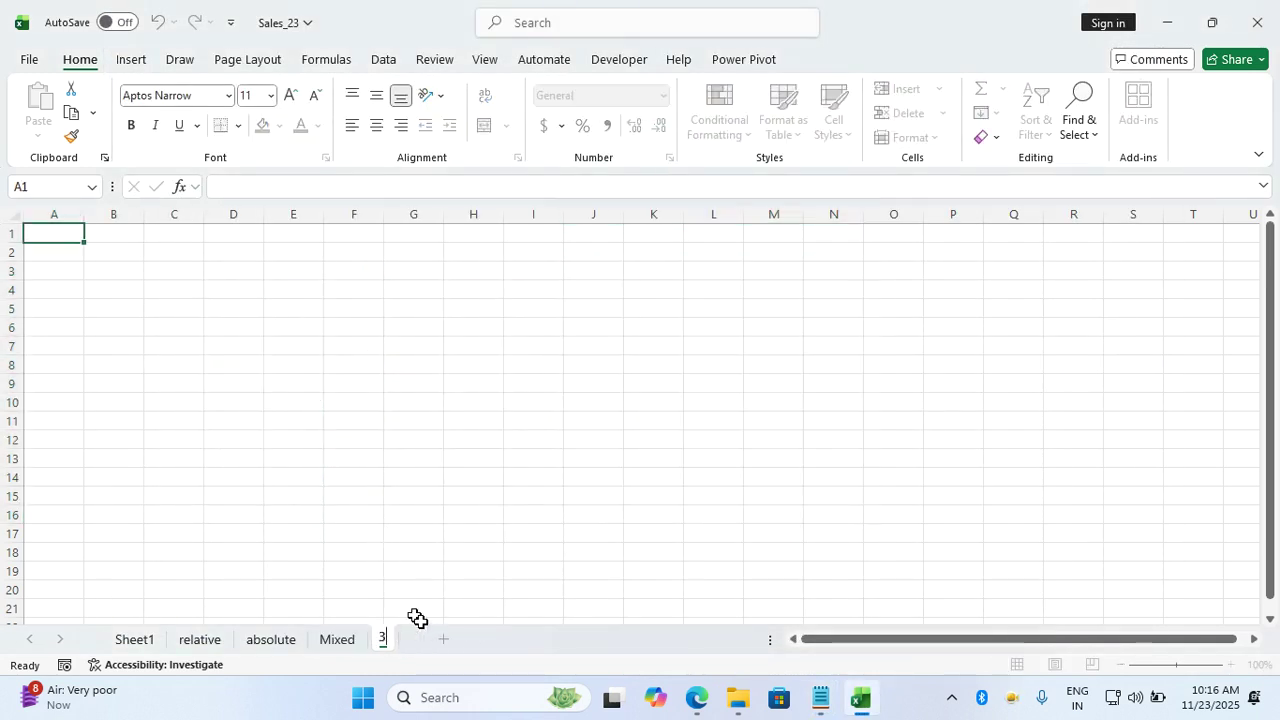
pyautogui.write('D')
pyautogui.press('Return')
# Switch to Notepad, examine the 3D reference definition and the =SheetName!D4 form in excel notes.txt, and return to Excel
pyautogui.hotkey('alt', 'Tab')
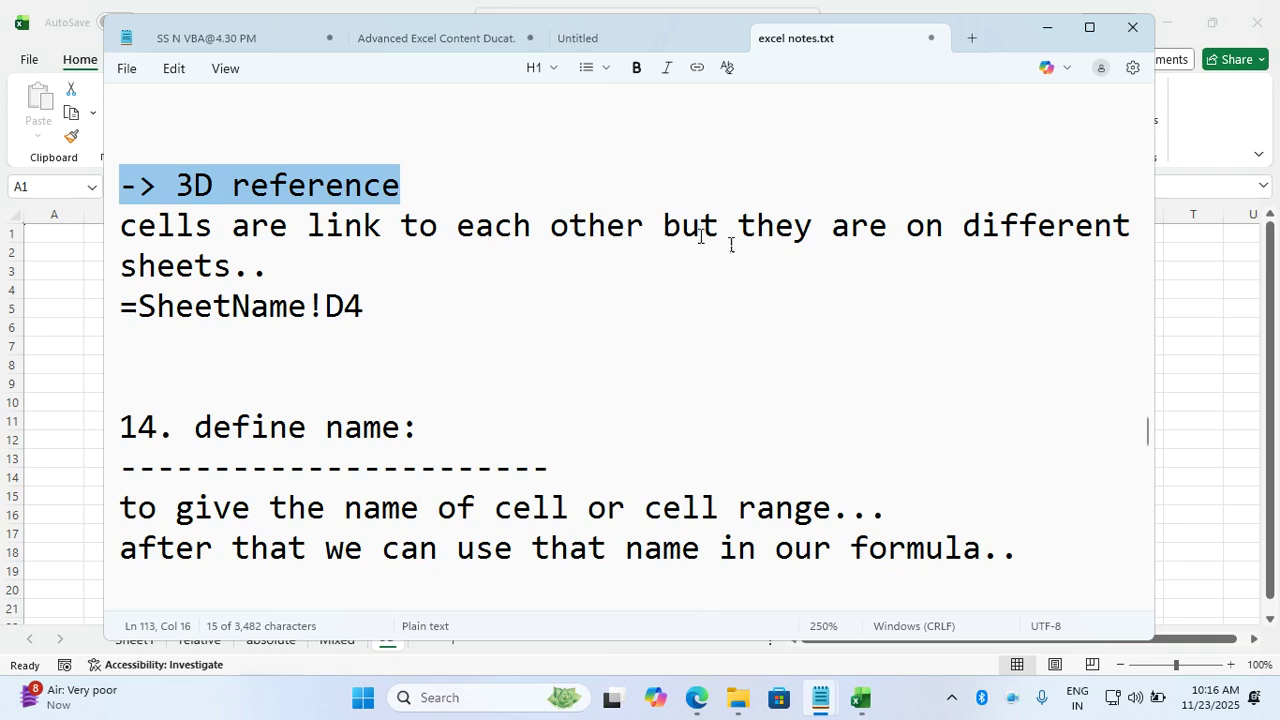
pyautogui.moveTo(268, 265); pyautogui.dragTo(122, 228)
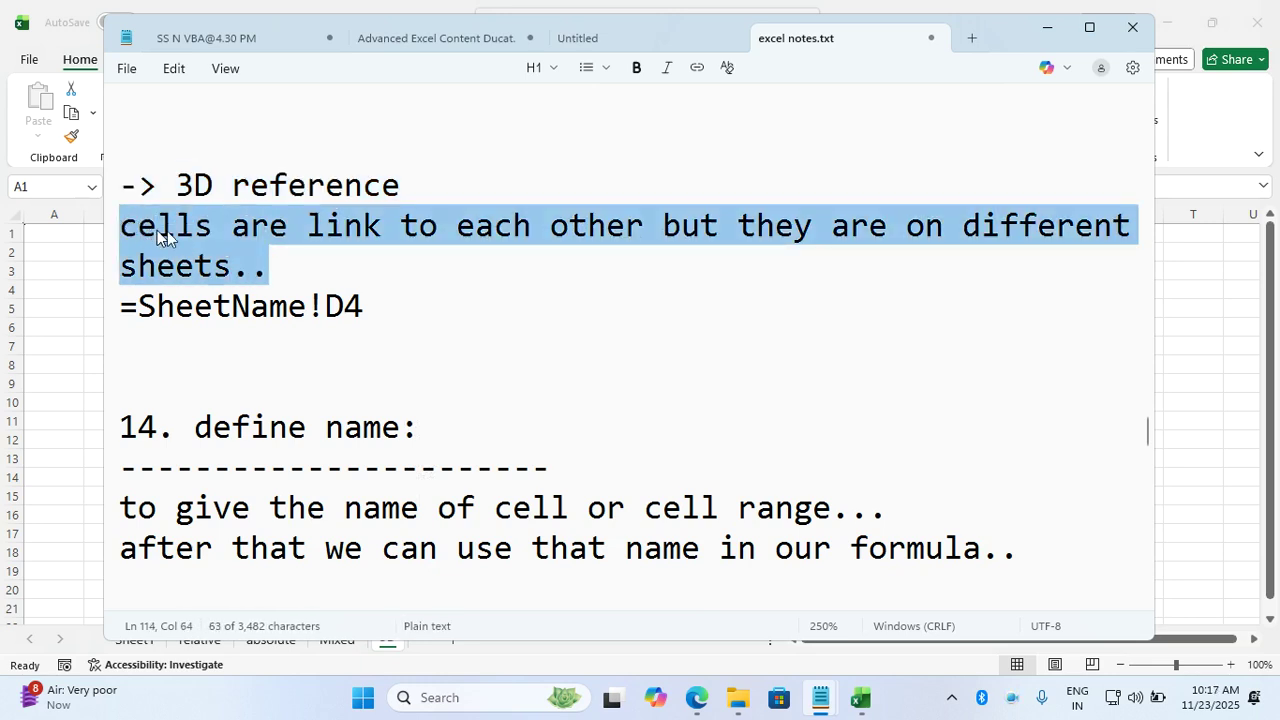
pyautogui.click(336, 276)
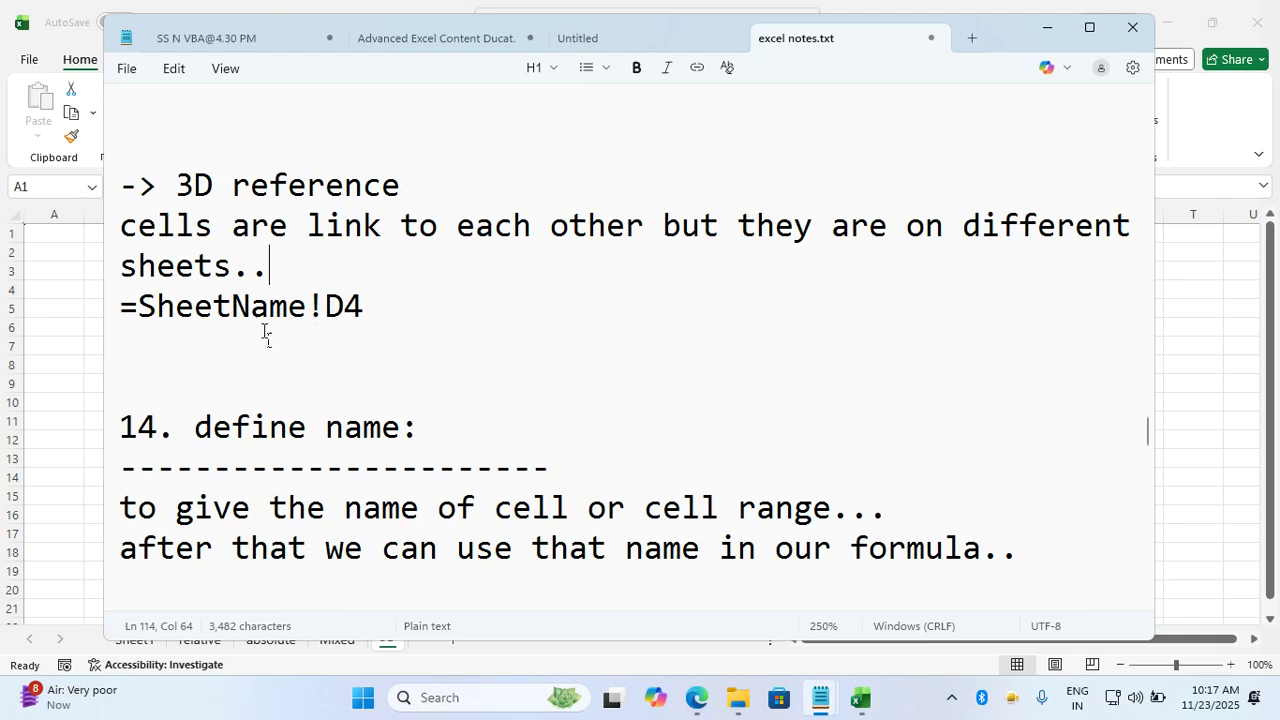
pyautogui.moveTo(139, 308); pyautogui.dragTo(376, 306)
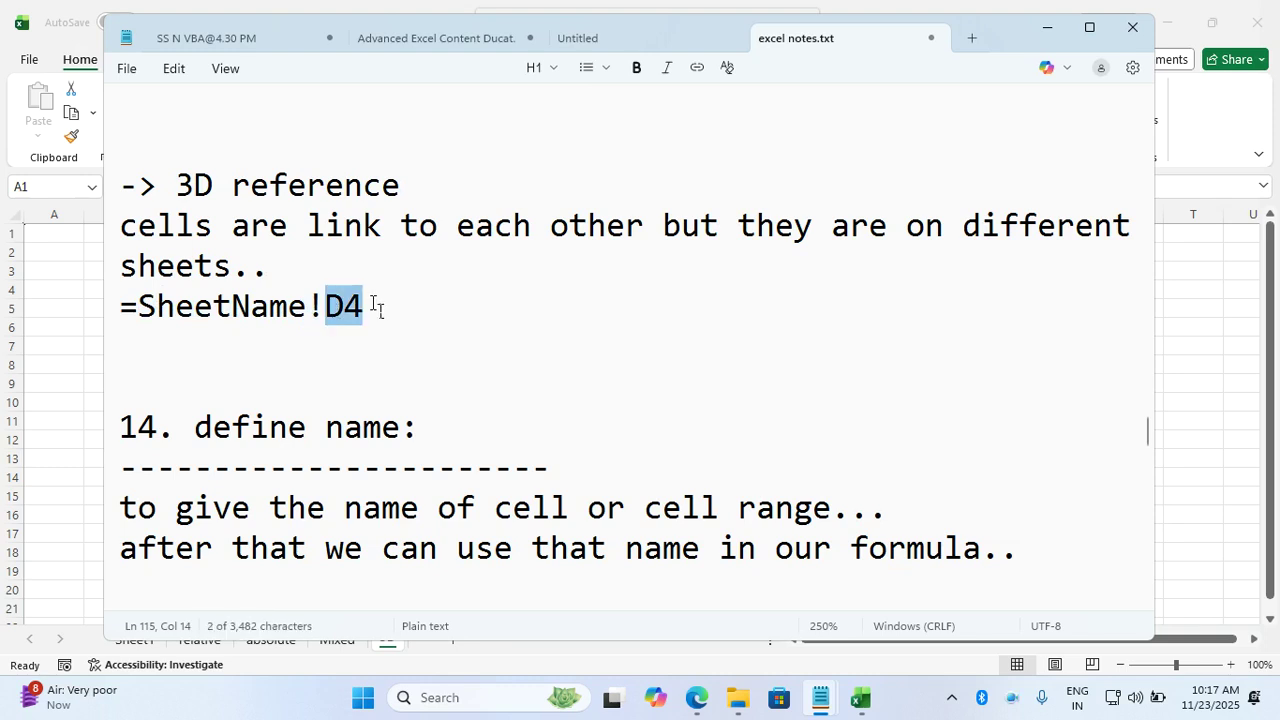
pyautogui.click(1047, 28)
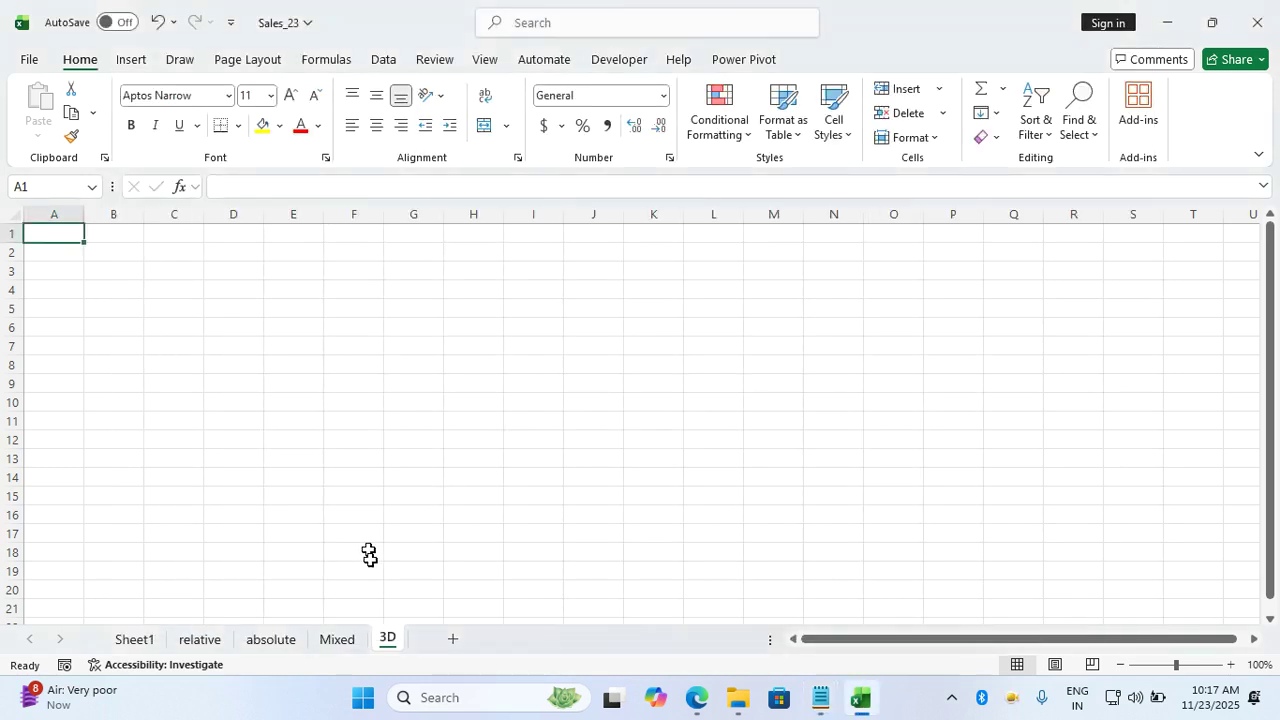
# Locate source cell C3 on the Mixed sheet and enter =mixed!c3 in cell E4 of the 3D sheet
pyautogui.click(306, 320)
pyautogui.click(337, 640)
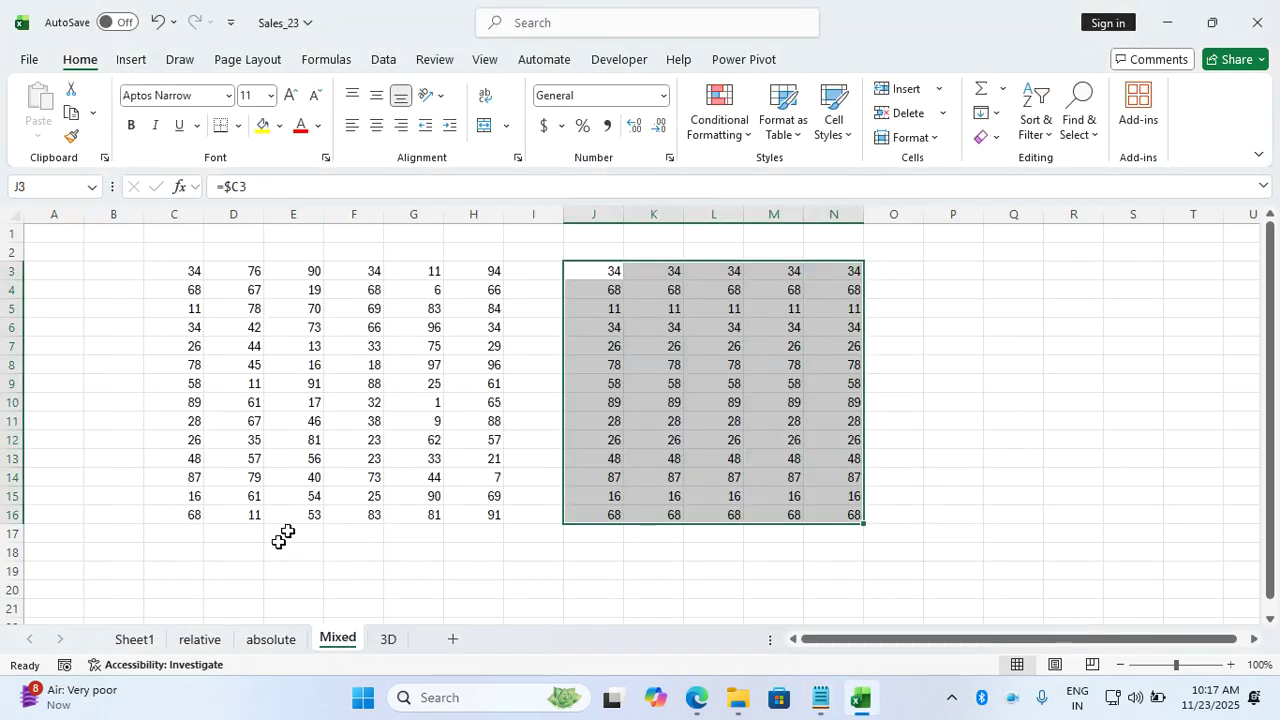
pyautogui.click(297, 593)
pyautogui.click(188, 274)
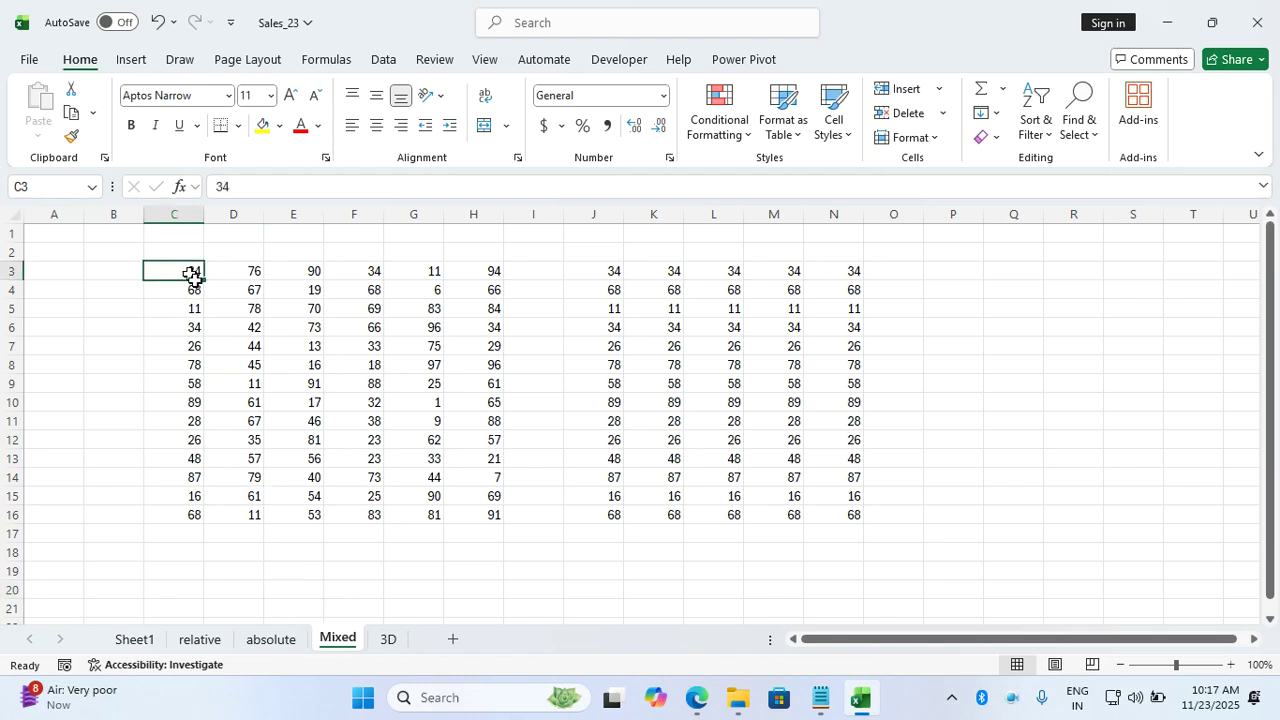
pyautogui.click(380, 644)
pyautogui.click(298, 289)
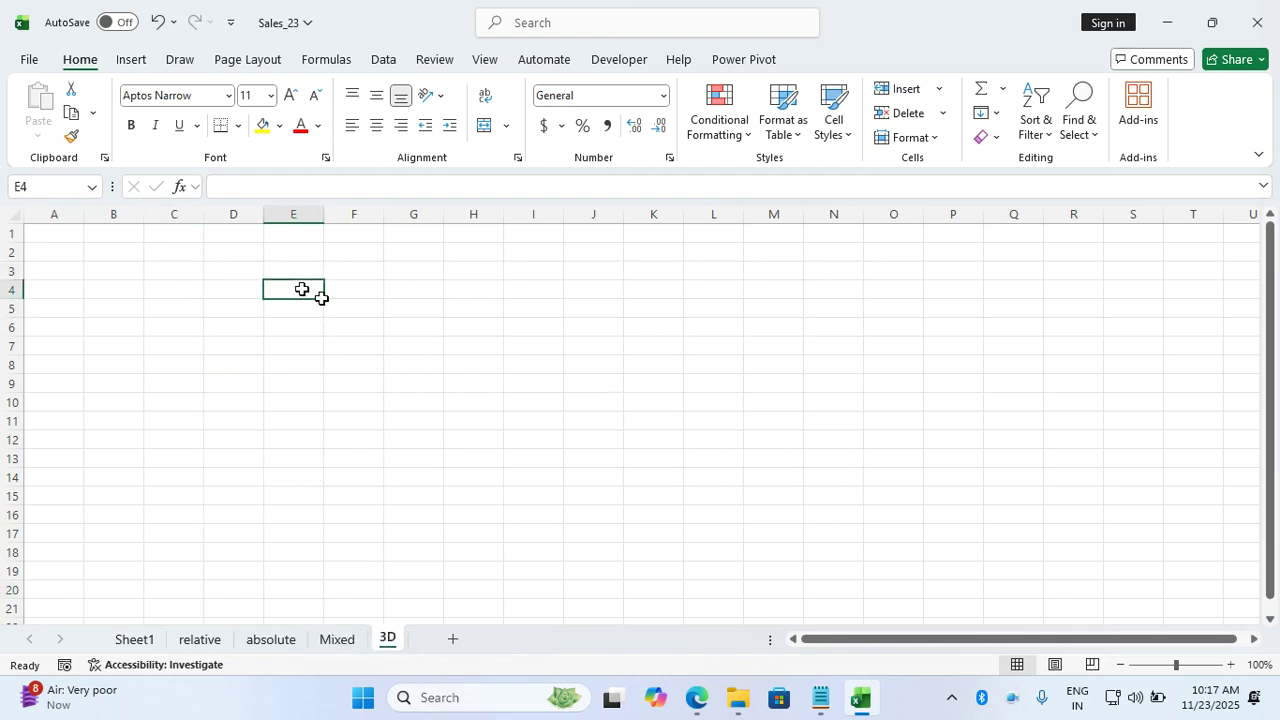
pyautogui.write('=mixed!c3')
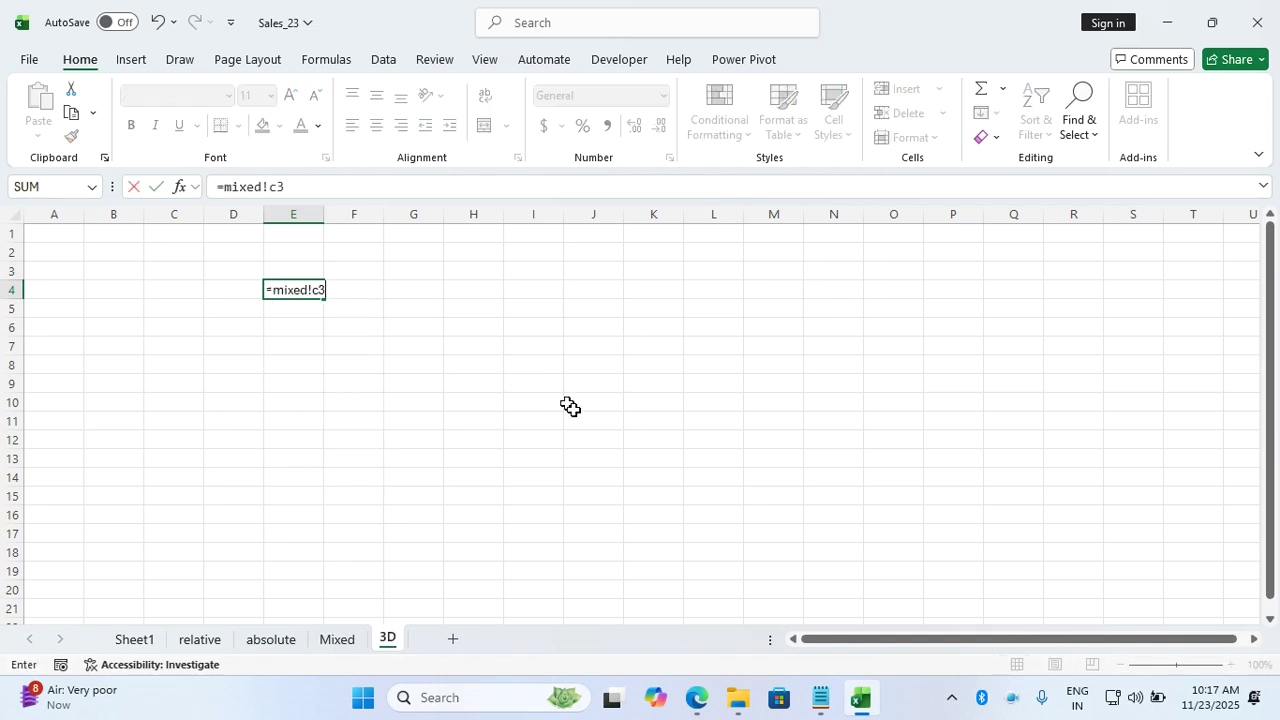
pyautogui.press('Return')
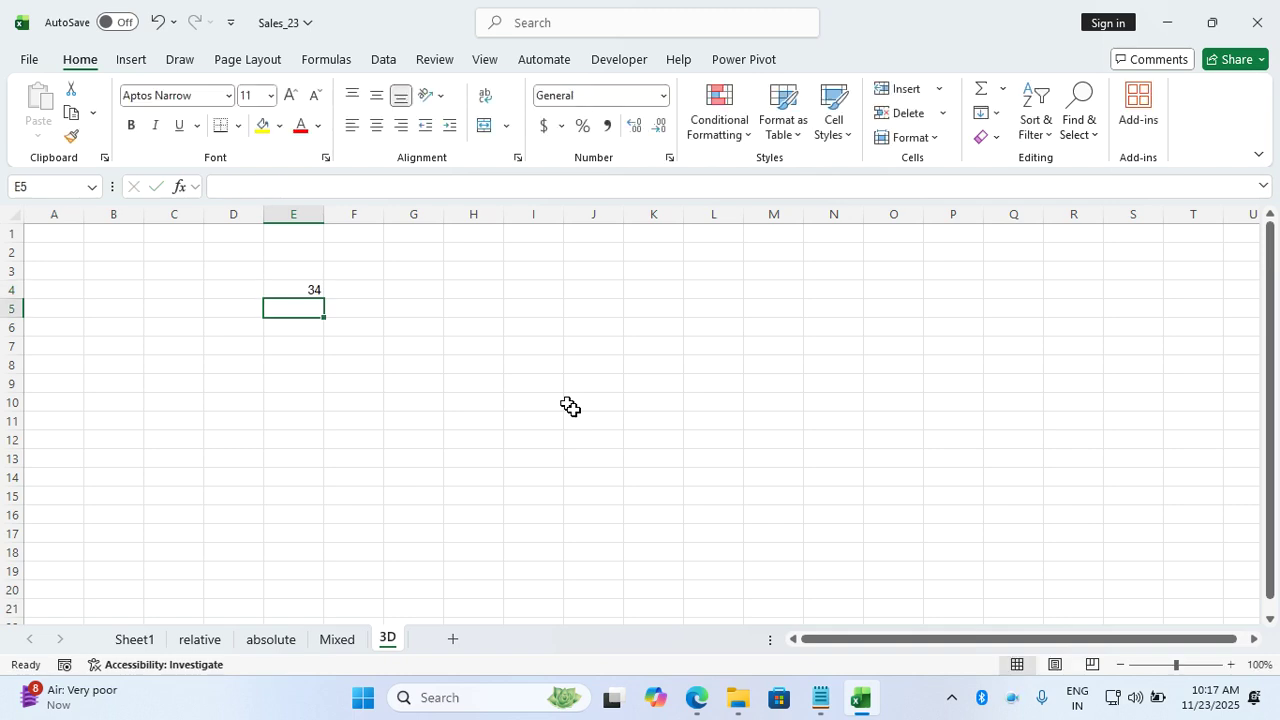
# Change C3 on the Mixed sheet to 12 and check the linked cell E4 on the 3D sheet
pyautogui.click(340, 639)
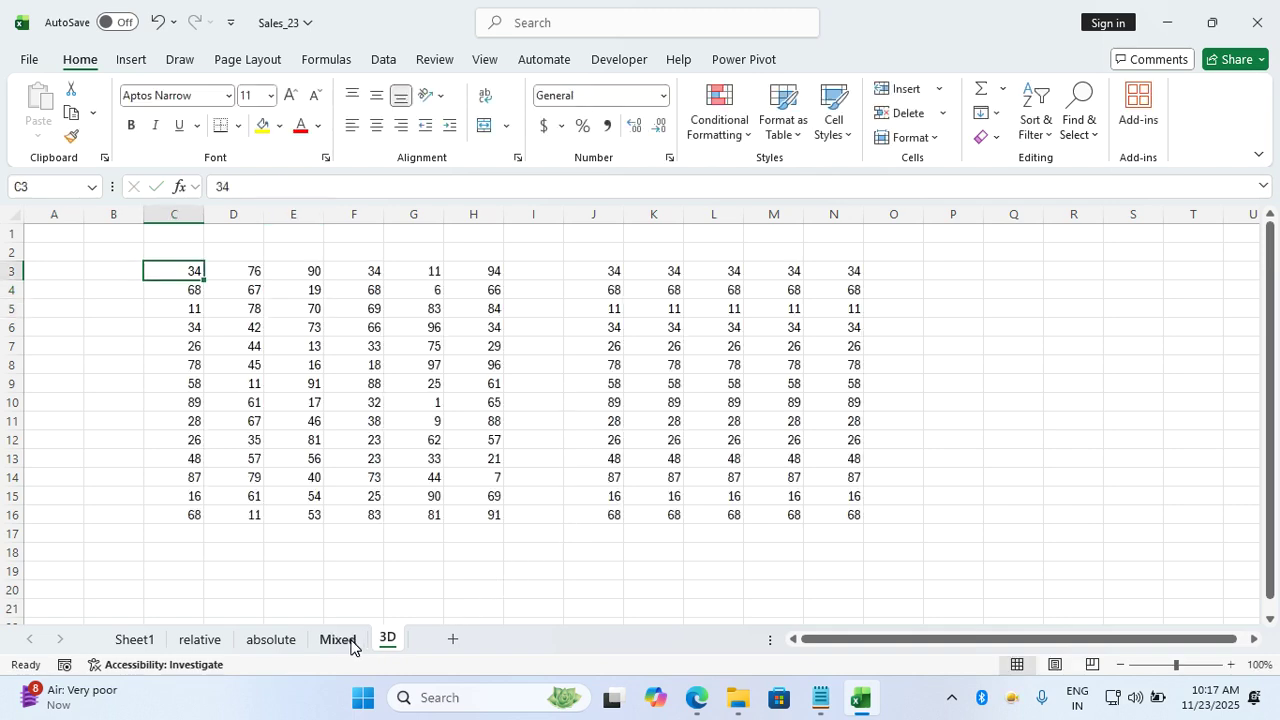
pyautogui.write('12')
pyautogui.click(355, 402)
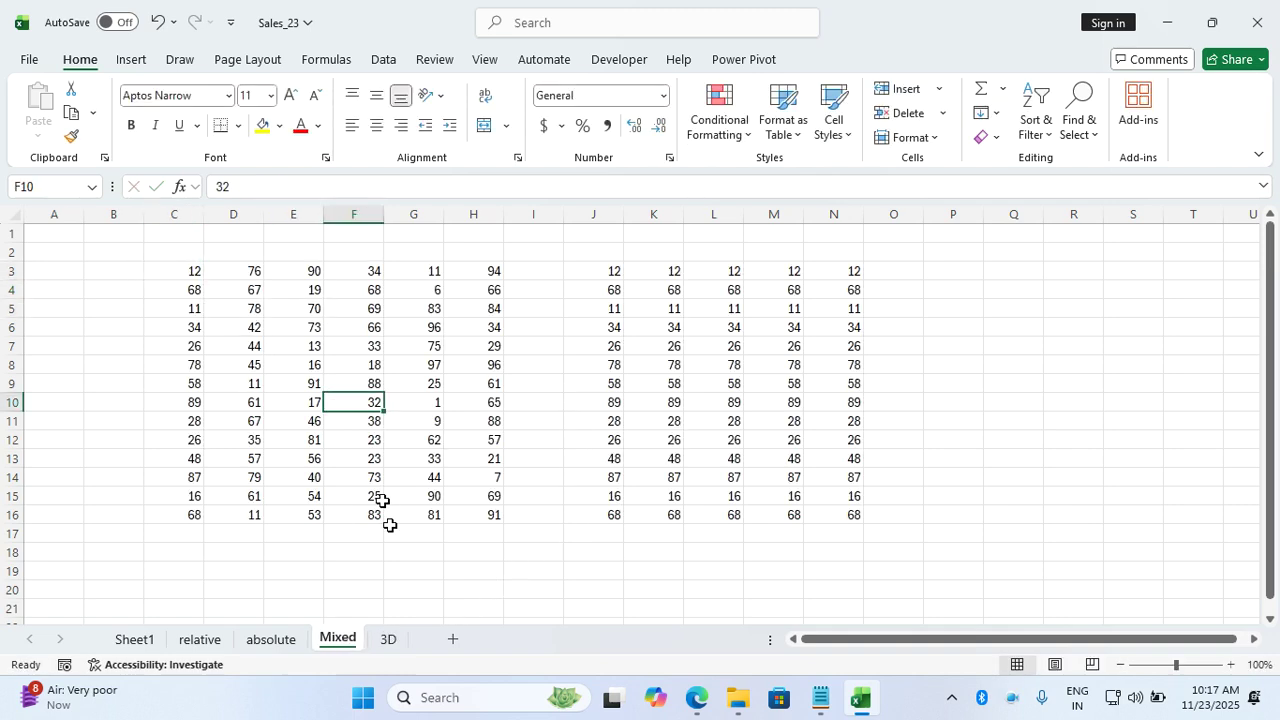
pyautogui.click(388, 639)
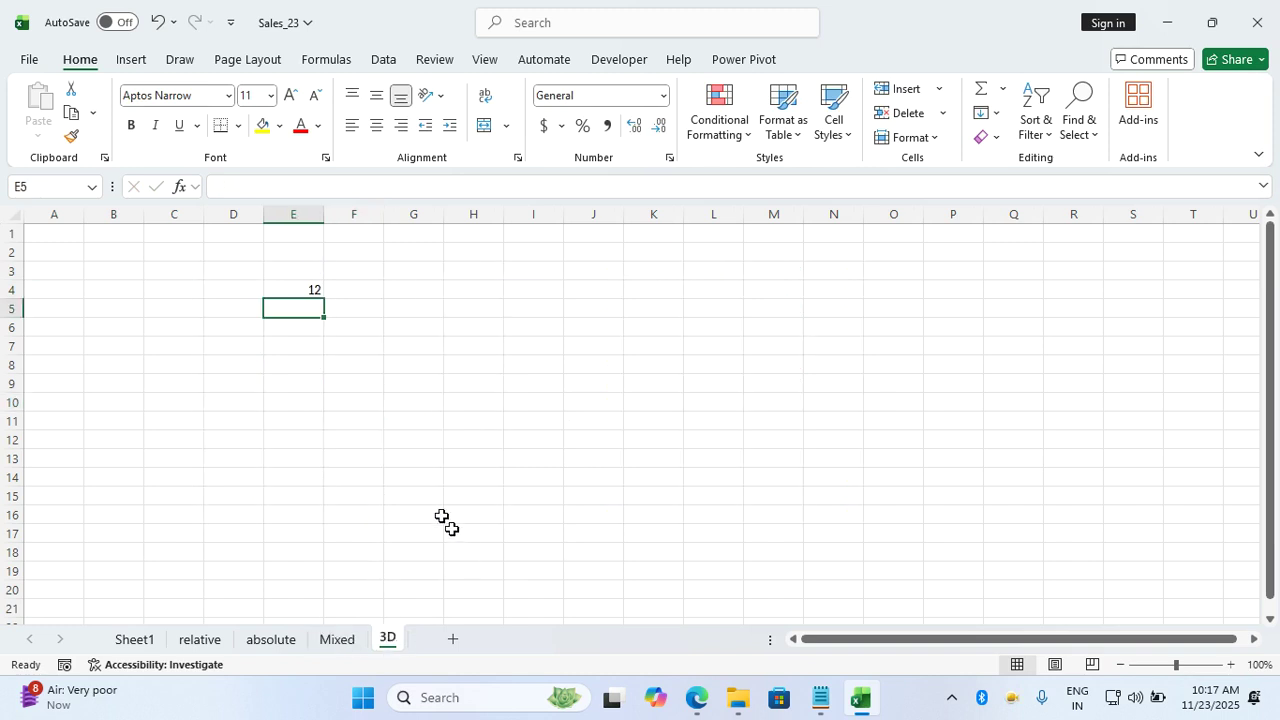
pyautogui.click(311, 291)
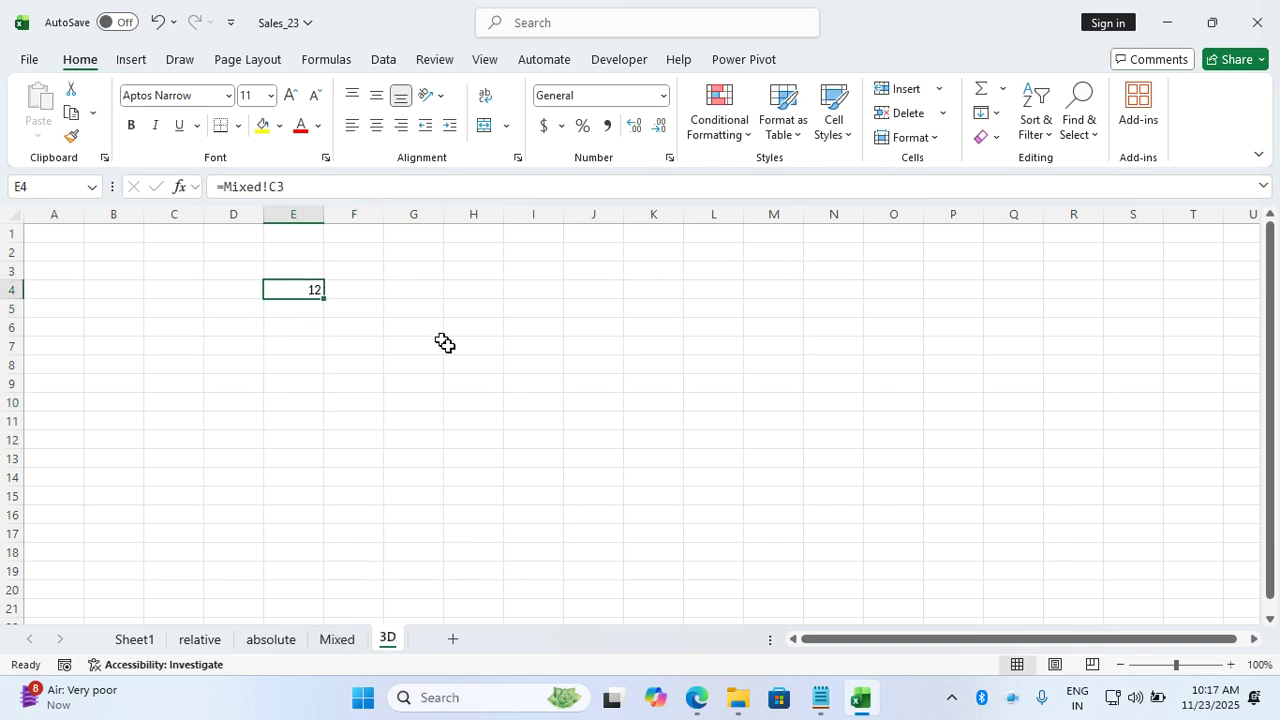
# Re-enter the formula in E4 of the 3D sheet as =Mixed!C3 by picking the source cell on the Mixed sheet
pyautogui.write('=')
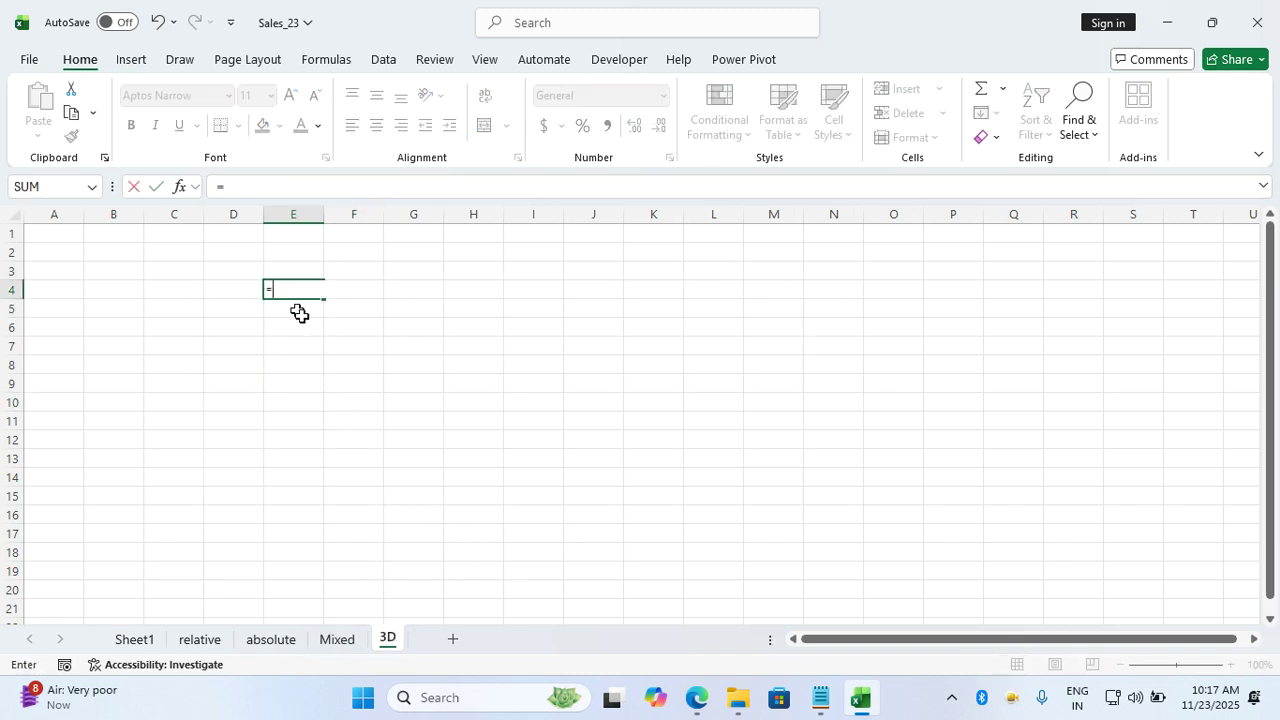
pyautogui.click(239, 186)
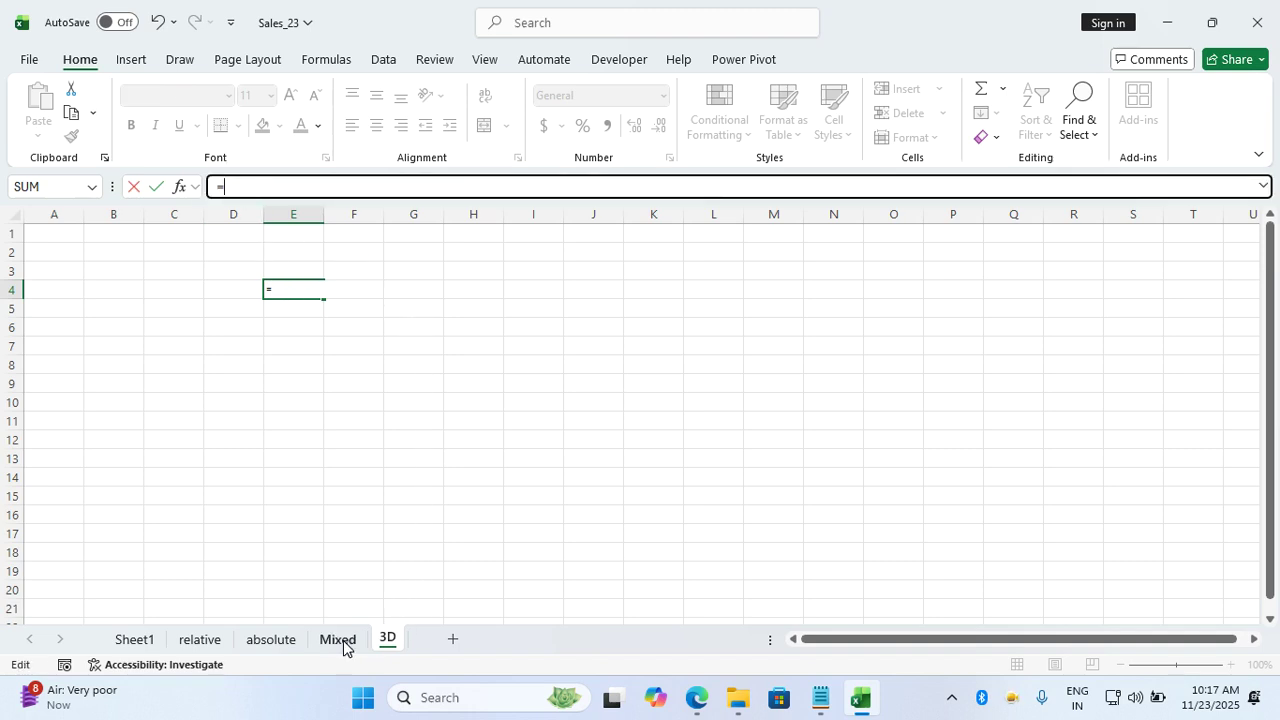
pyautogui.click(338, 640)
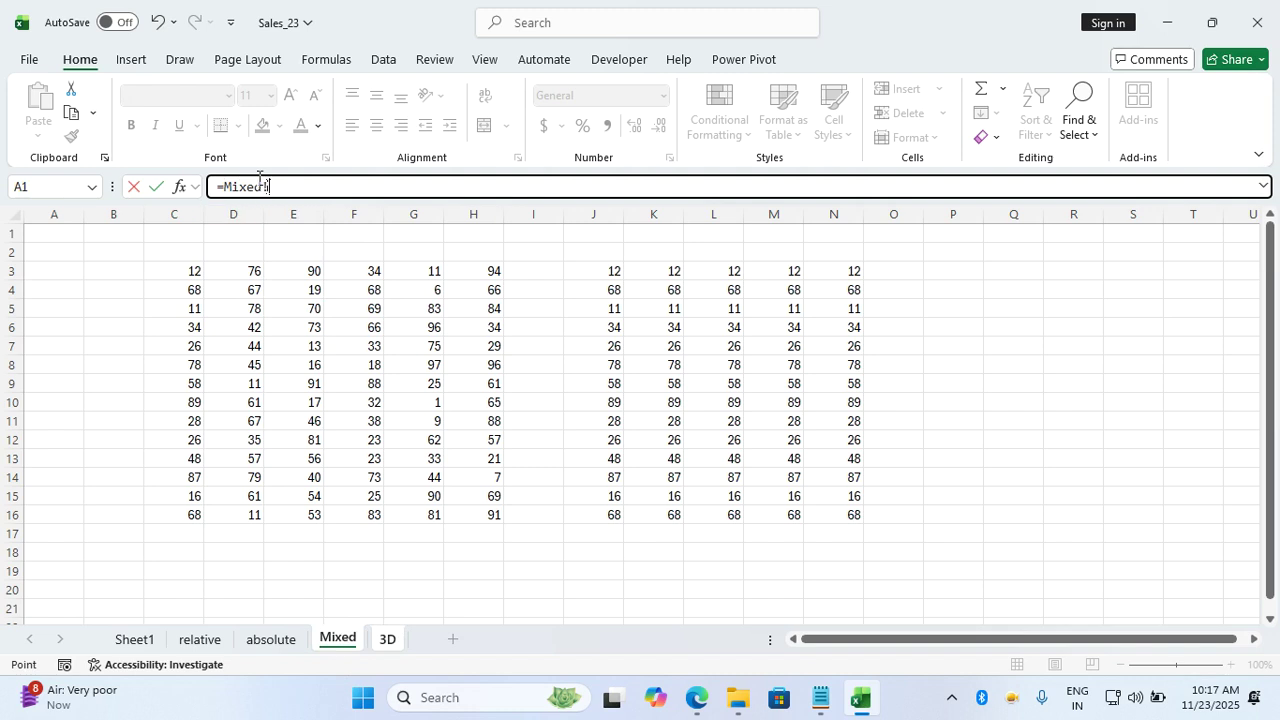
pyautogui.click(183, 277)
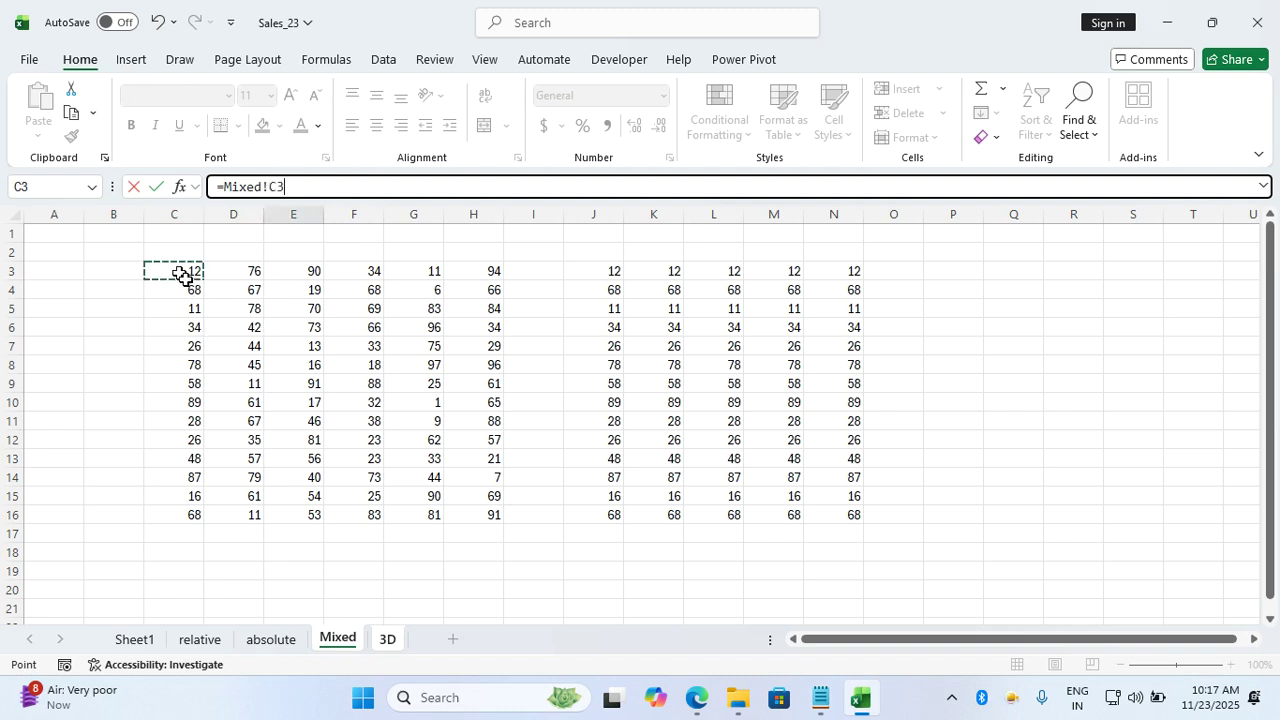
pyautogui.press('Return')
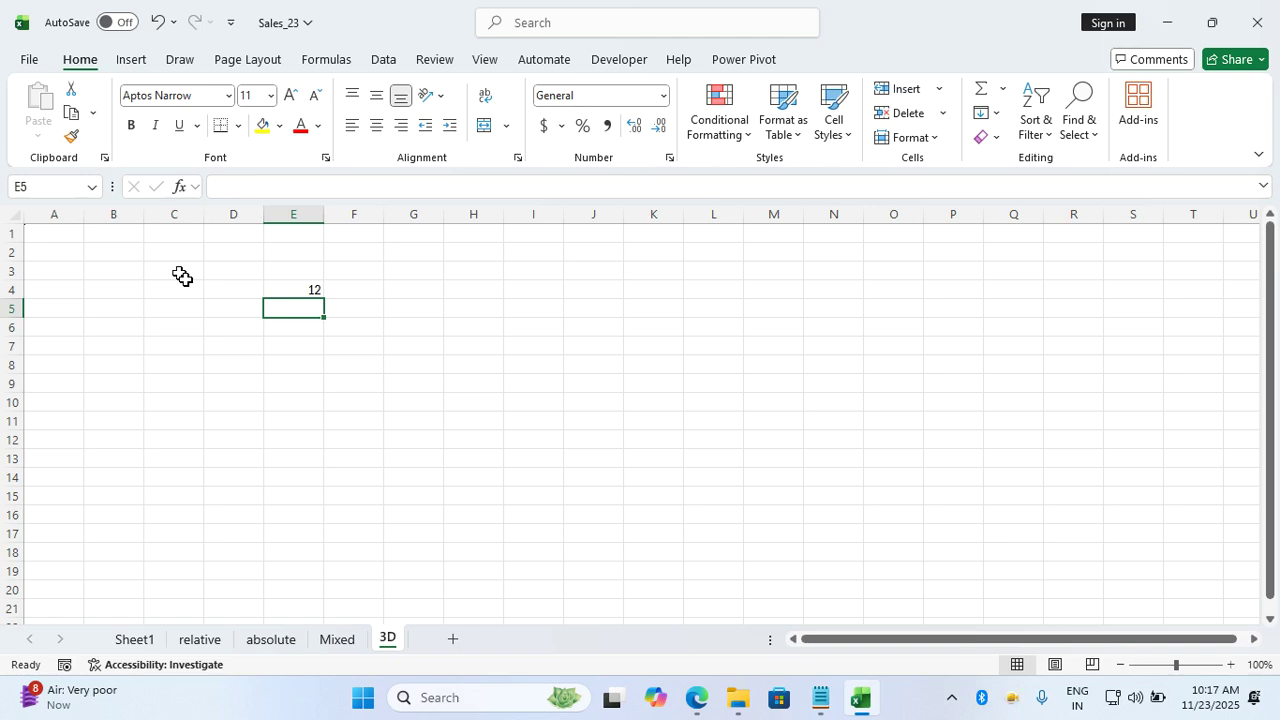
# Switch to the Google Meet call in Edge, check the meeting, and return to the 3D sheet in Excel
pyautogui.click(698, 698)
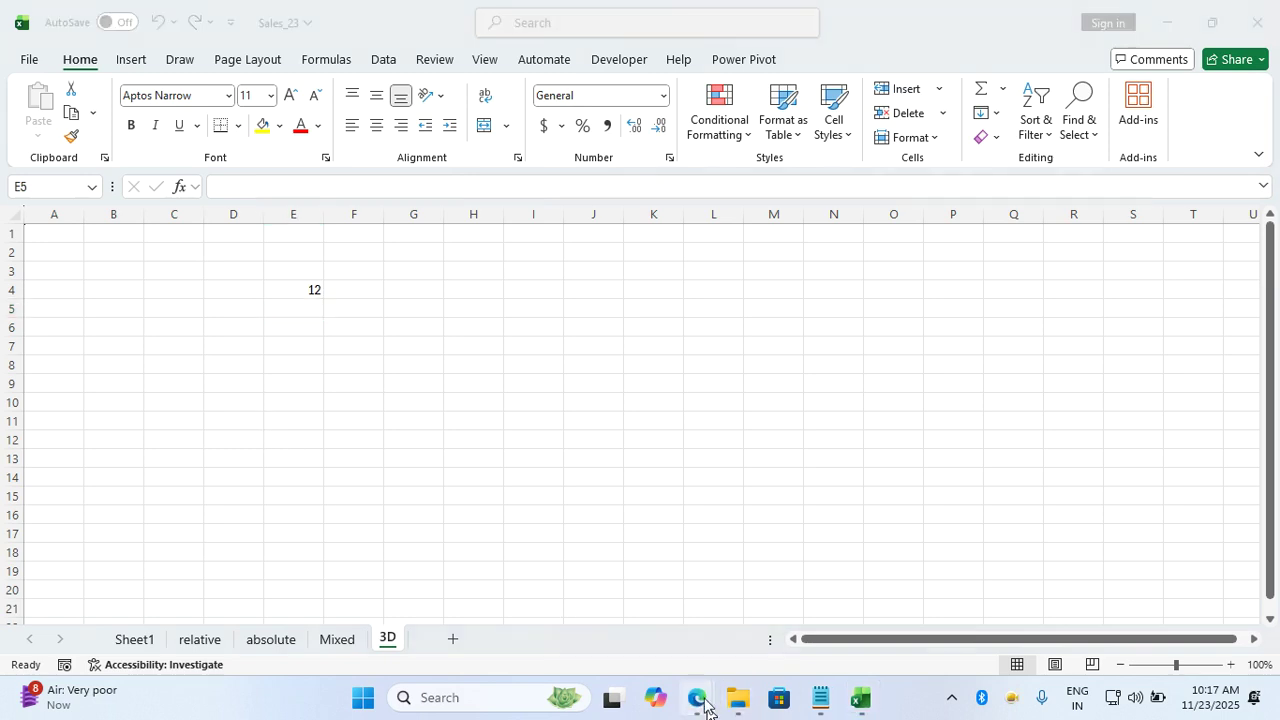
pyautogui.click(638, 623)
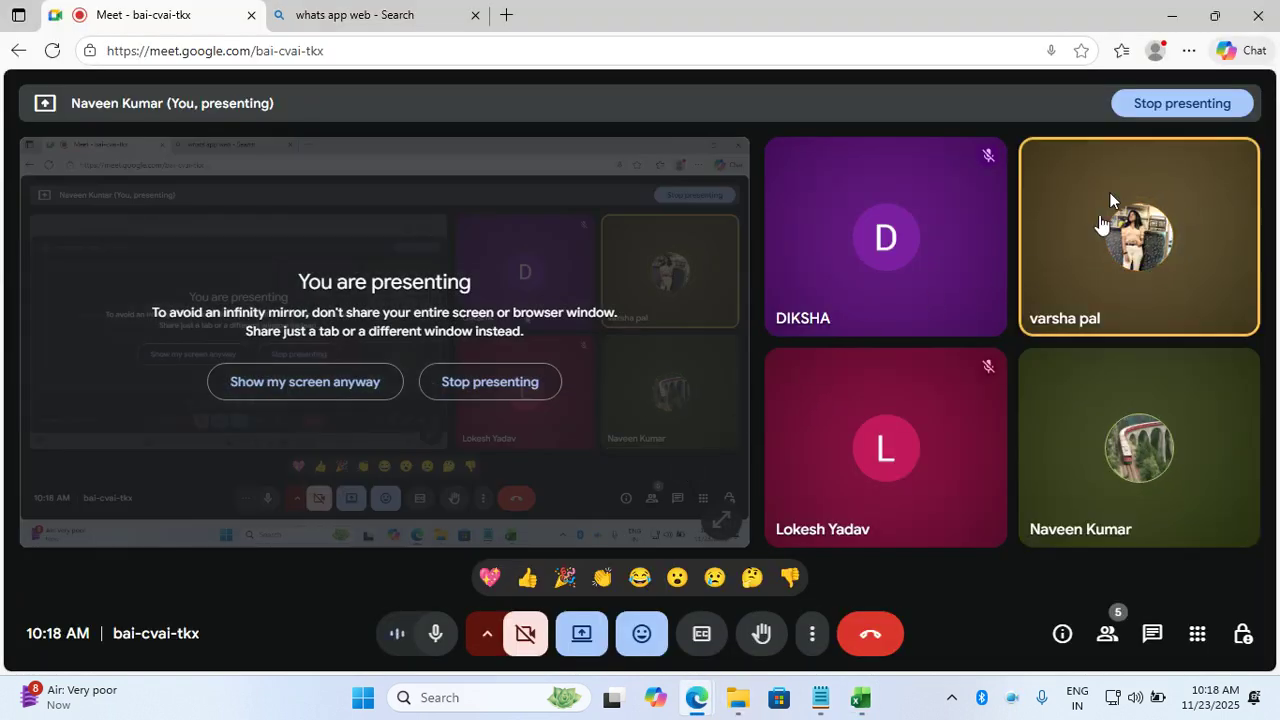
pyautogui.click(1172, 15)
pyautogui.click(706, 390)
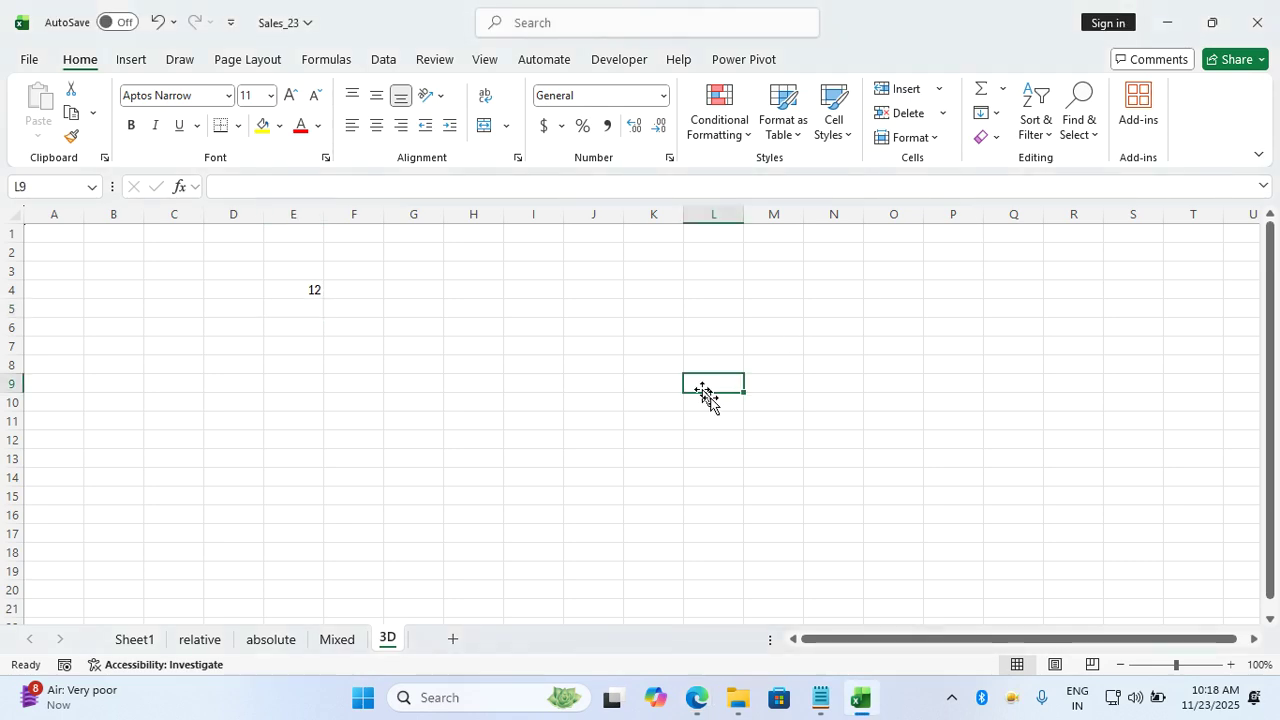
# Switch to Notepad and examine section 14, define name, and its definition in excel notes.txt
pyautogui.click(822, 700)
pyautogui.click(655, 541)
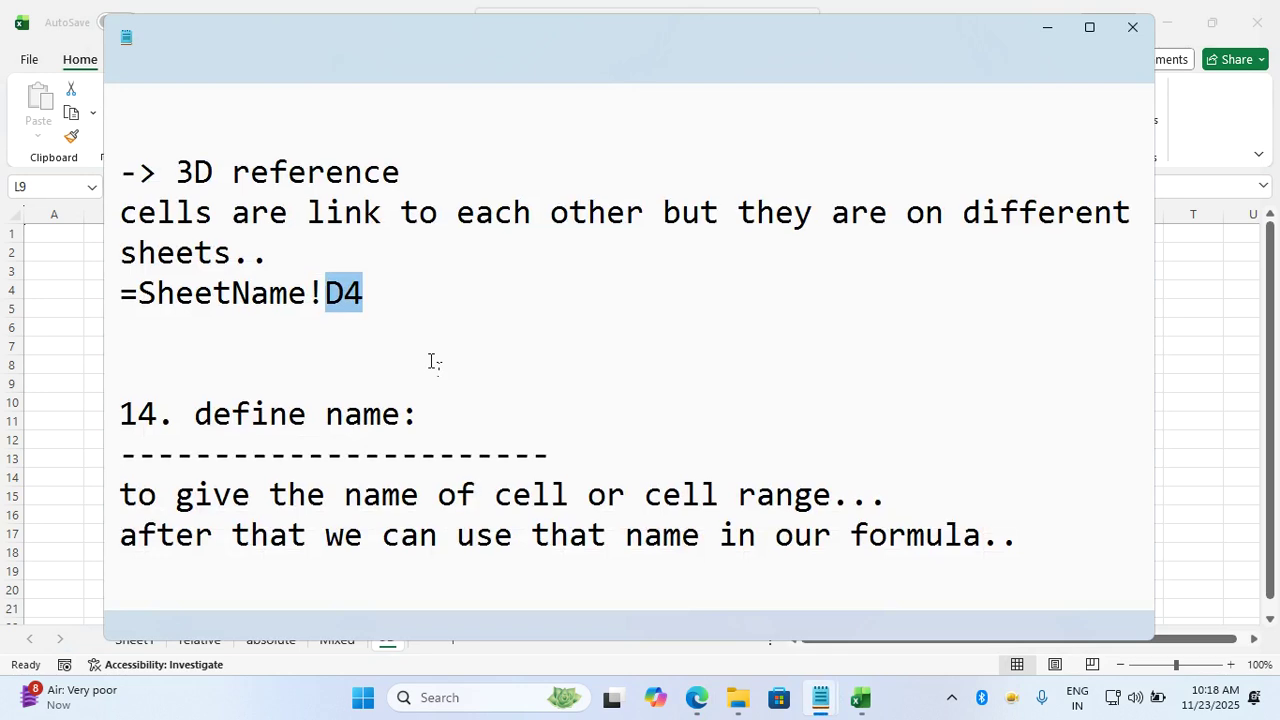
pyautogui.scroll(-2, 434, 362)
pyautogui.moveTo(120, 188); pyautogui.dragTo(1003, 338)
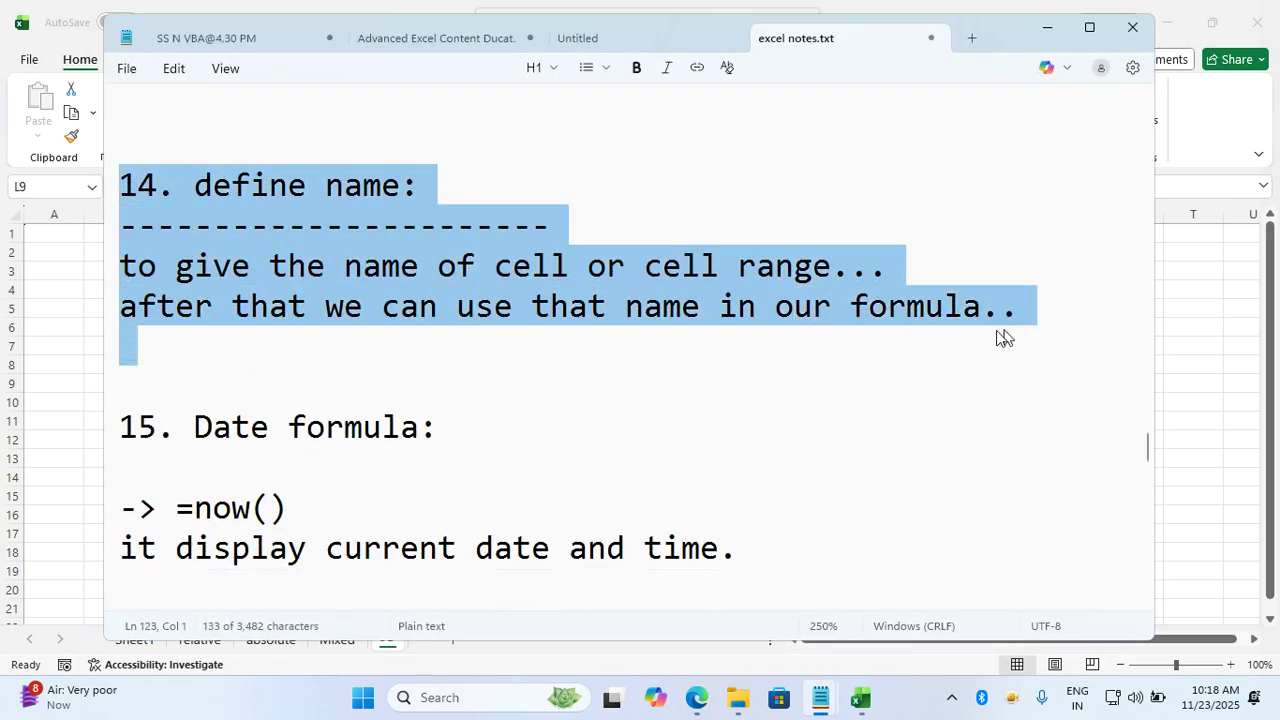
pyautogui.click(761, 366)
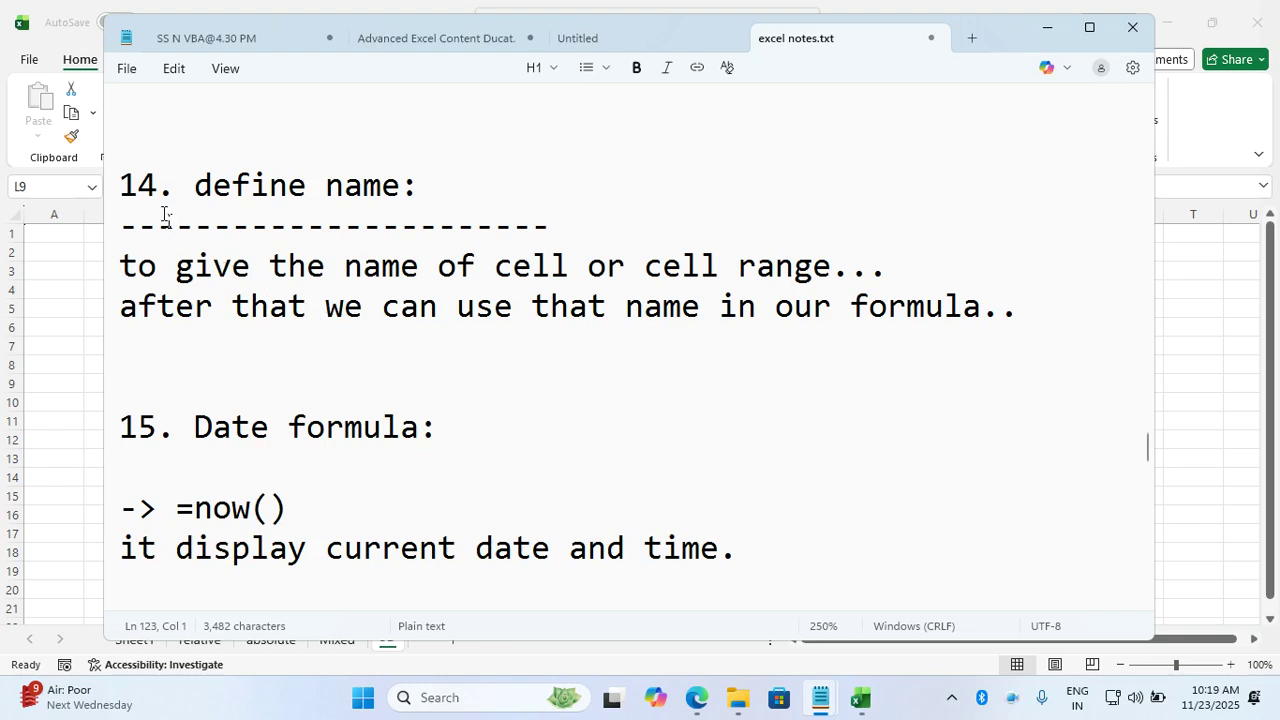
pyautogui.moveTo(120, 186); pyautogui.dragTo(514, 203)
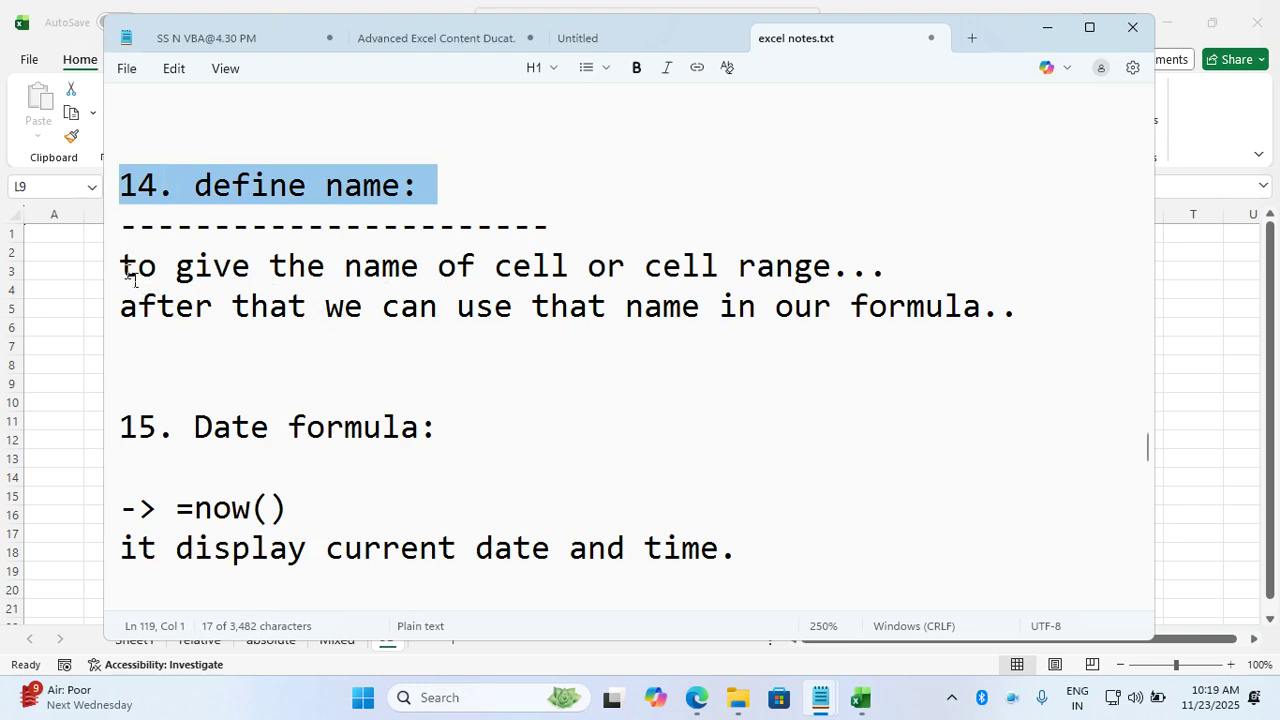
pyautogui.moveTo(131, 276); pyautogui.dragTo(876, 276)
pyautogui.click(363, 195)
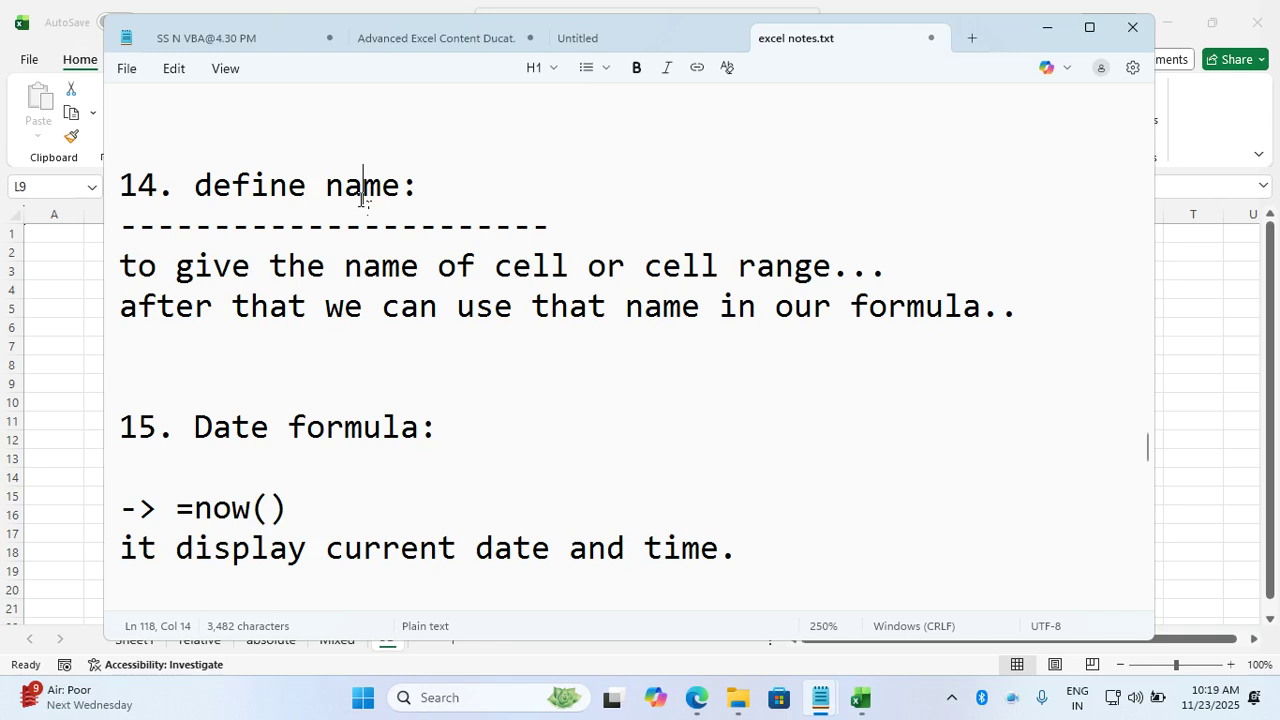
# Add the line "formula -> define name" below the define name definition, followed by blank lines
pyautogui.click(493, 368)
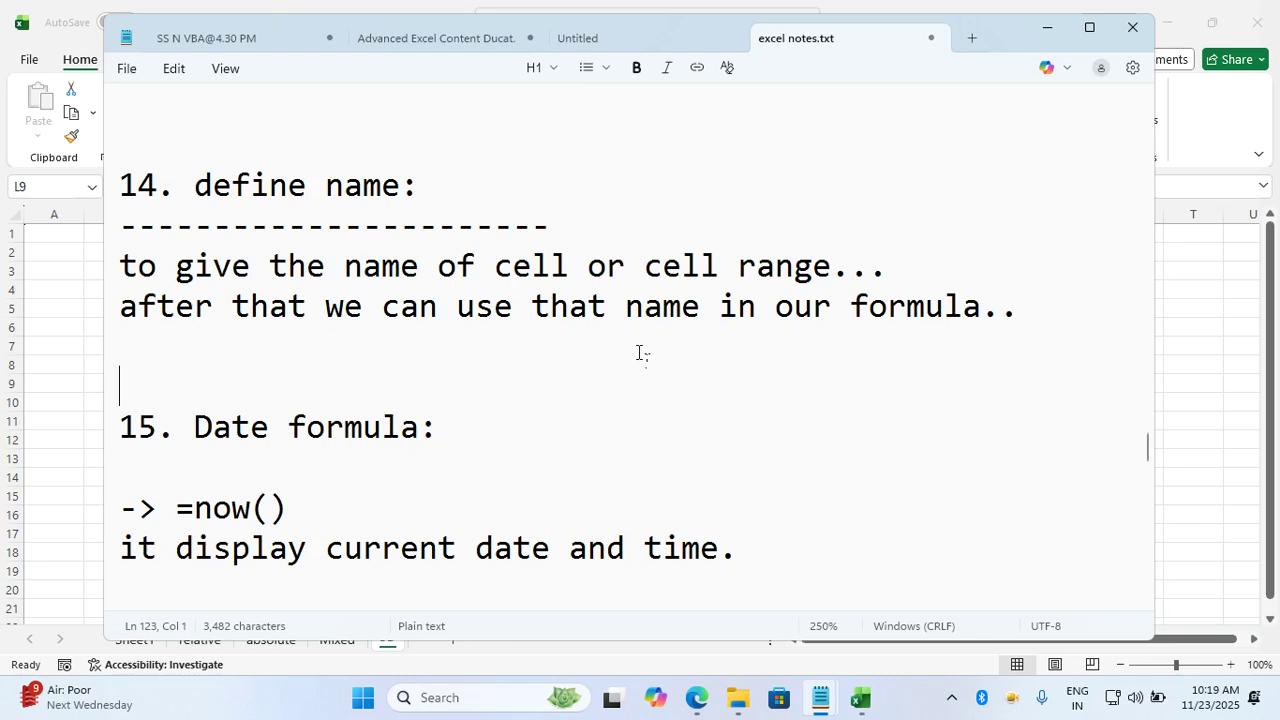
pyautogui.press('Return')
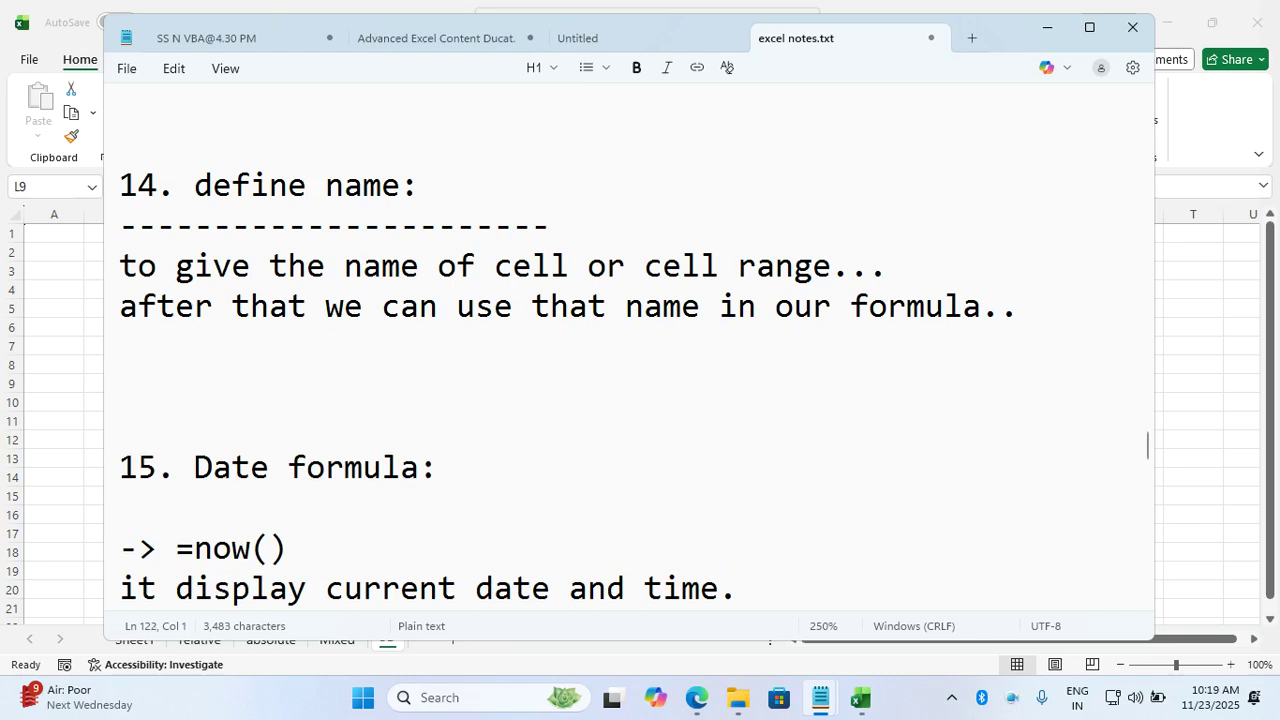
pyautogui.write('formula ')
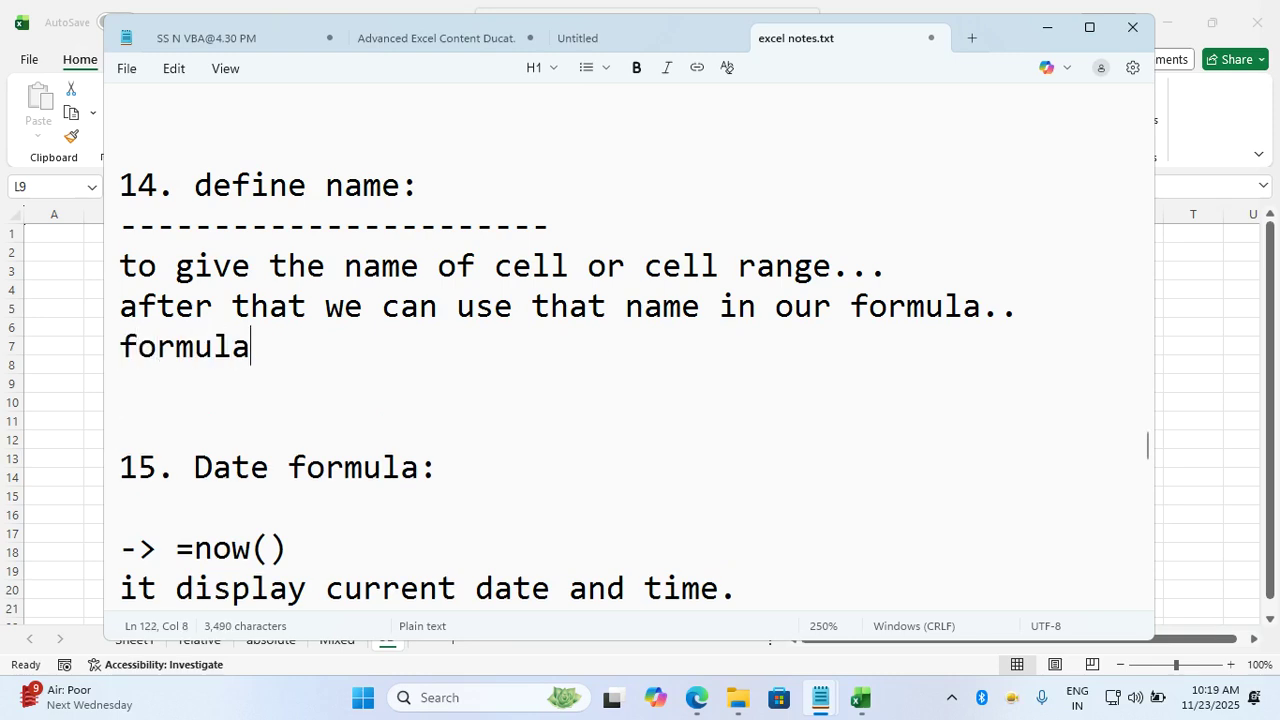
pyautogui.write('-> den')
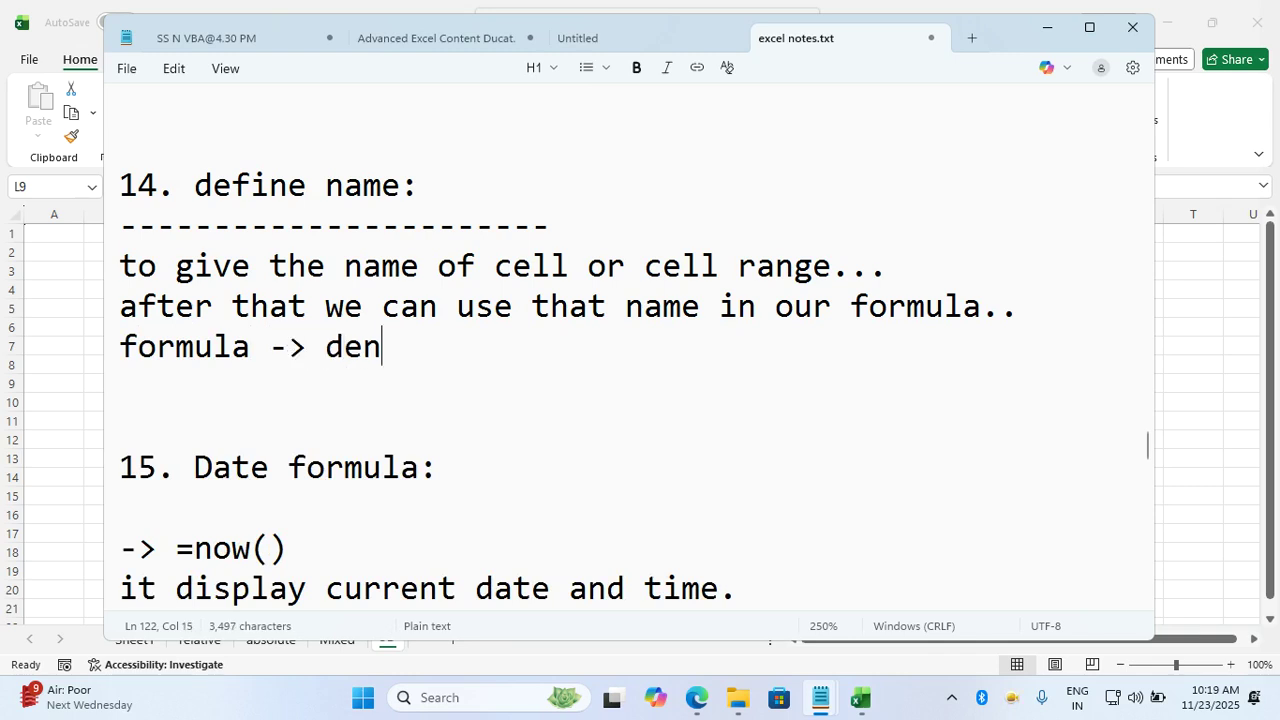
pyautogui.press('BackSpace')
pyautogui.write('fn')
pyautogui.press('BackSpace')
pyautogui.write('ie na')
pyautogui.press('BackSpace')
pyautogui.press('BackSpace')
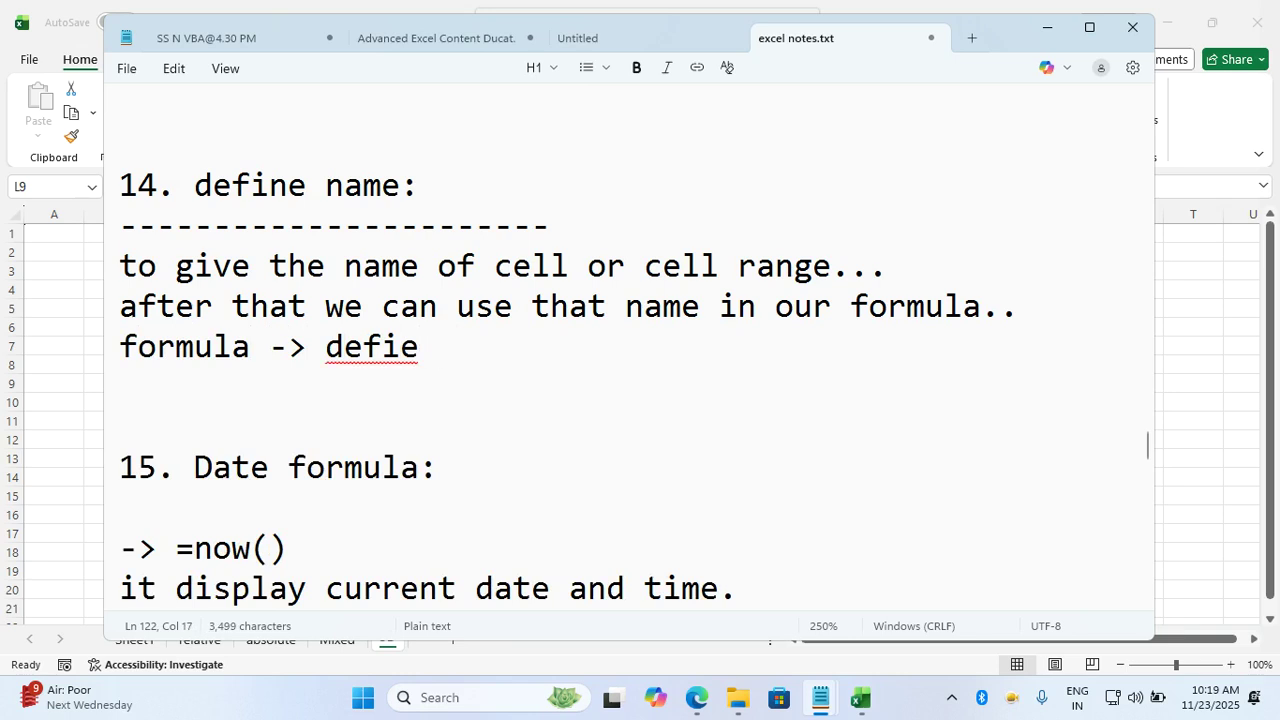
pyautogui.write('name')
pyautogui.press('BackSpace')
pyautogui.press('BackSpace')
pyautogui.press('BackSpace')
pyautogui.press('BackSpace')
pyautogui.press('BackSpace')
pyautogui.press('BackSpace')
pyautogui.write('ne name')
pyautogui.press('Return')
pyautogui.press('Return')
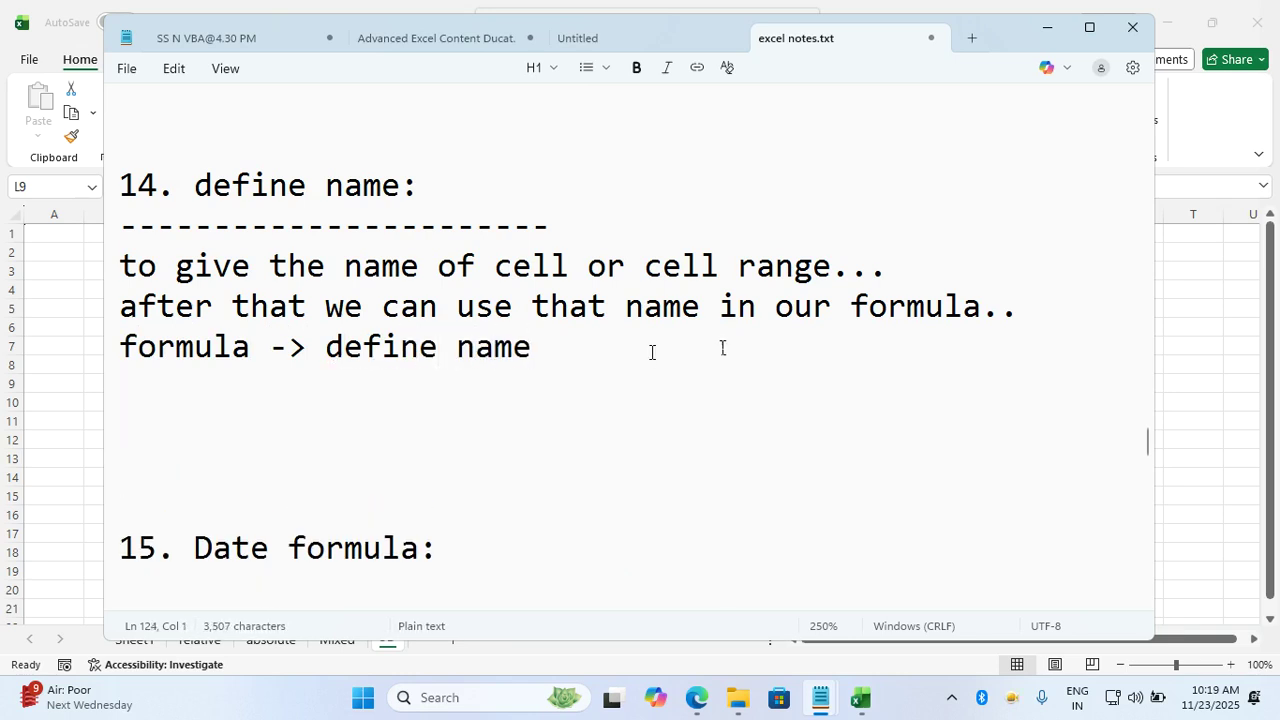
# Return to Excel, examine the number block C3:H16 on the Mixed sheet, and go back to the 3D sheet
pyautogui.click(1047, 28)
pyautogui.click(527, 478)
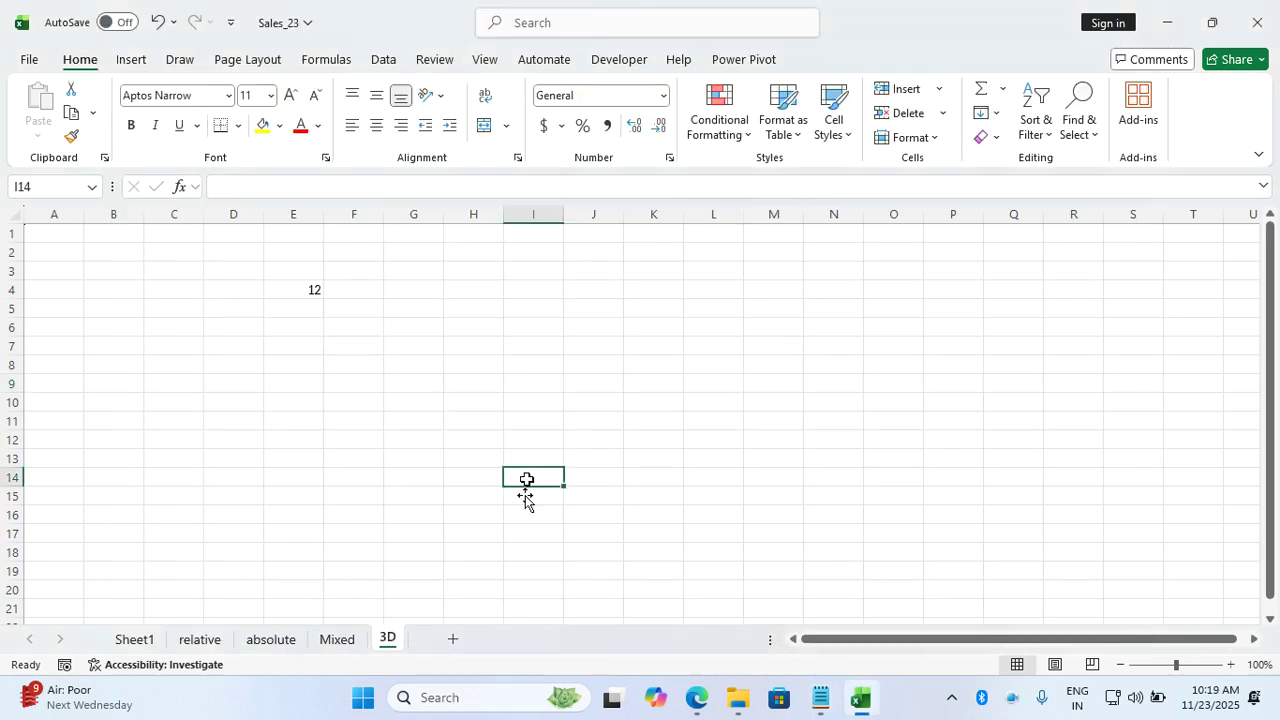
pyautogui.click(337, 639)
pyautogui.click(408, 537)
pyautogui.moveTo(185, 271); pyautogui.dragTo(480, 517)
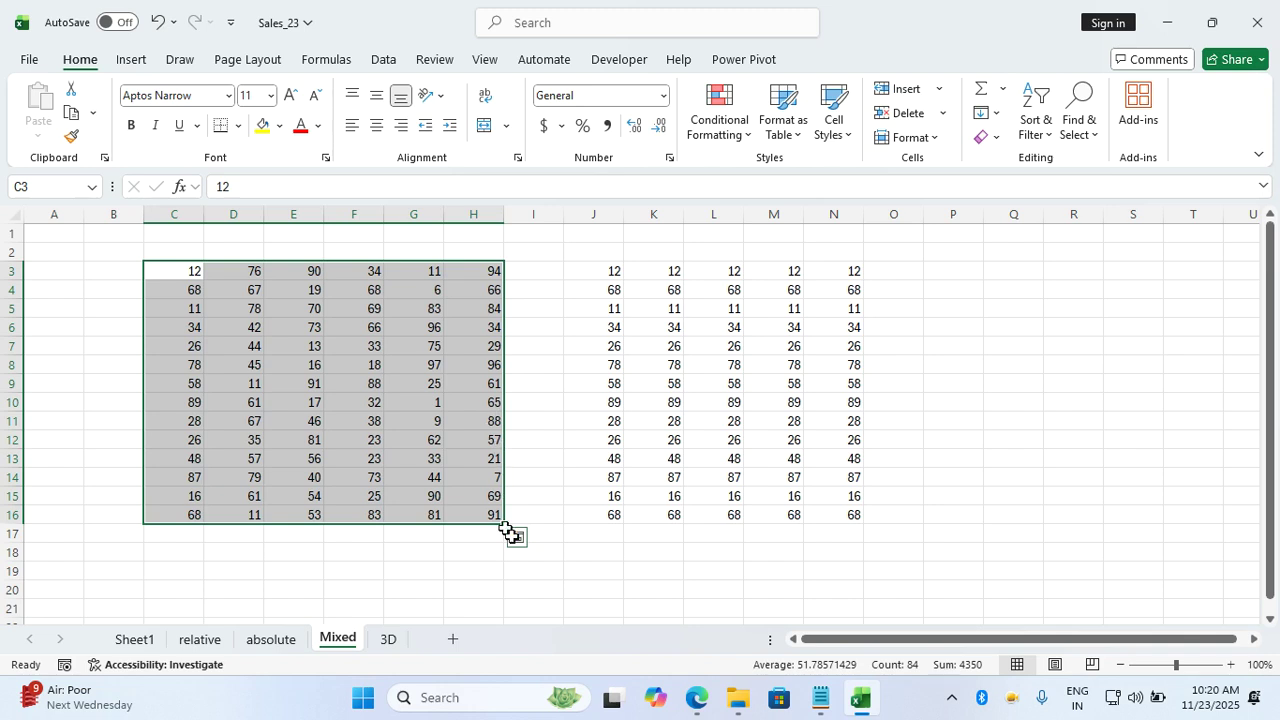
pyautogui.click(388, 640)
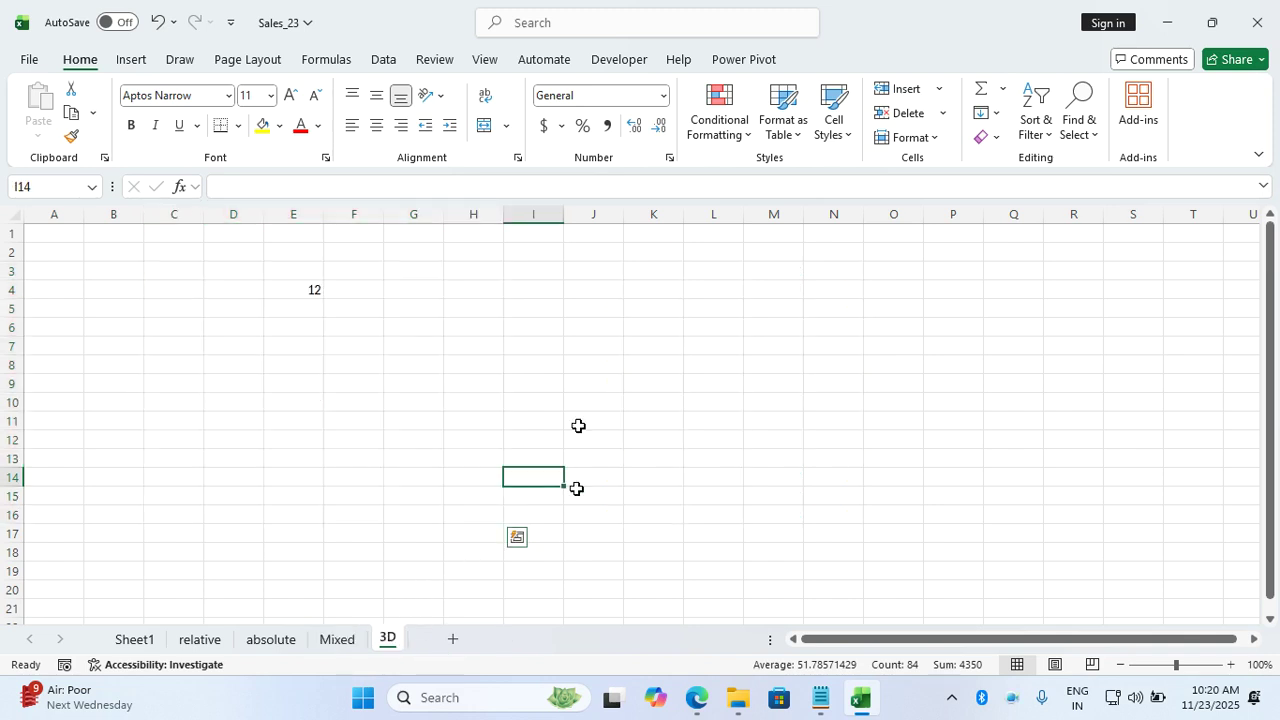
pyautogui.click(543, 309)
pyautogui.write('=su')
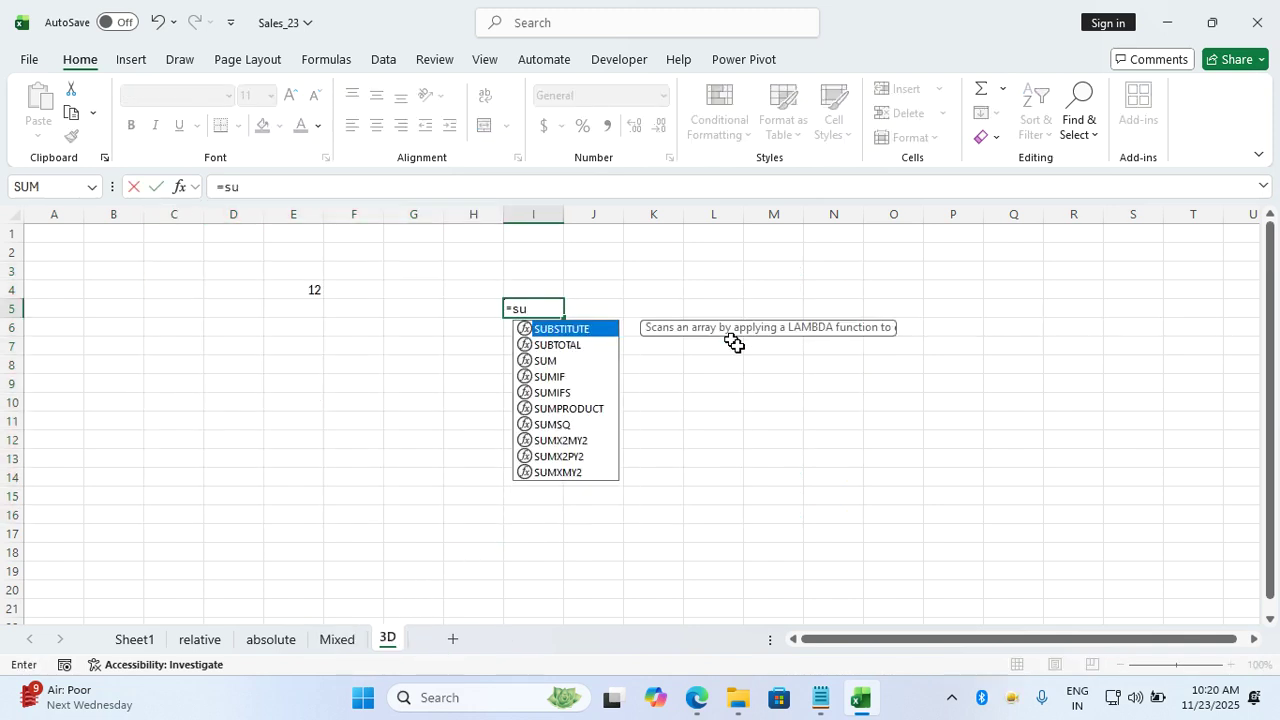
pyautogui.write('m(mixed!')
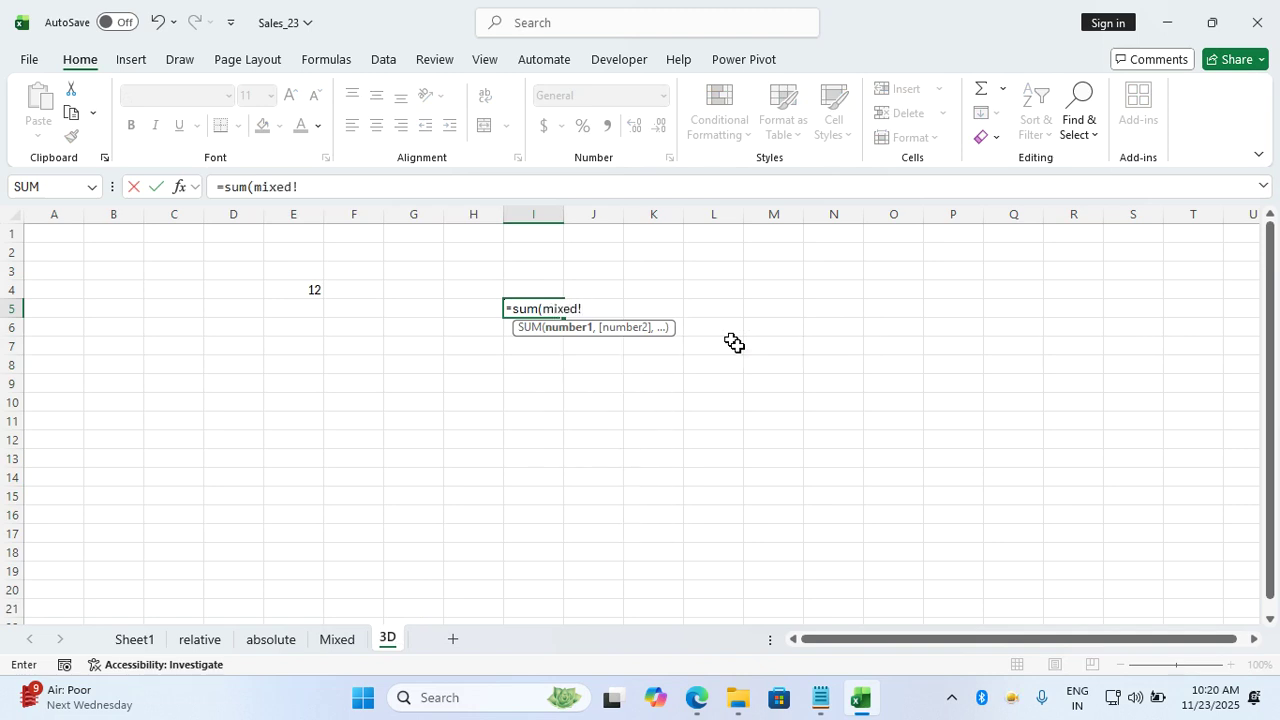
pyautogui.write('c3:h1')
pyautogui.press('BackSpace')
pyautogui.press('BackSpace')
pyautogui.press('BackSpace')
pyautogui.press('BackSpace')
pyautogui.press('BackSpace')
pyautogui.press('BackSpace')
pyautogui.press('BackSpace')
pyautogui.press('BackSpace')
pyautogui.press('BackSpace')
pyautogui.press('BackSpace')
pyautogui.press('BackSpace')
pyautogui.press('BackSpace')
pyautogui.press('BackSpace')
pyautogui.press('BackSpace')
pyautogui.press('BackSpace')
pyautogui.press('BackSpace')
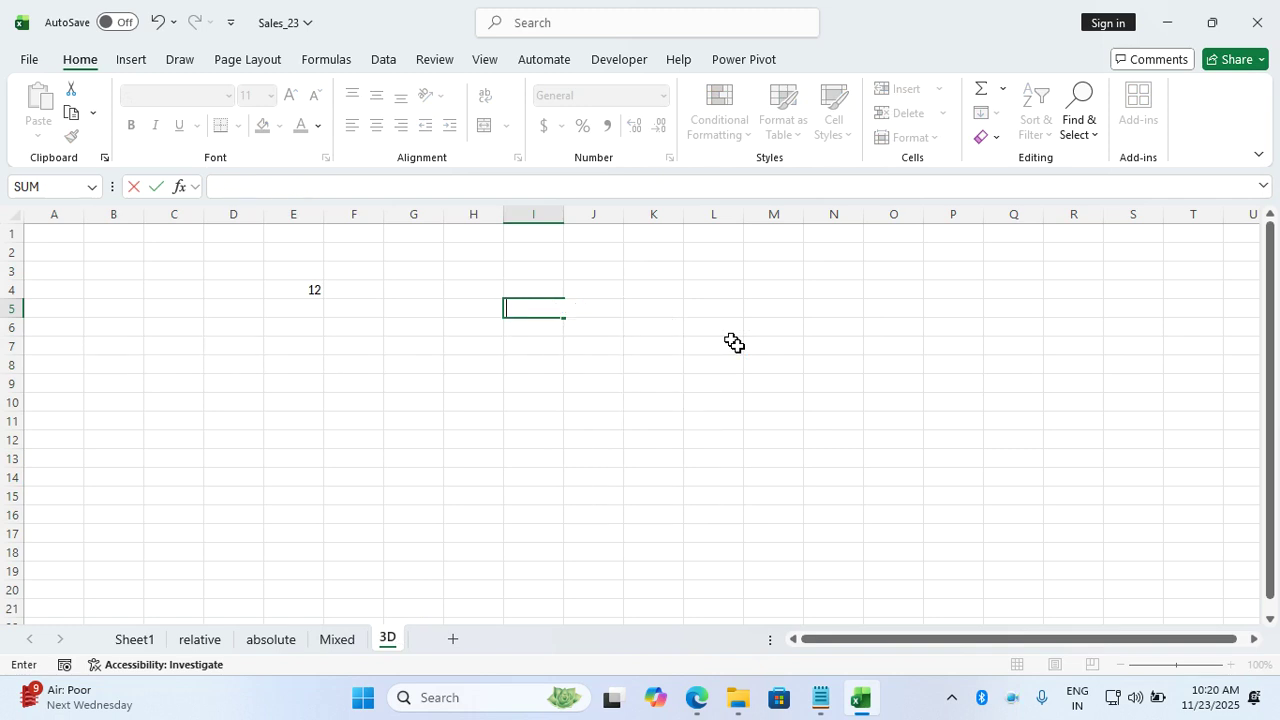
pyautogui.write('=sum(')
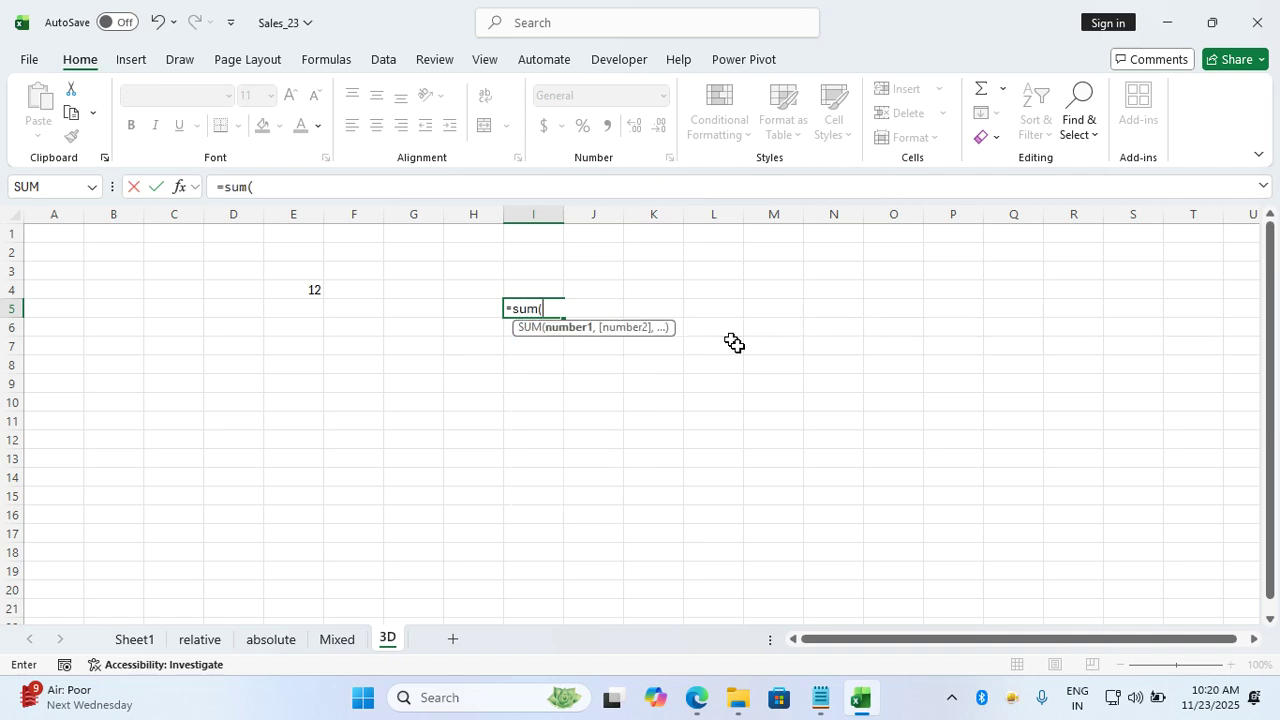
pyautogui.click(331, 641)
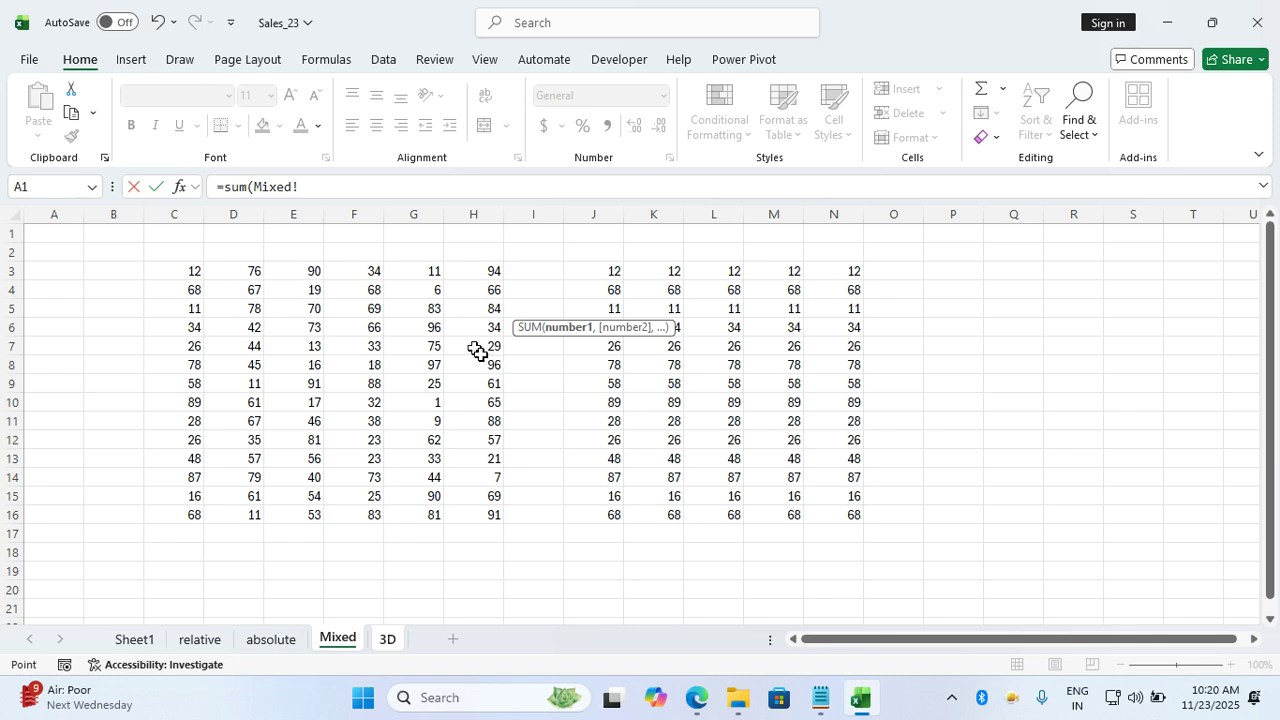
pyautogui.press('Escape')
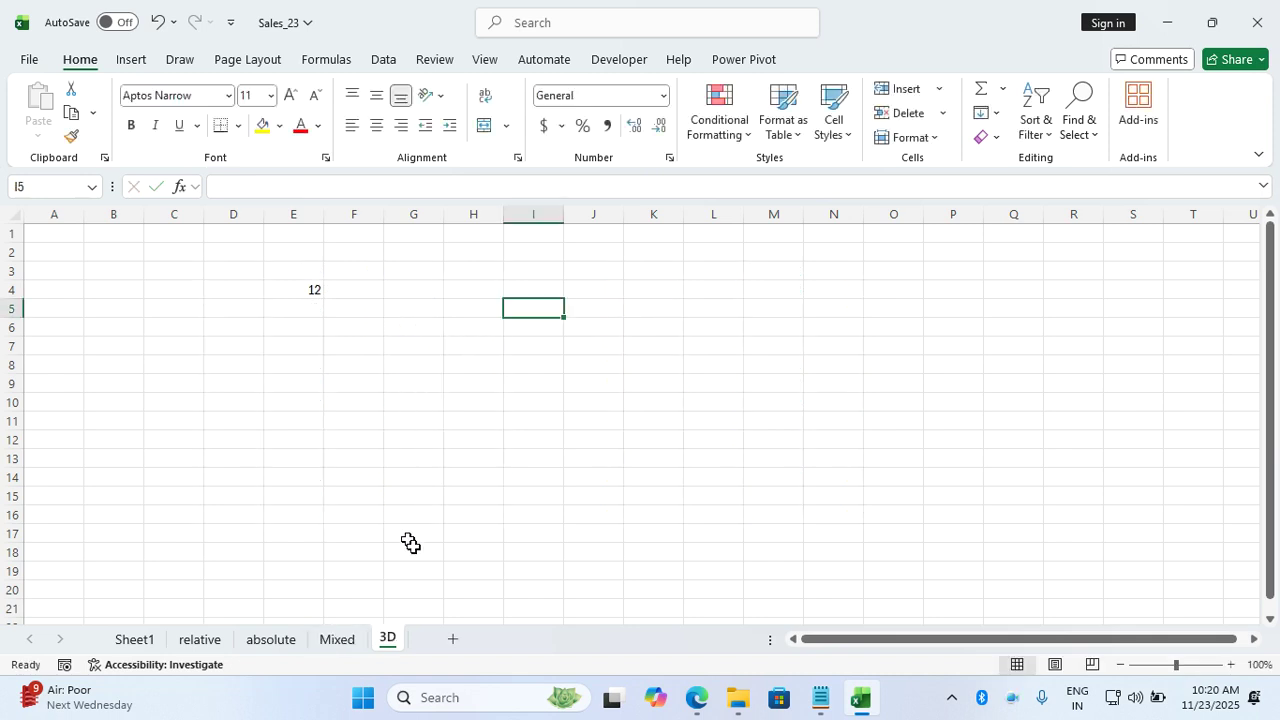
# Define the workbook-level name mydata for range C3:H16 on the Mixed sheet and return to the 3D sheet
pyautogui.click(337, 638)
pyautogui.click(243, 313)
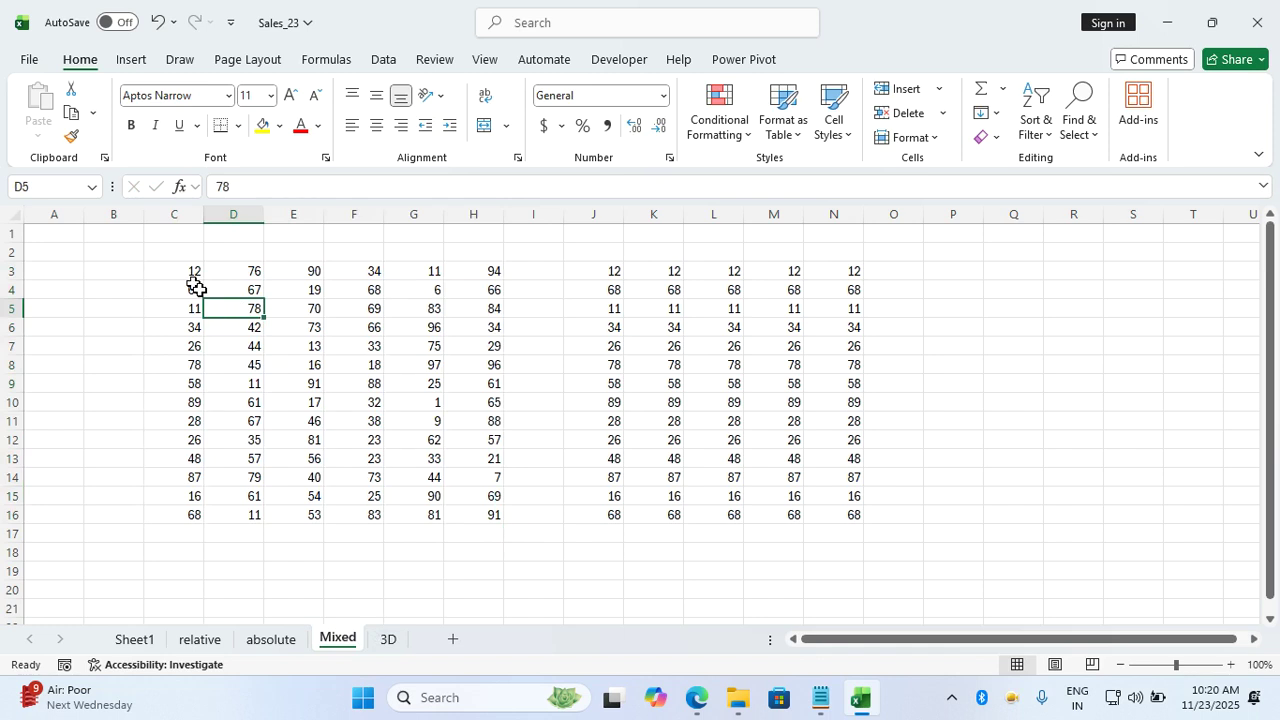
pyautogui.moveTo(171, 274); pyautogui.dragTo(492, 510)
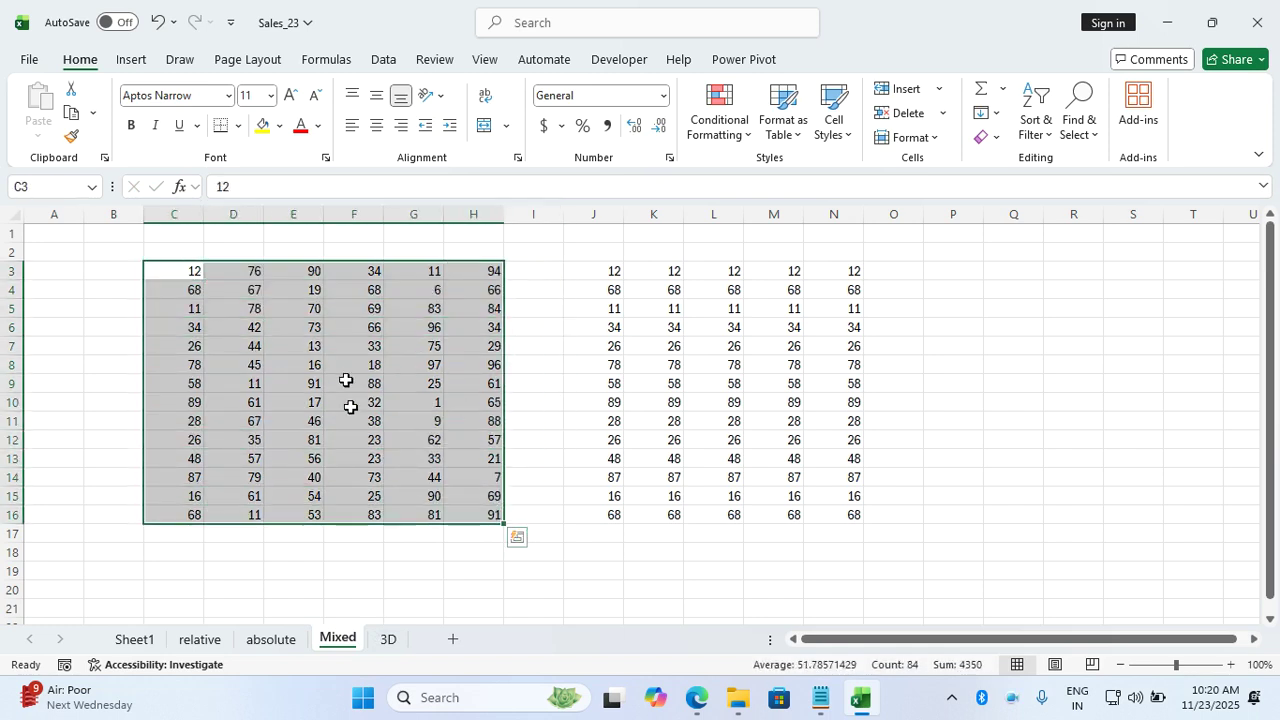
pyautogui.click(326, 62)
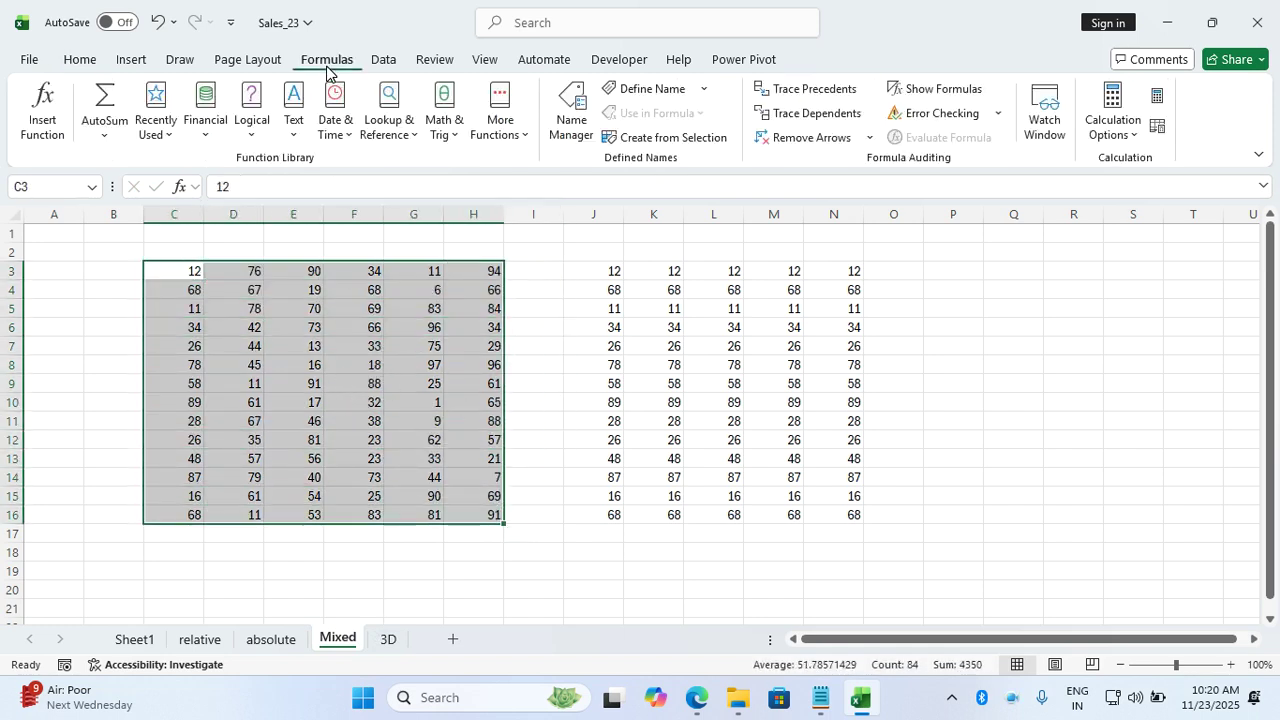
pyautogui.click(652, 89)
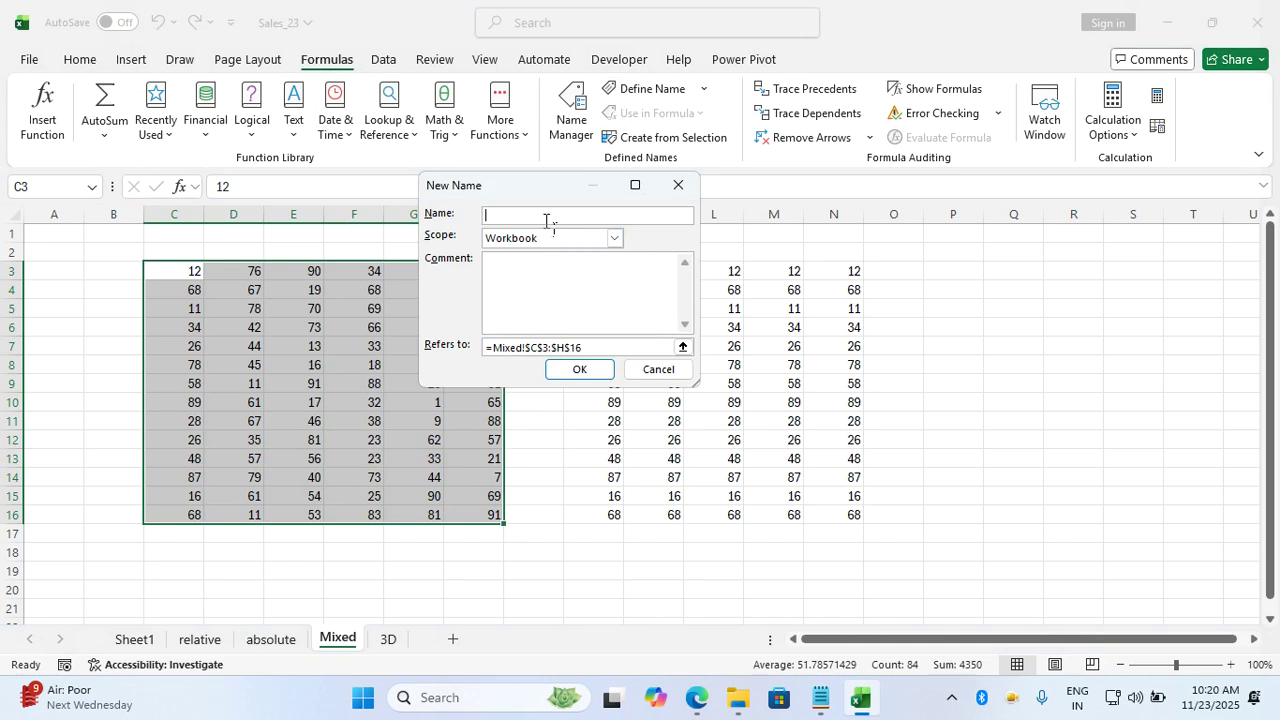
pyautogui.write('mydata')
pyautogui.press('Return')
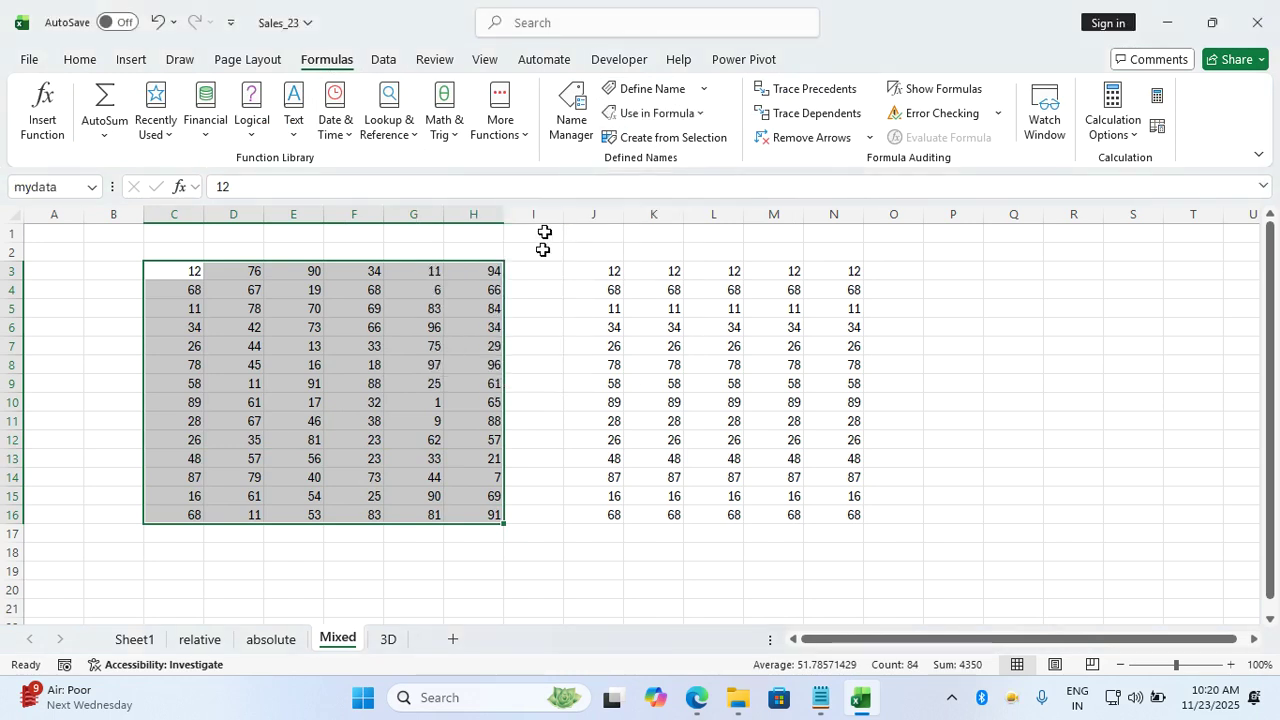
pyautogui.click(553, 313)
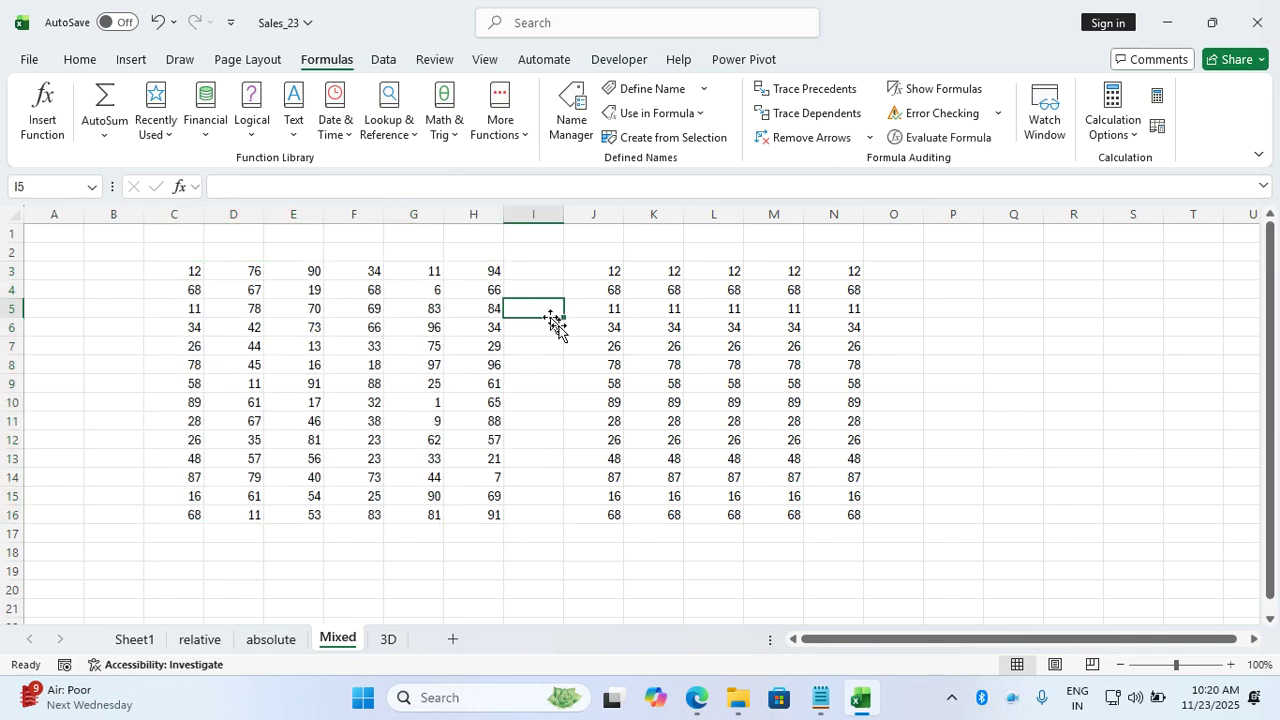
pyautogui.click(389, 638)
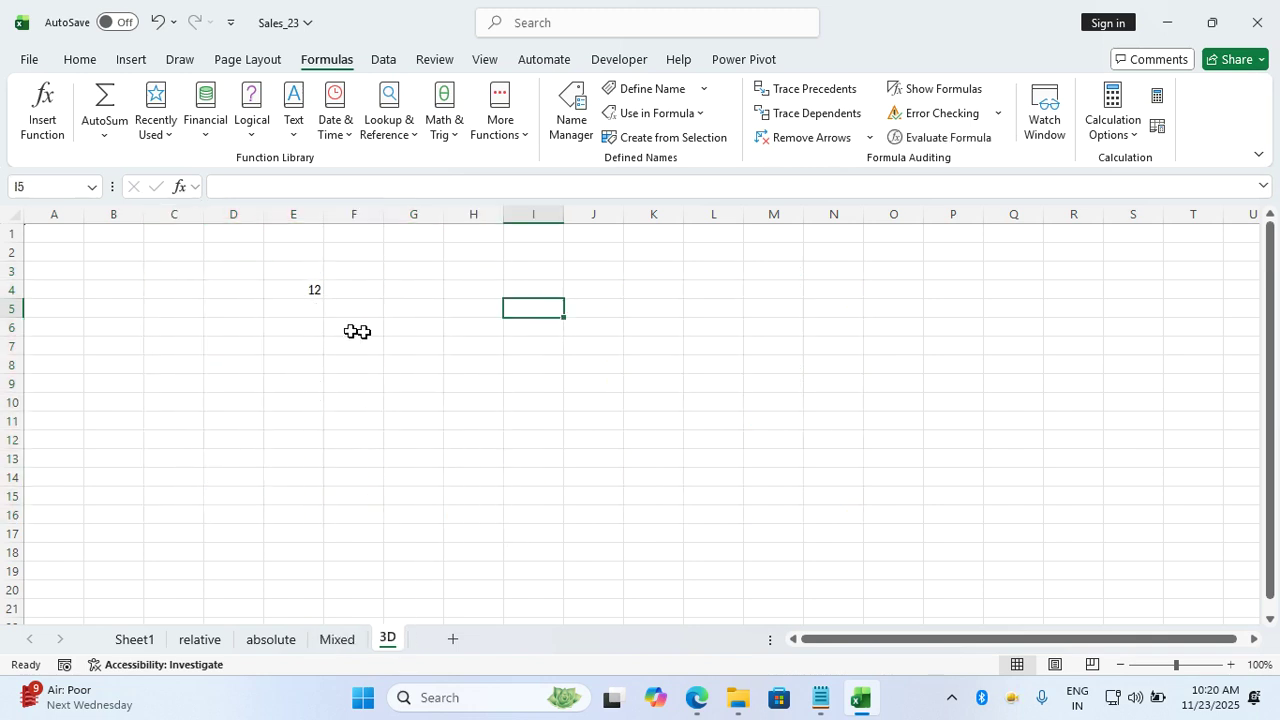
pyautogui.click(468, 288)
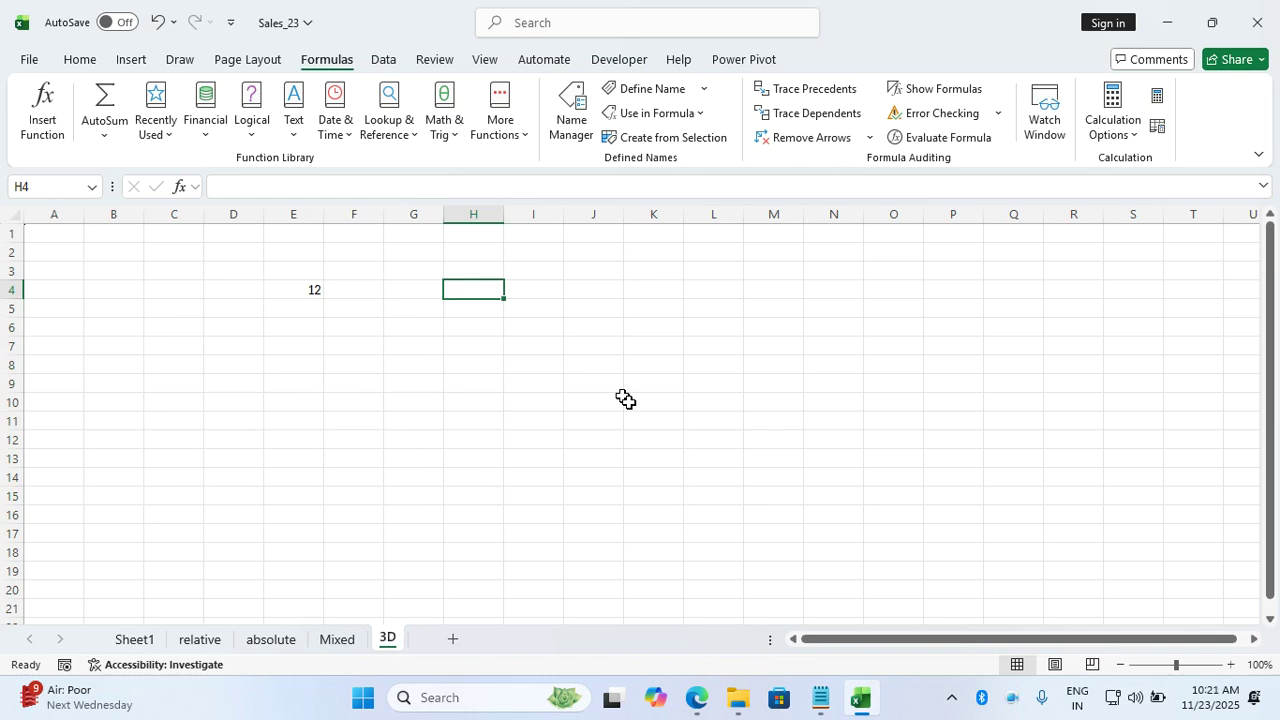
pyautogui.write('=sum(')
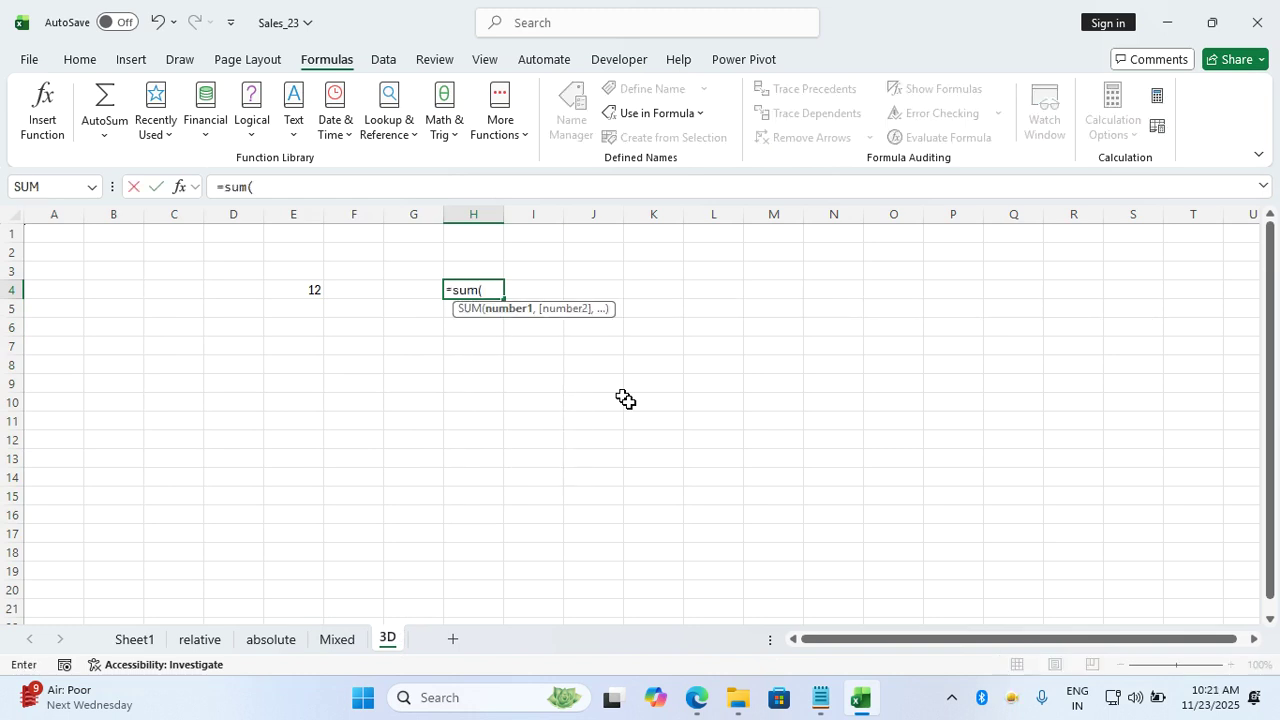
pyautogui.press('BackSpace')
pyautogui.press('BackSpace')
pyautogui.press('BackSpace')
pyautogui.press('BackSpace')
pyautogui.press('BackSpace')
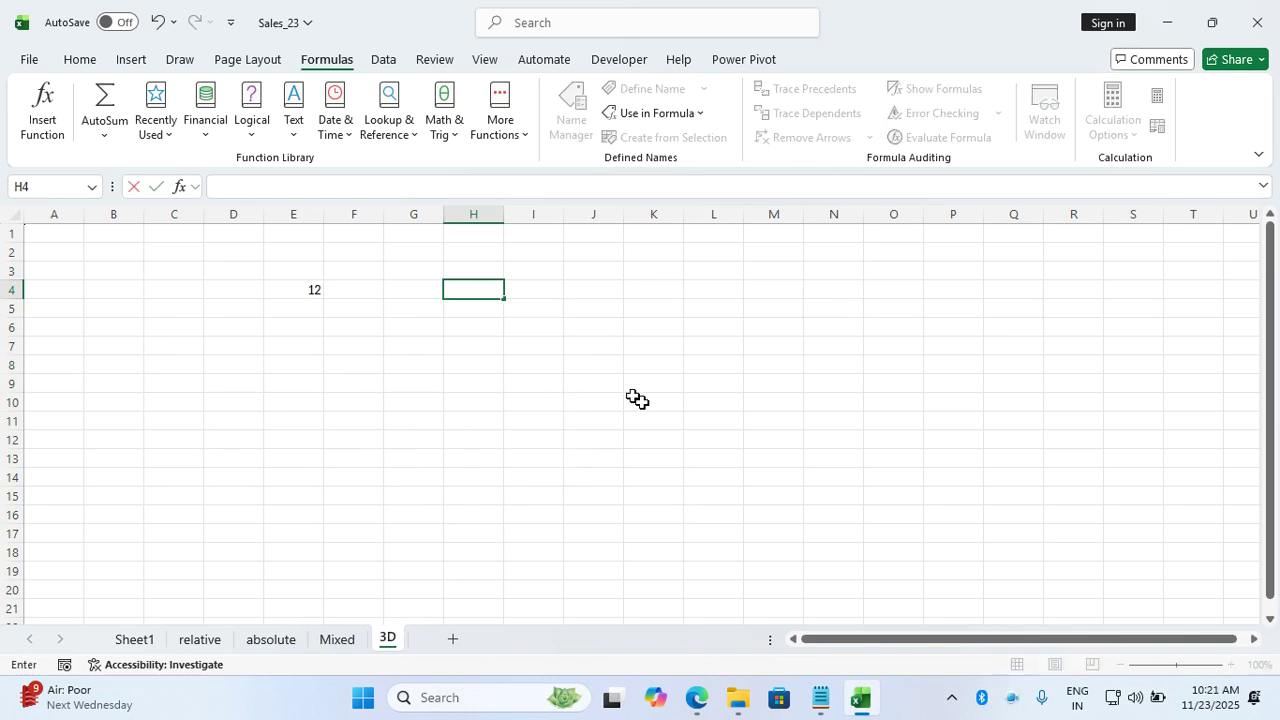
pyautogui.click(676, 416)
# Enter the formula =sum(mydata) in cell C5 of the 3D sheet
pyautogui.keyDown('ctrl'); pyautogui.scroll(2, 676, 416); pyautogui.keyUp('ctrl')
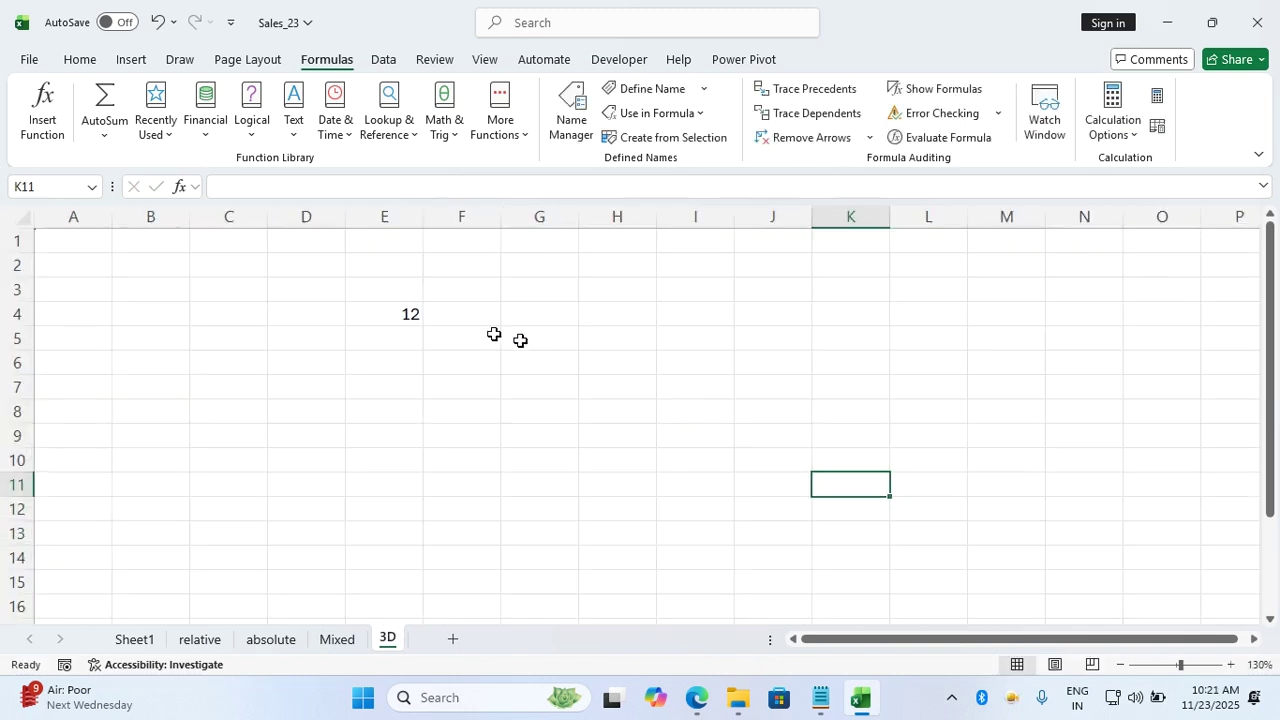
pyautogui.click(255, 340)
pyautogui.write('=')
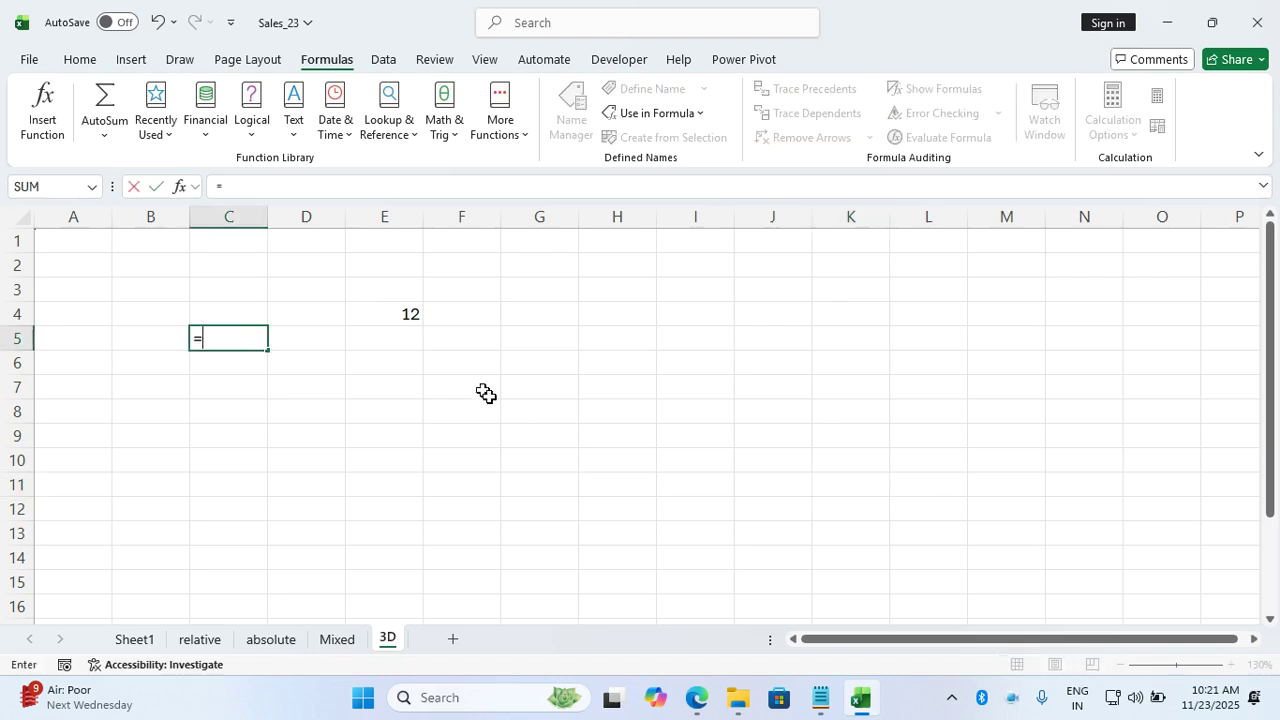
pyautogui.write('sum(')
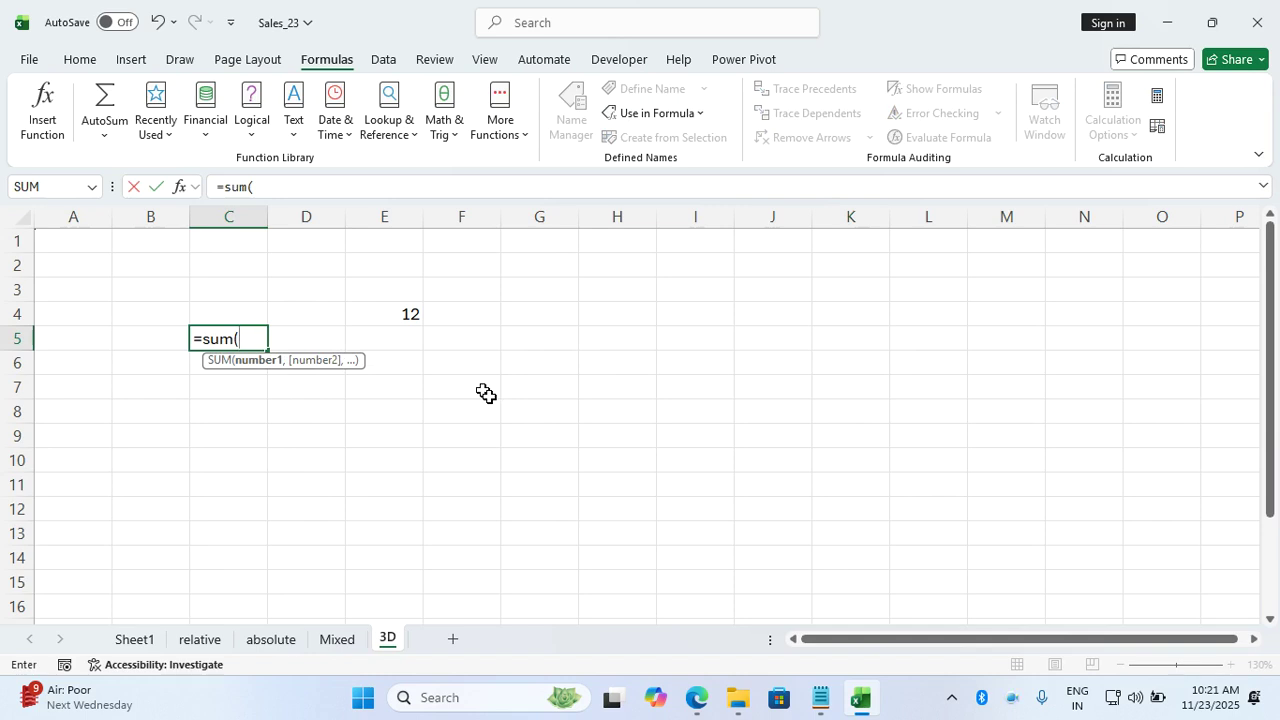
pyautogui.write('m')
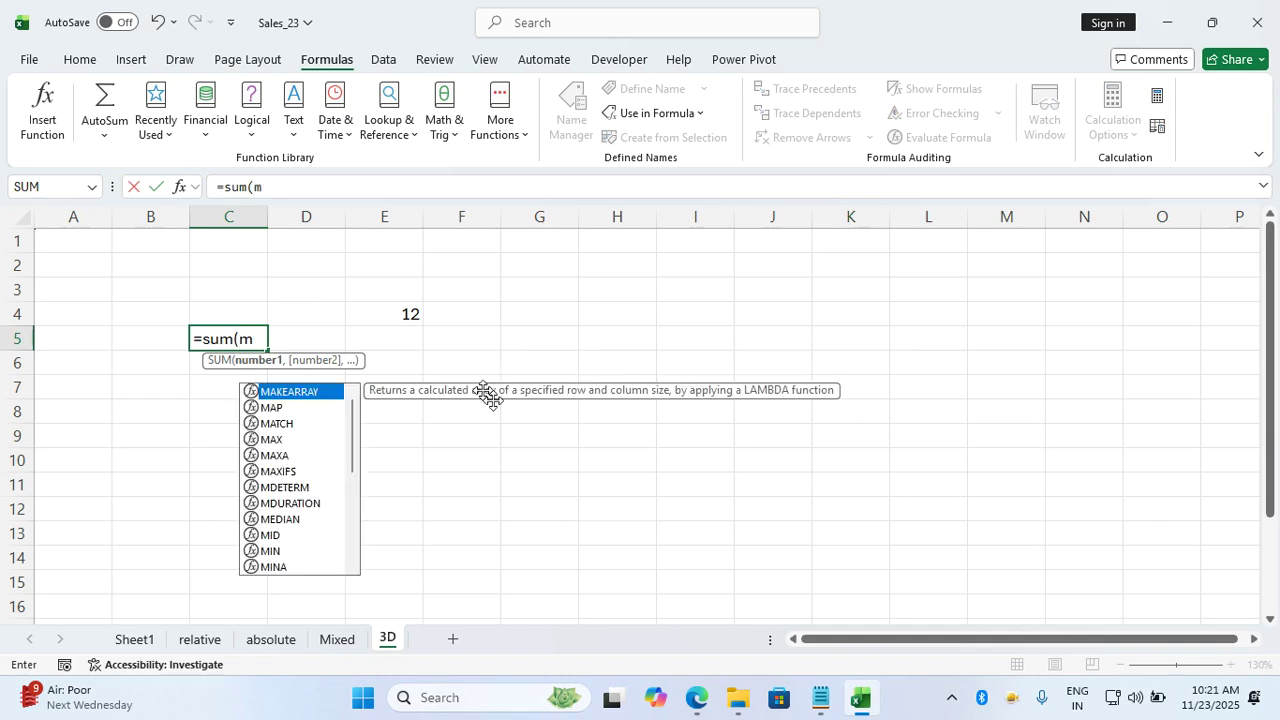
pyautogui.write('ydata)')
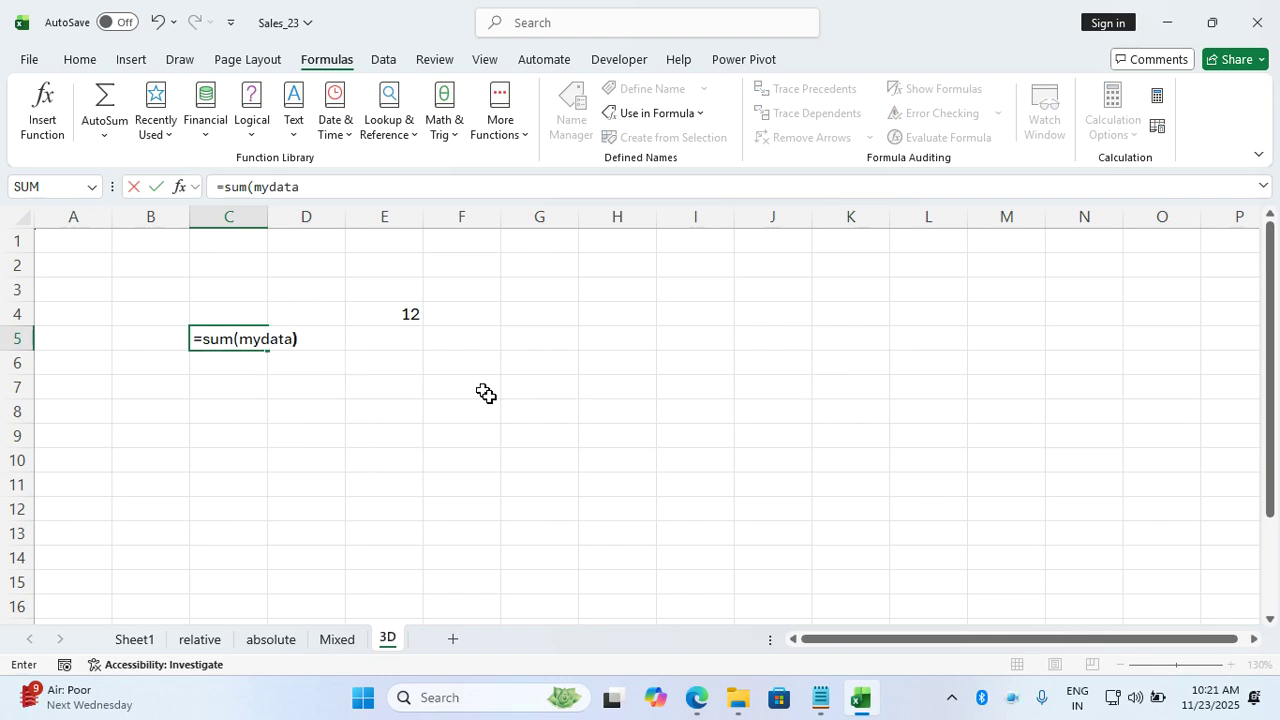
pyautogui.press('Return')
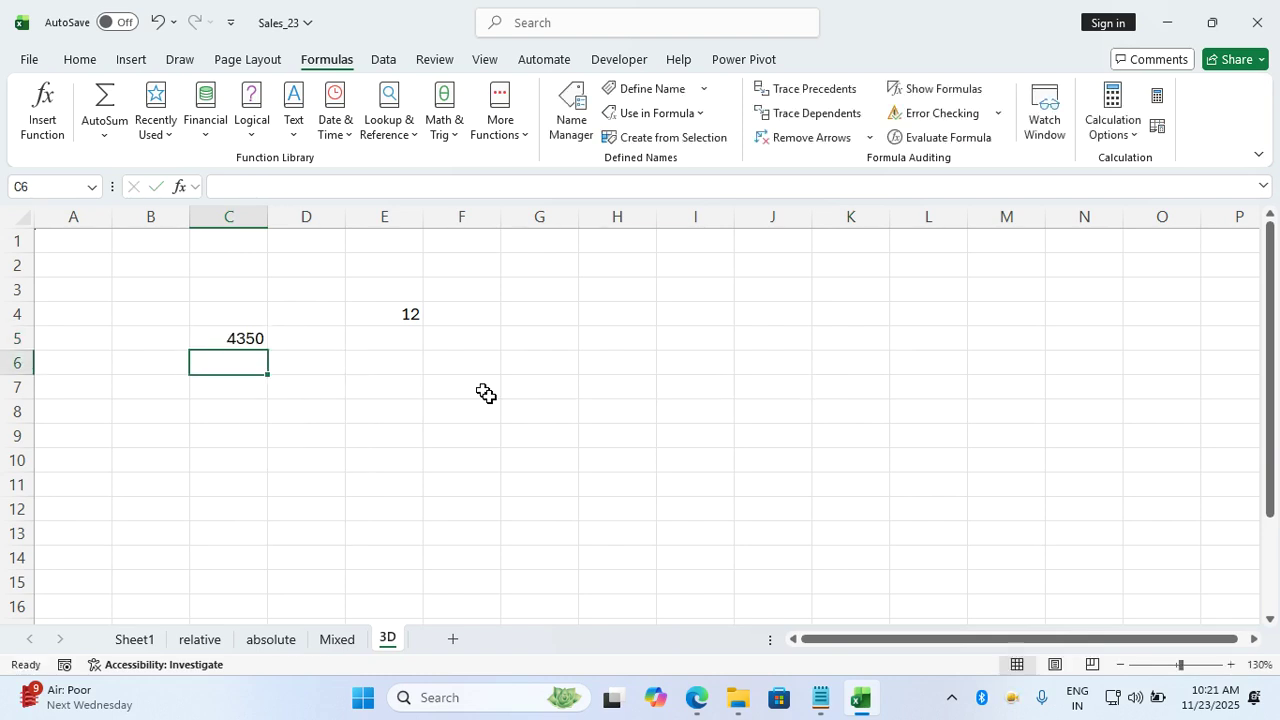
# Enter the formula =sum(mydata) in cell P3 of the Mixed sheet
pyautogui.click(337, 639)
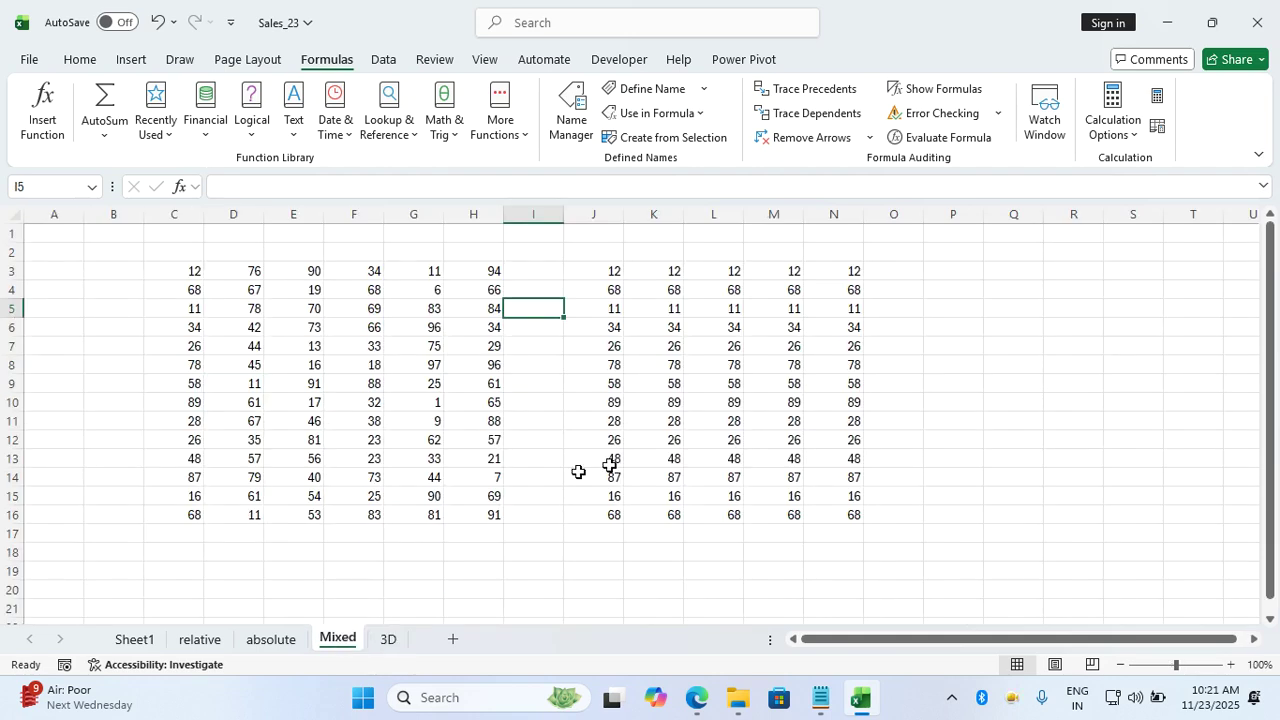
pyautogui.click(970, 272)
pyautogui.write('=sum(')
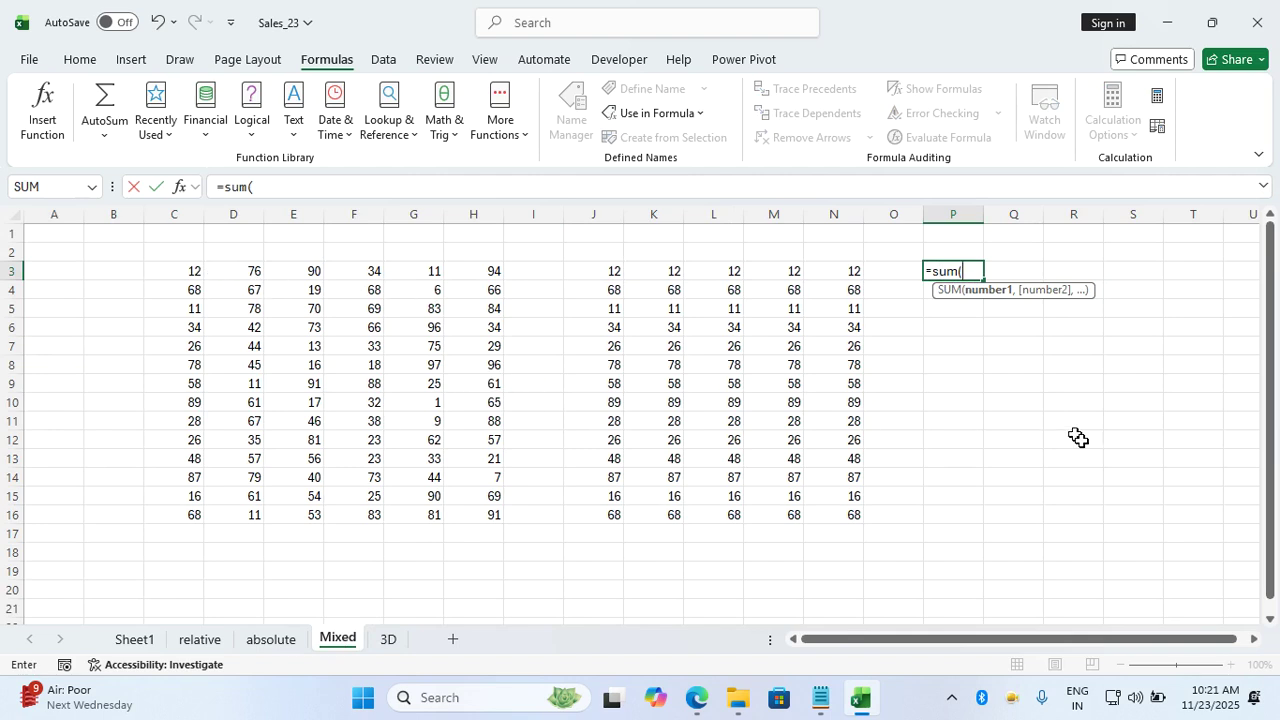
pyautogui.write('mydata')
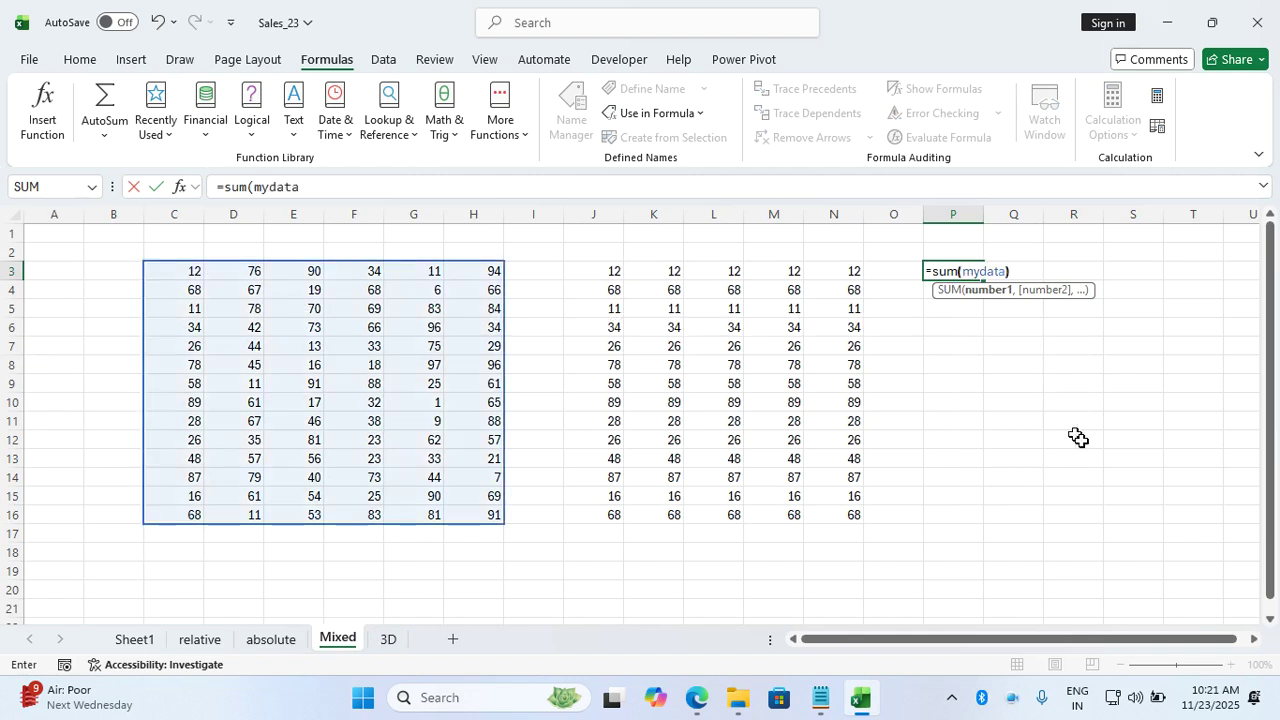
pyautogui.write(')')
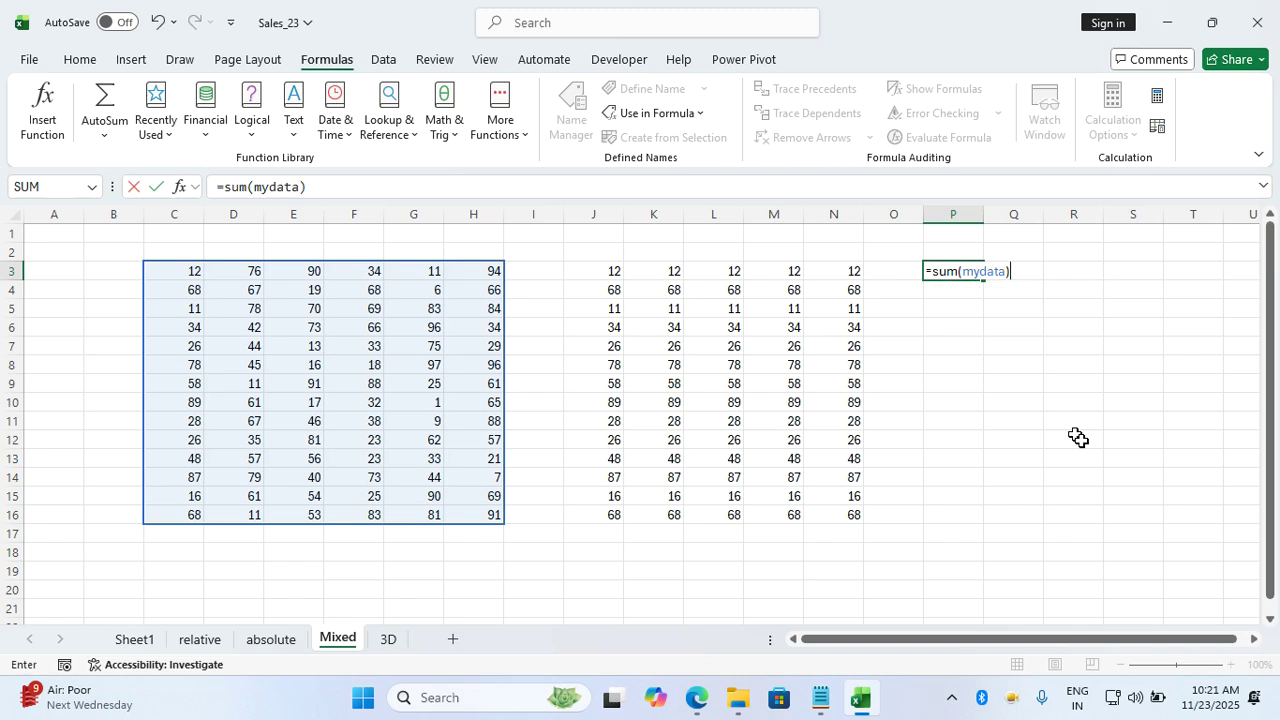
pyautogui.press('Return')
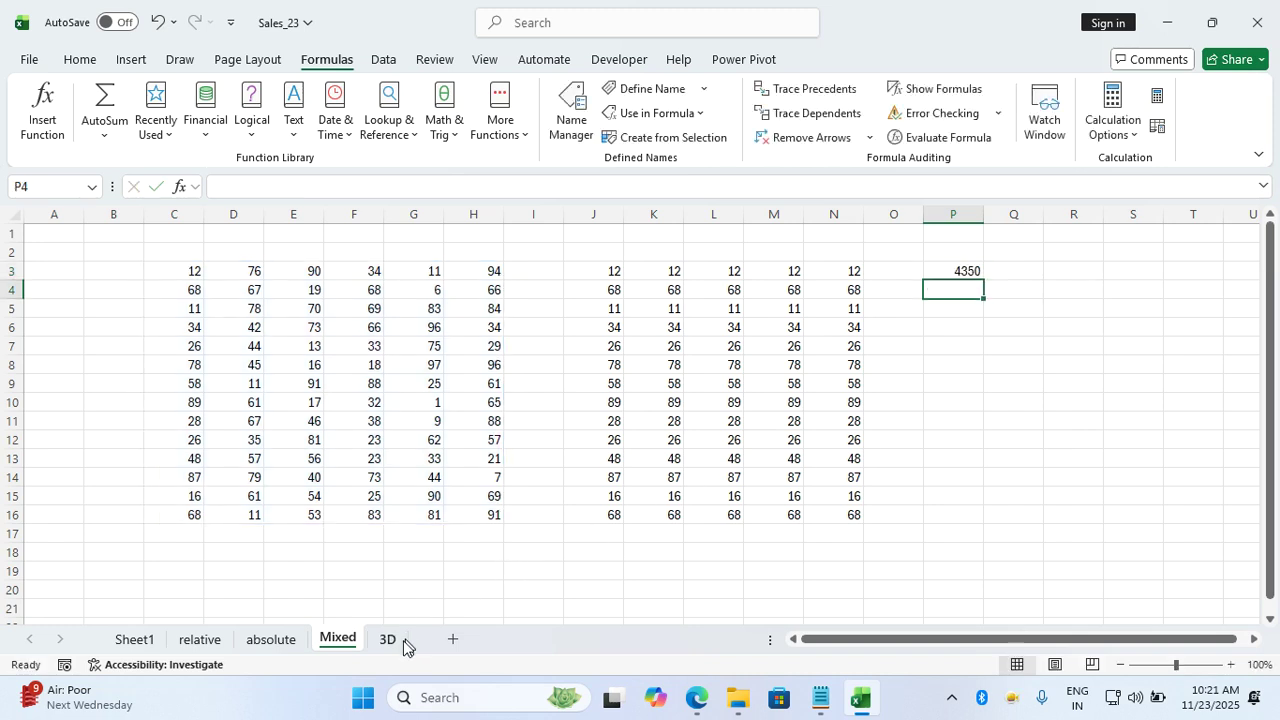
# Return to the 3D sheet and enter =mydata in cell G3 to spill the whole named range
pyautogui.click(405, 645)
pyautogui.click(543, 291)
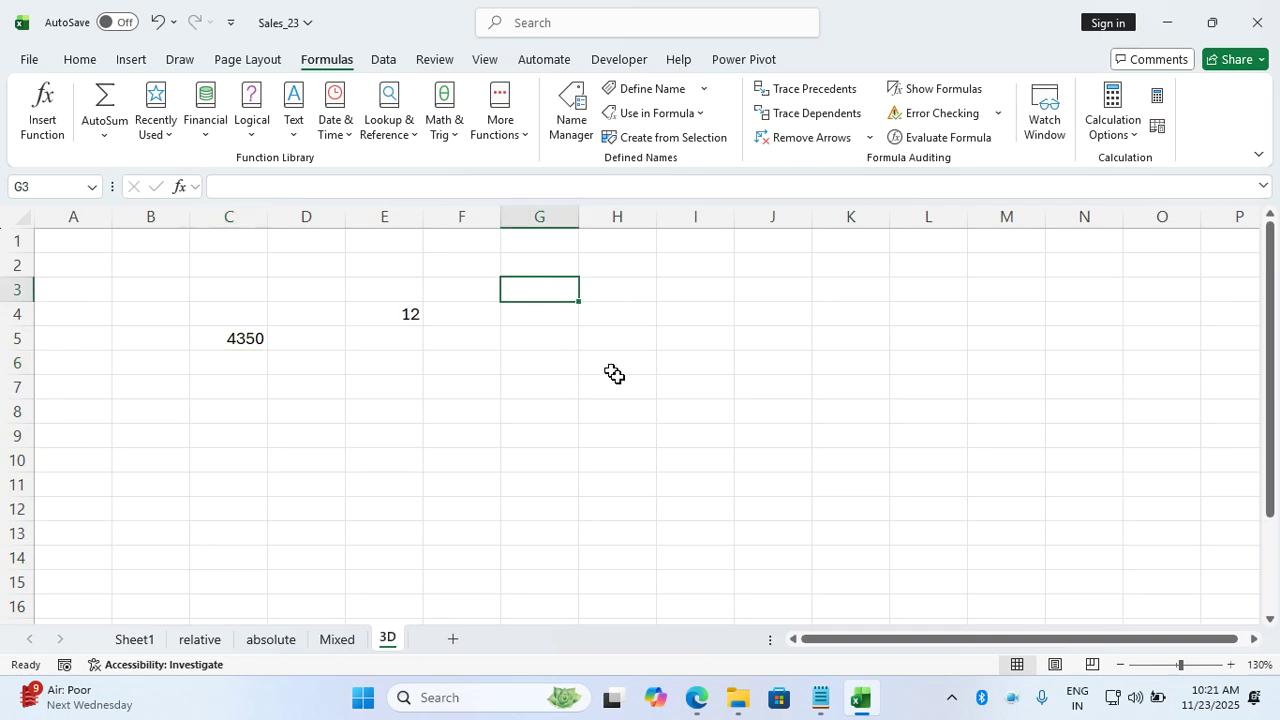
pyautogui.write('=mydata')
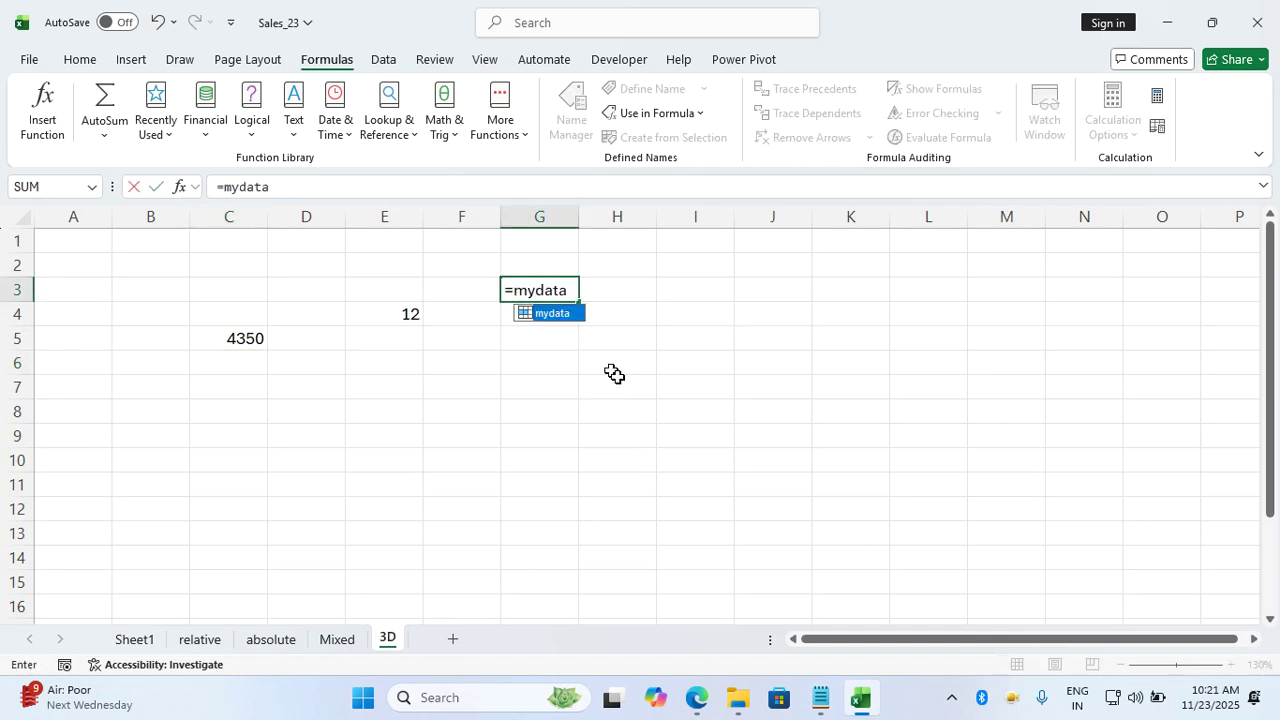
pyautogui.press('Return')
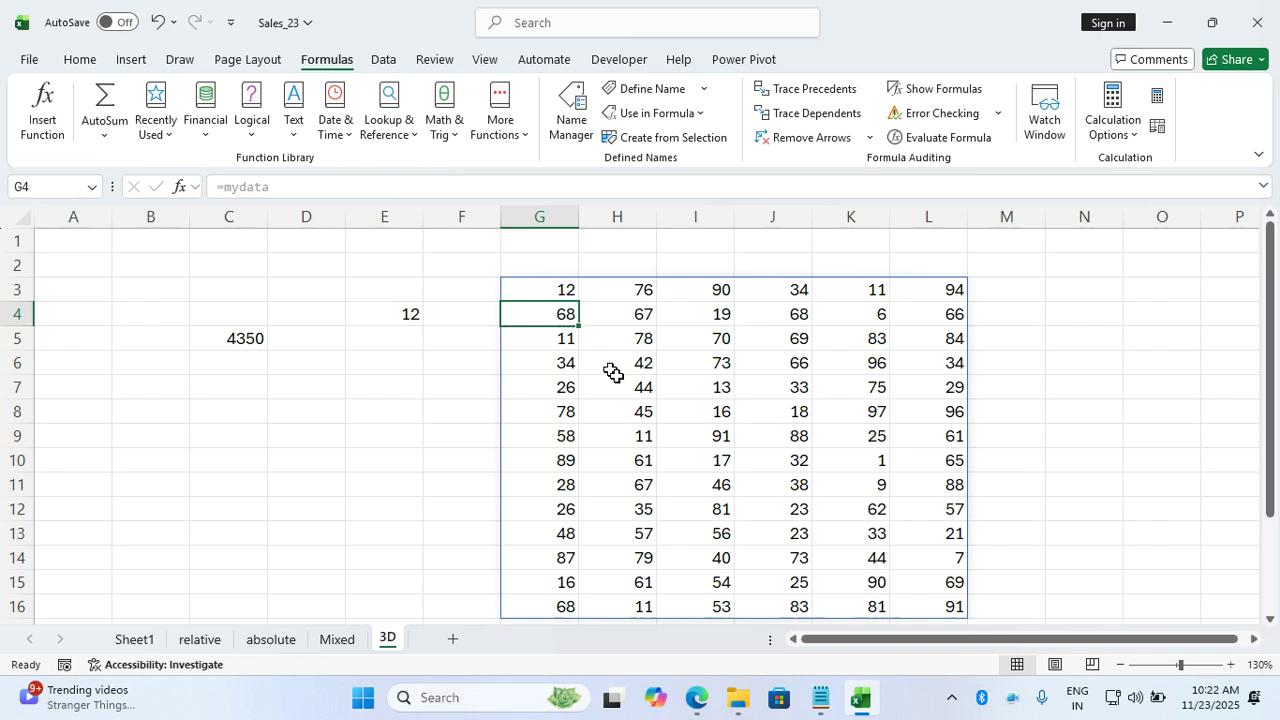
pyautogui.click(443, 408)
# From the absolute sheet, examine the reference of the name mydata in the Name Manager and close it without changes
pyautogui.click(274, 639)
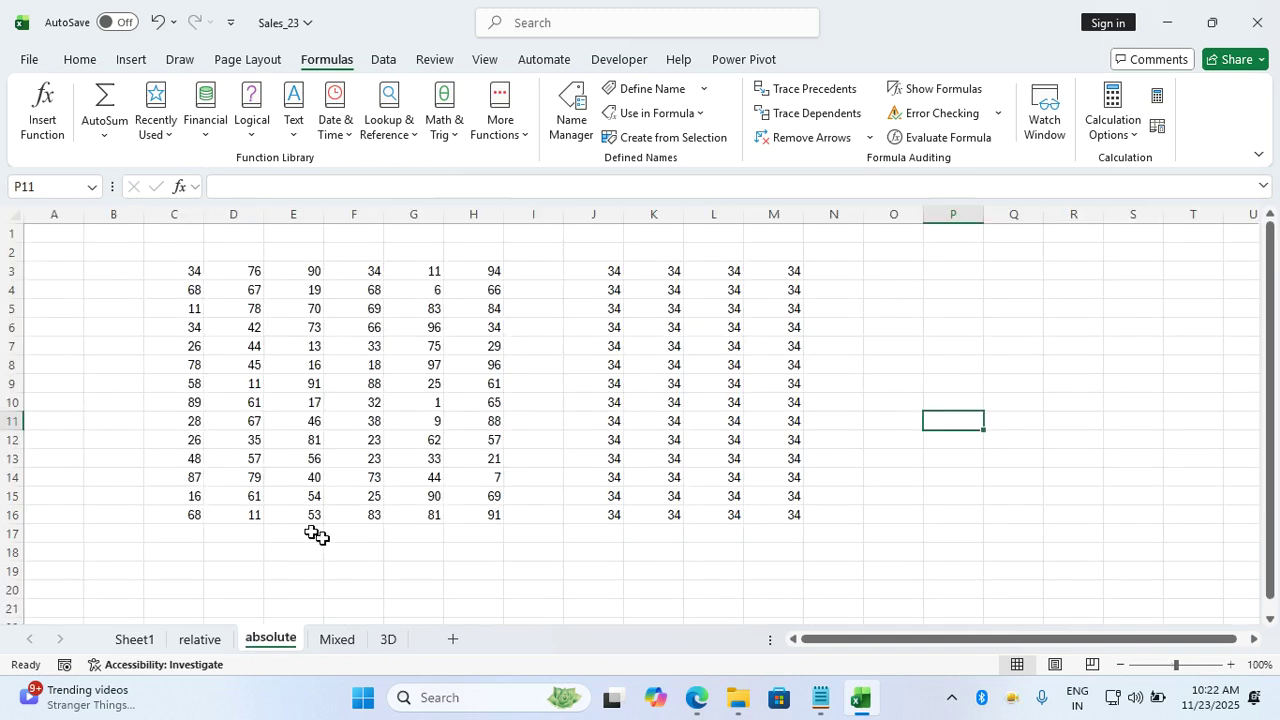
pyautogui.click(546, 557)
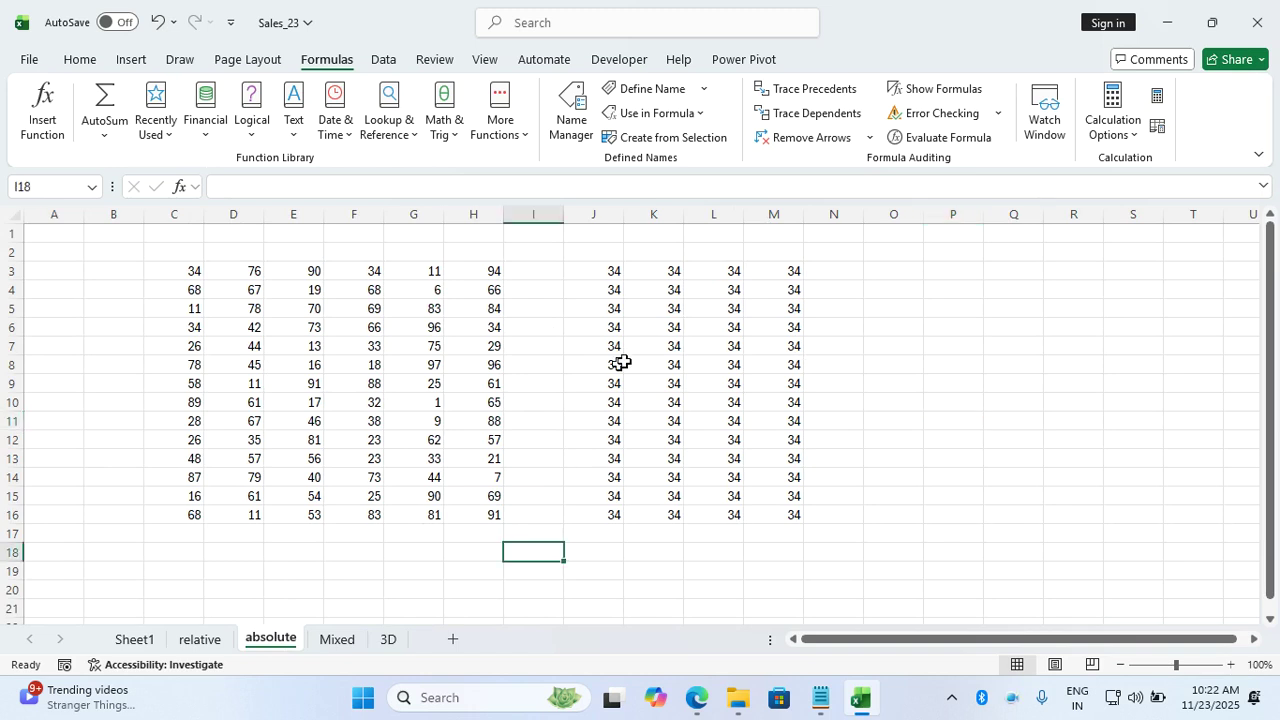
pyautogui.click(572, 127)
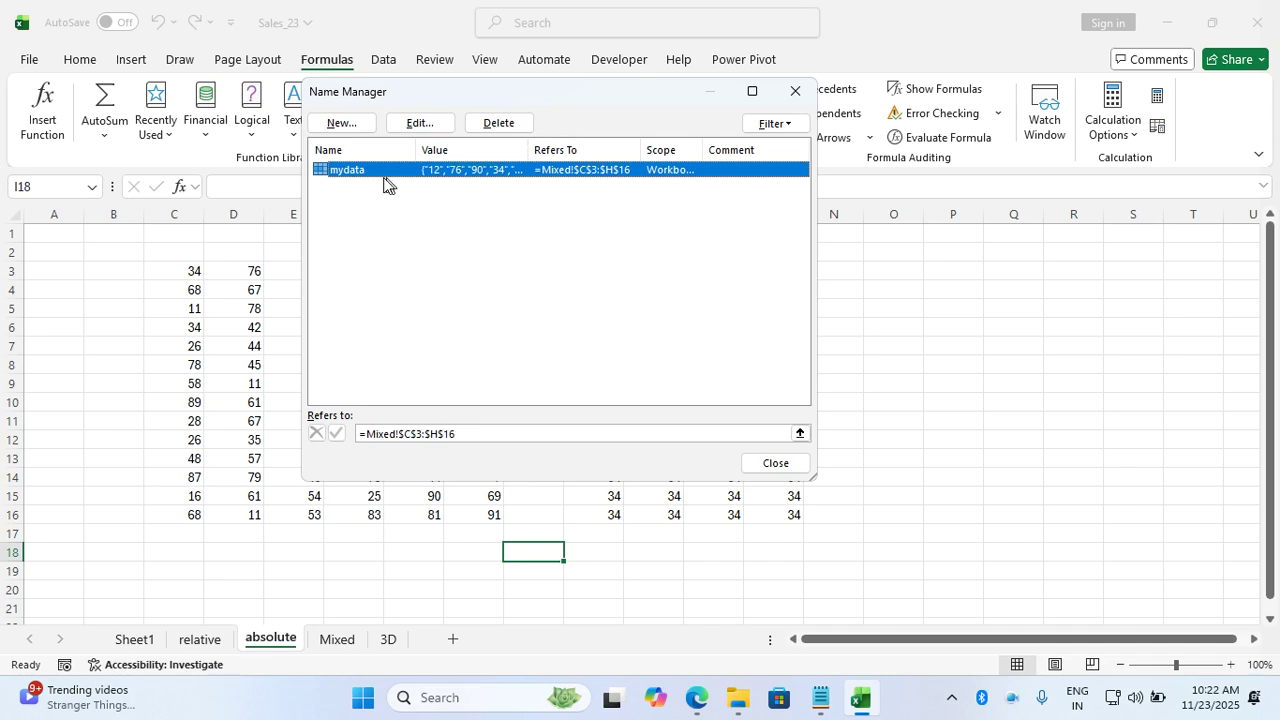
pyautogui.moveTo(433, 94); pyautogui.dragTo(637, 83)
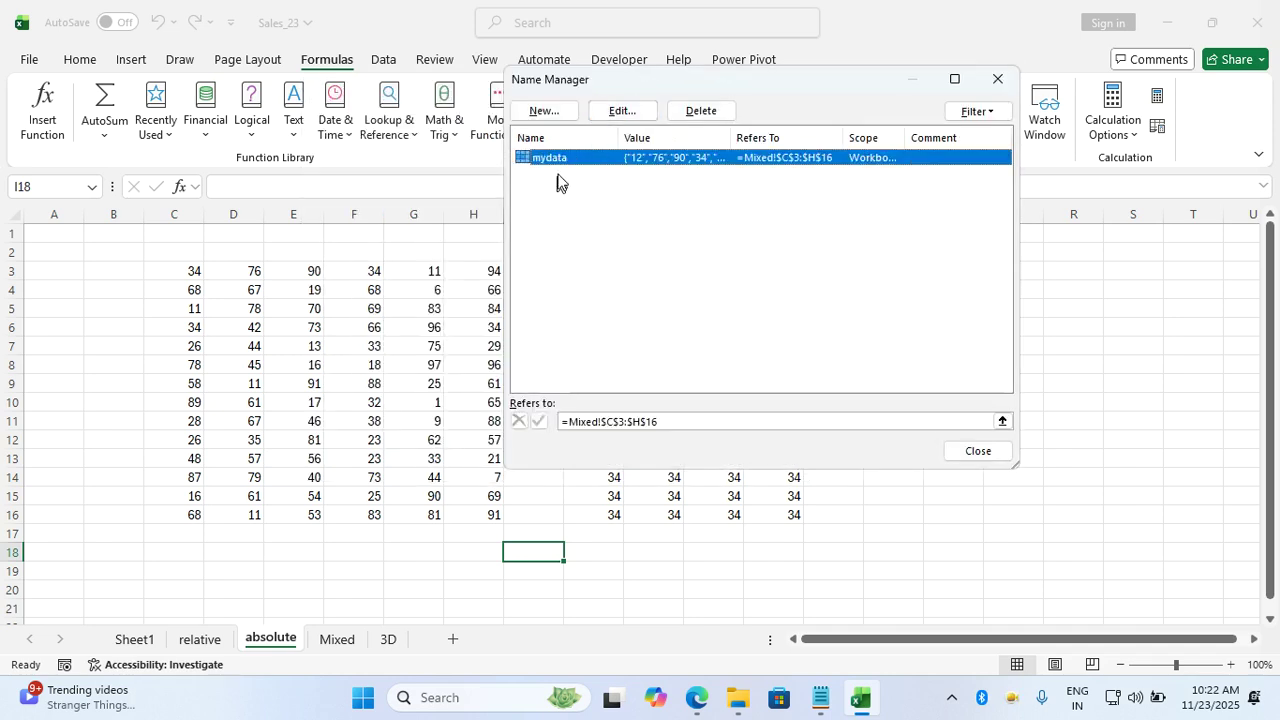
pyautogui.click(686, 422)
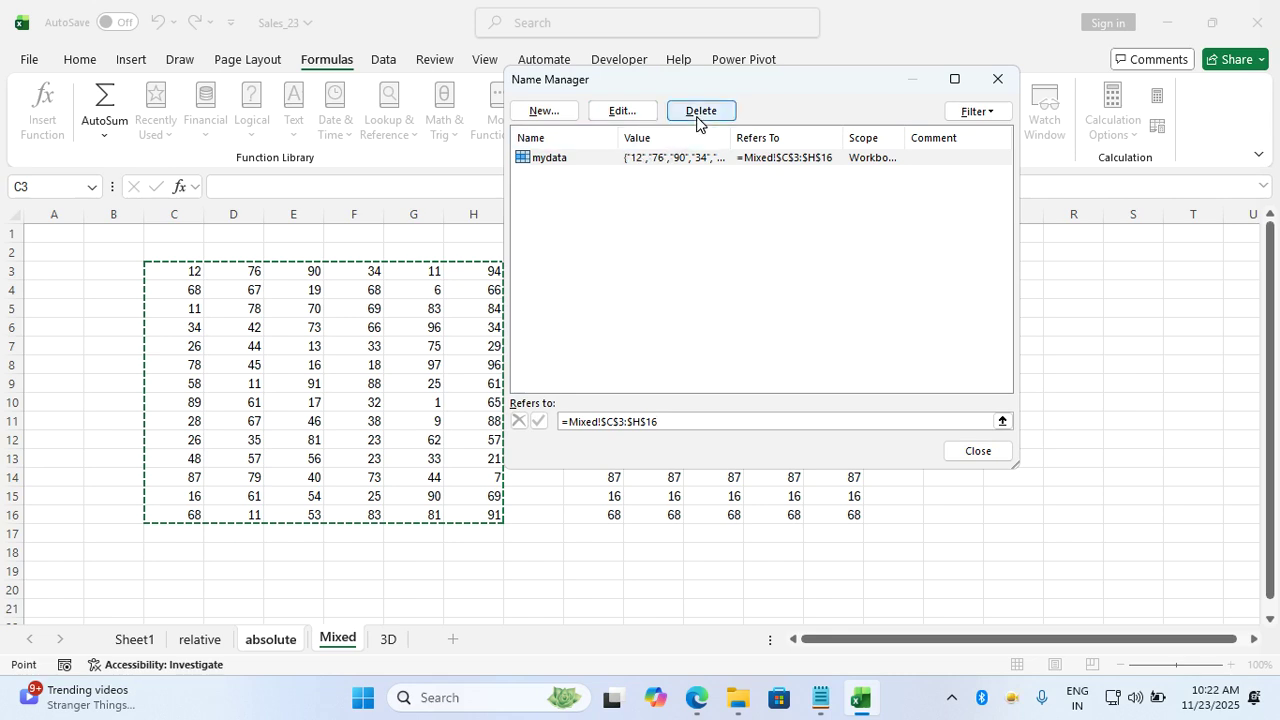
pyautogui.click(997, 78)
pyautogui.click(907, 378)
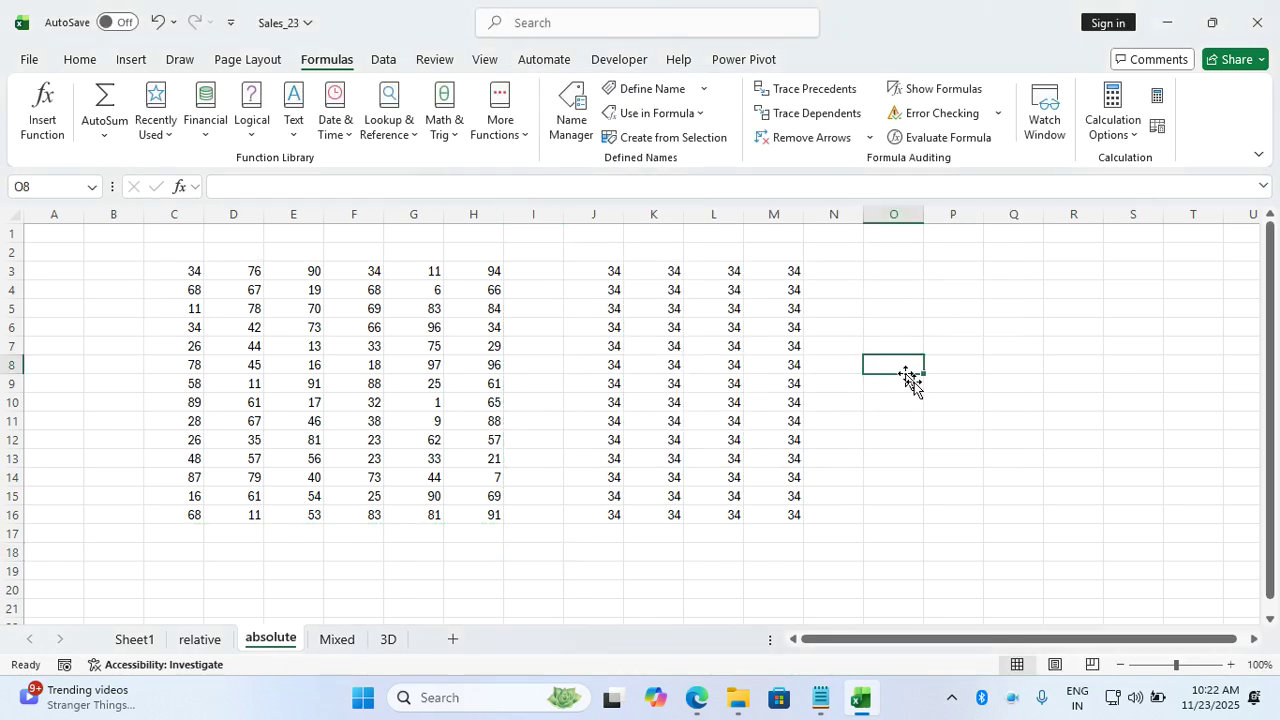
pyautogui.click(918, 333)
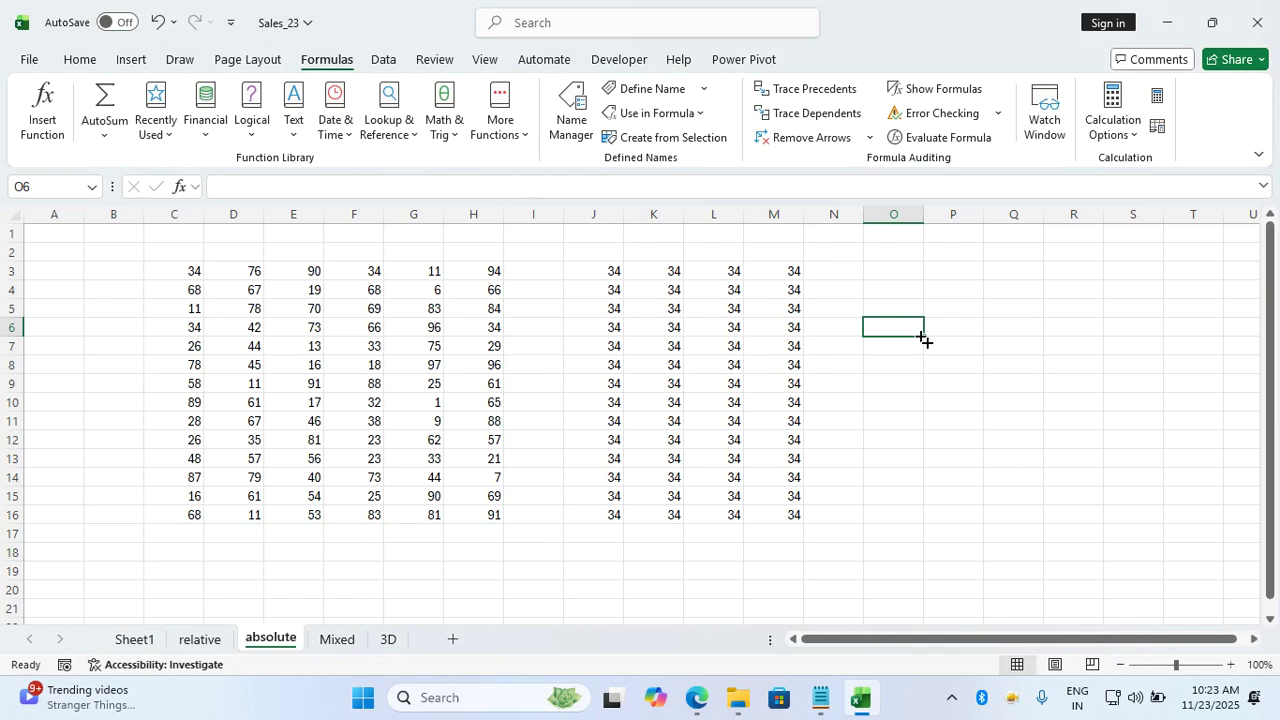
# Switch to Notepad and examine sections 14, define name, and 15, Date formula, in excel notes.txt
pyautogui.moveTo(818, 697)
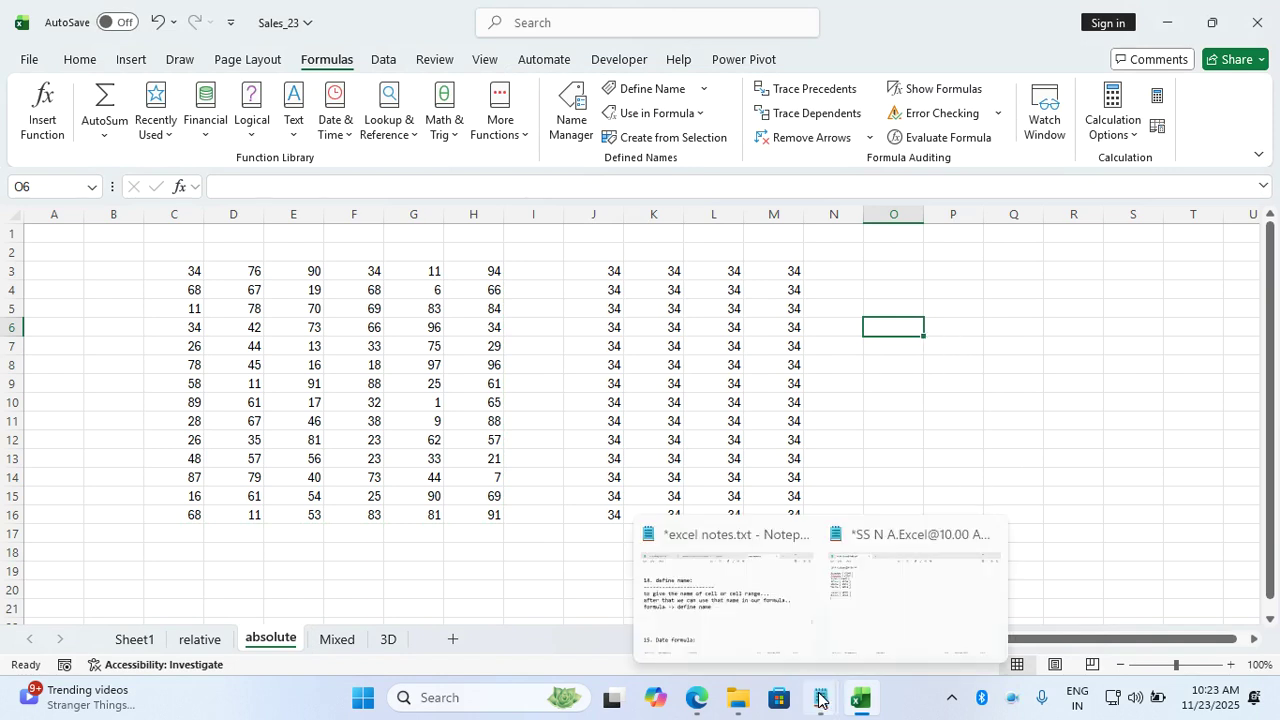
pyautogui.click(765, 640)
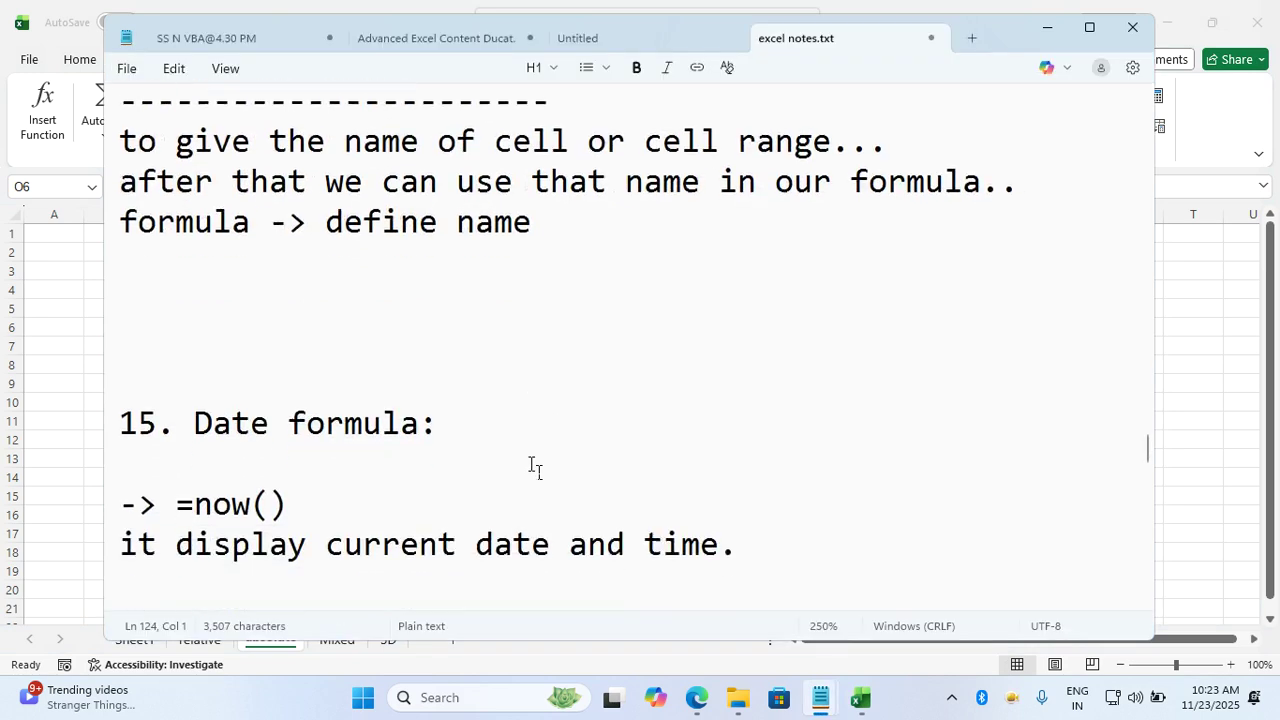
pyautogui.scroll(-2, 535, 467)
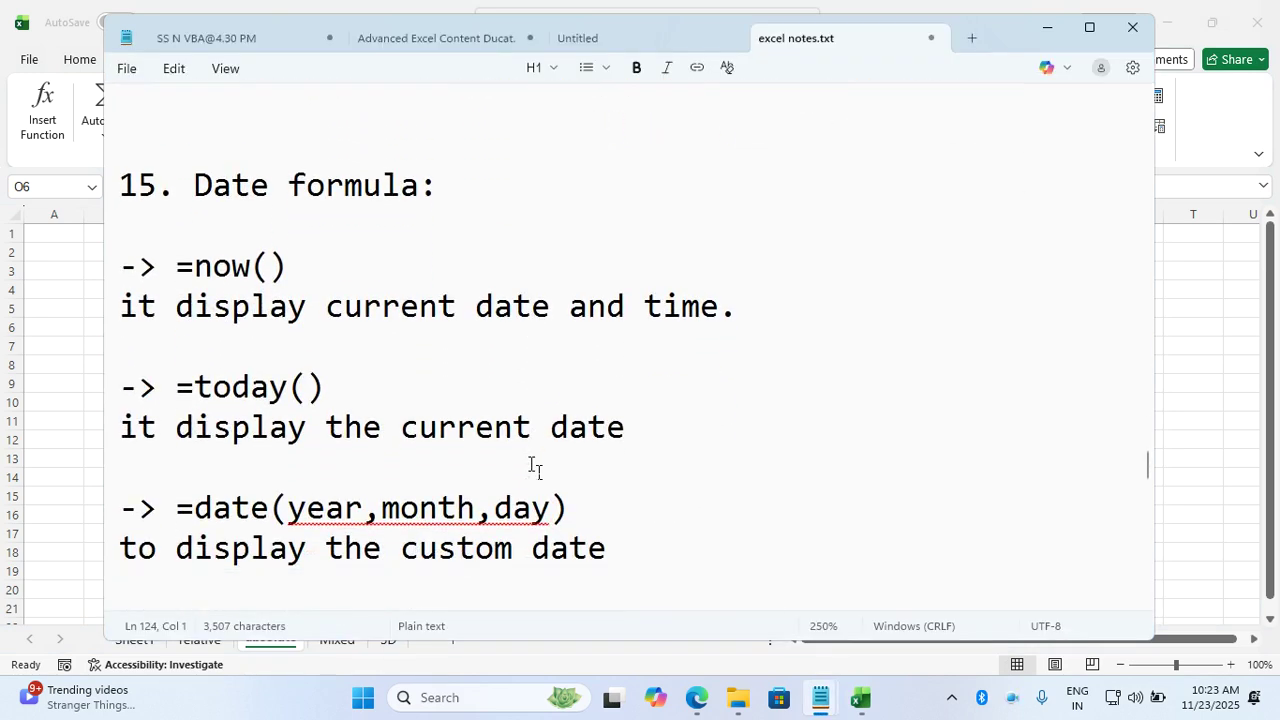
pyautogui.scroll(3, 535, 467)
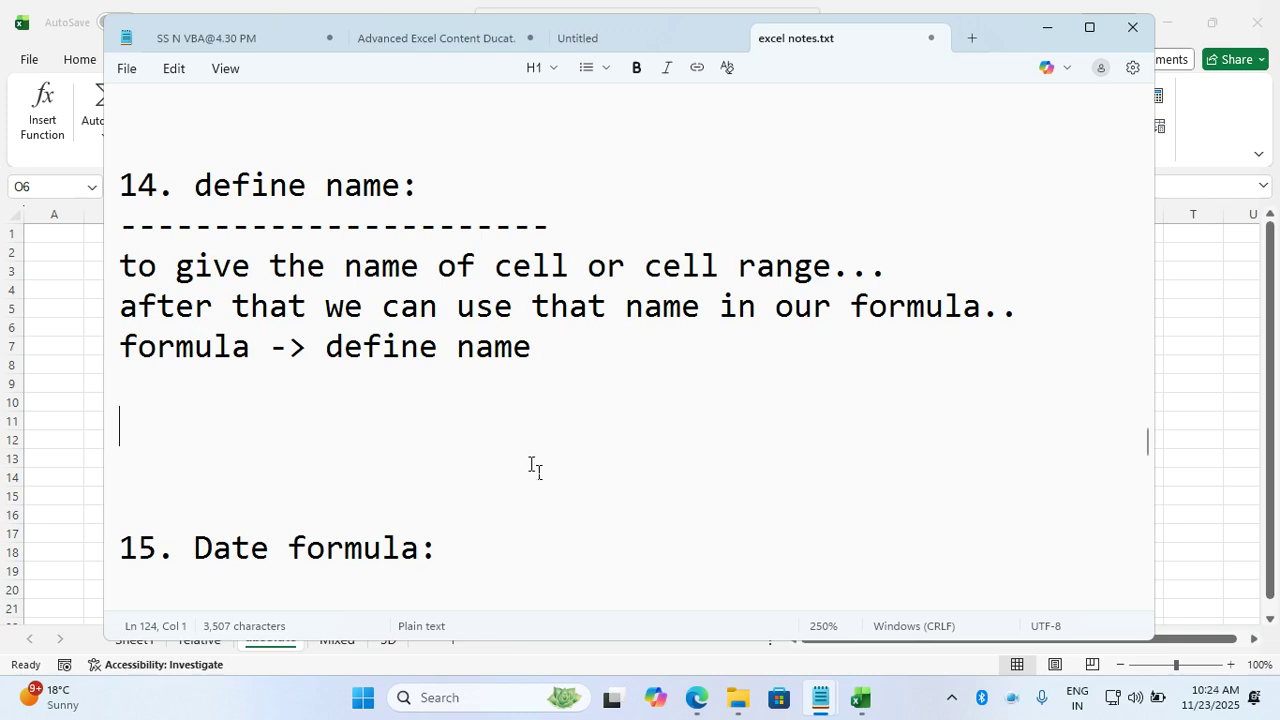
# Switch to the date function workbook and examine the headers, the now entry's description and the formula in cell A3
pyautogui.hotkey('alt', 'Tab')
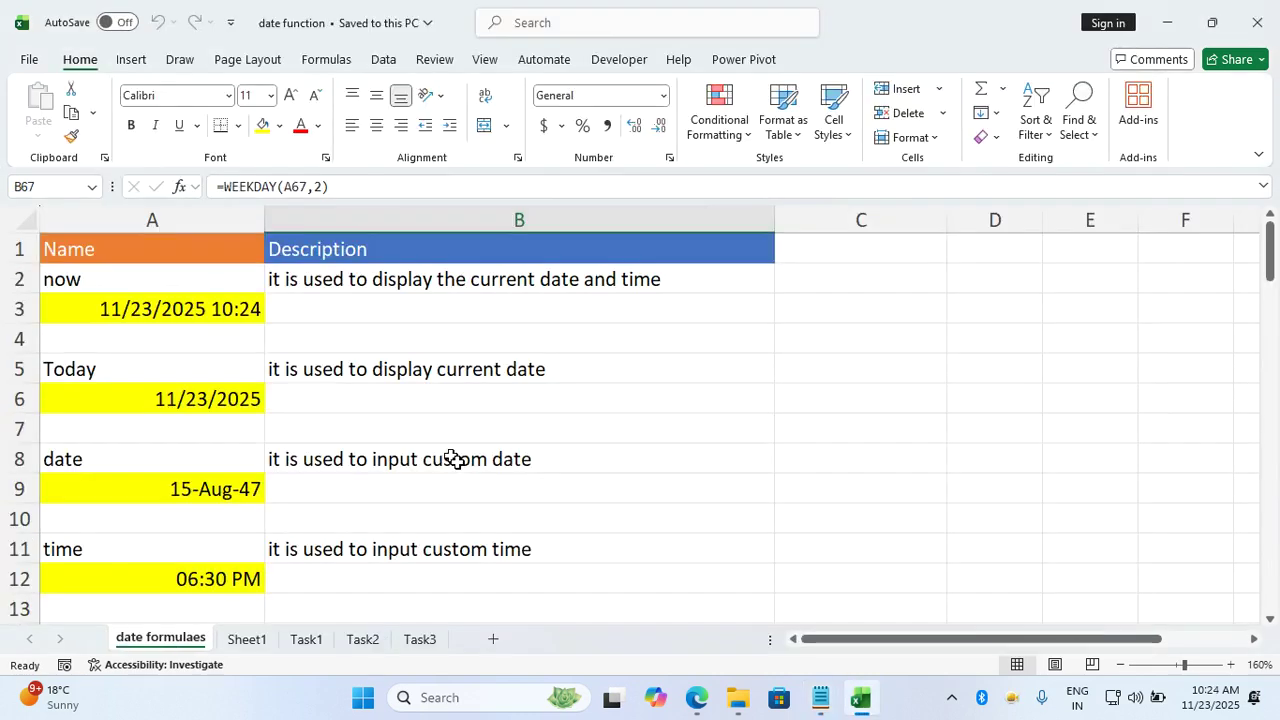
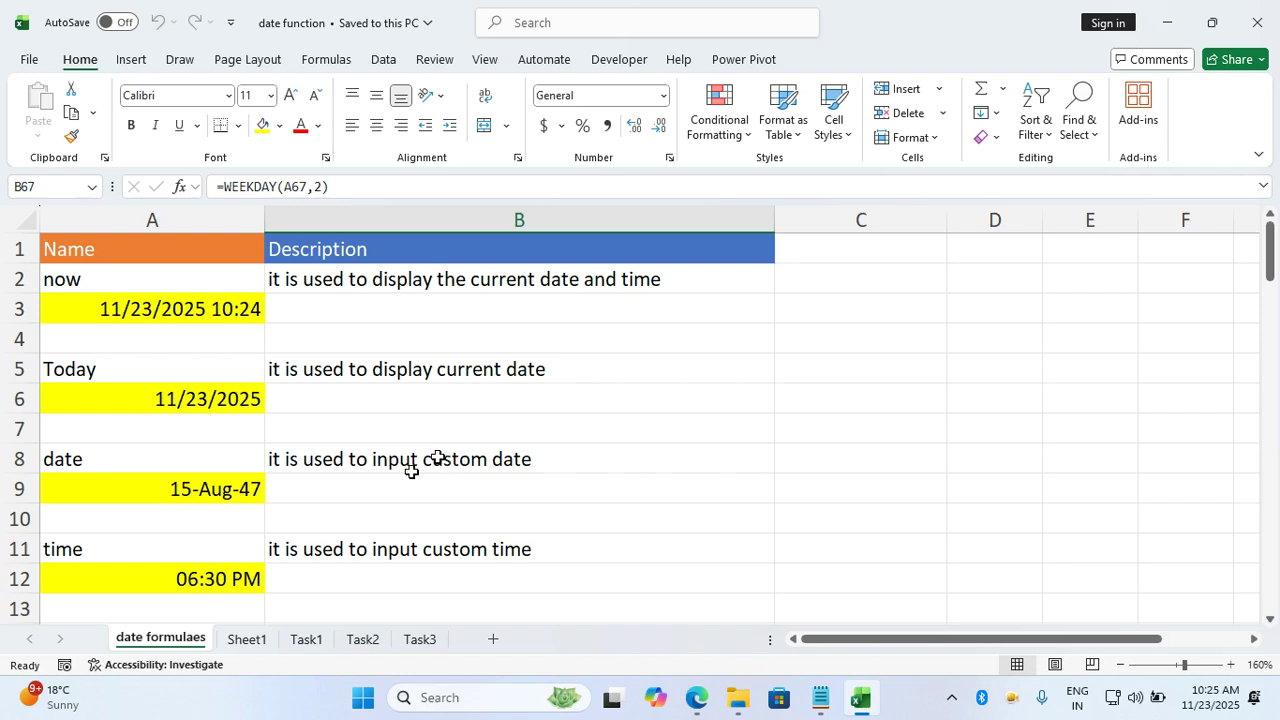
pyautogui.click(201, 258)
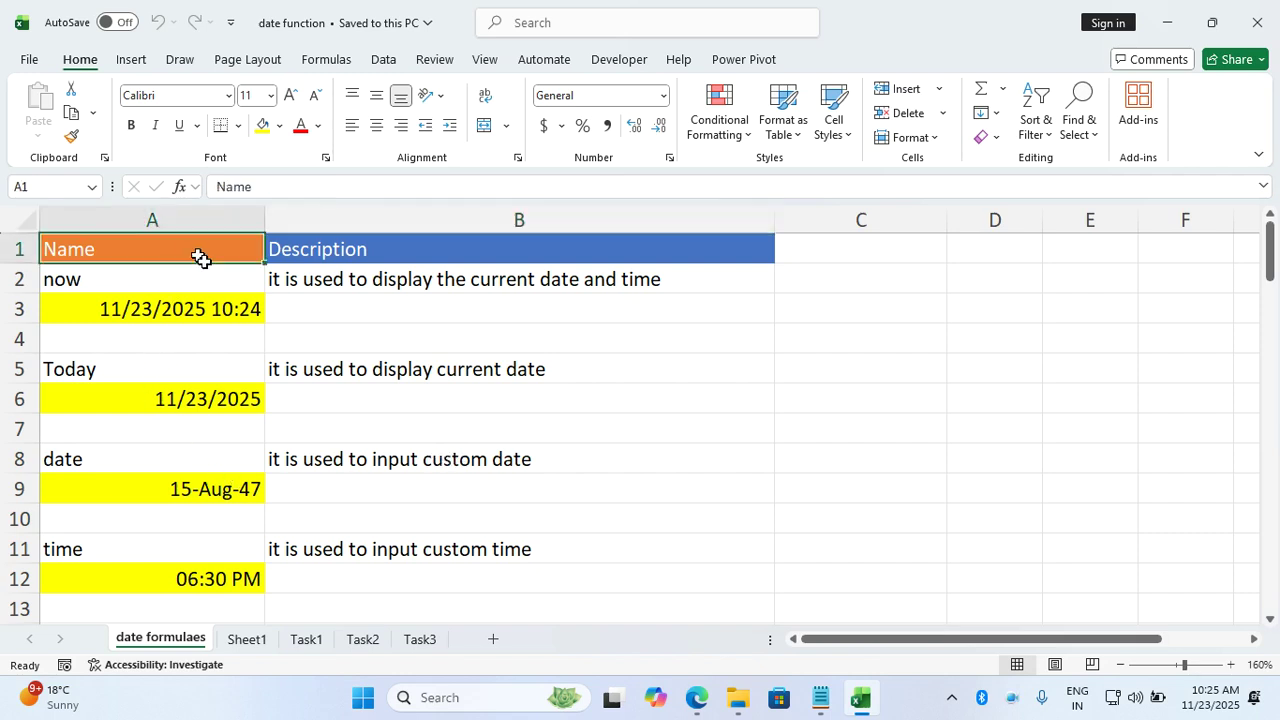
pyautogui.click(318, 257)
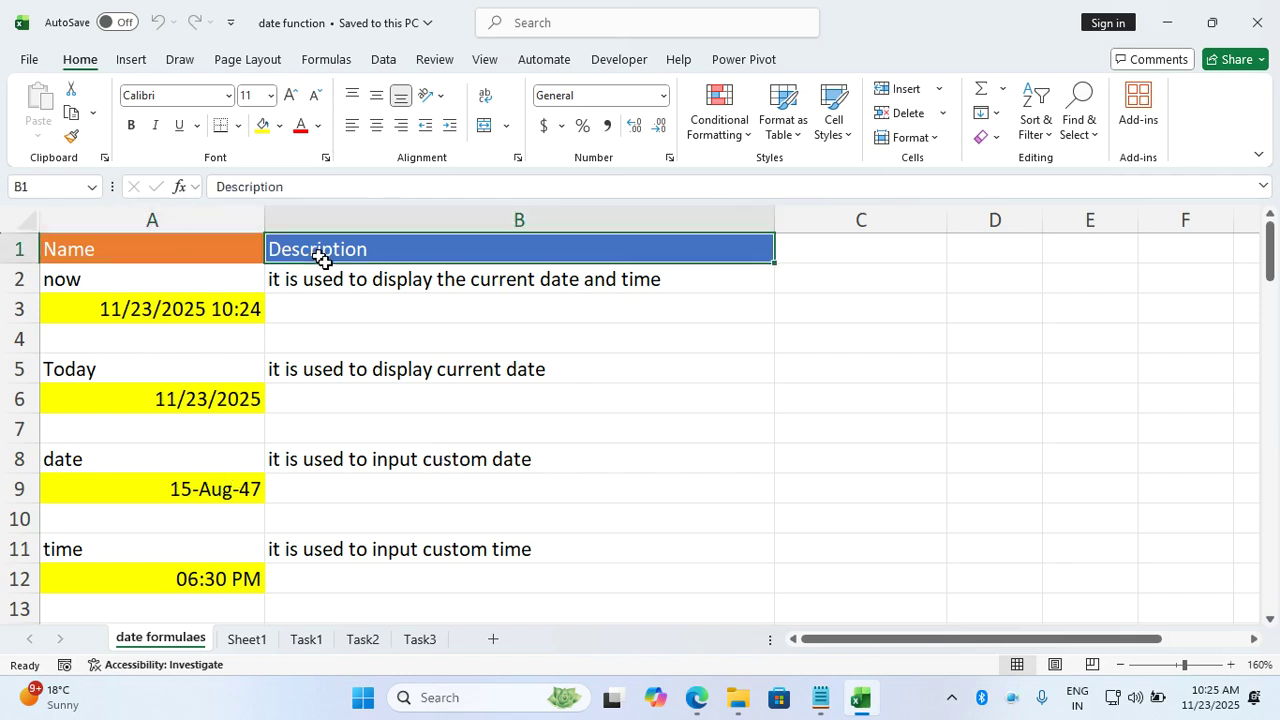
pyautogui.click(220, 282)
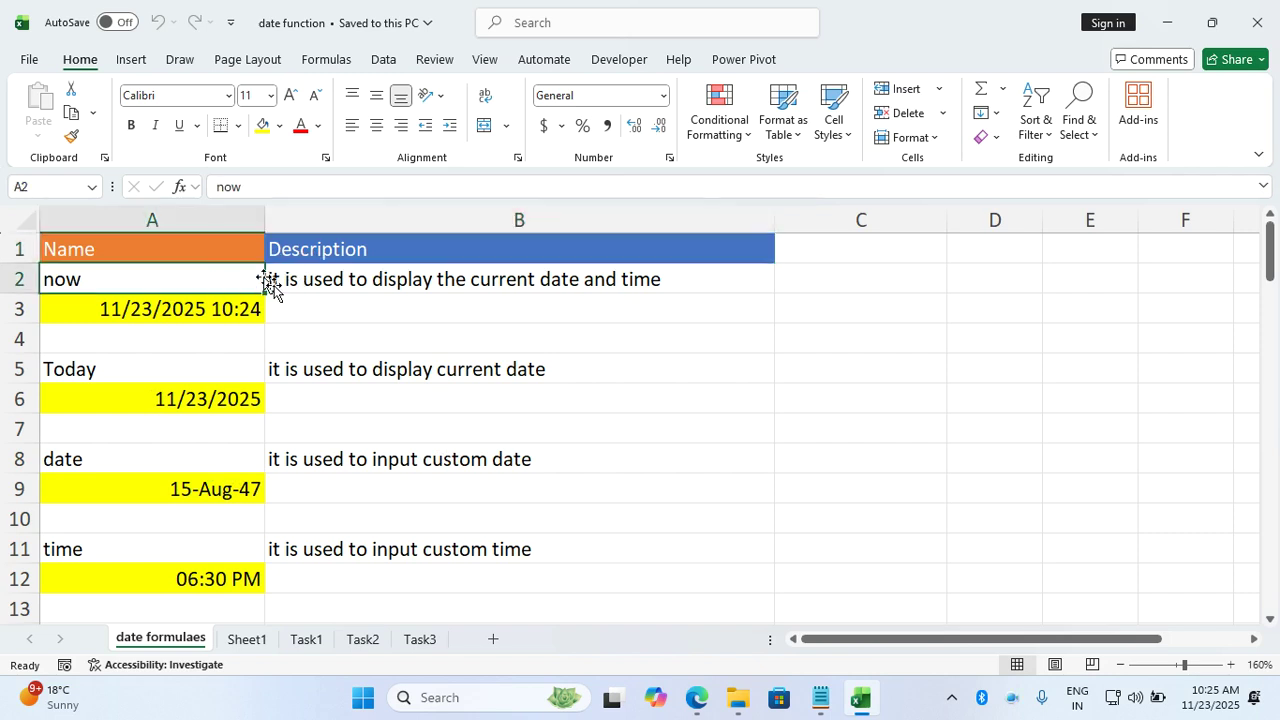
pyautogui.click(313, 281)
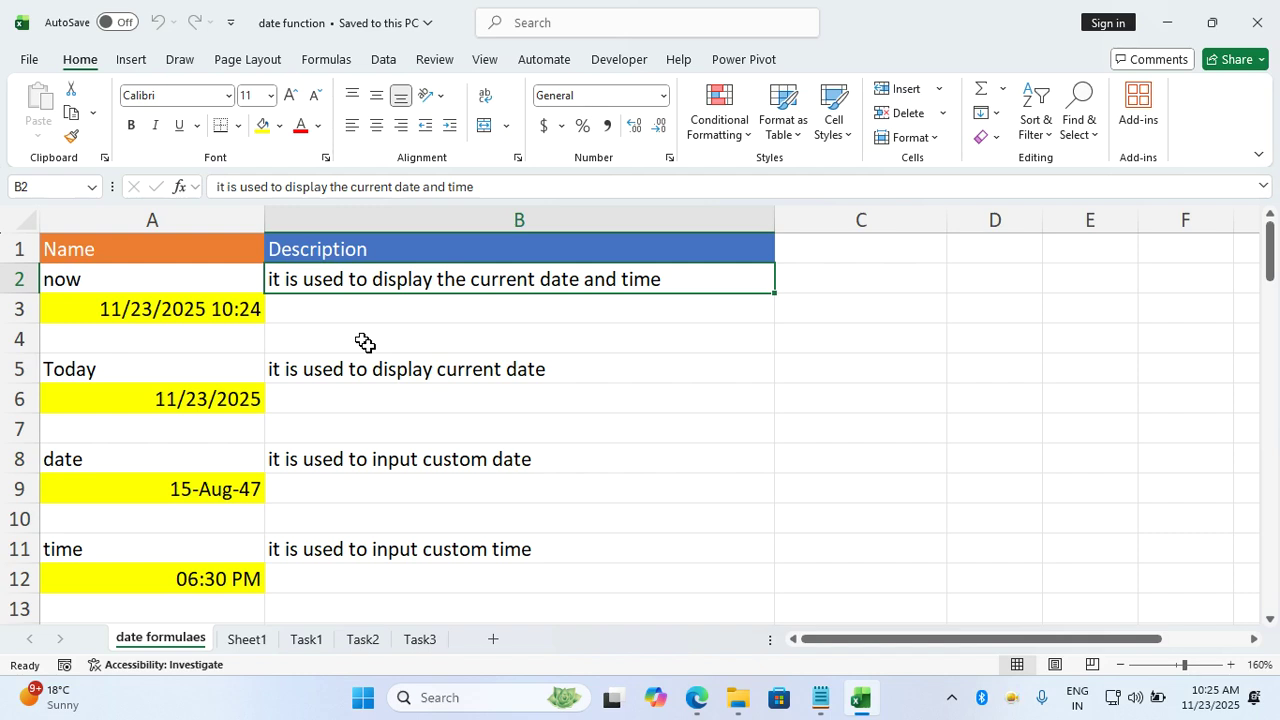
pyautogui.doubleClick(223, 317)
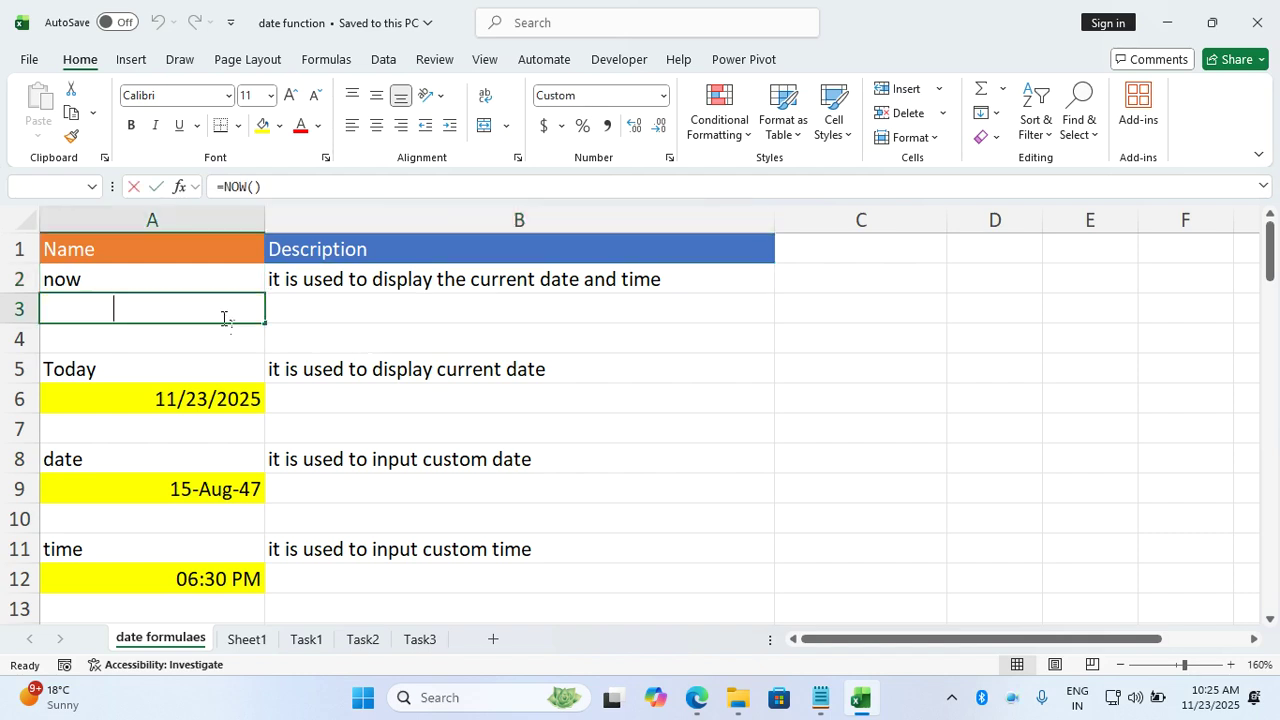
pyautogui.press('Return')
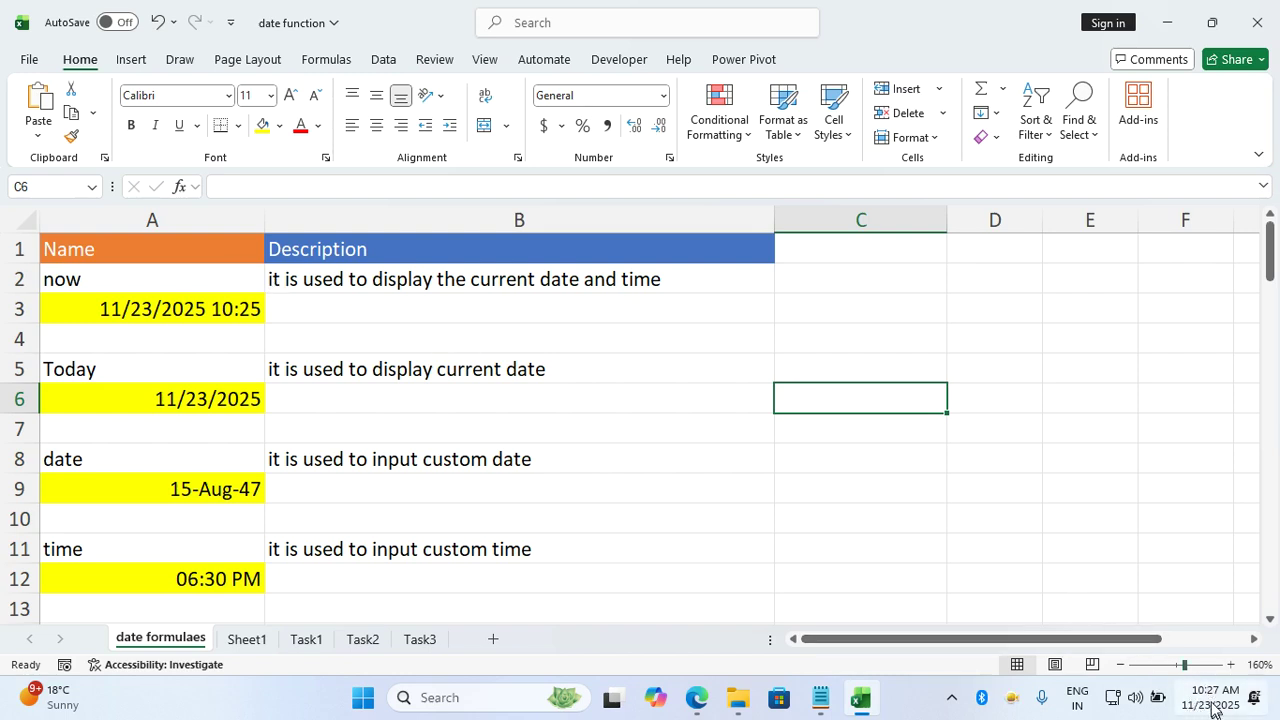
# Enter the formula =now() in cell A3 under the now entry of the date formulaes sheet
pyautogui.click(247, 311)
pyautogui.write('=')
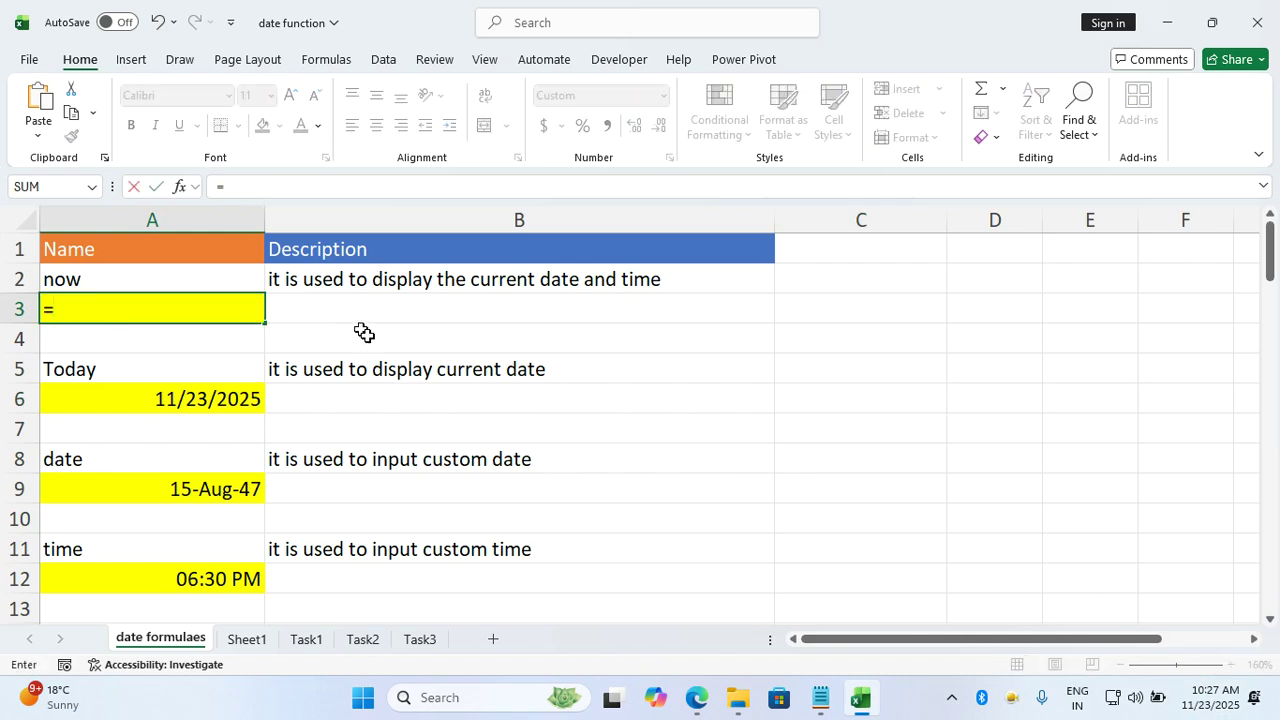
pyautogui.write('now')
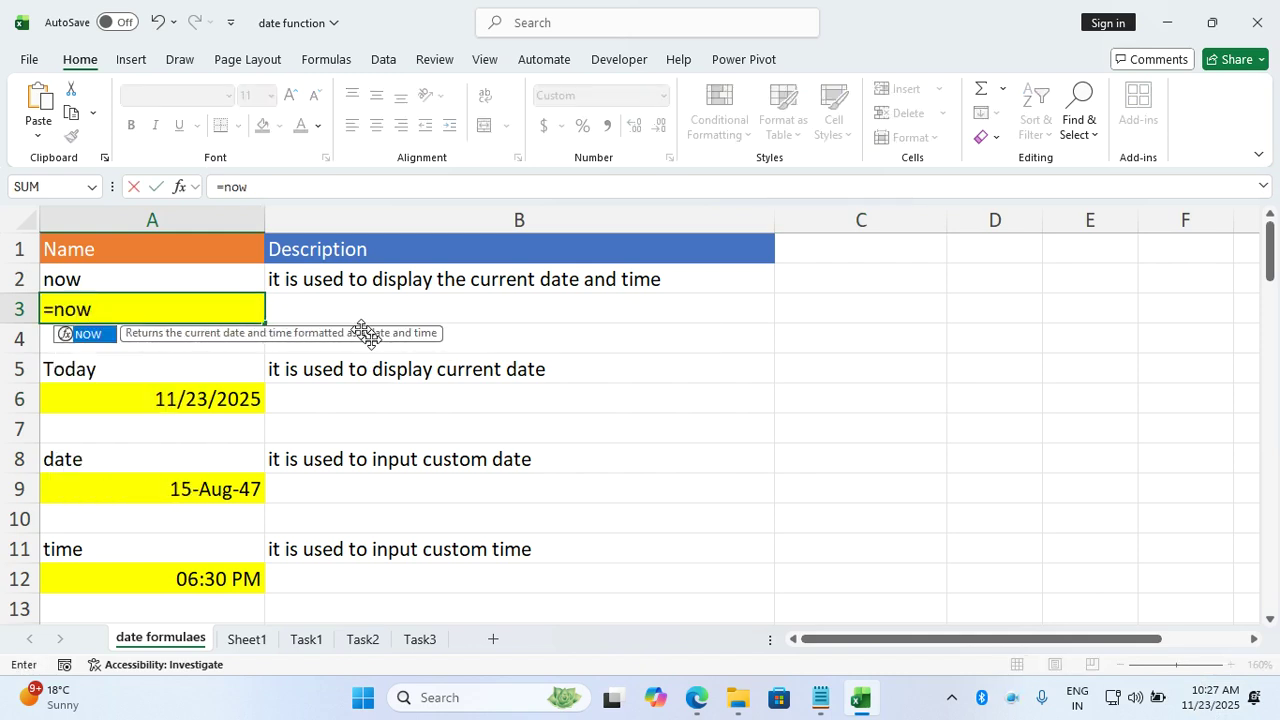
pyautogui.write('()')
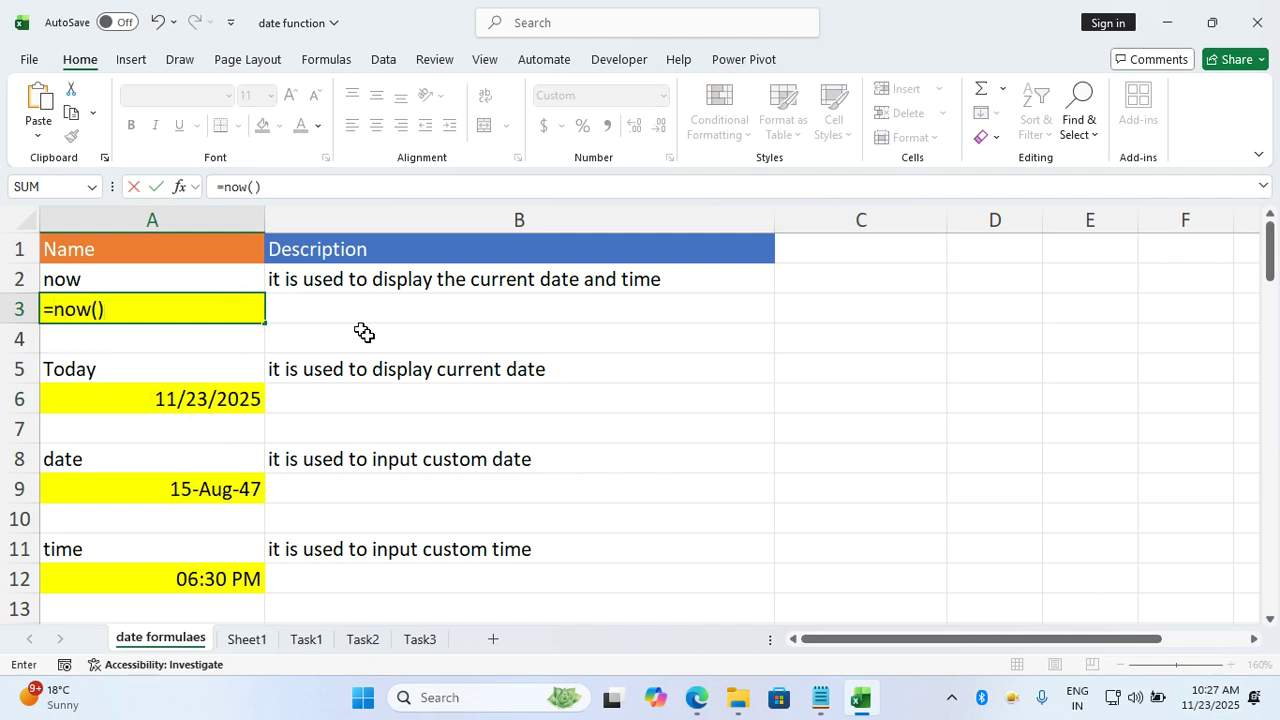
pyautogui.press('Return')
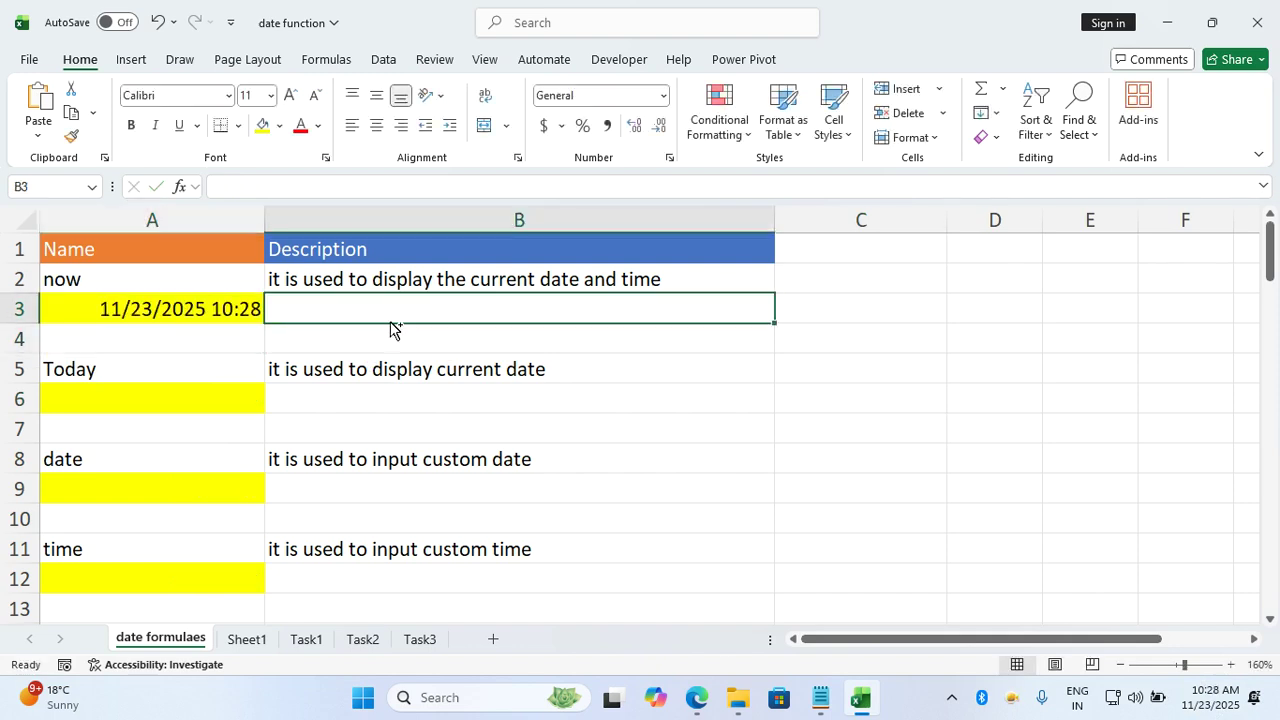
# Enter the formula =today() in cell A6 under the Today entry
pyautogui.click(243, 376)
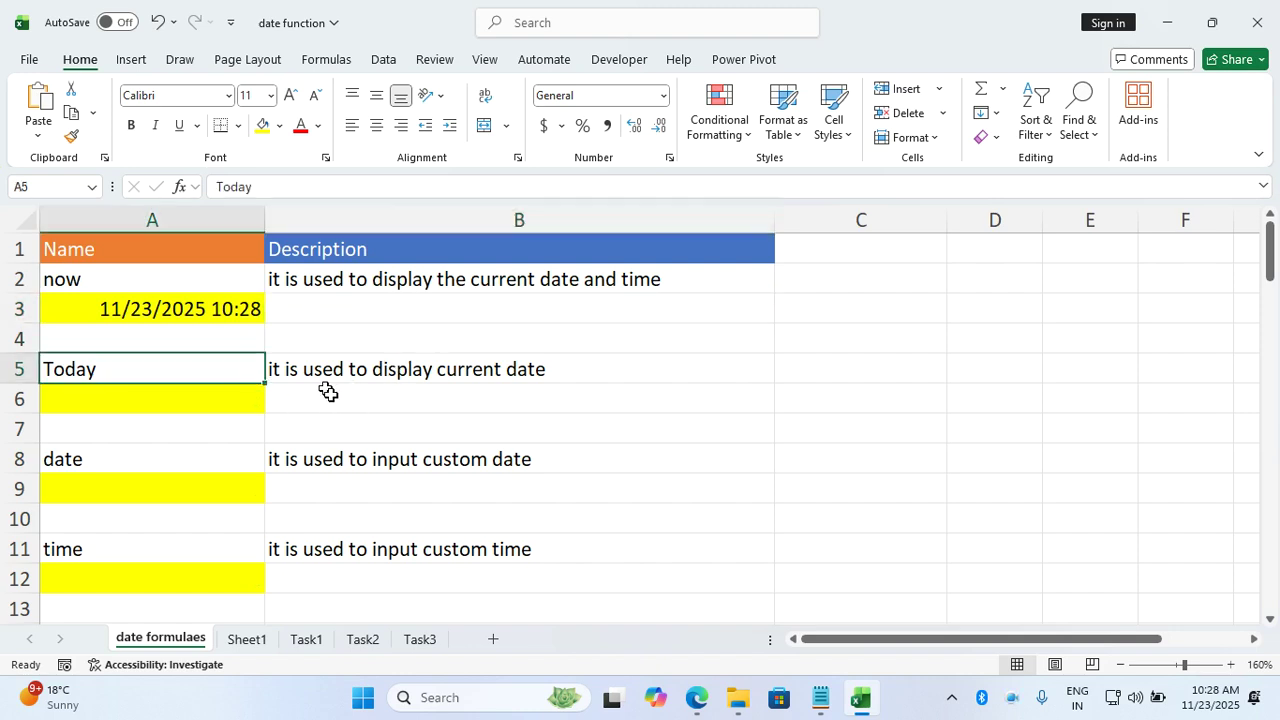
pyautogui.click(257, 398)
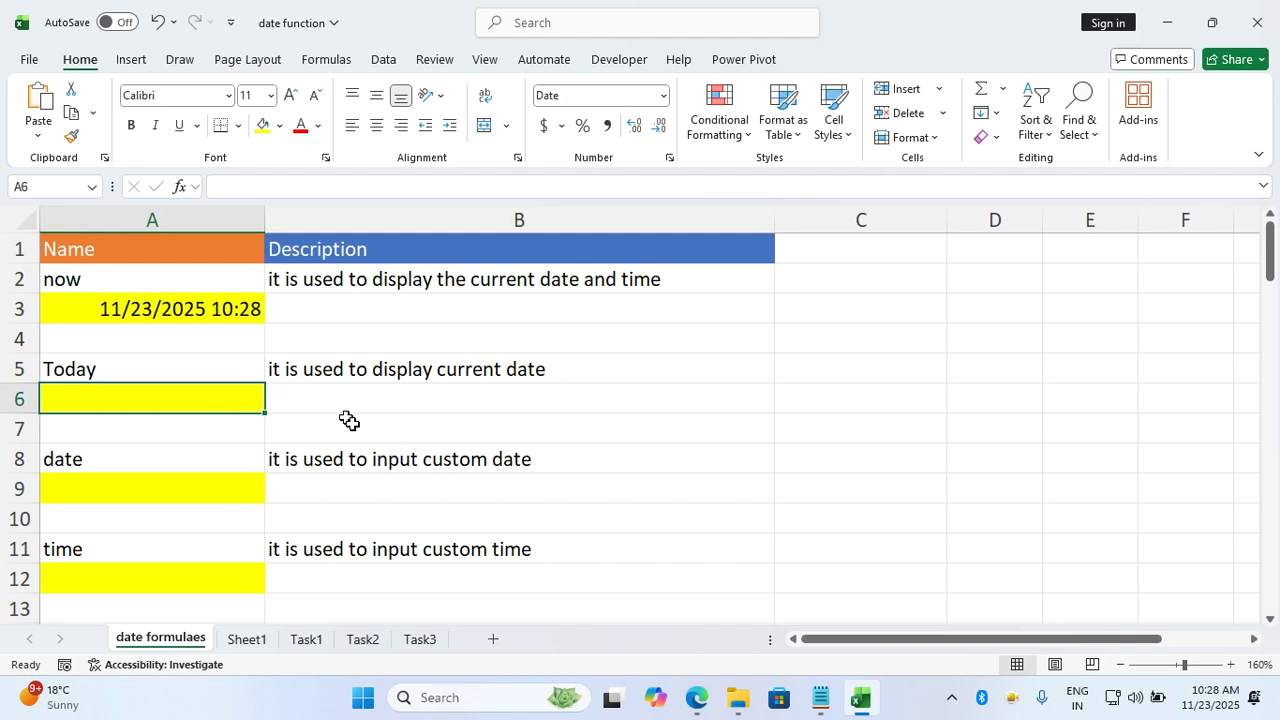
pyautogui.write('=today()')
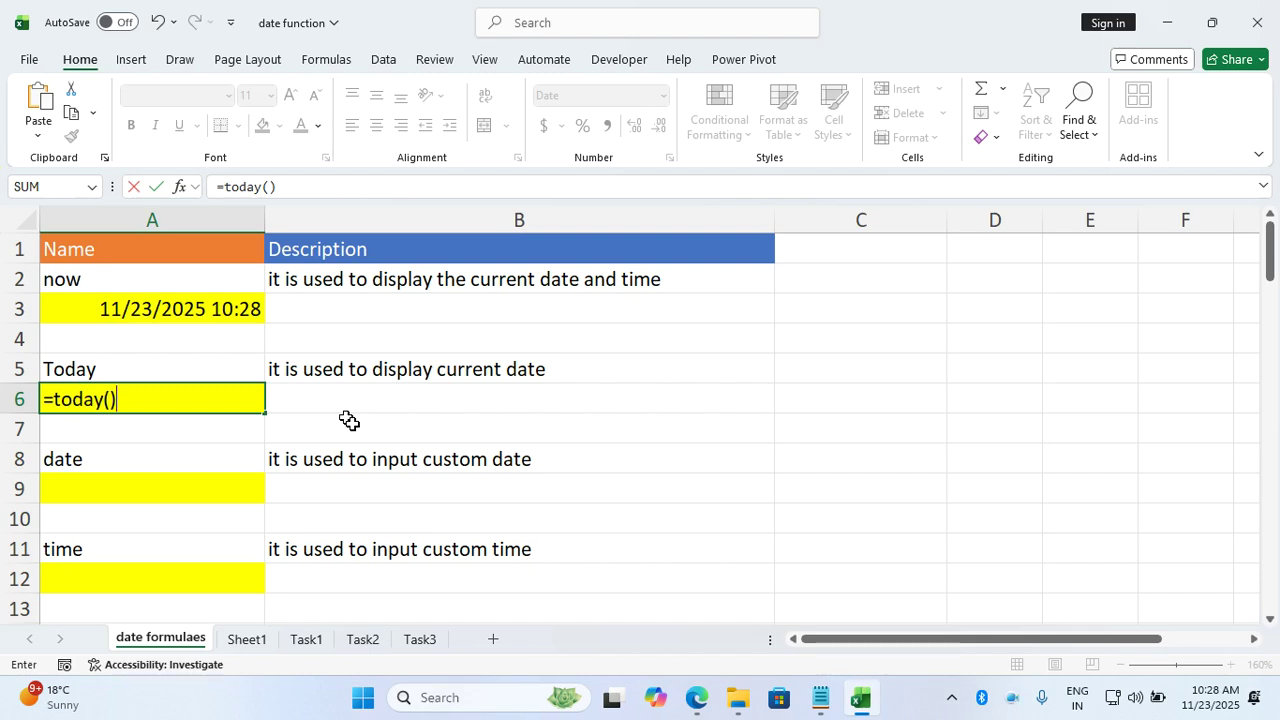
pyautogui.press('Return')
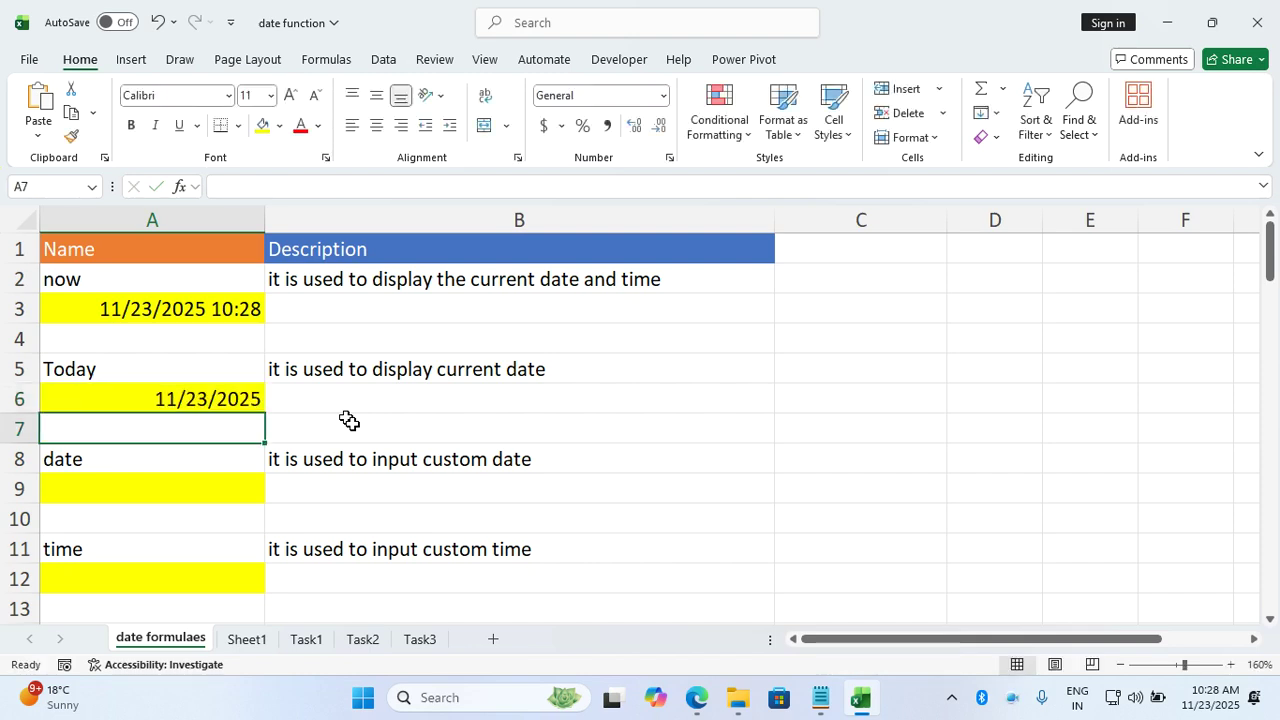
# Enter the formula =date(2020,1,20) in cell A9 under the date entry to produce a custom date
pyautogui.scroll(-2, 349, 420)
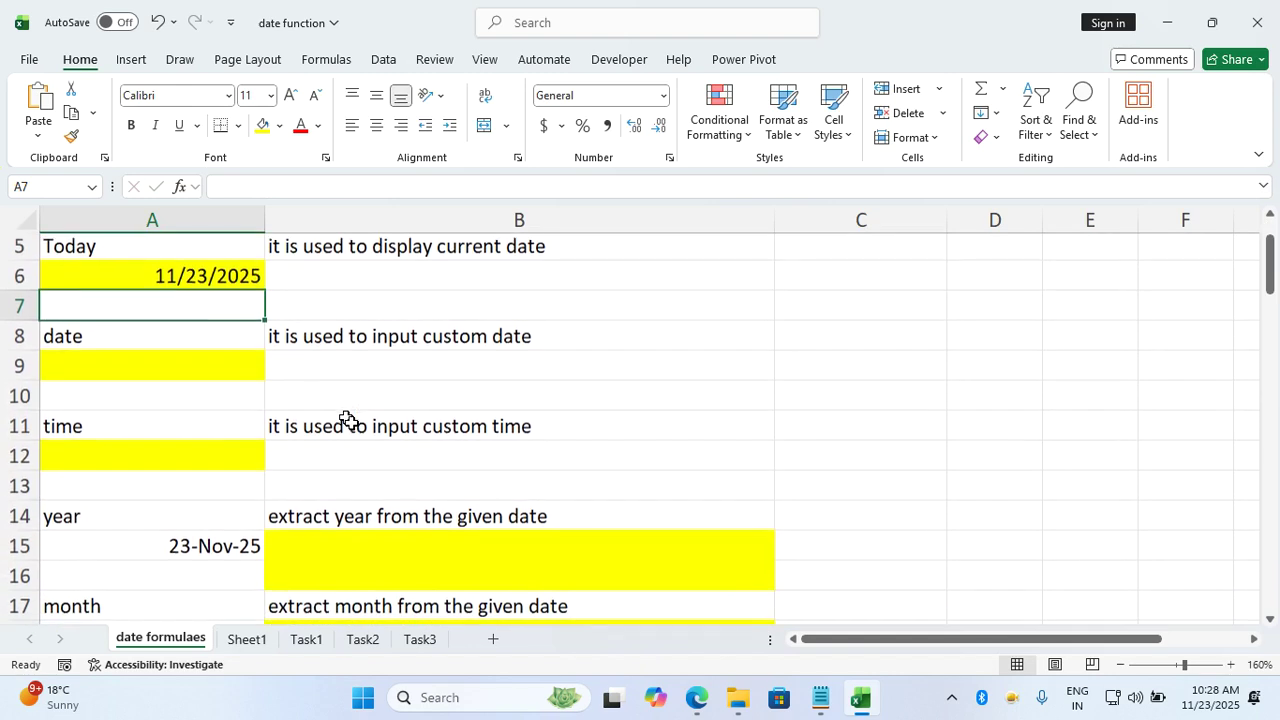
pyautogui.click(248, 365)
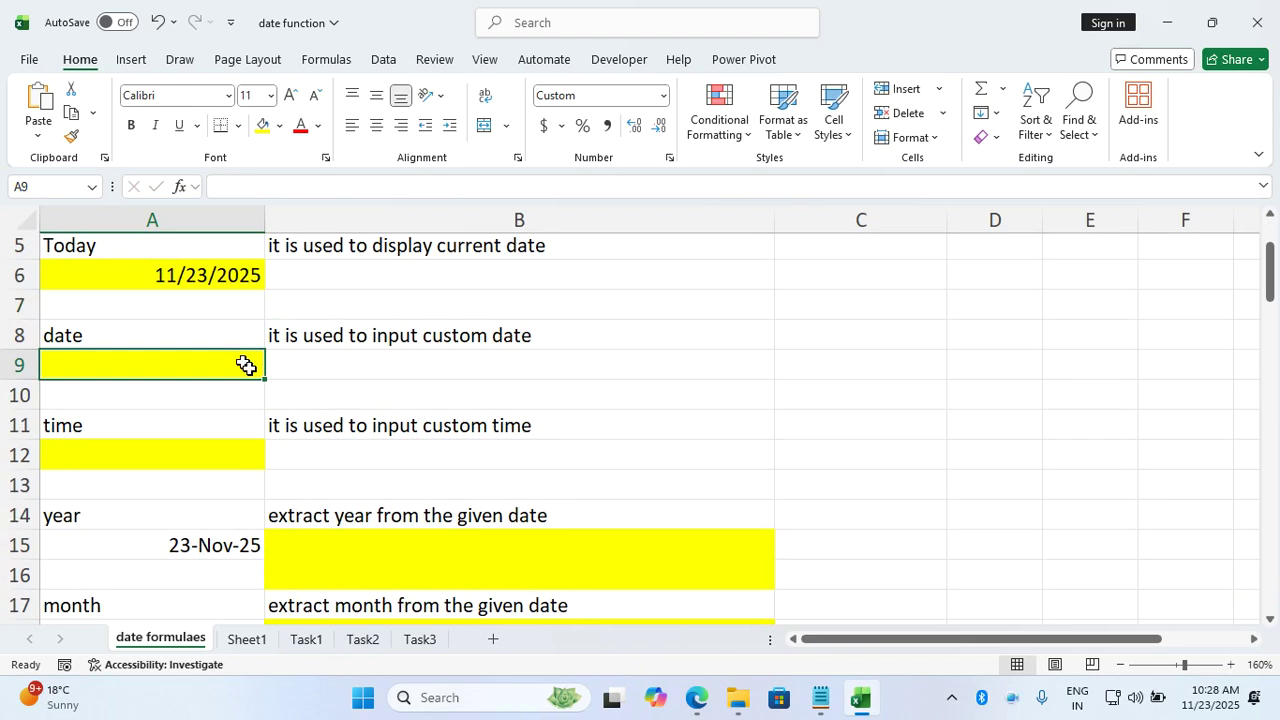
pyautogui.write('=d')
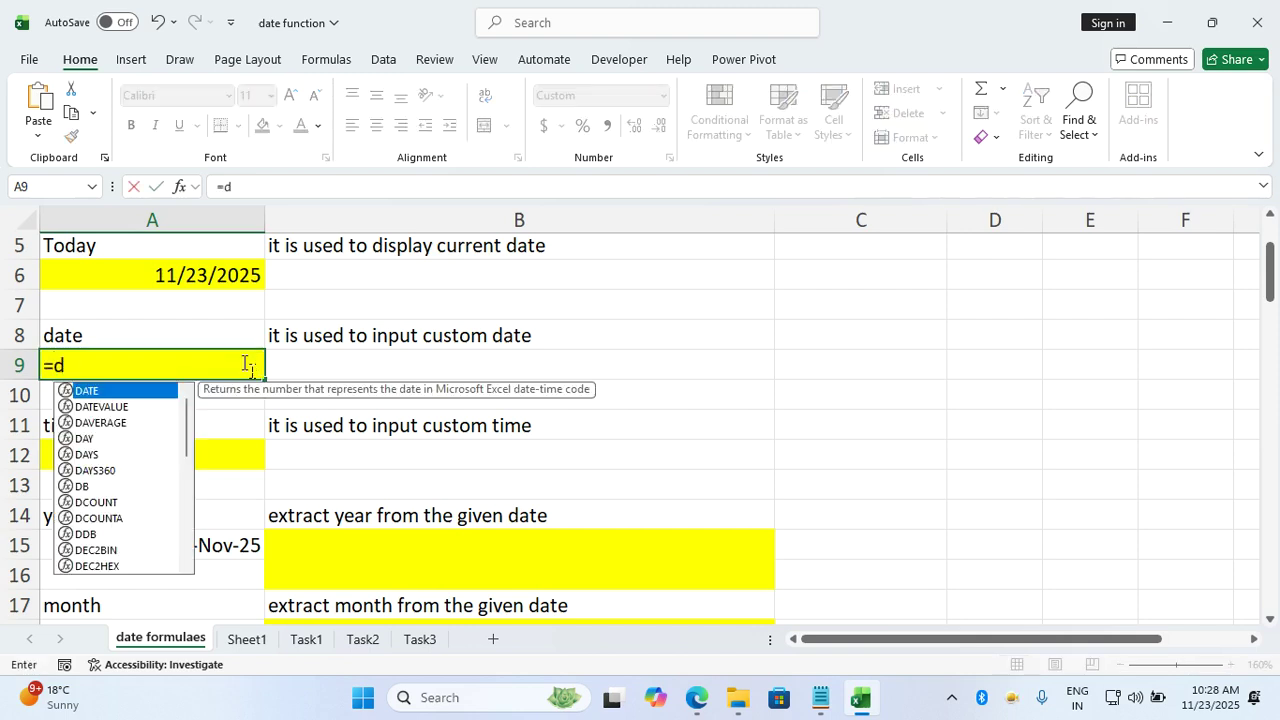
pyautogui.write('ate(')
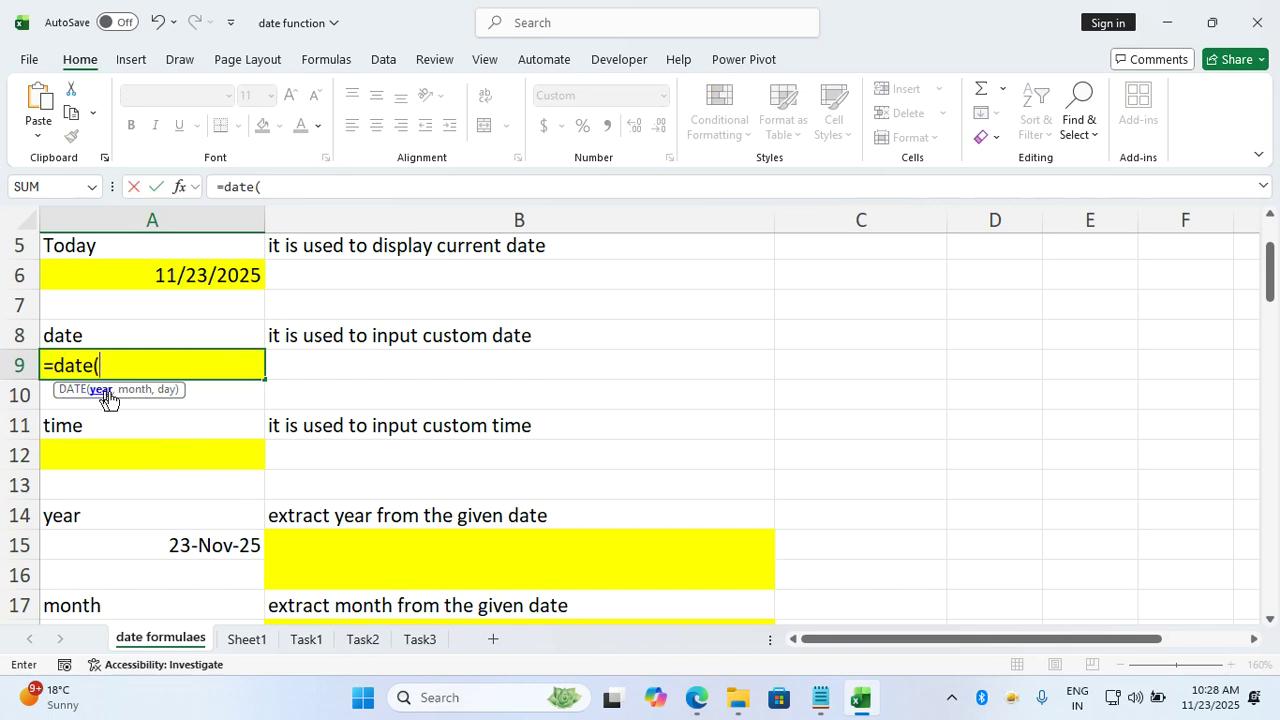
pyautogui.write('2020')
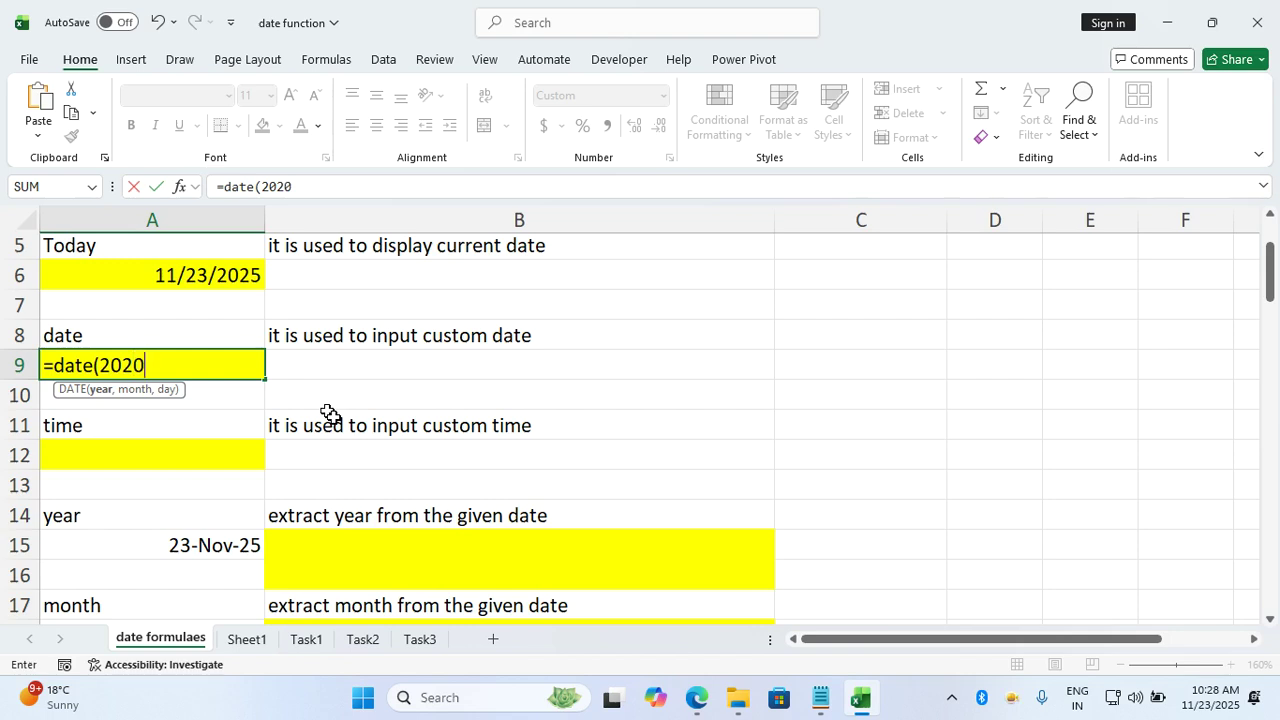
pyautogui.write(',1,20')
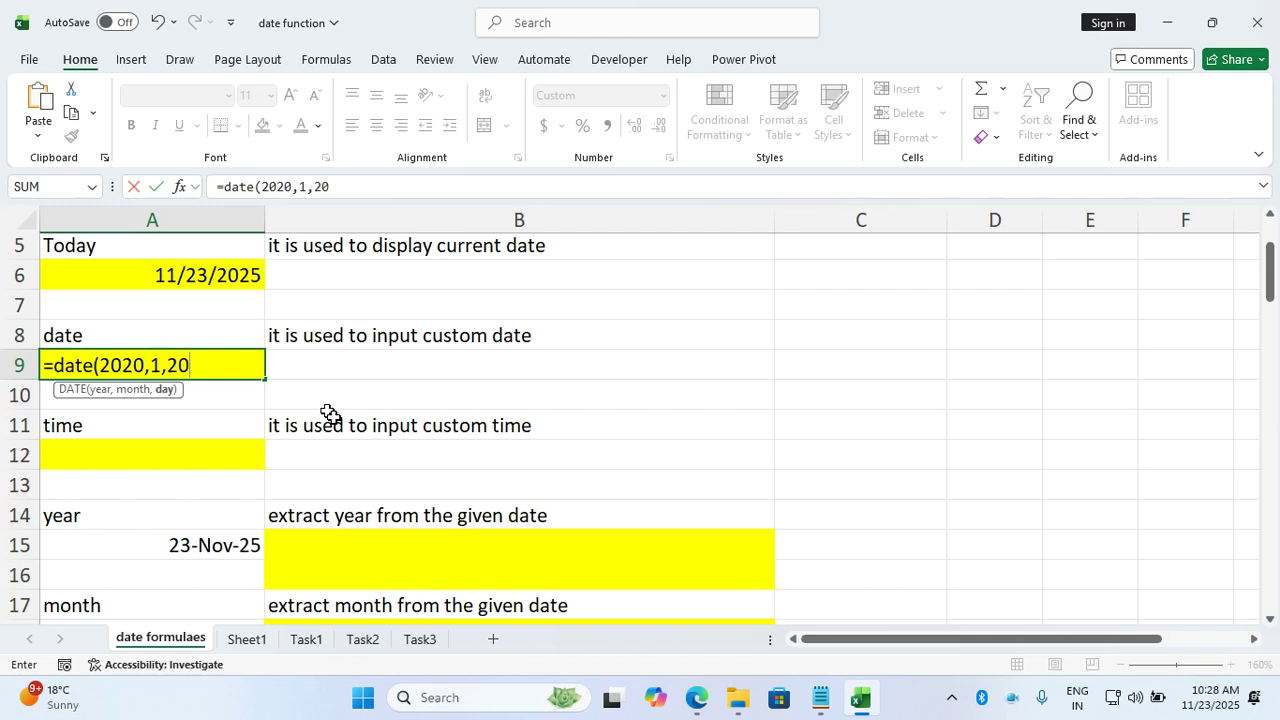
pyautogui.write(')')
pyautogui.press('Return')
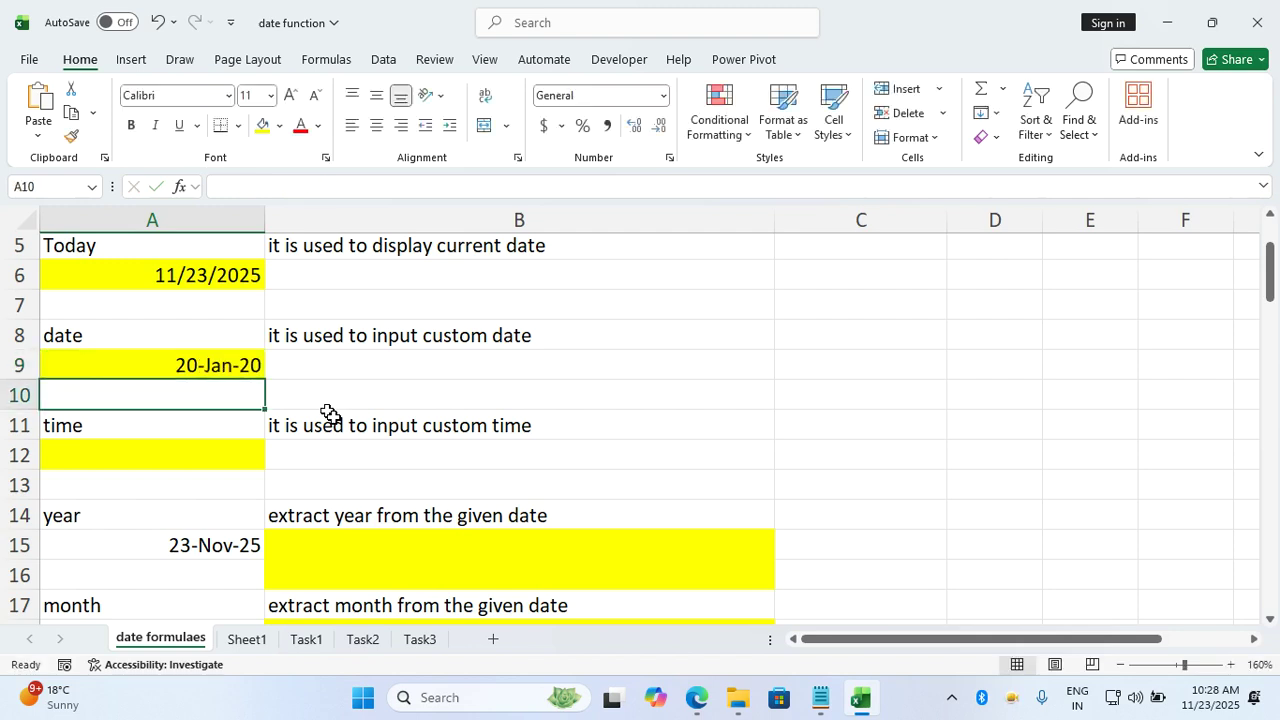
# Enter the formula =time(8,30,0) in cell A12 under the time entry to produce a custom time
pyautogui.scroll(-1, 330, 413)
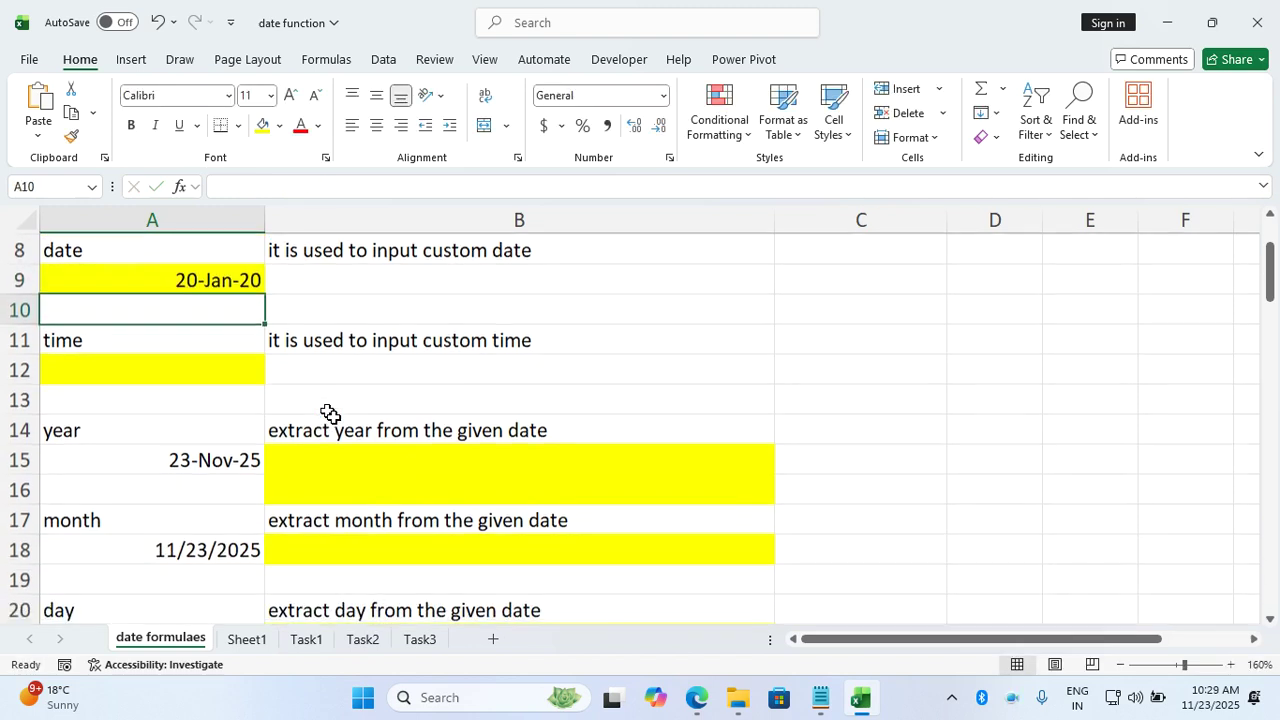
pyautogui.click(243, 343)
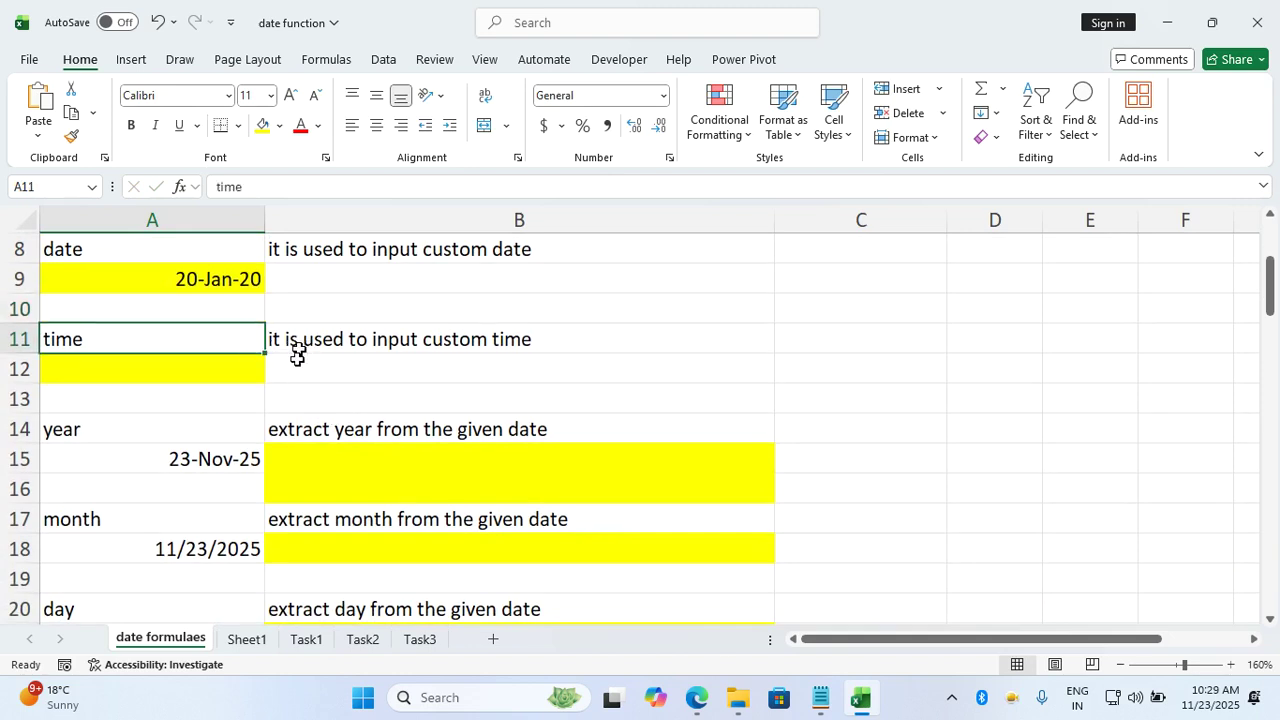
pyautogui.click(246, 369)
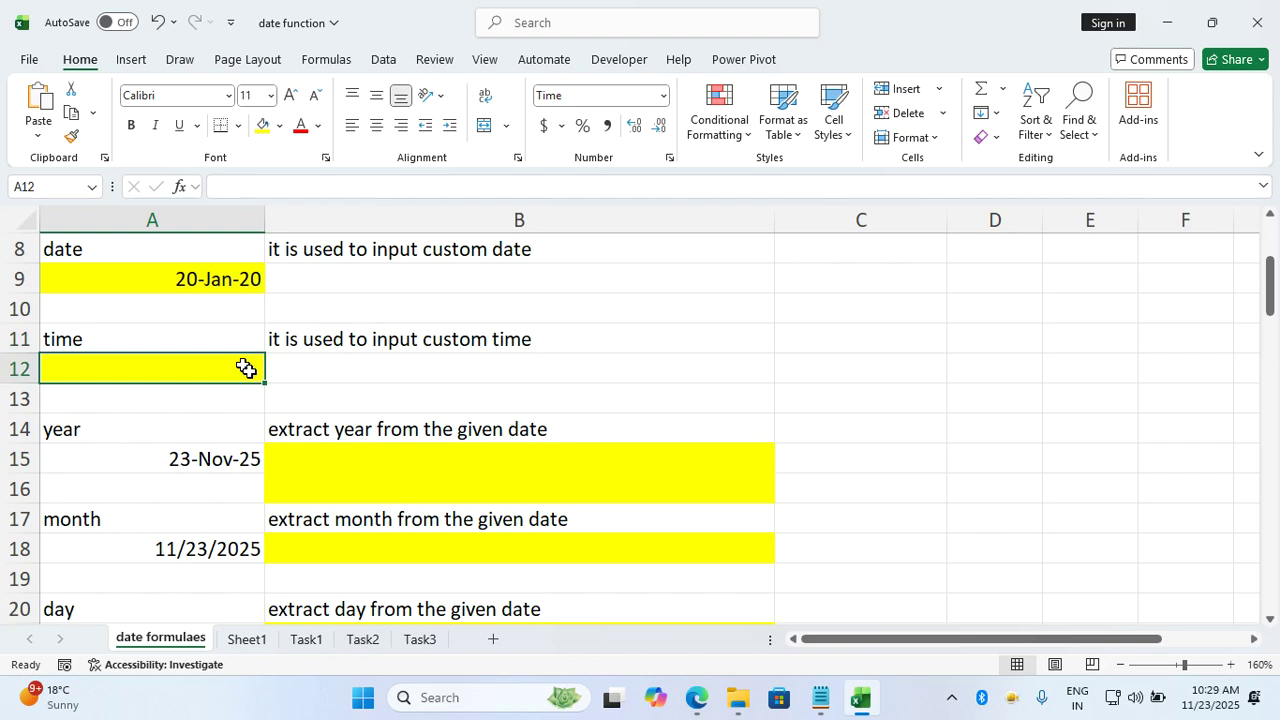
pyautogui.write('=tim')
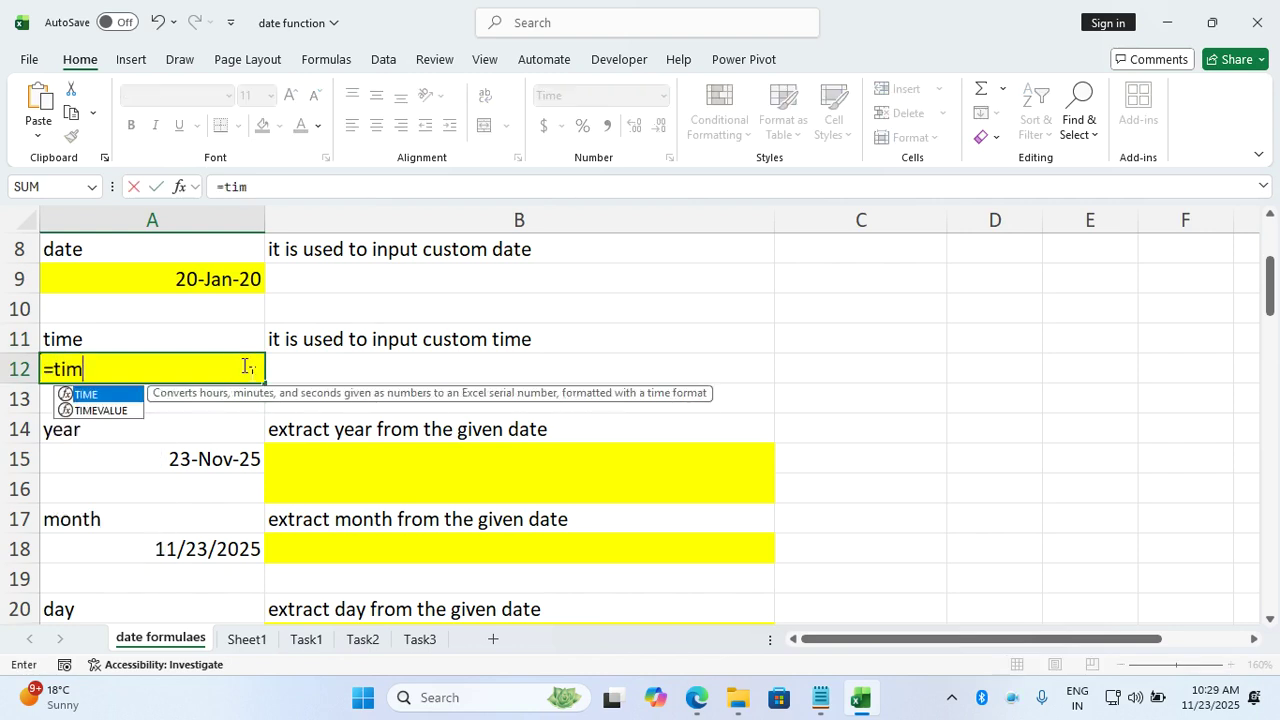
pyautogui.write('e(')
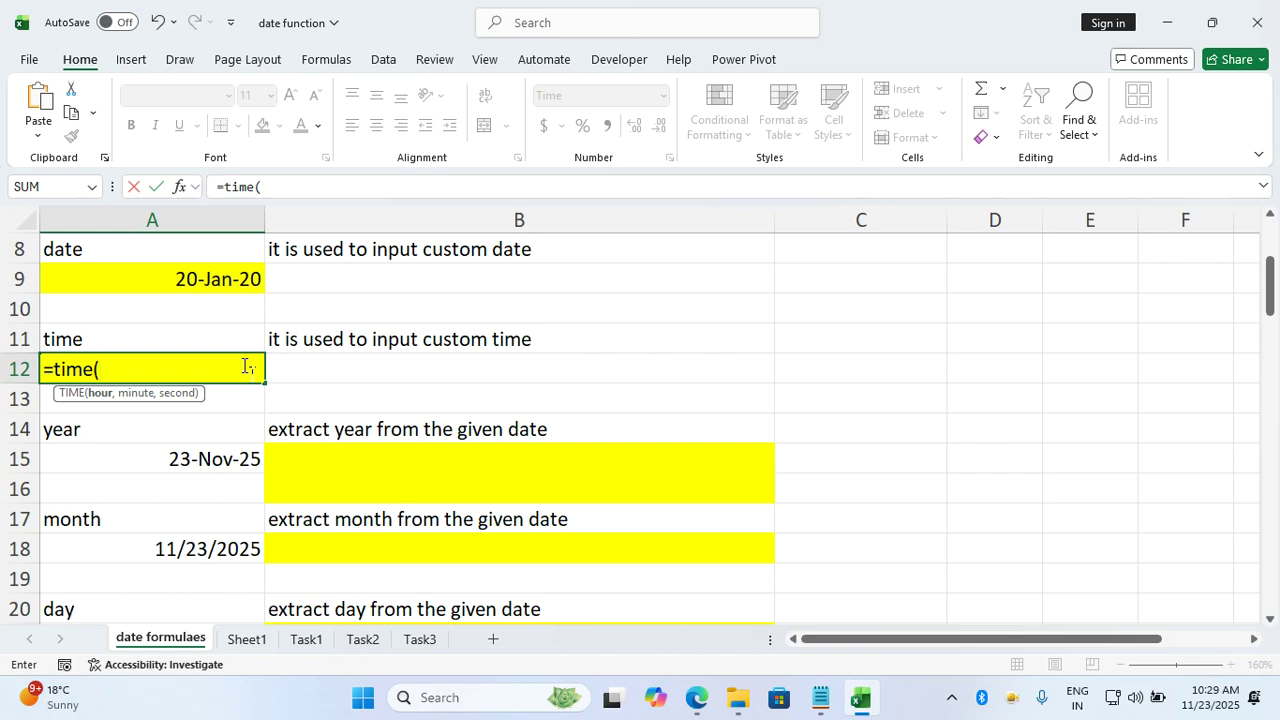
pyautogui.write('8,3')
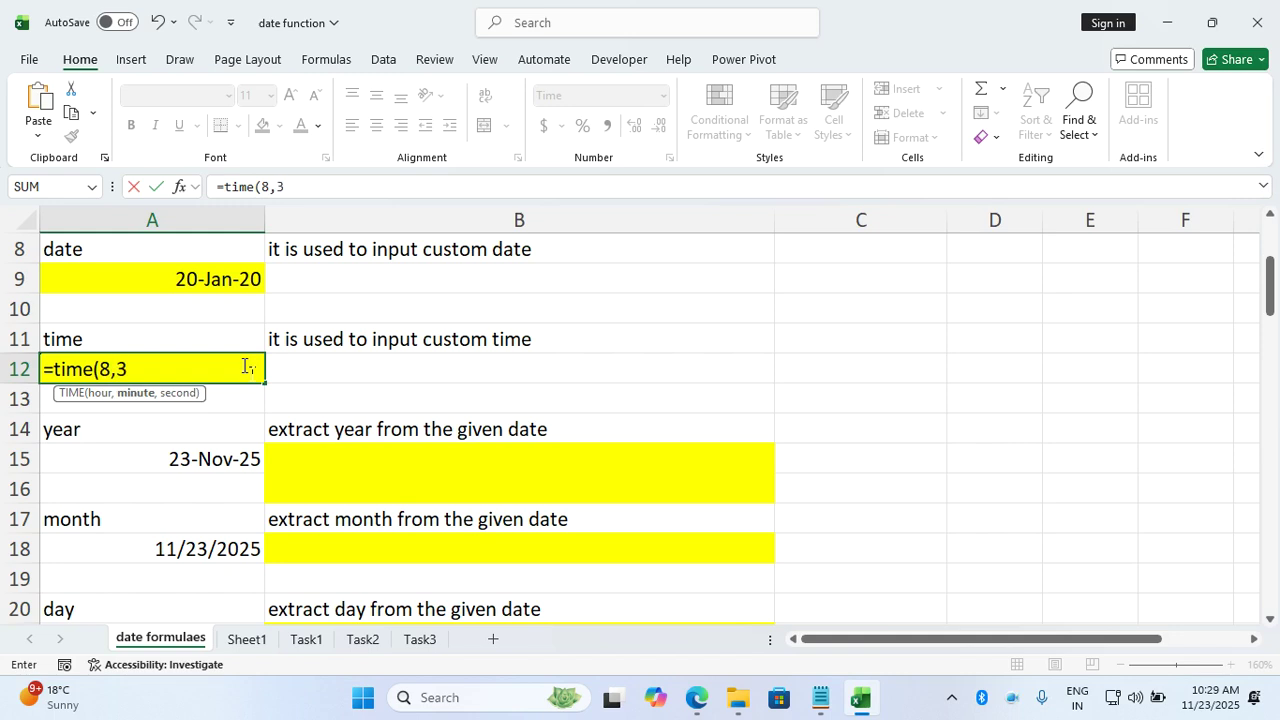
pyautogui.write('0,0)')
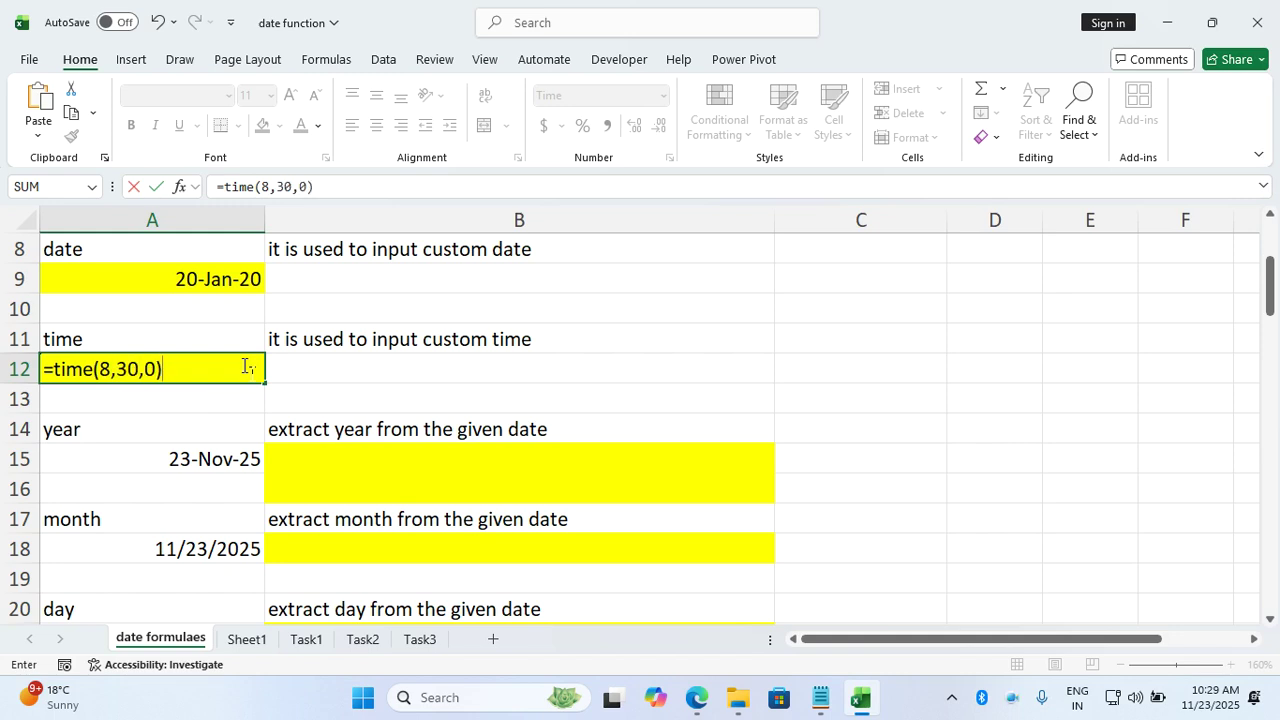
pyautogui.press('Return')
# Change the hour argument of the TIME formula in cell A12 to 8+12 for an evening time
pyautogui.click(209, 371)
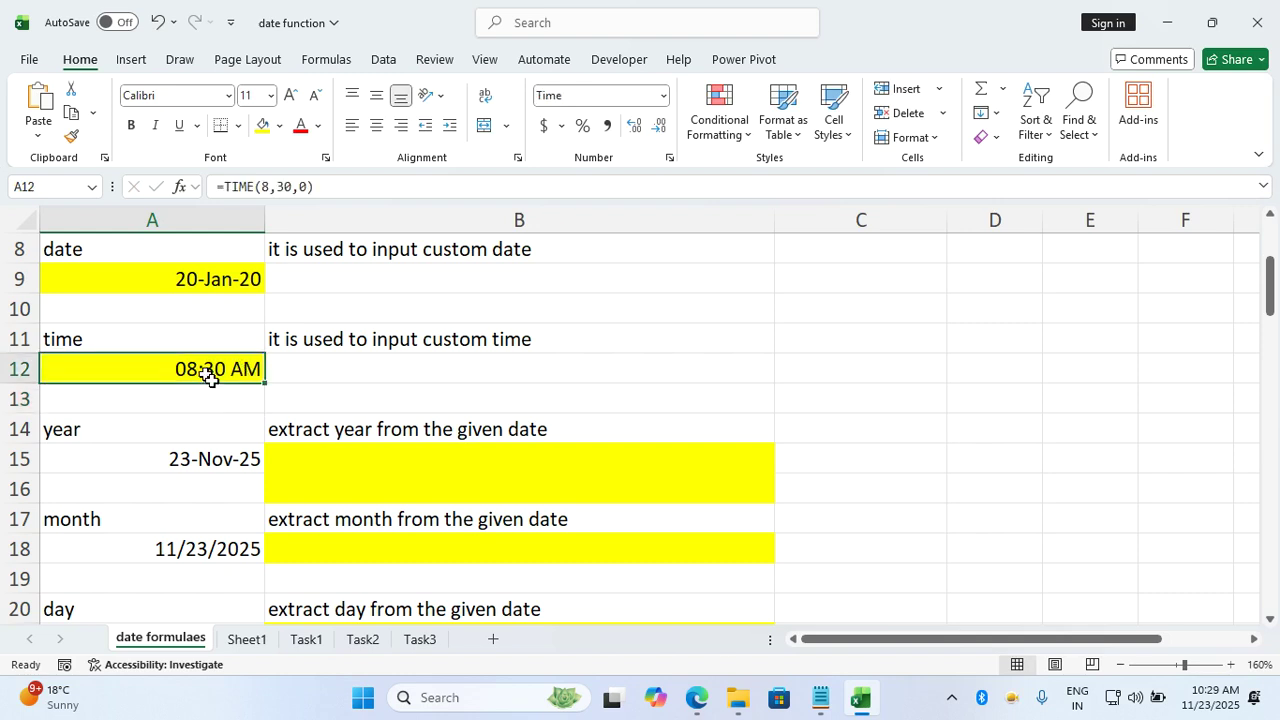
pyautogui.doubleClick(122, 368)
pyautogui.click(119, 368)
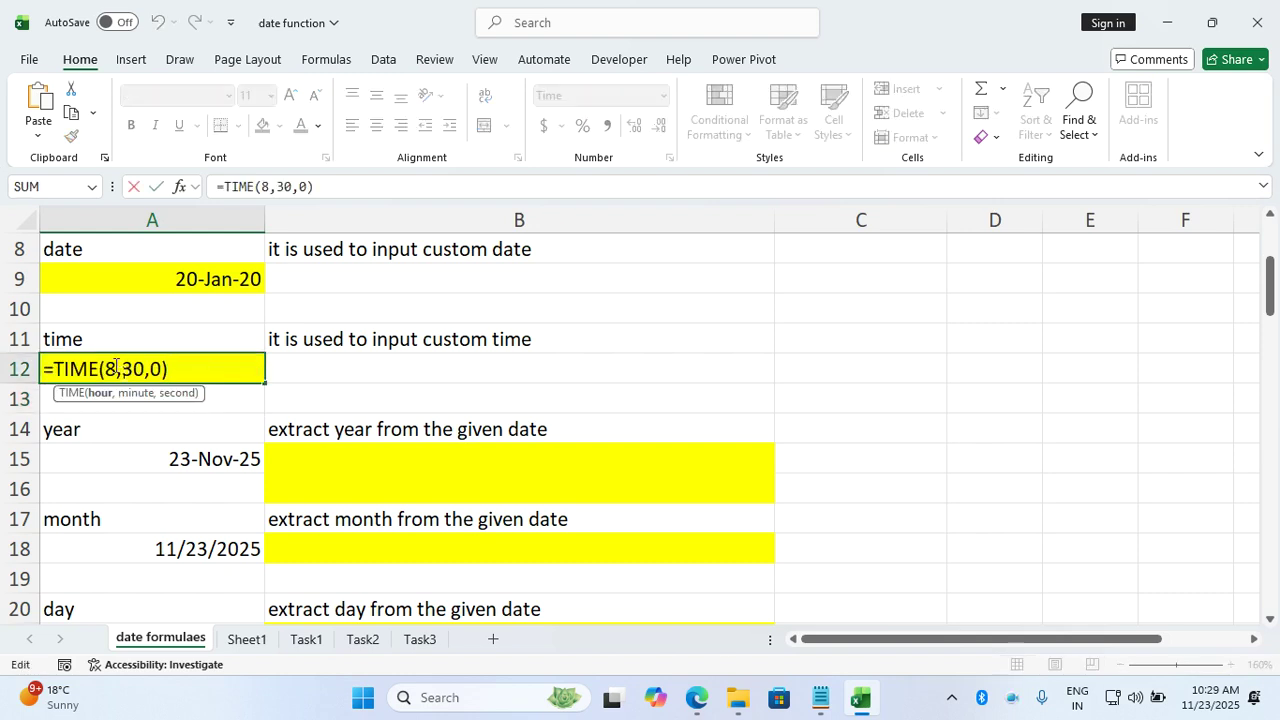
pyautogui.write('+12')
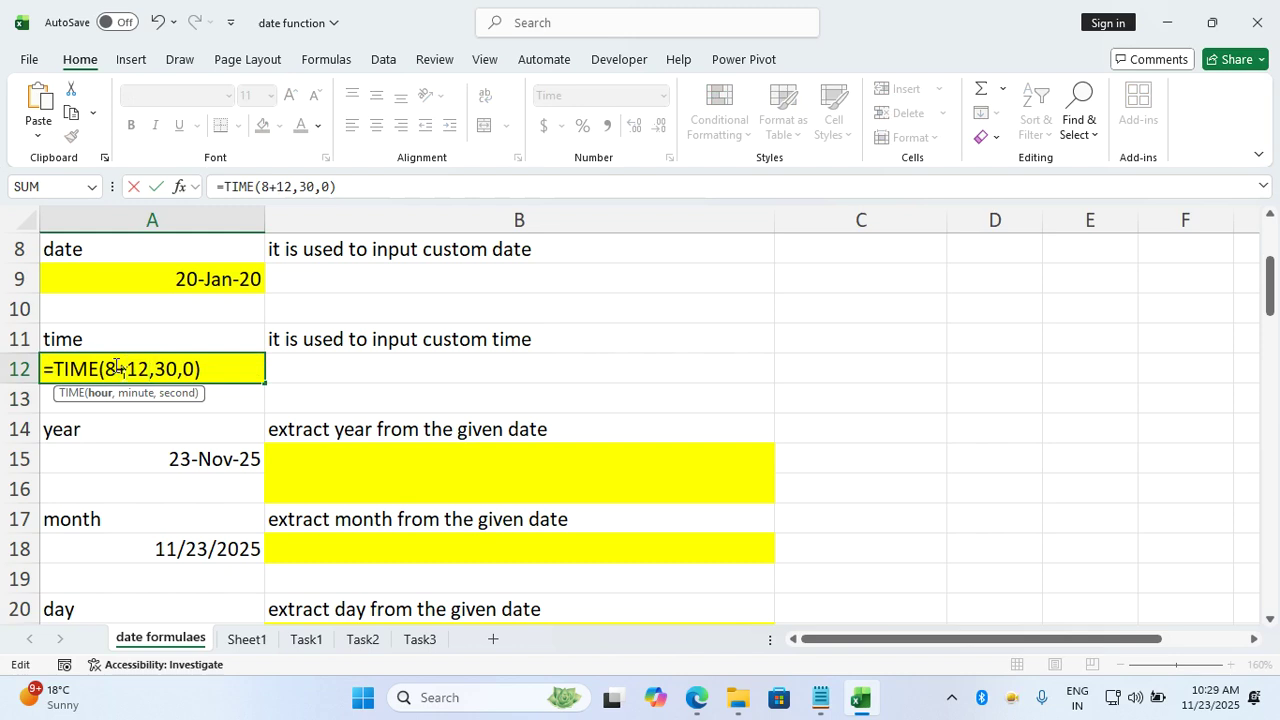
pyautogui.press('Return')
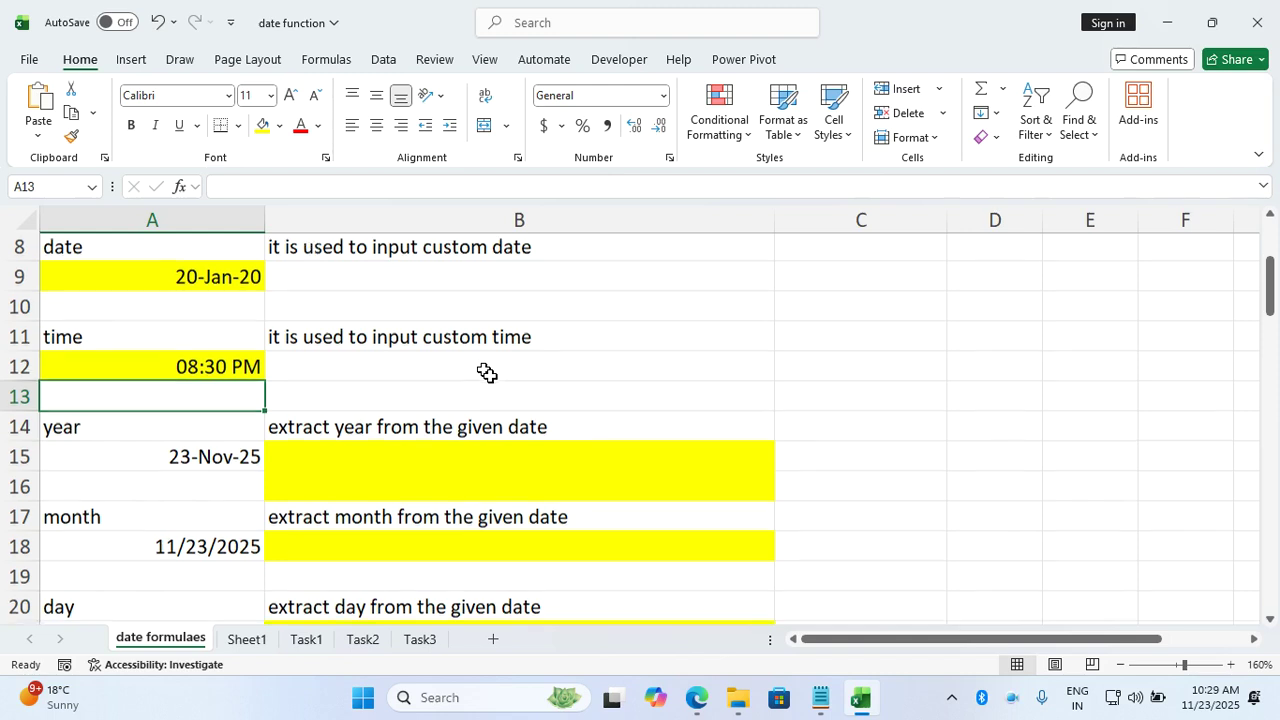
pyautogui.scroll(-2, 487, 373)
pyautogui.scroll(2, 487, 373)
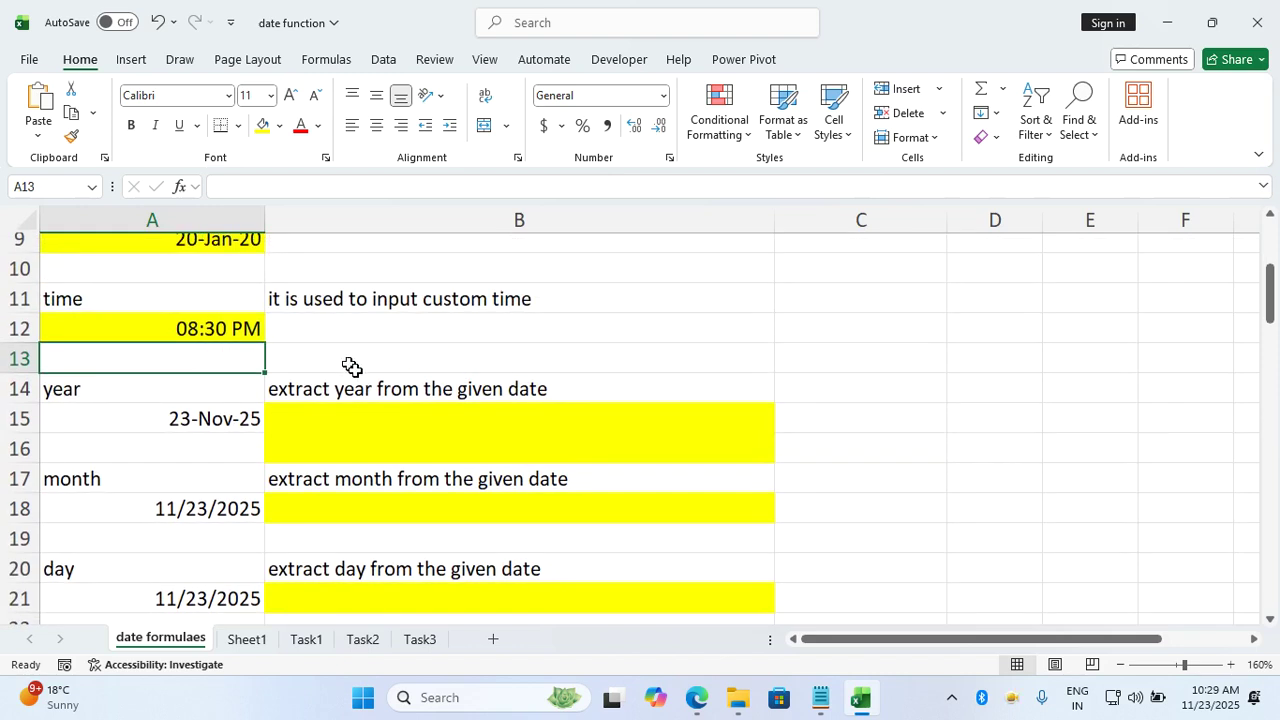
# Enter the formula =year(A15) in cell B15 to extract the year from the given date
pyautogui.scroll(-1, 351, 367)
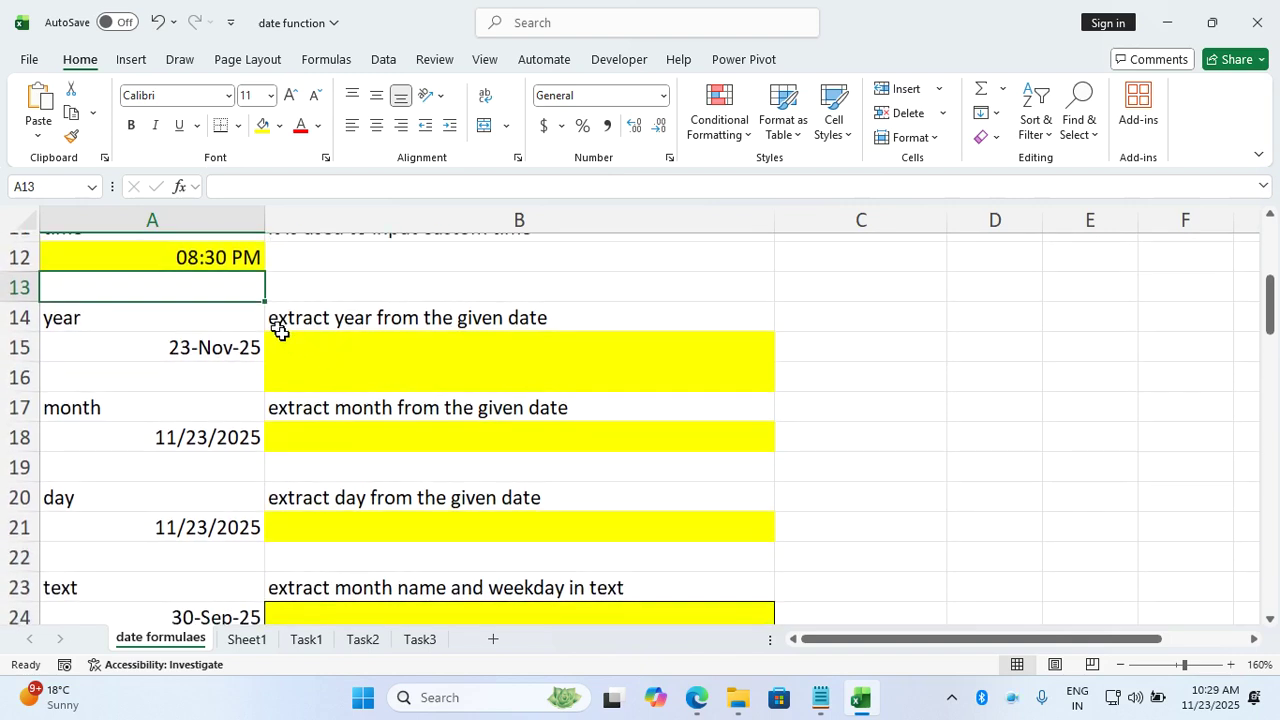
pyautogui.click(247, 318)
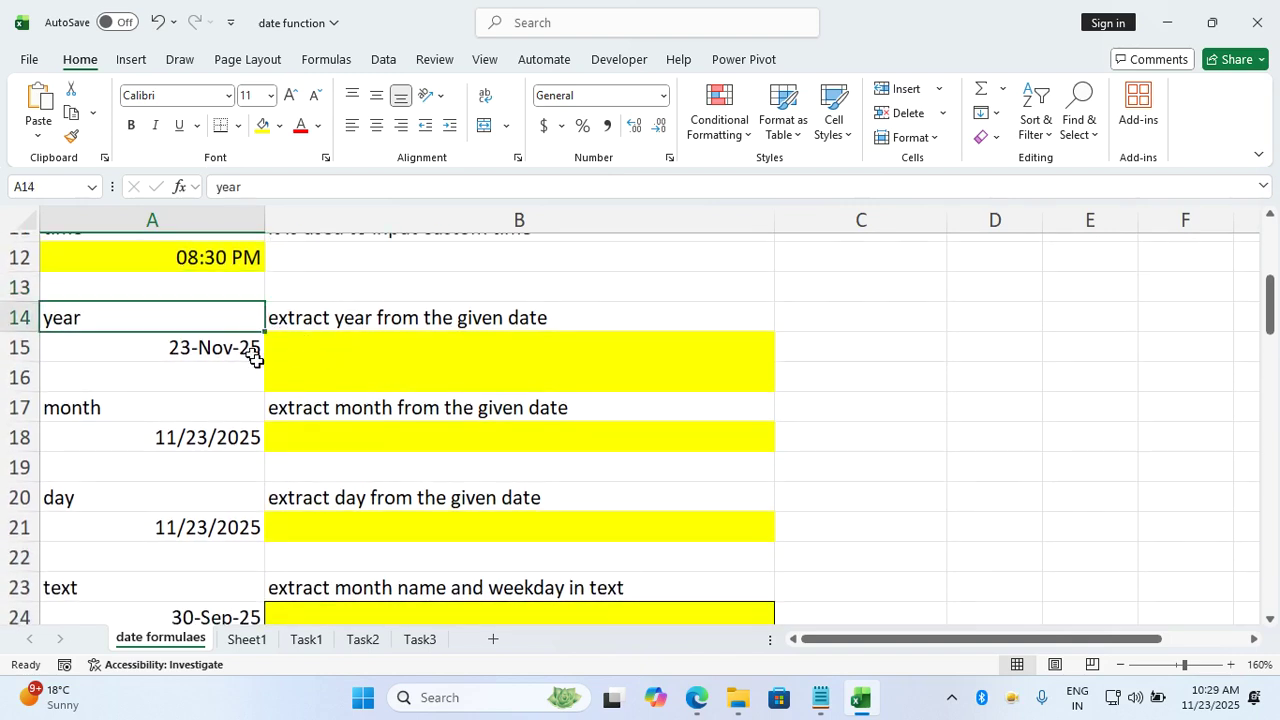
pyautogui.click(247, 350)
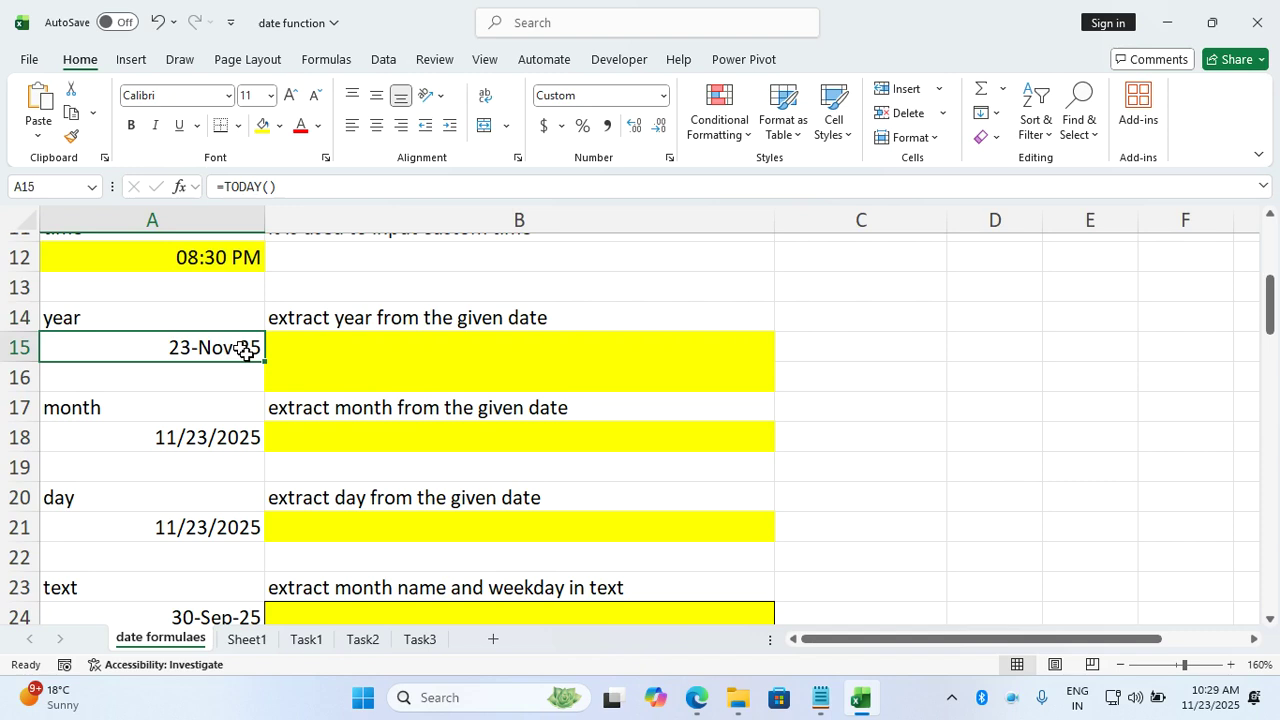
pyautogui.click(323, 352)
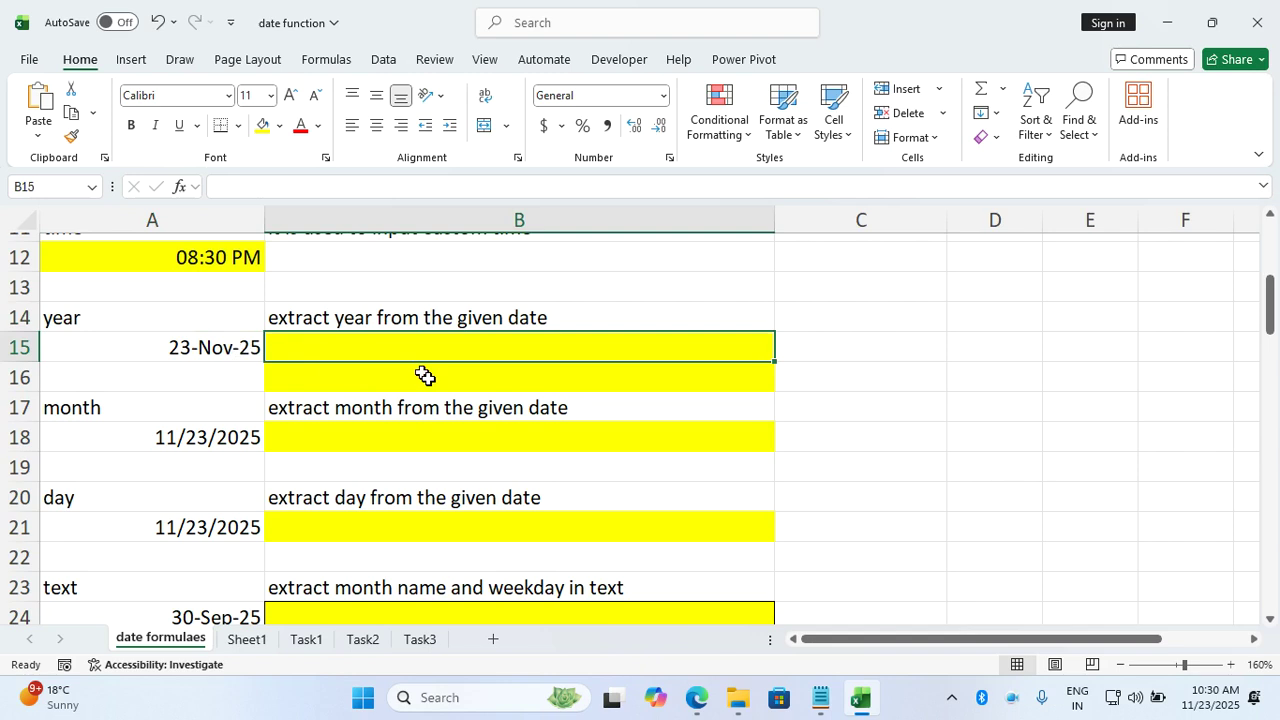
pyautogui.write('=year')
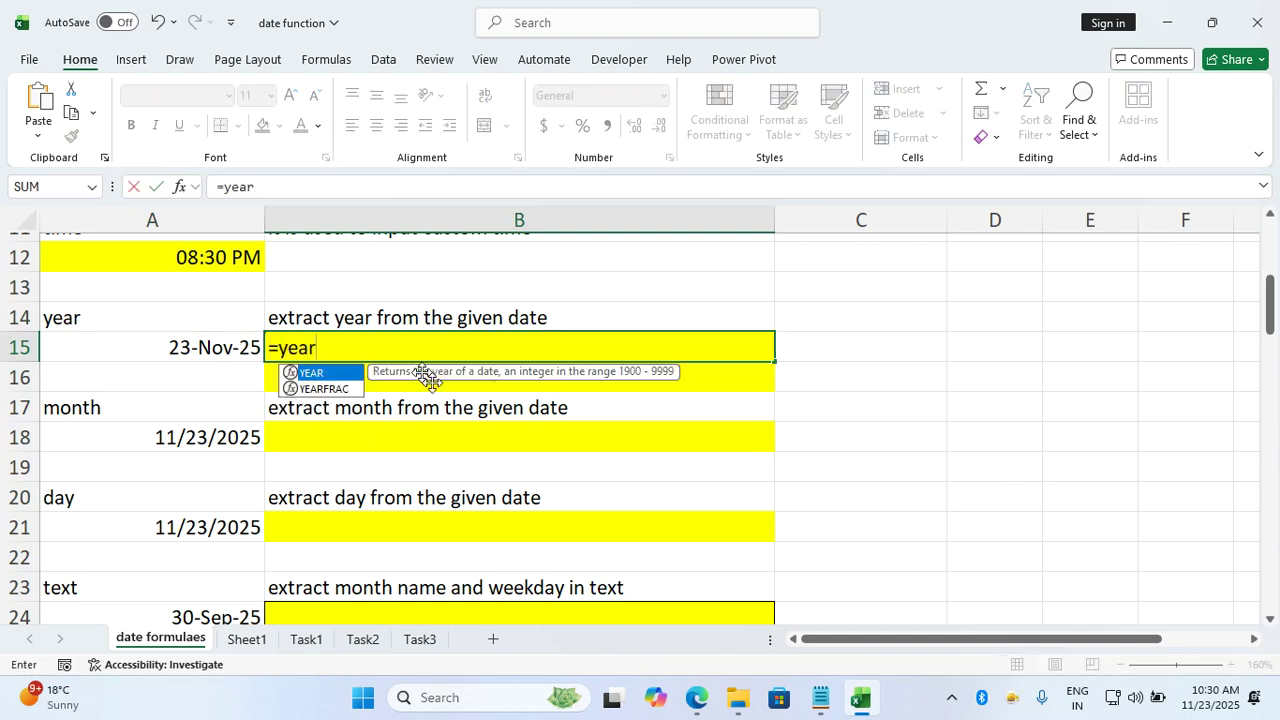
pyautogui.write('(')
pyautogui.click(244, 352)
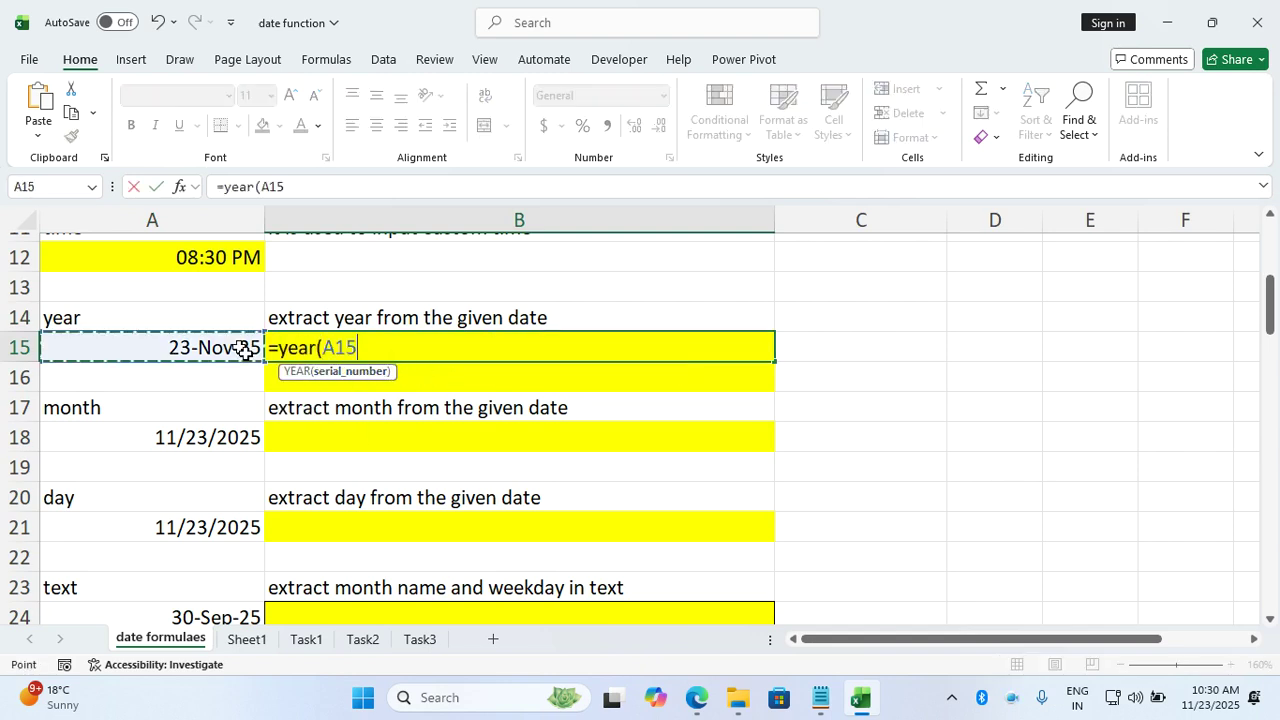
pyautogui.write(')')
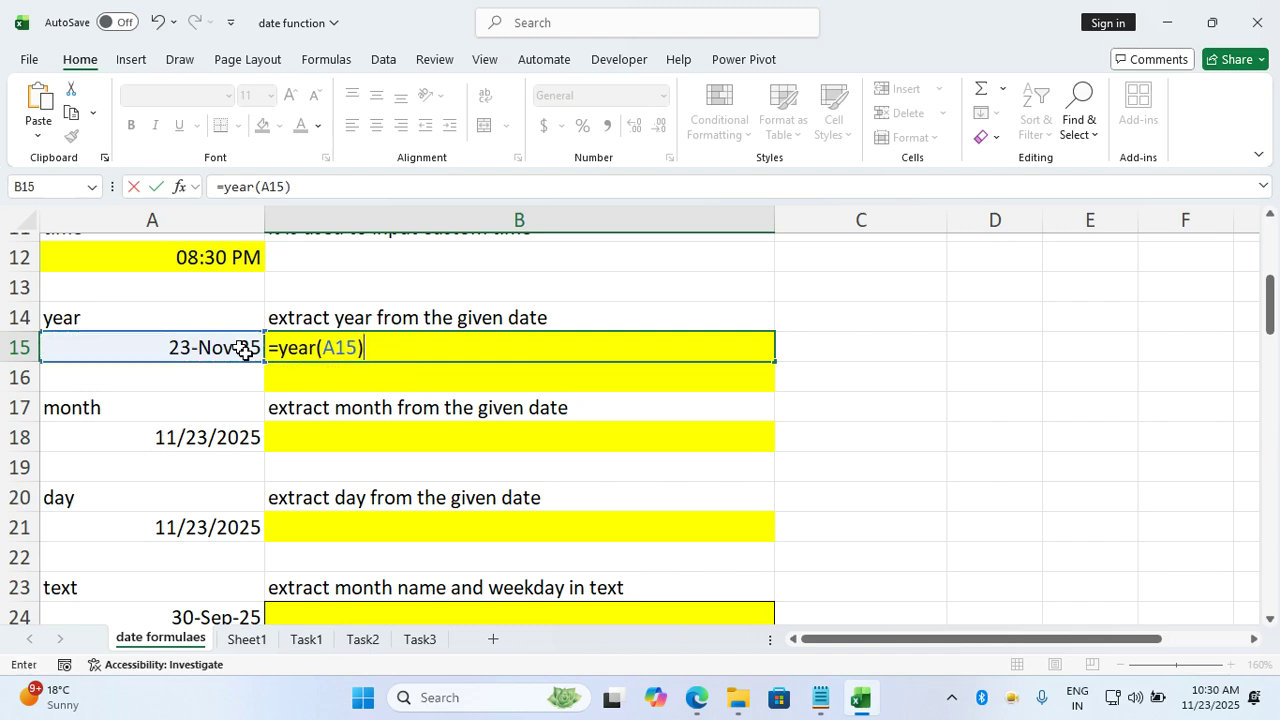
pyautogui.press('Return')
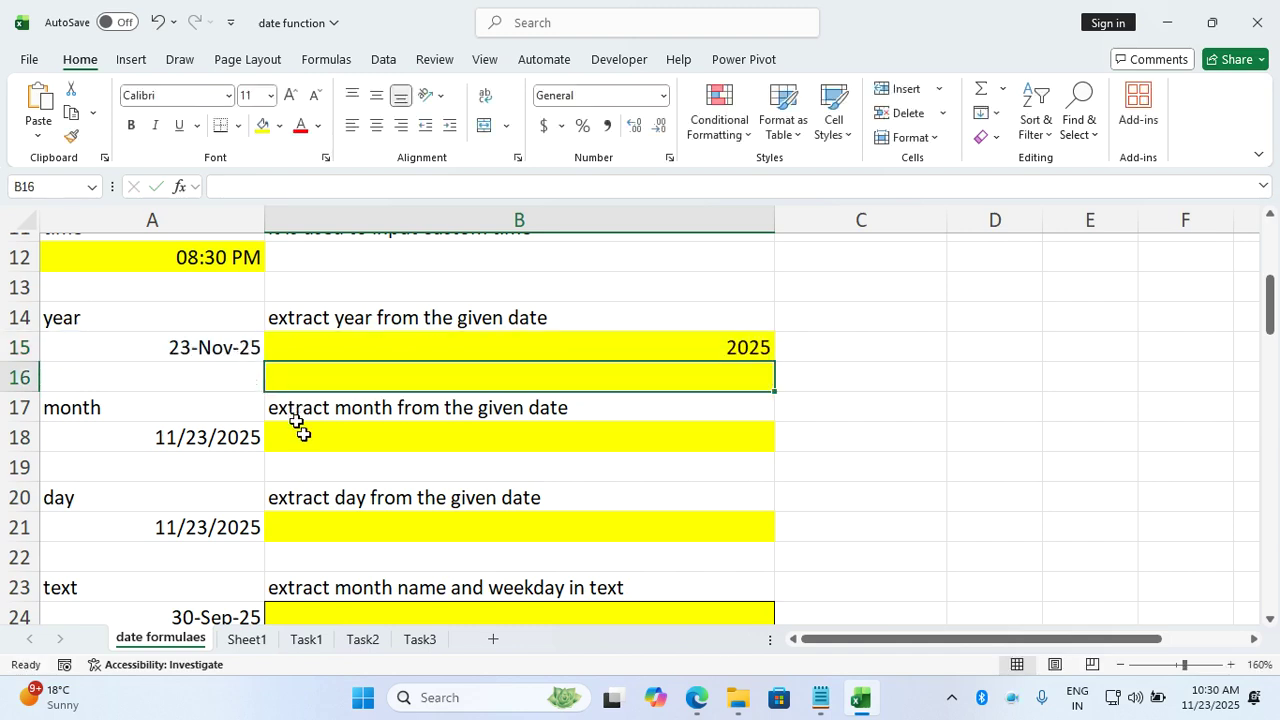
# Enter the formula =month(A18) in cell B18 to extract the month from the given date
pyautogui.click(331, 440)
pyautogui.write('=month(')
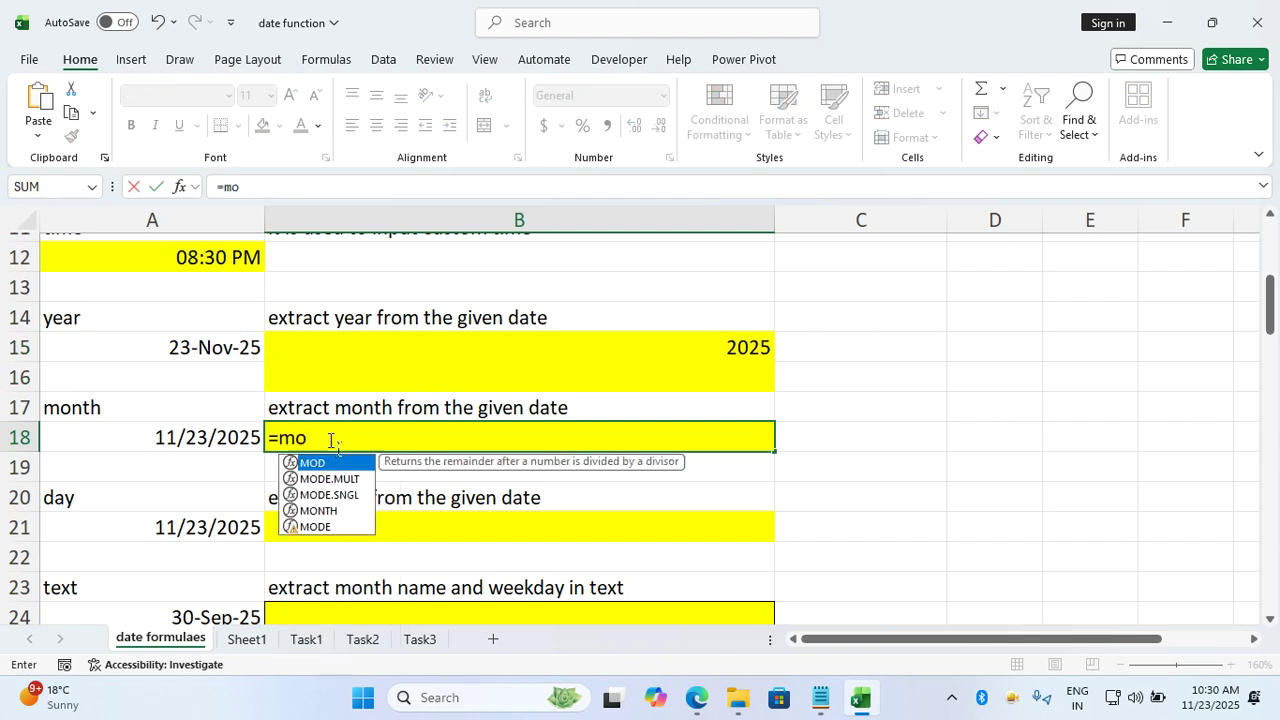
pyautogui.click(230, 439)
pyautogui.write(')')
pyautogui.press('Return')
# Enter the formula =day(A21) in cell B21 to extract the day from the given date
pyautogui.scroll(-1, 230, 438)
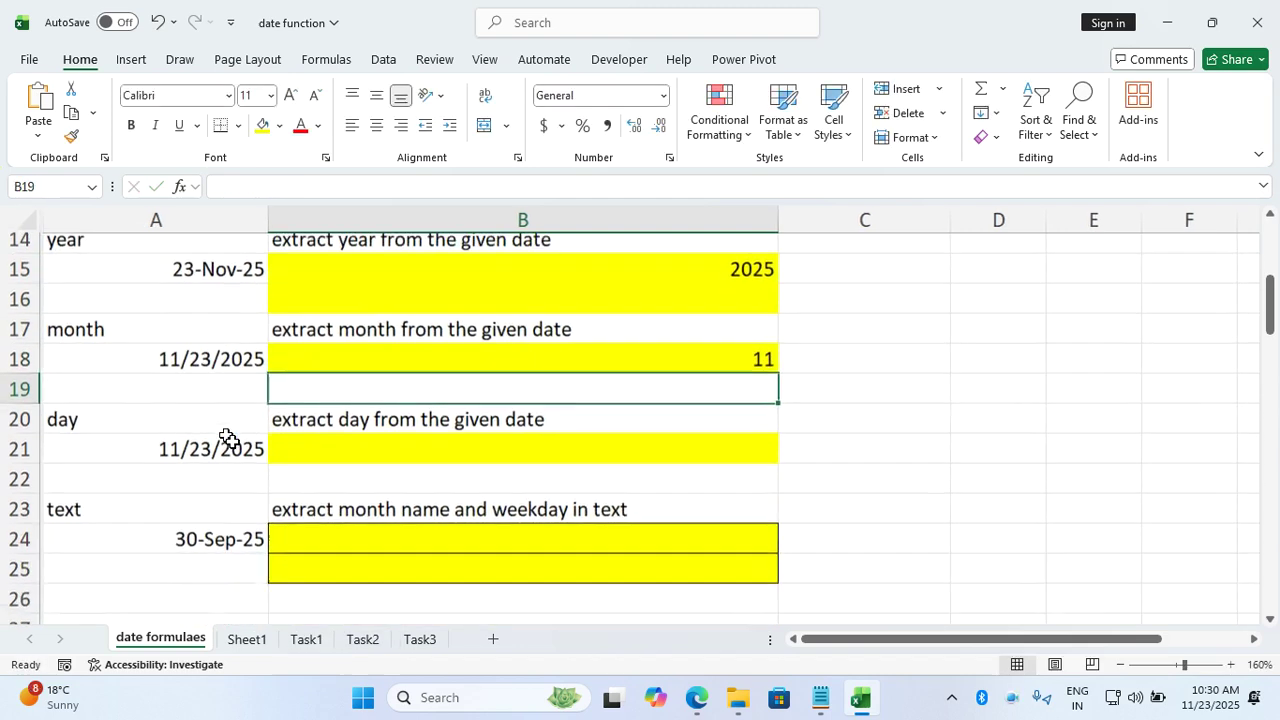
pyautogui.click(343, 430)
pyautogui.write('=day(')
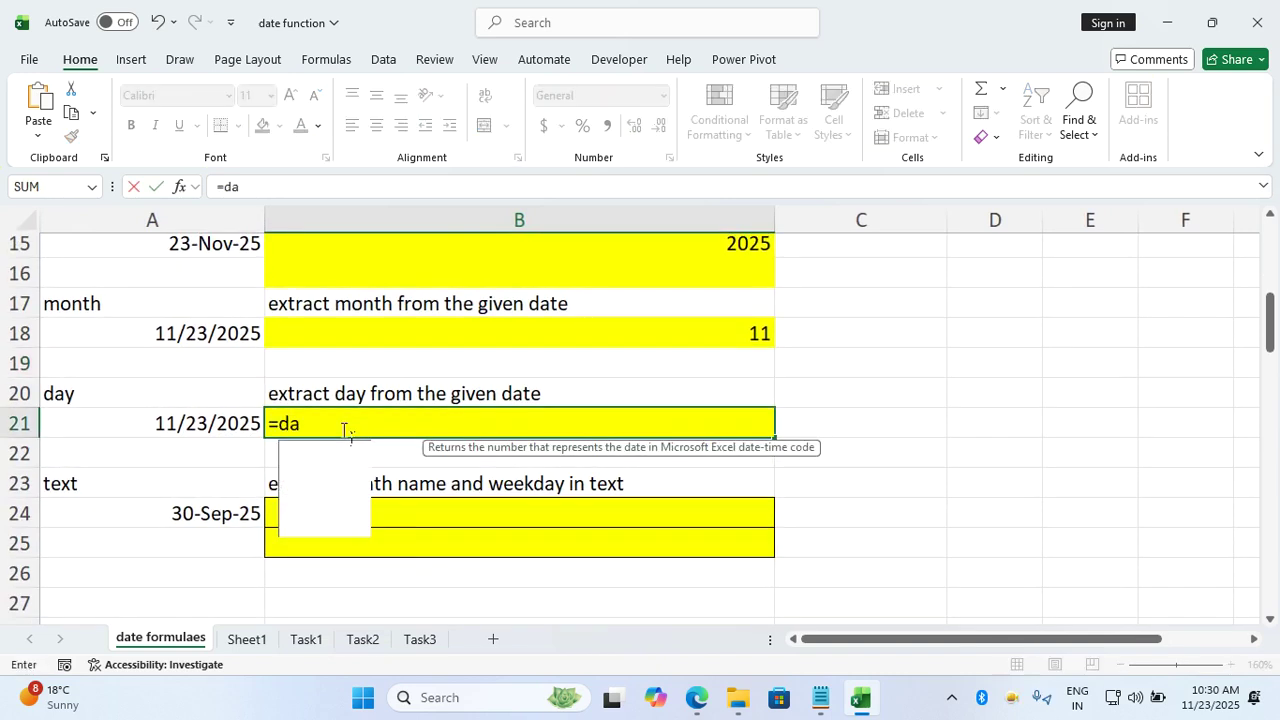
pyautogui.click(248, 433)
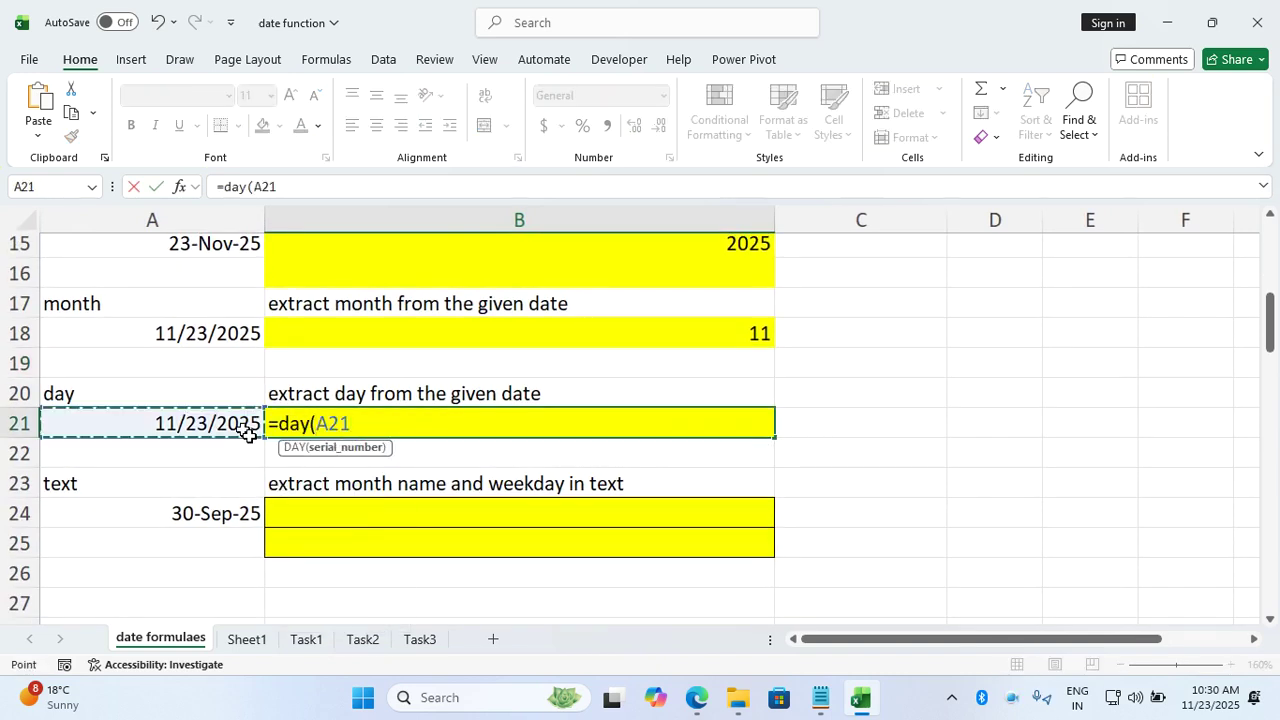
pyautogui.write(')')
pyautogui.press('Return')
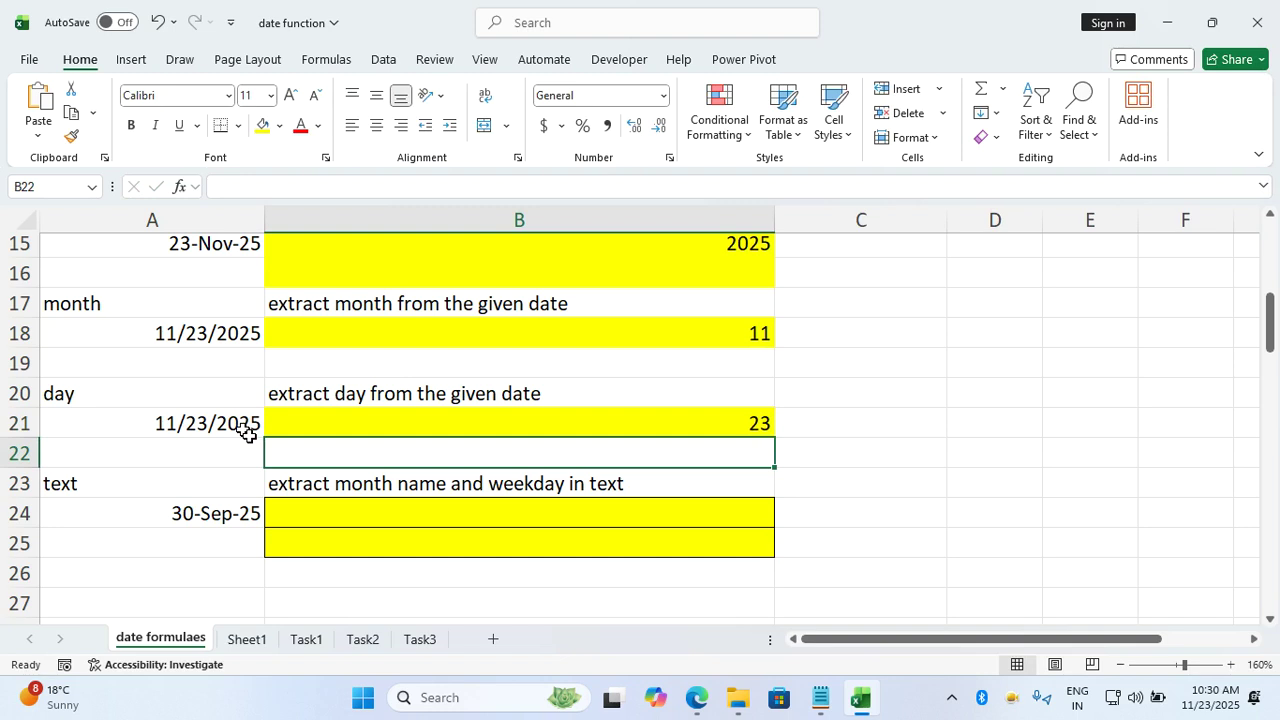
# Enter the formula =text(A24,"mmmm") in cell B24 to extract the full month name from the date
pyautogui.scroll(-1, 247, 430)
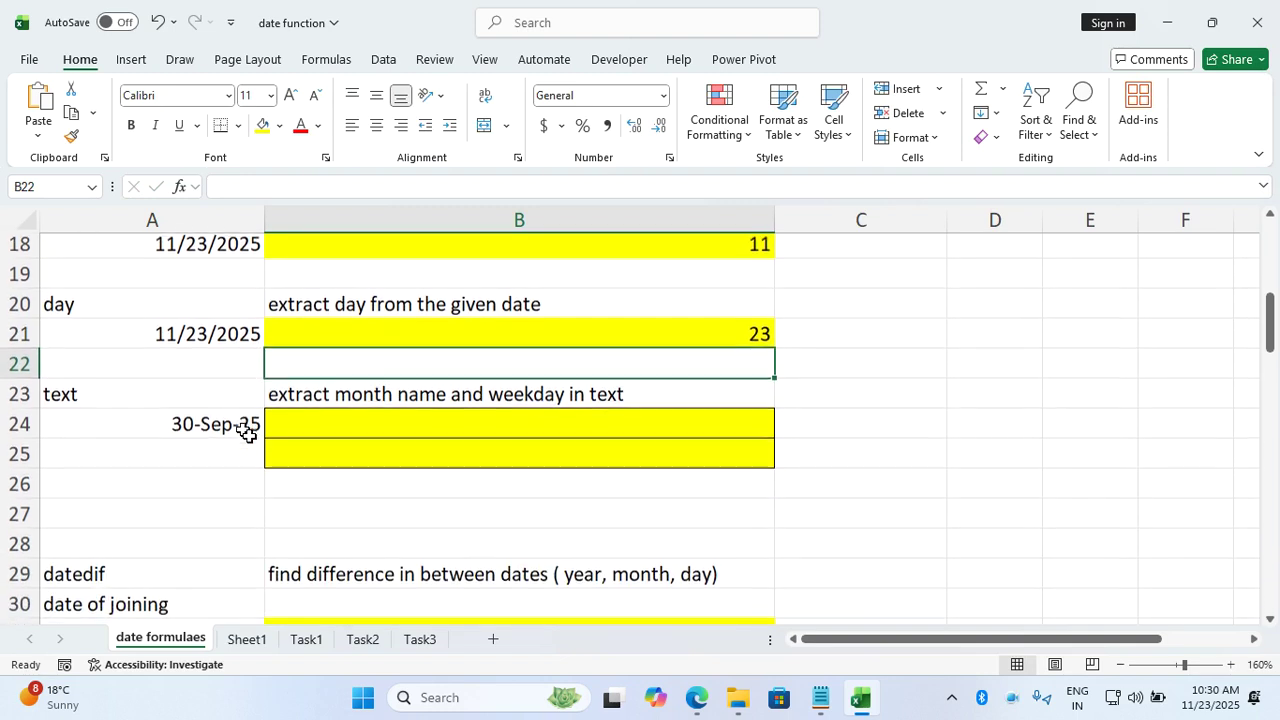
pyautogui.click(235, 428)
pyautogui.scroll(-1, 235, 428)
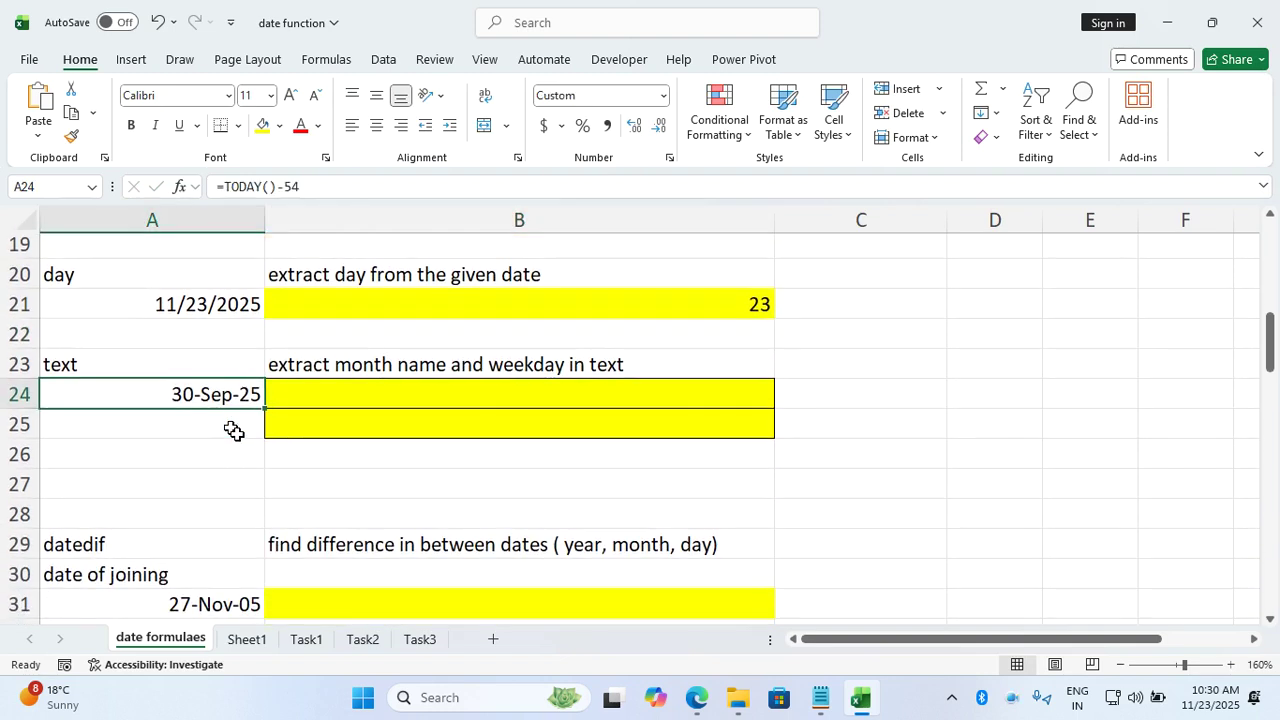
pyautogui.click(338, 403)
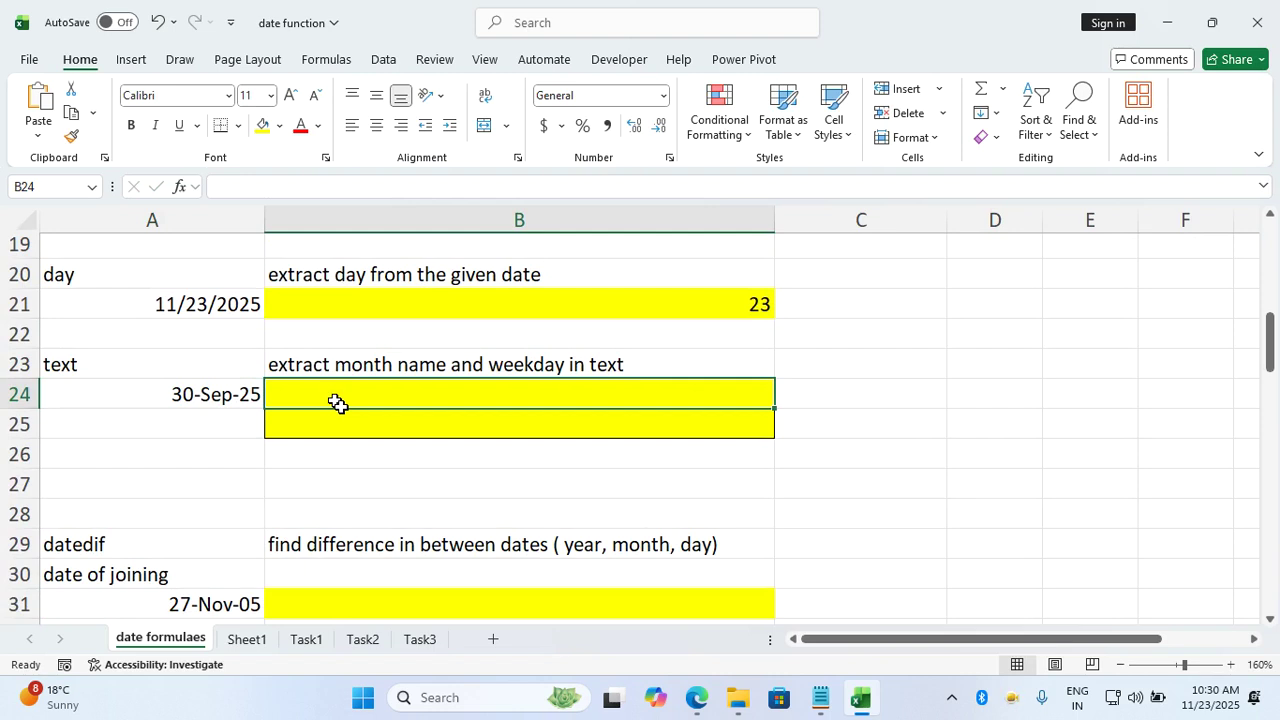
pyautogui.write('=text(')
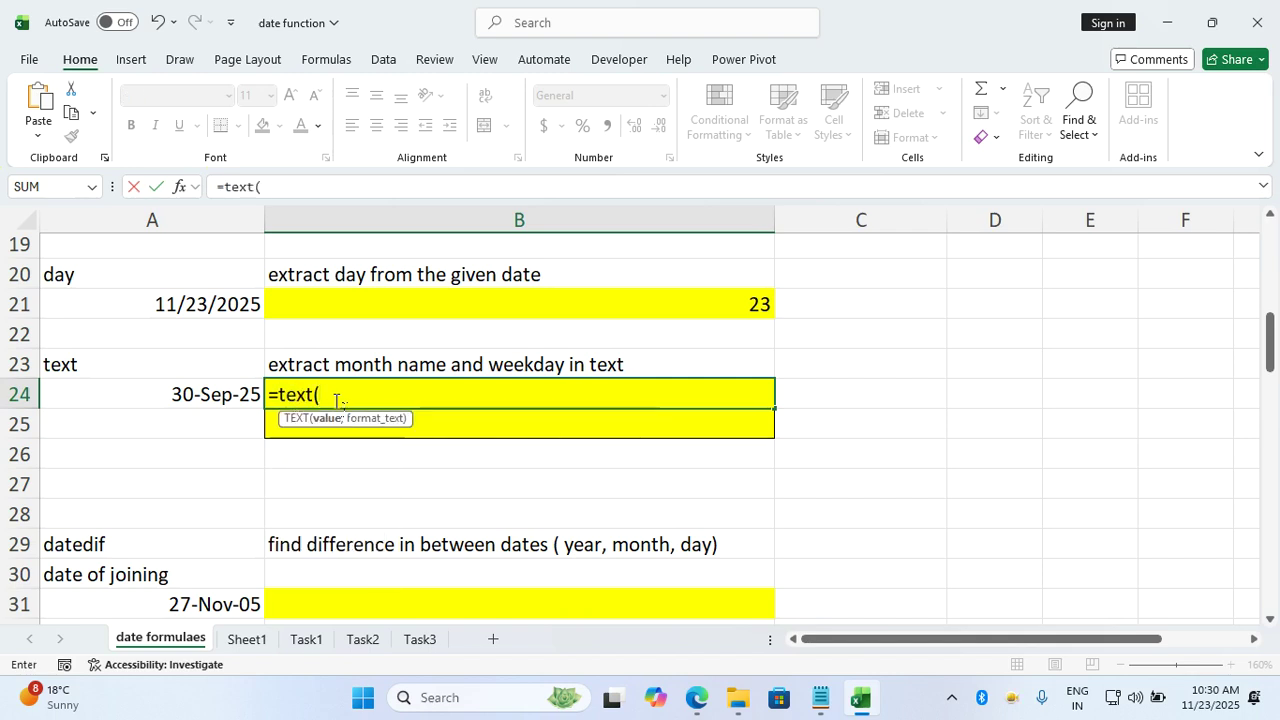
pyautogui.click(240, 398)
pyautogui.write(',"')
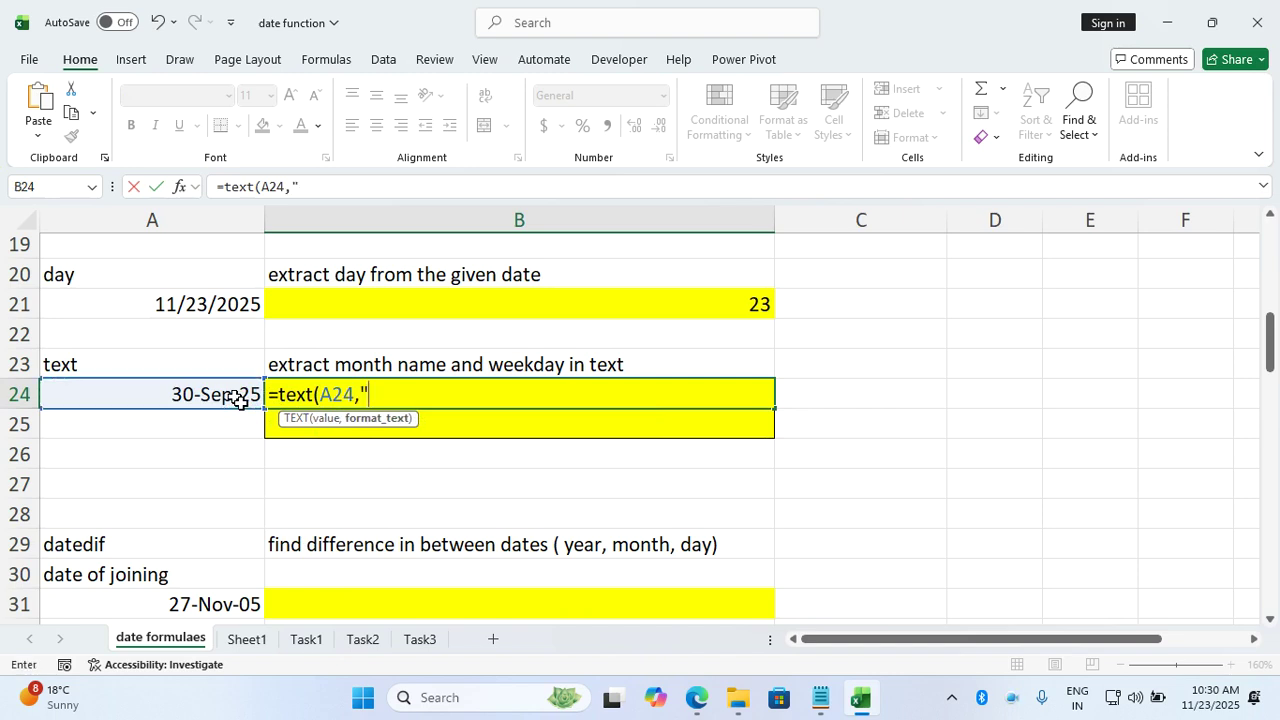
pyautogui.write('mmmm")')
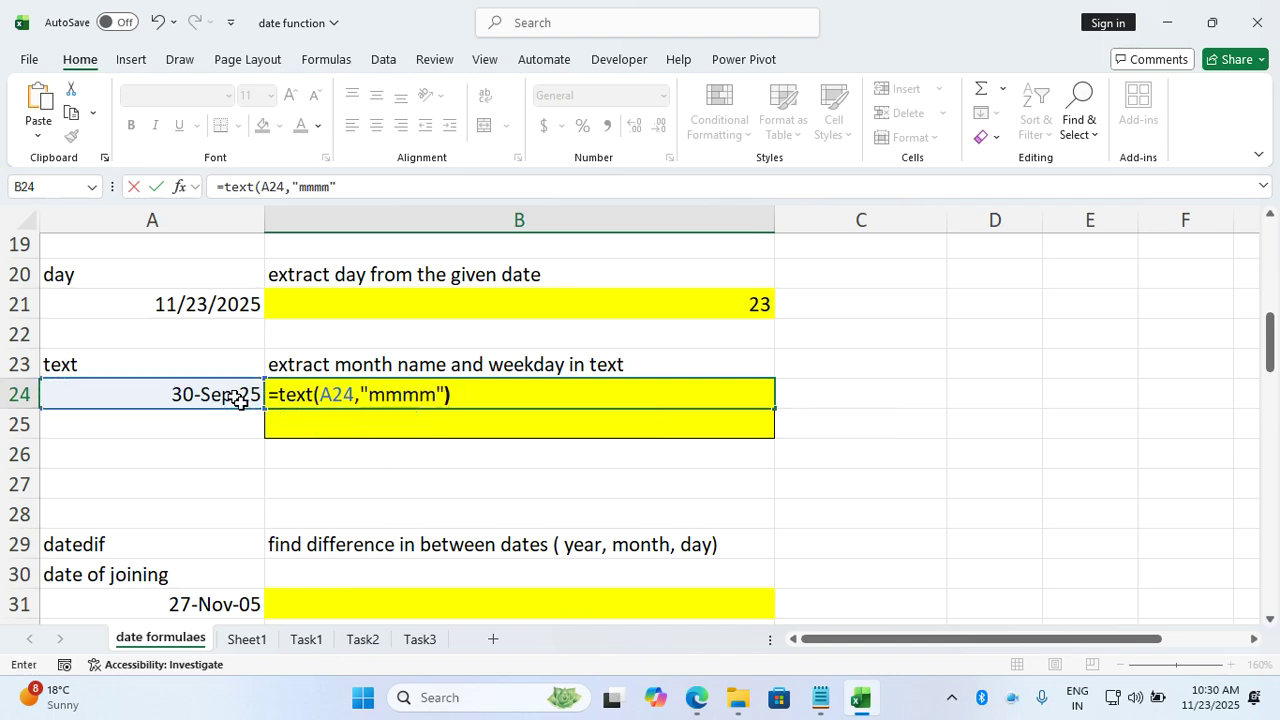
pyautogui.press('Return')
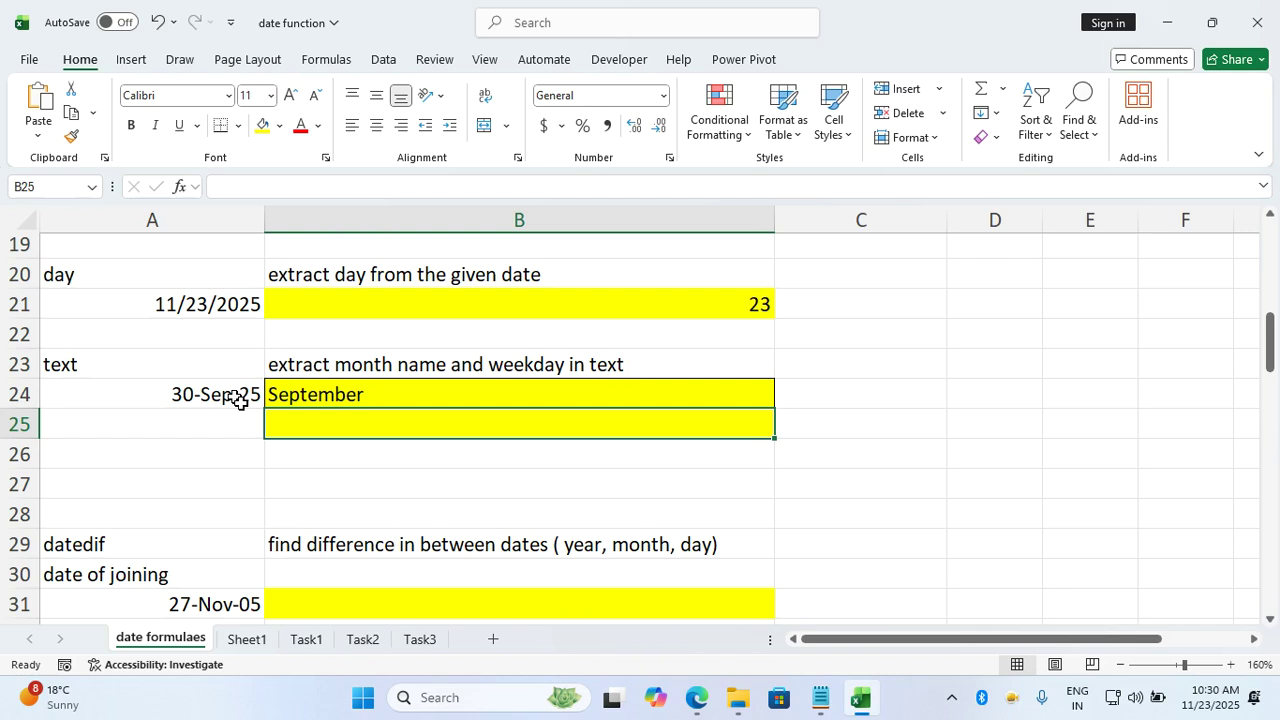
# Enter the formula =text(A24,"ddd") in cell B25 to extract the abbreviated weekday from the date
pyautogui.write('=')
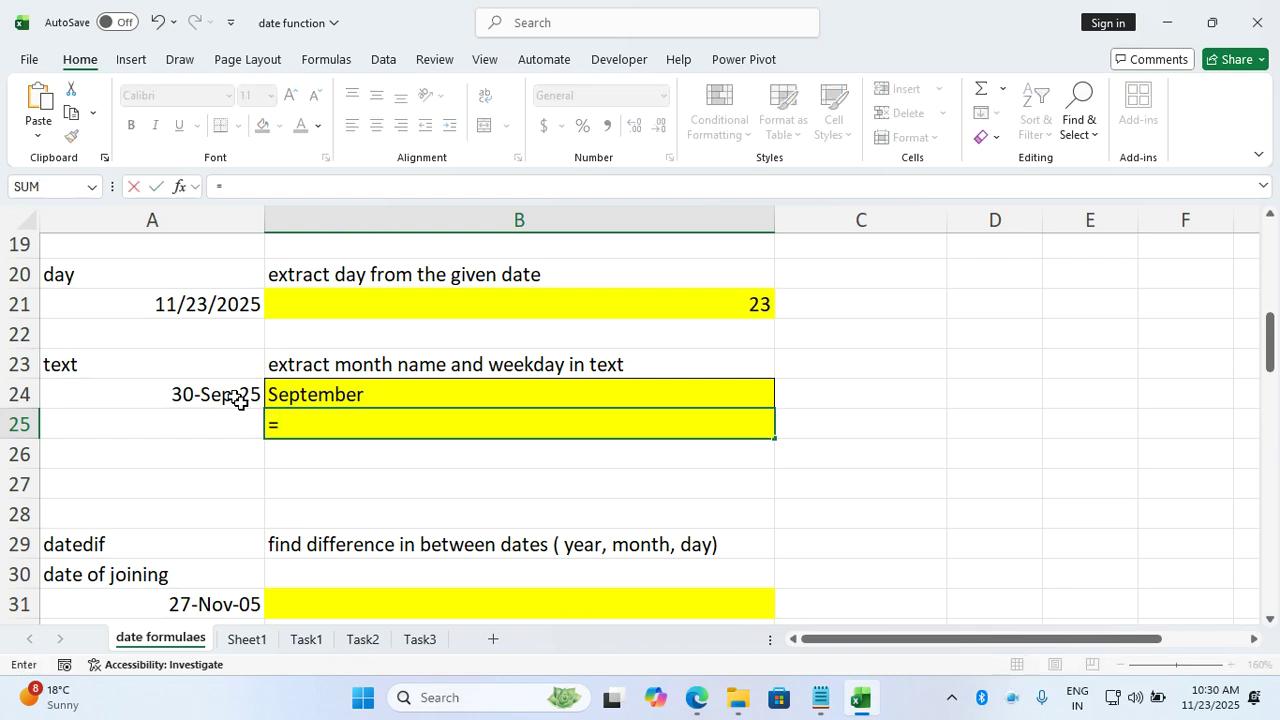
pyautogui.write('text(')
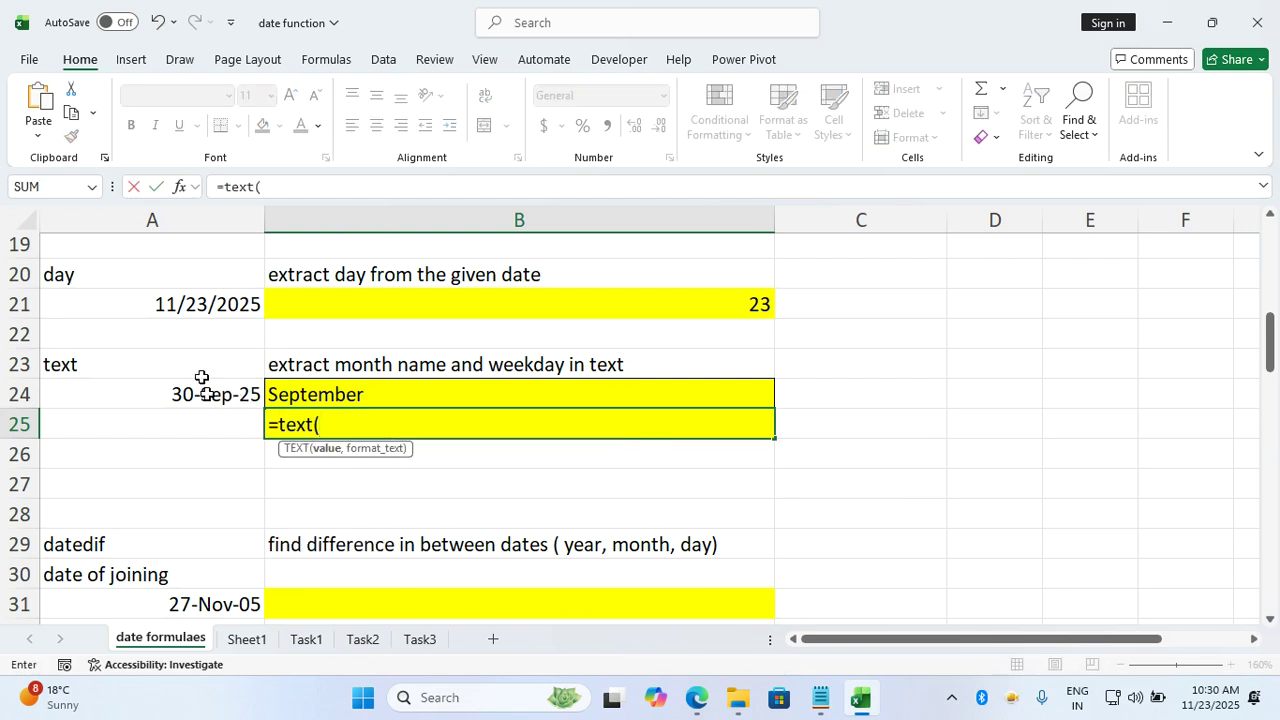
pyautogui.click(202, 394)
pyautogui.write(',"ddd')
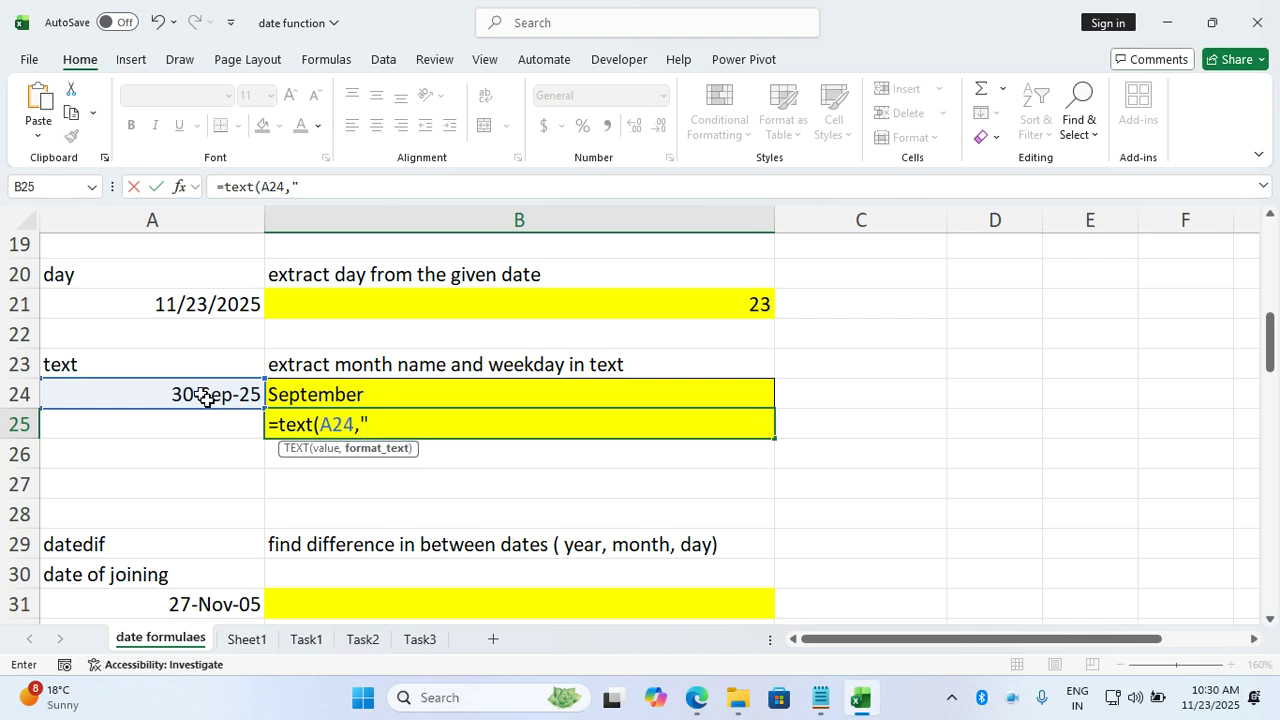
pyautogui.write('")')
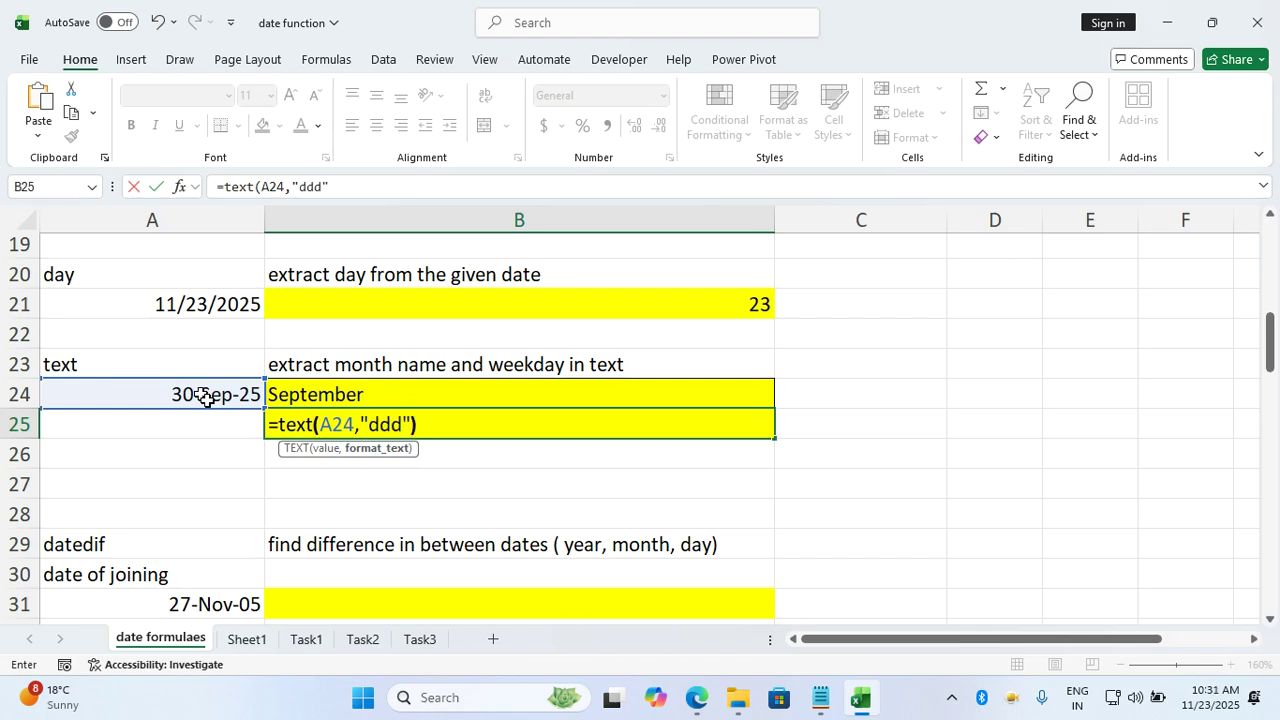
pyautogui.press('Return')
# Open the weekday TEXT formula in cell B25 for editing
pyautogui.doubleClick(340, 420)
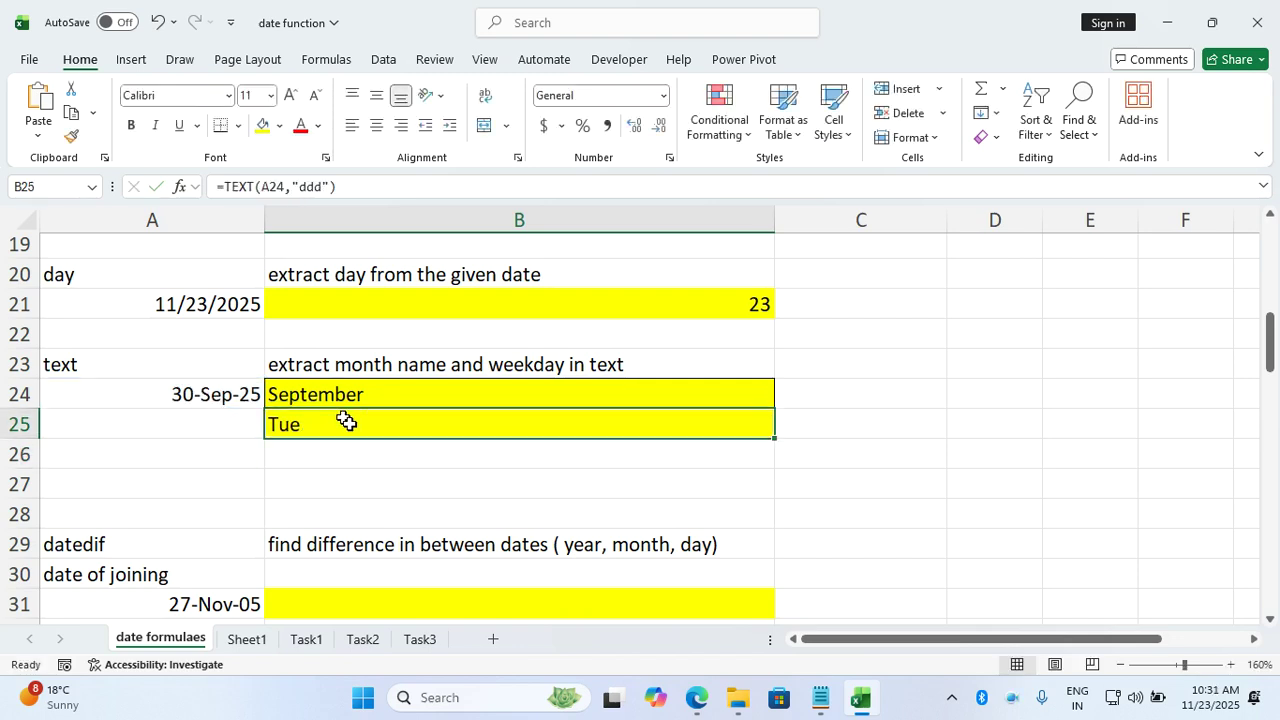
# Change the weekday formula in B25 to use the "dddd" format for the full day name and review it
pyautogui.click(407, 424)
pyautogui.write('d')
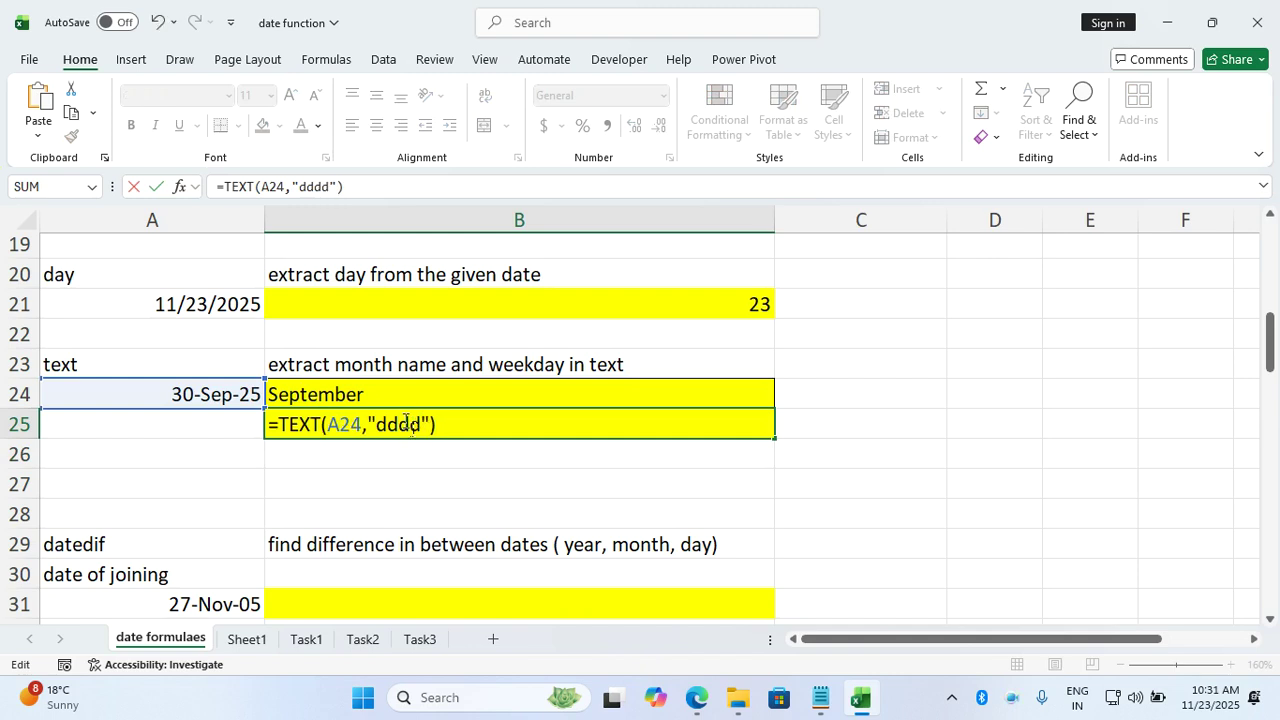
pyautogui.press('Return')
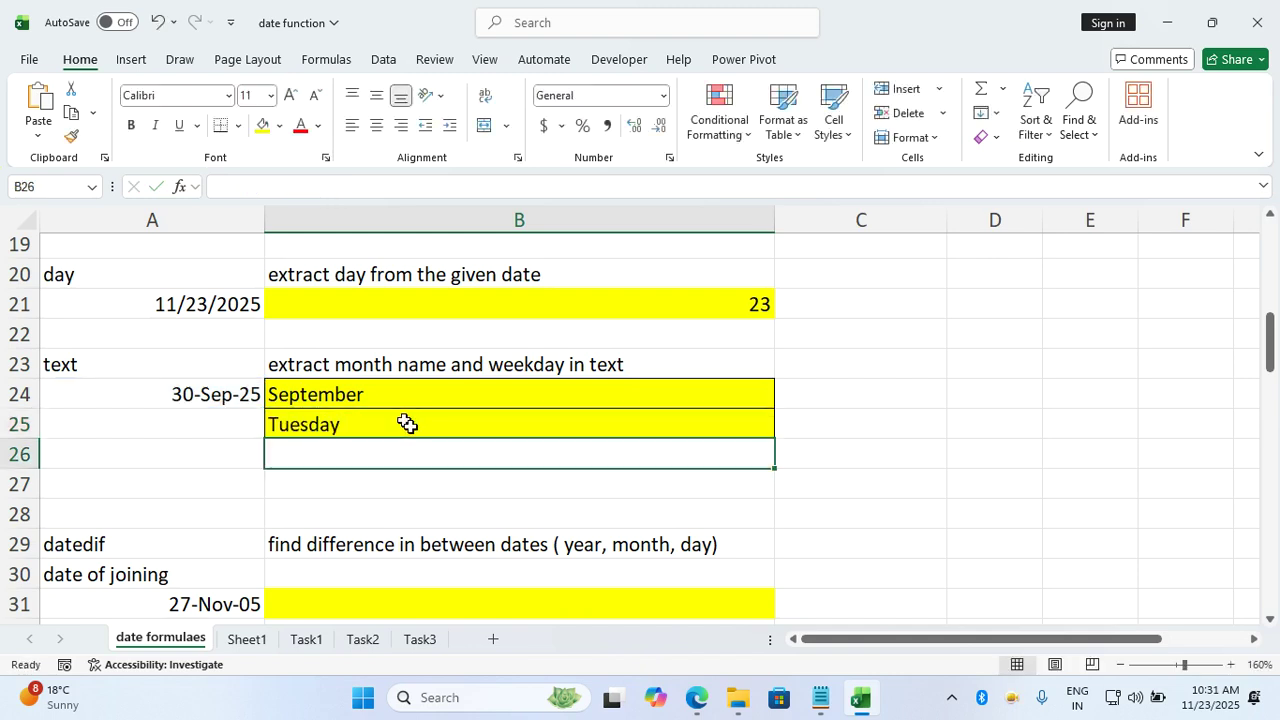
pyautogui.scroll(-2, 406, 420)
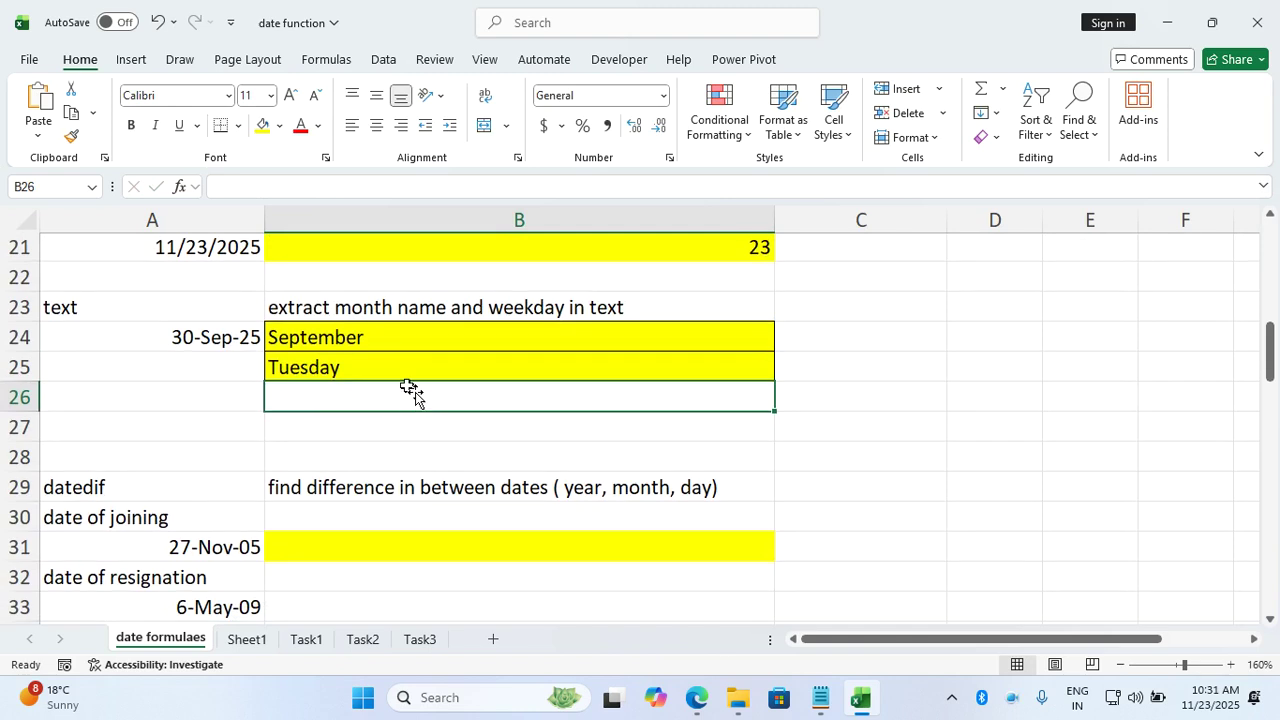
pyautogui.click(415, 371)
pyautogui.doubleClick(415, 371)
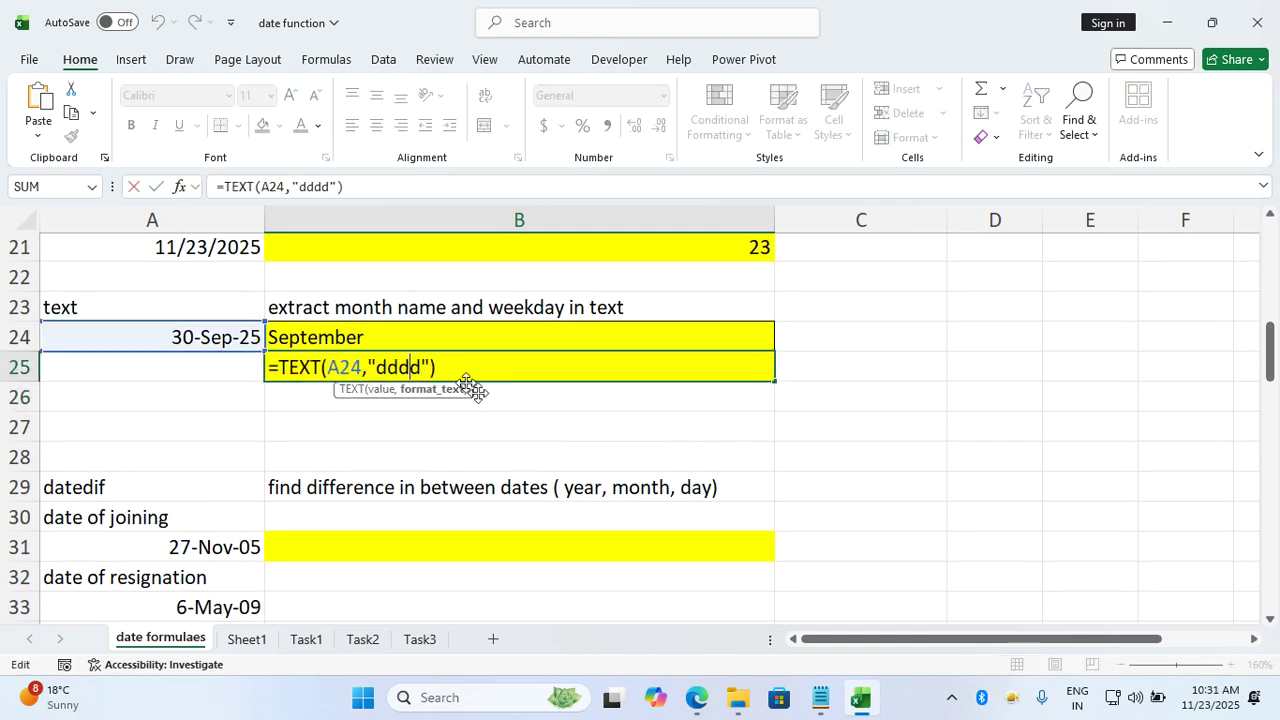
# Enter =TEXT(A24,"mmmm, dddd") in B26 to combine the month name and weekday of the date
pyautogui.click(463, 400)
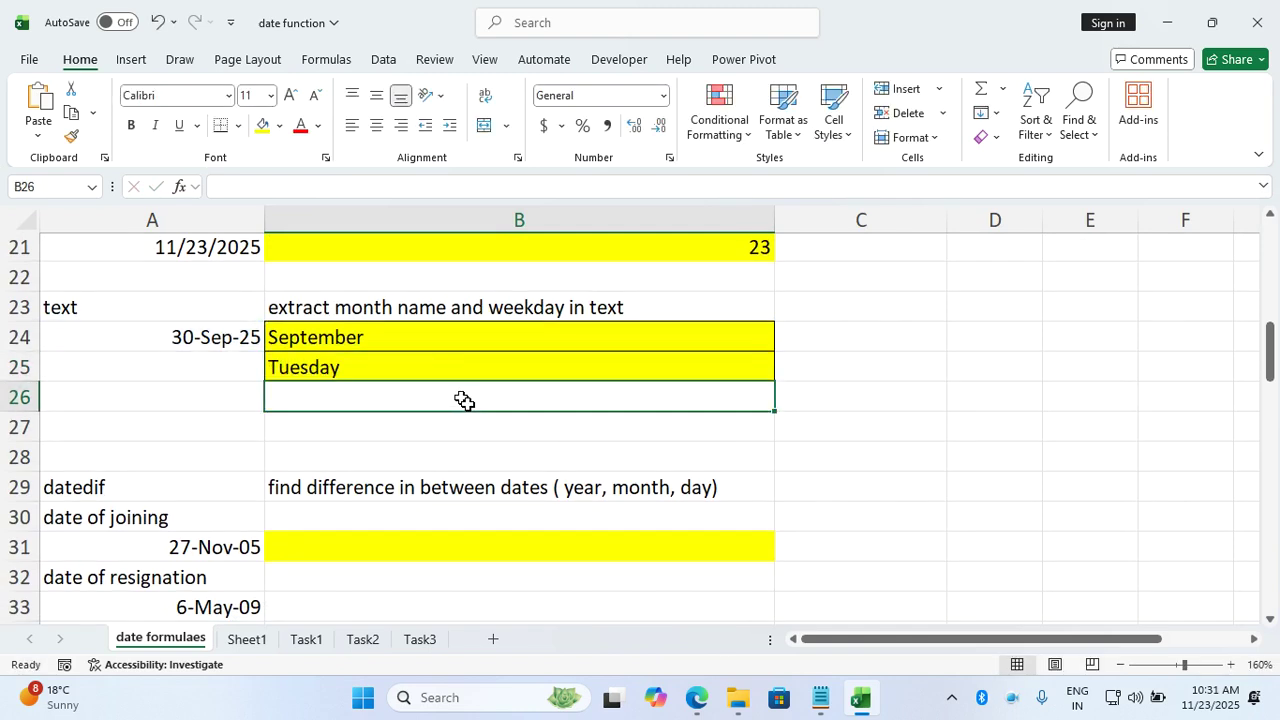
pyautogui.write('=text(')
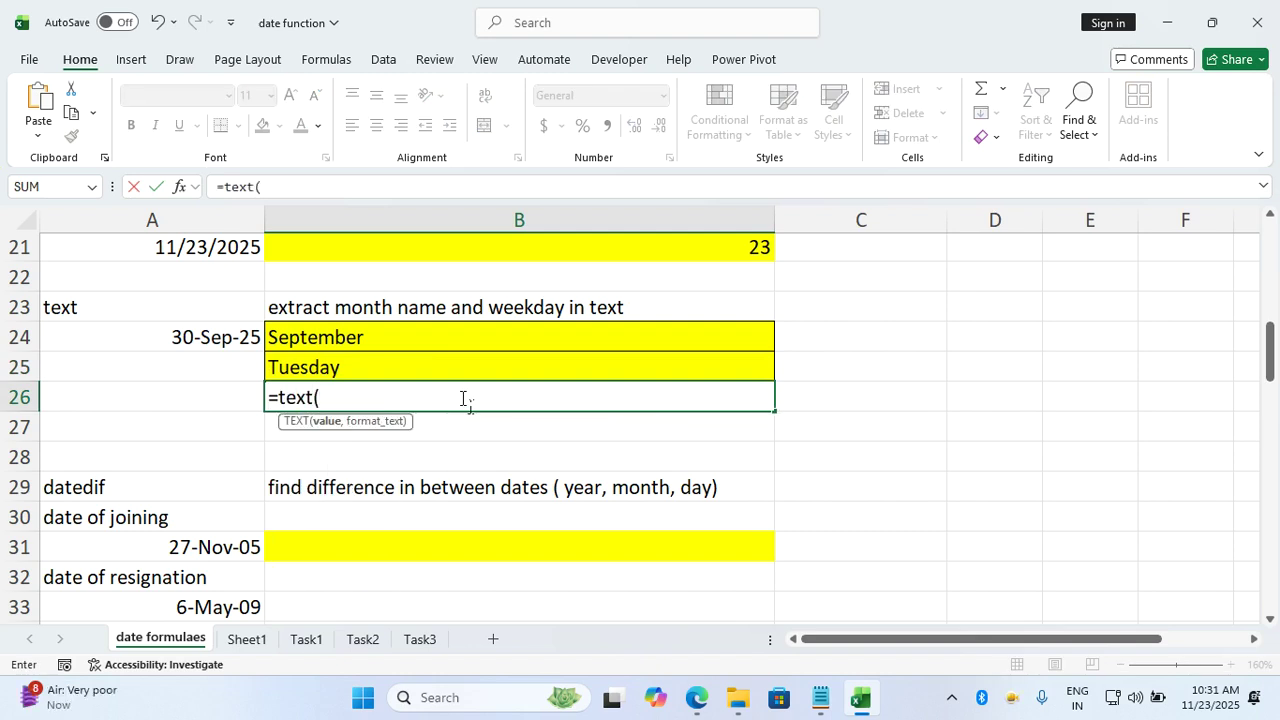
pyautogui.click(247, 342)
pyautogui.write(',"')
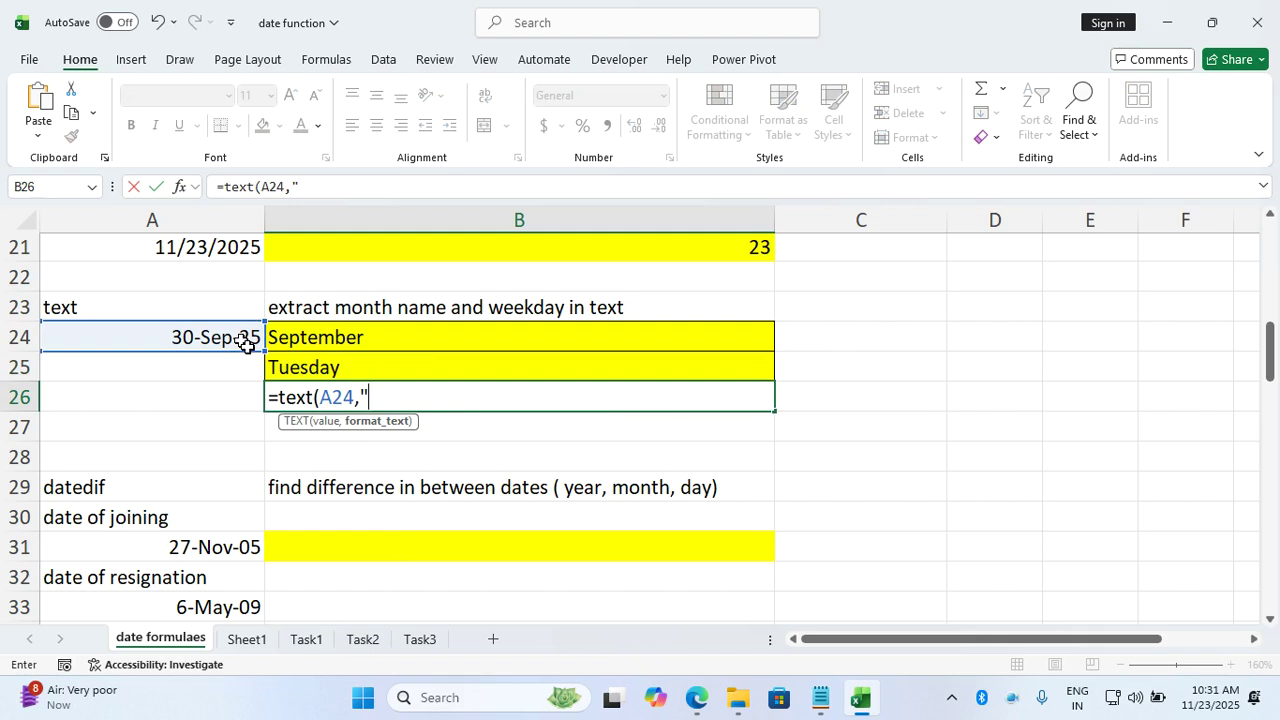
pyautogui.write('mmmm')
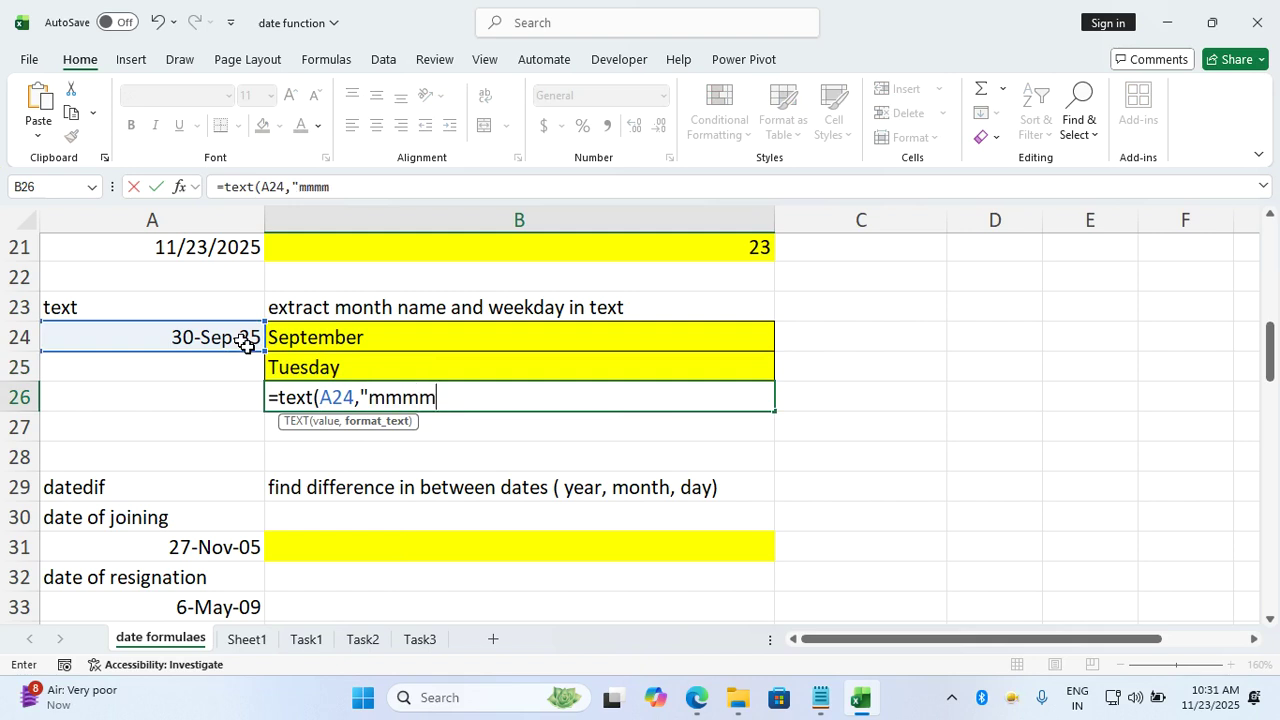
pyautogui.write(', dddd')
pyautogui.write('"')
pyautogui.press('BackSpace')
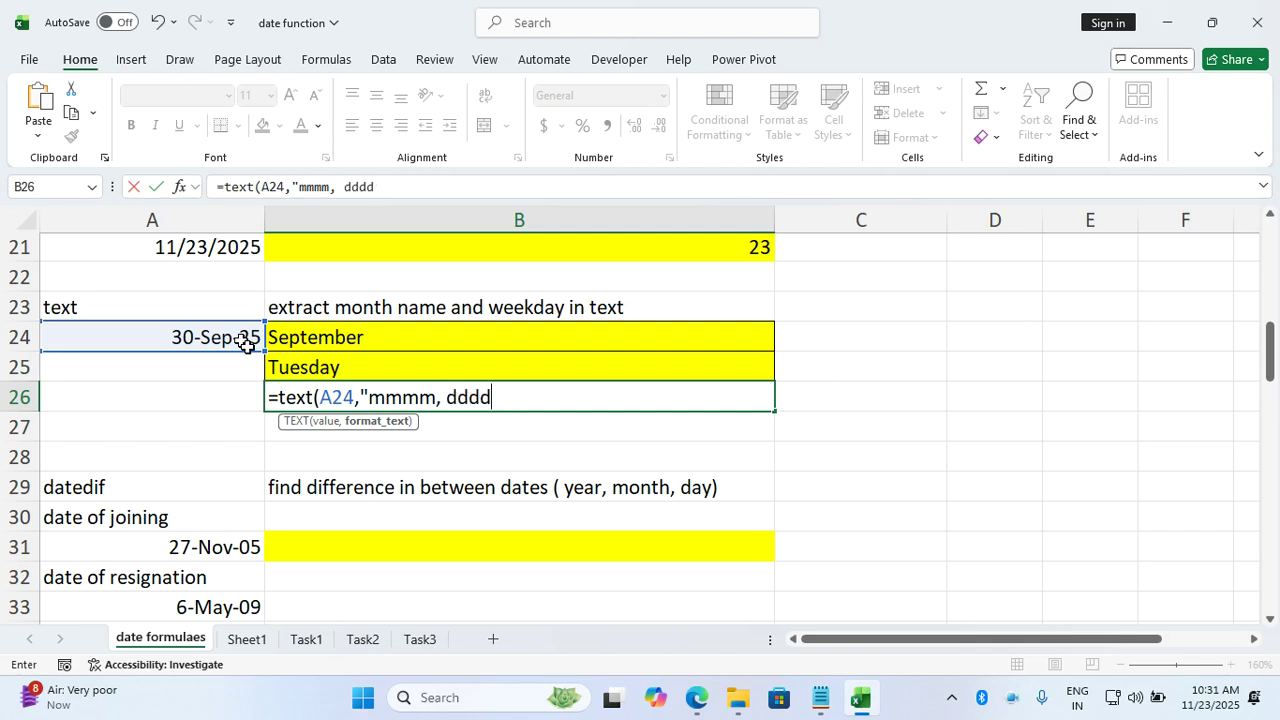
pyautogui.write('")')
pyautogui.press('Return')
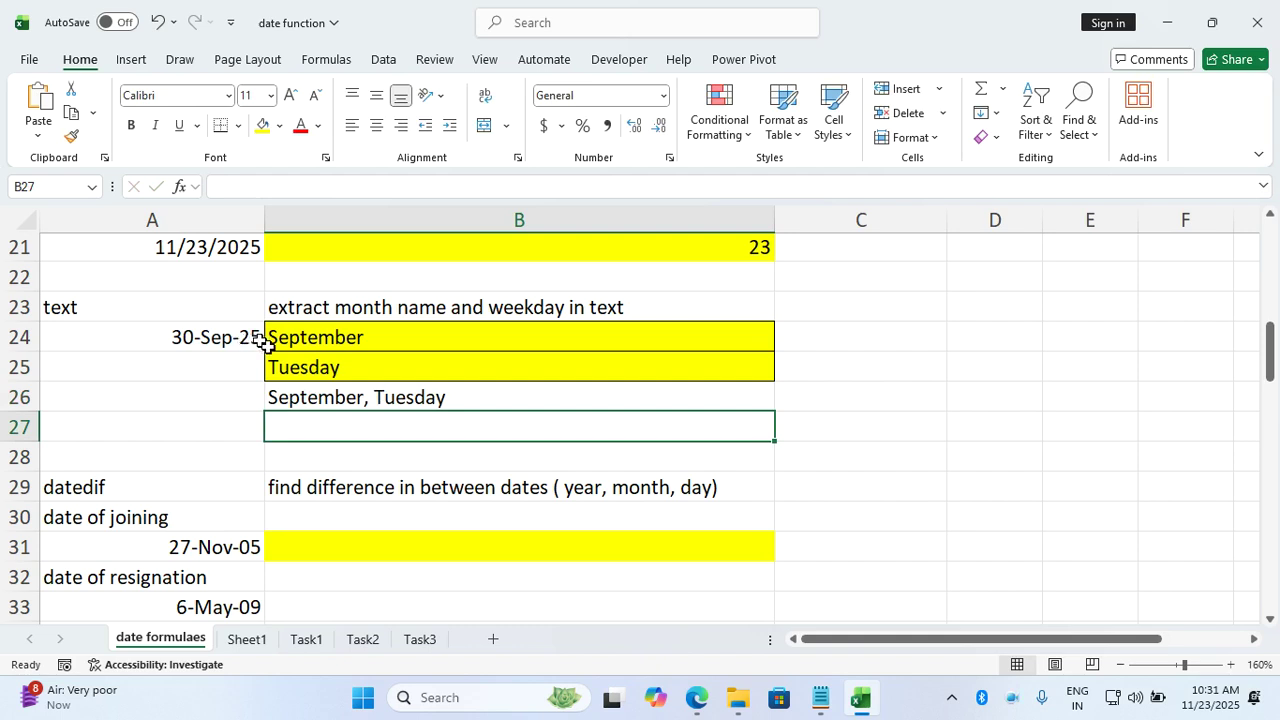
# Add the two-digit day to the B26 formula by extending its format text to "mmmm, dddd dd"
pyautogui.doubleClick(335, 398)
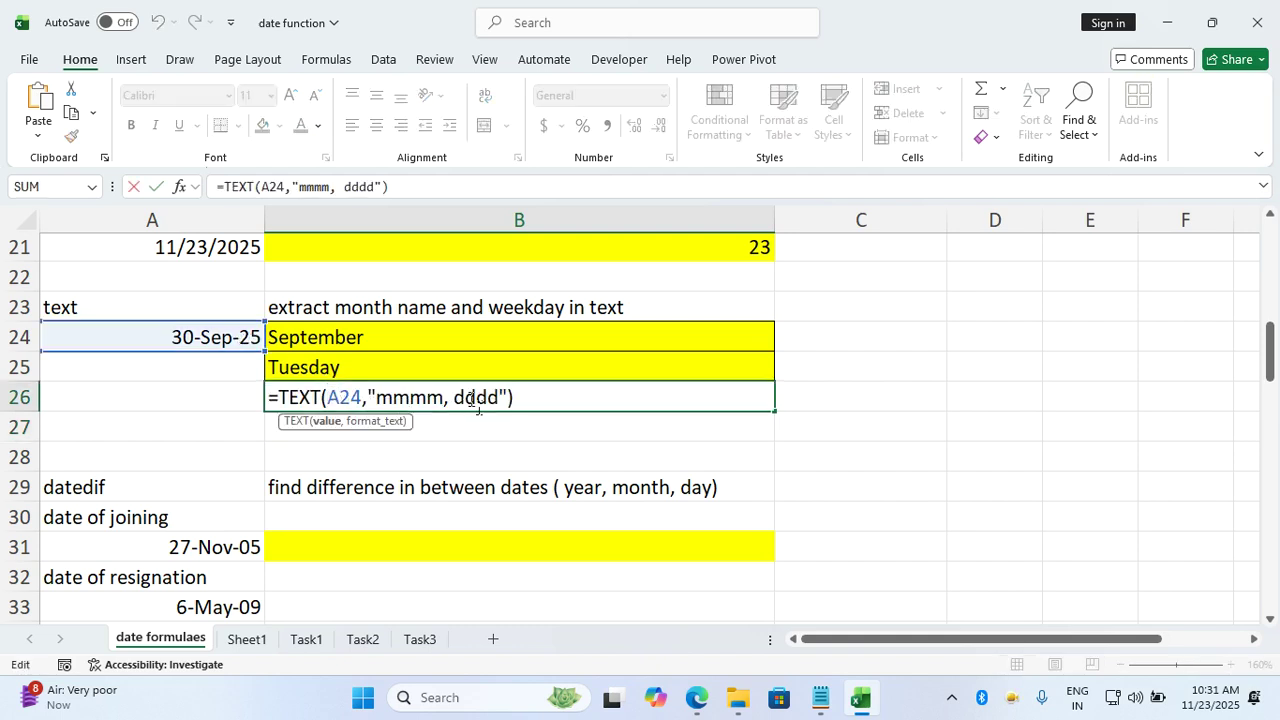
pyautogui.click(503, 398)
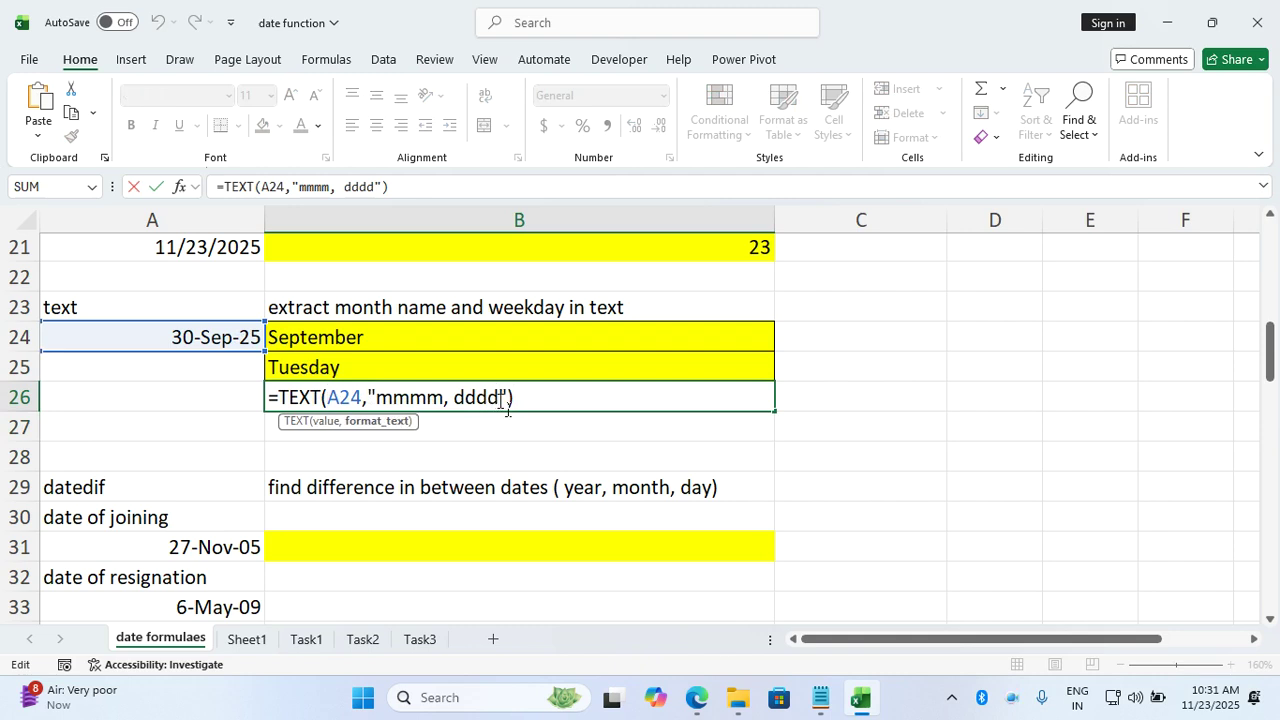
pyautogui.write('dd')
pyautogui.press('Return')
# Insert the two-digit month after the month name in B26, making the format text "mmmm mm, dddd dd"
pyautogui.doubleClick(482, 398)
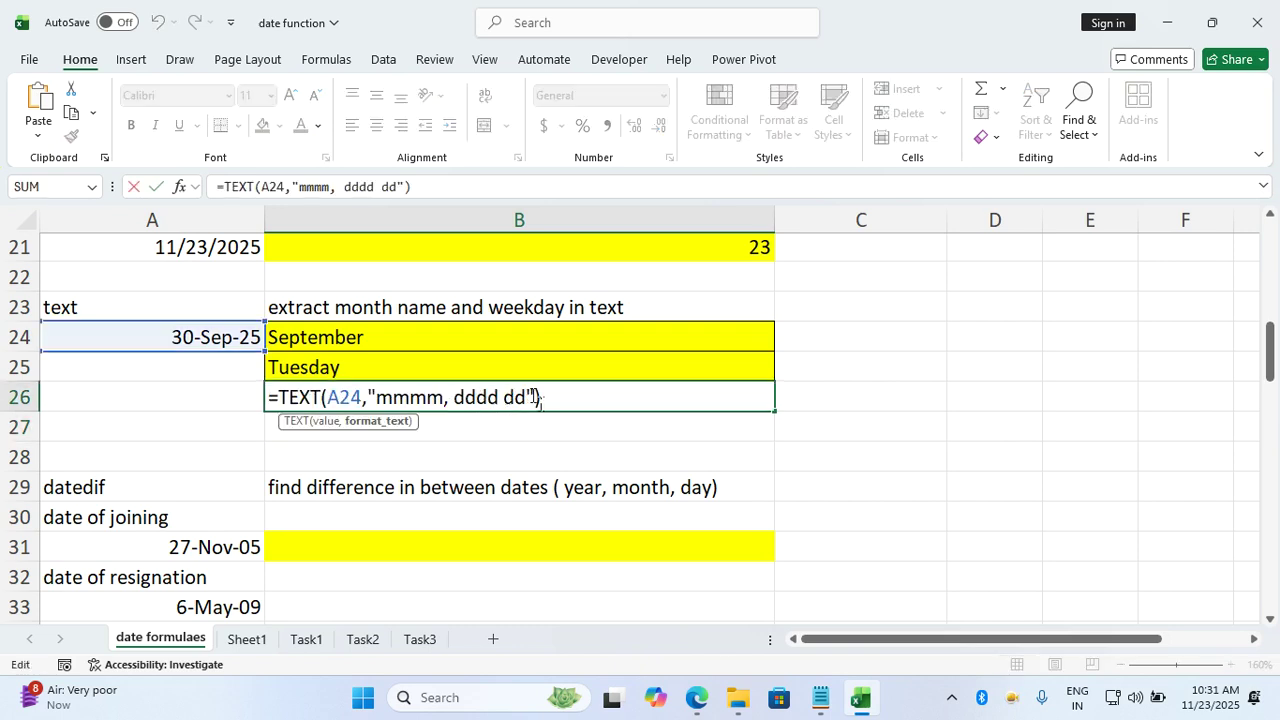
pyautogui.moveTo(532, 398); pyautogui.dragTo(450, 400)
pyautogui.click(451, 400)
pyautogui.click(447, 400)
pyautogui.write('m')
pyautogui.press('Return')
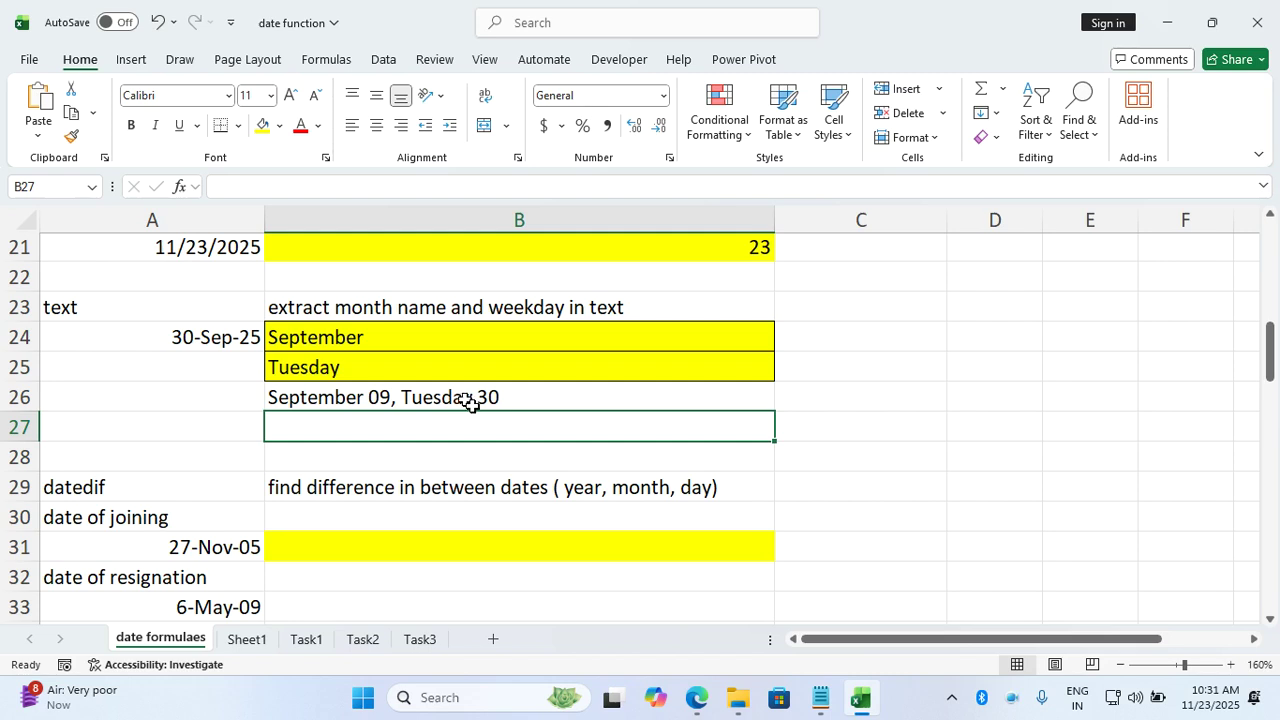
# Append the four-digit year code yyyy to the end of the format text in the B26 formula
pyautogui.doubleClick(465, 401)
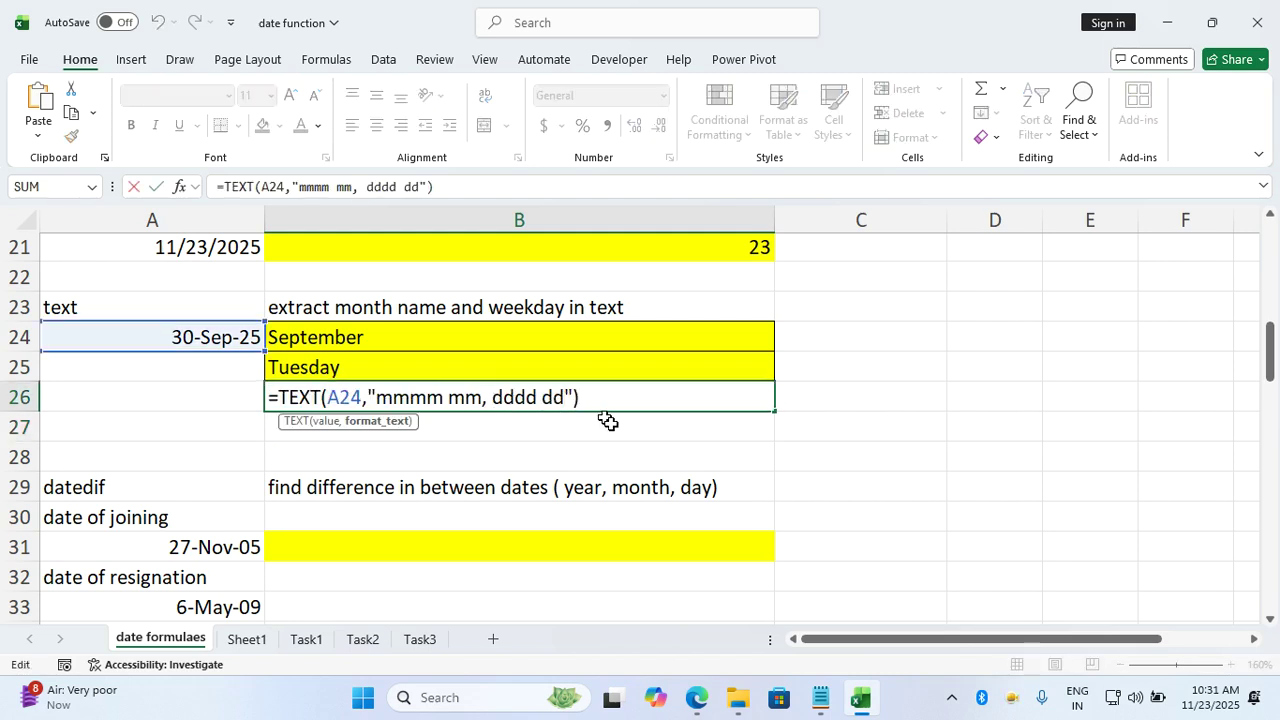
pyautogui.write('yyyy')
pyautogui.press('Return')
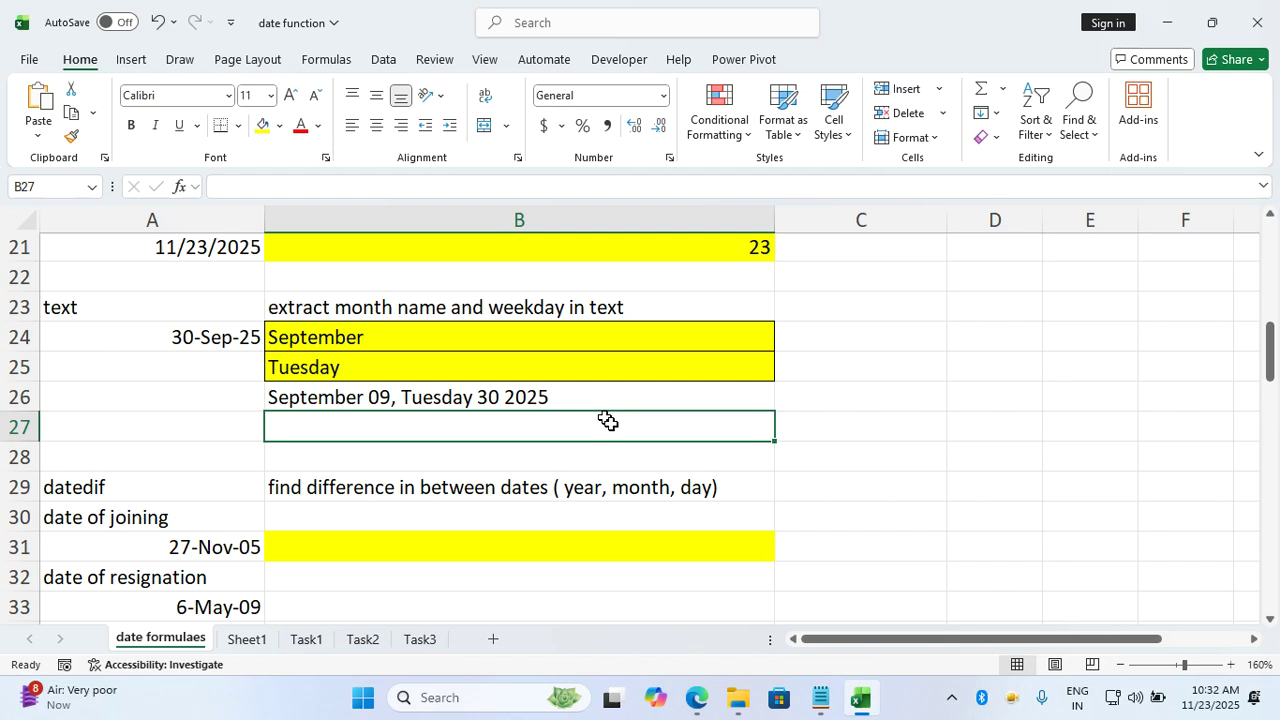
# Enter =DATEDIF(A31,A33,"y") in B31 to calculate the full years between the joining and resignation dates
pyautogui.scroll(-2, 608, 421)
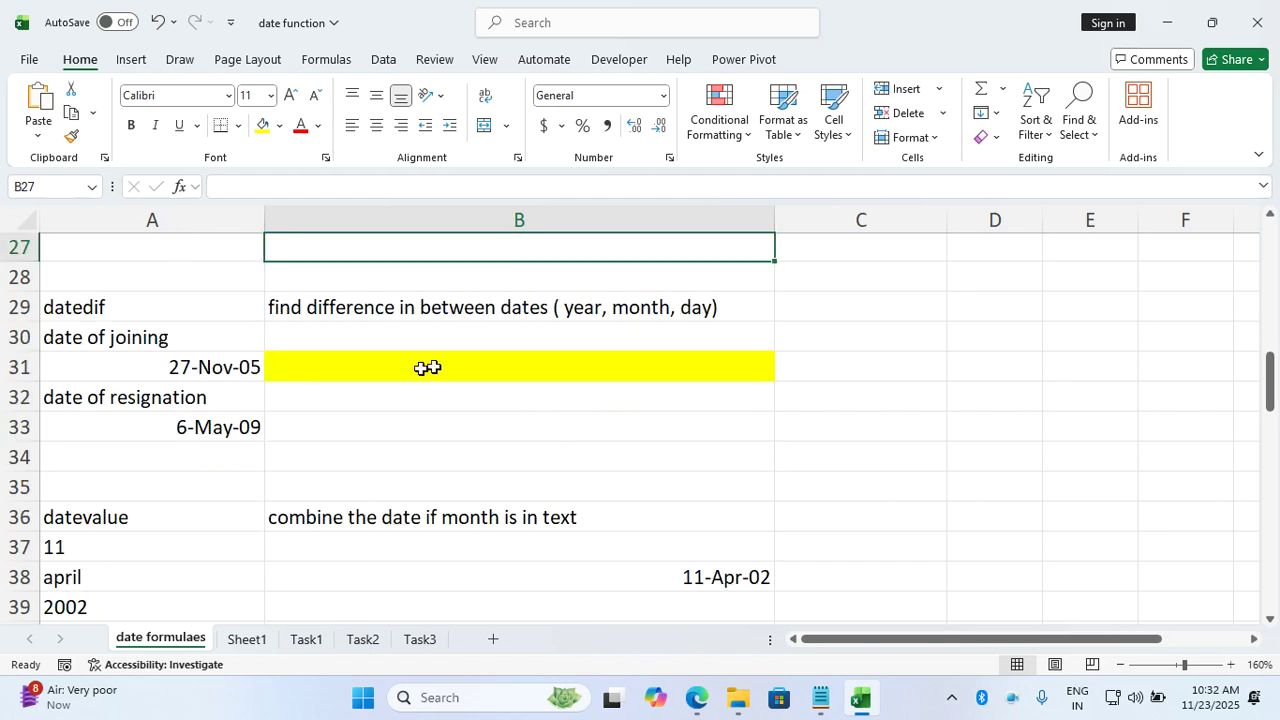
pyautogui.click(220, 309)
pyautogui.click(298, 307)
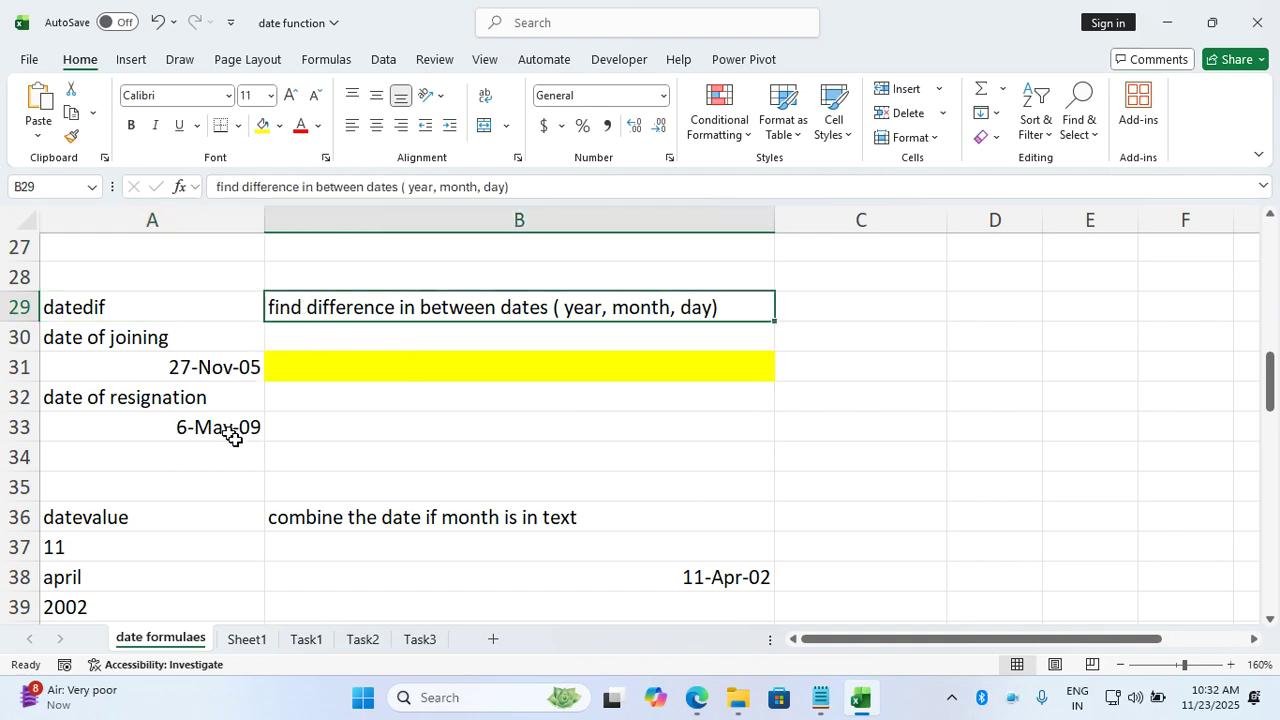
pyautogui.click(330, 371)
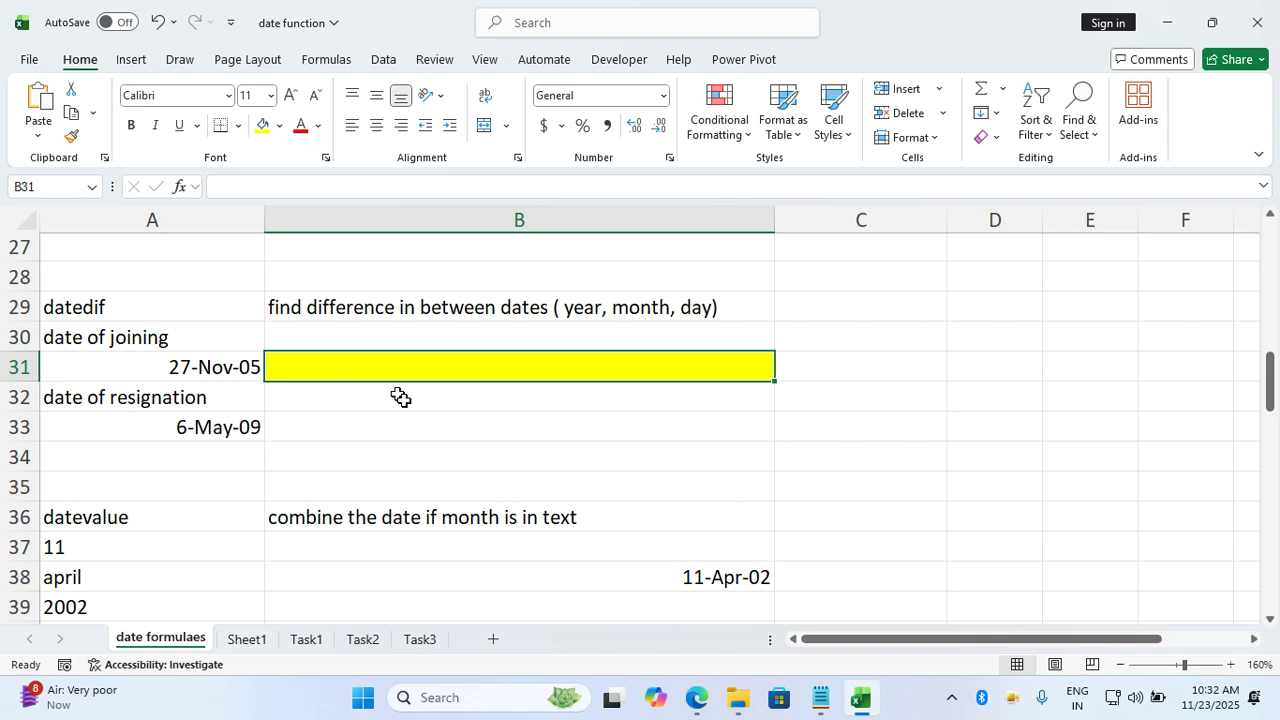
pyautogui.write('=date')
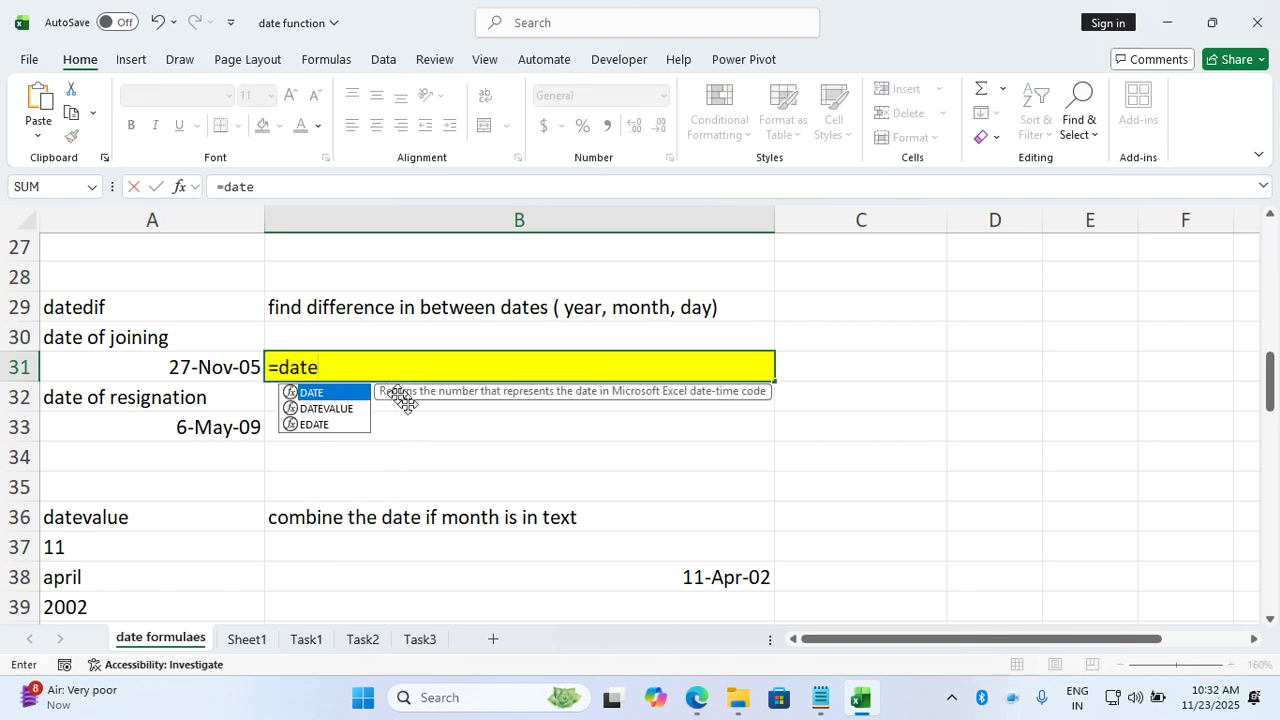
pyautogui.write('dif(')
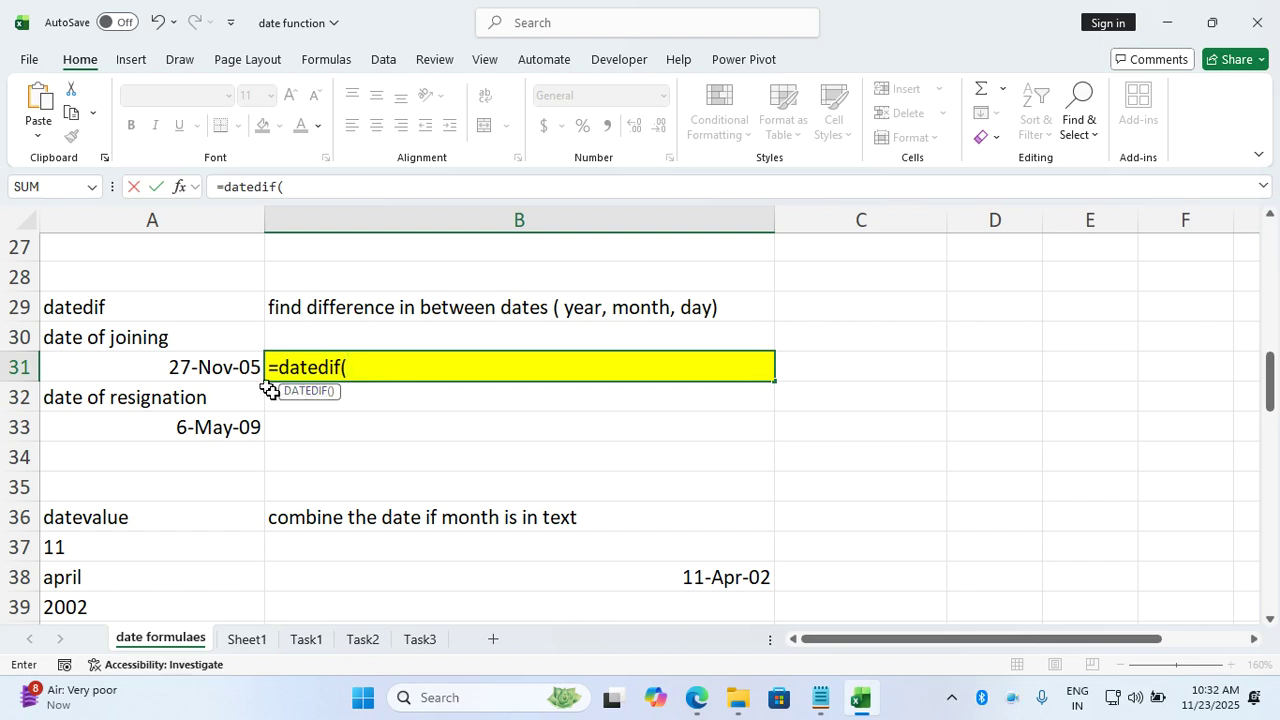
pyautogui.click(243, 368)
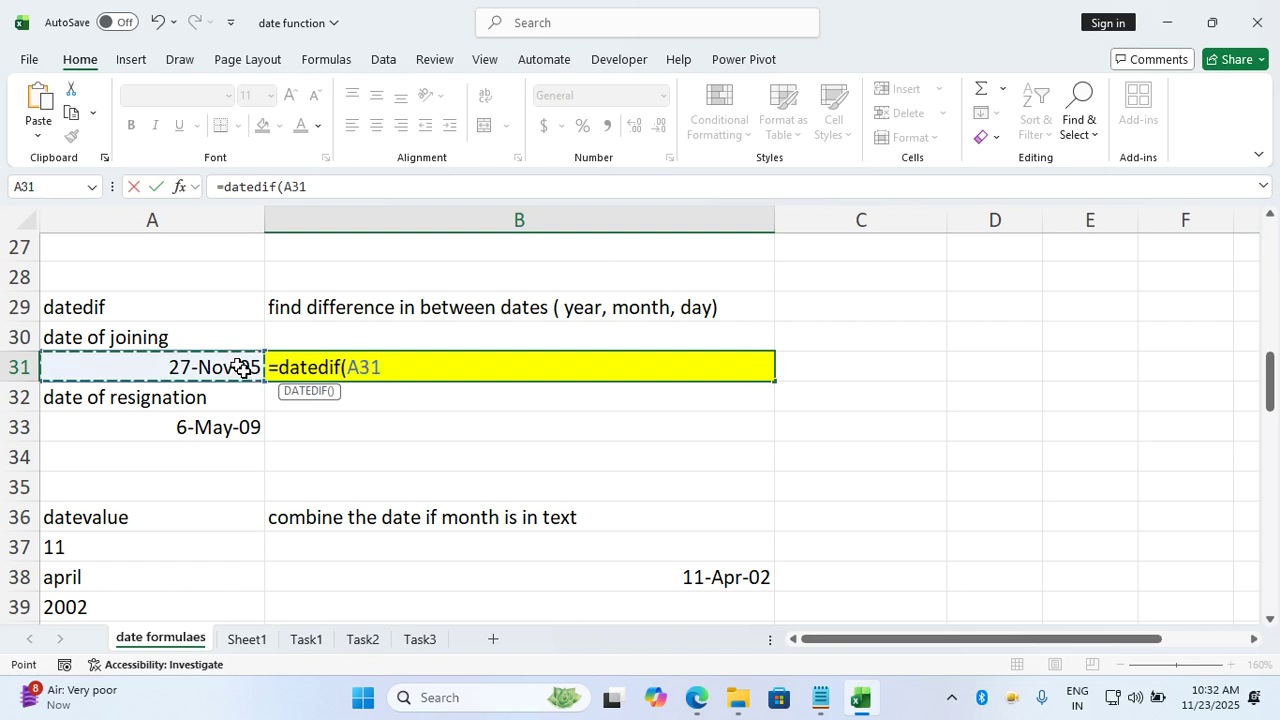
pyautogui.write(',')
pyautogui.click(220, 440)
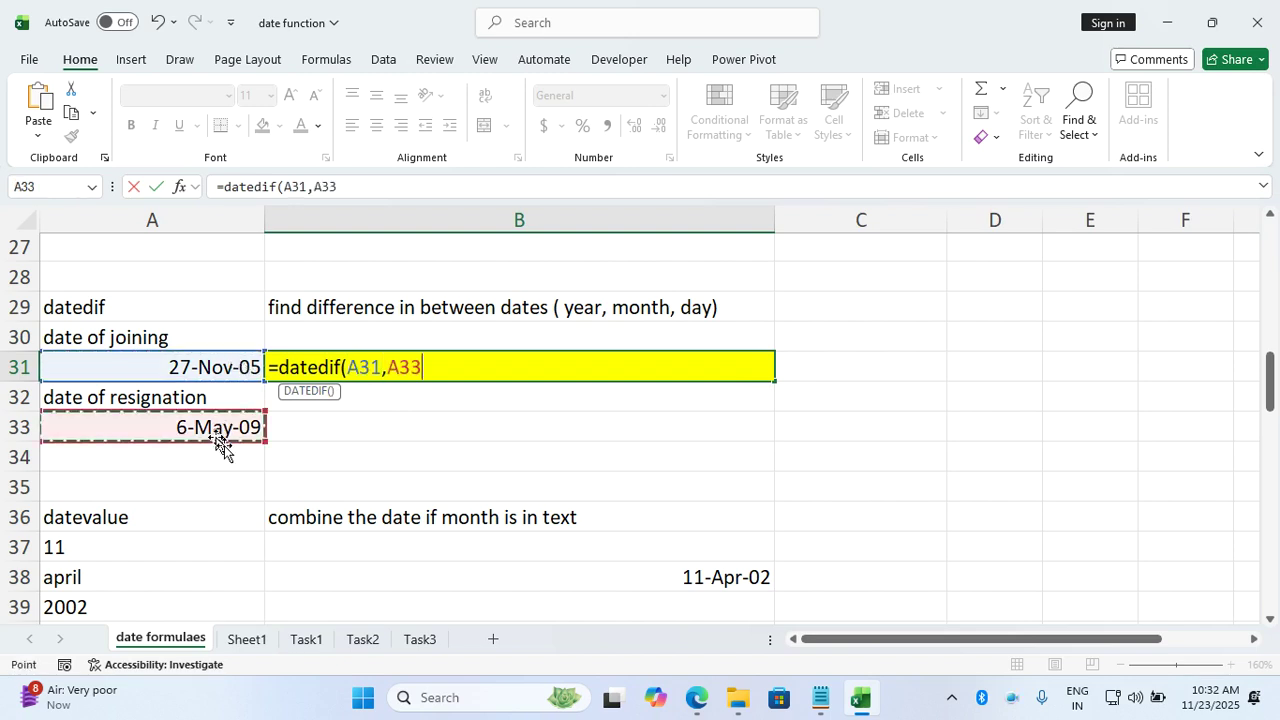
pyautogui.write(',"')
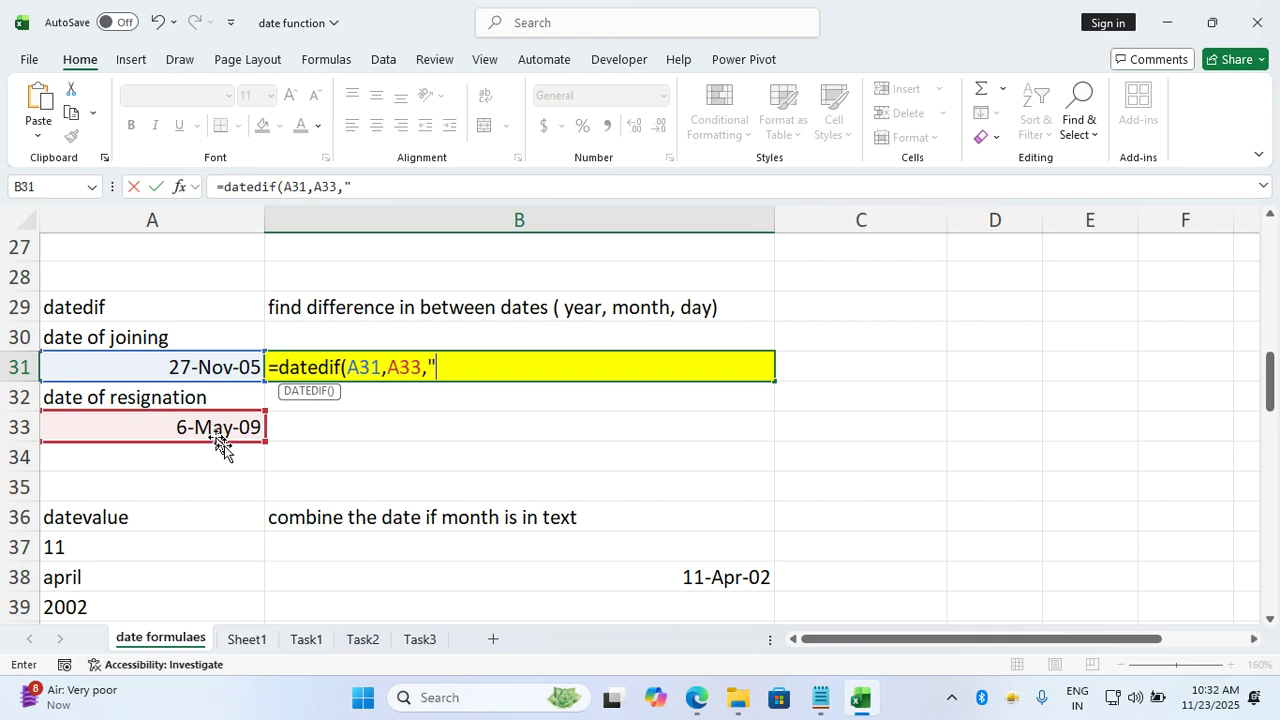
pyautogui.write('y")')
pyautogui.press('Return')
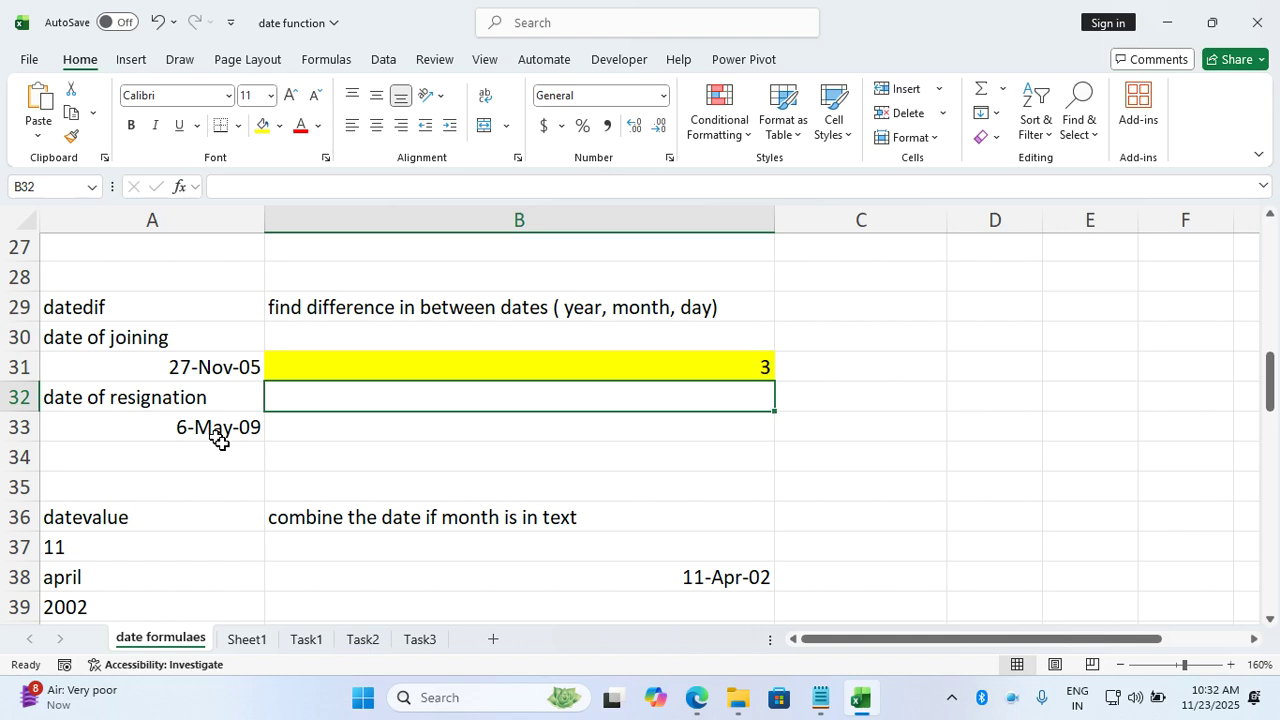
# Change the DATEDIF unit in B31 to "d" to calculate the difference in days
pyautogui.doubleClick(343, 370)
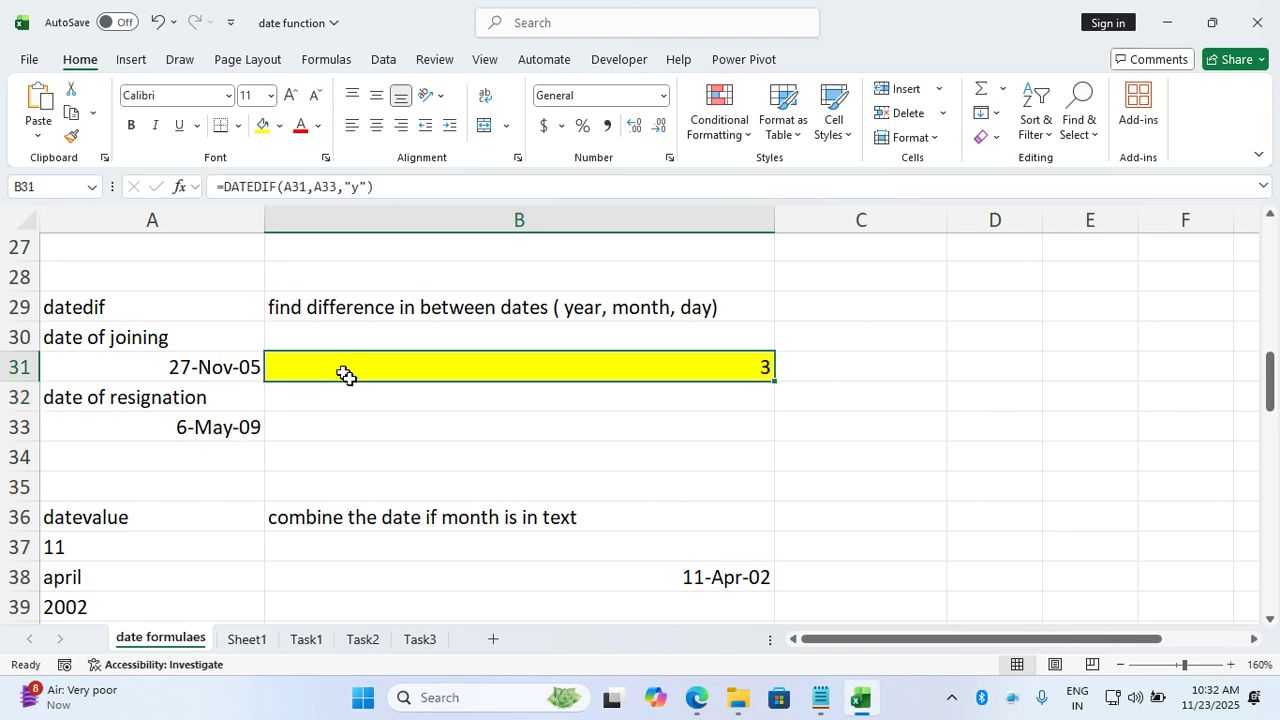
pyautogui.click(451, 369)
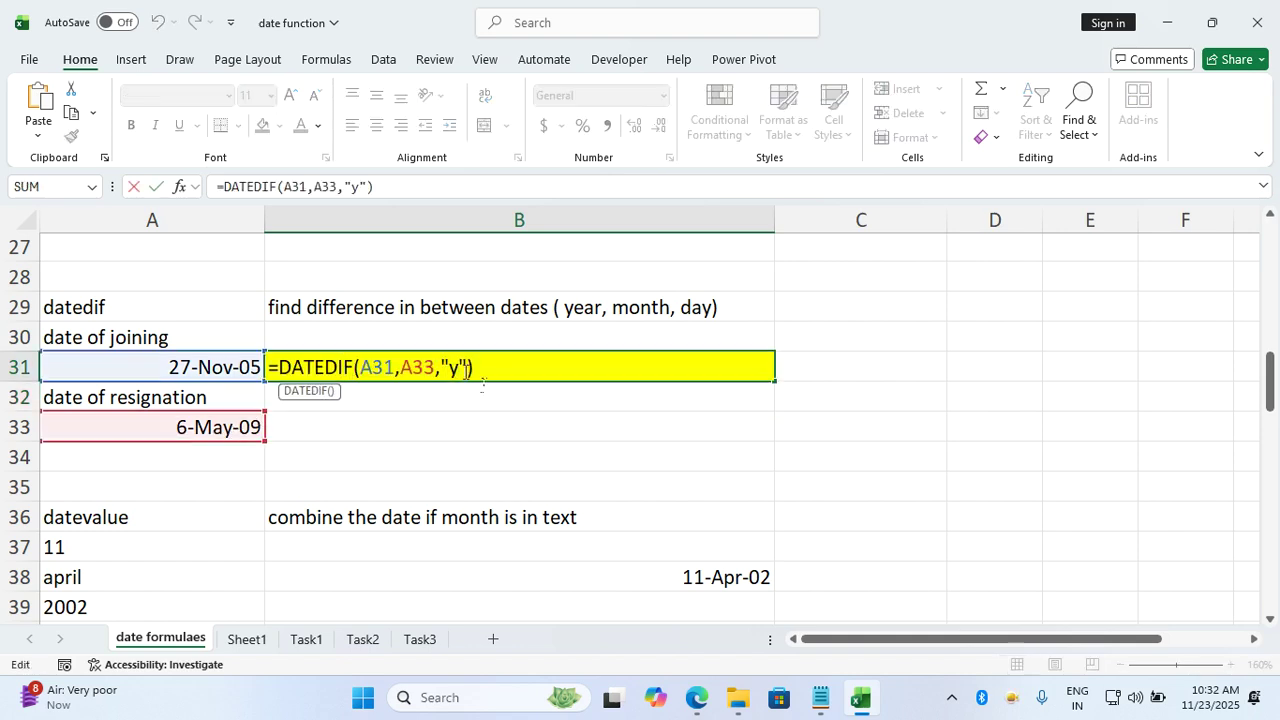
pyautogui.press('BackSpace')
pyautogui.write('d')
pyautogui.press('Return')
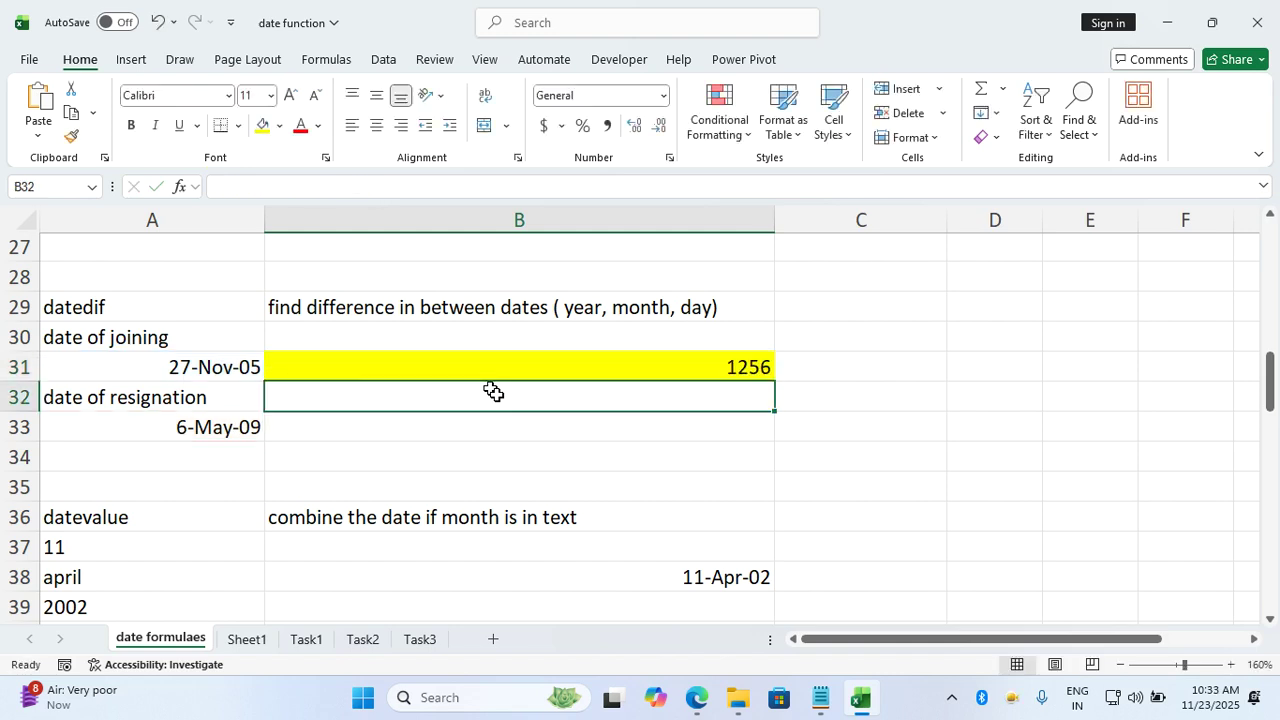
# Clear the existing DATEVALUE formula from B38 so the cell is empty
pyautogui.scroll(-2, 493, 391)
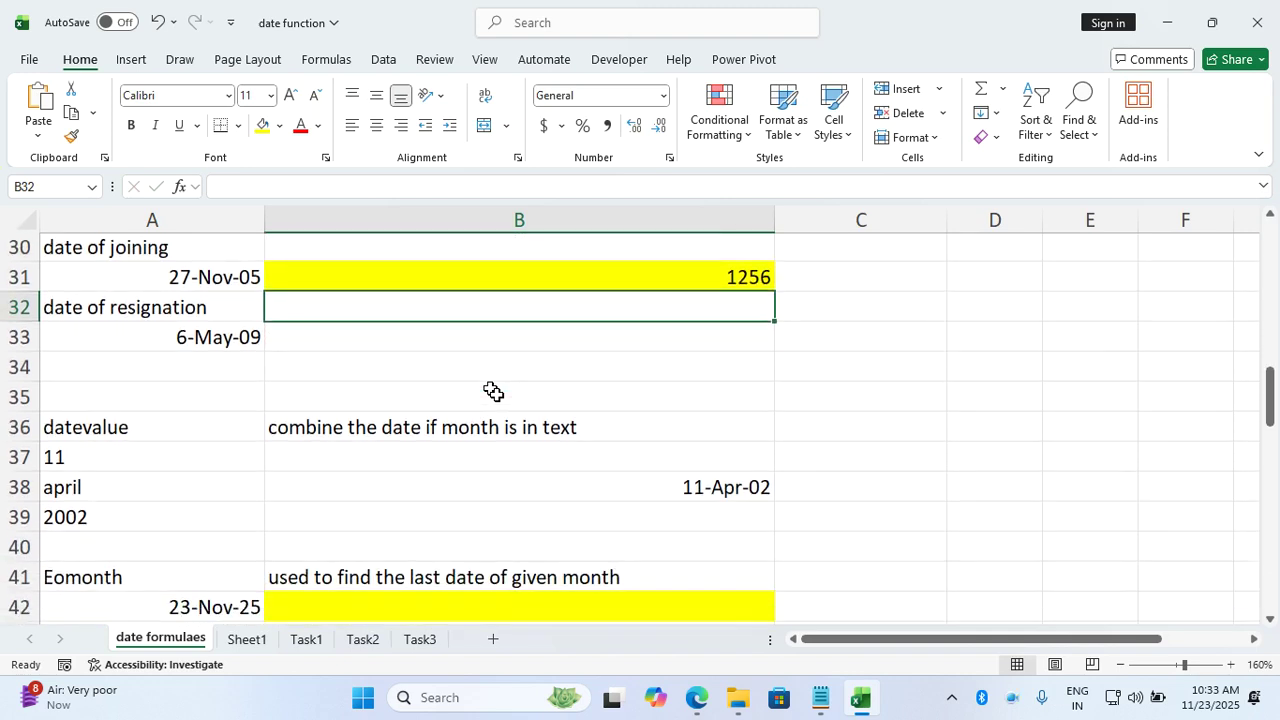
pyautogui.click(505, 392)
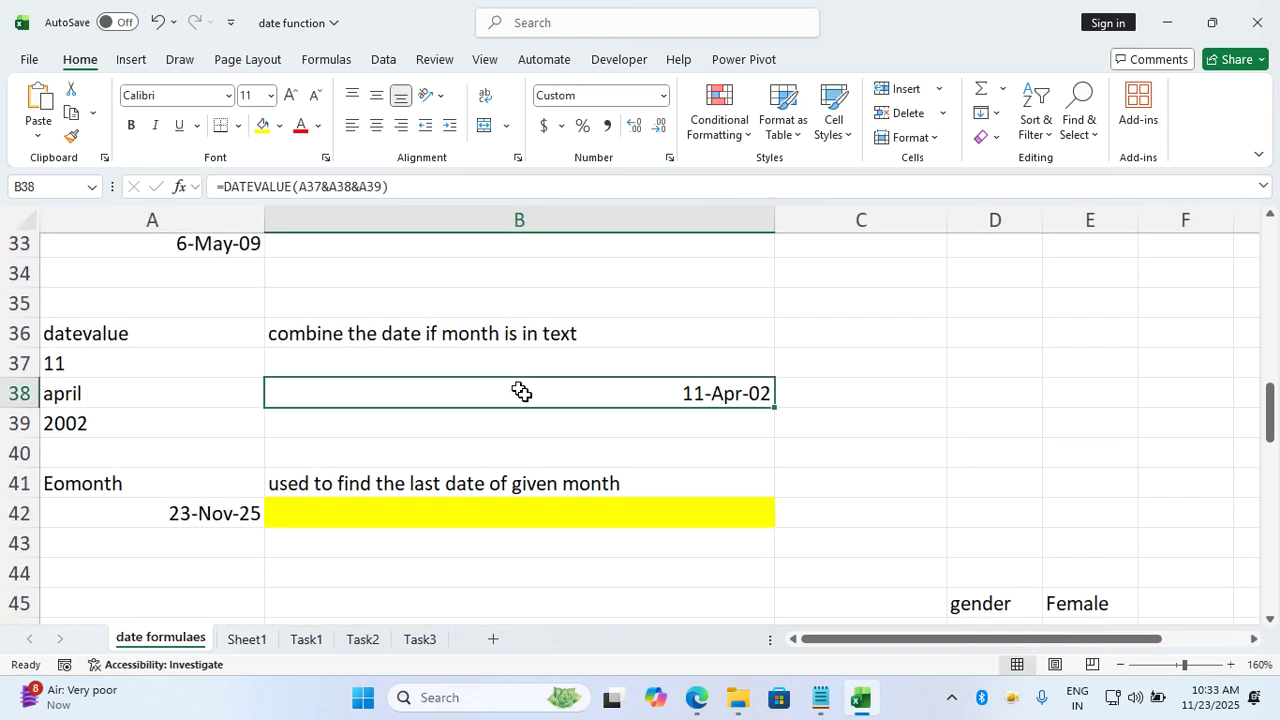
pyautogui.write('=')
pyautogui.press('Return')
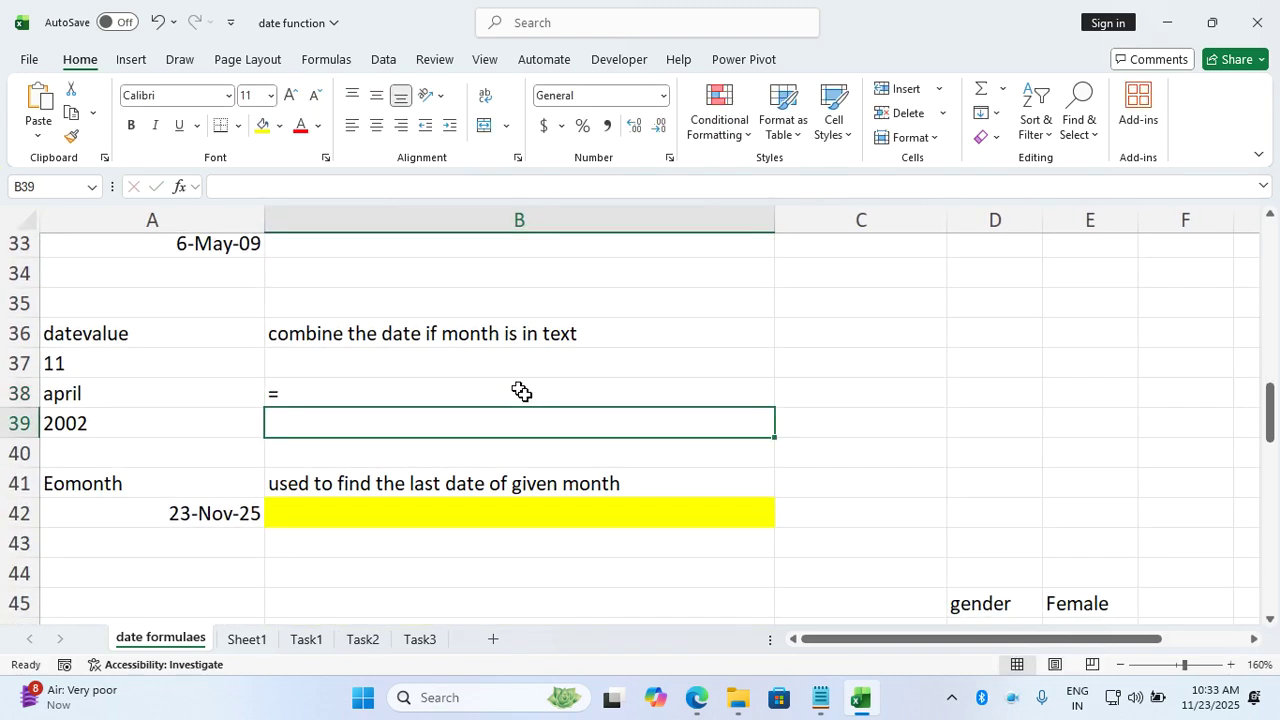
pyautogui.click(521, 392)
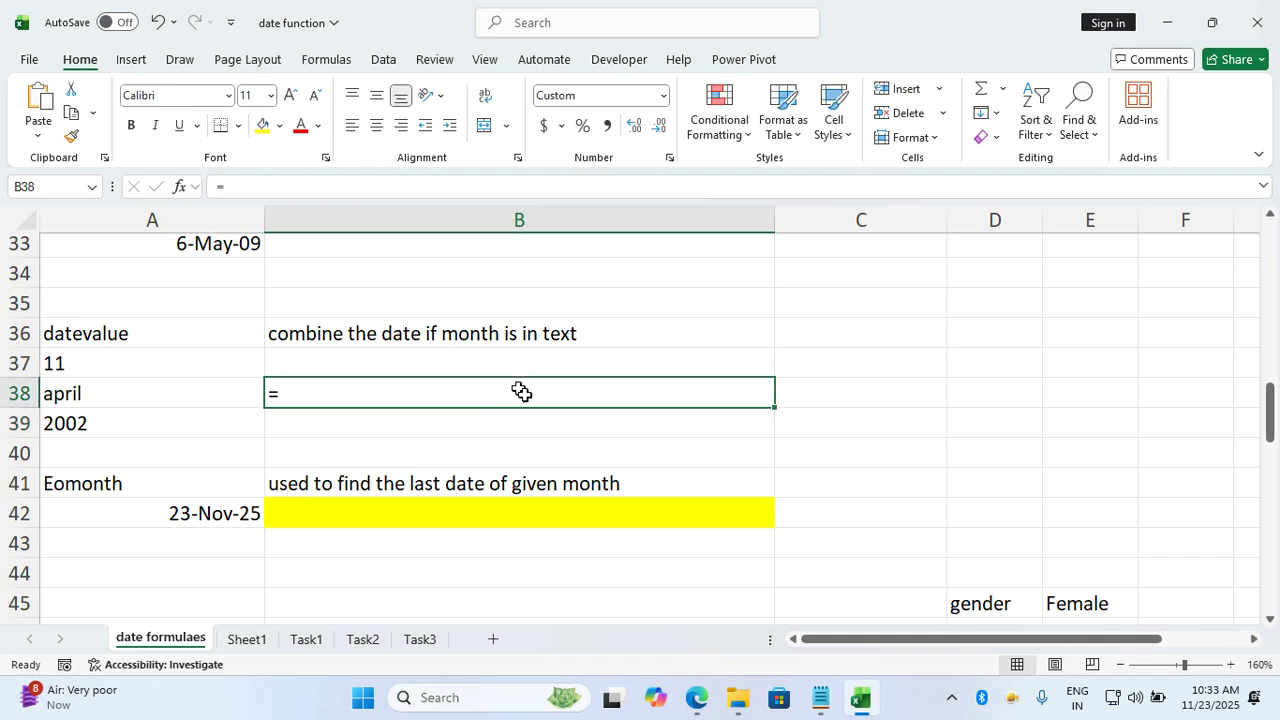
pyautogui.press('F6')
pyautogui.press('BackSpace')
pyautogui.press('Return')
pyautogui.press('Up')
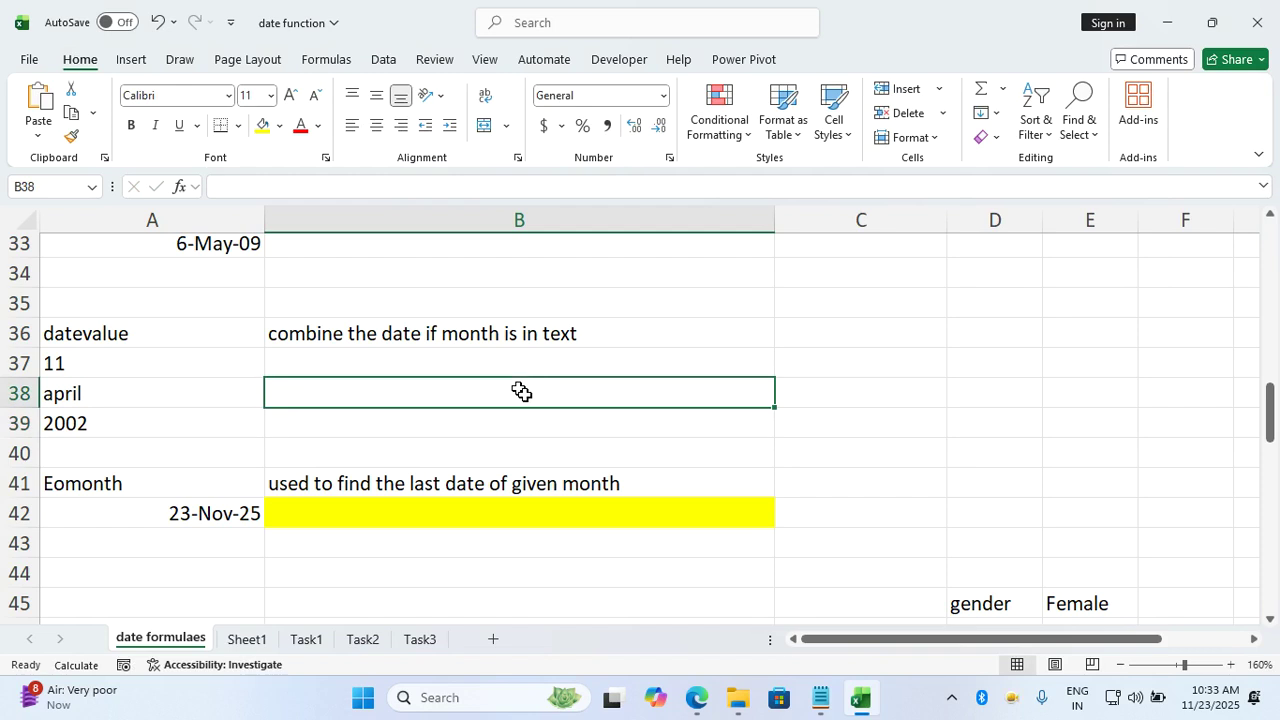
pyautogui.click(186, 366)
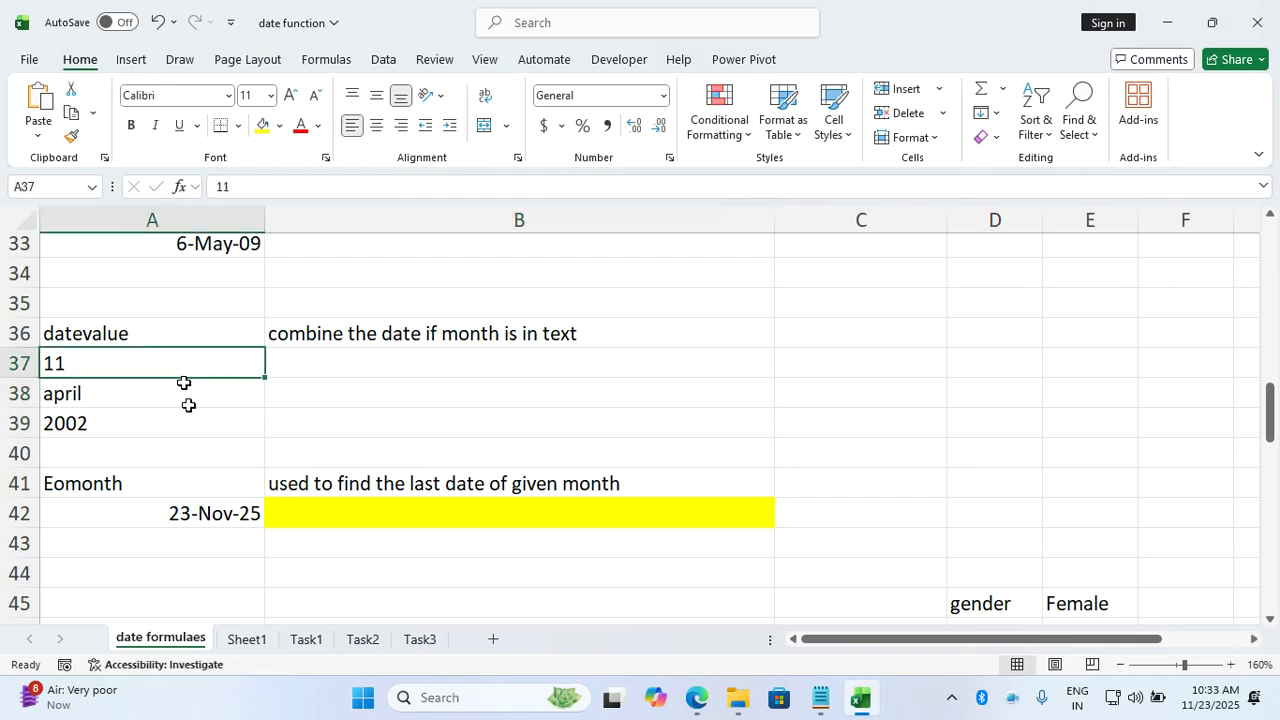
pyautogui.moveTo(184, 382); pyautogui.dragTo(177, 420)
pyautogui.click(166, 403)
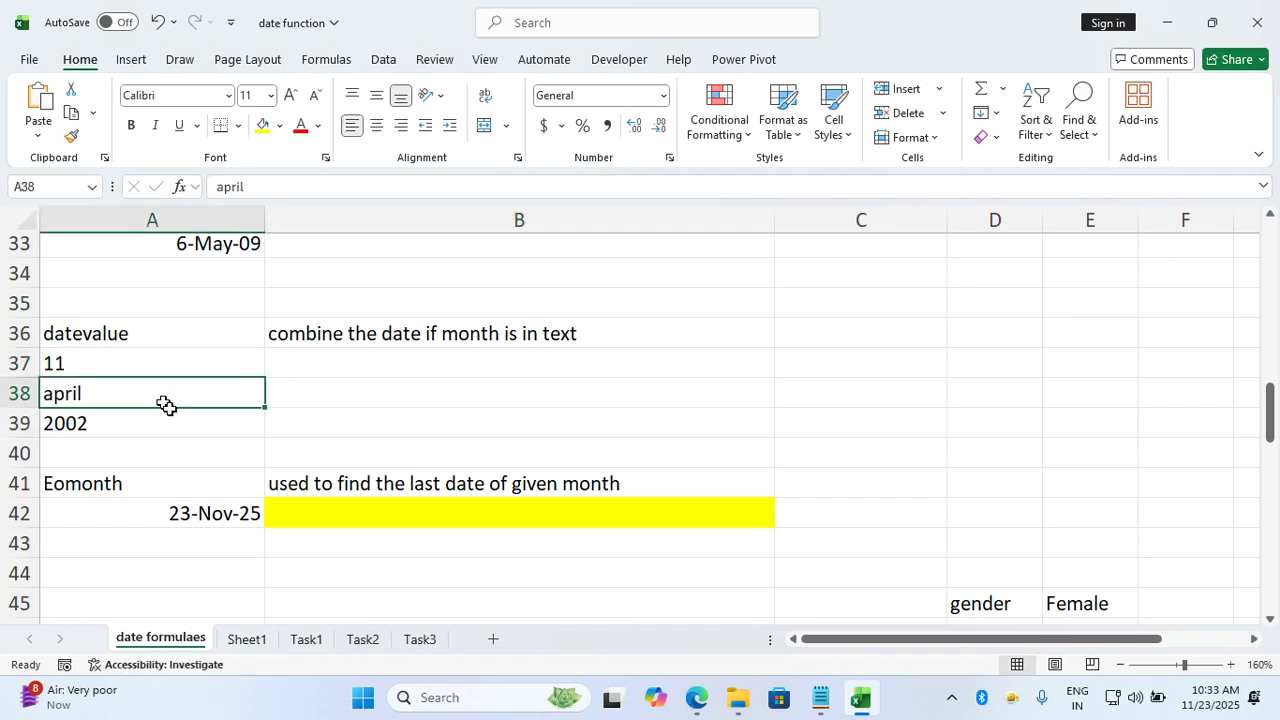
# Enter =DATEVALUE(A37&A38&A39) in B38 to combine the day, text month and year, and format the result as a date
pyautogui.click(390, 400)
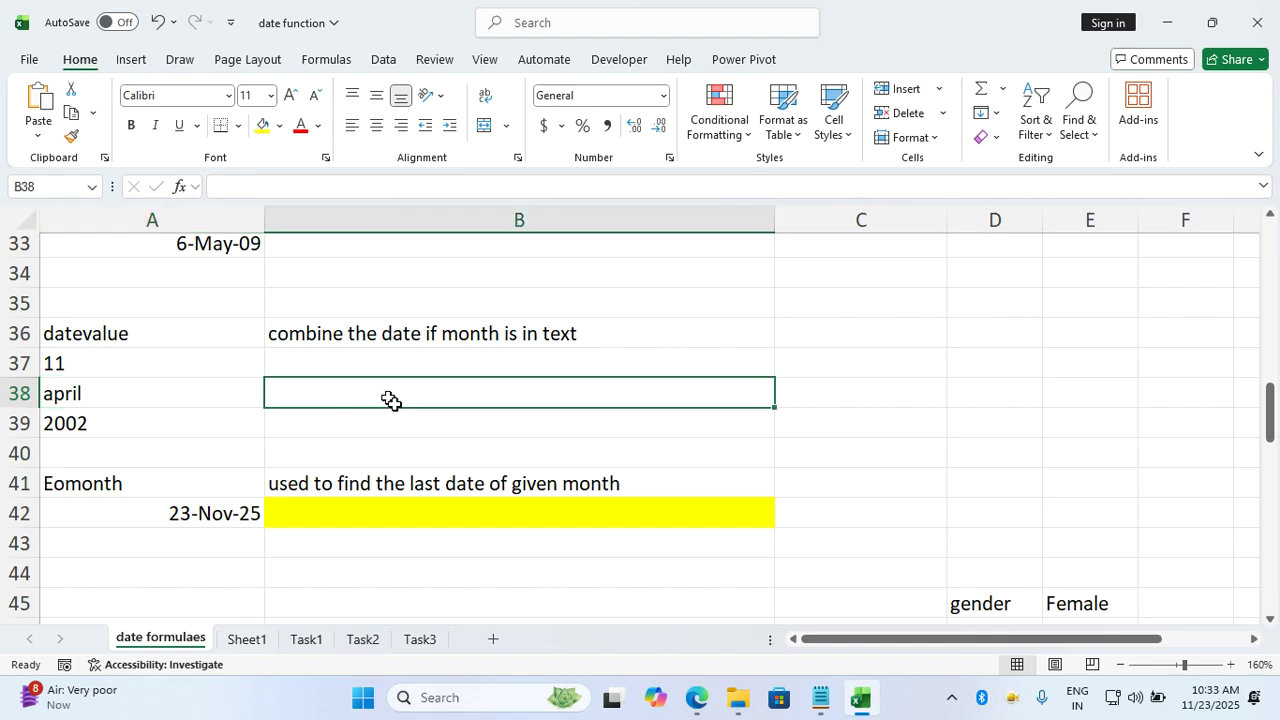
pyautogui.write('=')
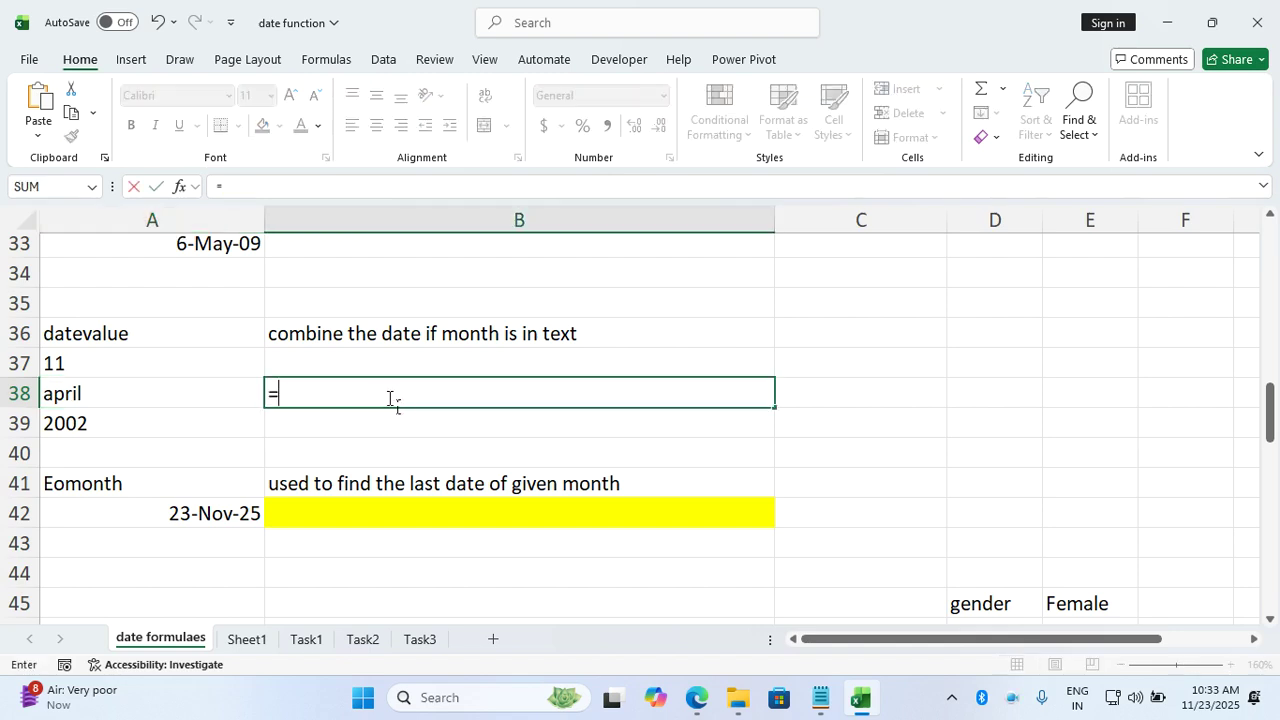
pyautogui.write('datevalue(')
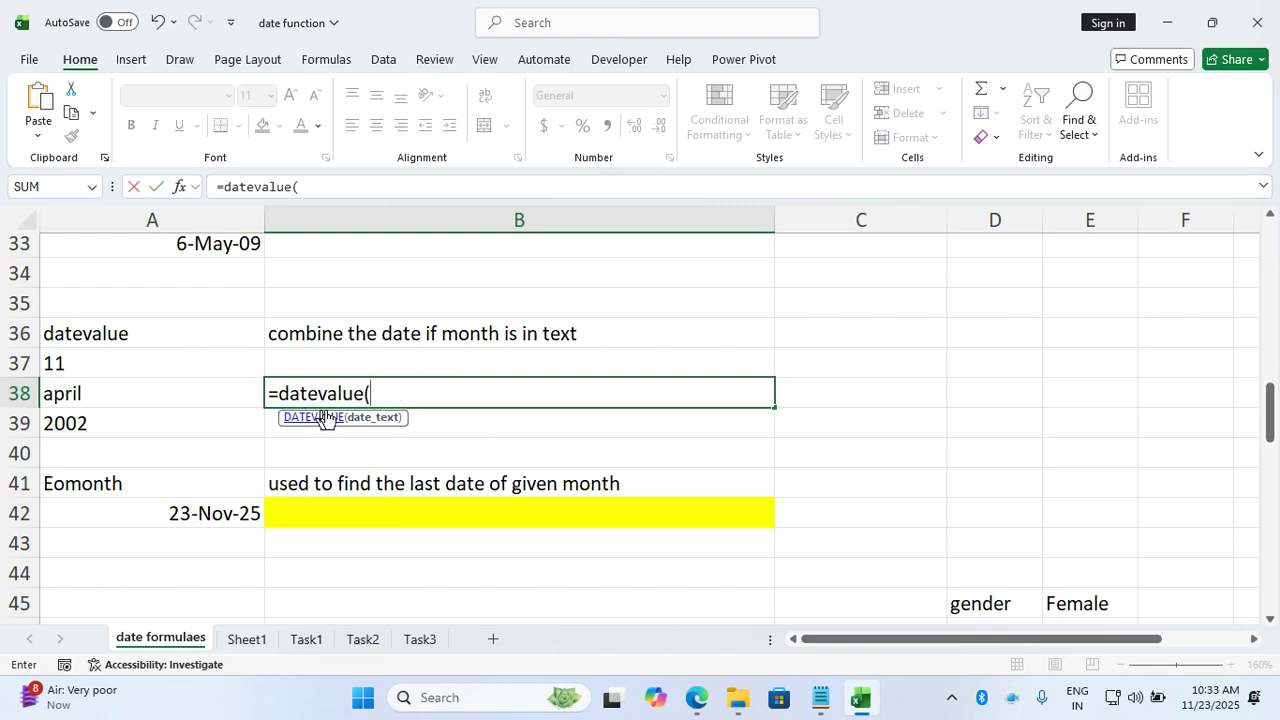
pyautogui.click(228, 369)
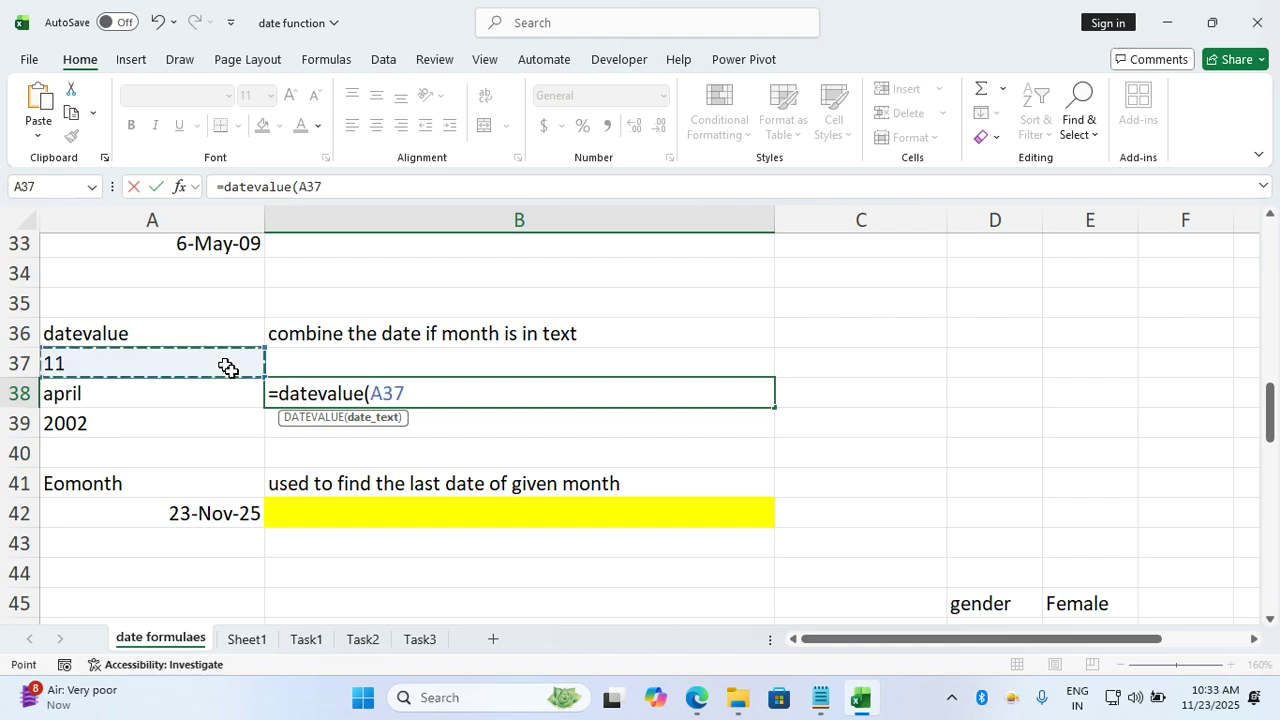
pyautogui.write('&')
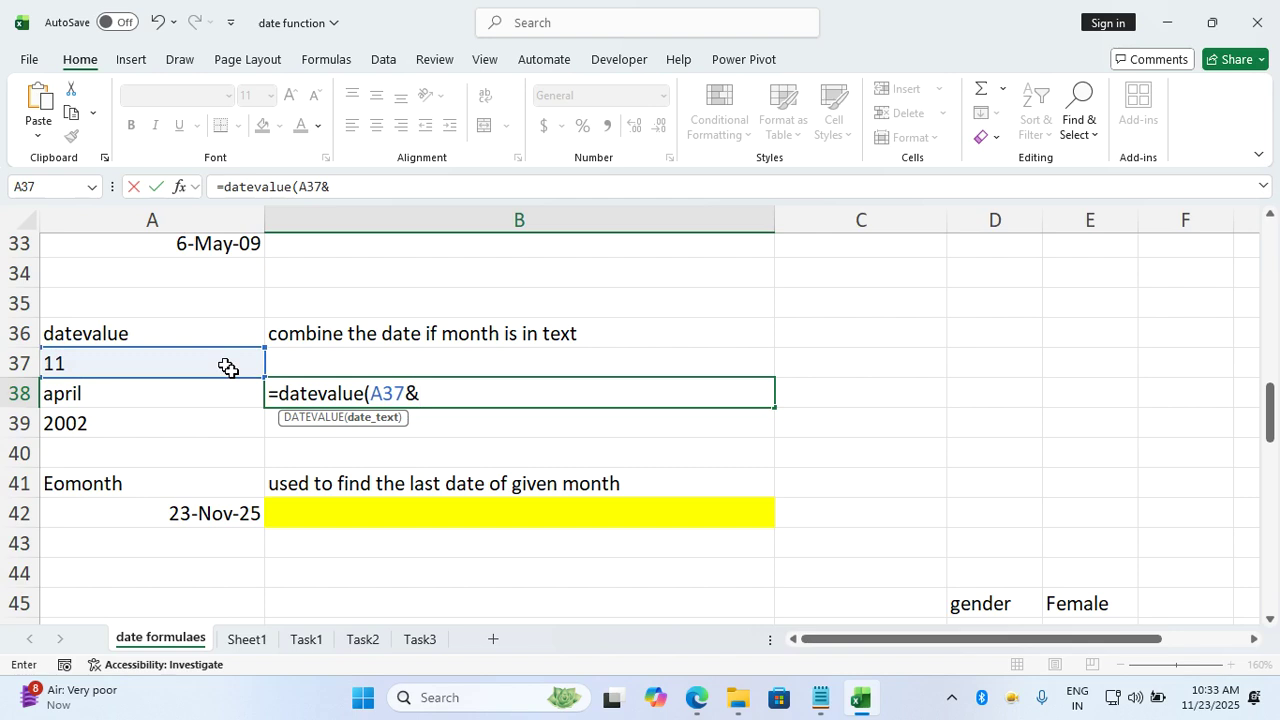
pyautogui.press('BackSpace')
pyautogui.write(',')
pyautogui.press('BackSpace')
pyautogui.write('&')
pyautogui.click(162, 395)
pyautogui.write('&')
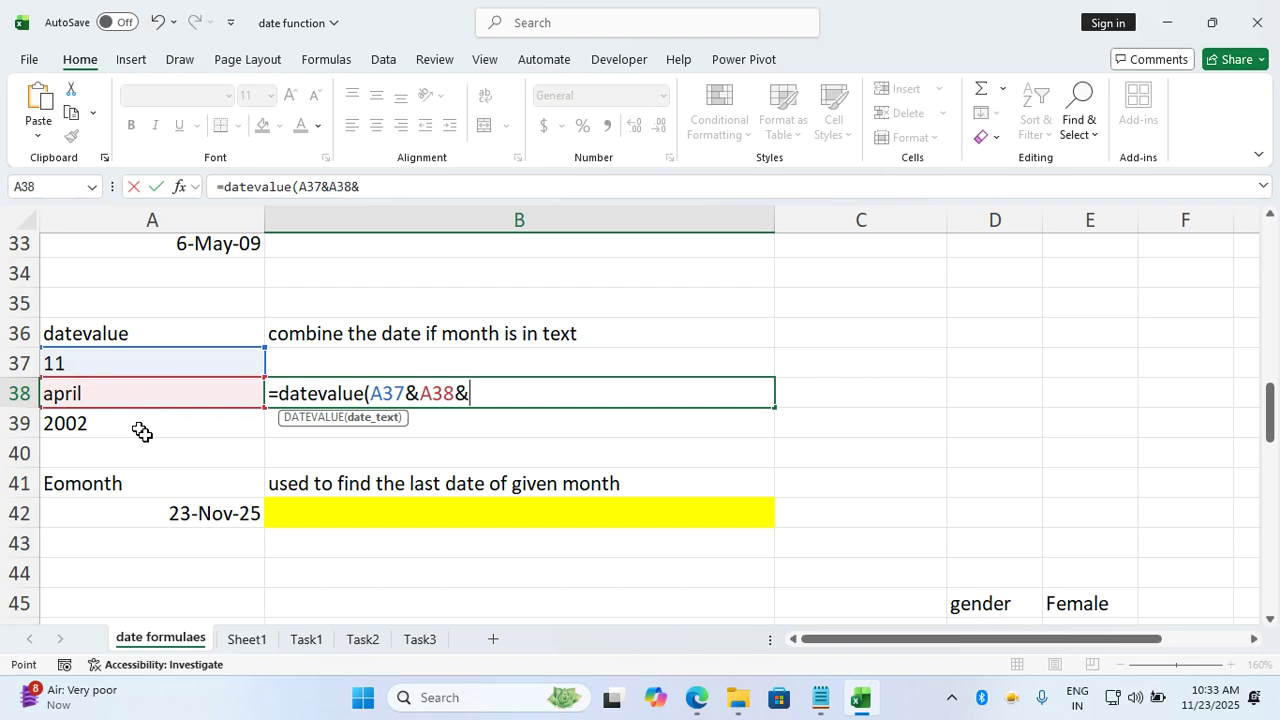
pyautogui.click(140, 429)
pyautogui.write(')')
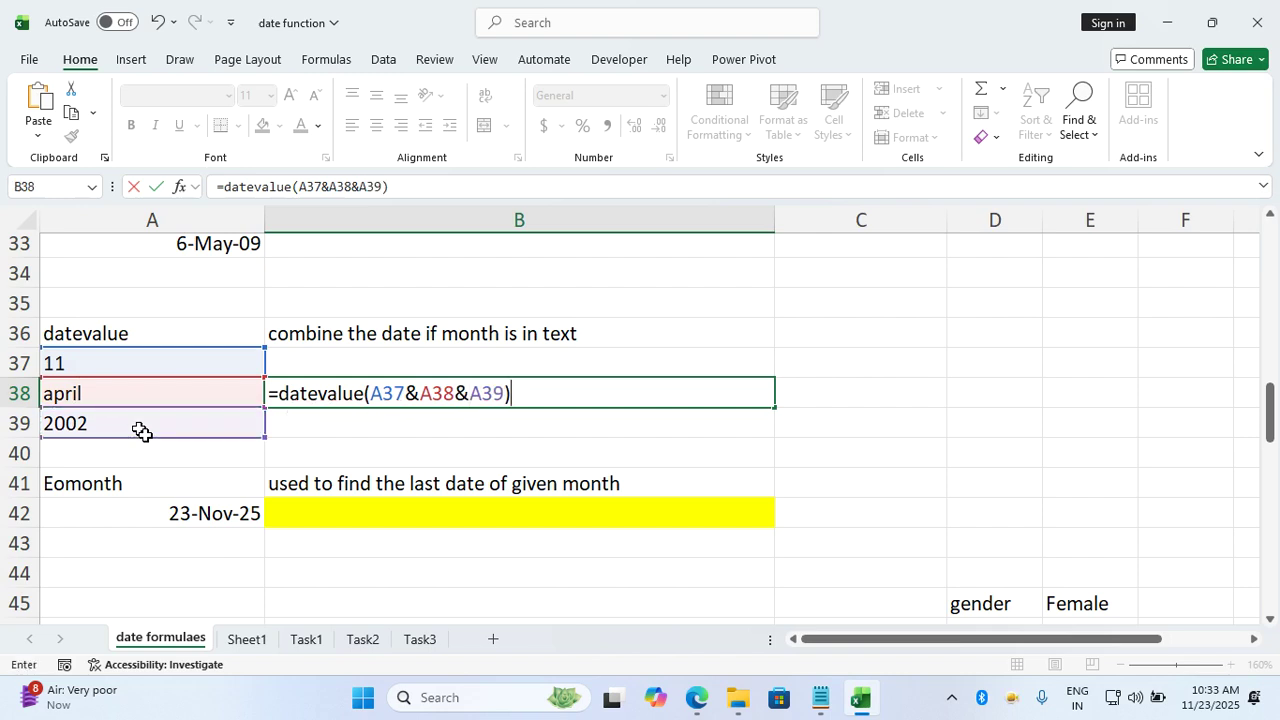
pyautogui.press('Return')
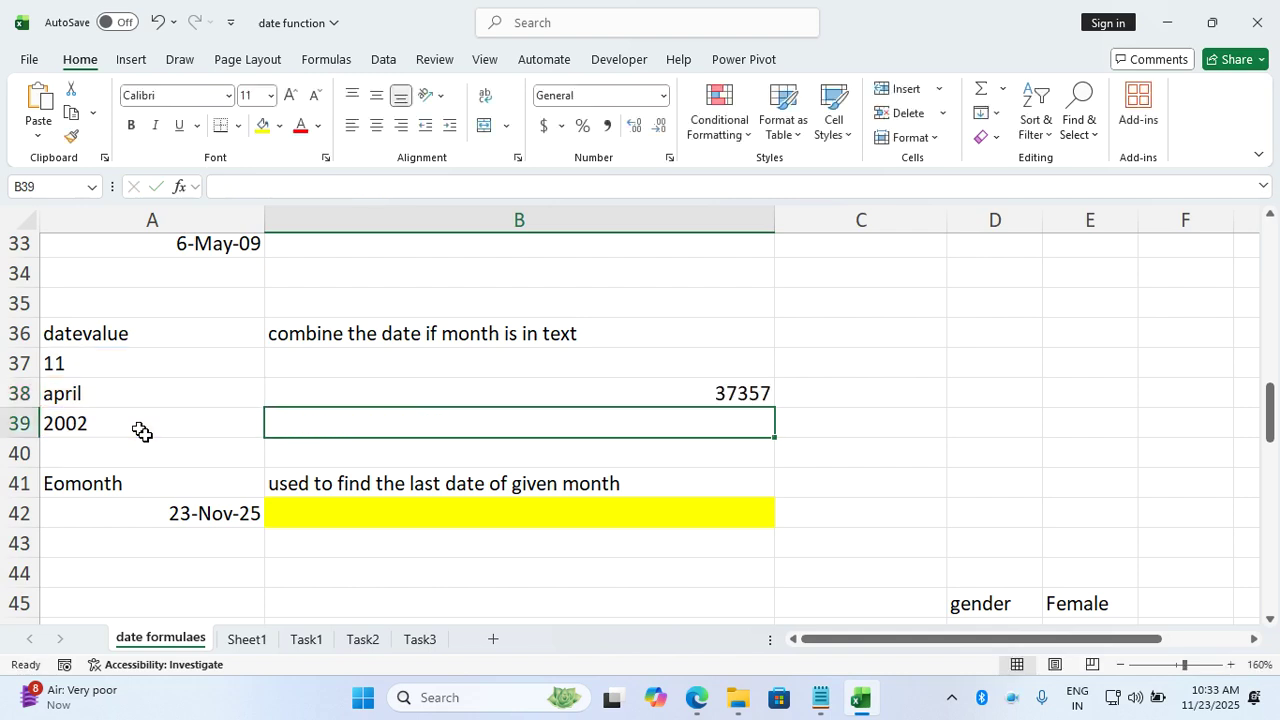
pyautogui.press('Up')
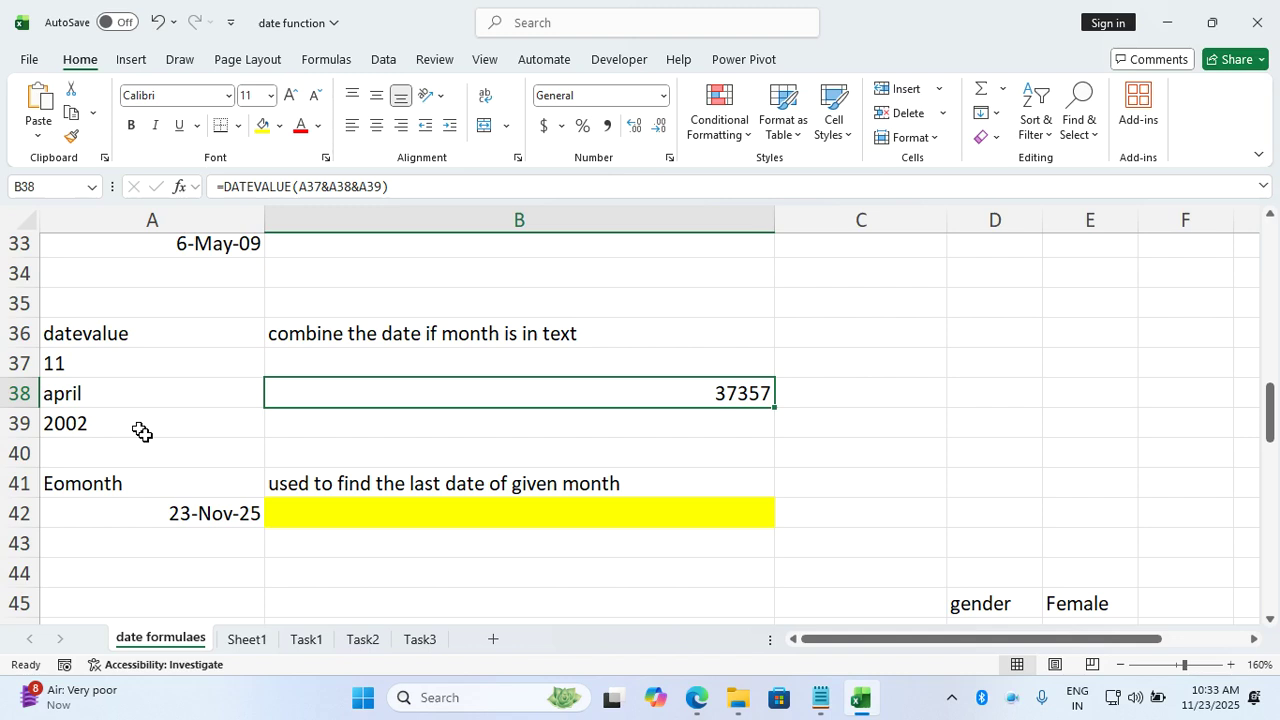
pyautogui.hotkey('ctrl', 'shift', '3')
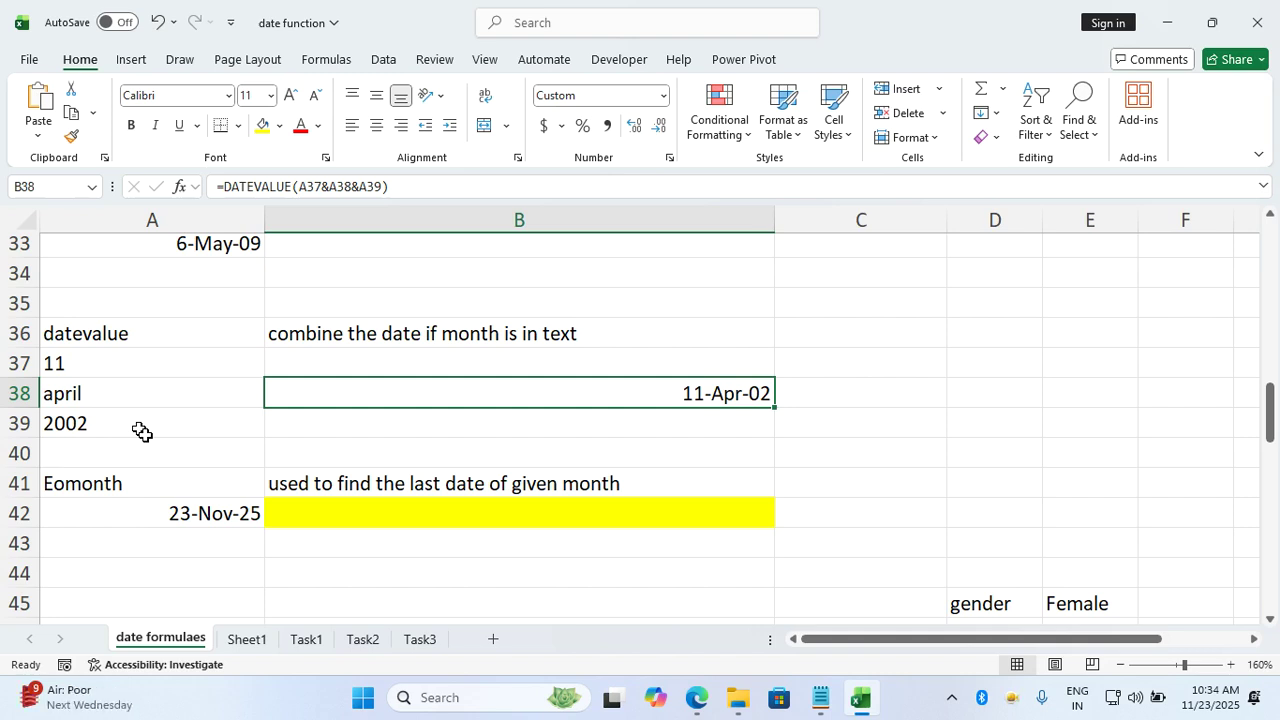
# Enter =EOMONTH(A42,0) in B42 to find the last date of the month given in A42
pyautogui.scroll(-2, 165, 449)
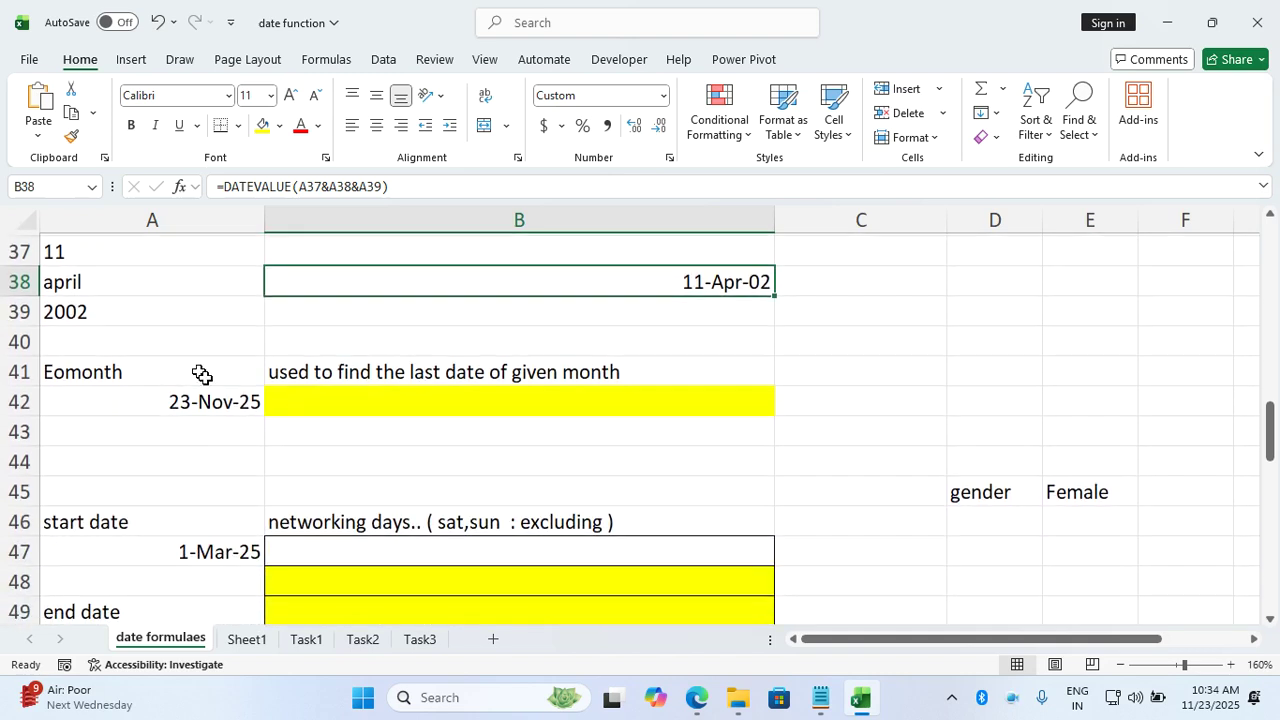
pyautogui.click(202, 374)
pyautogui.click(330, 398)
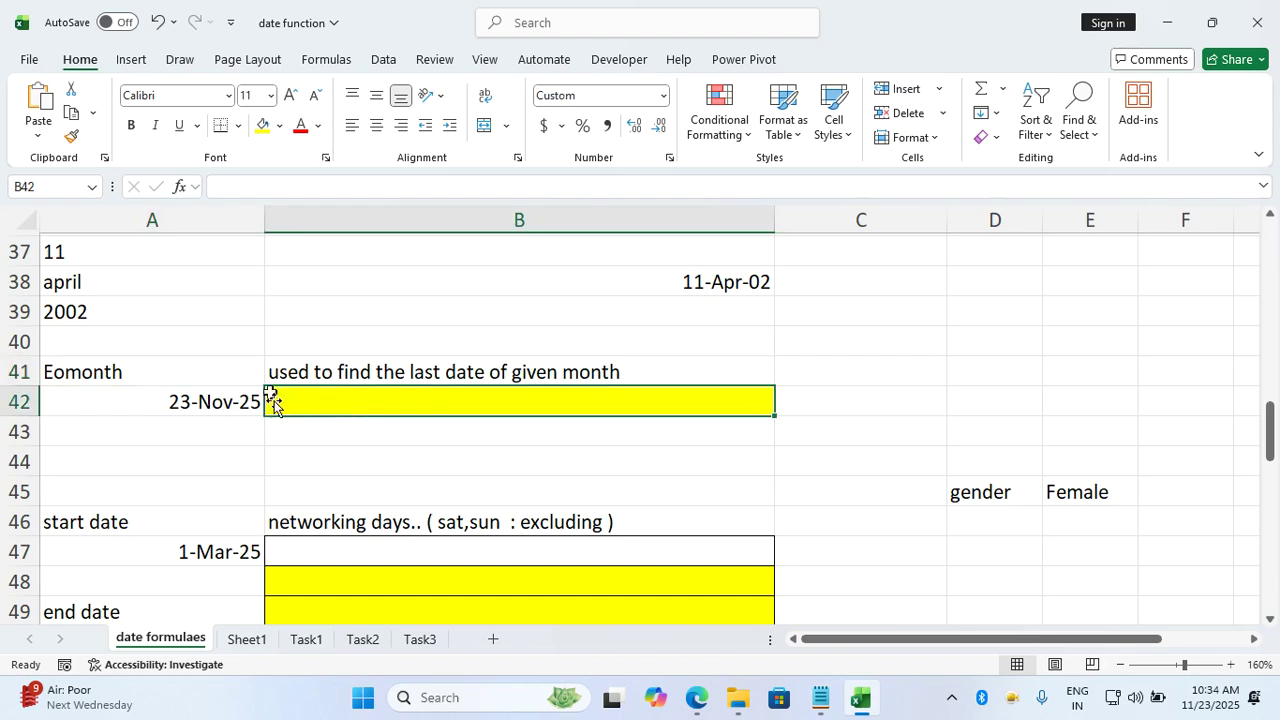
pyautogui.click(240, 401)
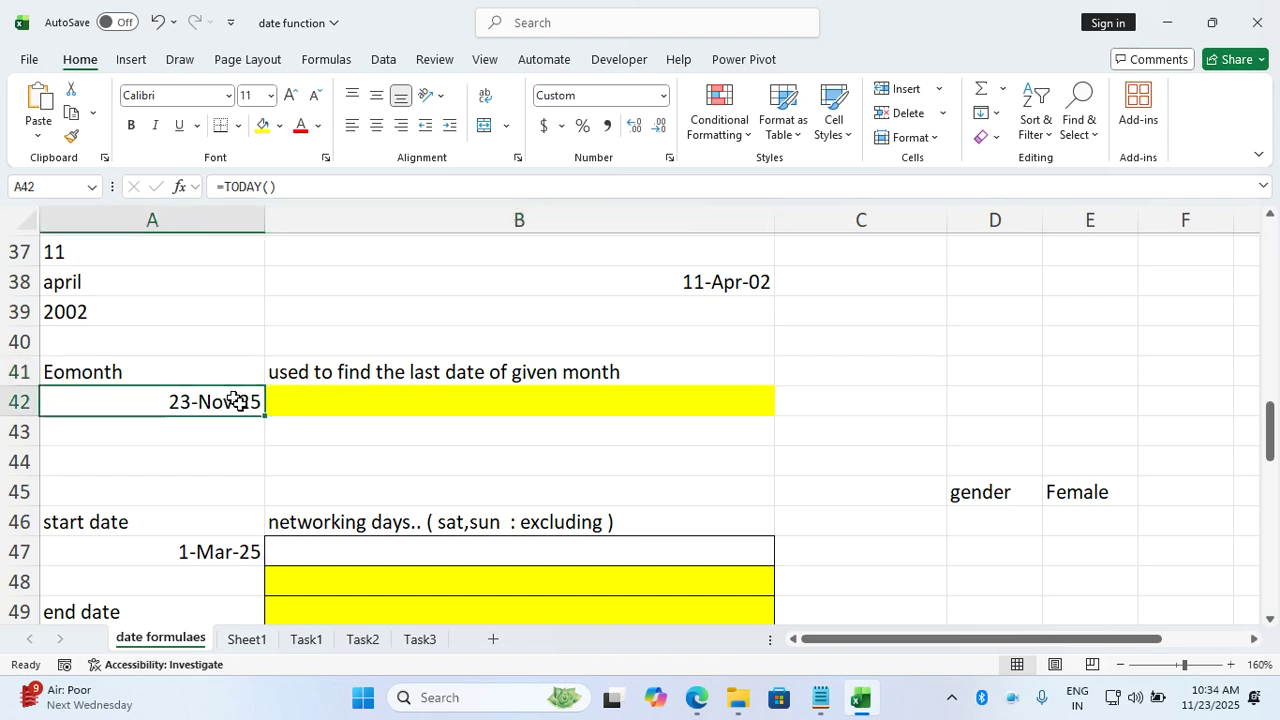
pyautogui.click(338, 400)
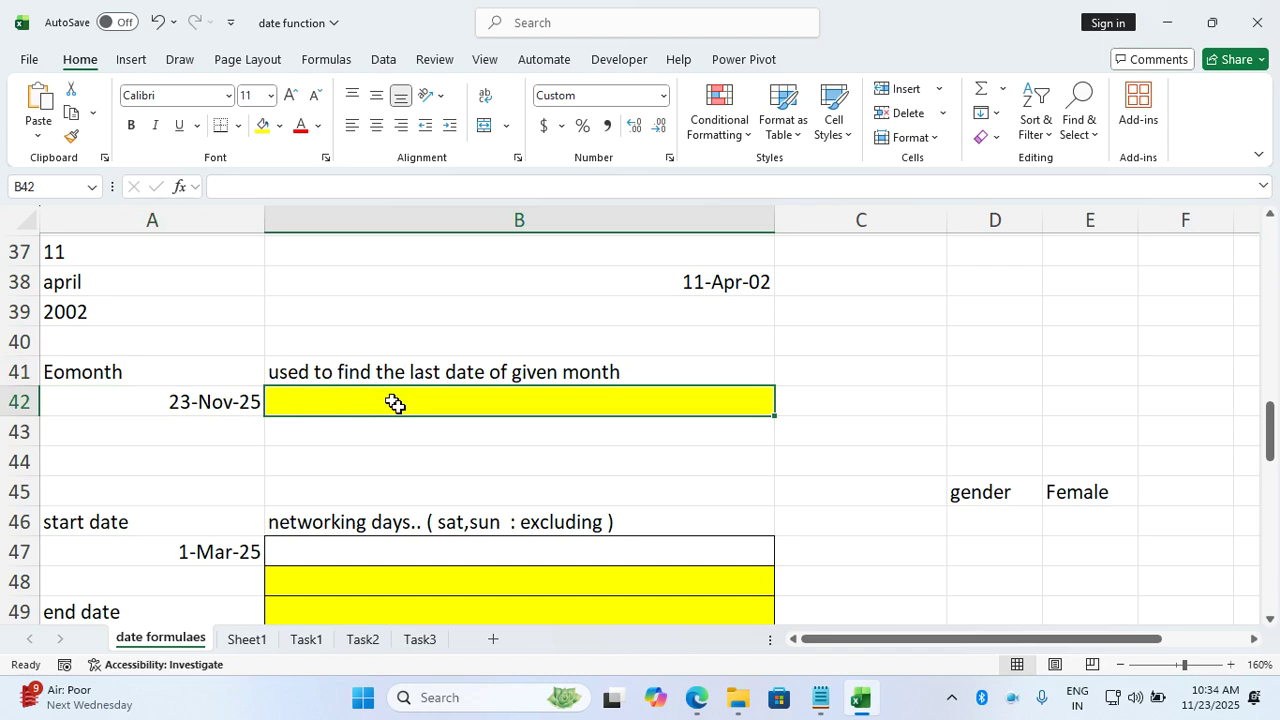
pyautogui.write('=eomonth(')
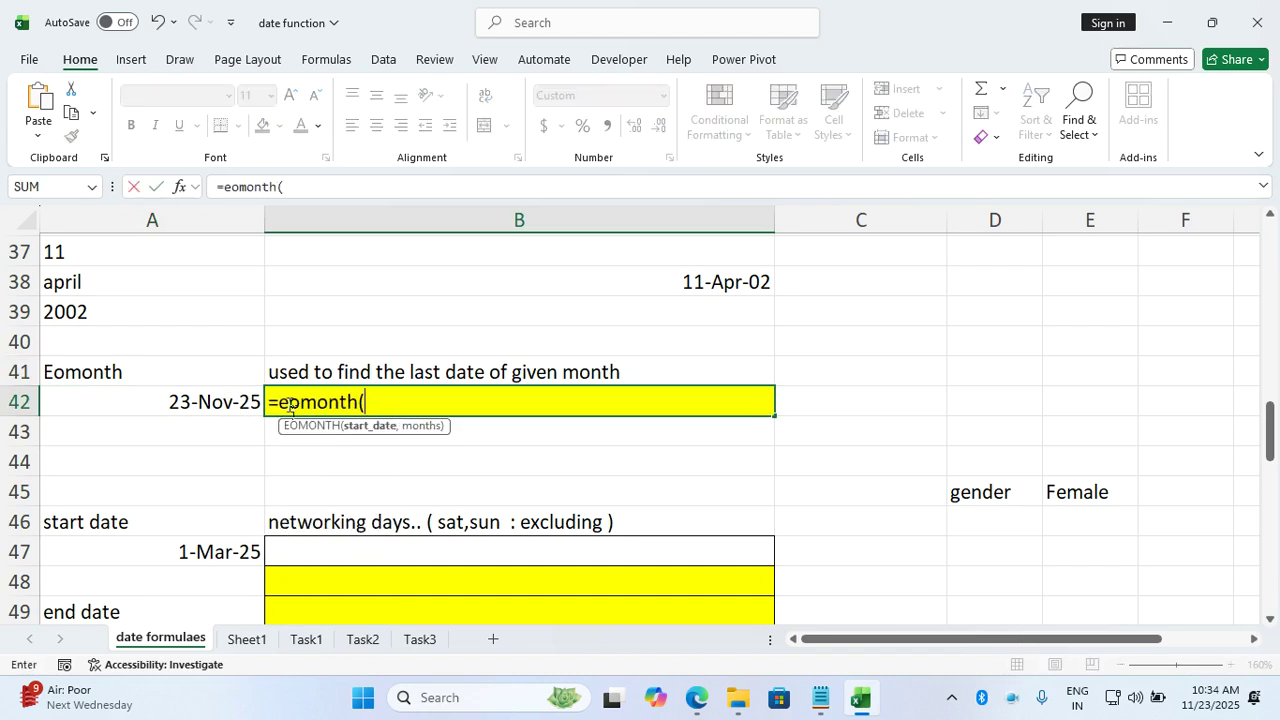
pyautogui.click(243, 402)
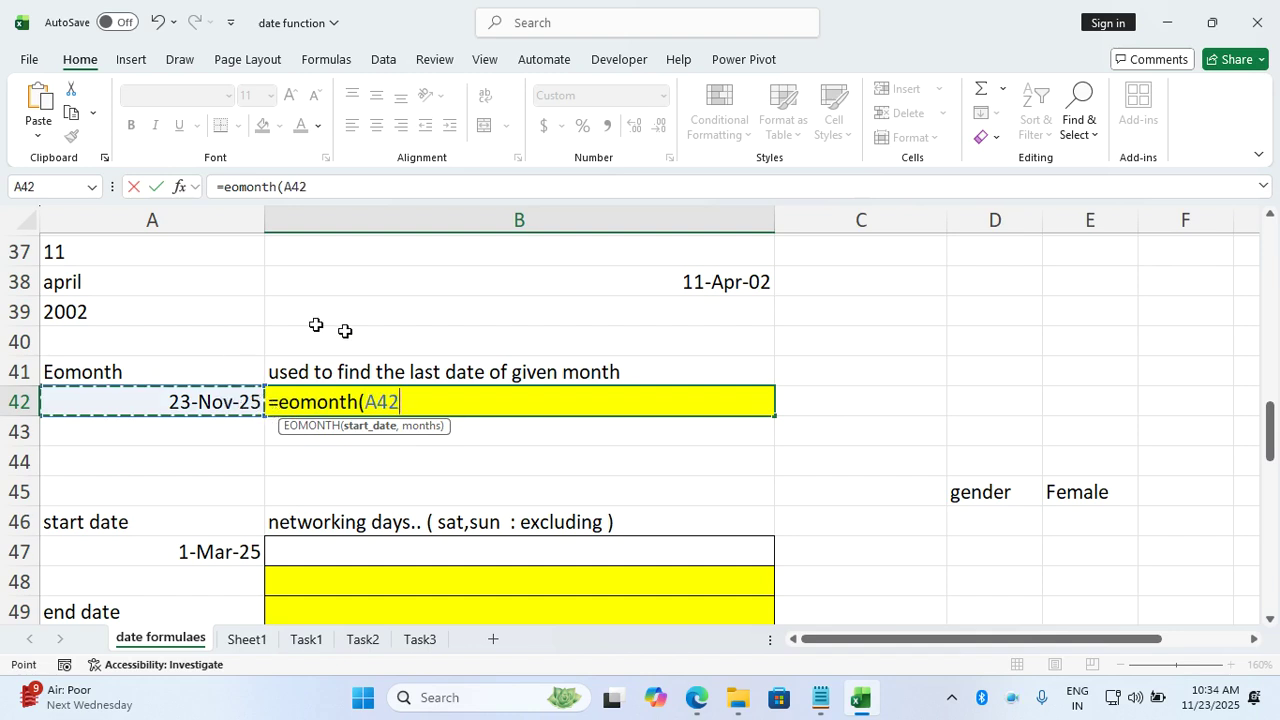
pyautogui.write(',0')
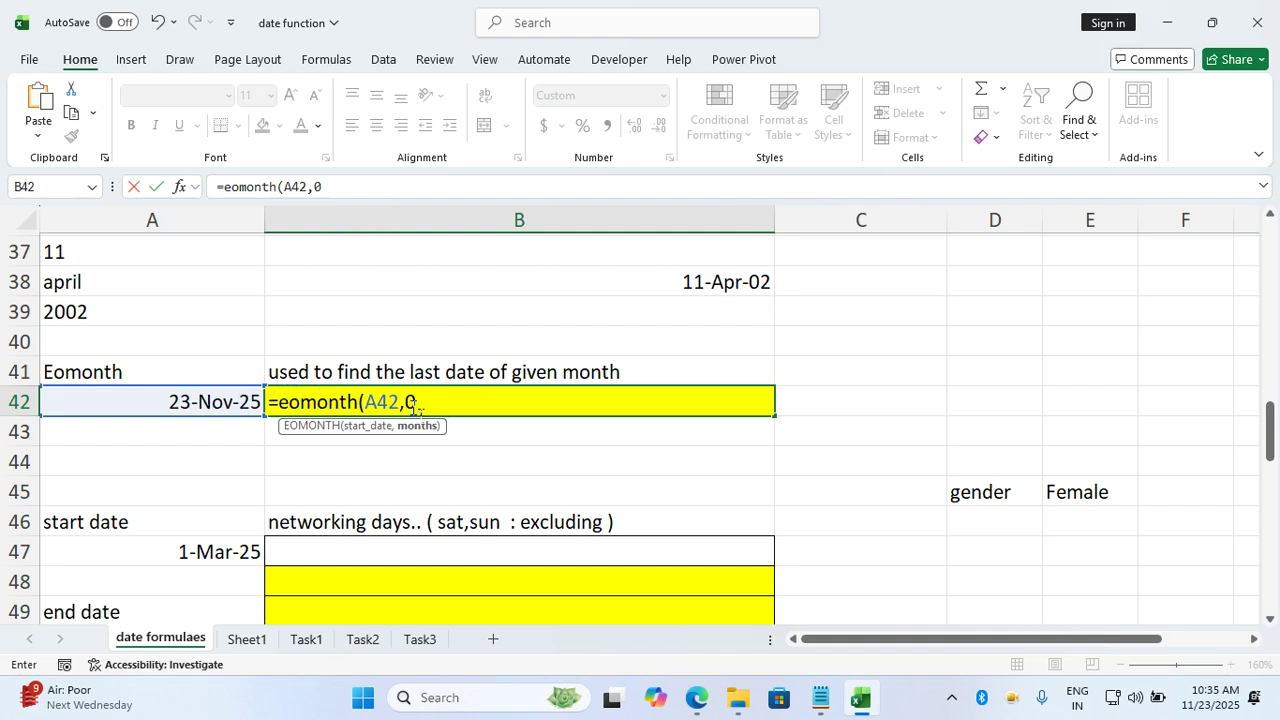
pyautogui.write(')')
pyautogui.press('Return')
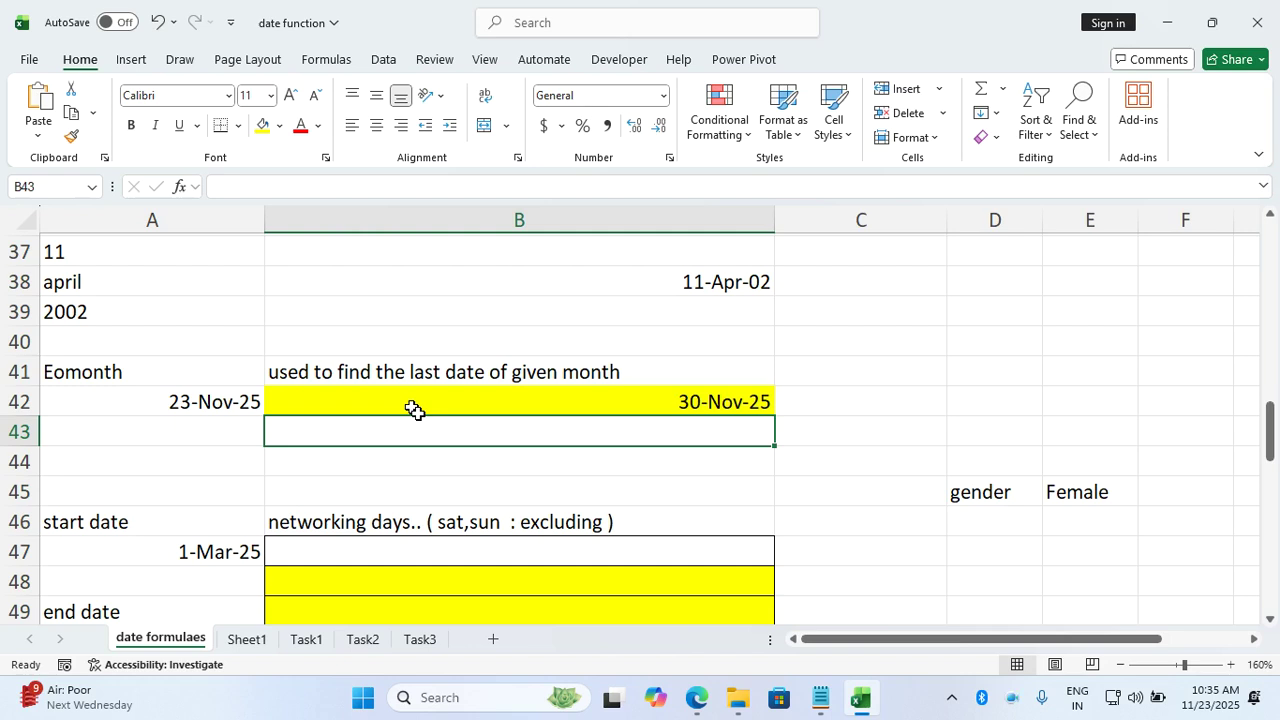
# Enter =NETWORKDAYS(A47,A50) in B48 to count the workdays between the start and end dates, excluding Saturdays and Sundays
pyautogui.scroll(-2, 415, 410)
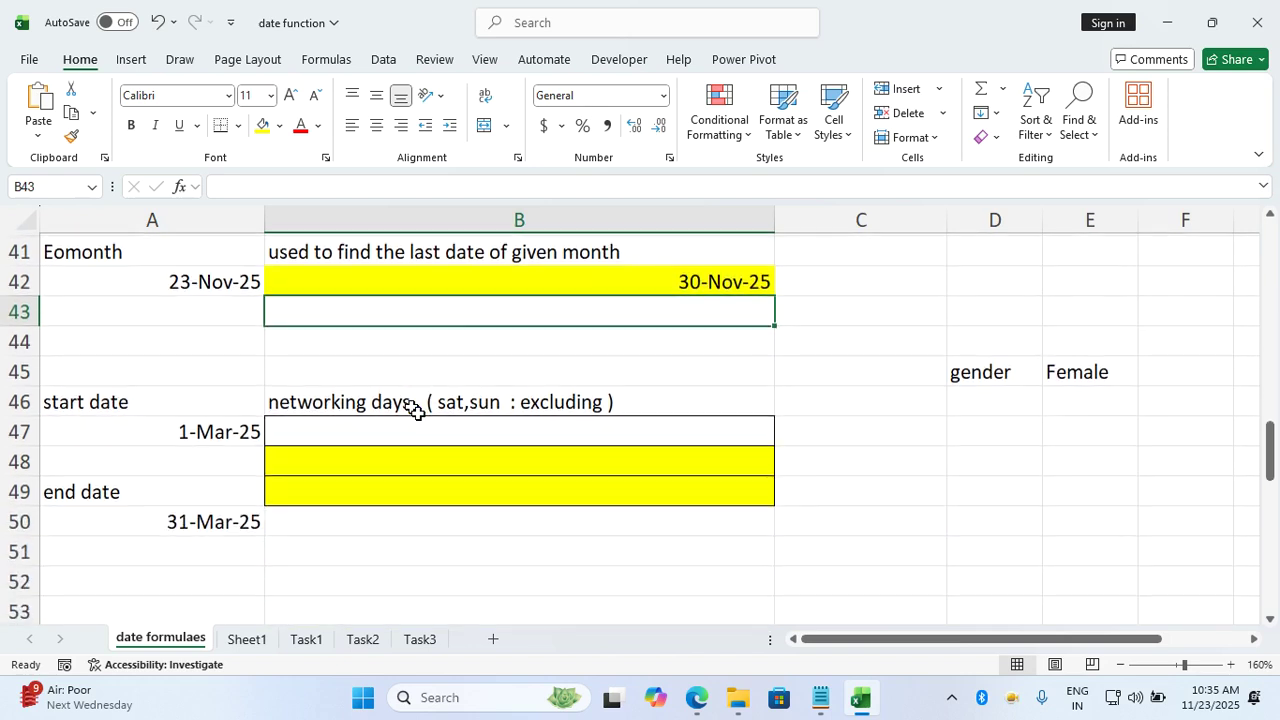
pyautogui.click(404, 360)
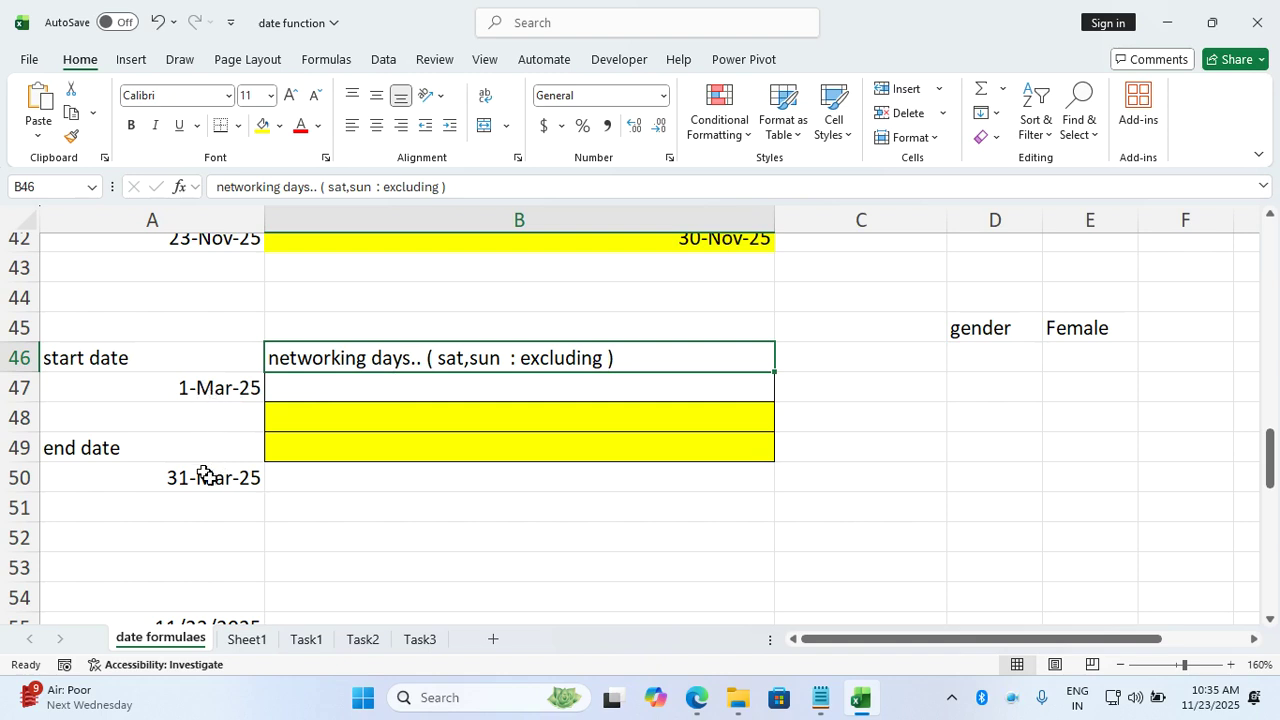
pyautogui.click(384, 419)
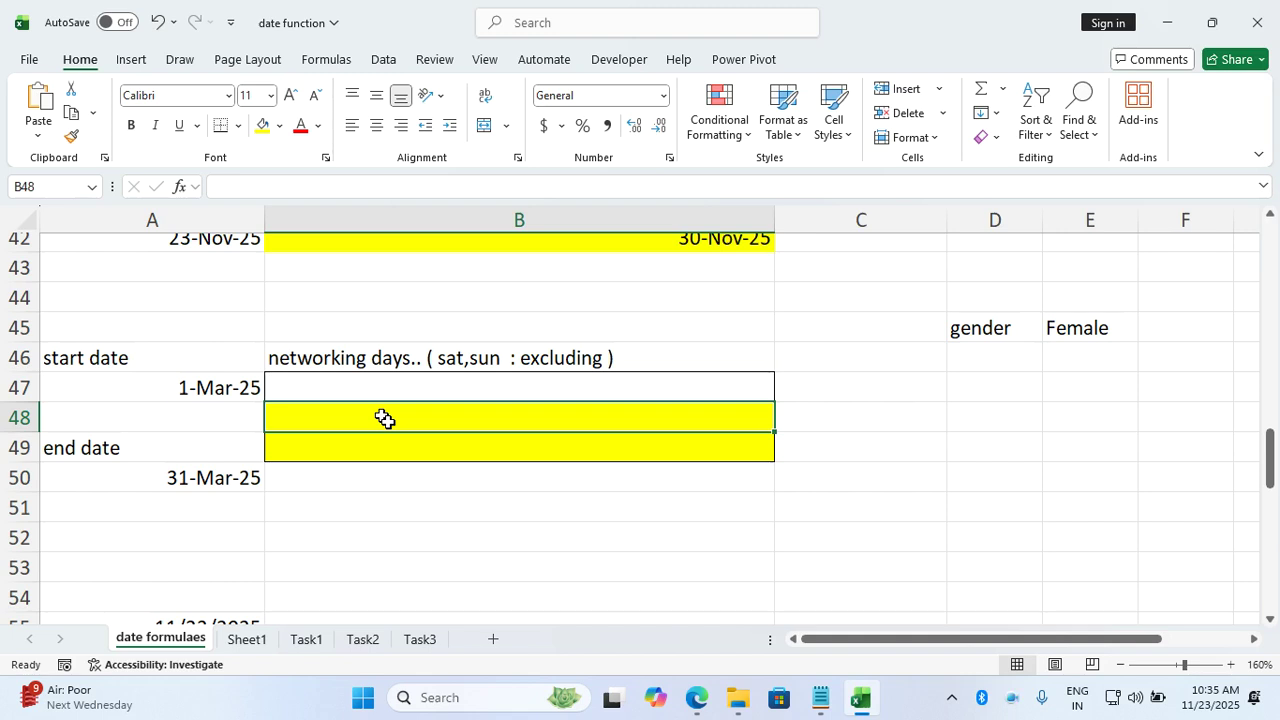
pyautogui.write('=net')
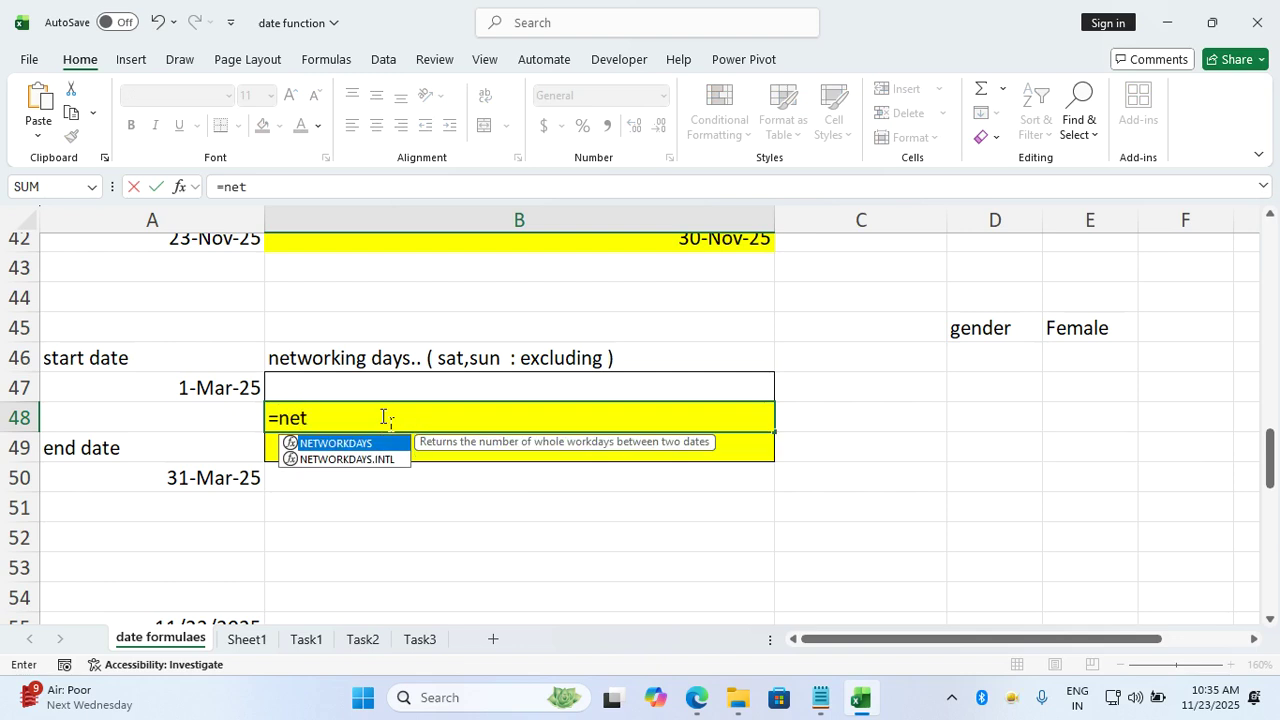
pyautogui.press('Tab')
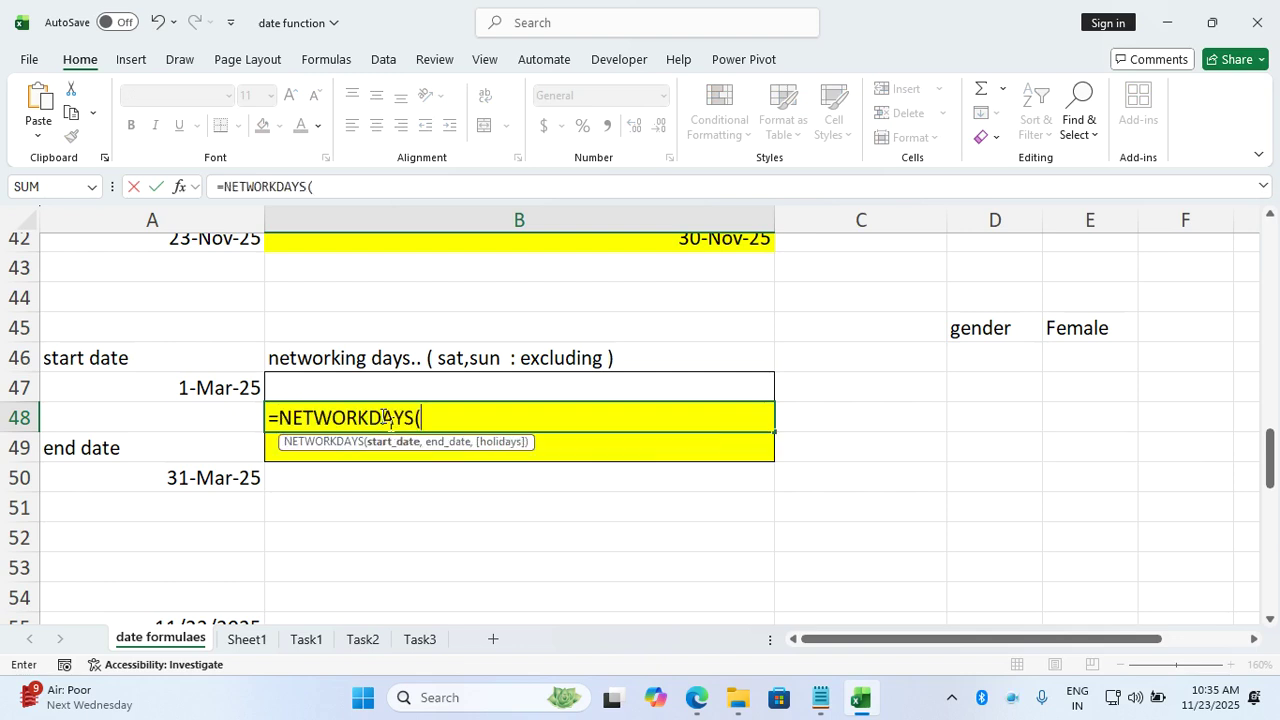
pyautogui.click(238, 396)
pyautogui.write(',')
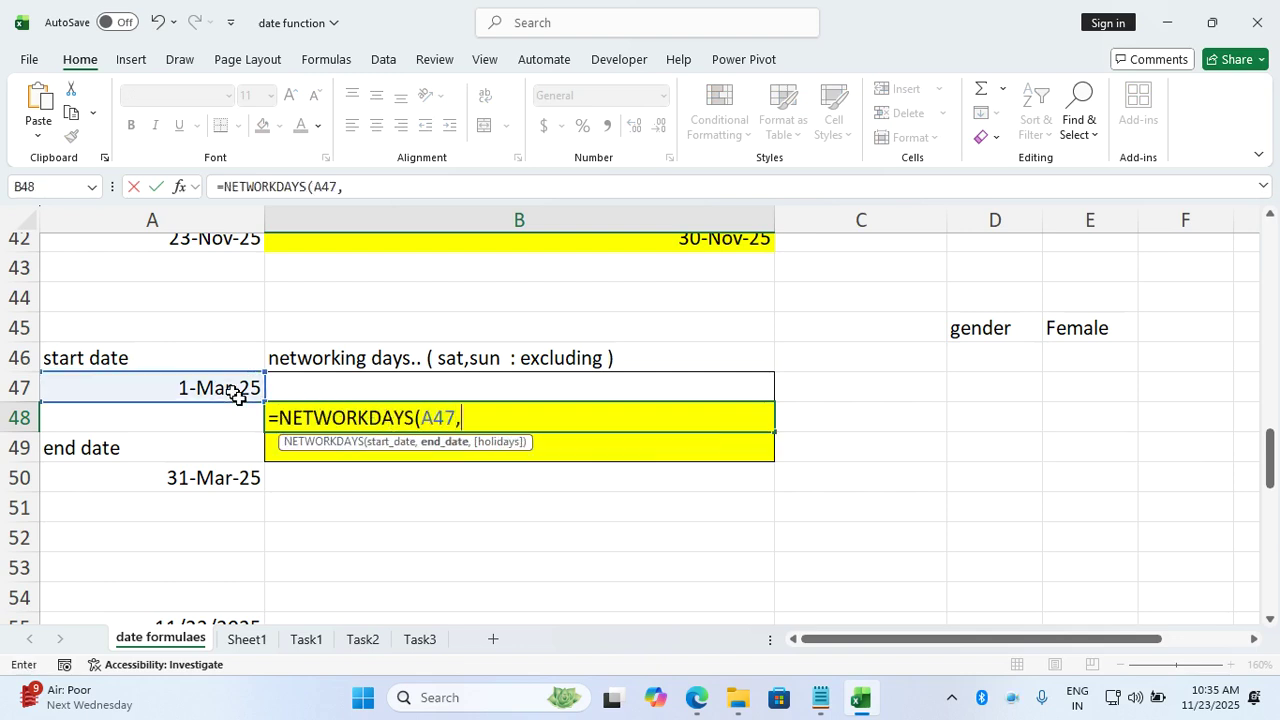
pyautogui.click(213, 483)
pyautogui.write(')')
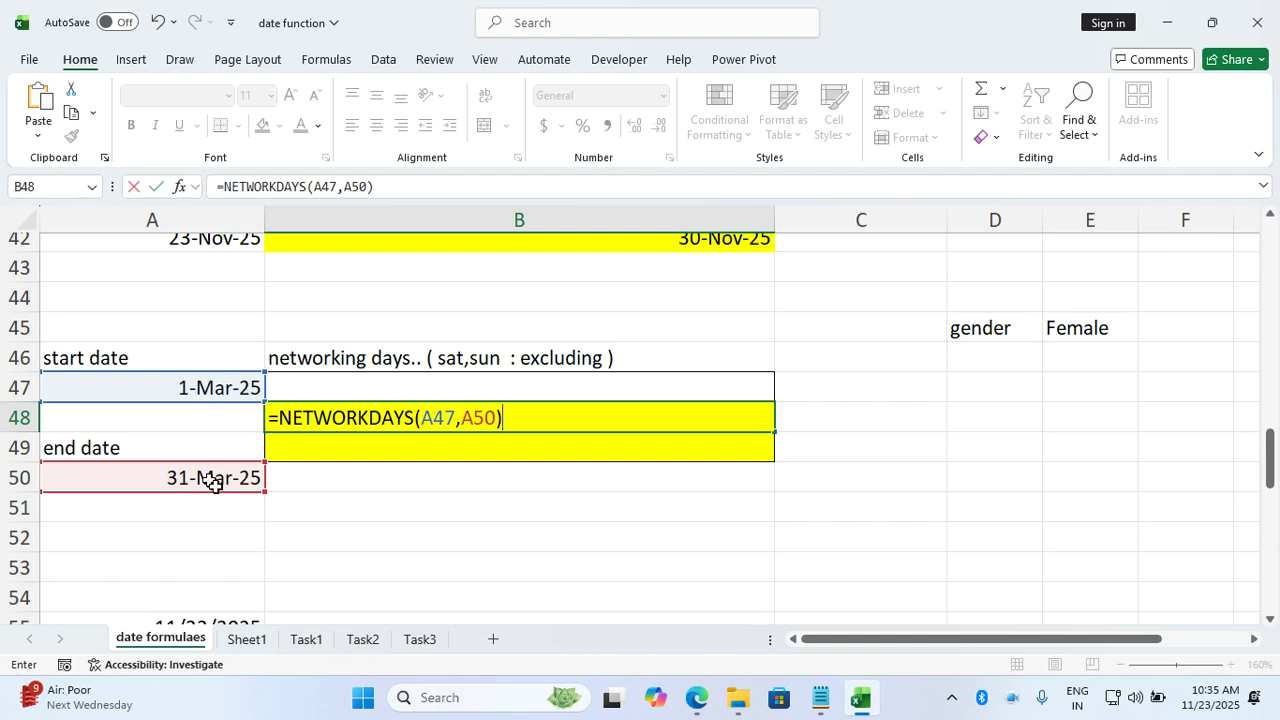
pyautogui.press('Return')
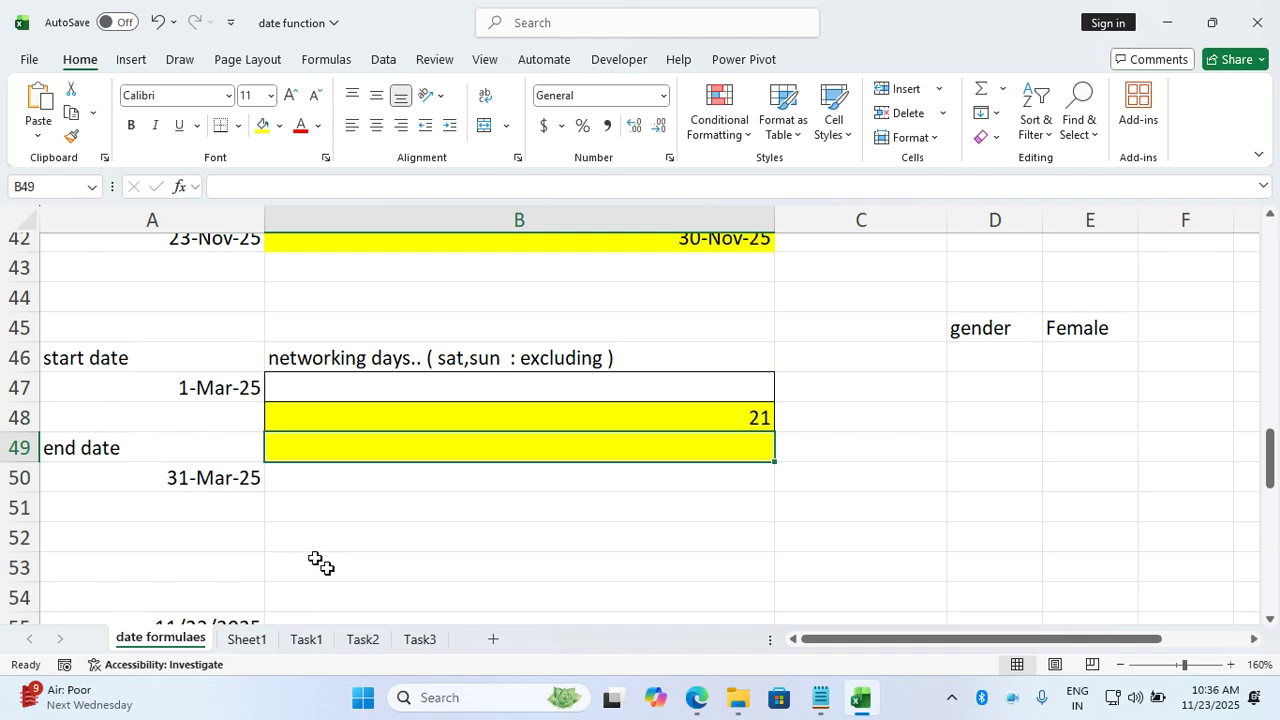
# Enter =NETWORKDAYS.INTL(A47,A50,12) in B49 to count the workdays between the start and end dates with Monday as the only weekend day
pyautogui.click(505, 485)
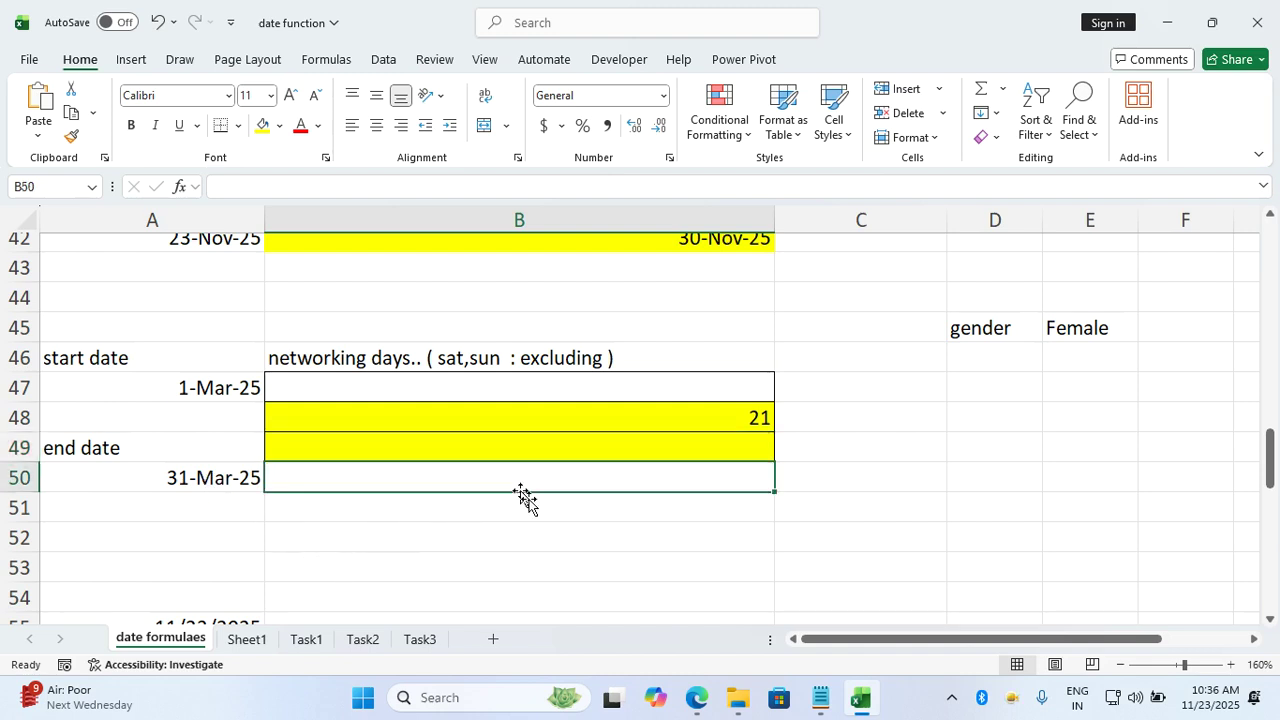
pyautogui.click(646, 446)
pyautogui.write('=')
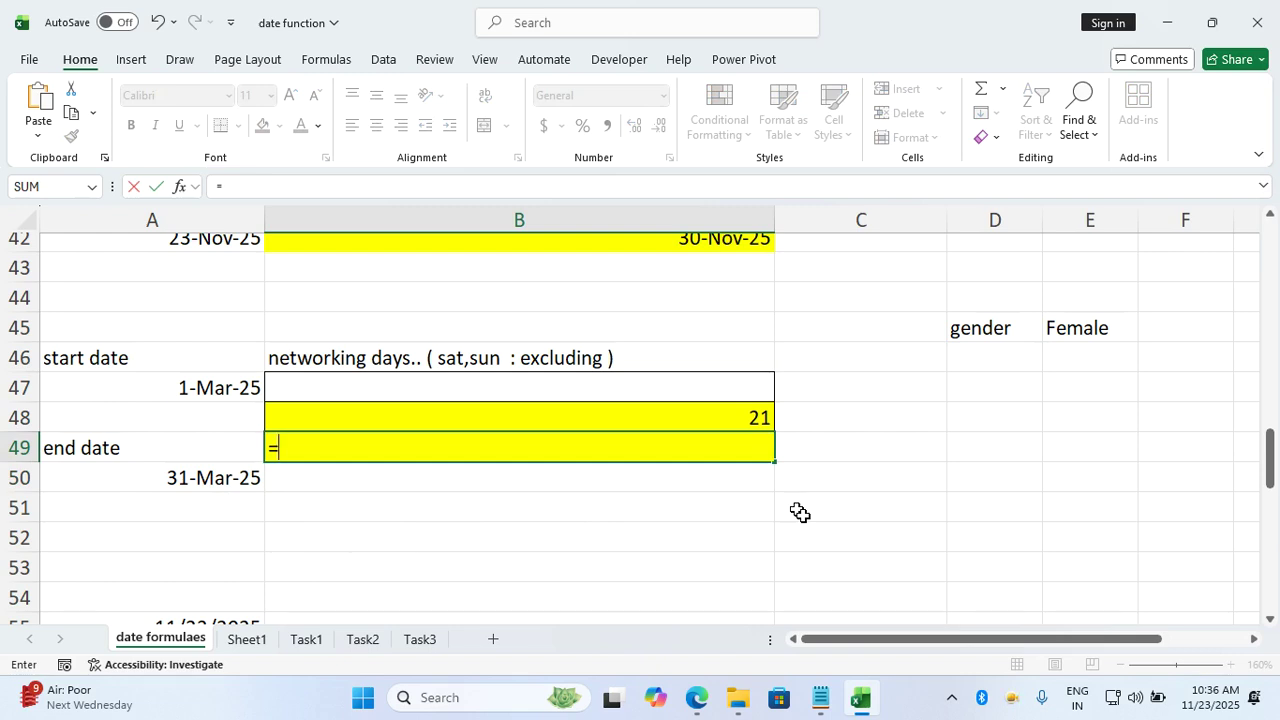
pyautogui.write('net')
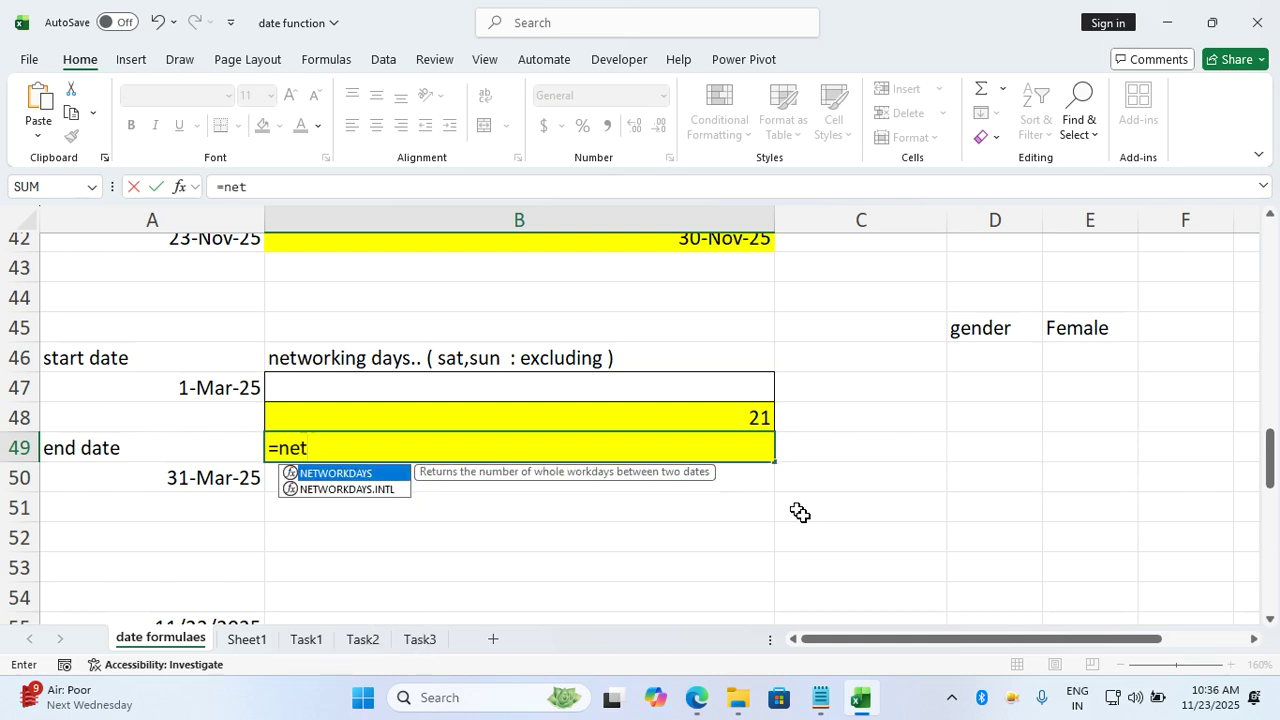
pyautogui.press('Down')
pyautogui.press('Tab')
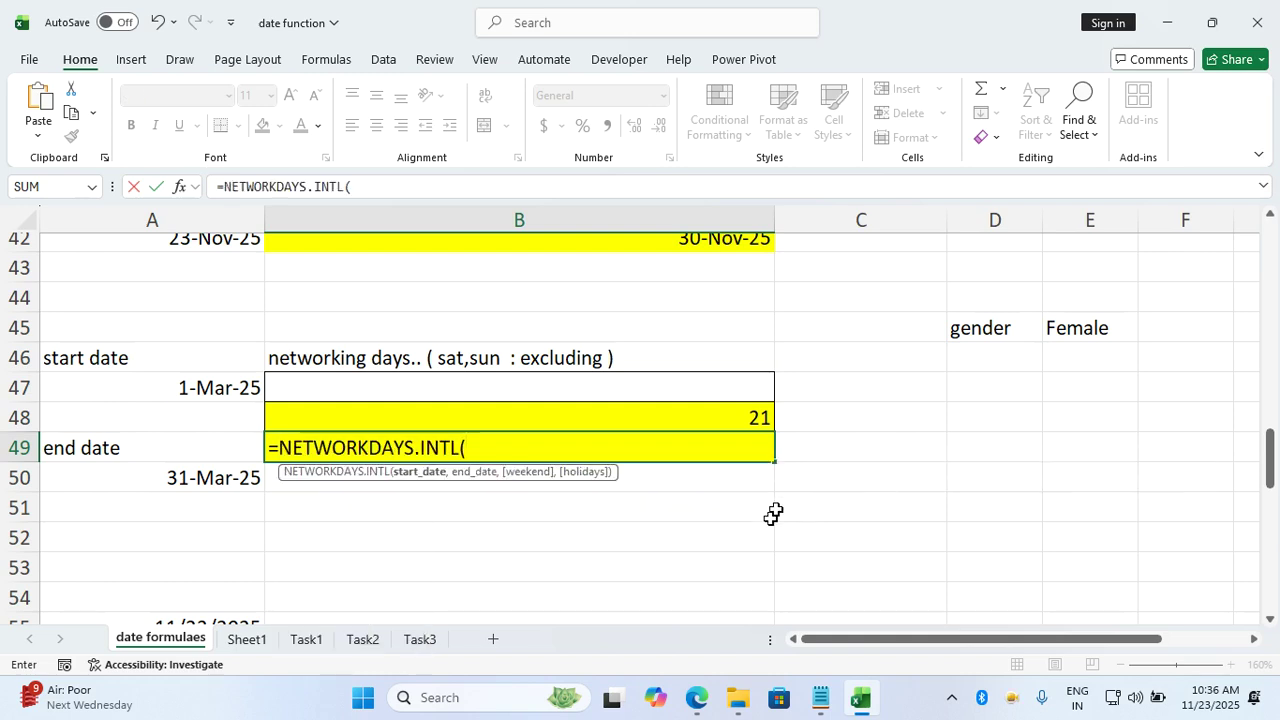
pyautogui.click(238, 390)
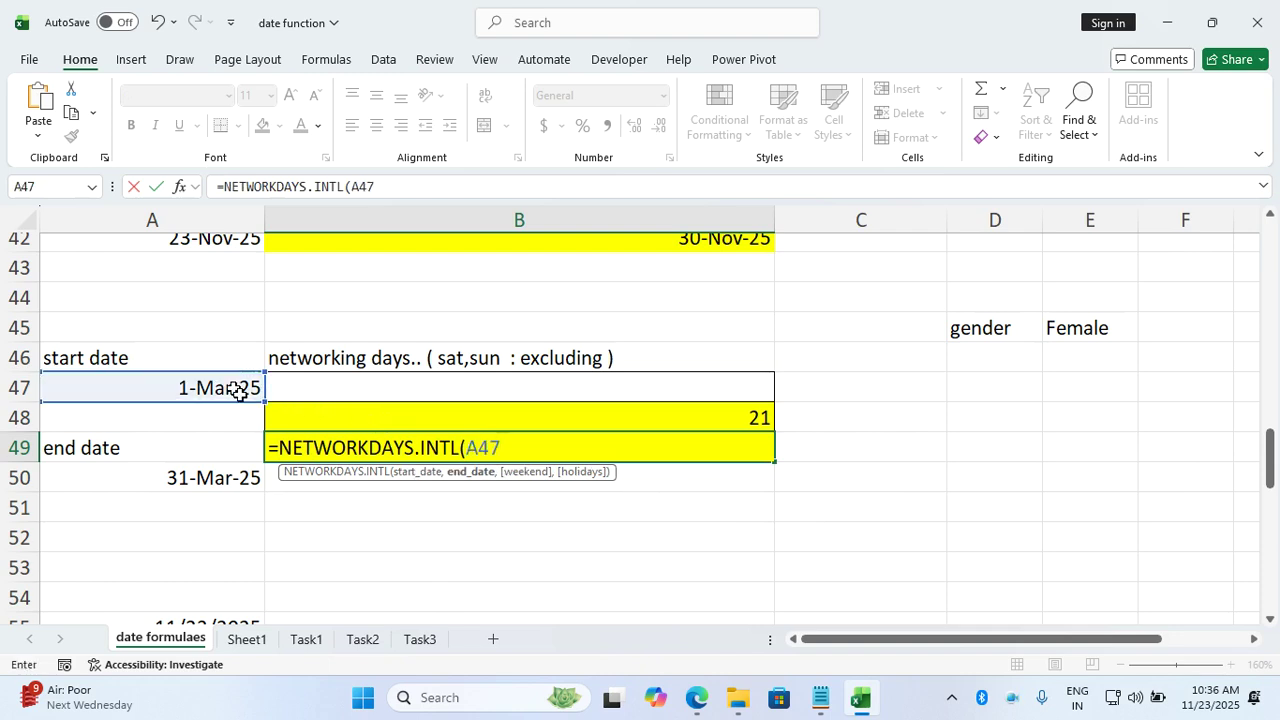
pyautogui.write(',')
pyautogui.click(211, 489)
pyautogui.write(',')
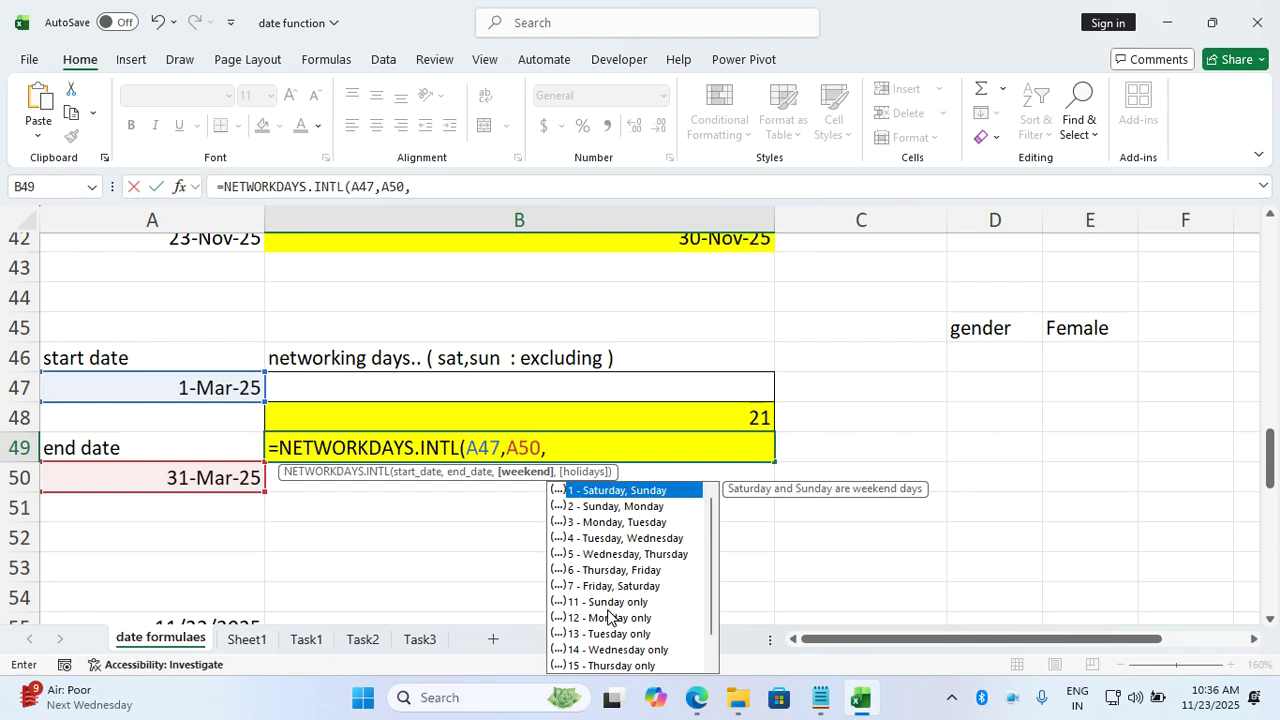
pyautogui.write('12')
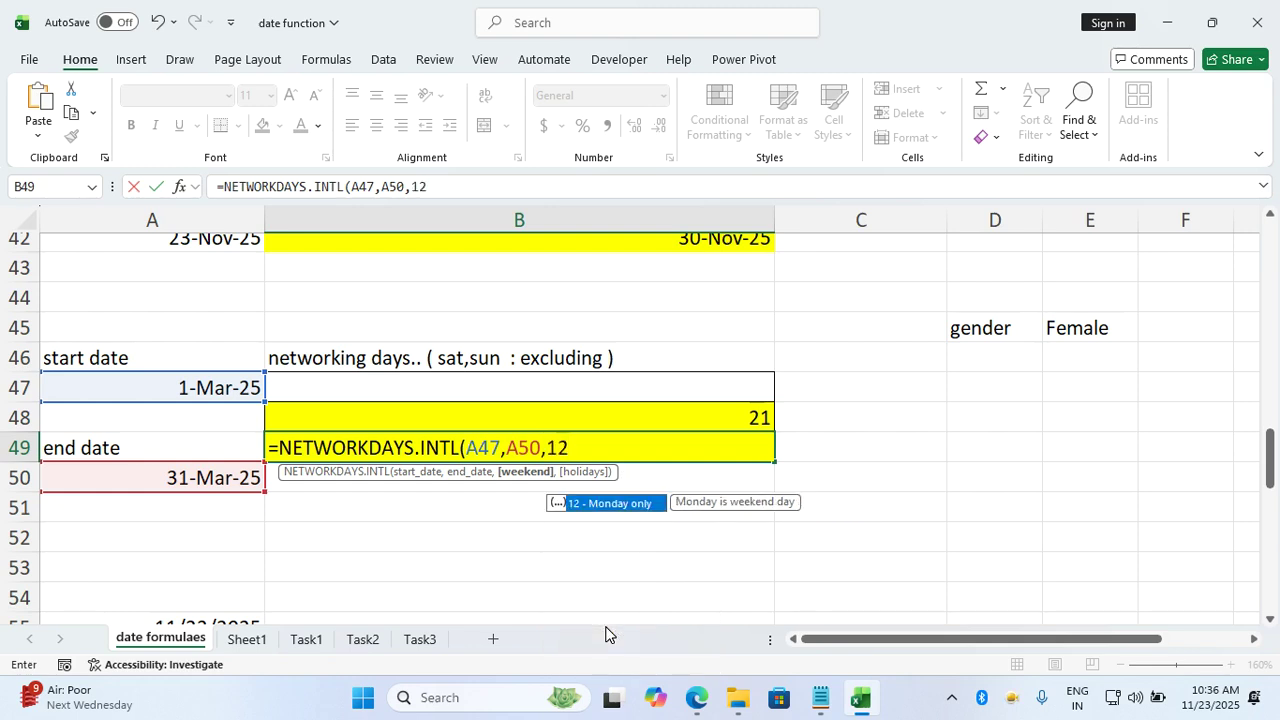
pyautogui.write(')')
pyautogui.press('Return')
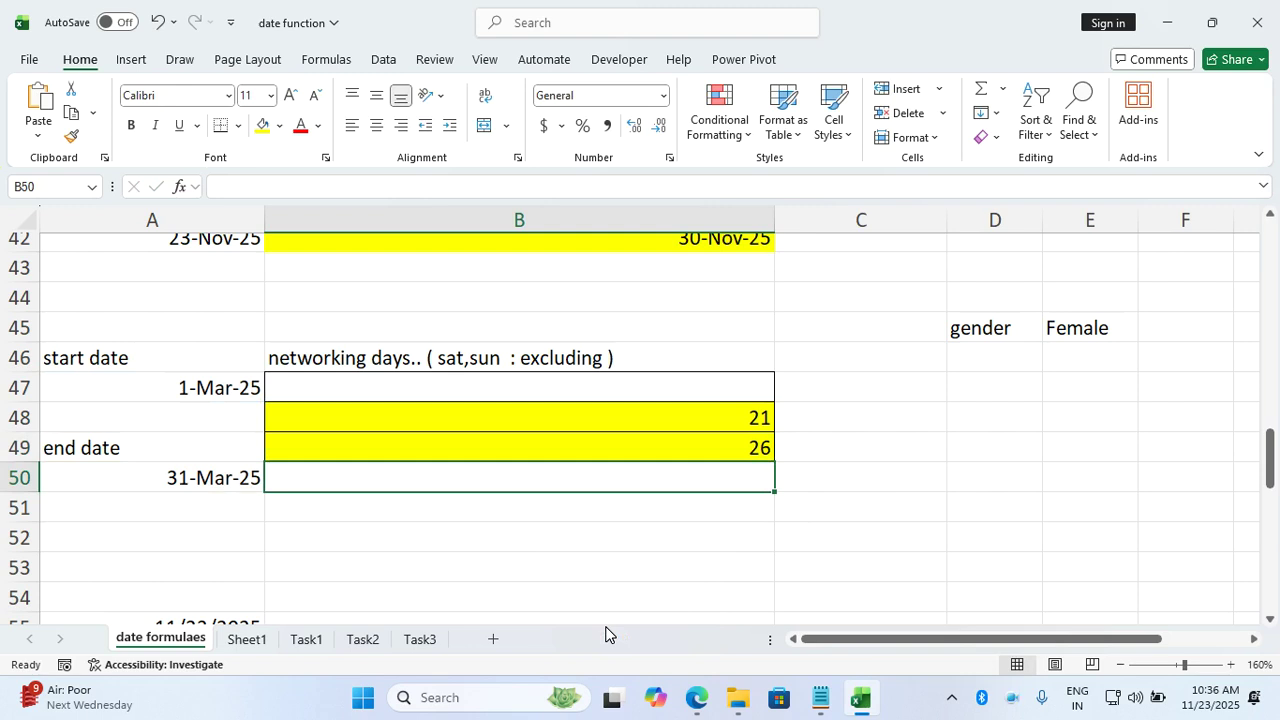
# Enter =WEEKNUM(A62,2) in B62 to return the week number of the date in A62, with weeks beginning on Monday
pyautogui.scroll(-4, 605, 633)
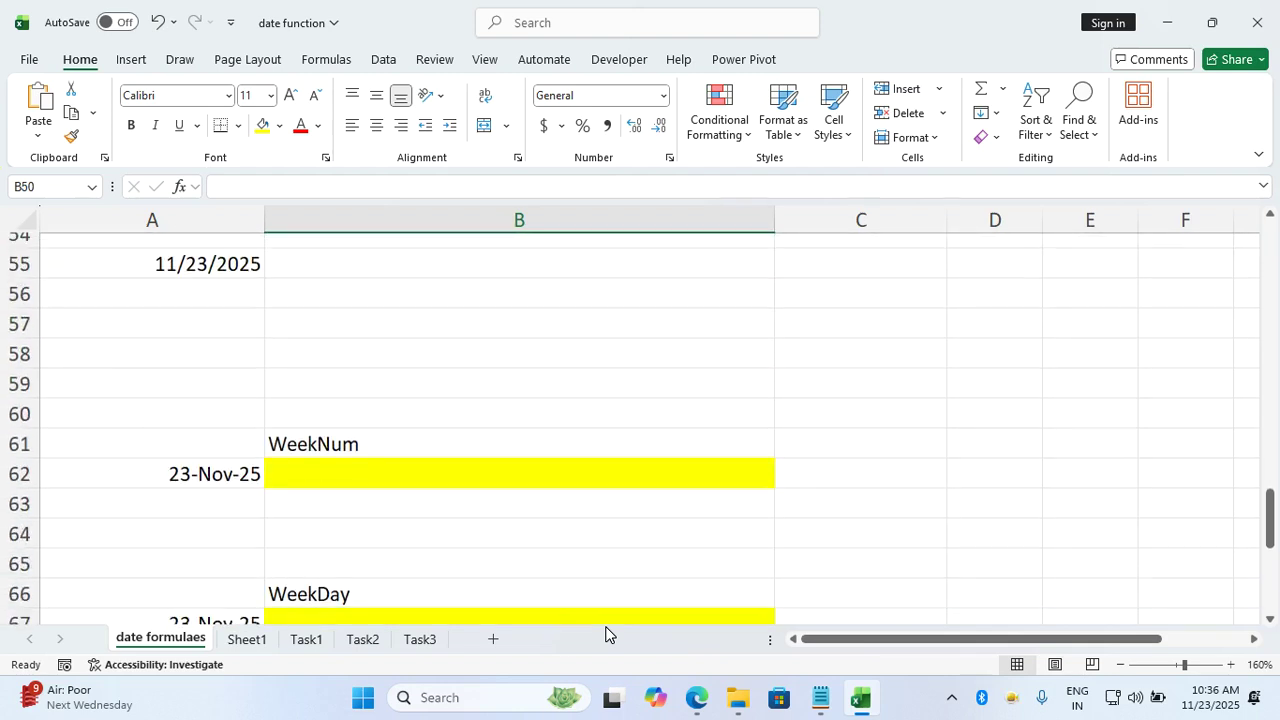
pyautogui.scroll(-2, 605, 633)
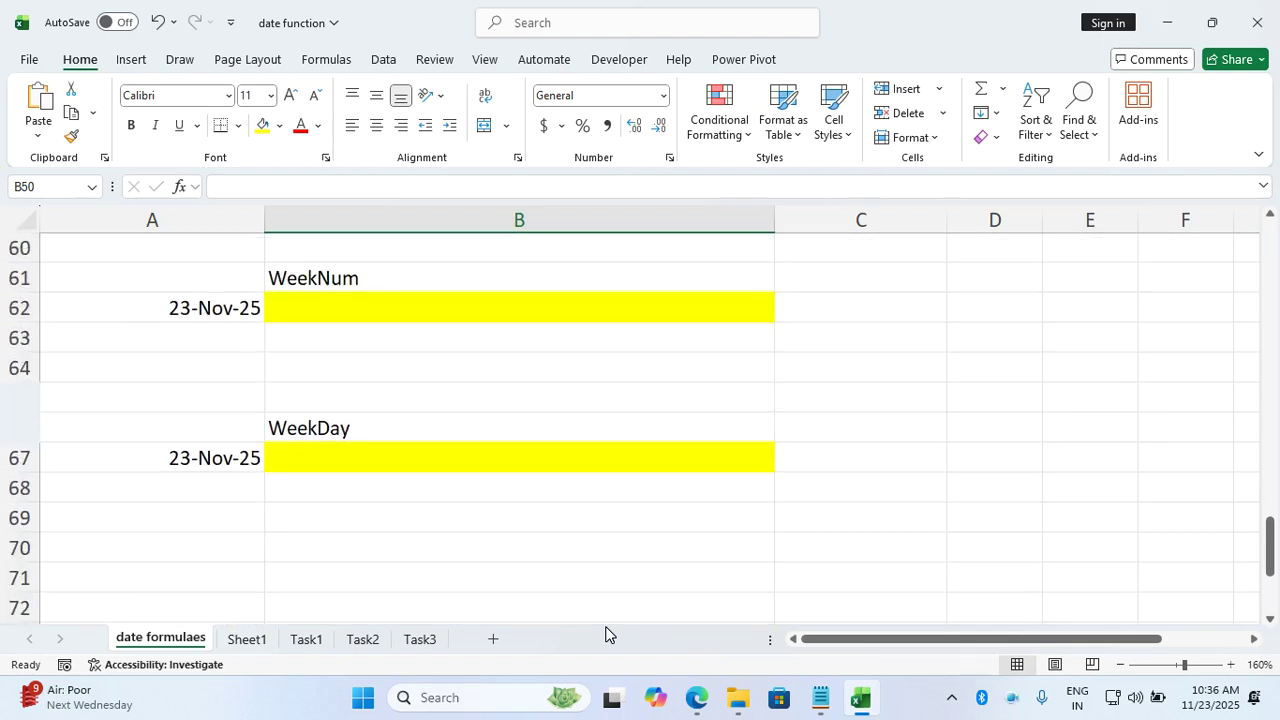
pyautogui.click(584, 314)
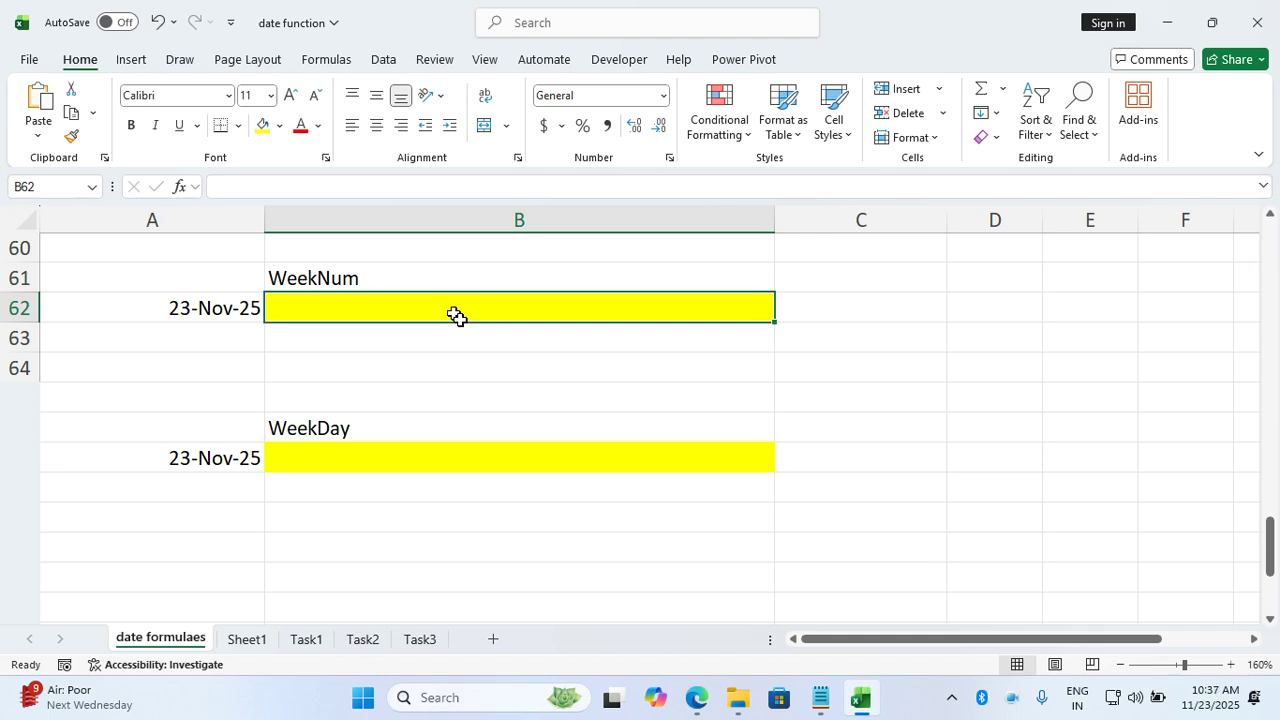
pyautogui.write('=w')
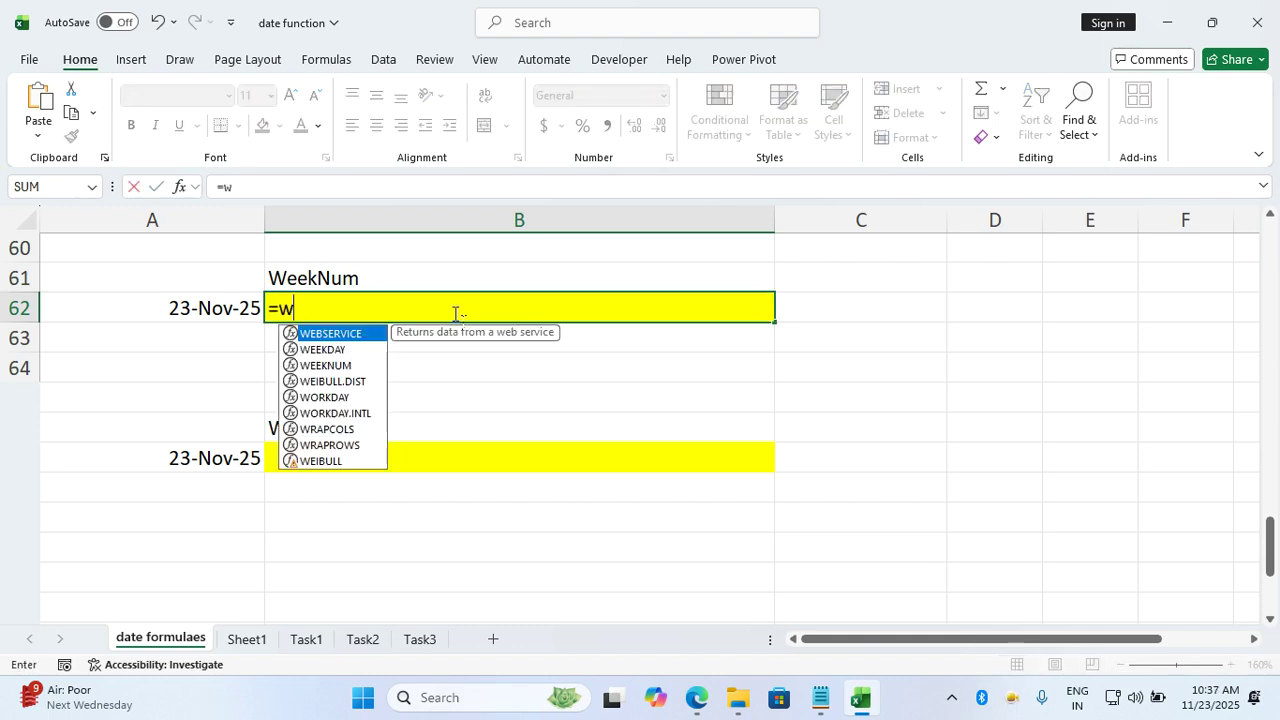
pyautogui.write('eeknum(')
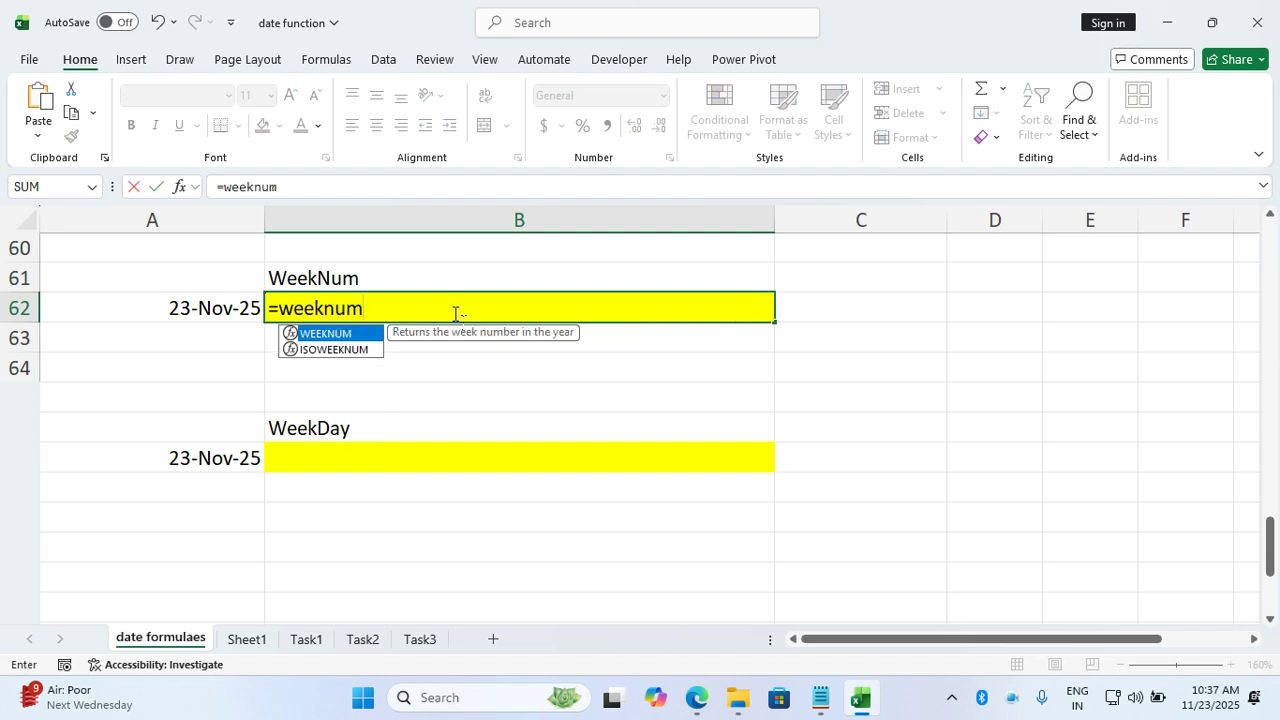
pyautogui.click(232, 312)
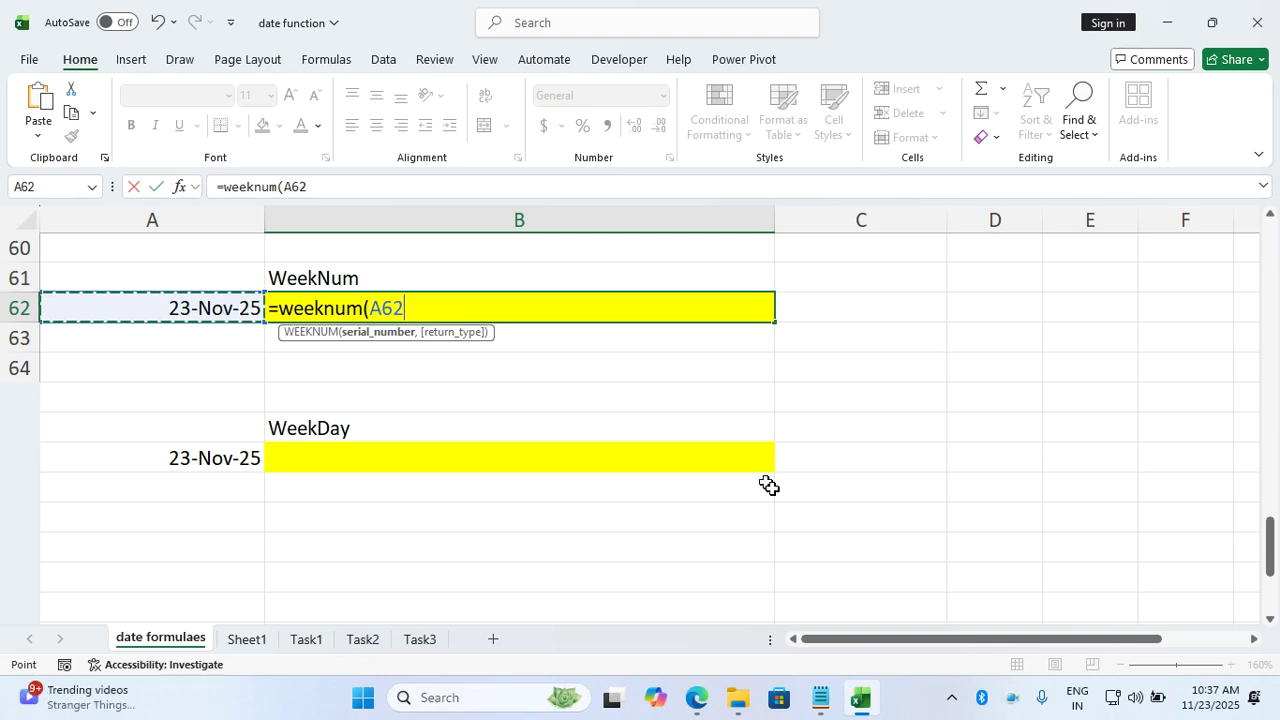
pyautogui.click(1210, 695)
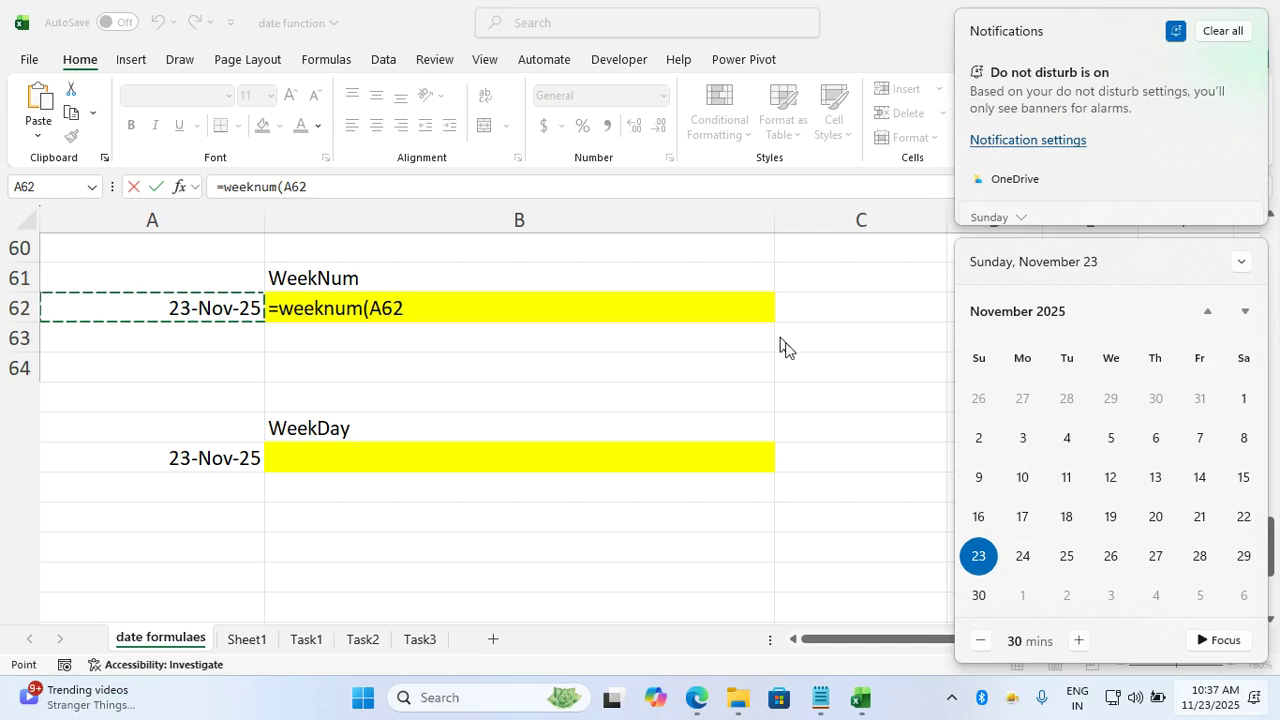
pyautogui.click(862, 385)
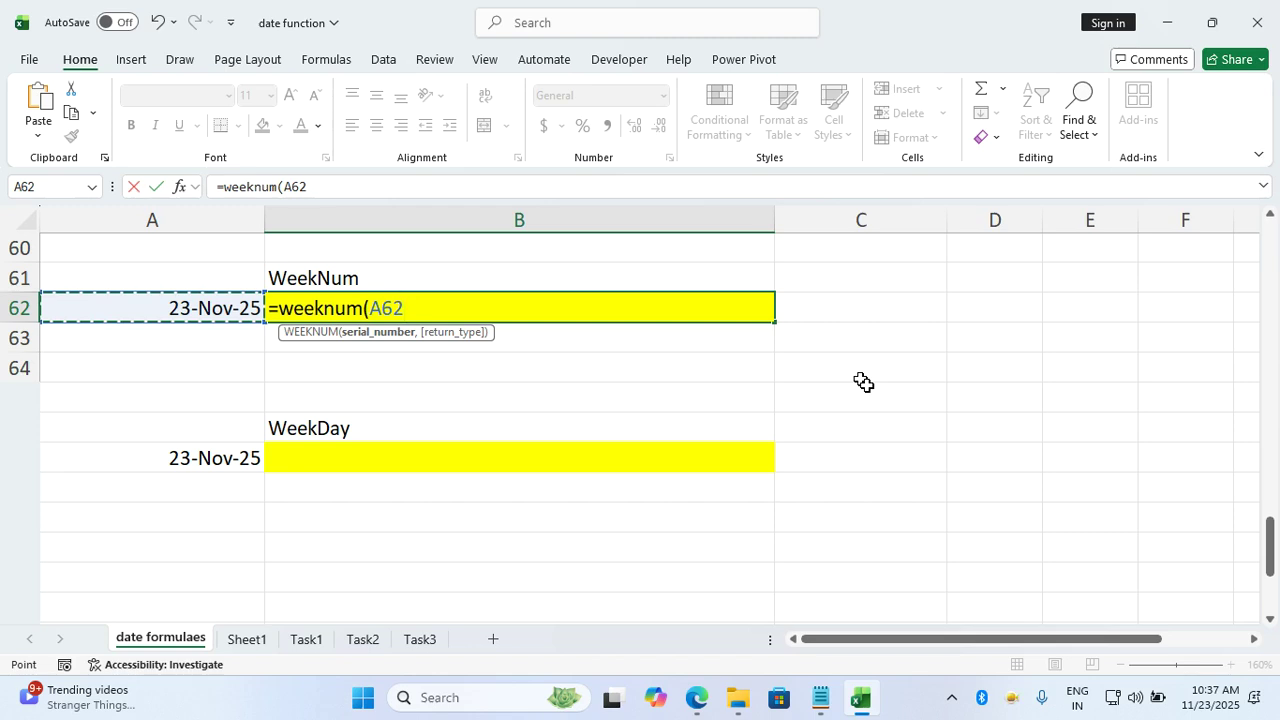
pyautogui.write(',2')
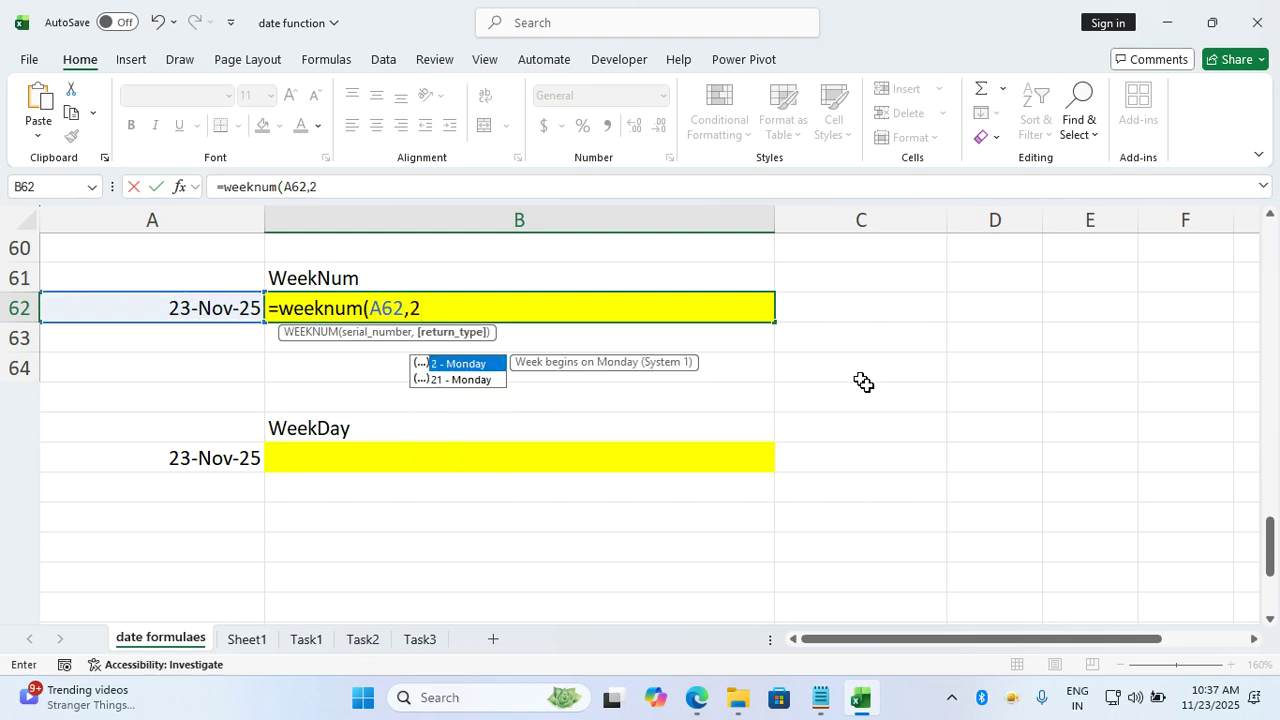
pyautogui.write(')')
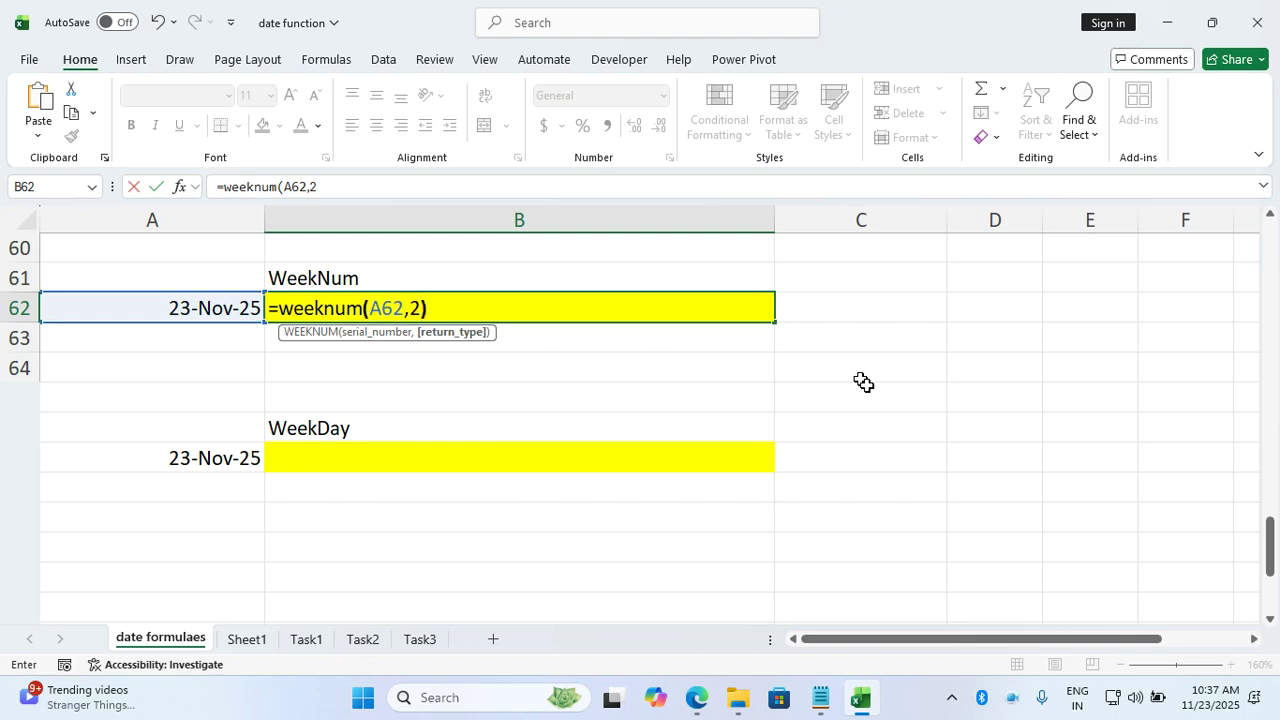
pyautogui.press('Return')
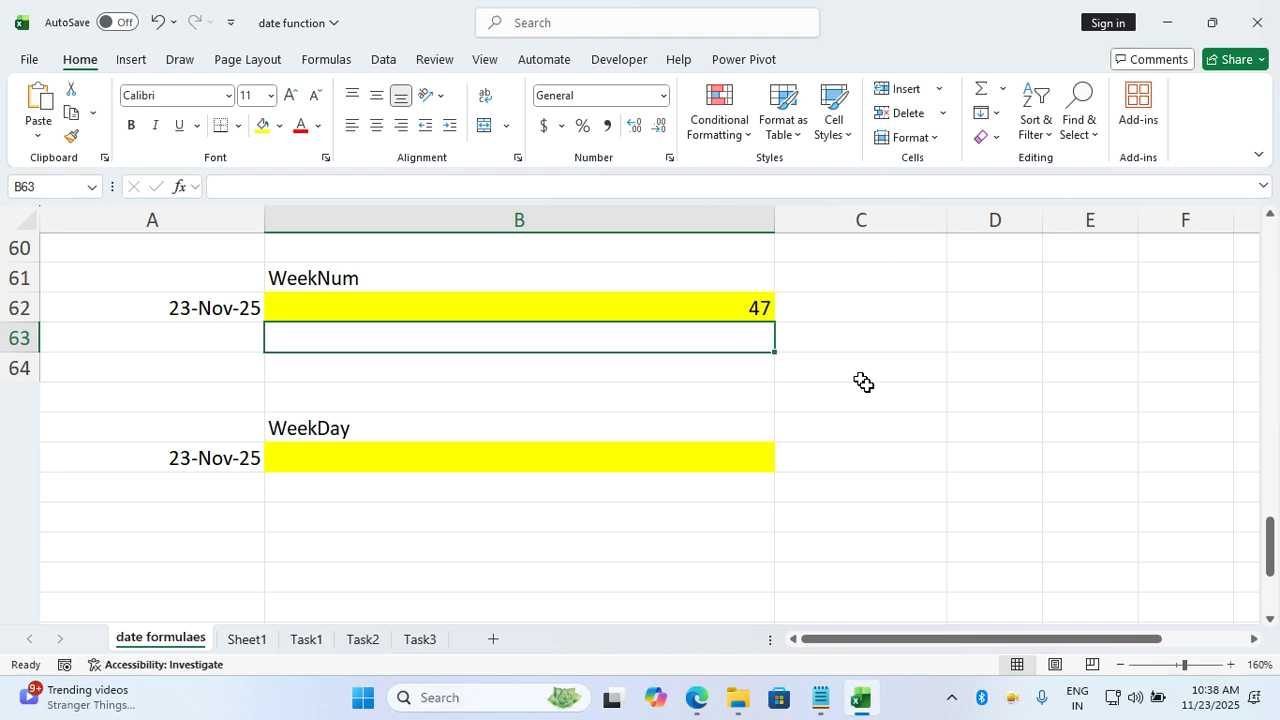
# Enter =WEEKDAY(A67,2) in B67 to number the weekday from Monday as 1, and check the date in the system calendar
pyautogui.scroll(-1, 863, 382)
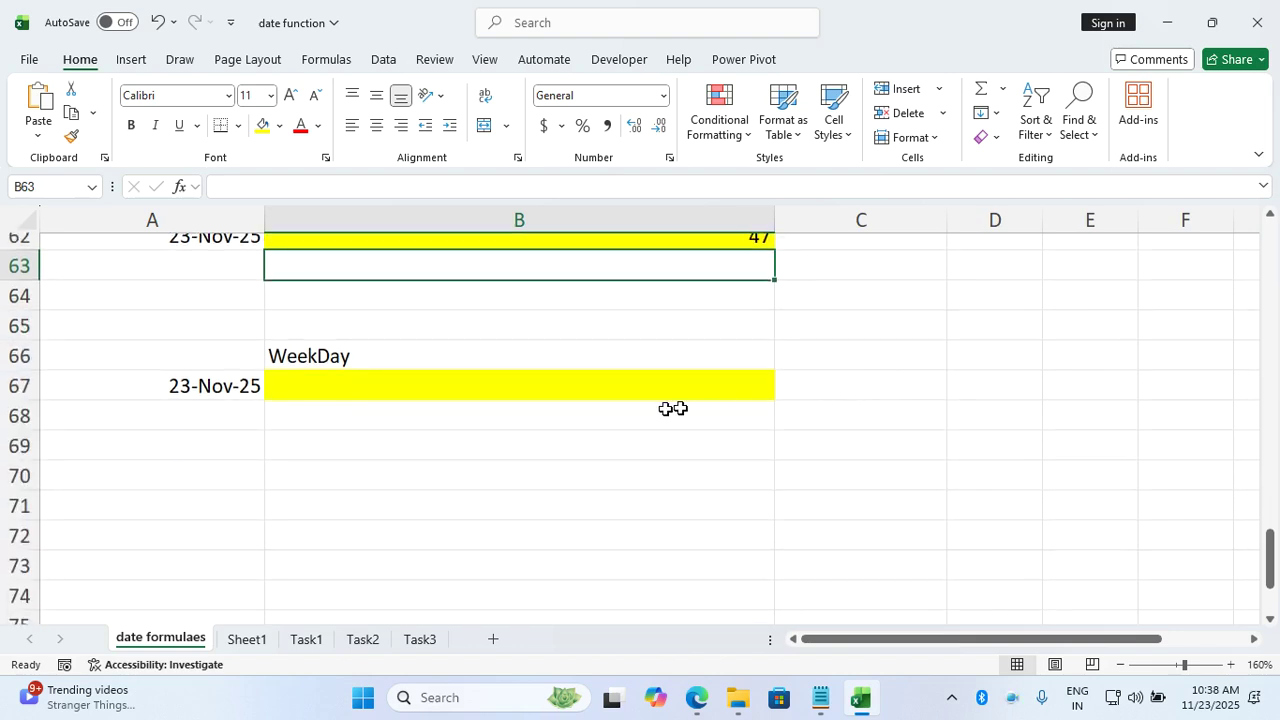
pyautogui.click(623, 385)
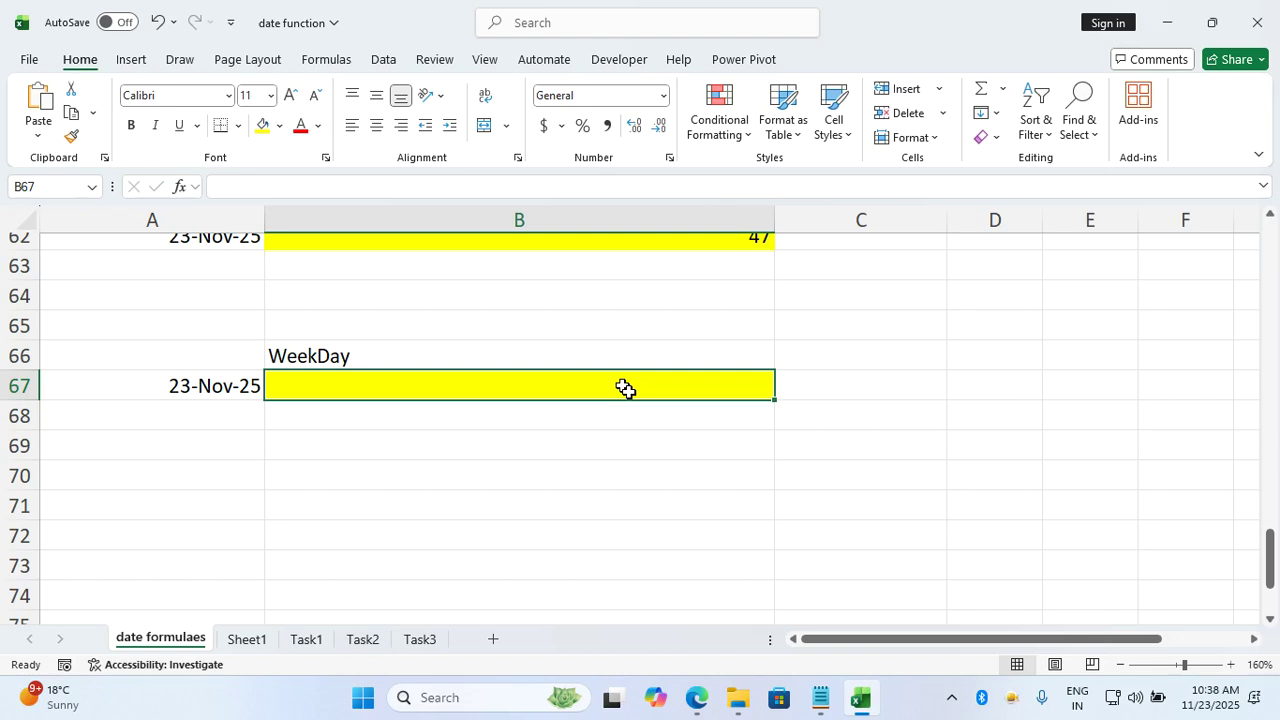
pyautogui.write('=w')
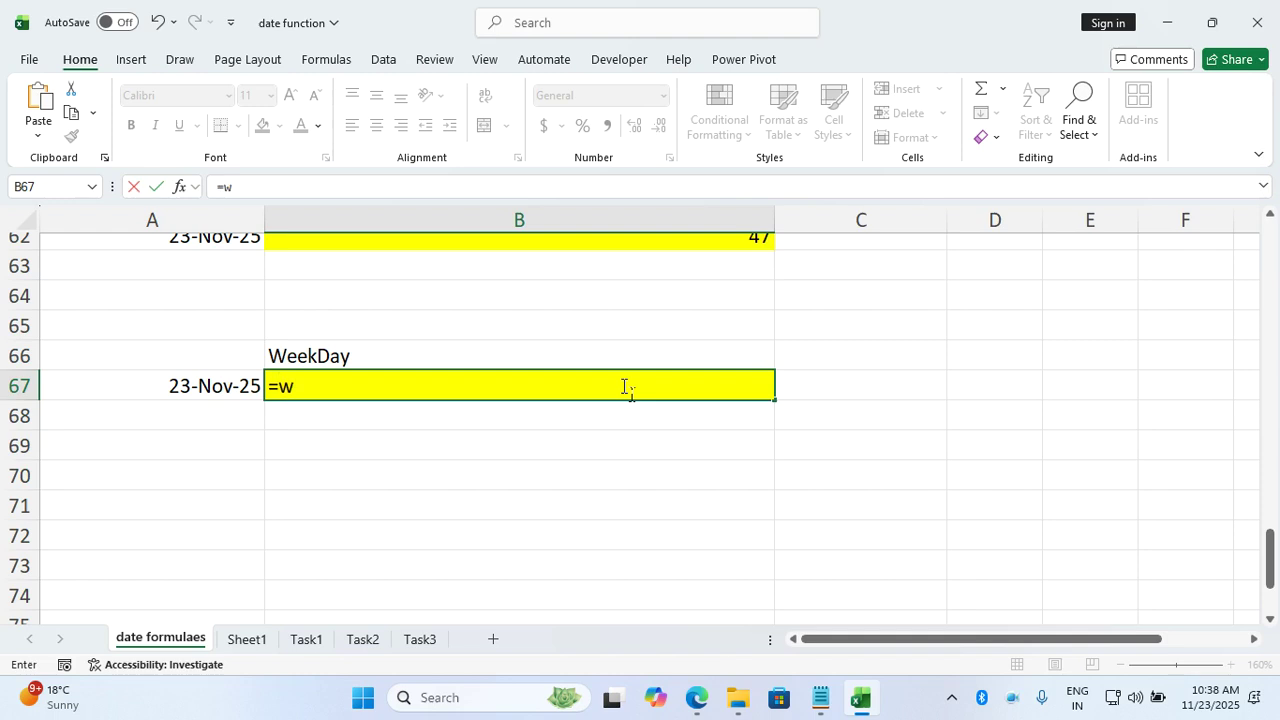
pyautogui.write('eekday(')
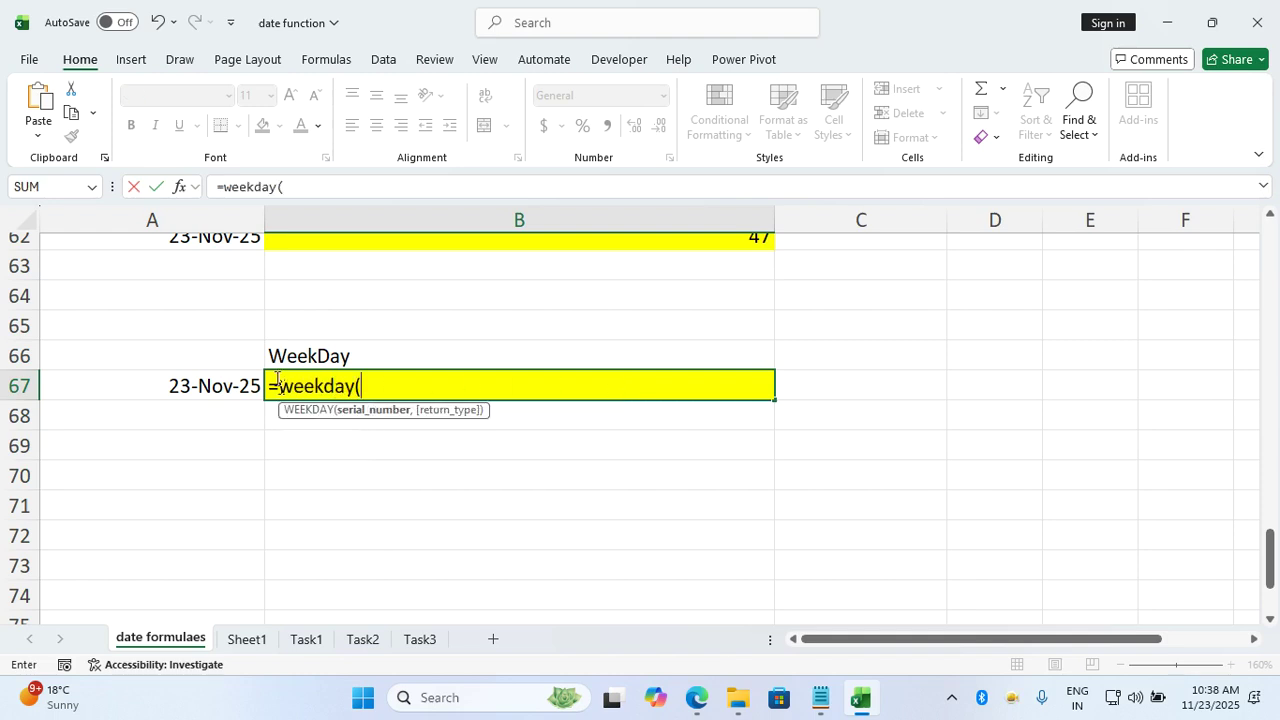
pyautogui.click(230, 388)
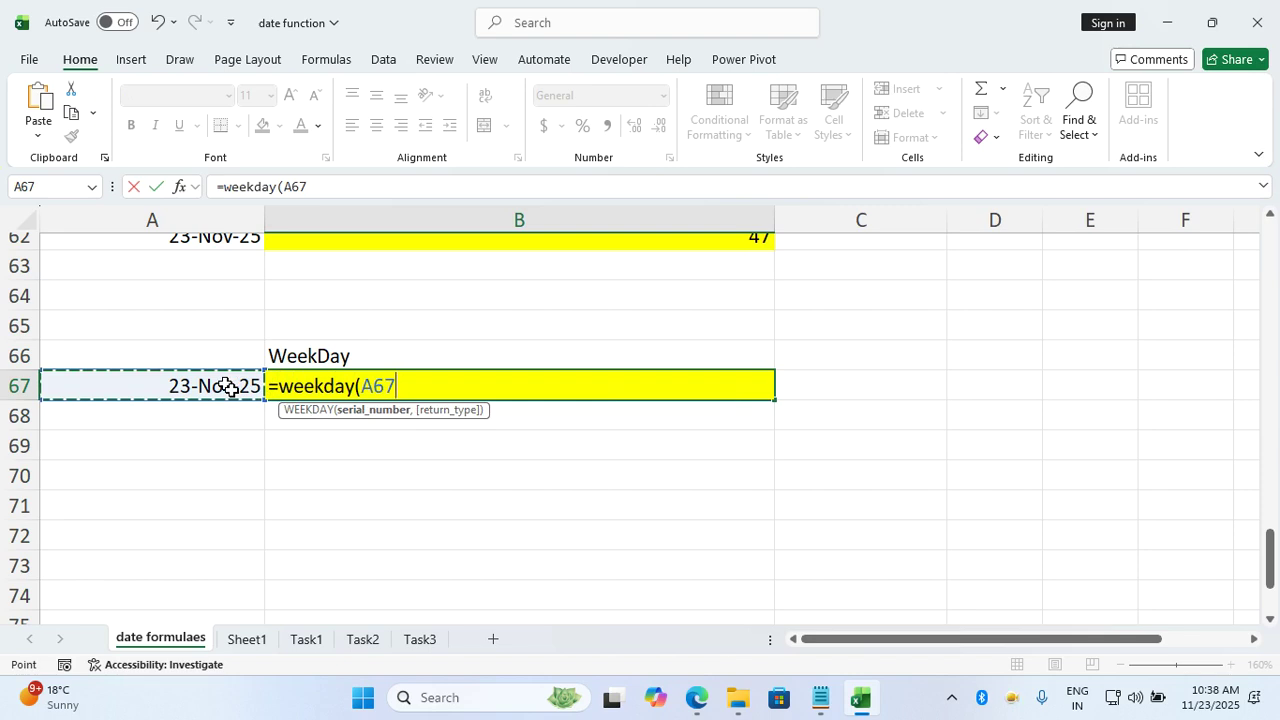
pyautogui.write(',2')
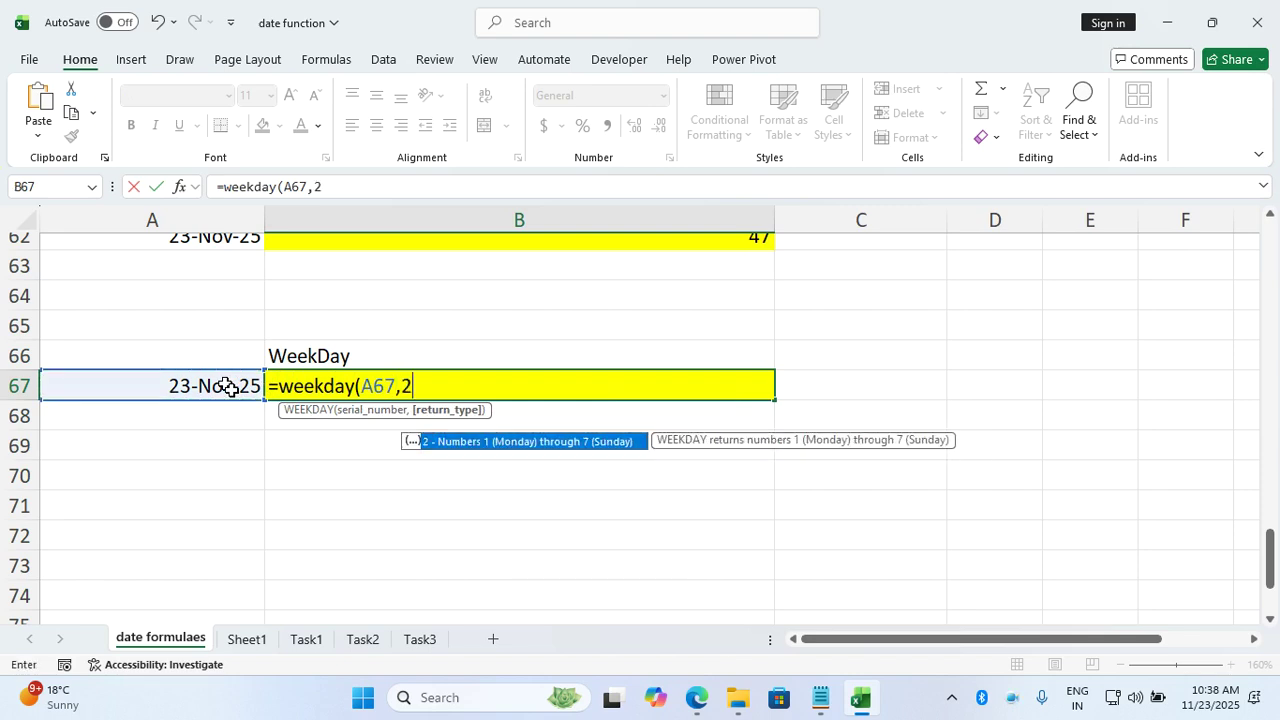
pyautogui.write(')')
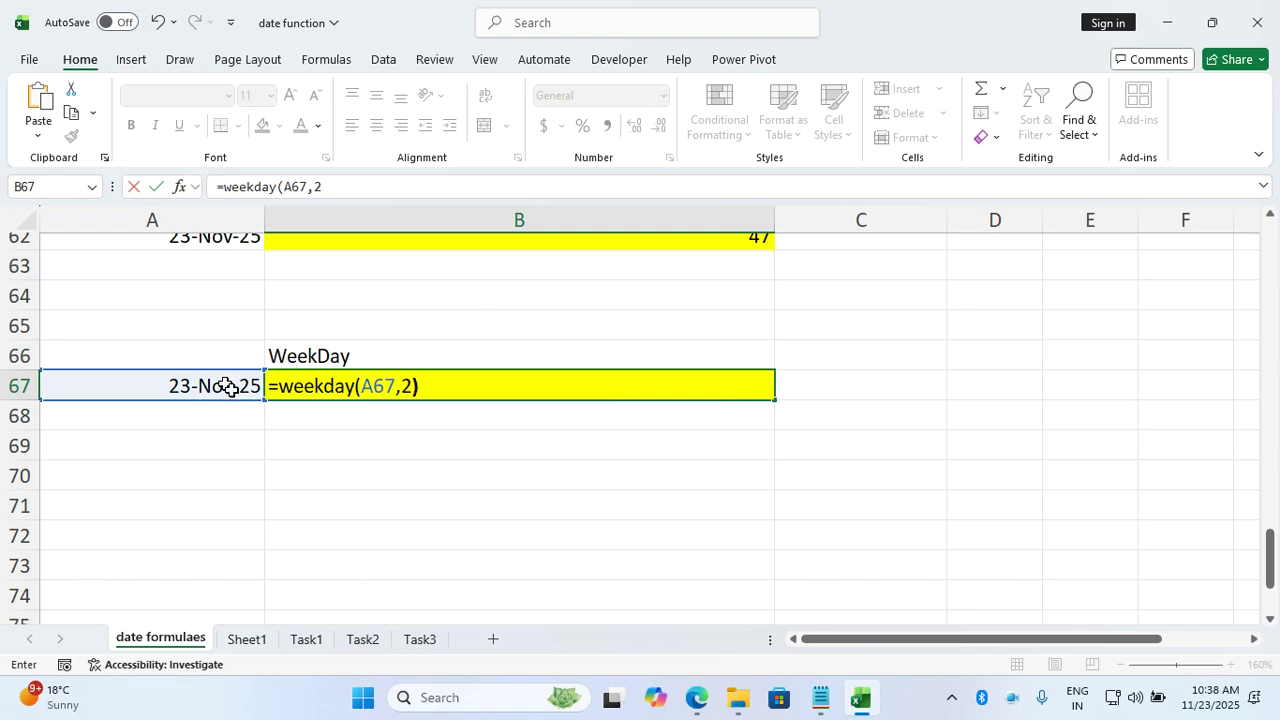
pyautogui.press('Return')
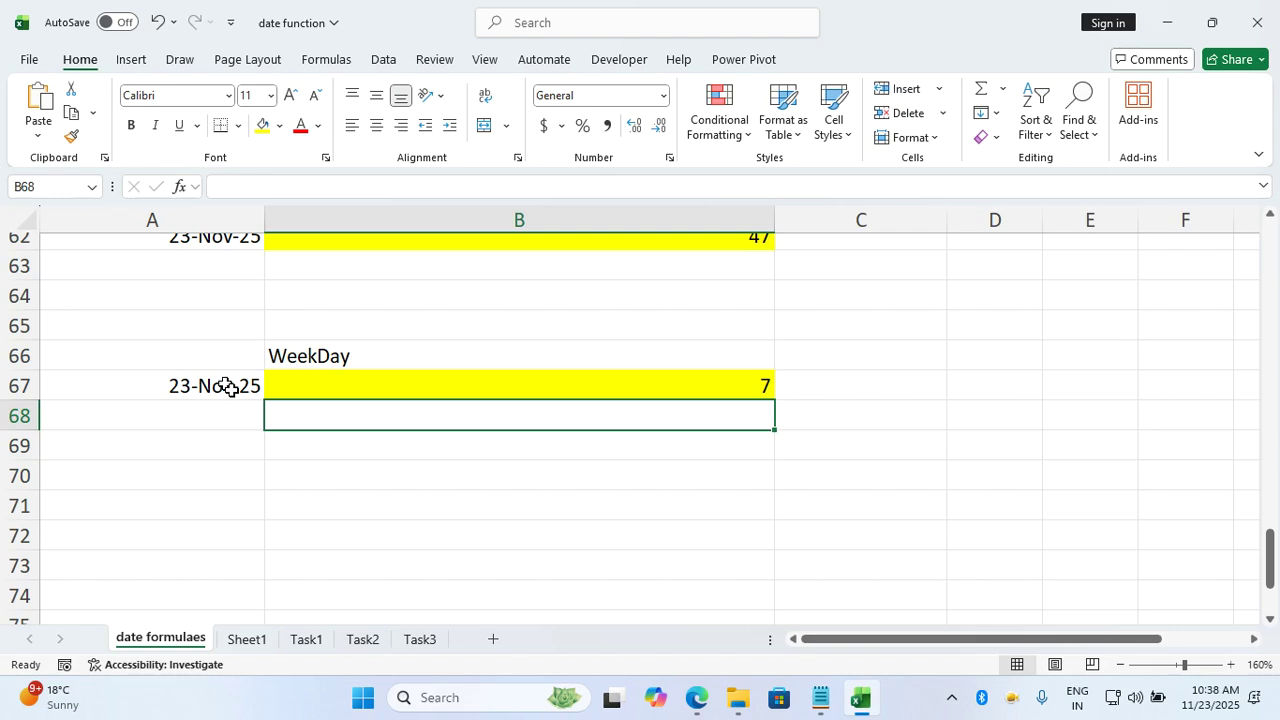
pyautogui.click(1210, 700)
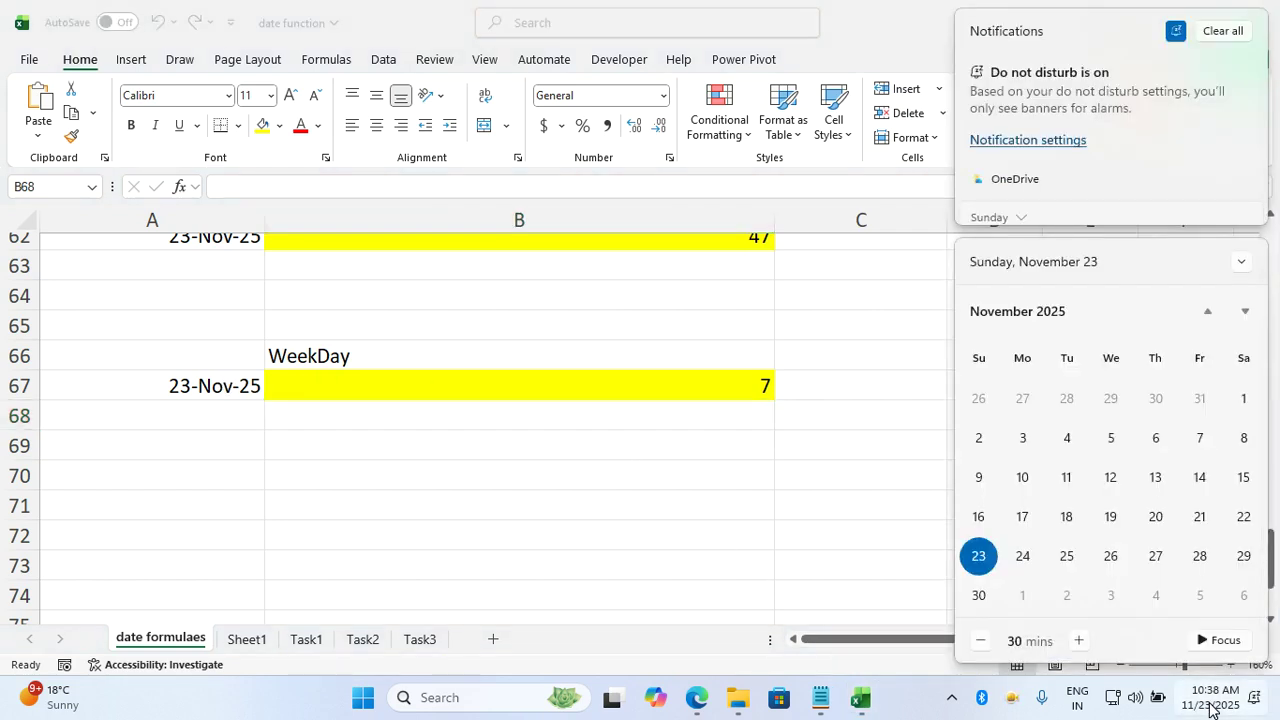
pyautogui.click(726, 554)
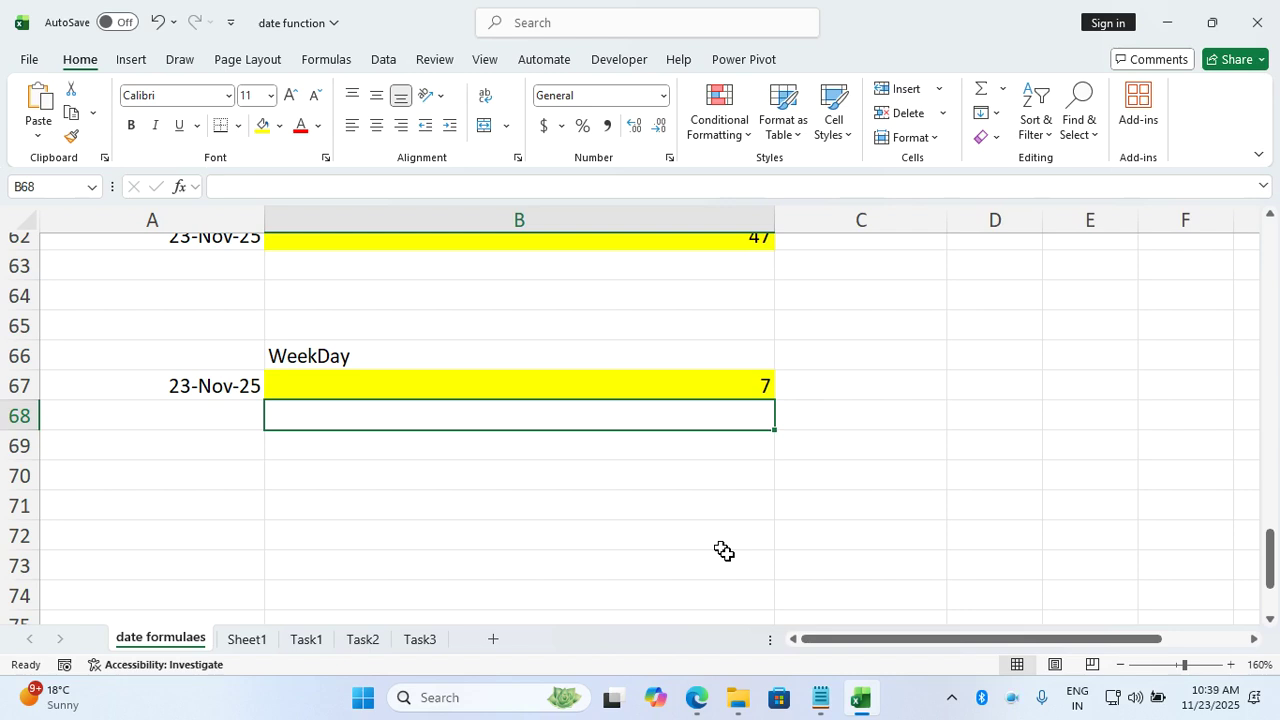
# Switch to Notepad and highlight the date and time function list from Now() to NetWorkDays.intl() in the Advanced Excel content notes
pyautogui.click(820, 697)
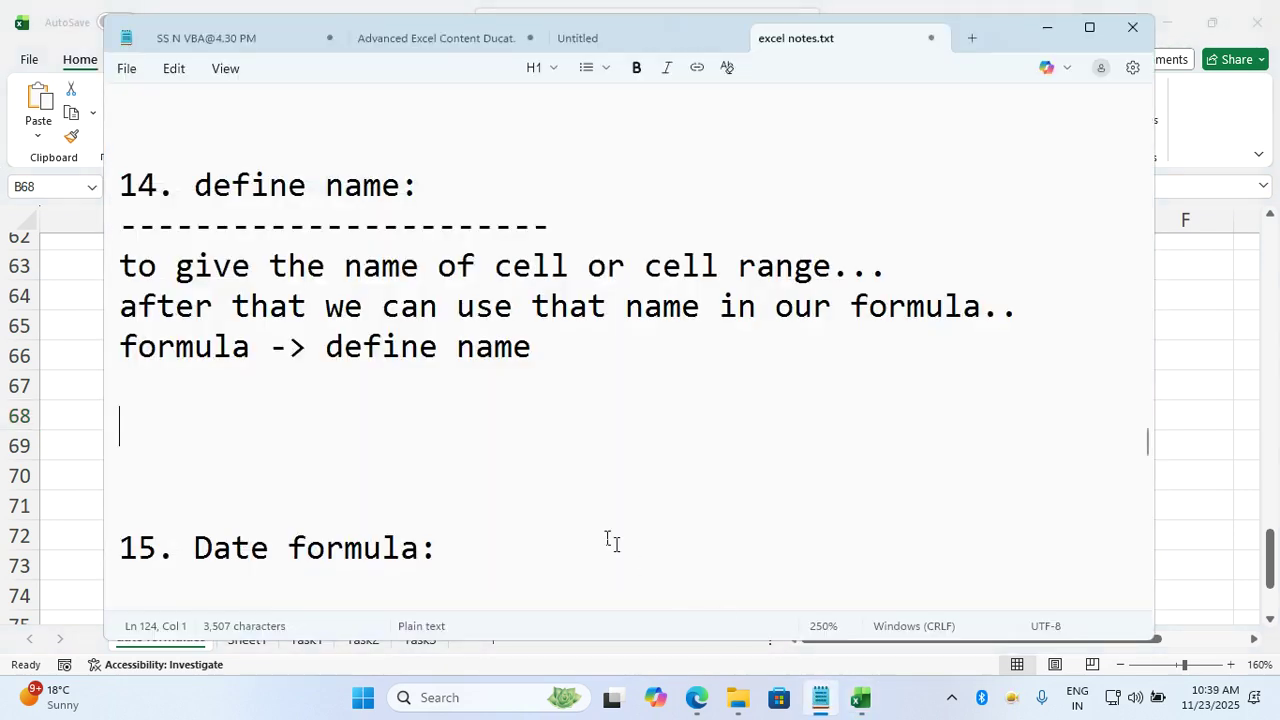
pyautogui.click(448, 39)
pyautogui.scroll(10, 383, 331)
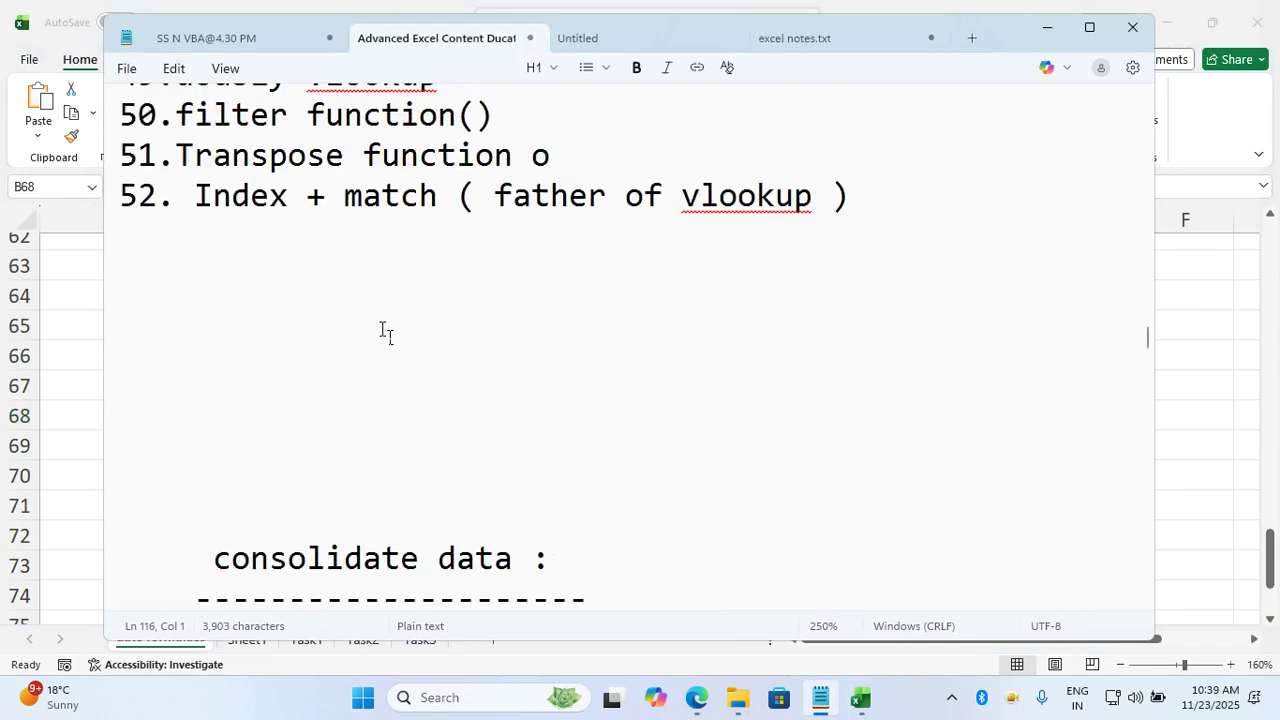
pyautogui.scroll(15, 385, 333)
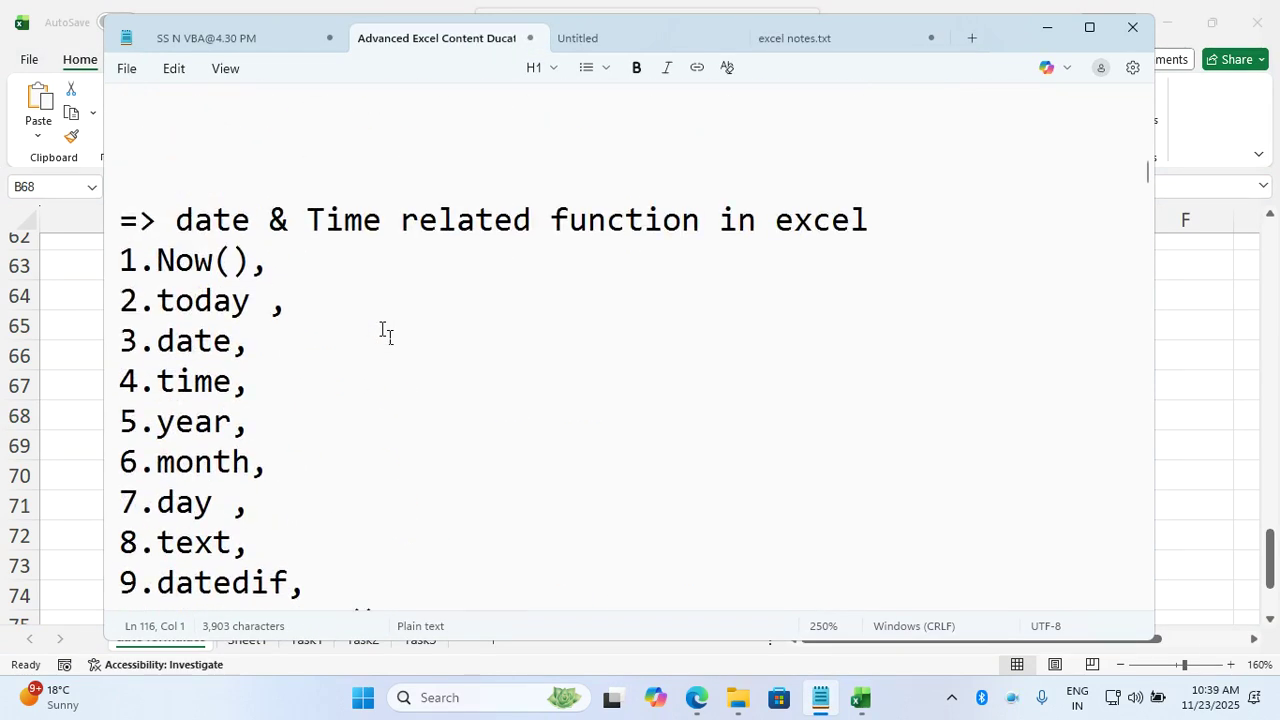
pyautogui.scroll(-2, 385, 333)
pyautogui.scroll(-4, 385, 333)
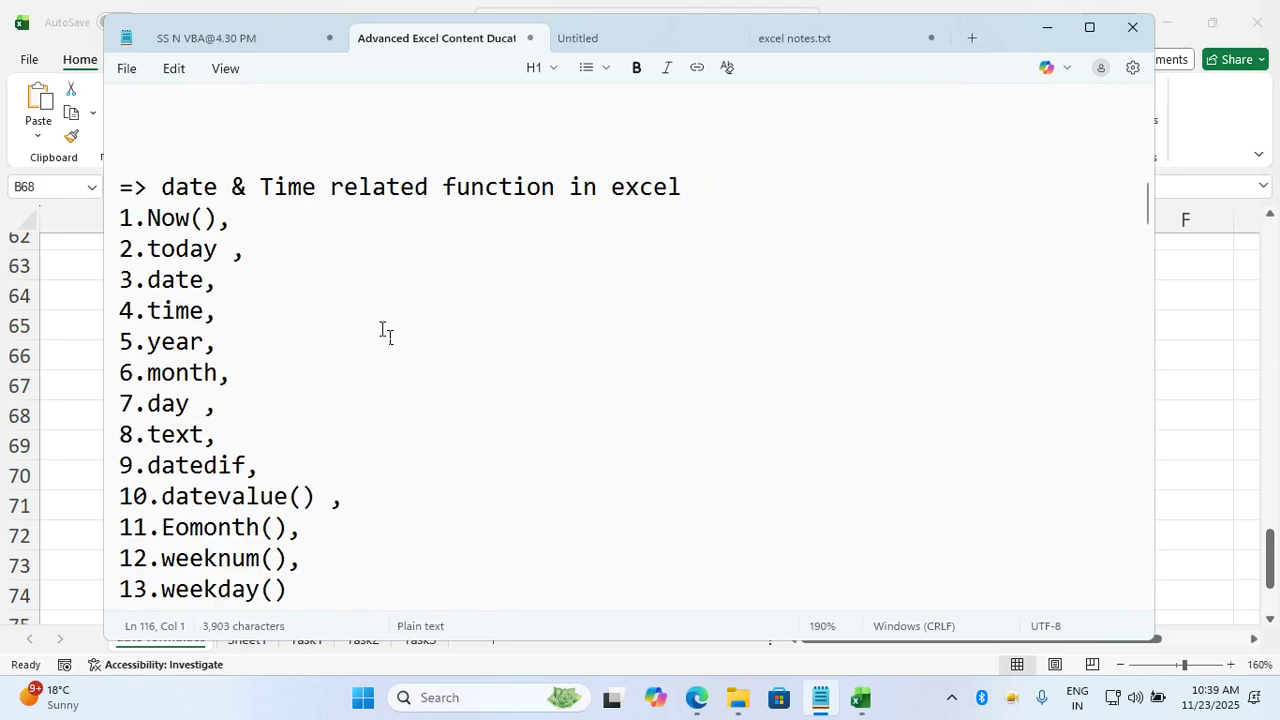
pyautogui.scroll(-2, 385, 333)
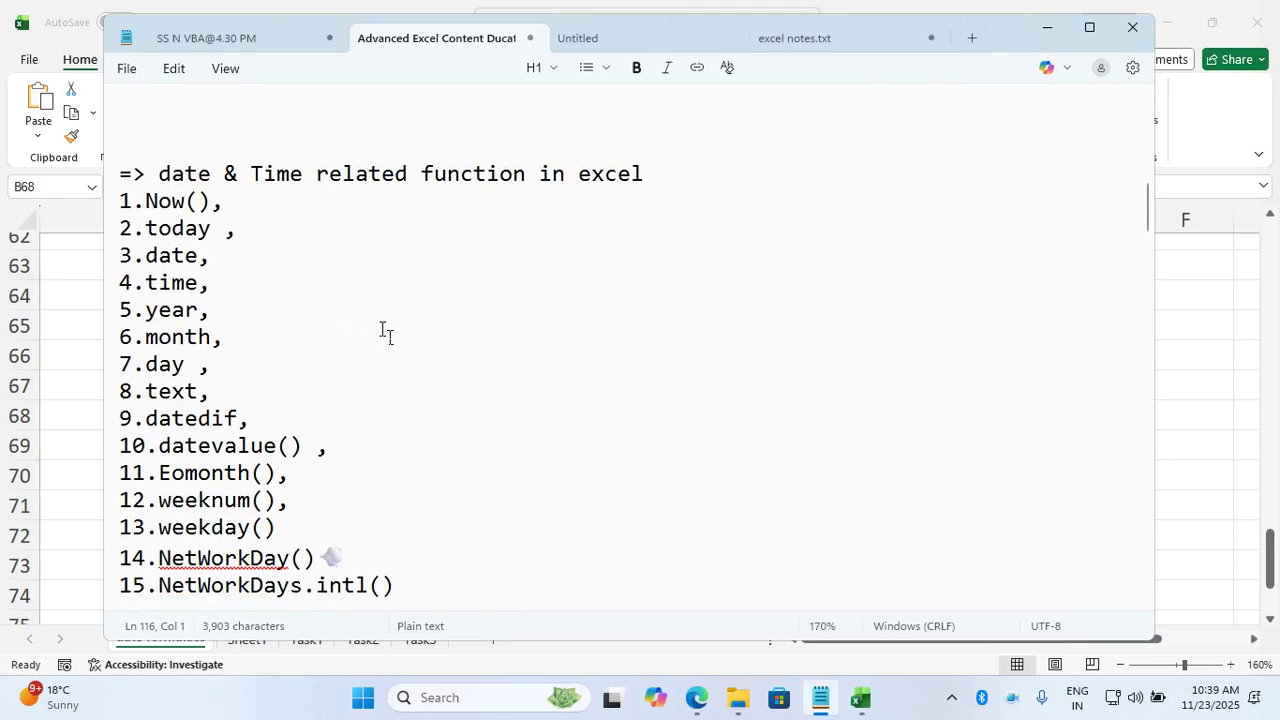
pyautogui.moveTo(420, 586); pyautogui.dragTo(96, 196)
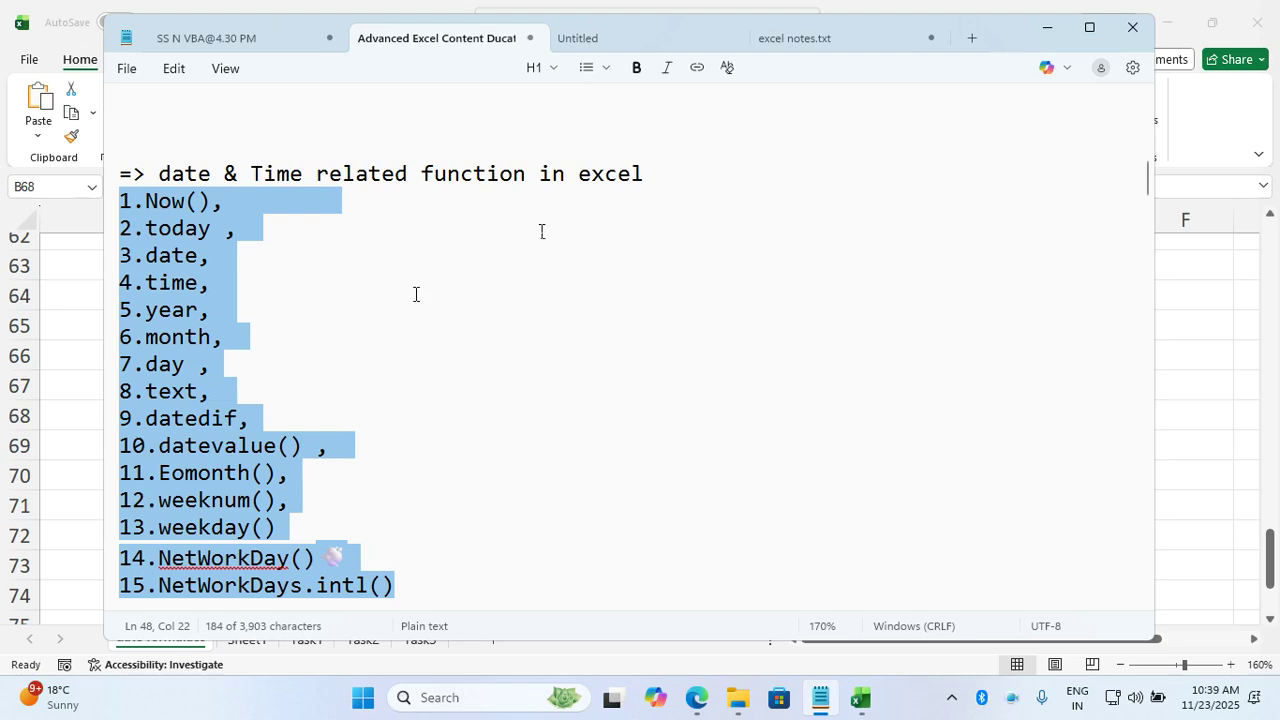
# Switch back to Excel and inspect the WEEKNUM formula in B62 of the date formulas sheet
pyautogui.click(1050, 28)
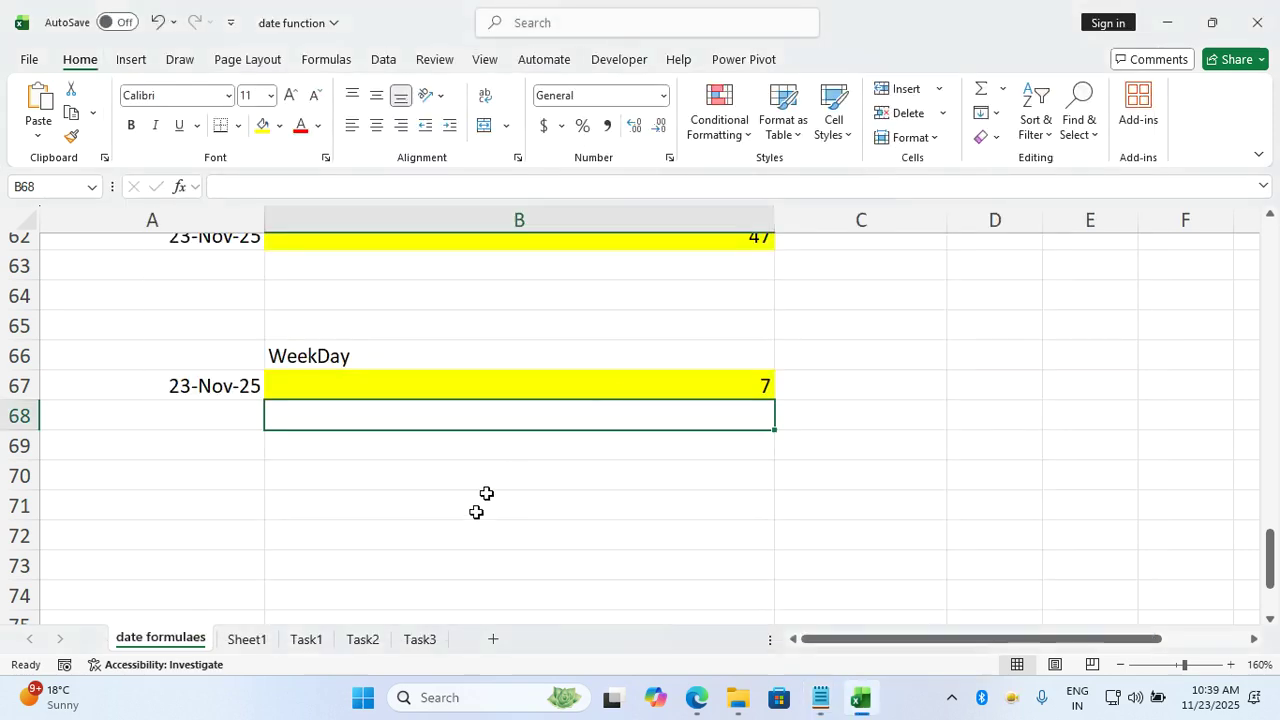
pyautogui.click(343, 517)
pyautogui.scroll(1, 343, 517)
pyautogui.scroll(2, 345, 508)
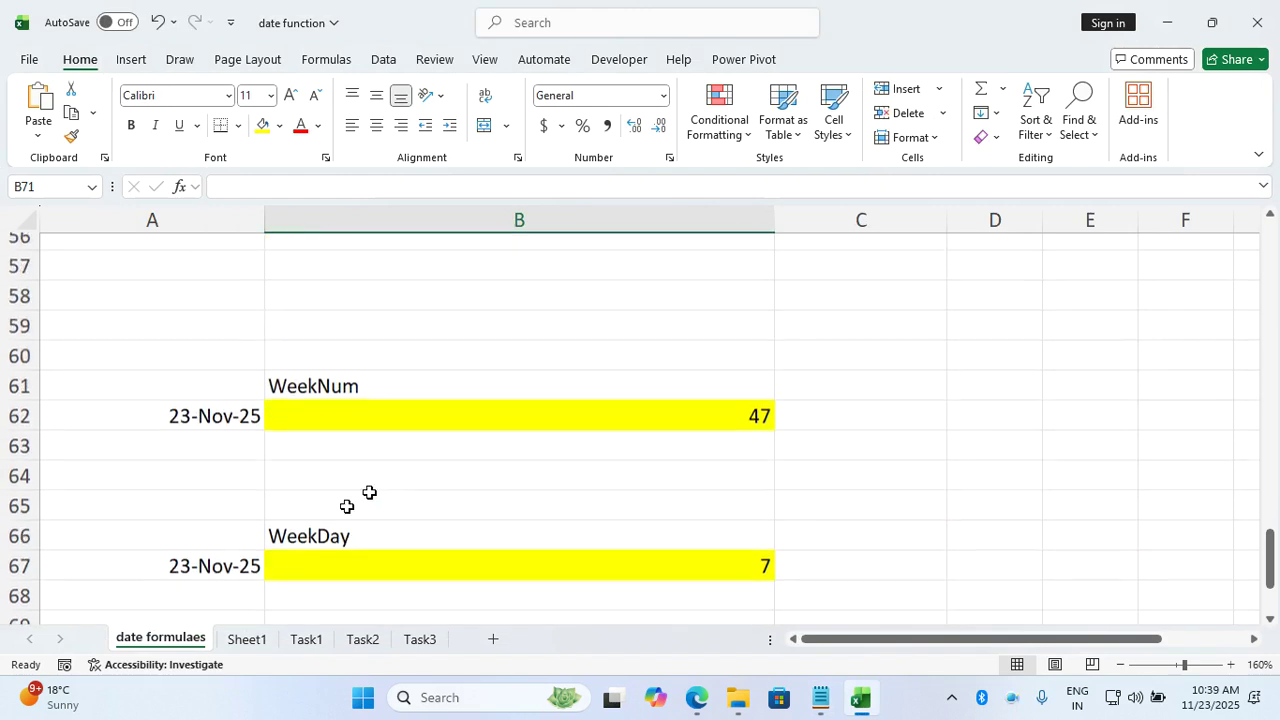
pyautogui.click(464, 437)
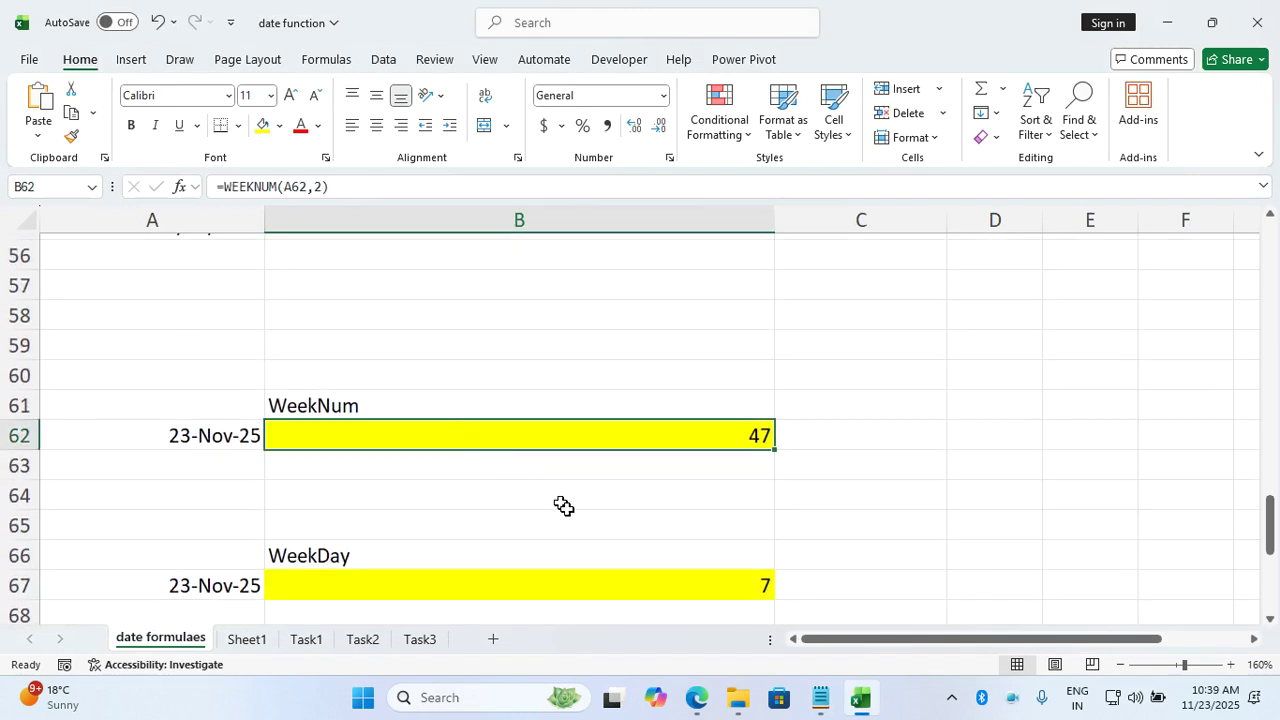
# Change B62 to =52-WEEKNUM(A62,2) to calculate the weeks left in the year, and clear the cell's formatting
pyautogui.doubleClick(651, 434)
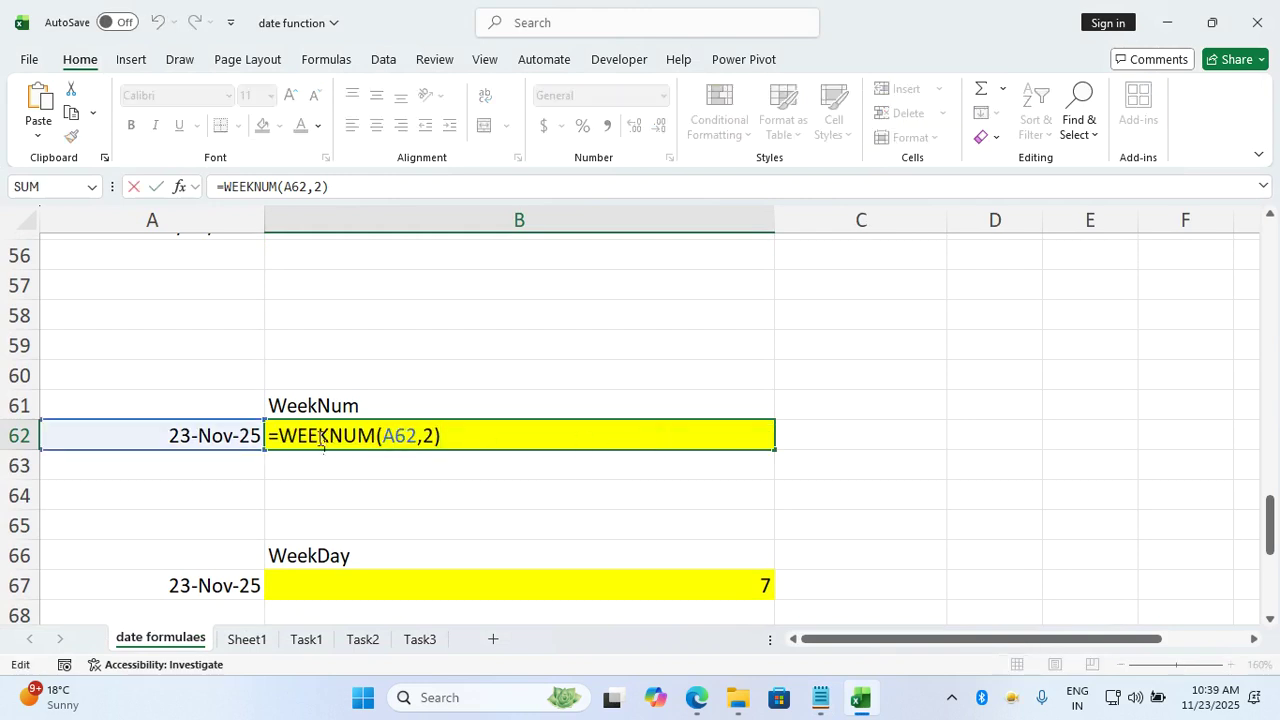
pyautogui.click(281, 435)
pyautogui.write('52-')
pyautogui.press('Return')
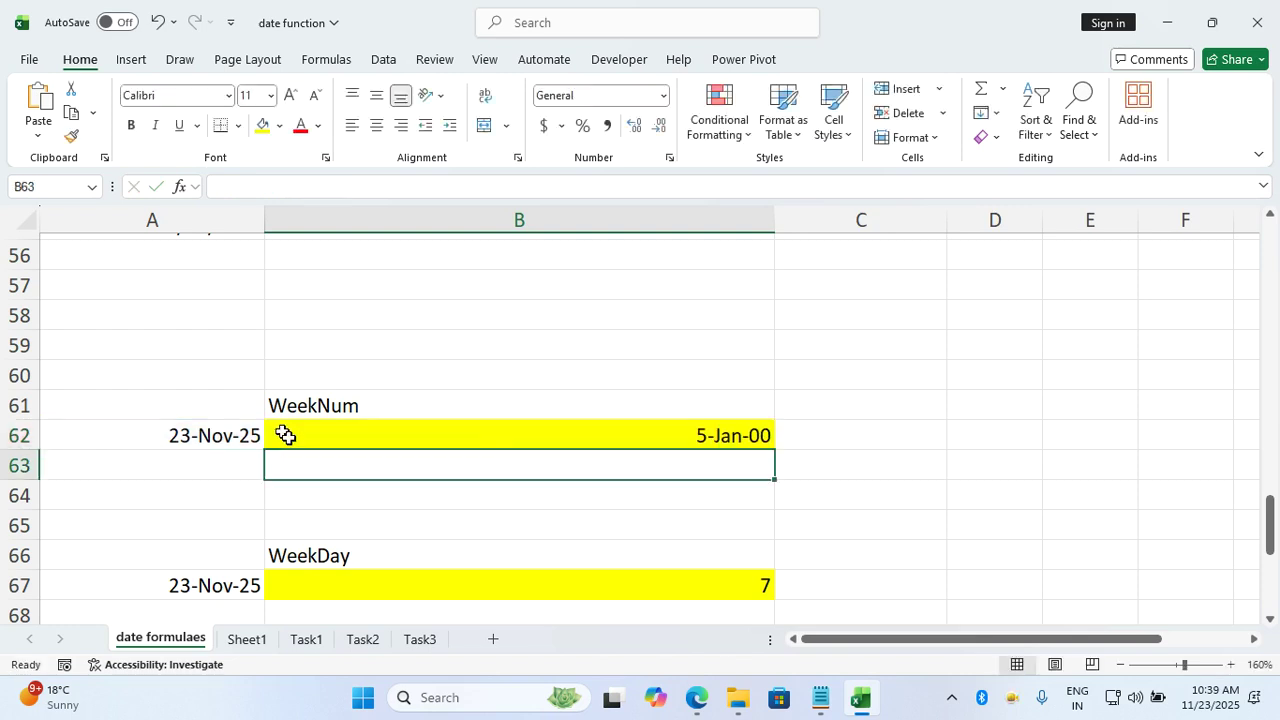
pyautogui.click(694, 437)
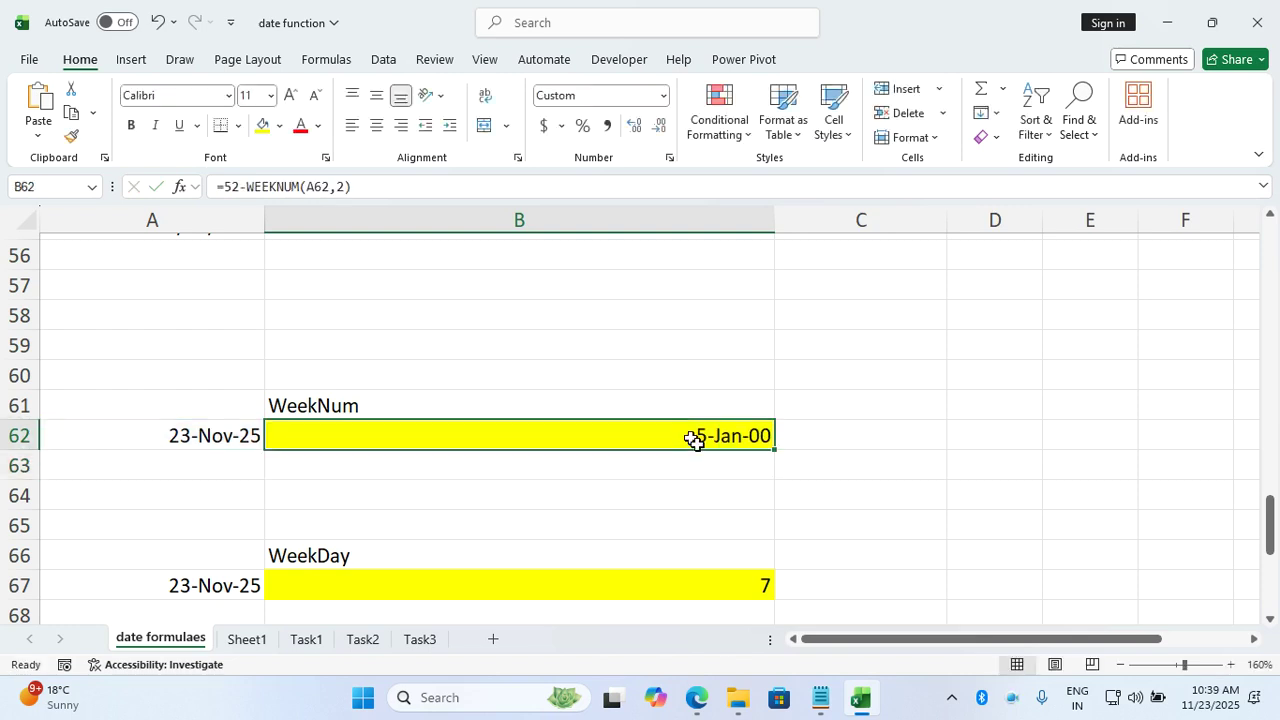
pyautogui.hotkey('alt', 'h')
pyautogui.press('e')
pyautogui.press('f')
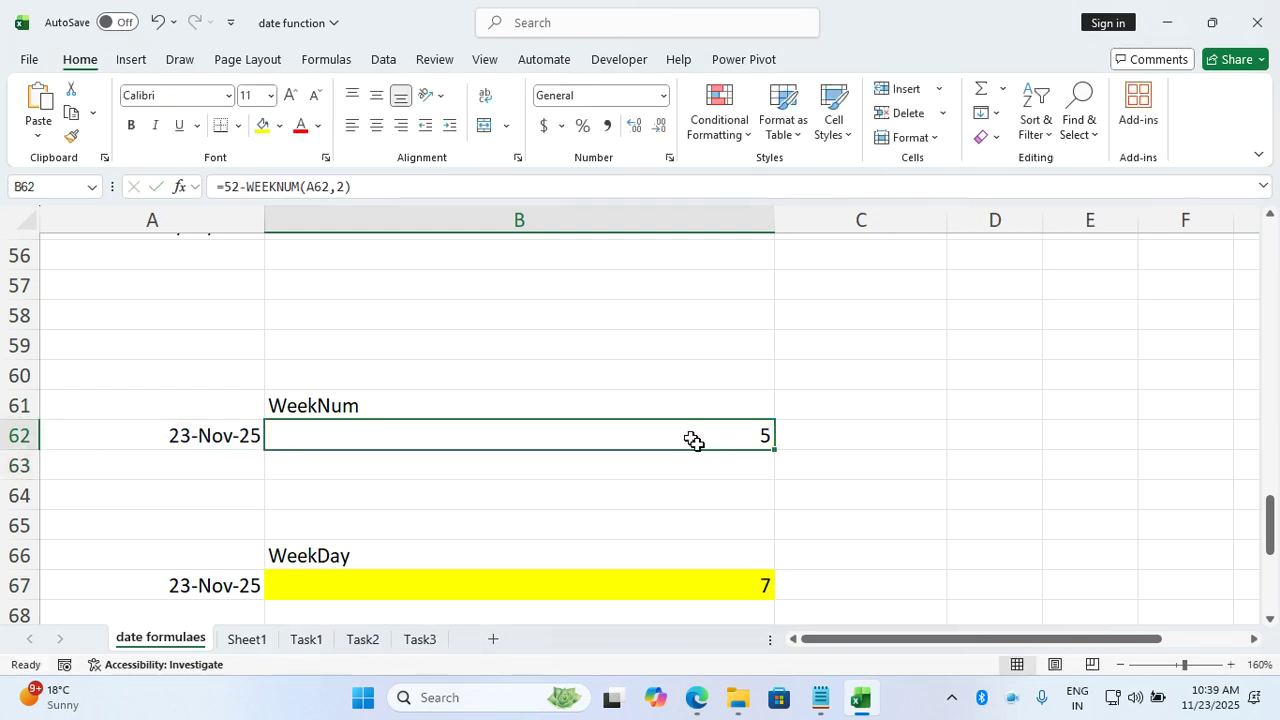
pyautogui.click(931, 497)
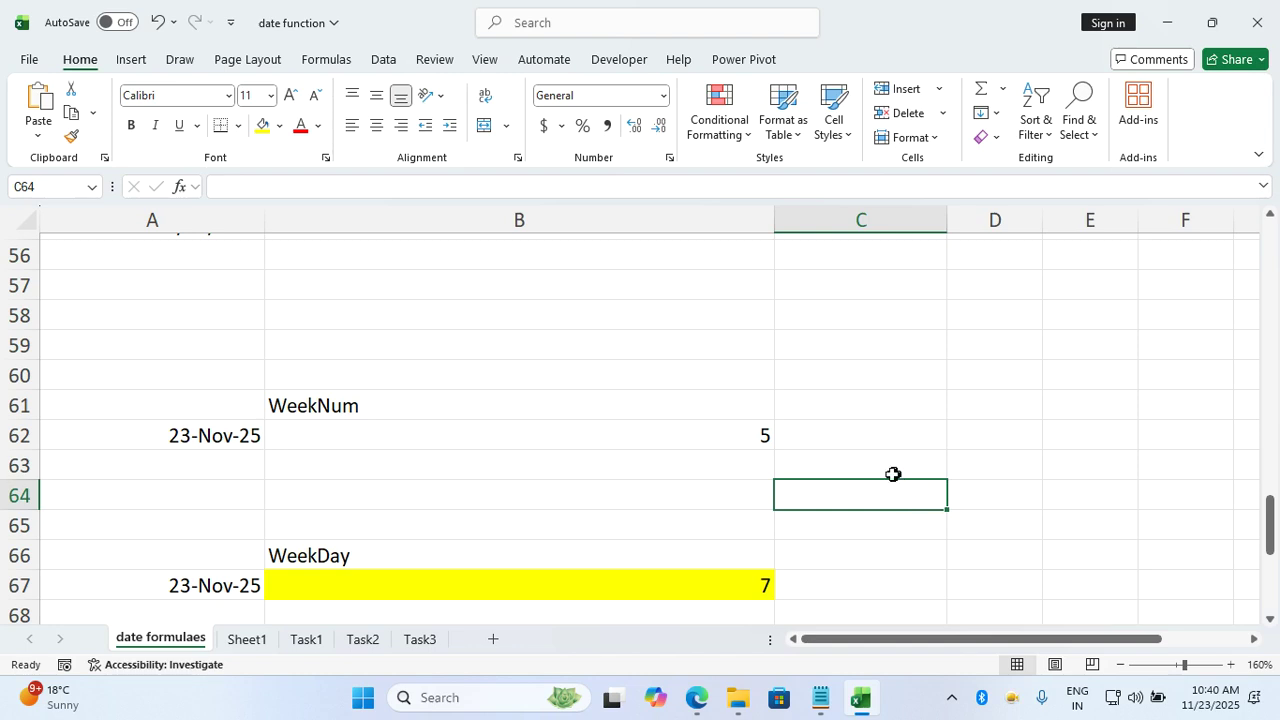
# Undo the cleared formatting and the formula change in B62
pyautogui.click(757, 434)
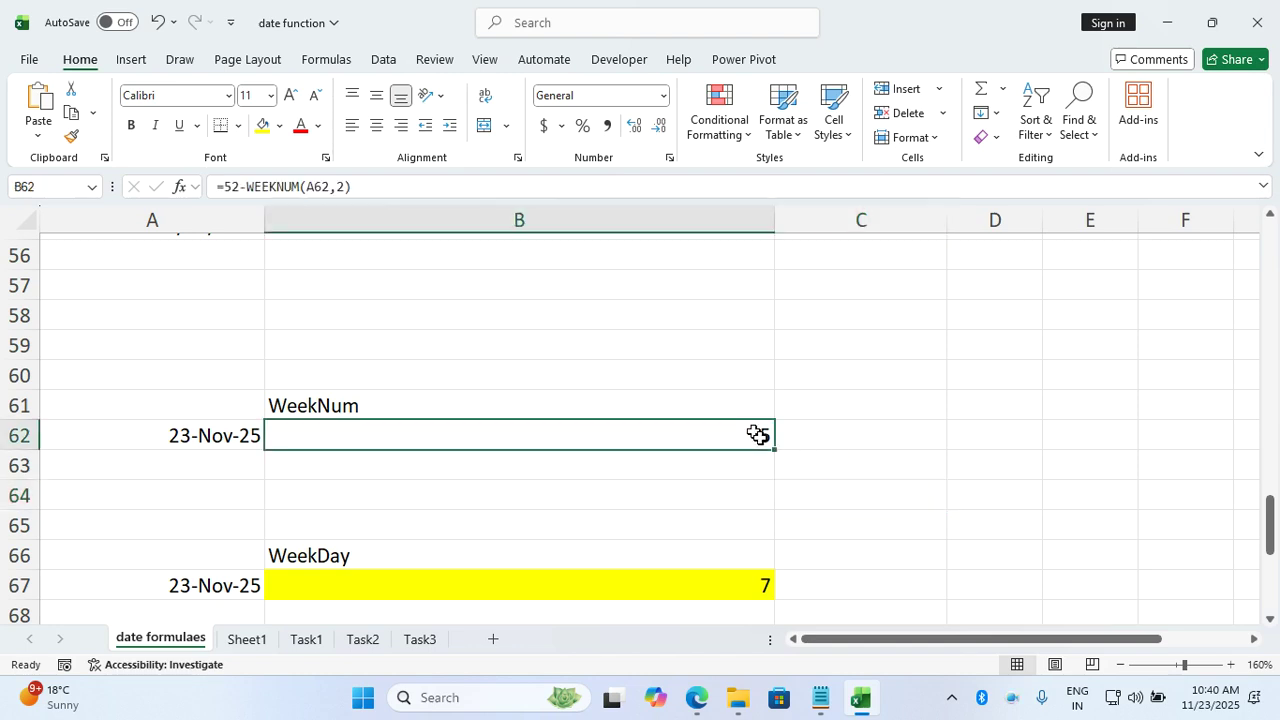
pyautogui.hotkey('ctrl', 'z')
pyautogui.hotkey('ctrl', 'z')
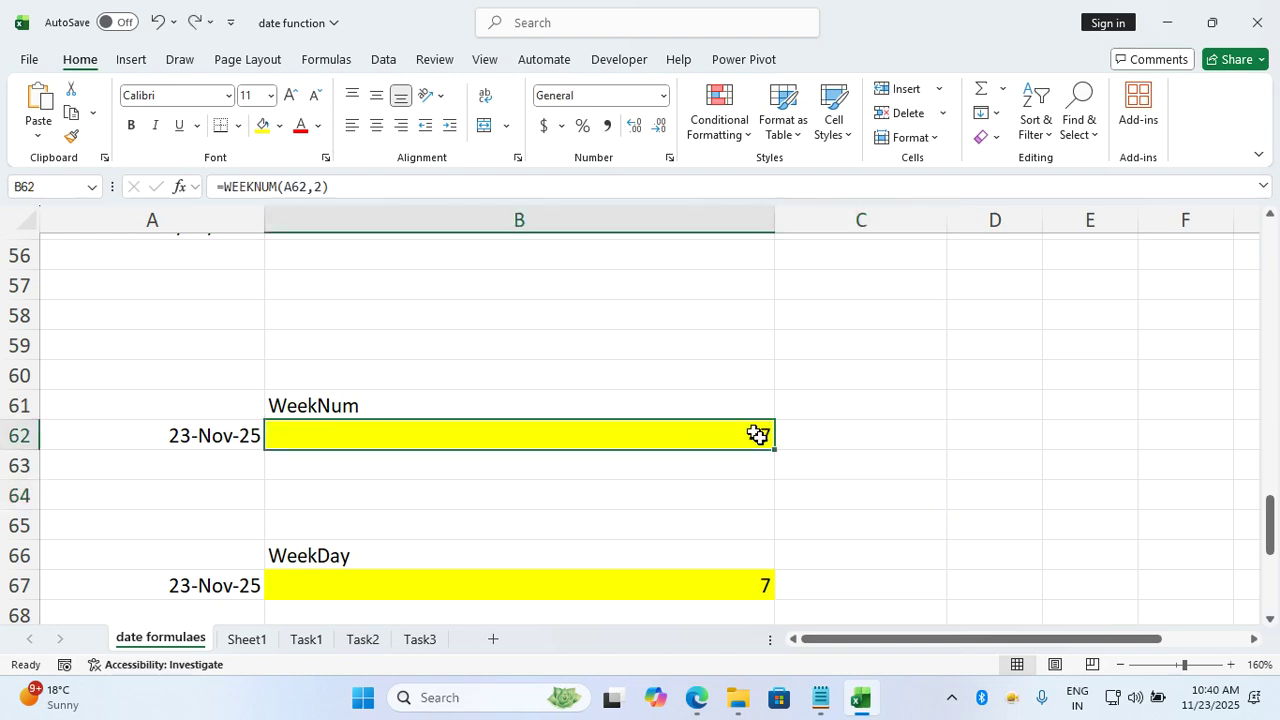
pyautogui.click(915, 429)
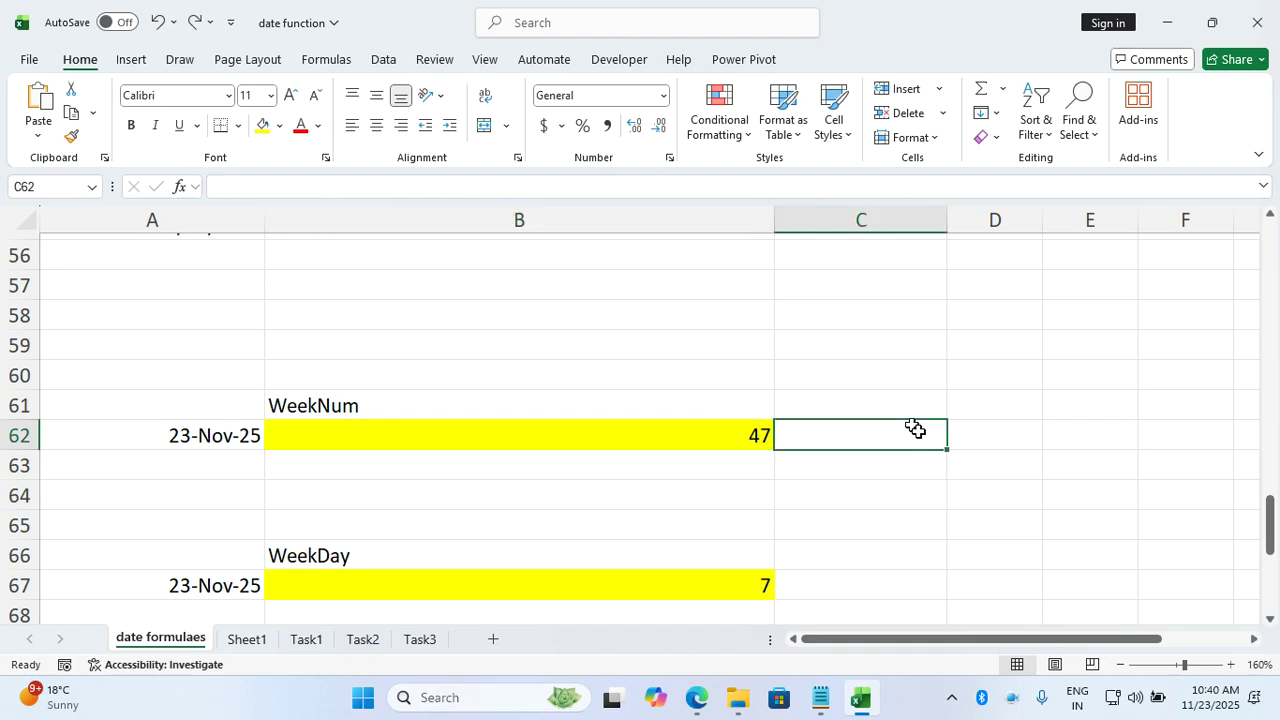
pyautogui.click(720, 533)
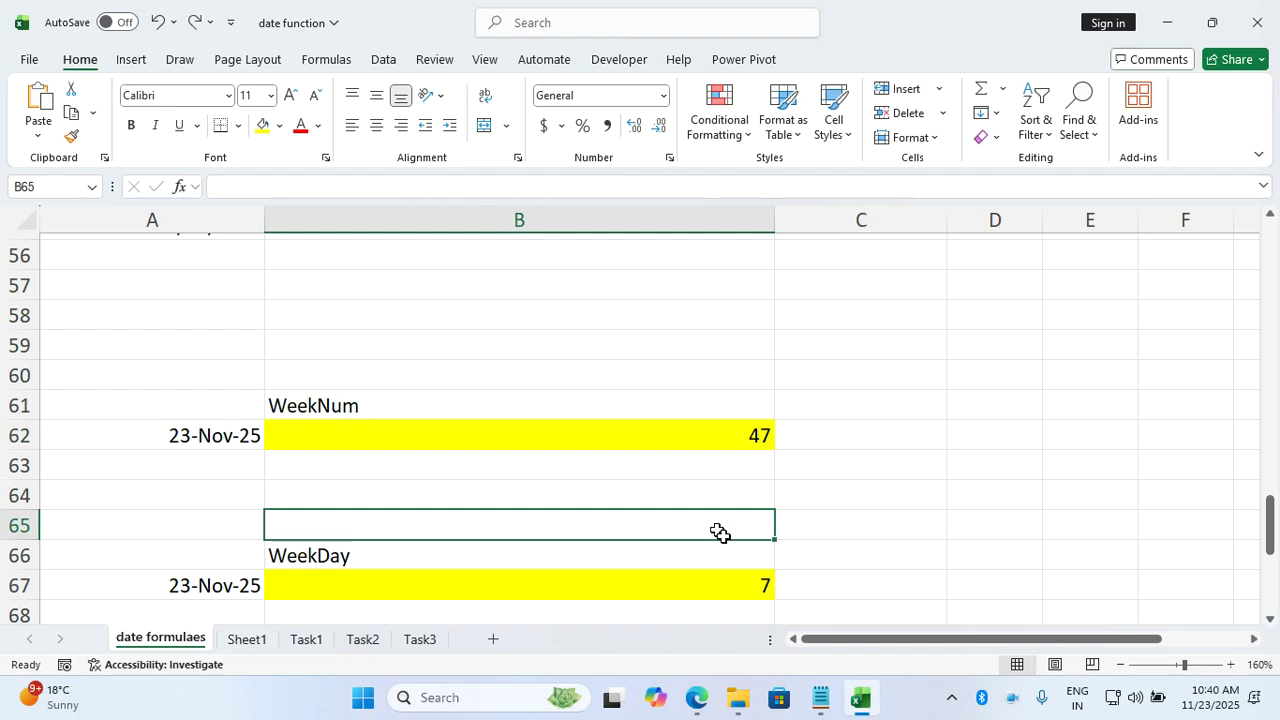
# Review the practice exercises on the Task1, Task2 and Task3 sheets
pyautogui.click(306, 643)
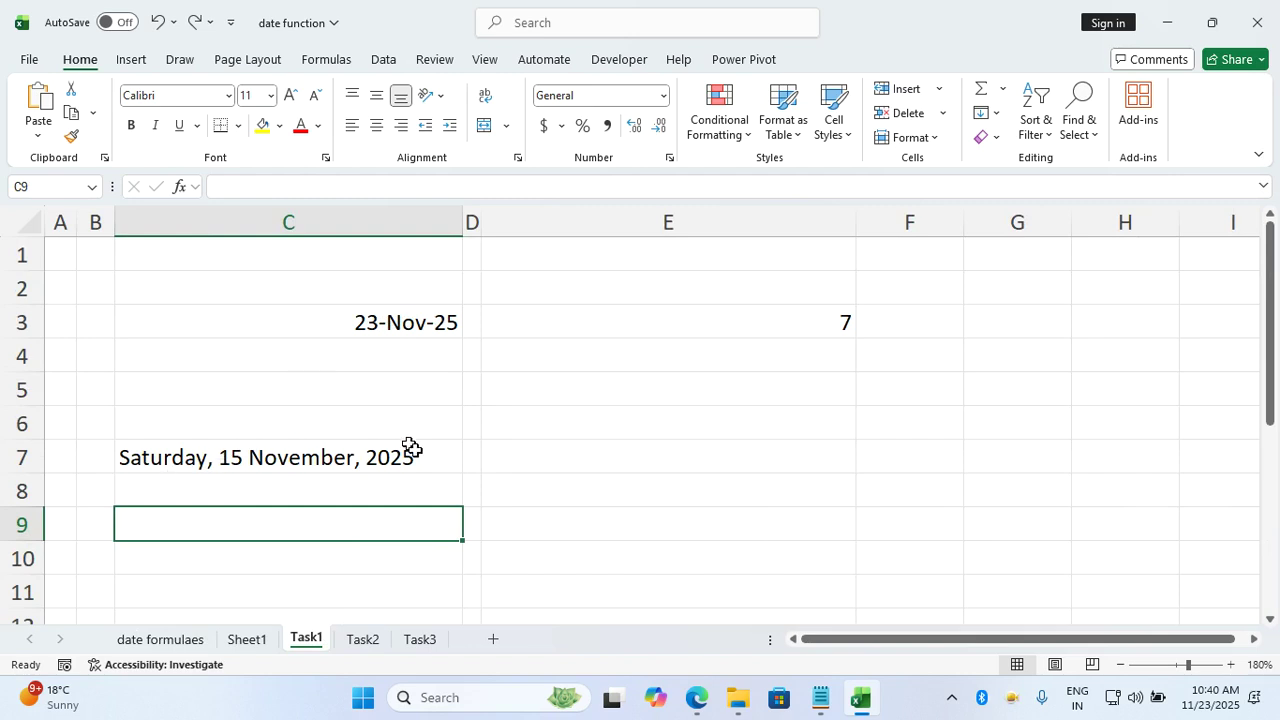
pyautogui.moveTo(415, 442); pyautogui.dragTo(385, 528)
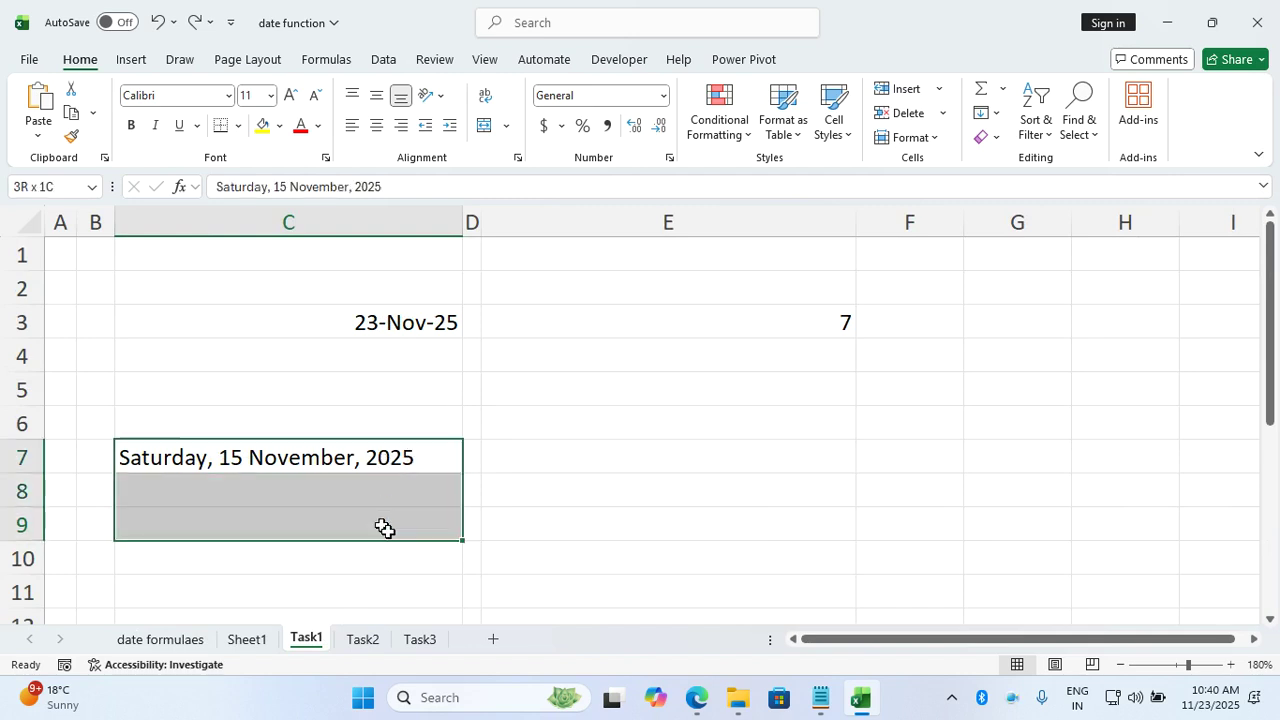
pyautogui.click(385, 528)
pyautogui.click(358, 640)
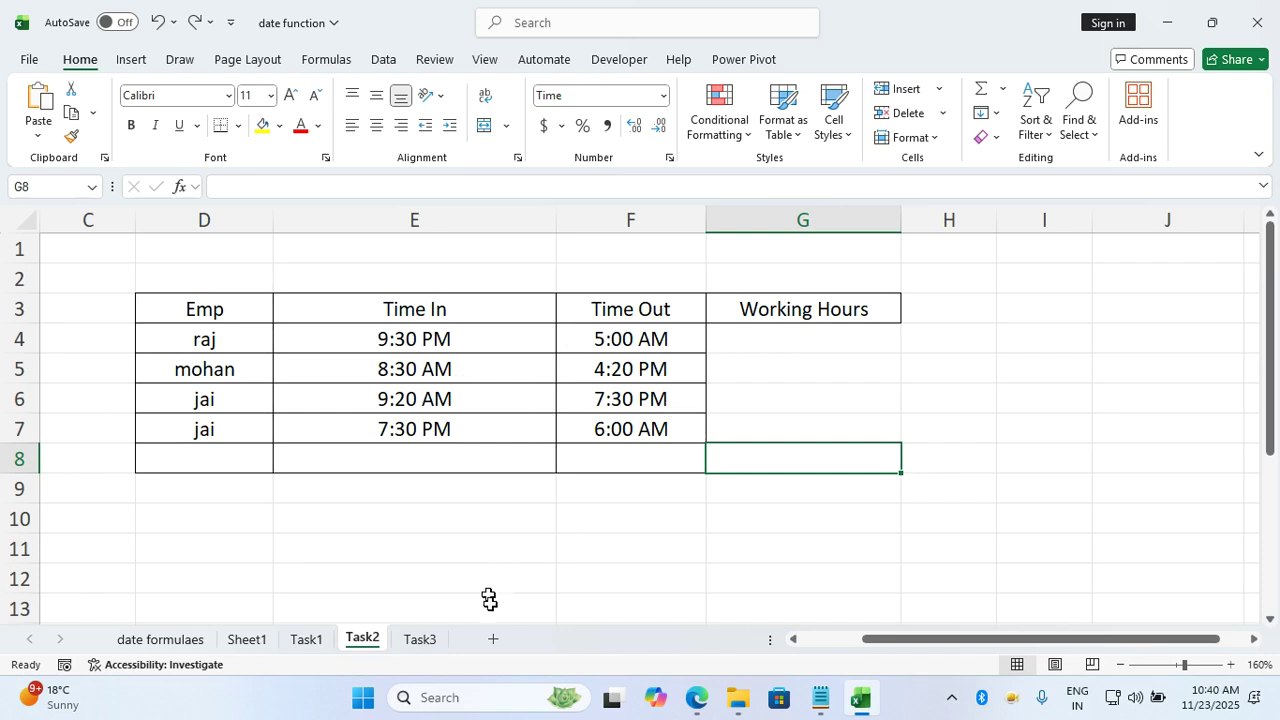
pyautogui.click(419, 639)
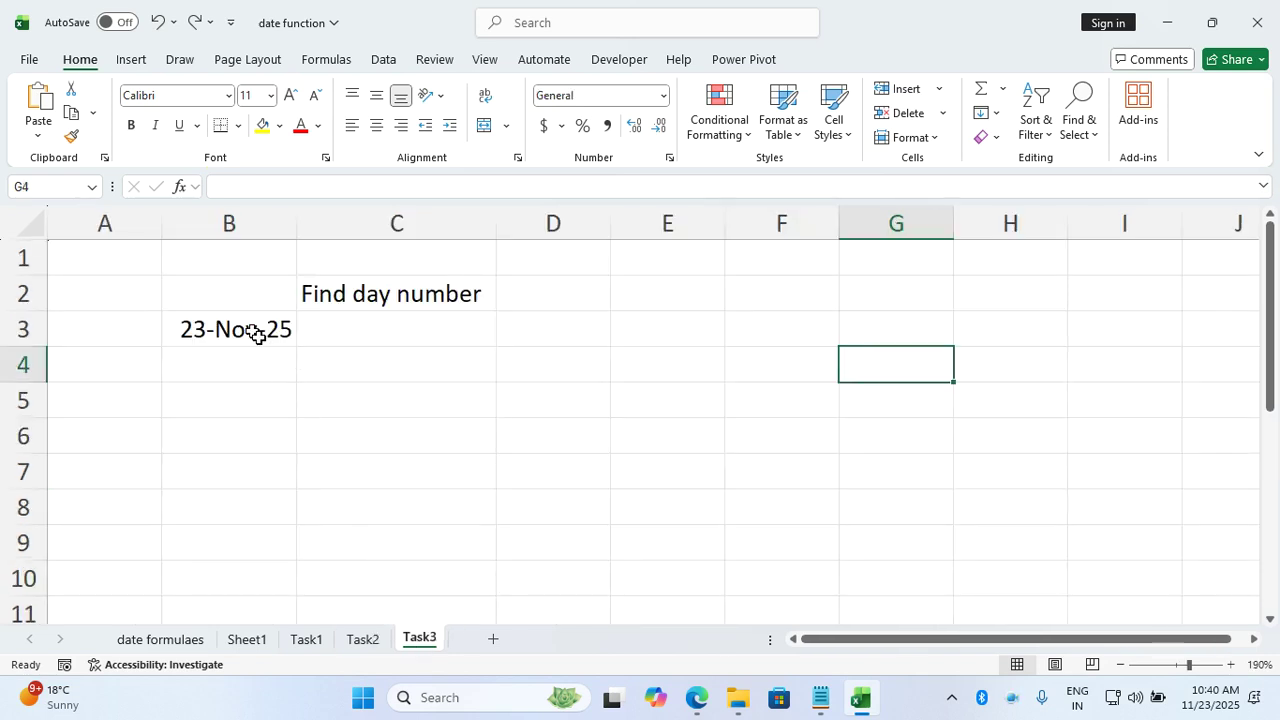
pyautogui.click(394, 321)
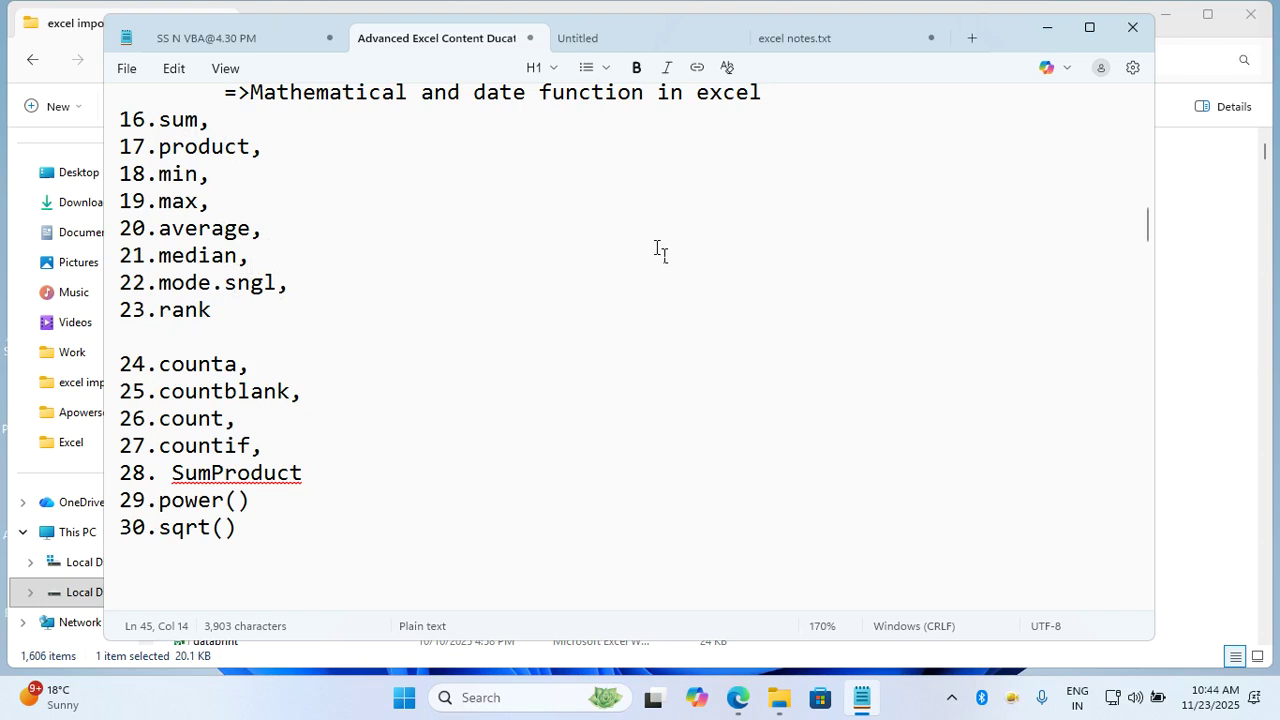
# Switch to the maths sheet of the mathFormula workbook and clear the Total, Max, Min, Average and rank results in F3:J6
pyautogui.hotkey('alt', 'Tab')
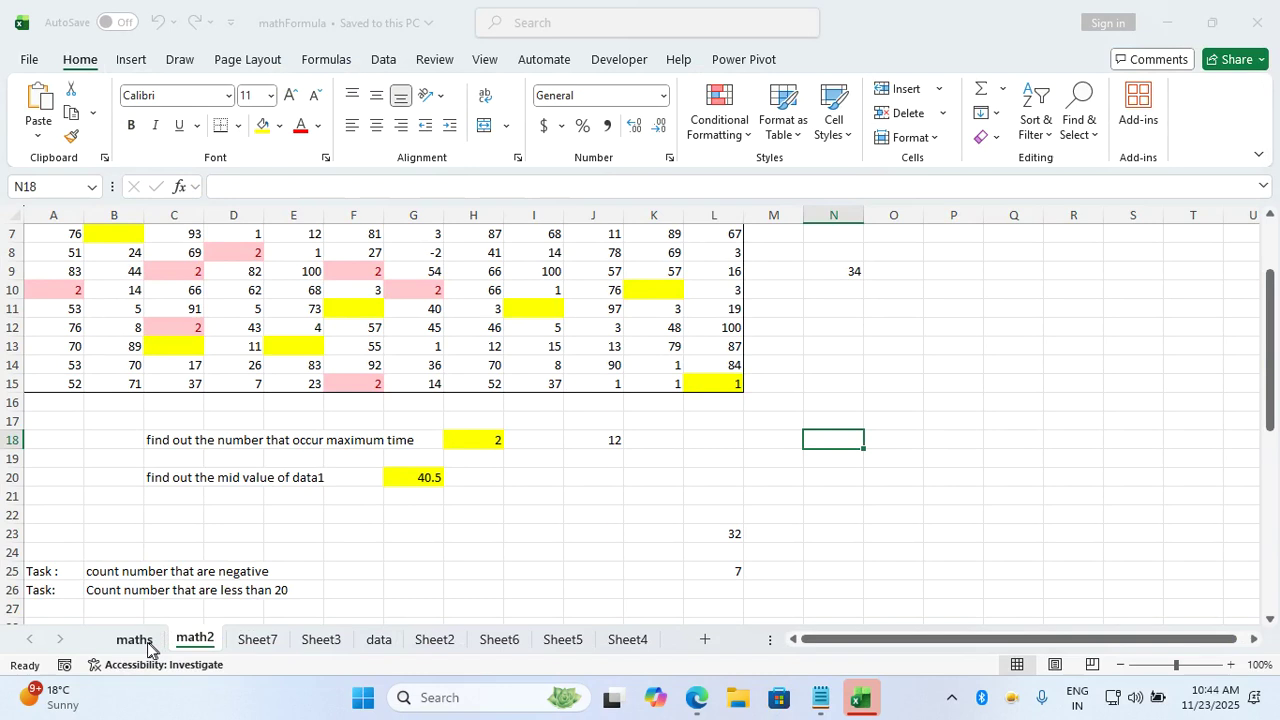
pyautogui.click(146, 643)
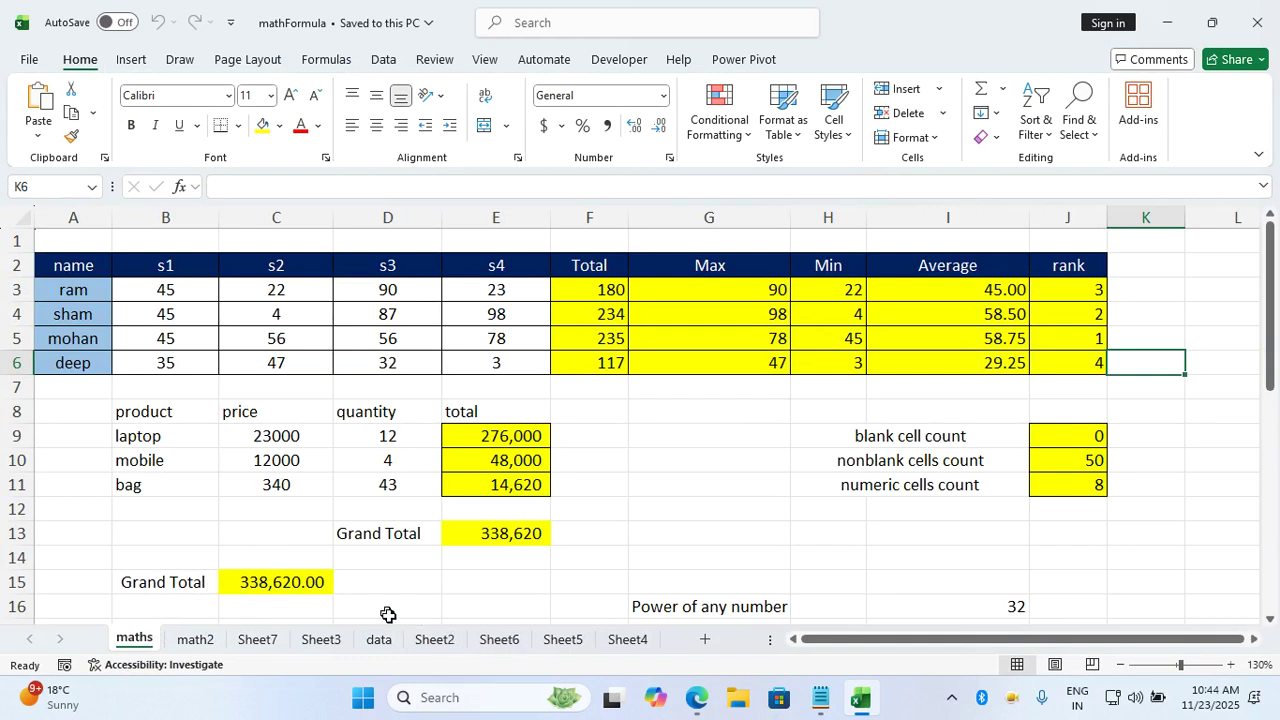
pyautogui.click(610, 294)
pyautogui.moveTo(690, 303); pyautogui.dragTo(1063, 360)
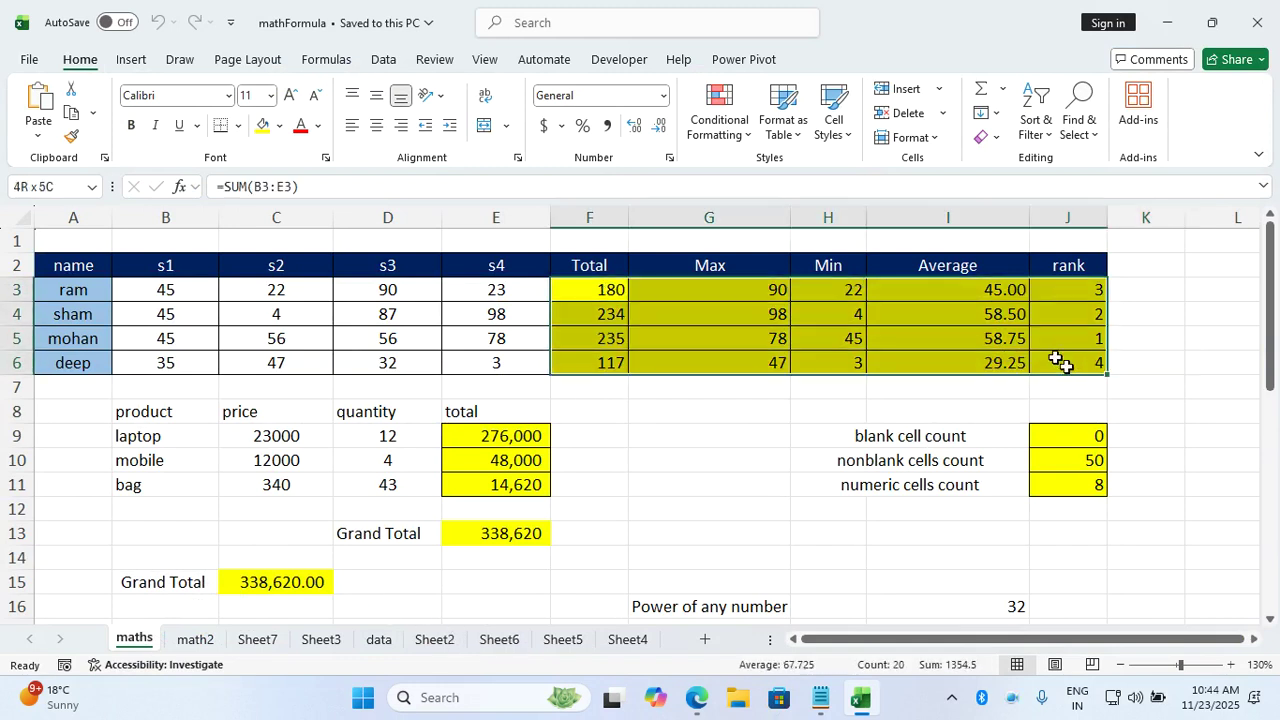
pyautogui.press('Delete')
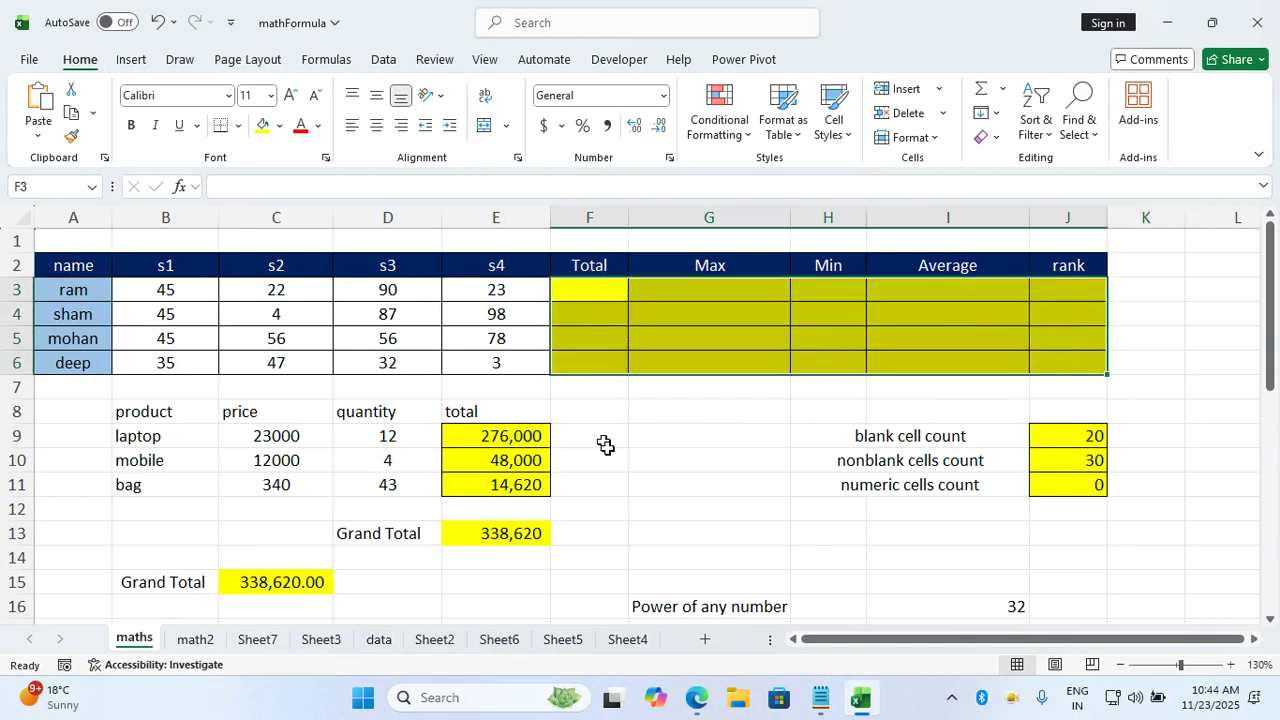
# Clear the product totals and Grand Total in E9:E13, and the second Grand Total in C15
pyautogui.moveTo(529, 436); pyautogui.dragTo(529, 537)
pyautogui.press('Delete')
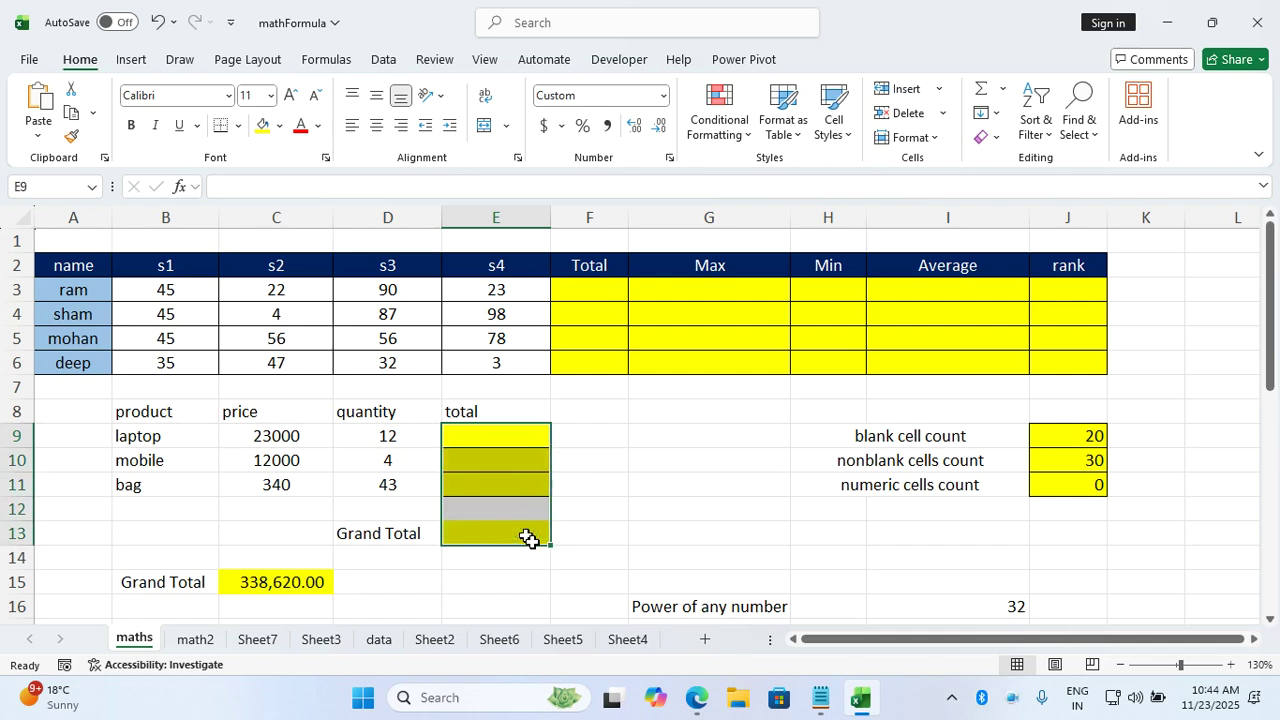
pyautogui.moveTo(343, 586); pyautogui.dragTo(310, 585)
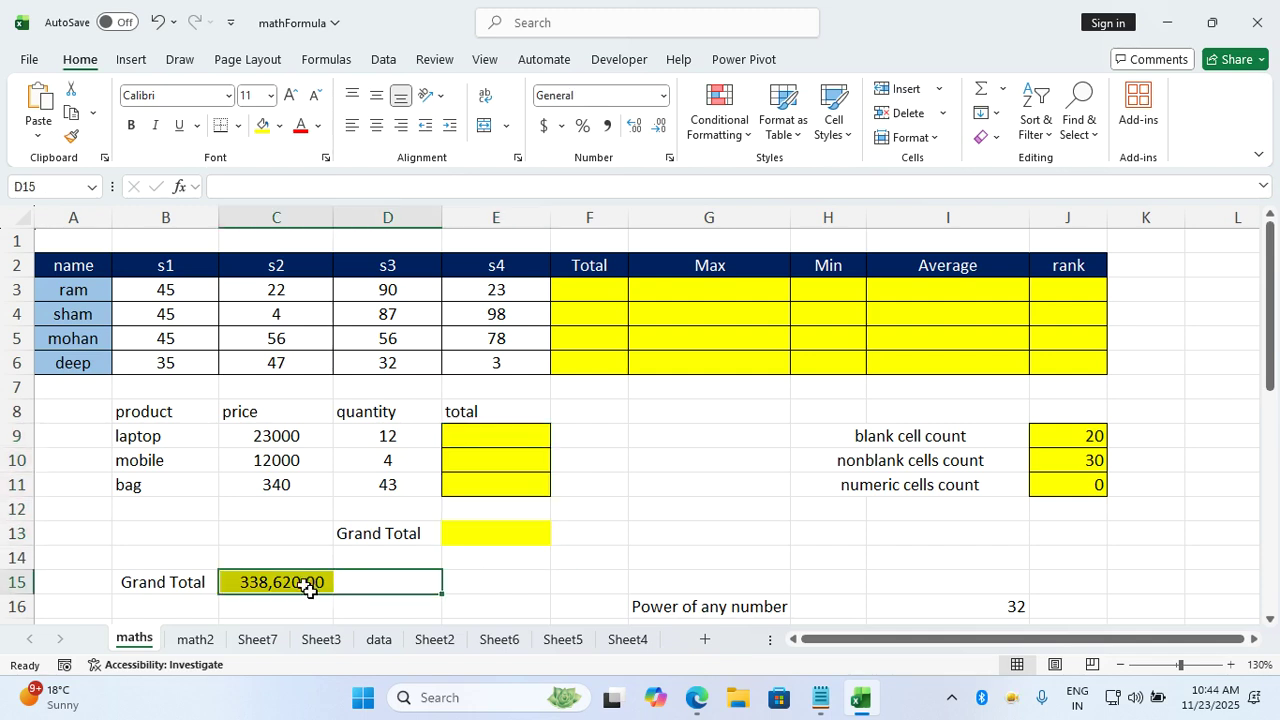
pyautogui.press('Delete')
# Clear the blank, nonblank and numeric cell counts in column J and the power result in I16
pyautogui.moveTo(1073, 412); pyautogui.dragTo(1077, 540)
pyautogui.press('Delete')
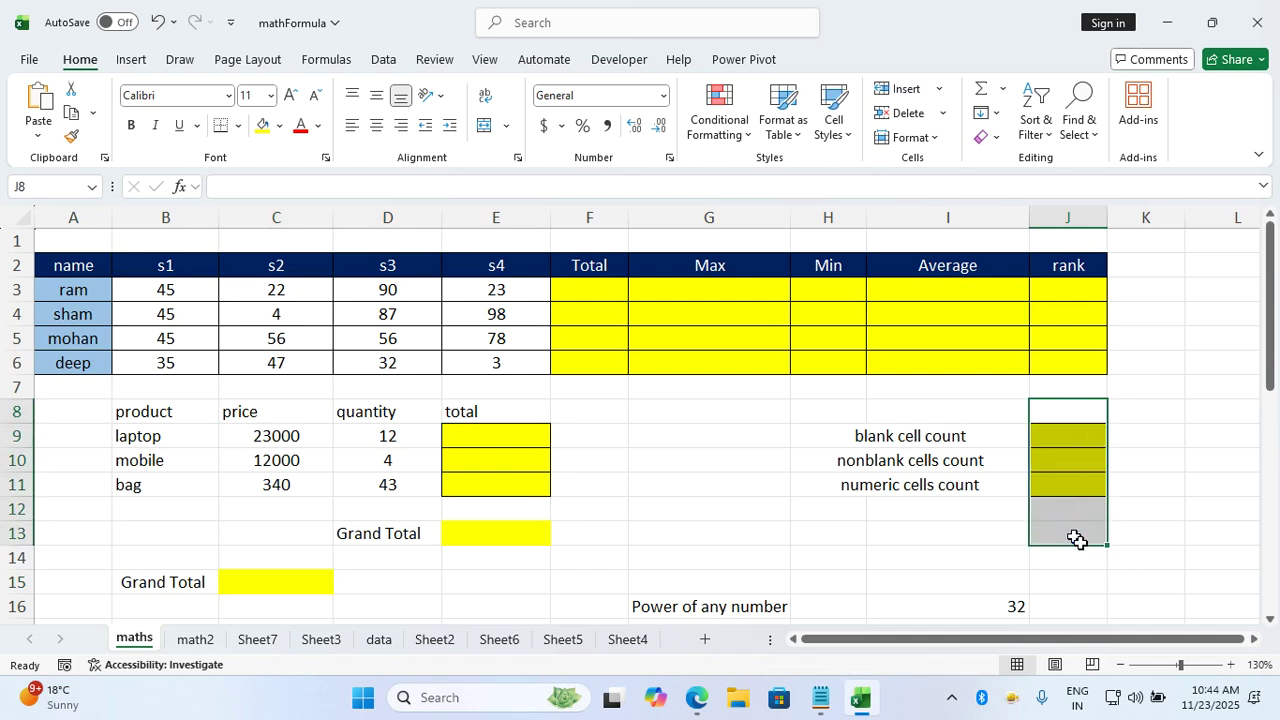
pyautogui.click(966, 608)
pyautogui.press('Delete')
pyautogui.click(683, 456)
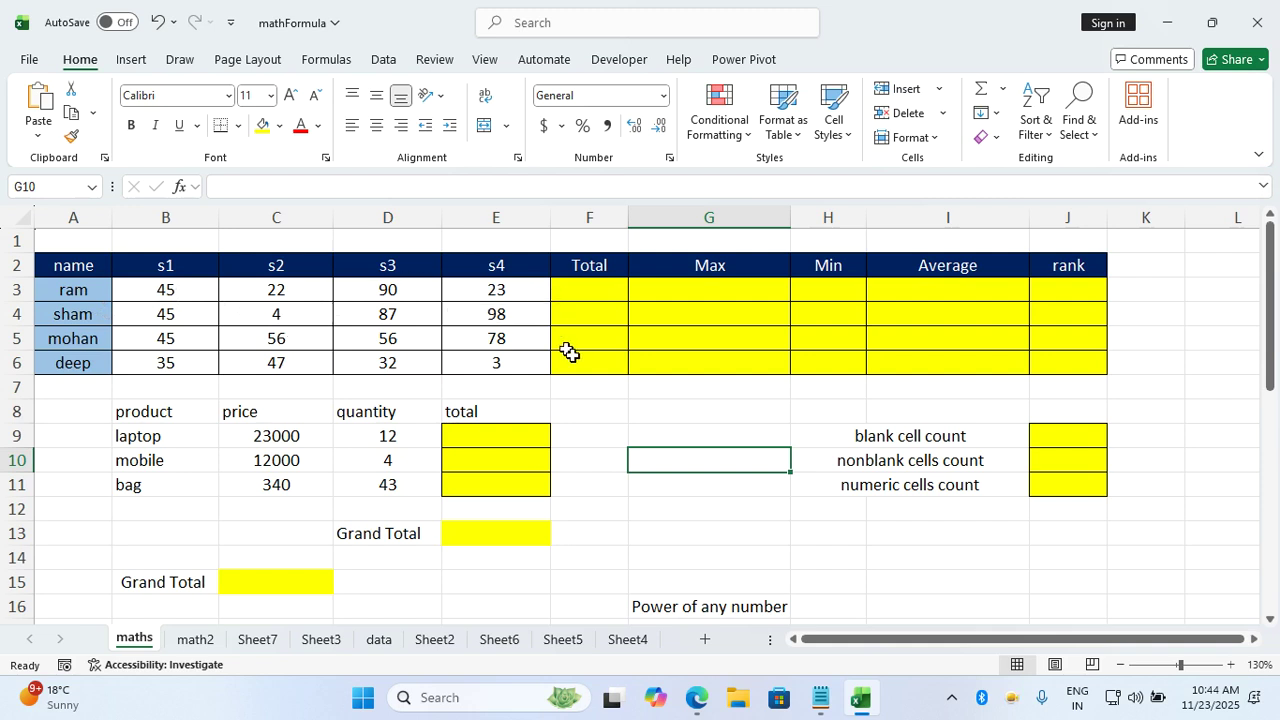
# Enter =SUM(B3:E3) in F3 to total the first student's s1 to s4 marks
pyautogui.click(585, 298)
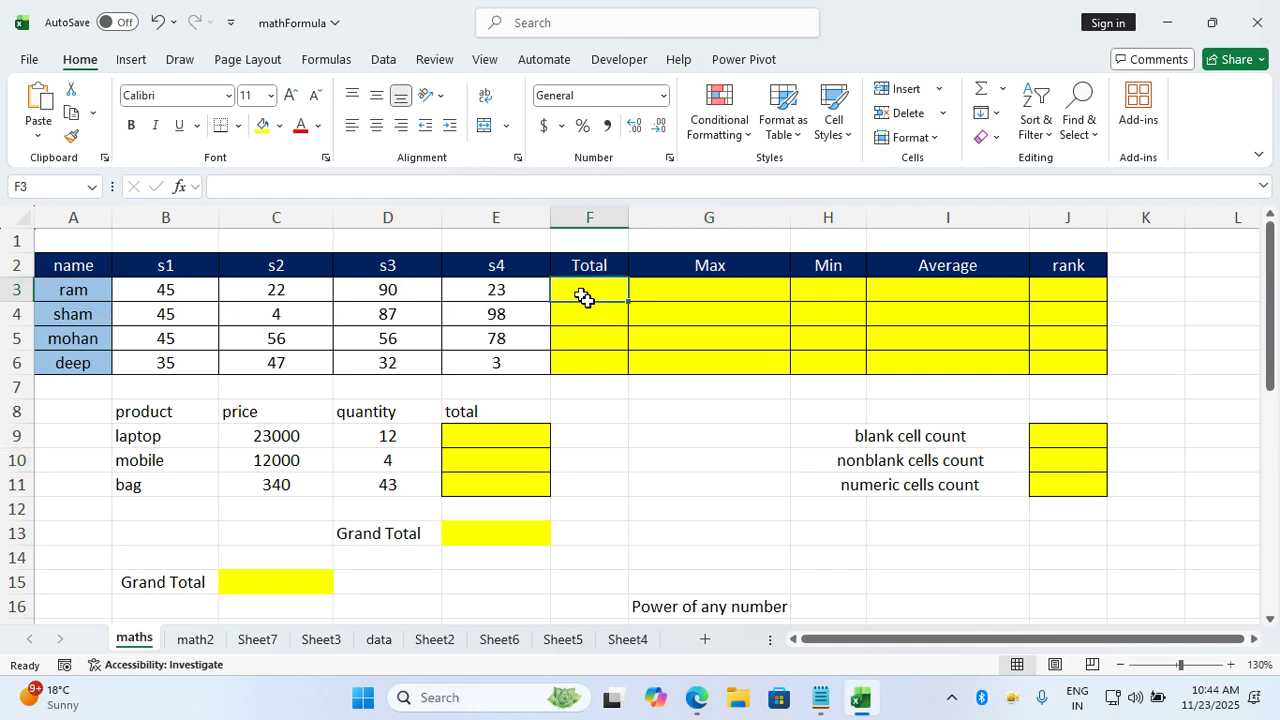
pyautogui.write('=sum(')
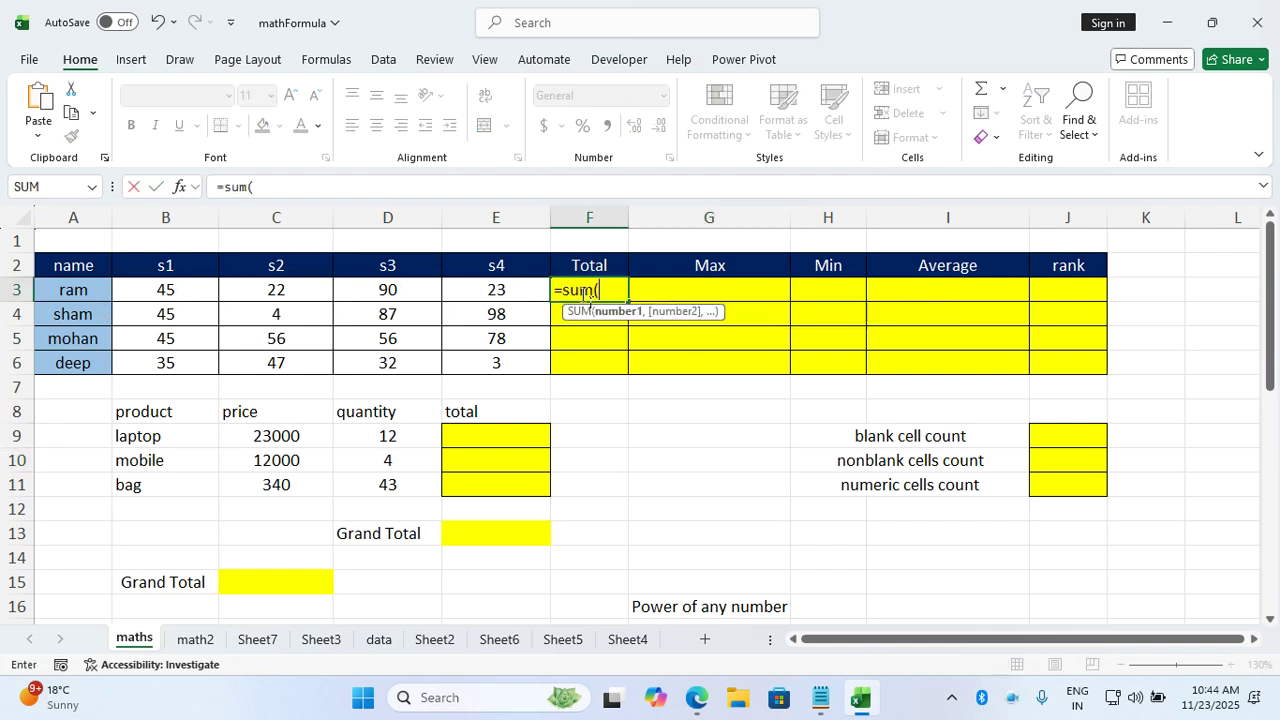
pyautogui.moveTo(190, 291); pyautogui.dragTo(480, 298)
pyautogui.write(')')
pyautogui.press('Return')
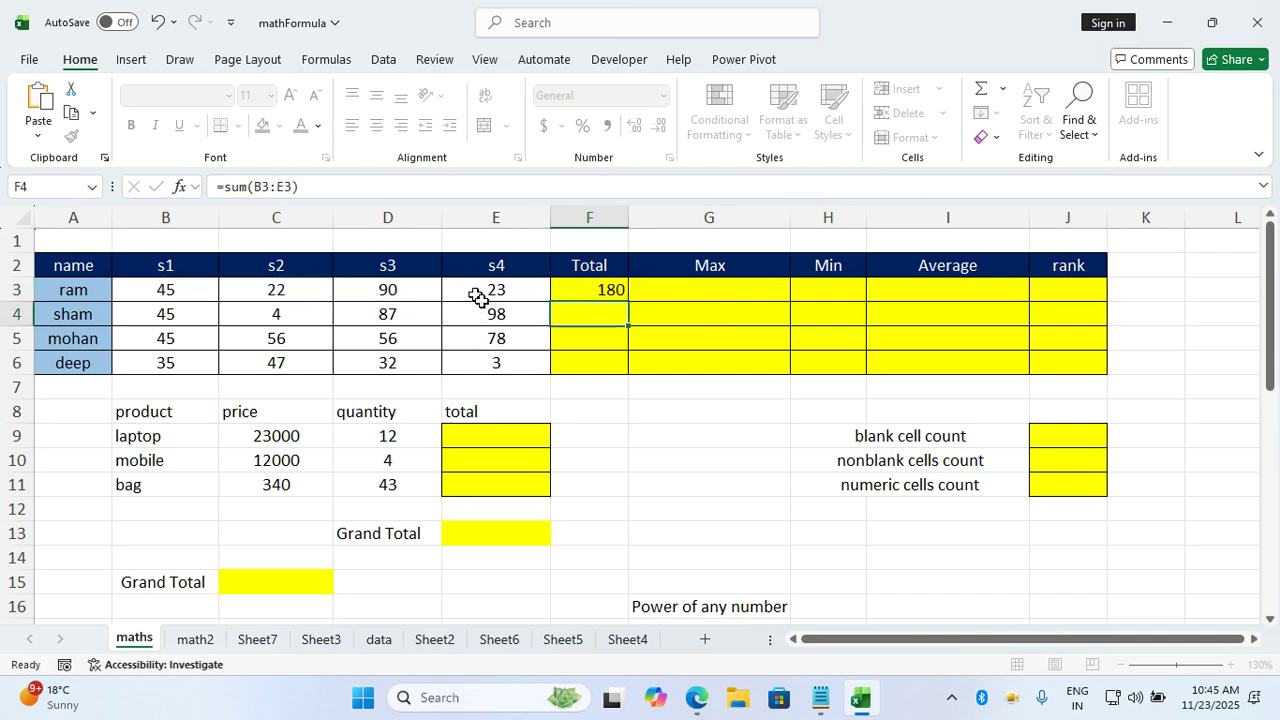
# Fill the Total formula from F3 down to F6, and clear the contents of the filled cells
pyautogui.click(606, 290)
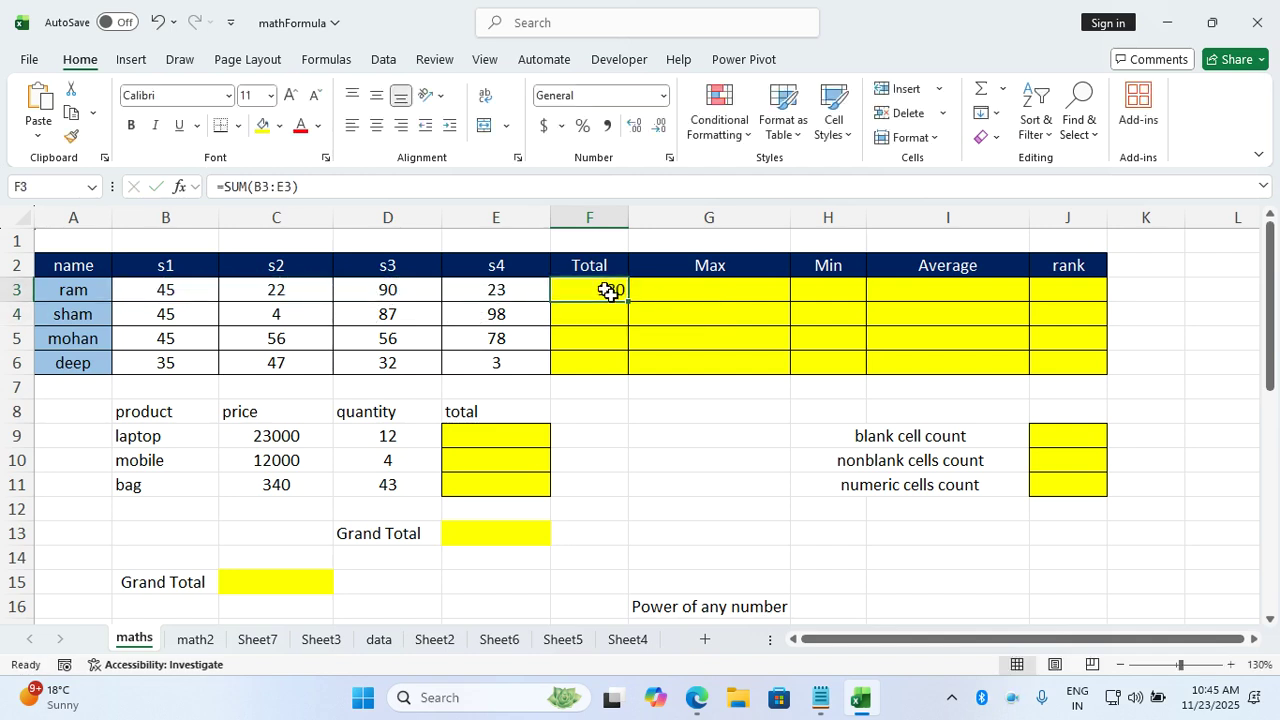
pyautogui.moveTo(627, 300); pyautogui.dragTo(631, 373)
pyautogui.press('Delete')
pyautogui.click(705, 320)
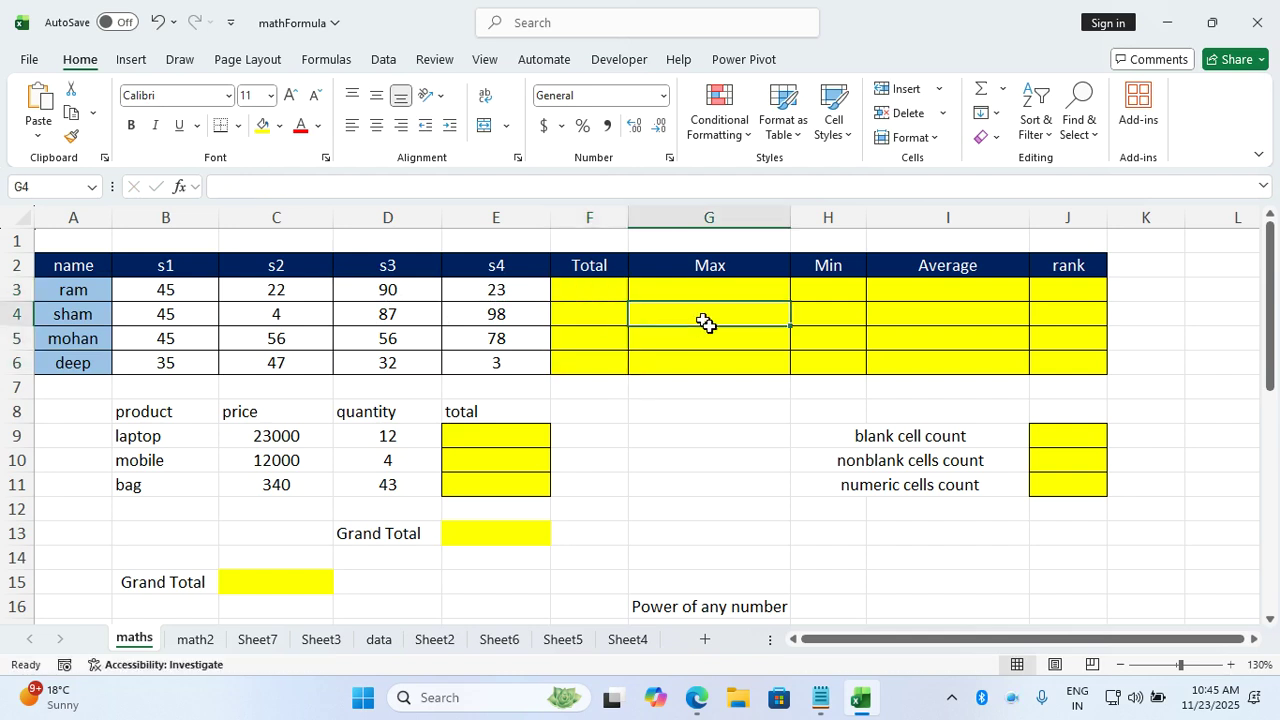
# Enter =SUM(B3:E3) into all Total cells F3:F6 at once, with the reference adjusting for each student's row
pyautogui.moveTo(612, 289); pyautogui.dragTo(611, 364)
pyautogui.write('=')
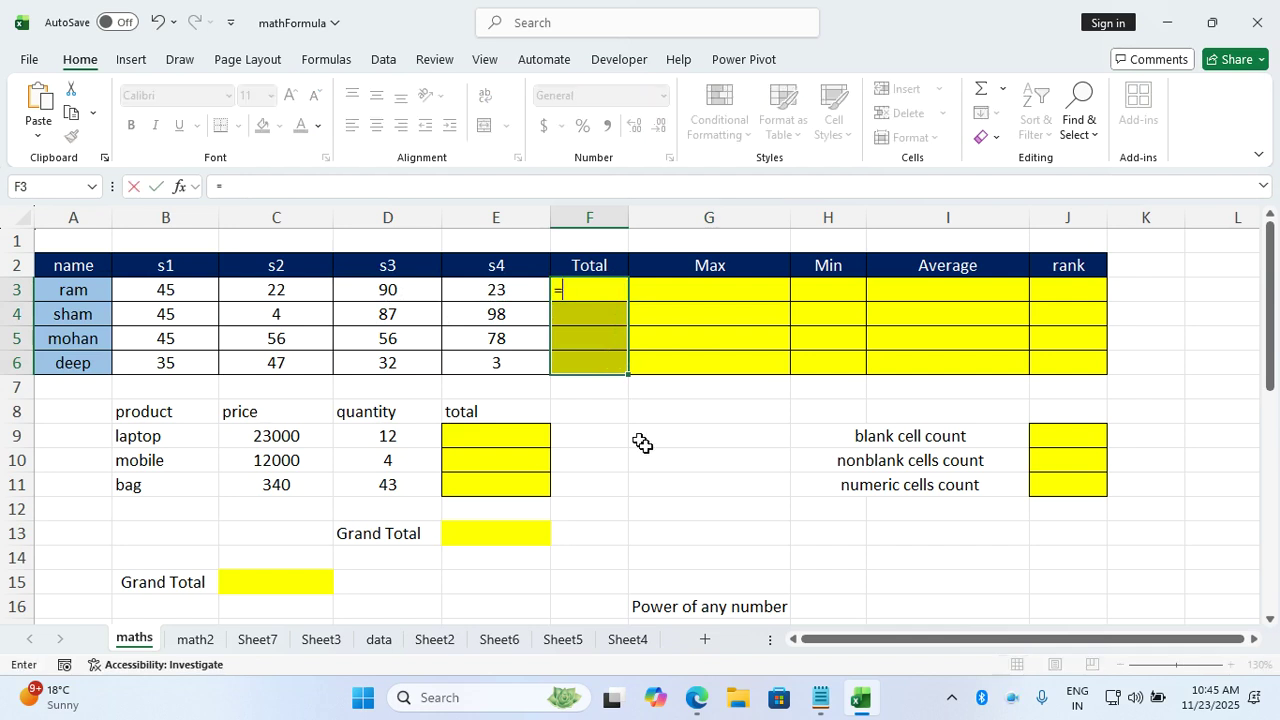
pyautogui.write('sum(')
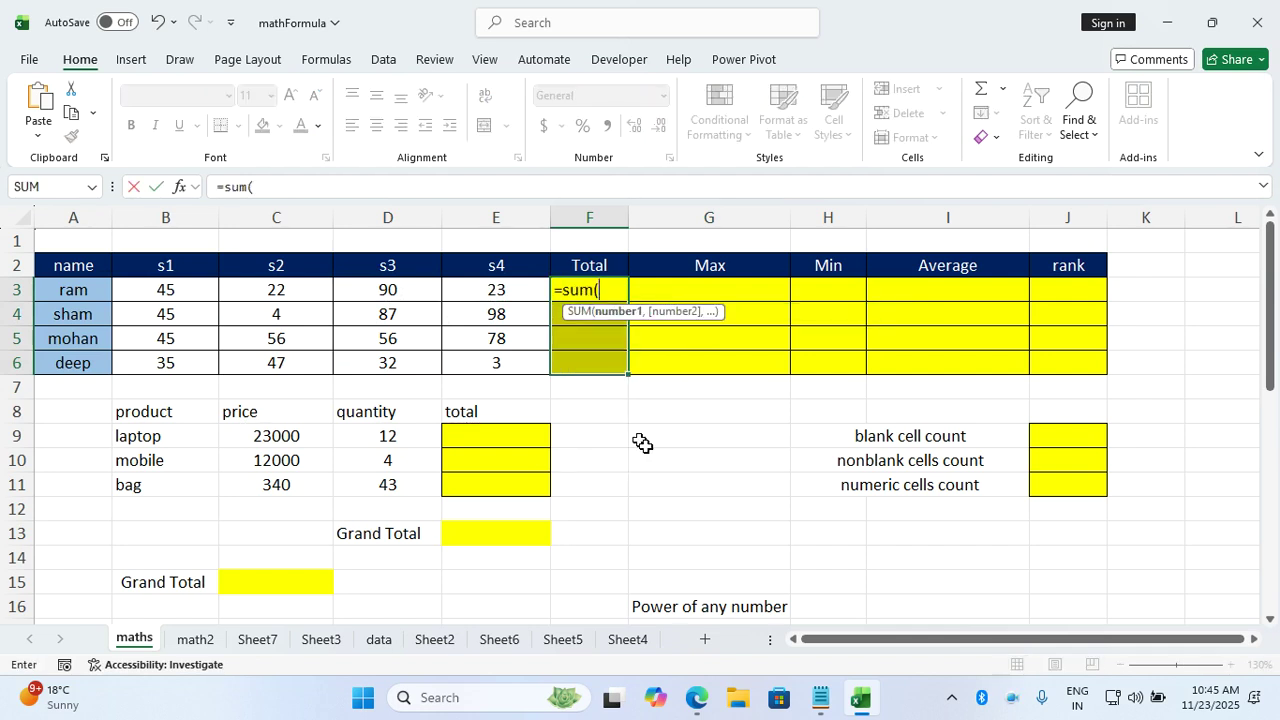
pyautogui.click(209, 286)
pyautogui.moveTo(249, 294); pyautogui.dragTo(457, 296)
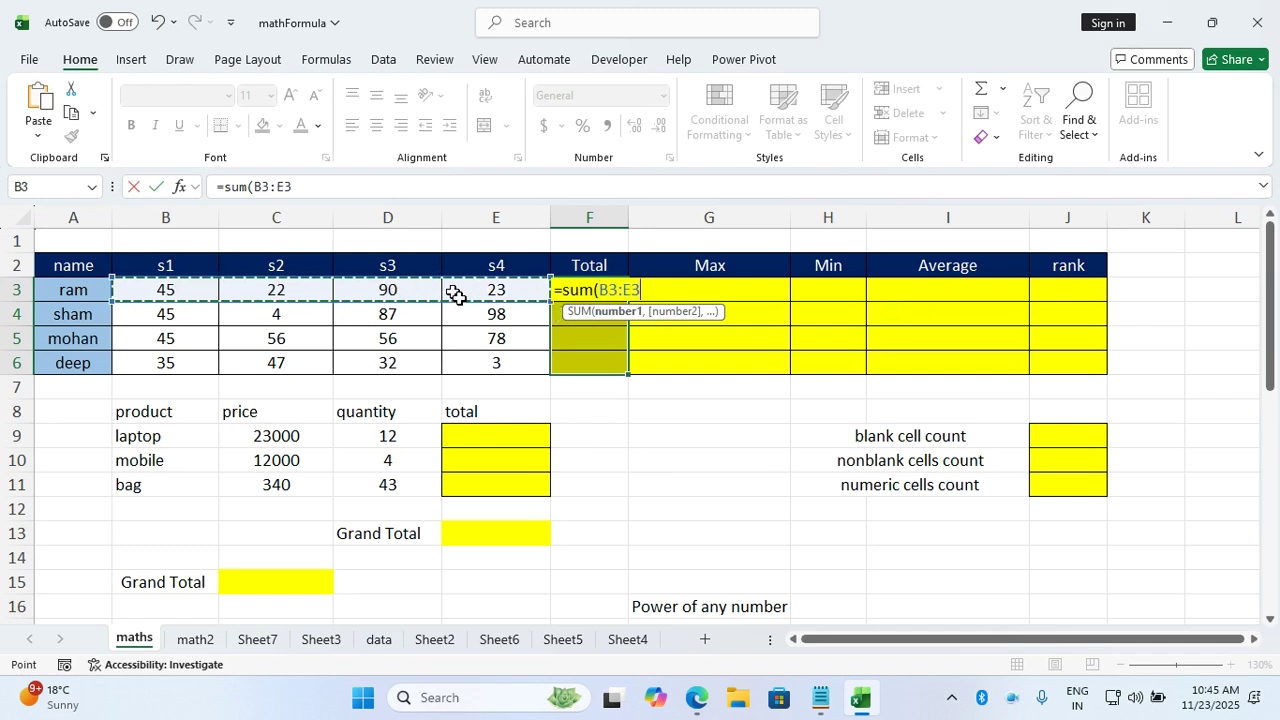
pyautogui.write(')')
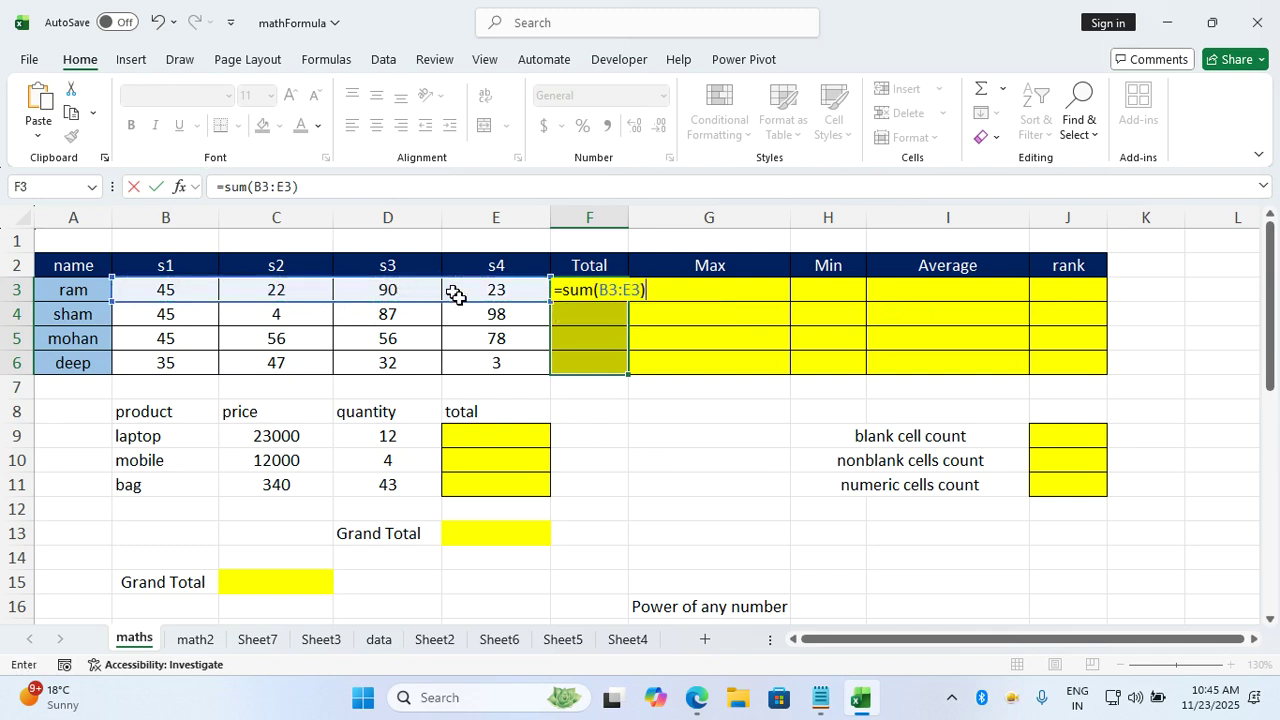
pyautogui.hotkey('ctrl', 'Return')
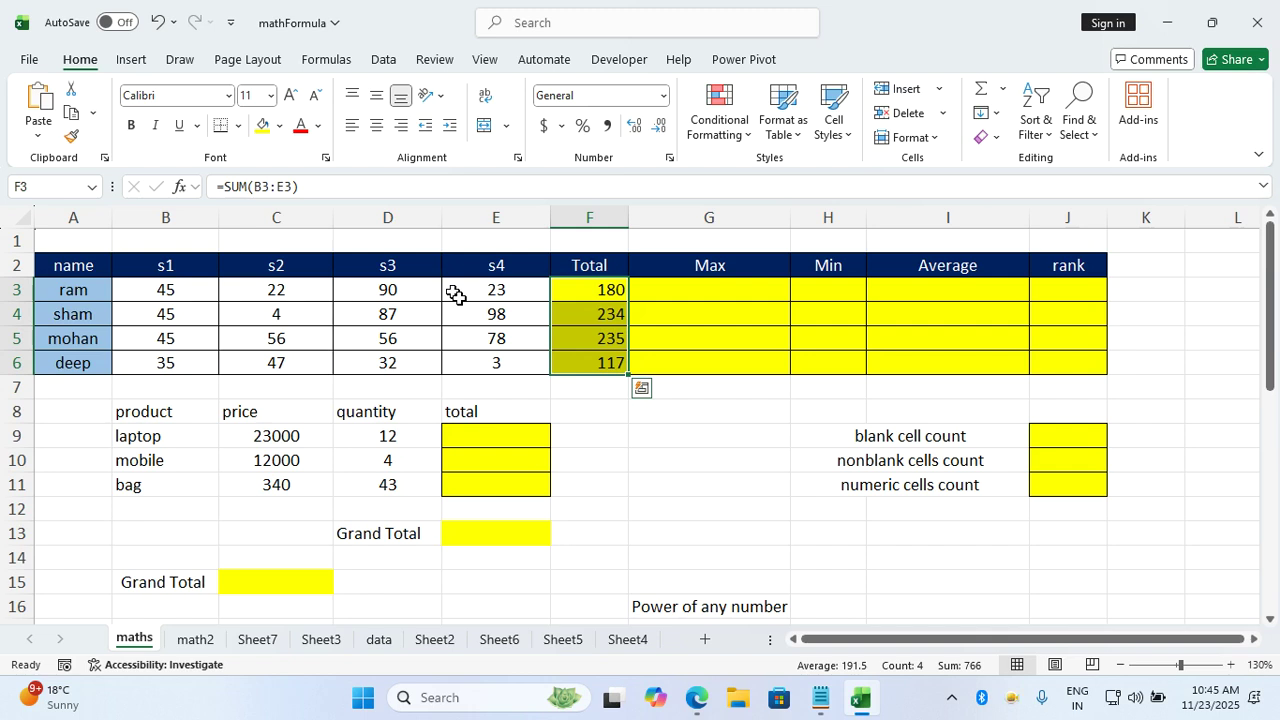
# Enter =MAX(B3:E3) in only the first Max cell, G3, and undo the entry
pyautogui.moveTo(688, 285); pyautogui.dragTo(690, 367)
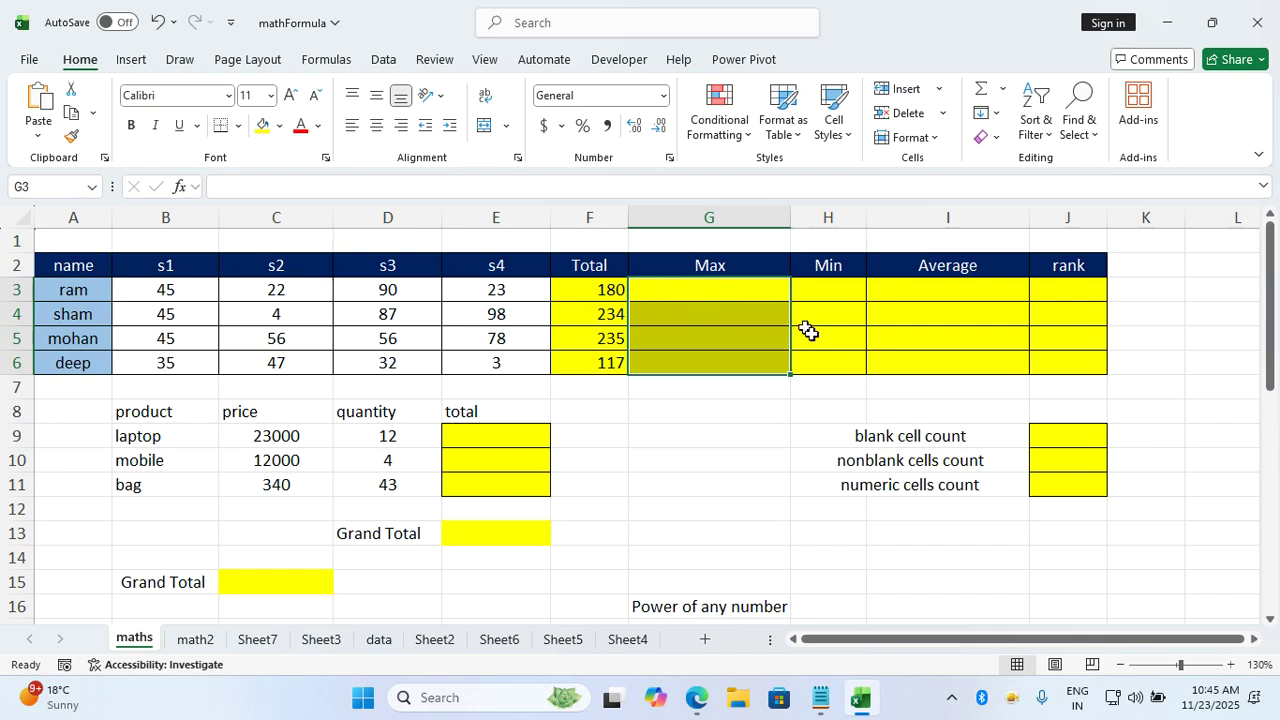
pyautogui.write('=max(')
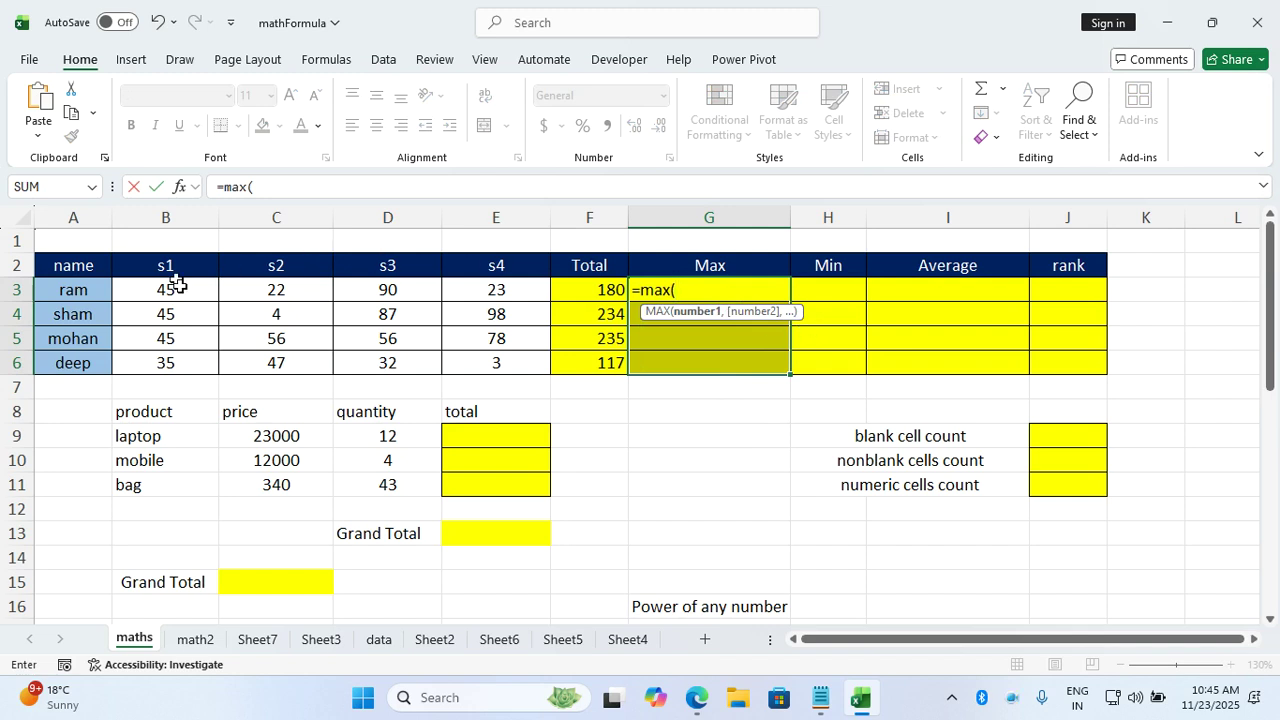
pyautogui.moveTo(171, 289); pyautogui.dragTo(471, 293)
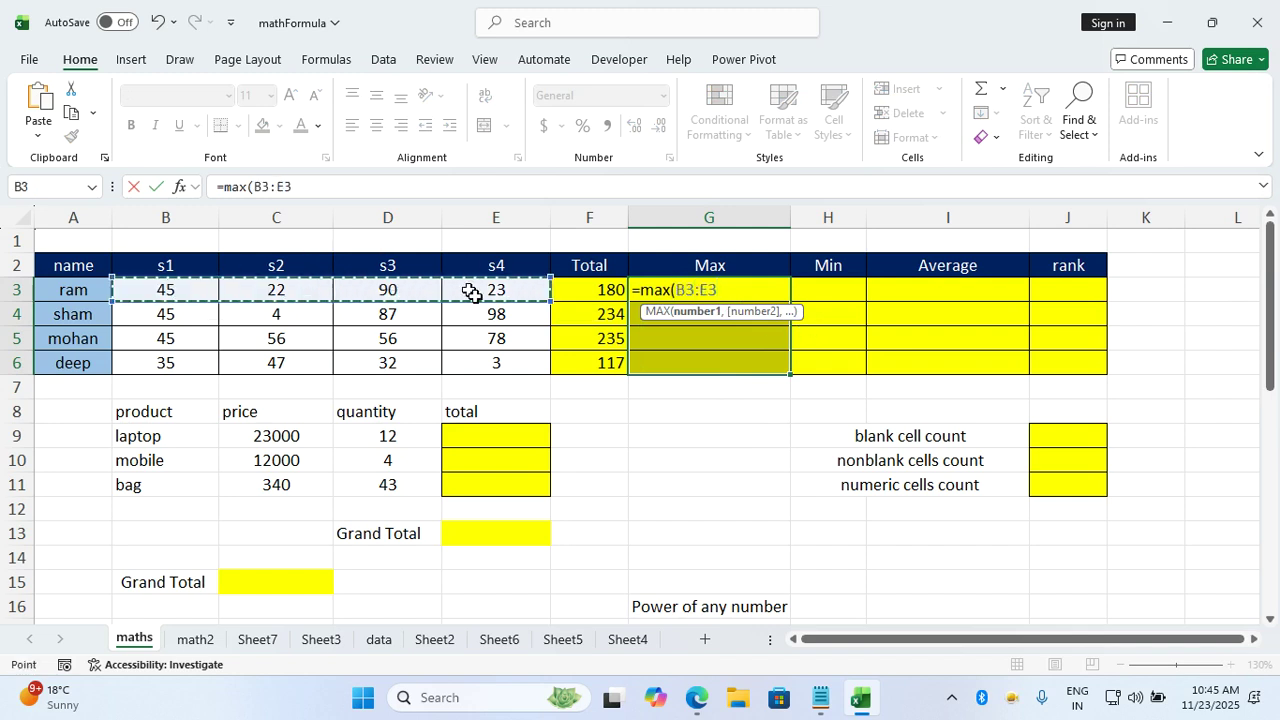
pyautogui.write(')')
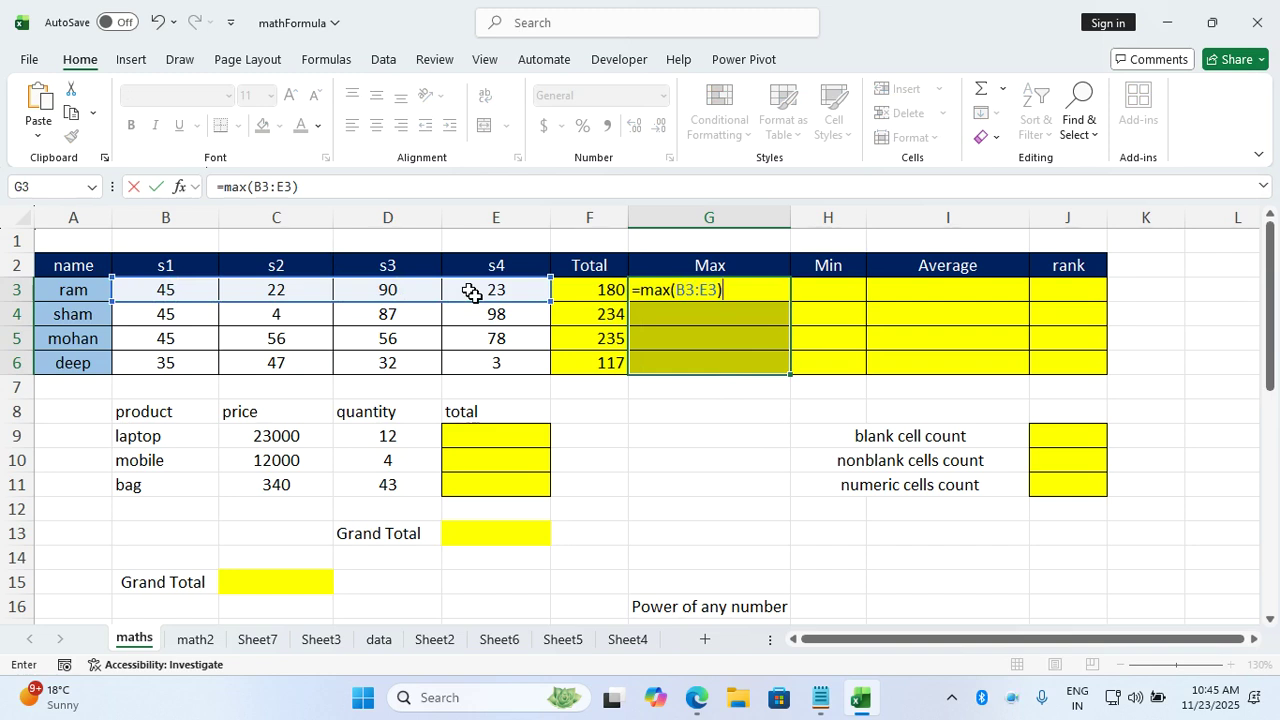
pyautogui.press('Return')
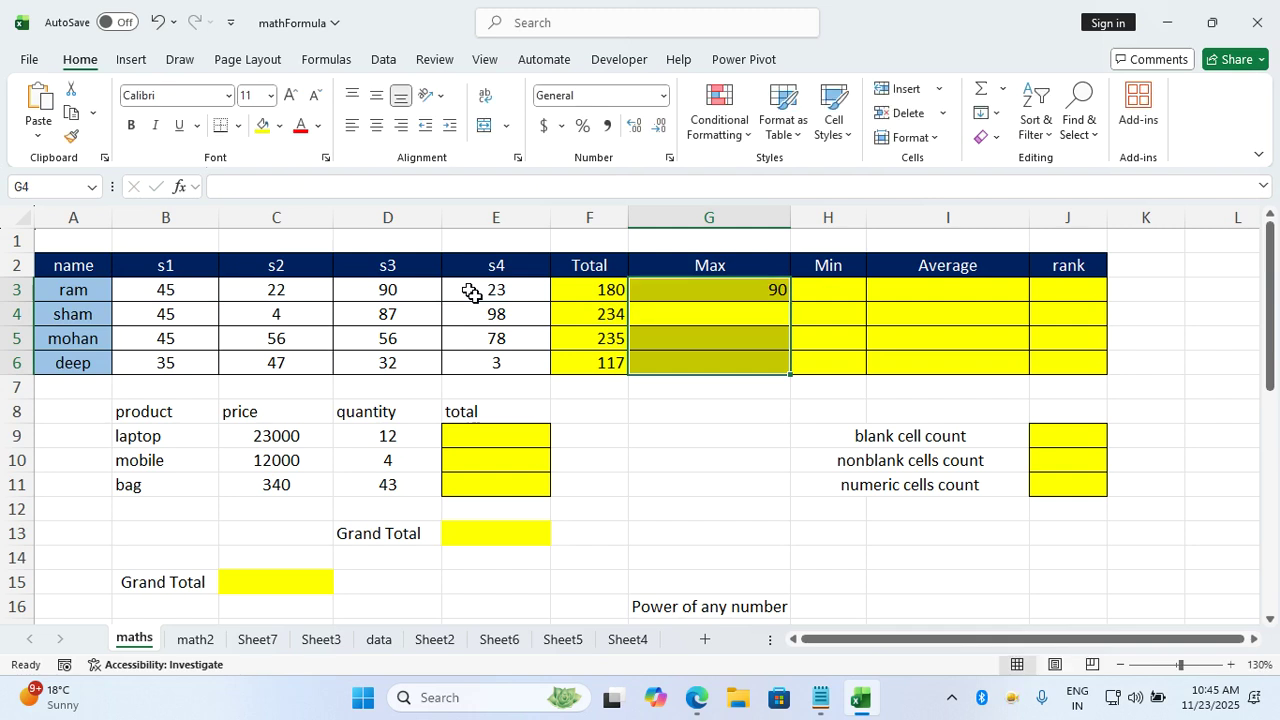
pyautogui.hotkey('ctrl', 'z')
# Enter =MAX(B3:E3) into all Max cells G3:G6 at once to get each student's highest mark
pyautogui.write('=max(')
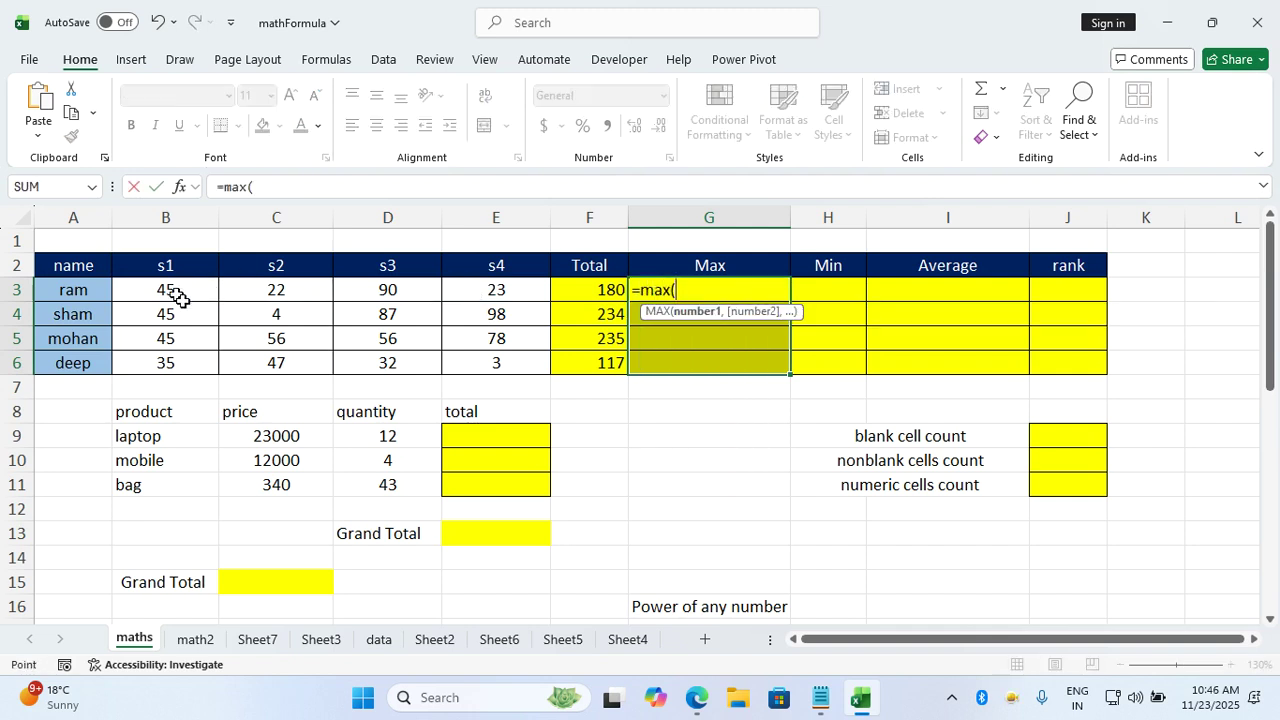
pyautogui.moveTo(168, 289); pyautogui.dragTo(477, 301)
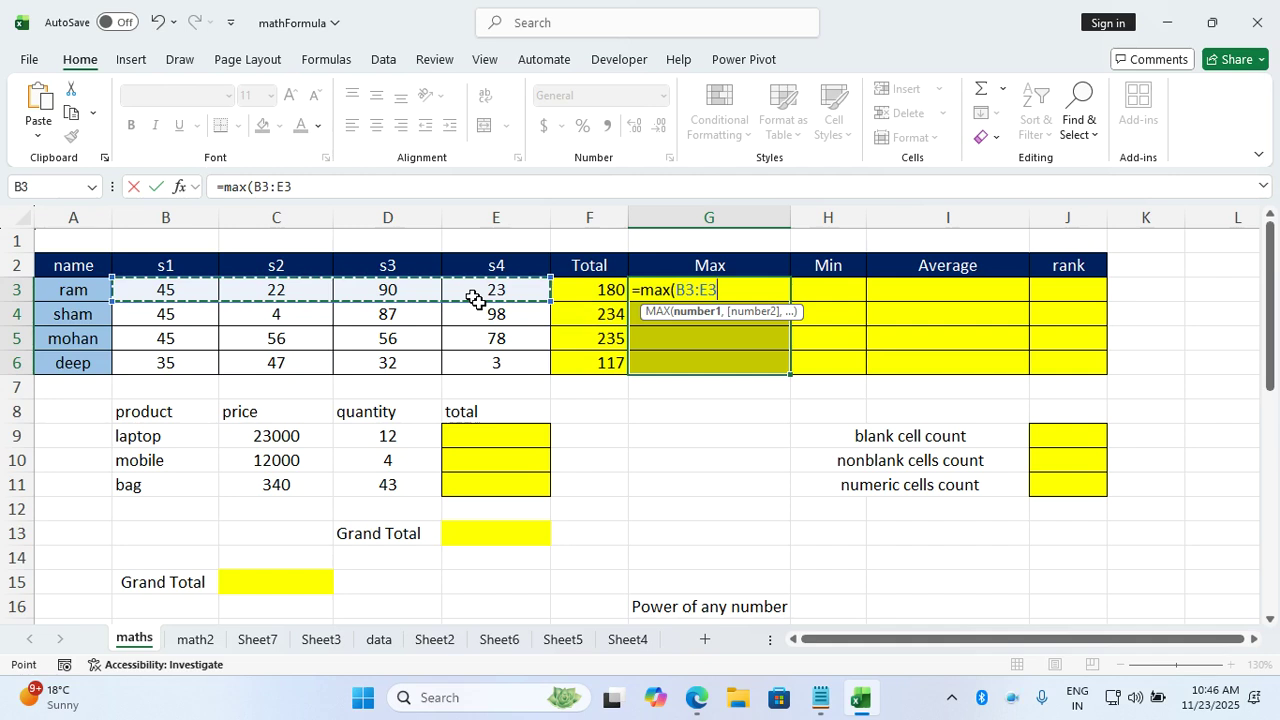
pyautogui.write(')')
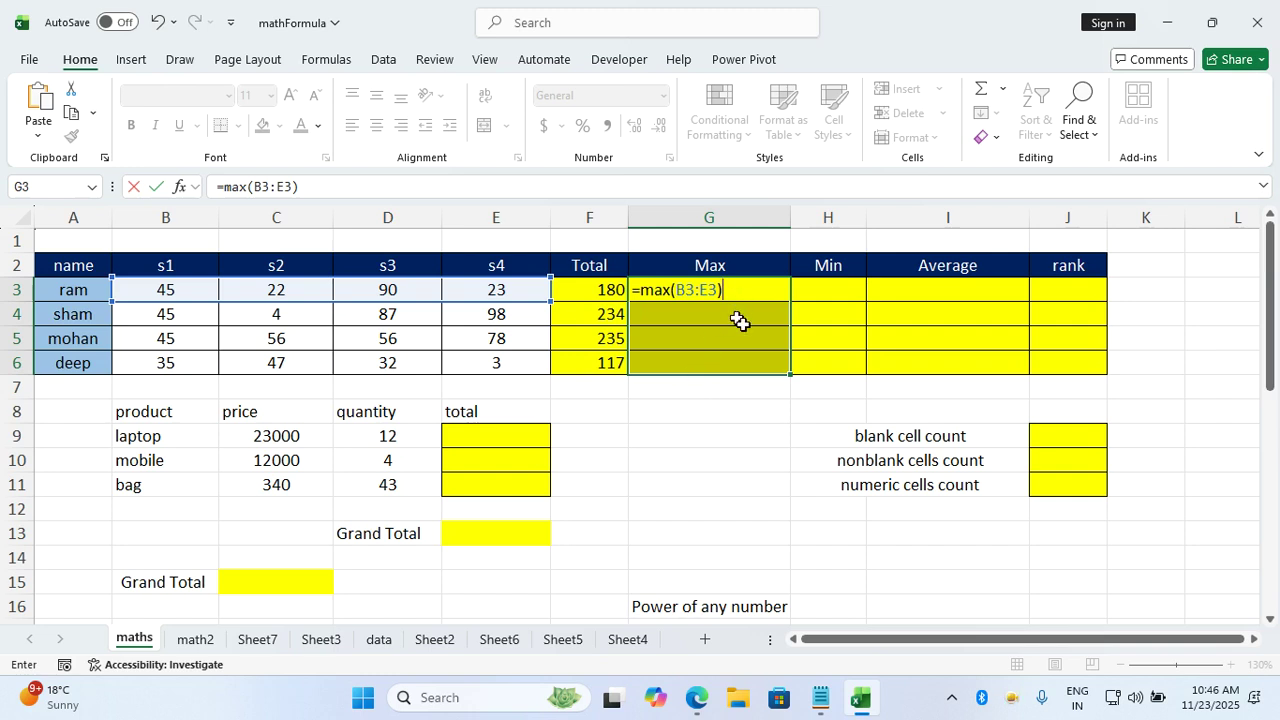
pyautogui.hotkey('ctrl', 'Return')
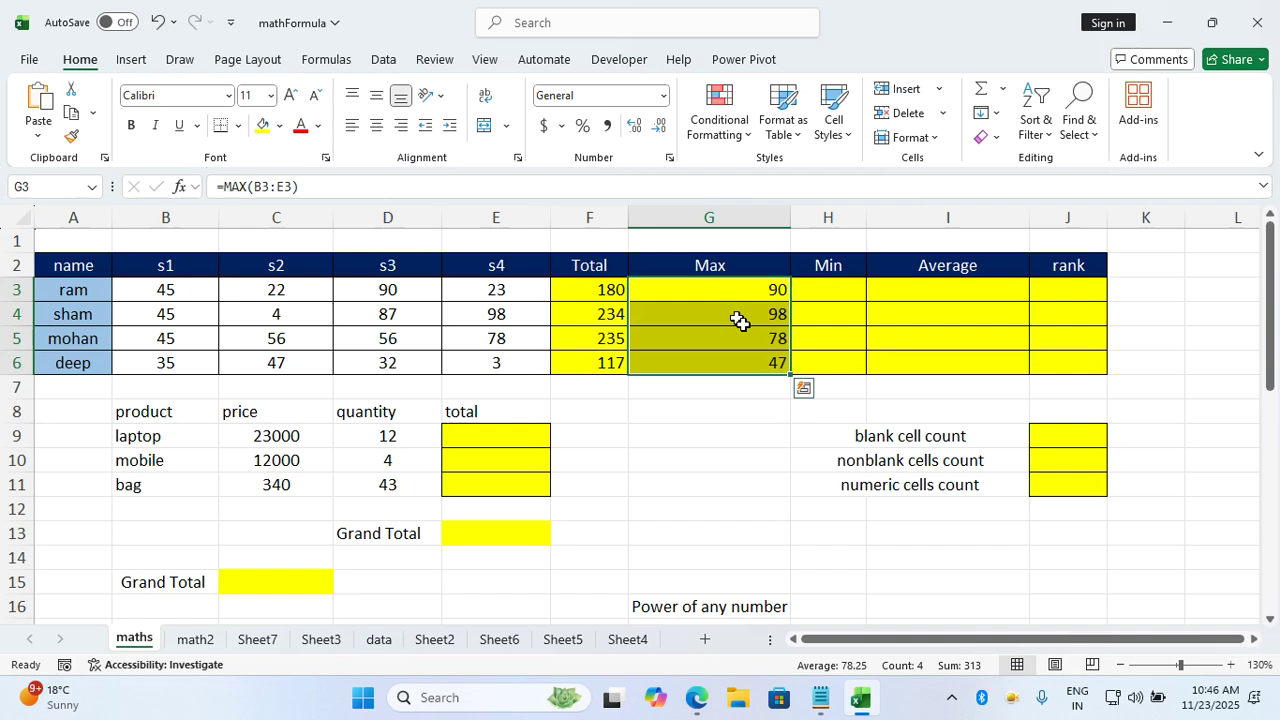
# Enter =MIN(B3:E3) into all Min cells H3:H6 at once to get each student's lowest mark
pyautogui.click(827, 294)
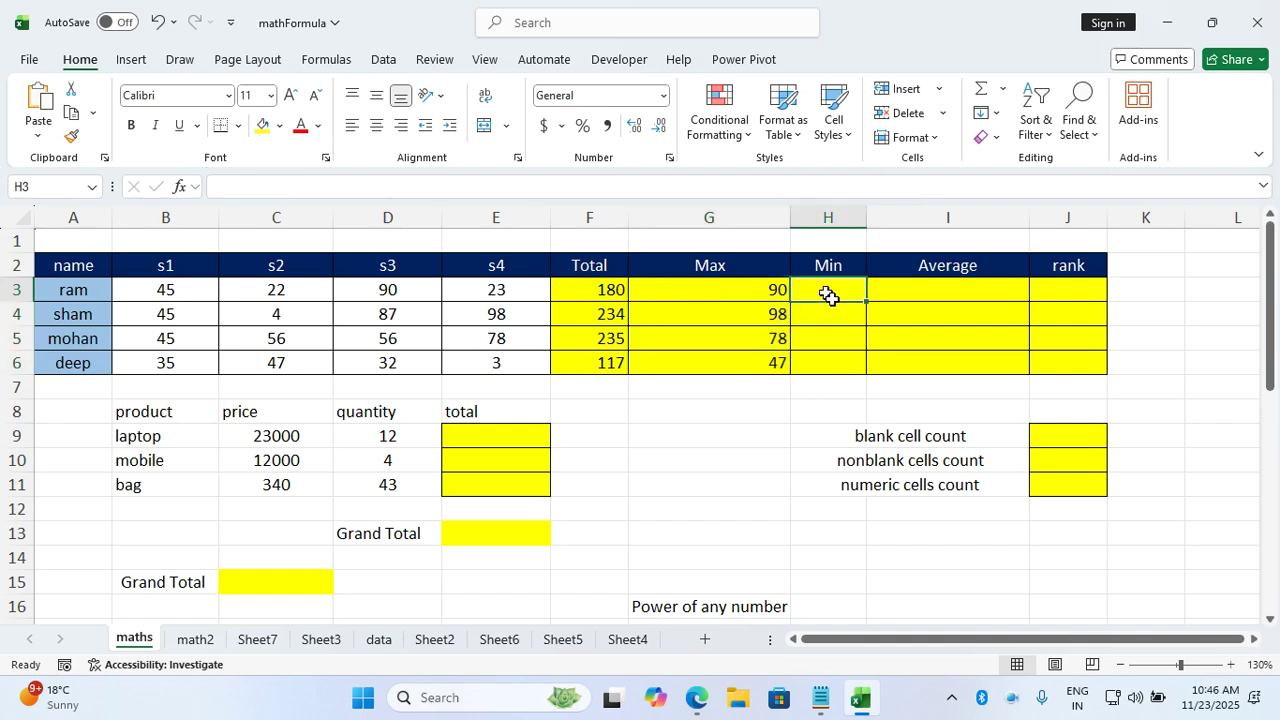
pyautogui.moveTo(836, 296); pyautogui.dragTo(838, 362)
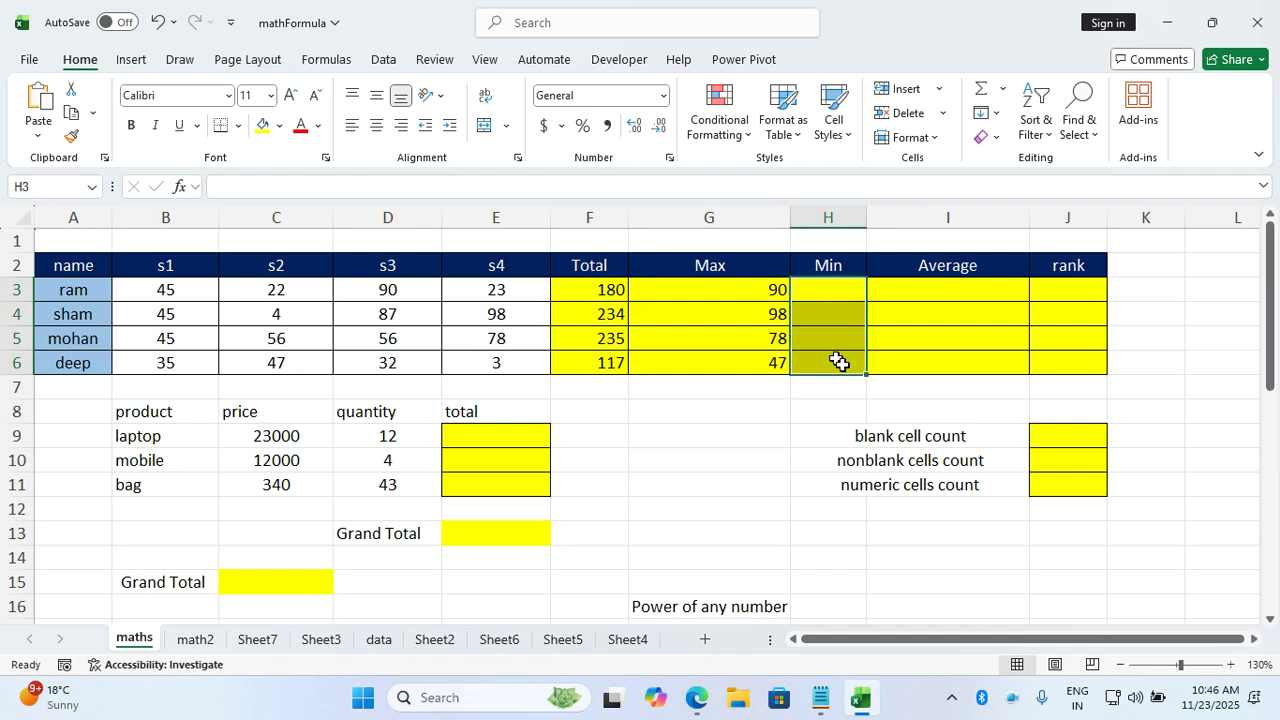
pyautogui.write('=min(')
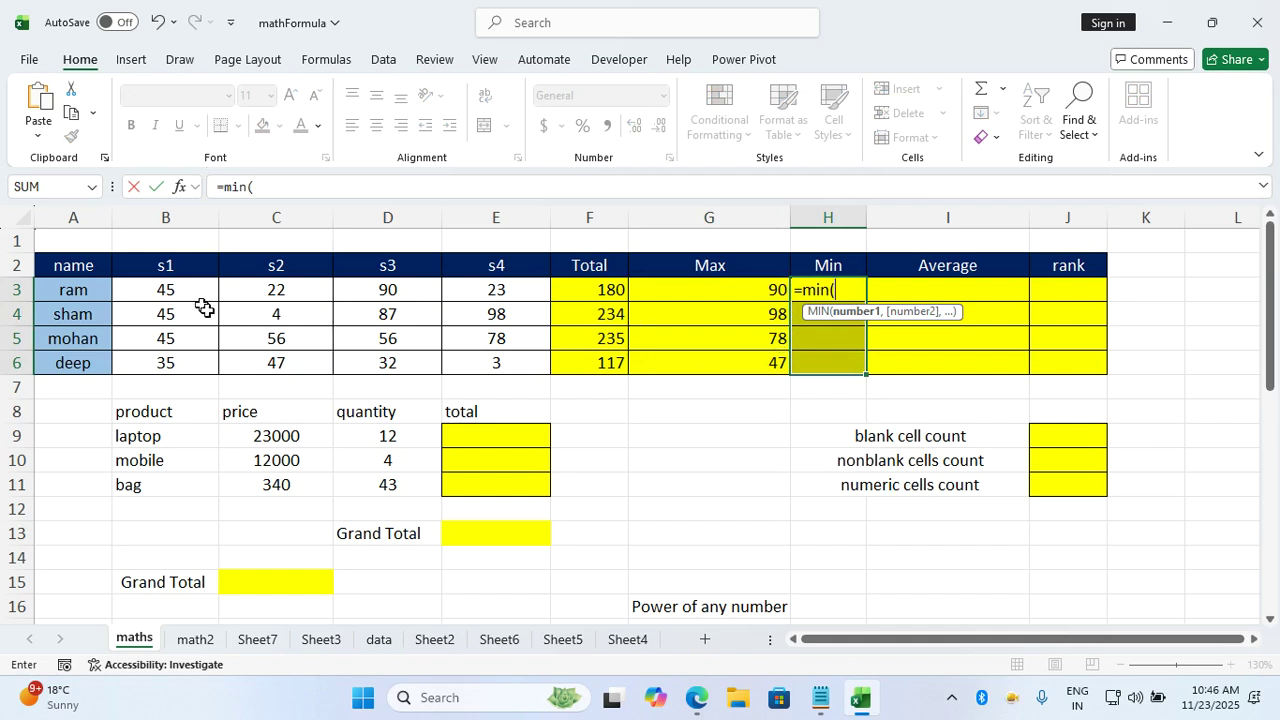
pyautogui.moveTo(195, 298); pyautogui.dragTo(491, 299)
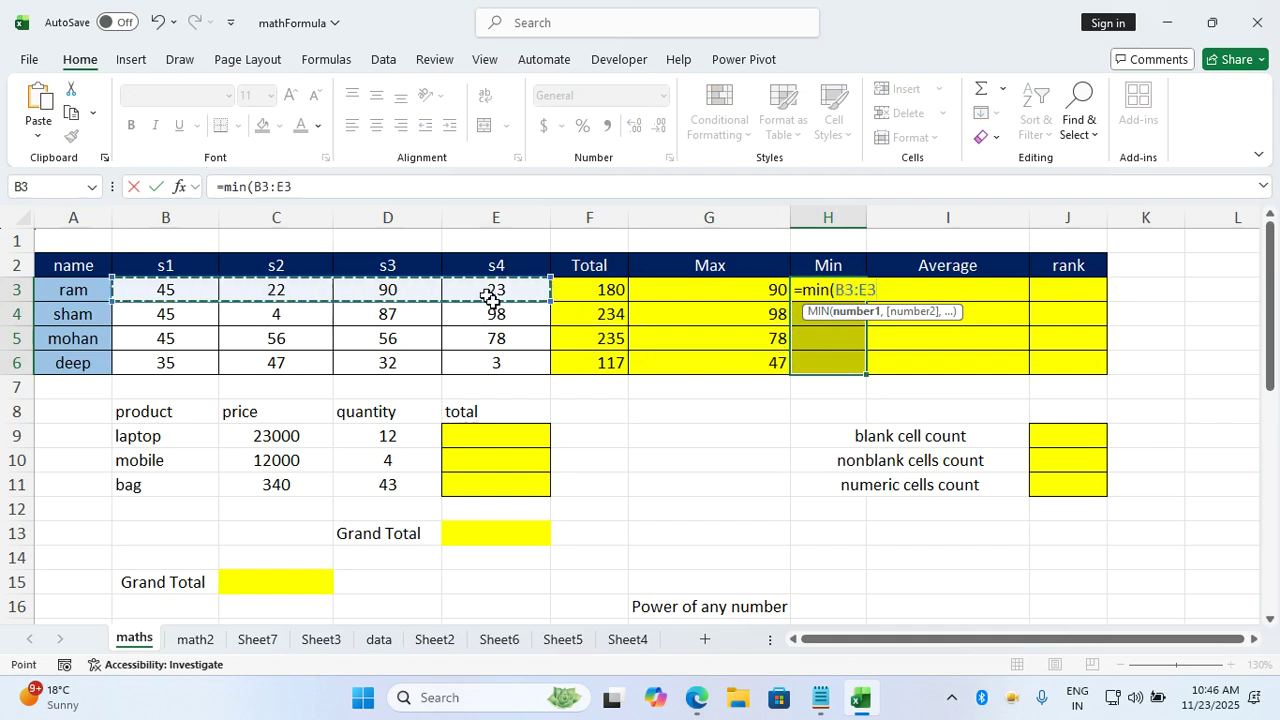
pyautogui.write(')')
pyautogui.hotkey('ctrl', 'Return')
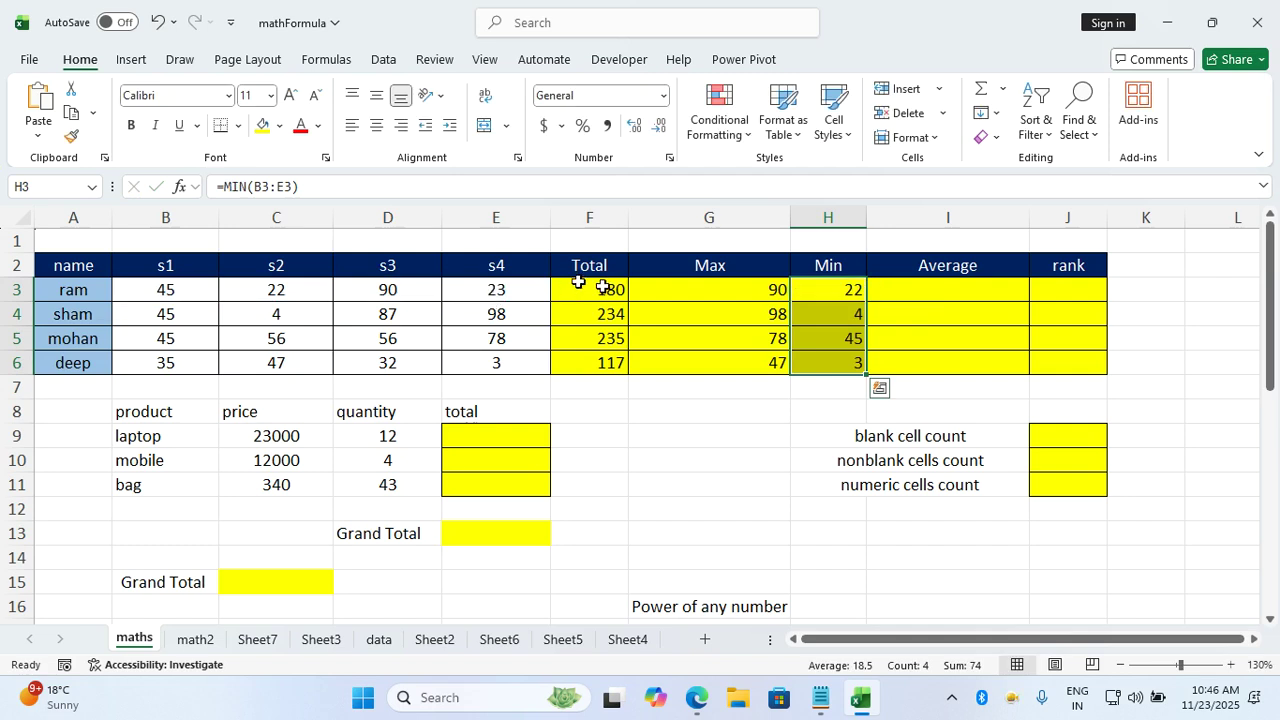
# Enter =AVERAGE(B3:E3) into all Average cells I3:I6 at once to average each student's s1 to s4 marks
pyautogui.moveTo(914, 288); pyautogui.dragTo(908, 357)
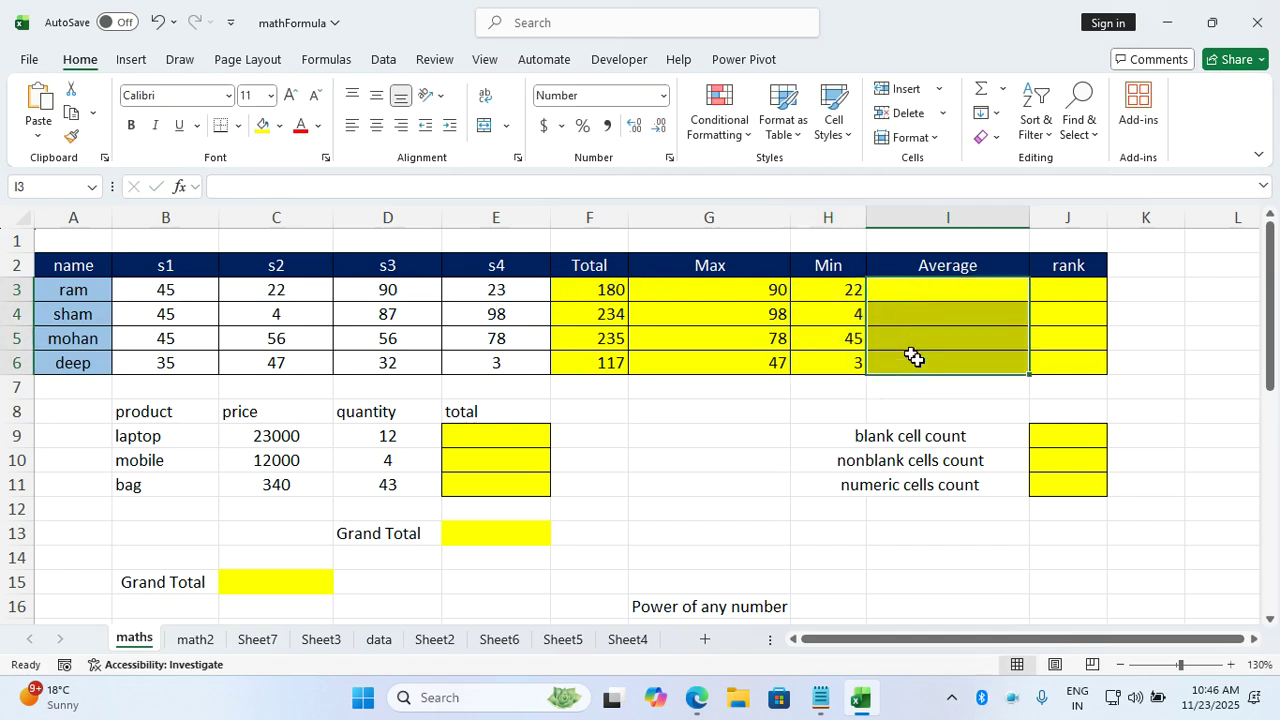
pyautogui.write('=average(')
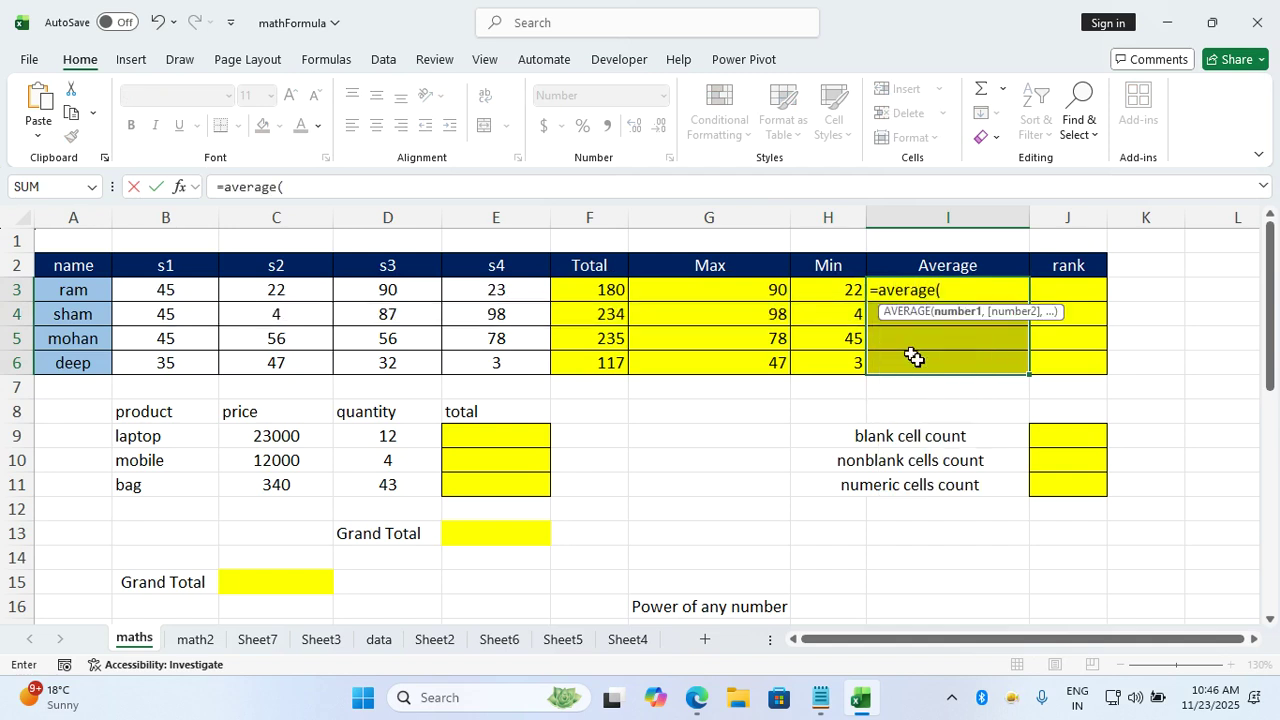
pyautogui.click(205, 290)
pyautogui.moveTo(205, 290); pyautogui.dragTo(491, 292)
pyautogui.write(')')
pyautogui.hotkey('ctrl', 'Return')
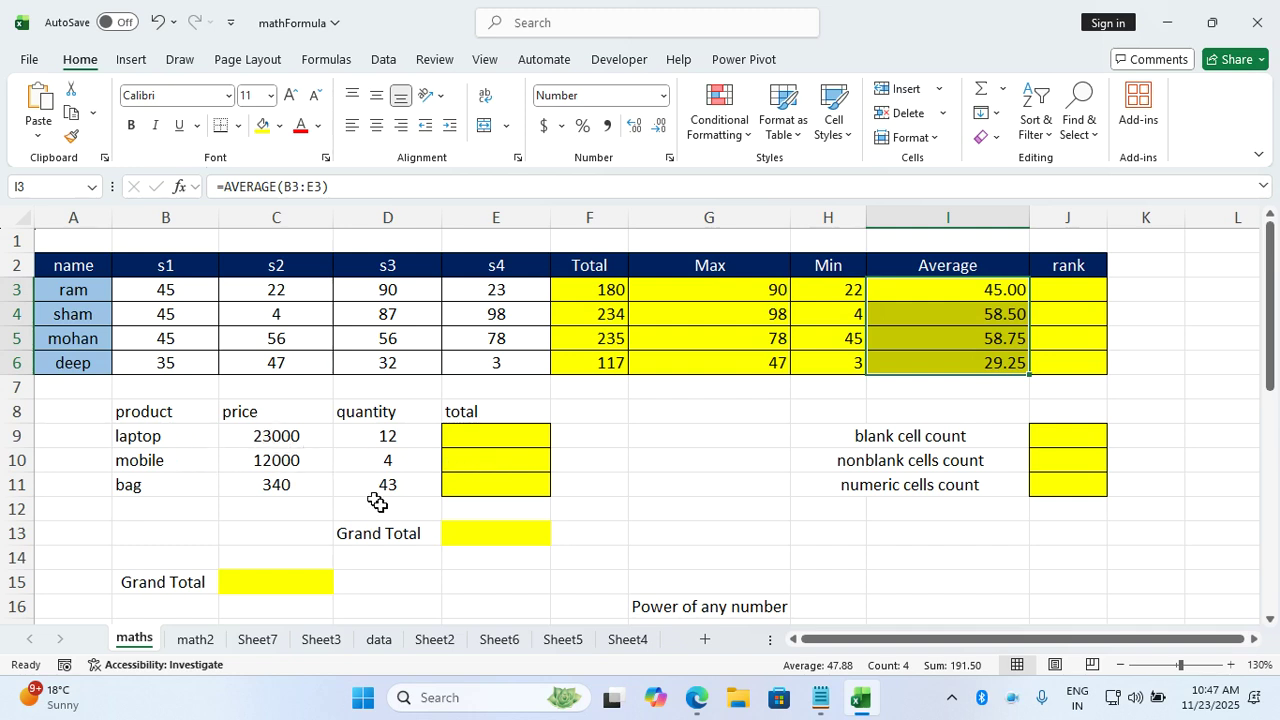
# Examine the product table's price, quantity and total cells and how they lead to the Grand Total in E13
pyautogui.click(470, 533)
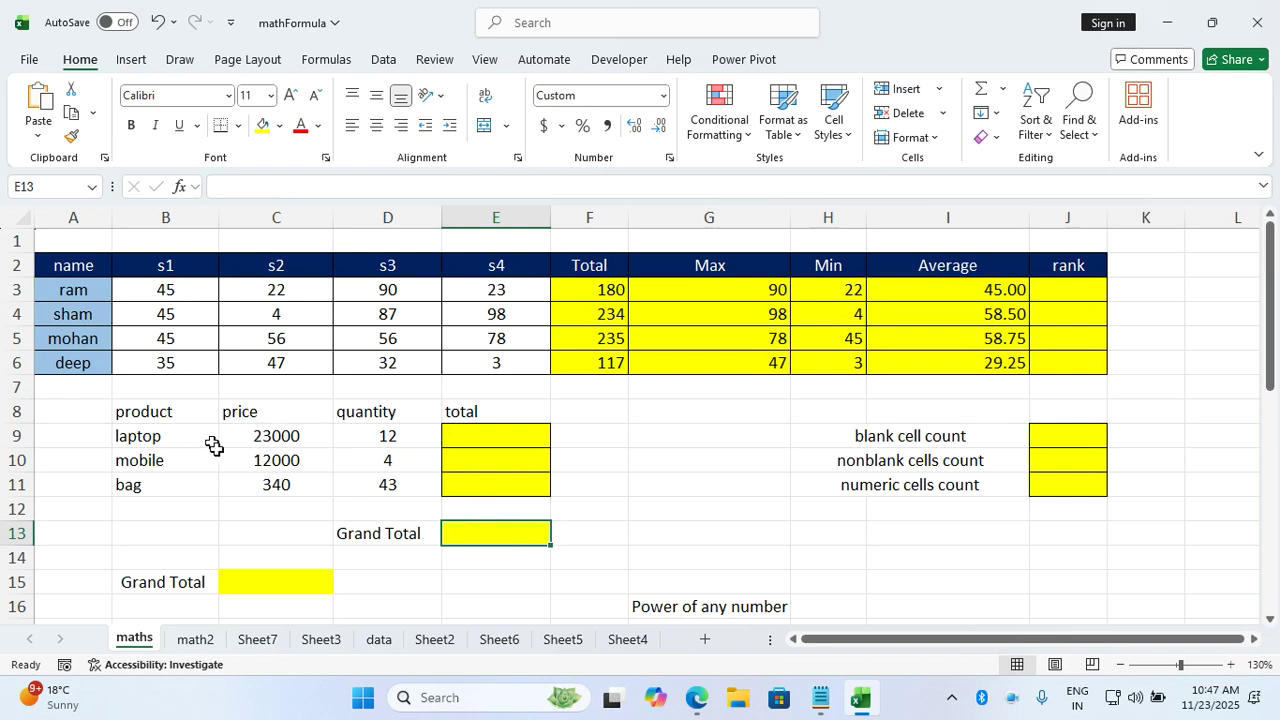
pyautogui.click(519, 439)
pyautogui.click(484, 460)
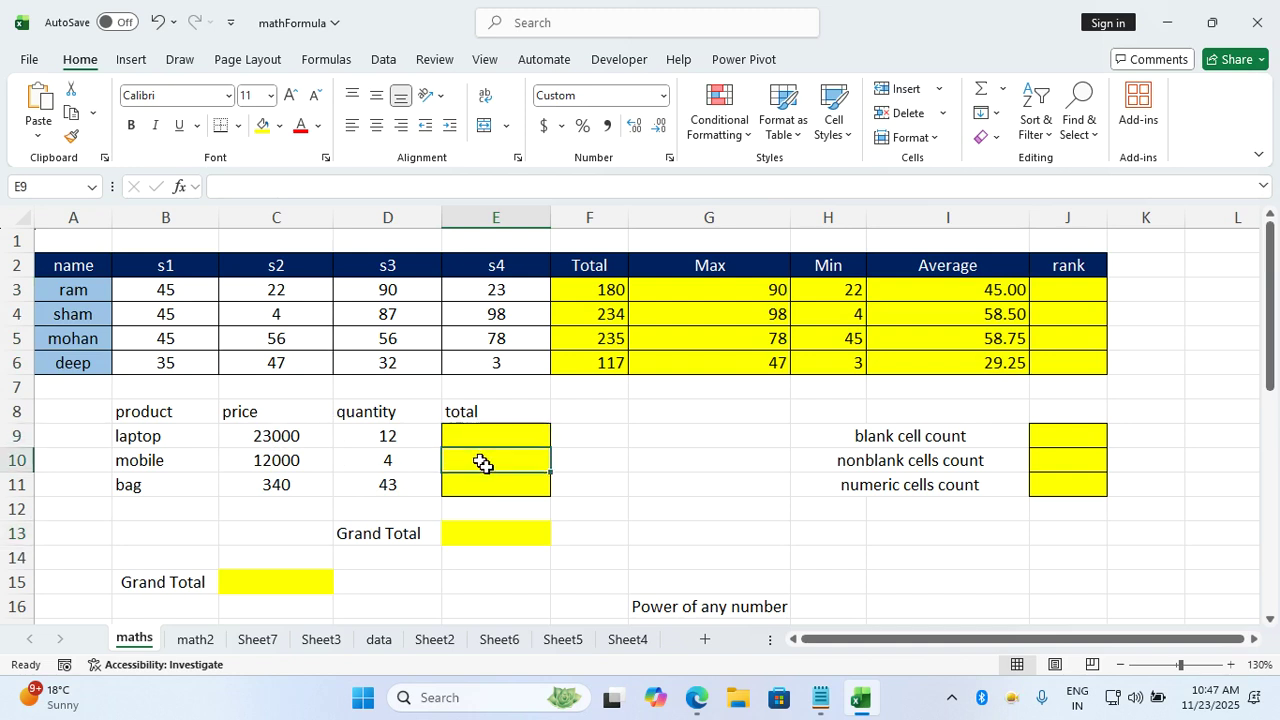
pyautogui.click(487, 494)
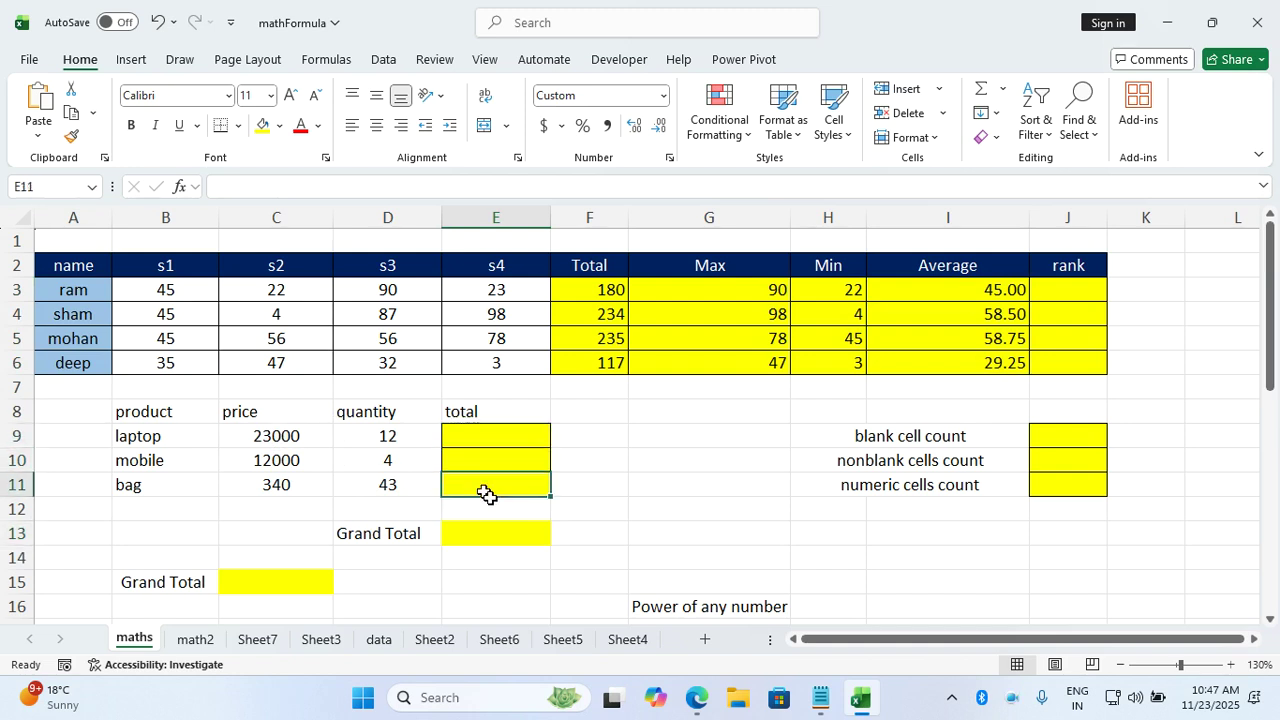
pyautogui.click(491, 534)
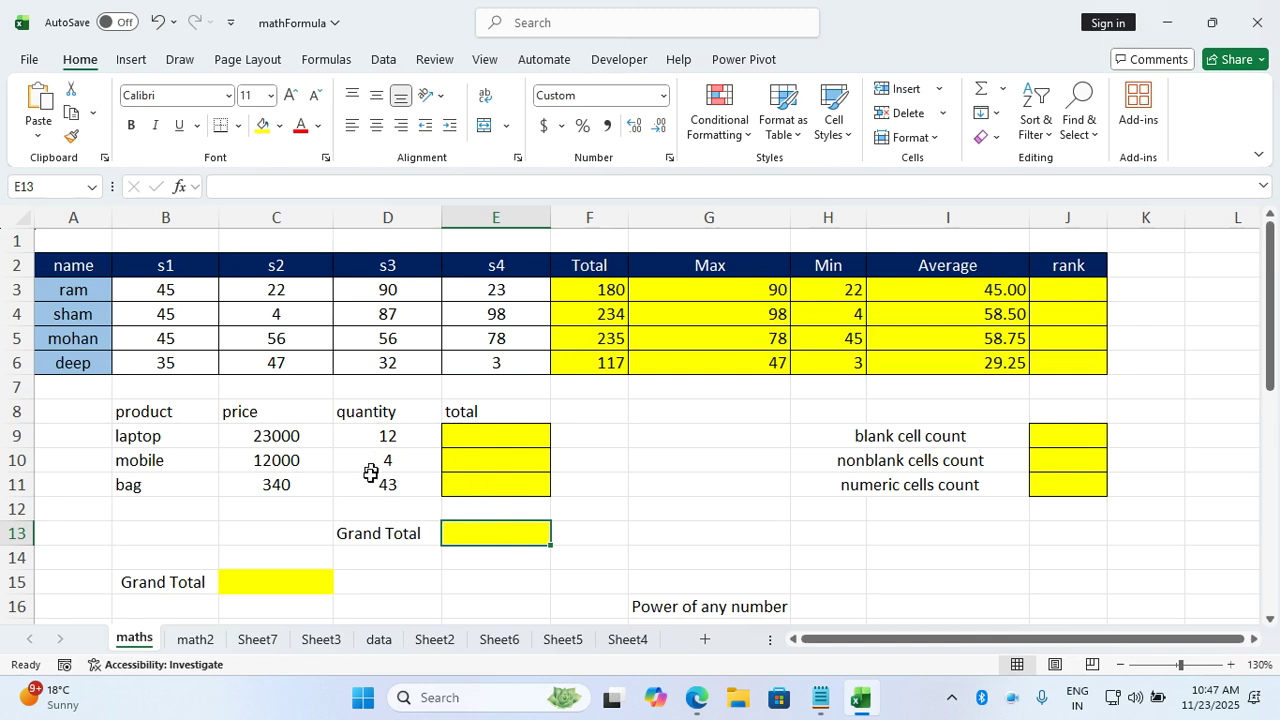
pyautogui.moveTo(300, 440); pyautogui.dragTo(415, 436)
pyautogui.click(486, 436)
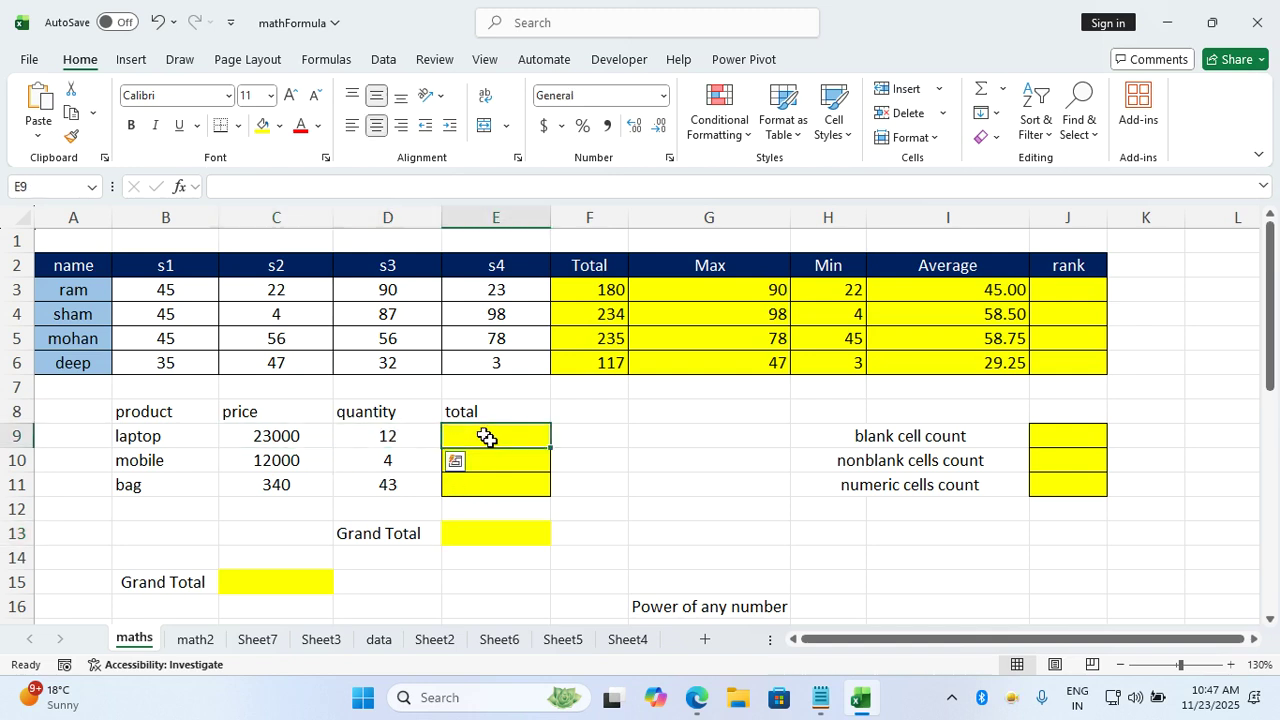
pyautogui.click(300, 436)
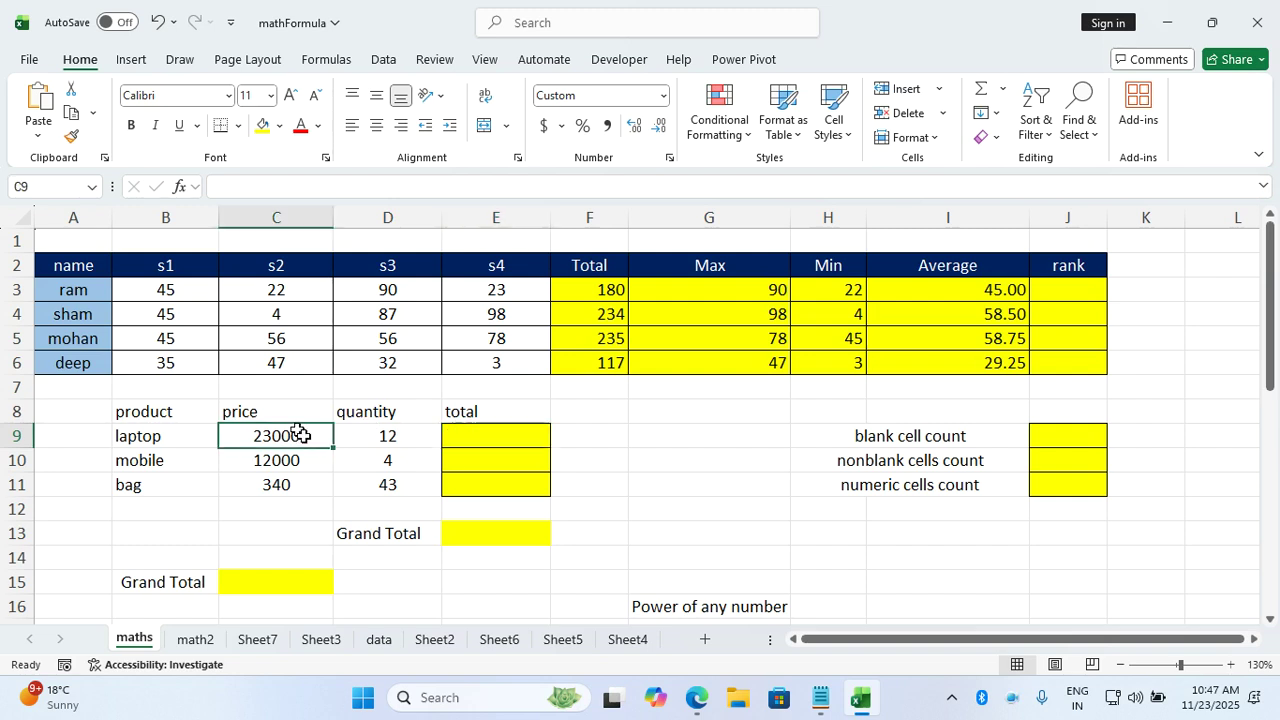
pyautogui.click(385, 436)
pyautogui.click(478, 436)
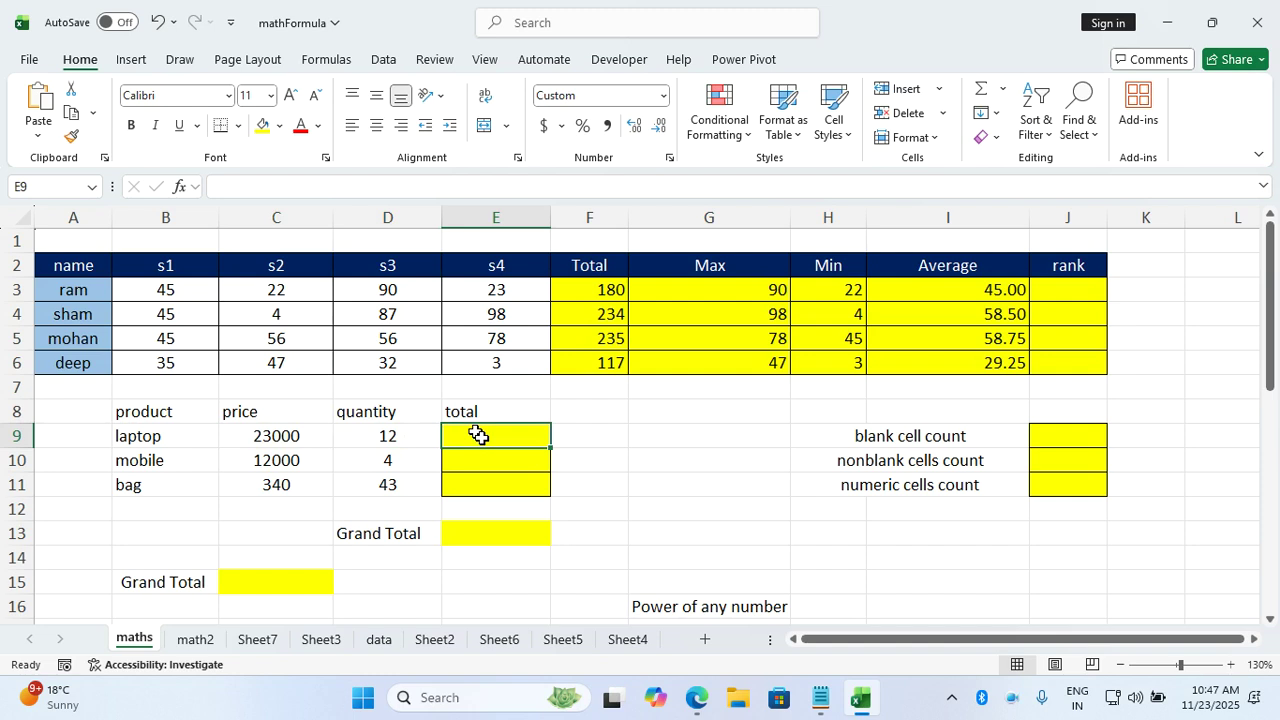
pyautogui.click(496, 535)
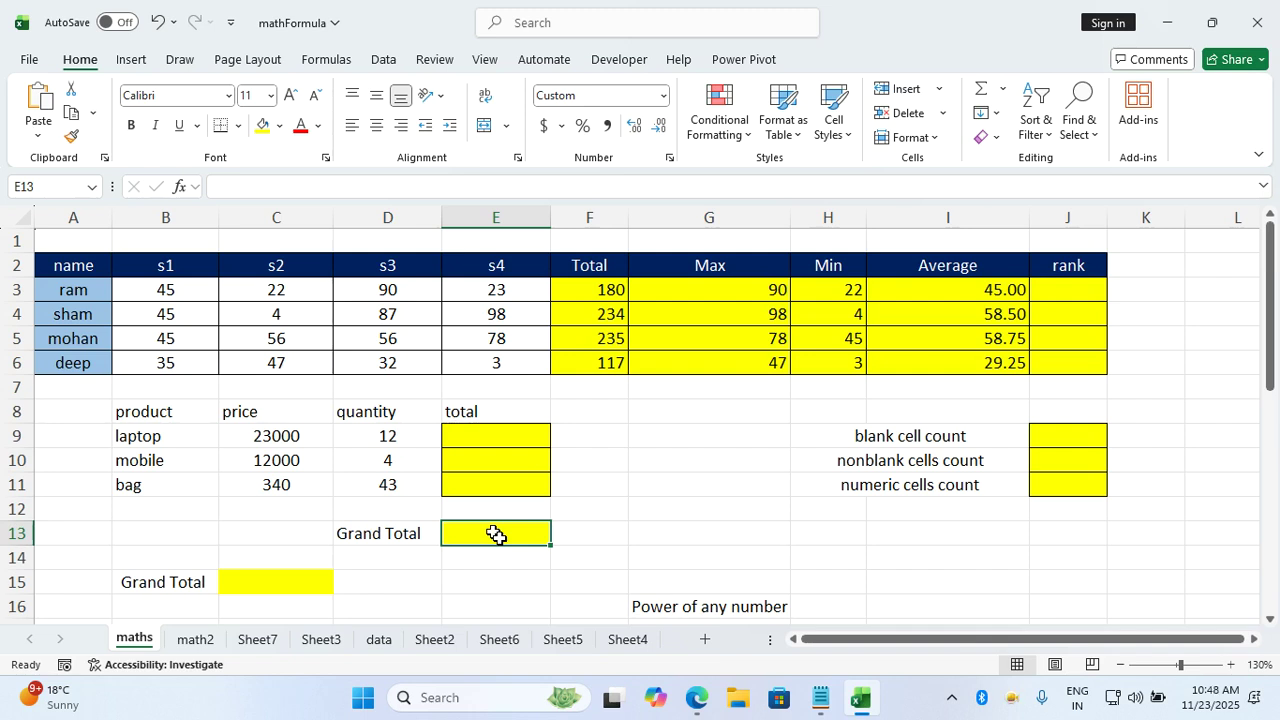
# Enter =SUMPRODUCT(C9:C11,D9:D11) in C15 to compute the Grand Total directly from prices and quantities
pyautogui.click(298, 581)
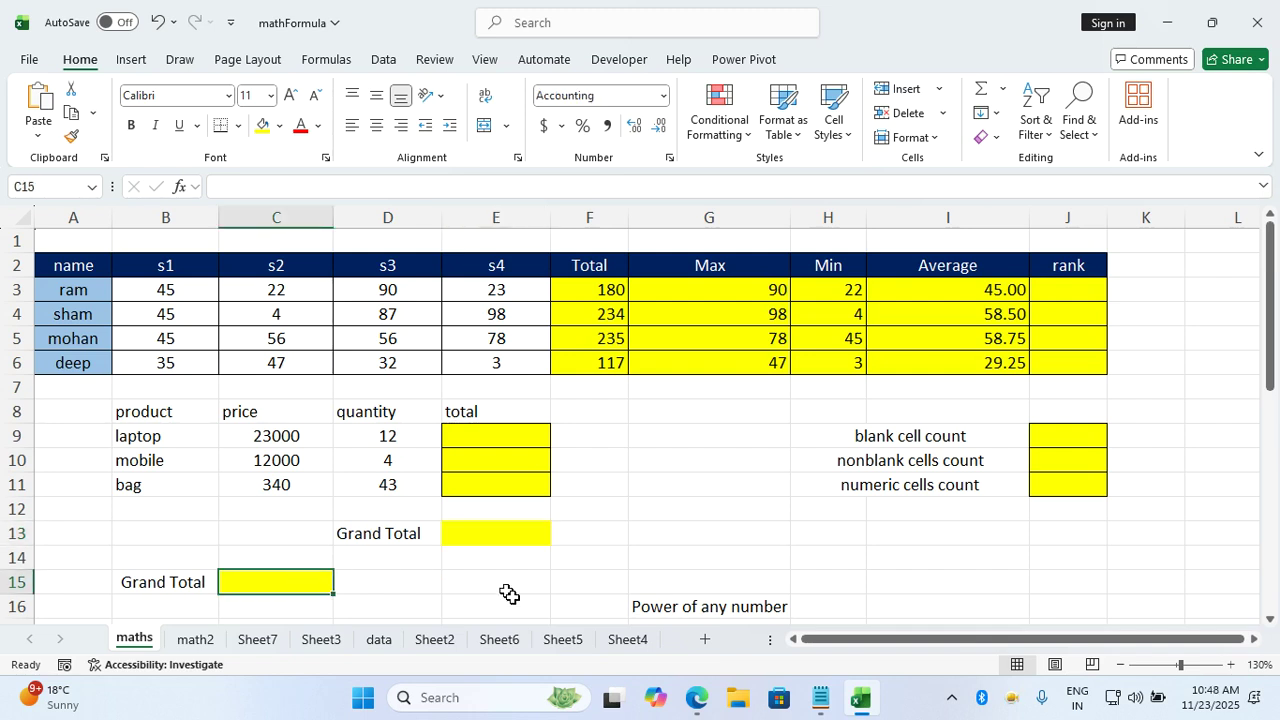
pyautogui.write('=sumproduct(')
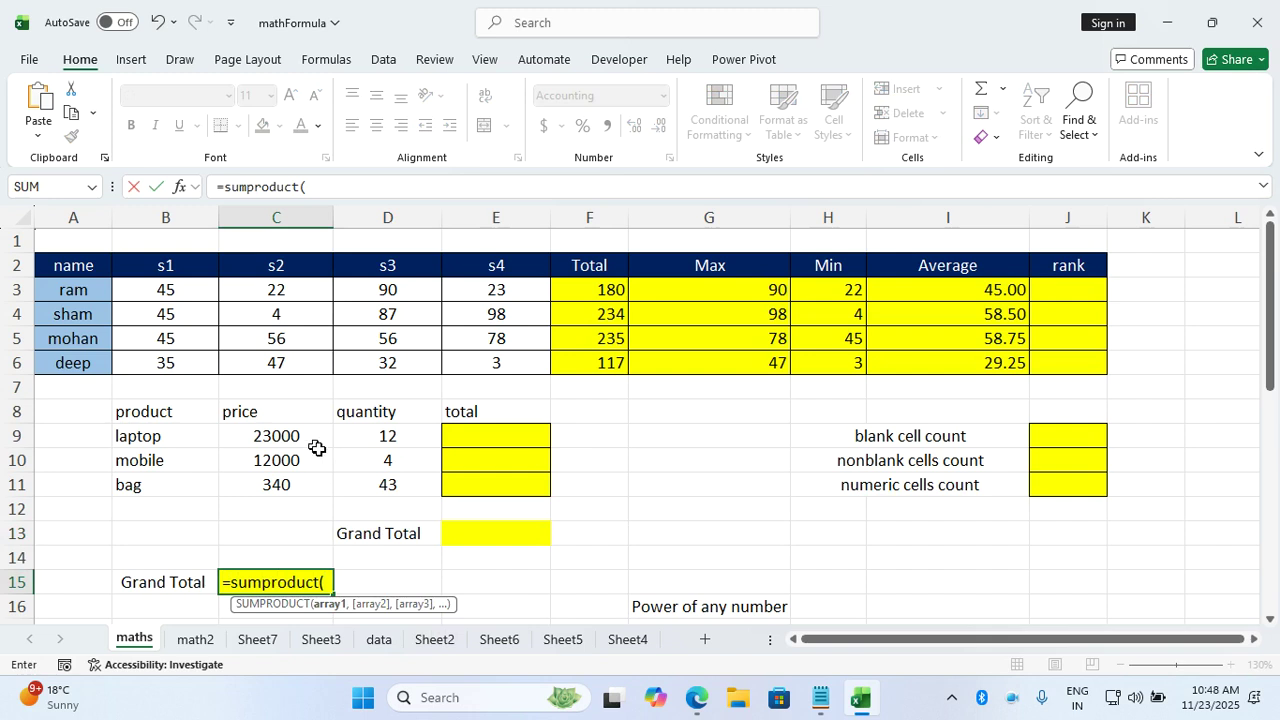
pyautogui.moveTo(315, 440); pyautogui.dragTo(313, 484)
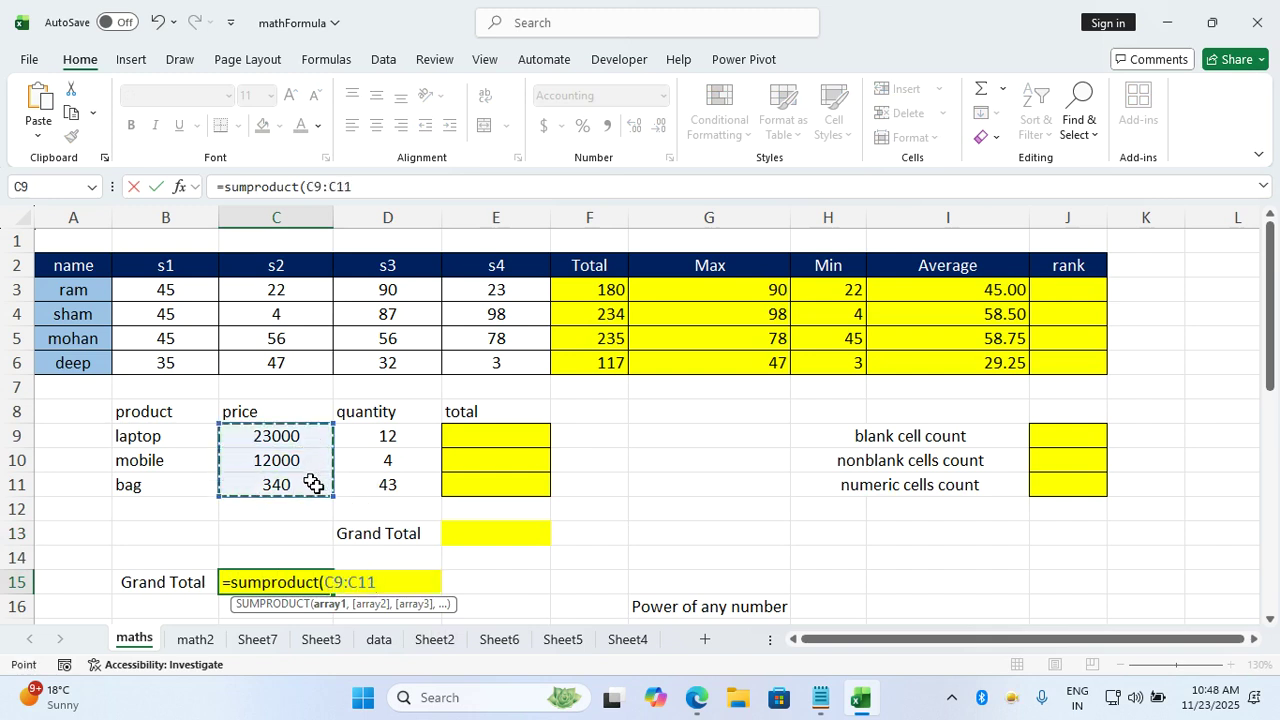
pyautogui.write(',')
pyautogui.moveTo(385, 443); pyautogui.dragTo(391, 483)
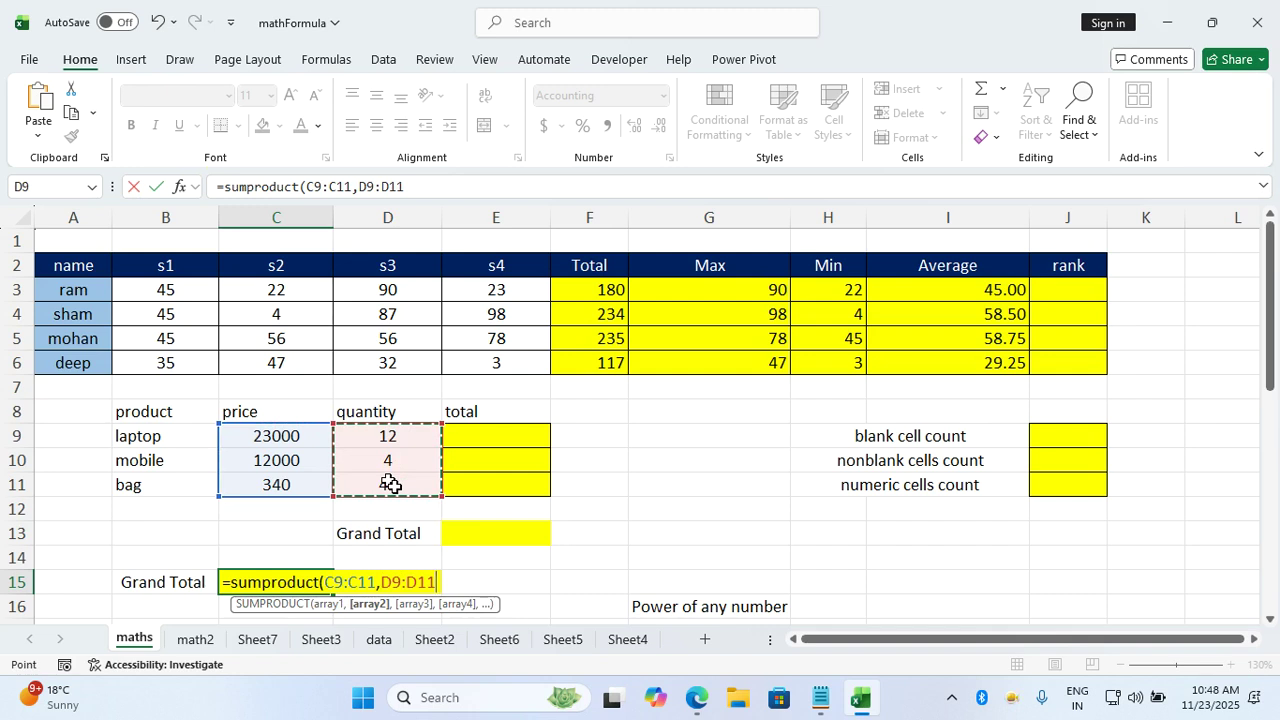
pyautogui.write(')')
pyautogui.press('Return')
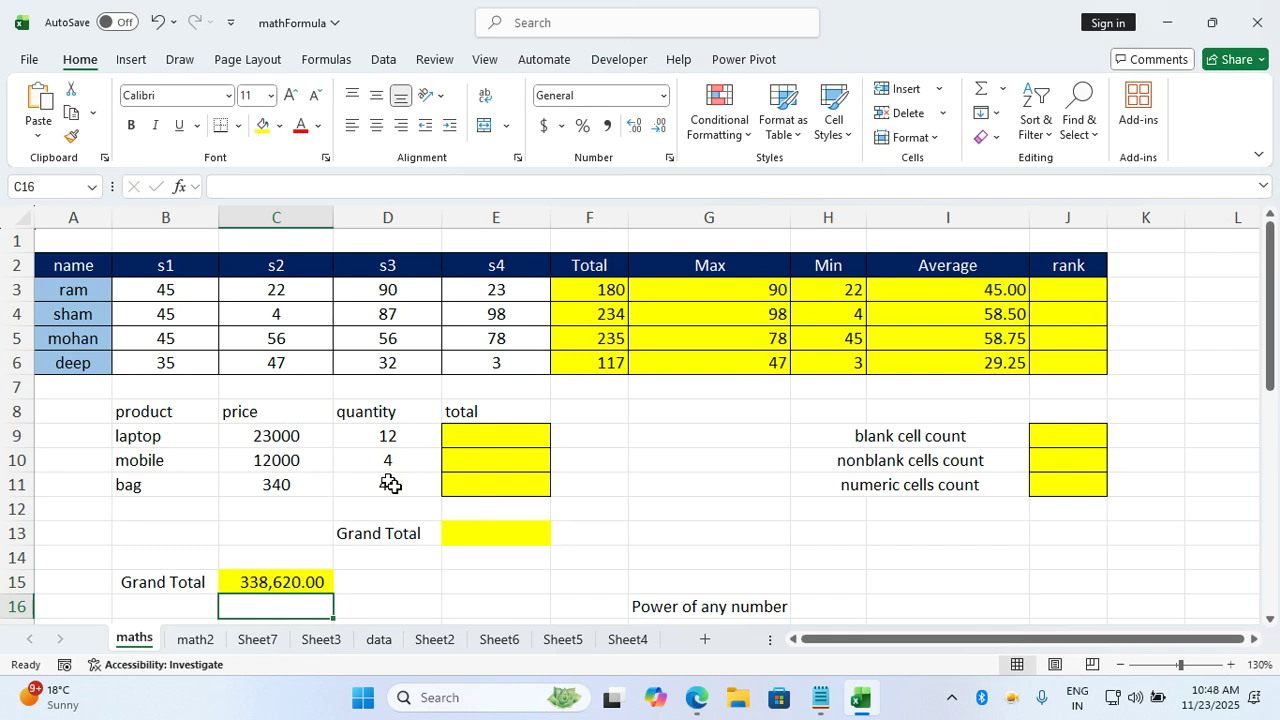
# Enter a formula in E9 that multiplies the laptop's price in C9 by its quantity in D9
pyautogui.click(524, 436)
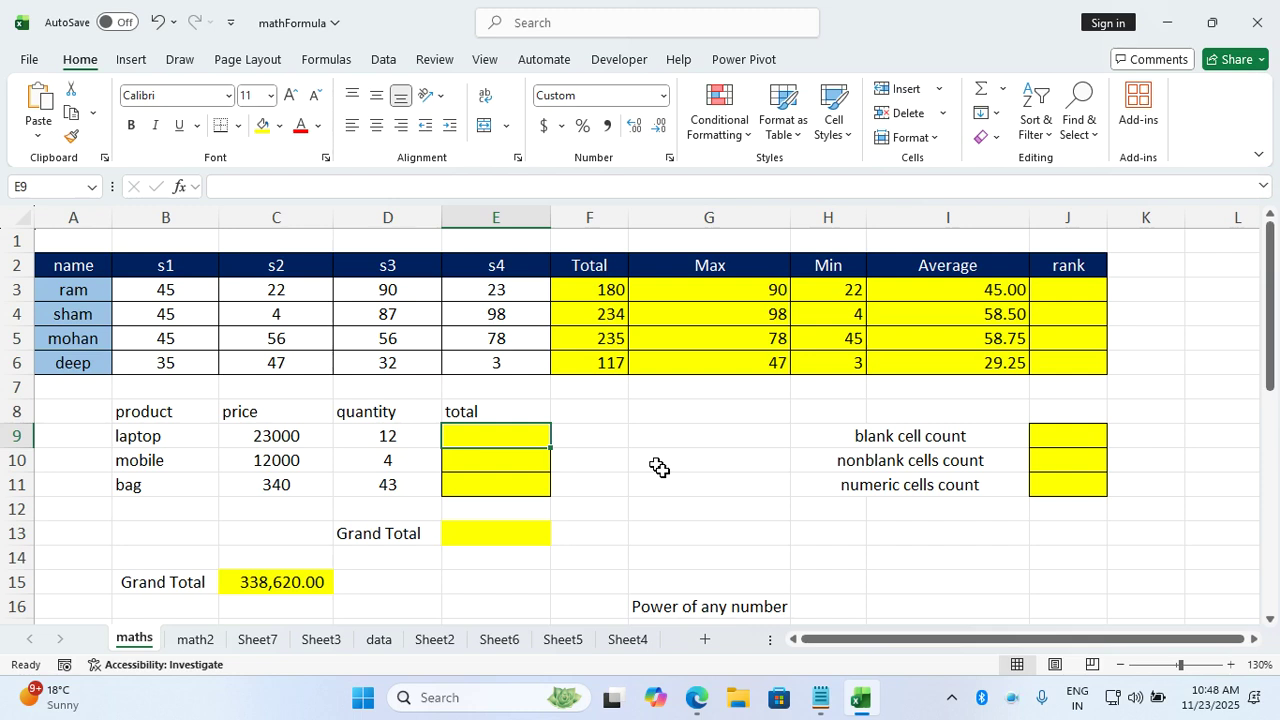
pyautogui.write('=')
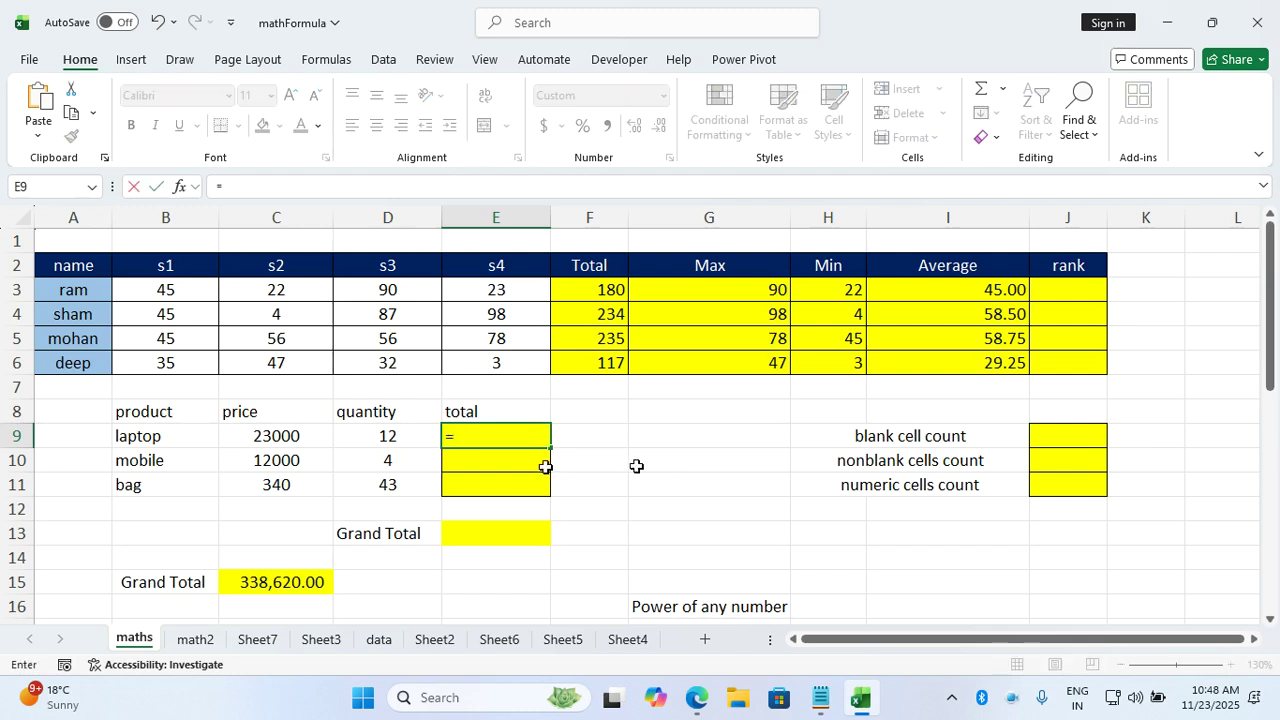
pyautogui.click(307, 430)
pyautogui.write('*')
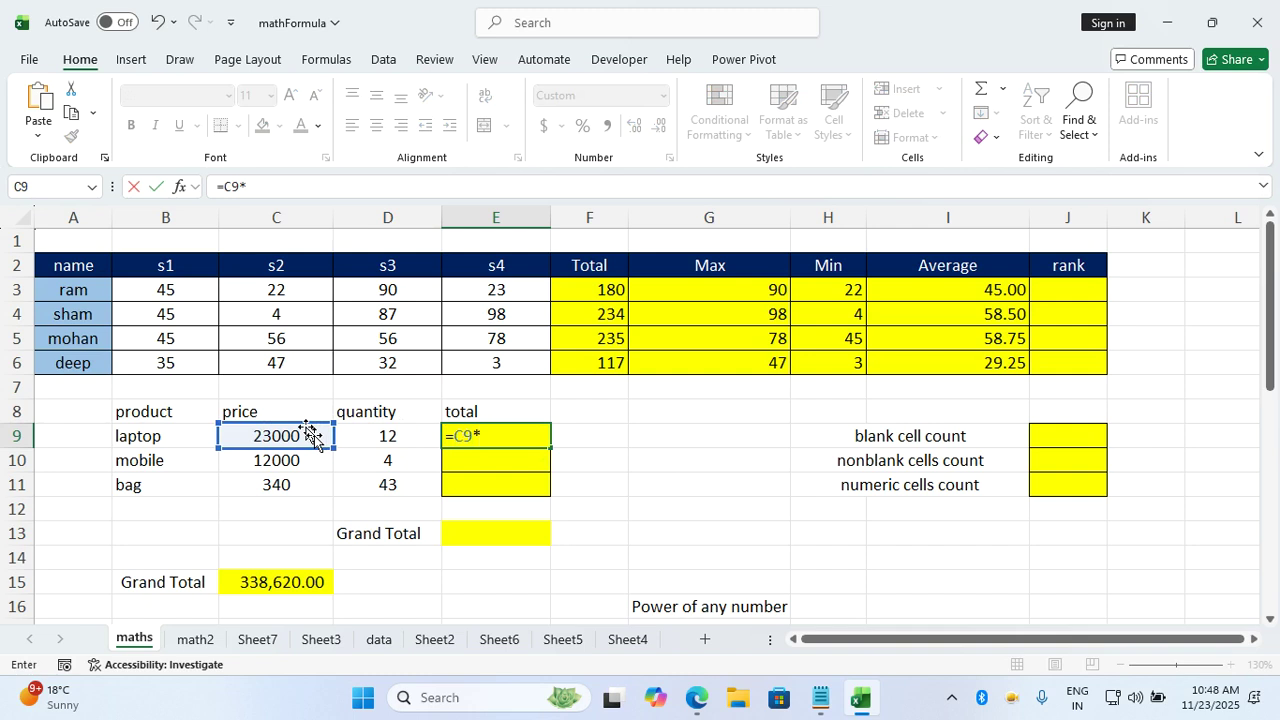
pyautogui.click(388, 438)
pyautogui.press('Return')
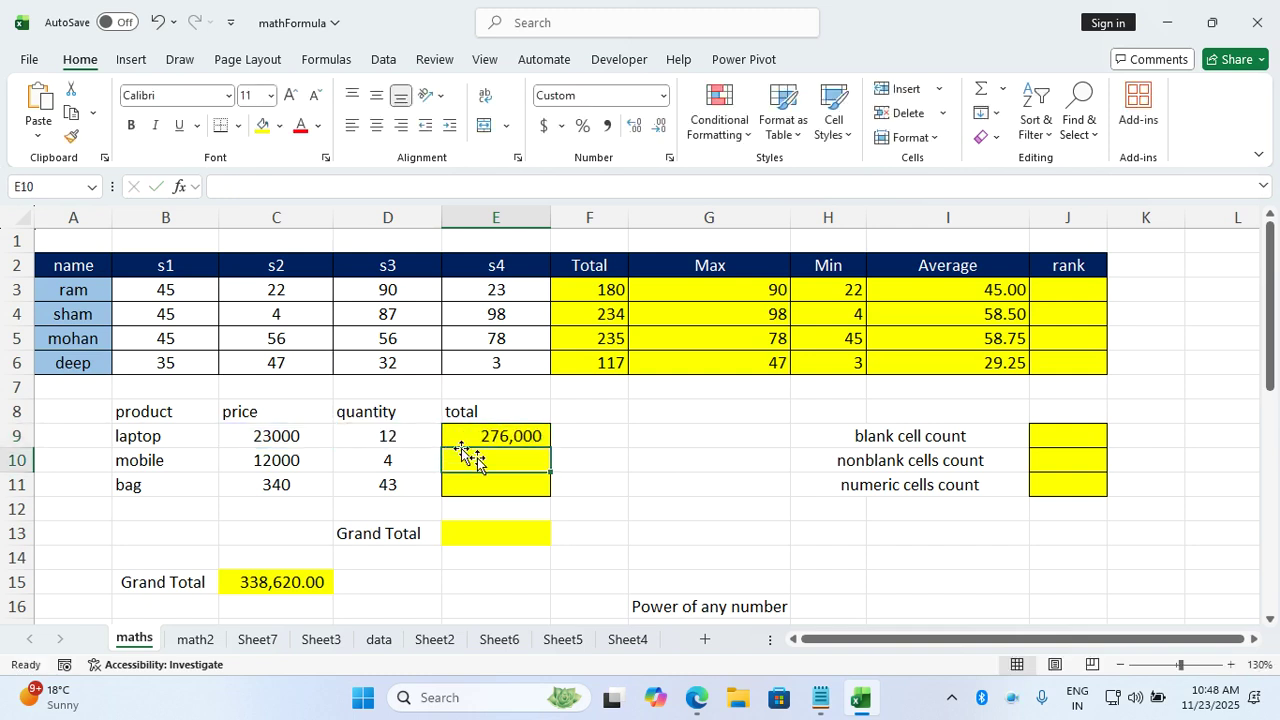
# Enter =PRODUCT(C9:D9) in E9 for the laptop's total and fill it down to the mobile and bag rows through E11
pyautogui.click(526, 437)
pyautogui.write('=product(')
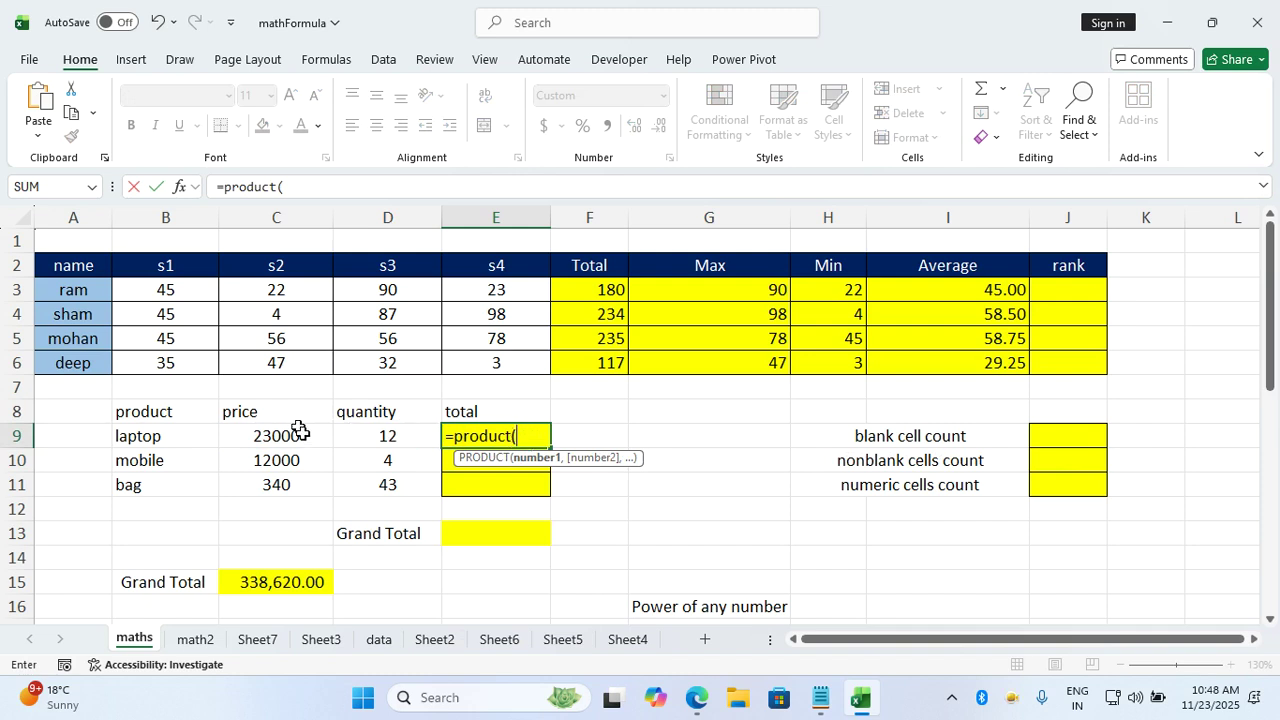
pyautogui.moveTo(300, 436); pyautogui.dragTo(383, 443)
pyautogui.write(')')
pyautogui.press('Return')
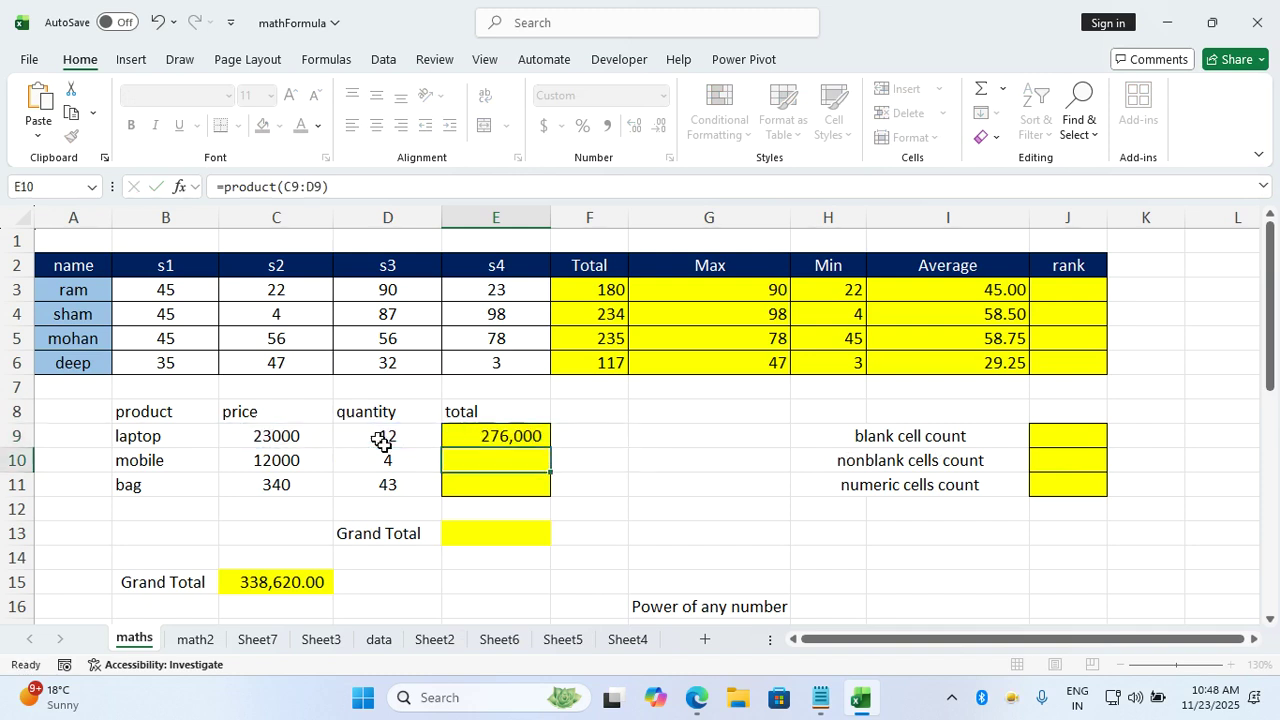
pyautogui.click(520, 441)
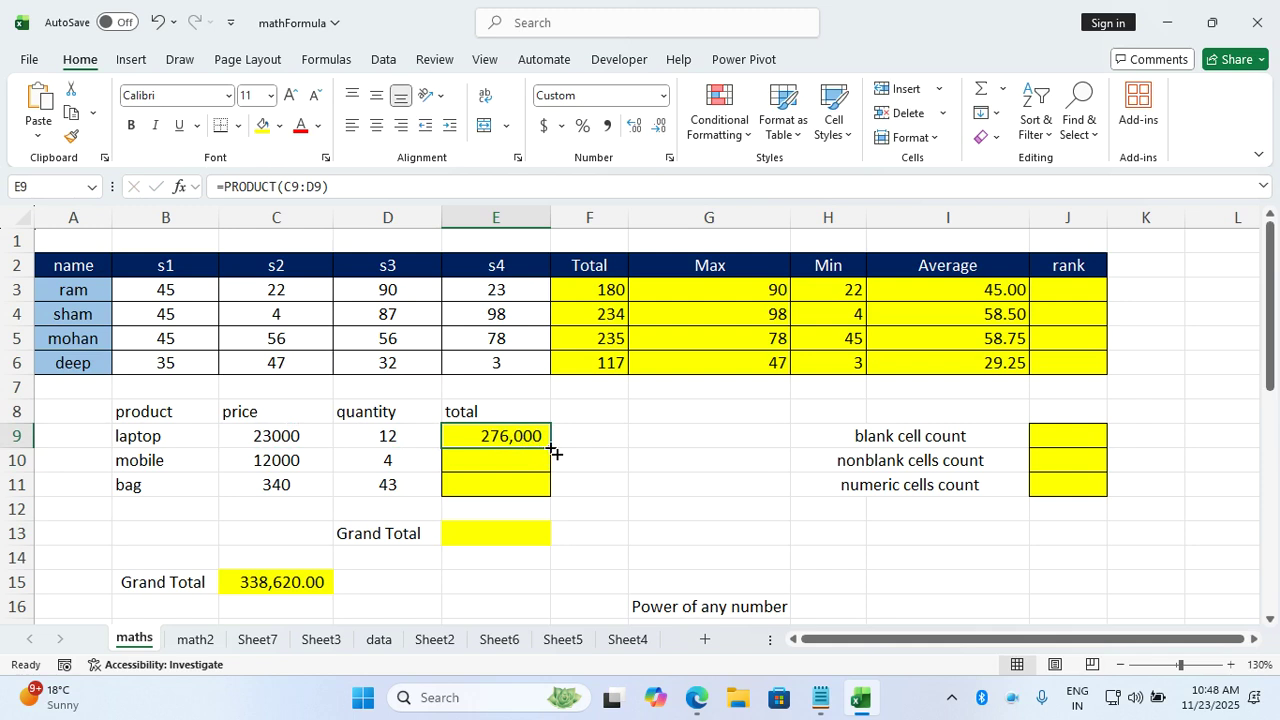
pyautogui.doubleClick(555, 453)
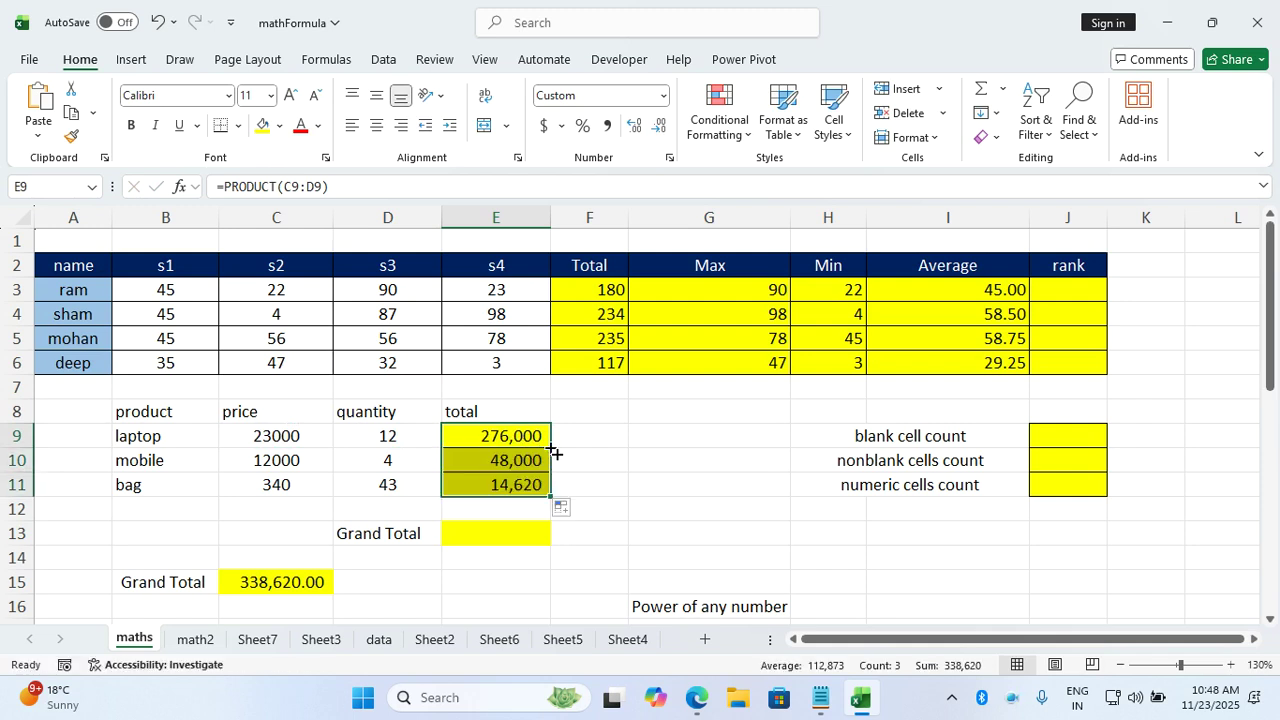
# AutoSum the product totals into the Grand Total cell E13 with =SUM(E9:E12)
pyautogui.click(519, 537)
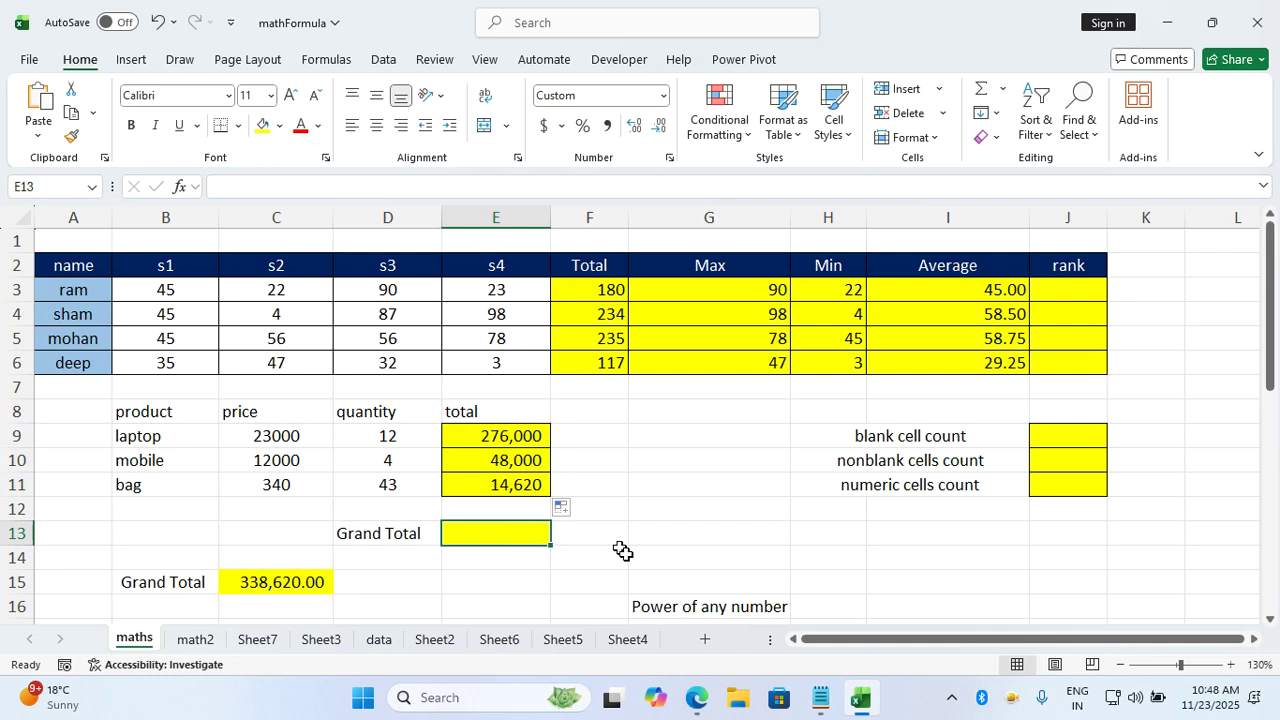
pyautogui.press('alt')
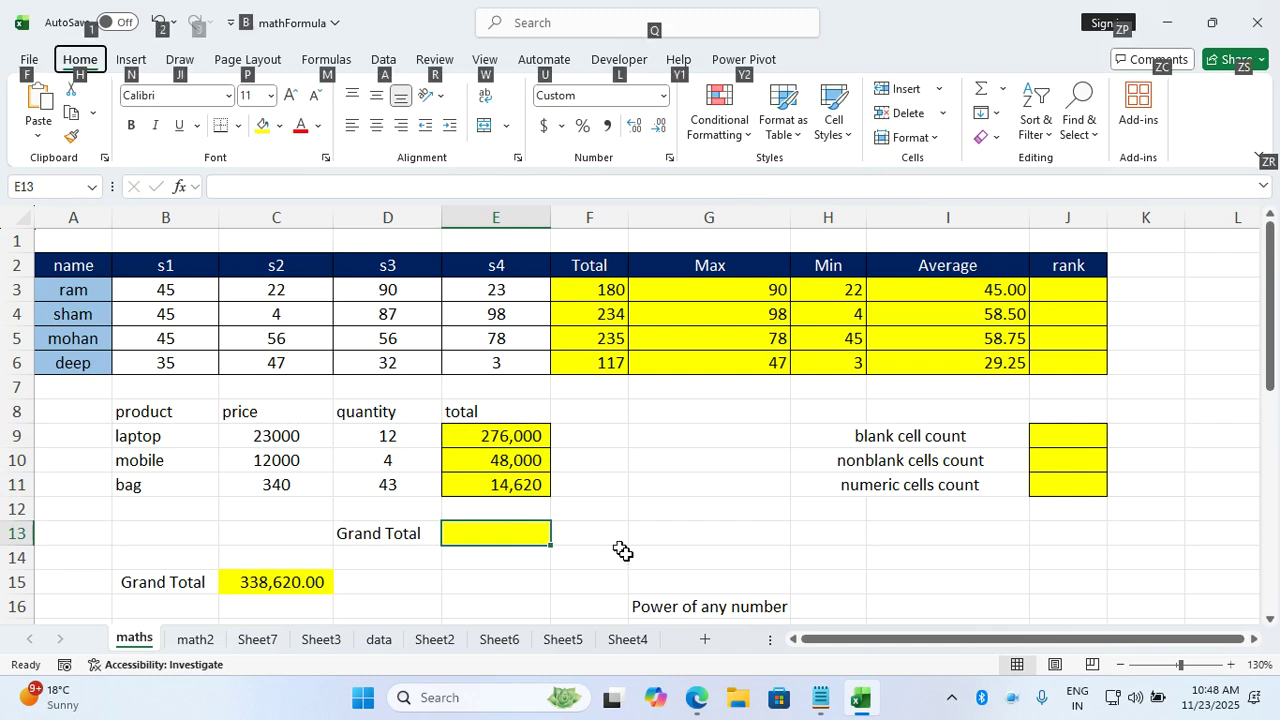
pyautogui.press('alt')
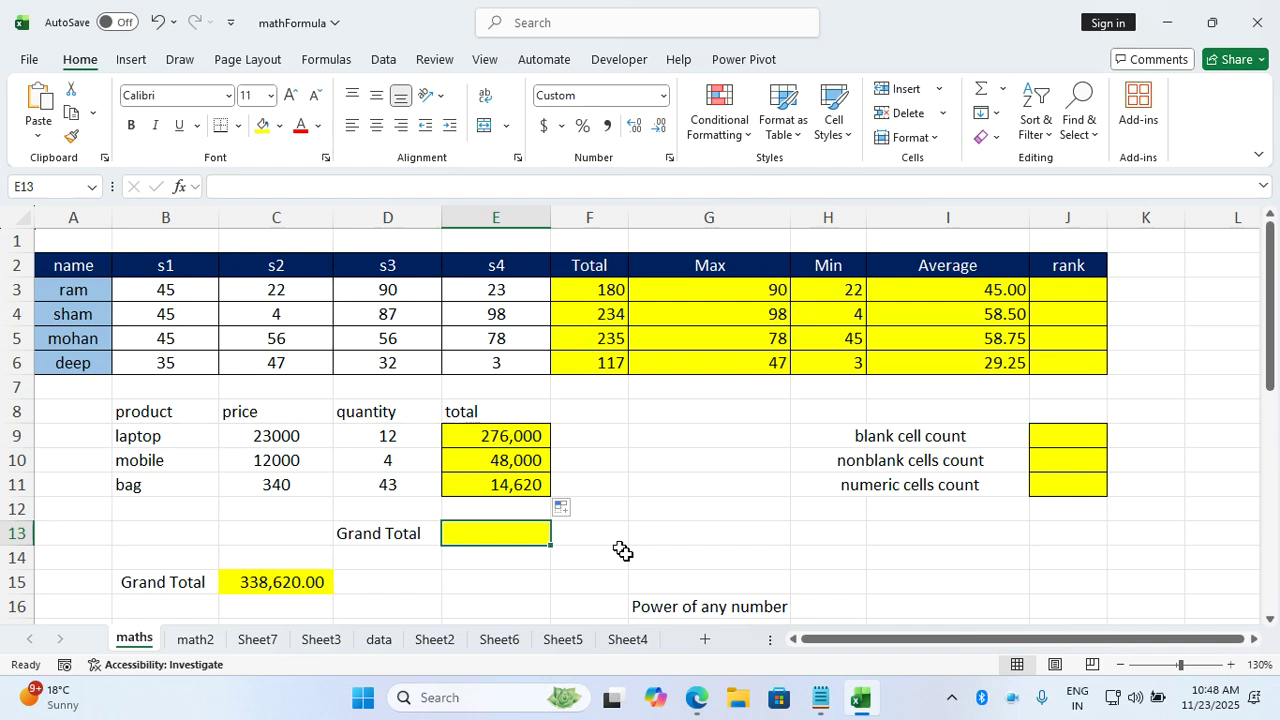
pyautogui.hotkey('alt', '=')
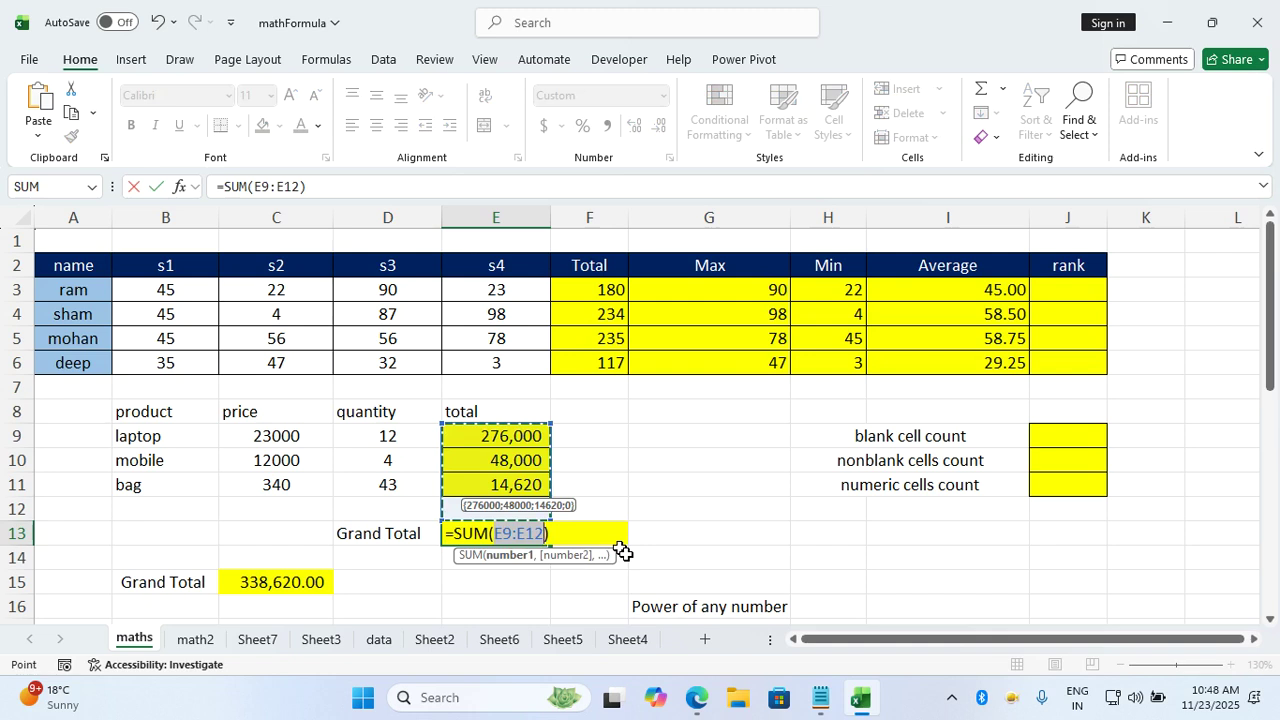
pyautogui.press('Return')
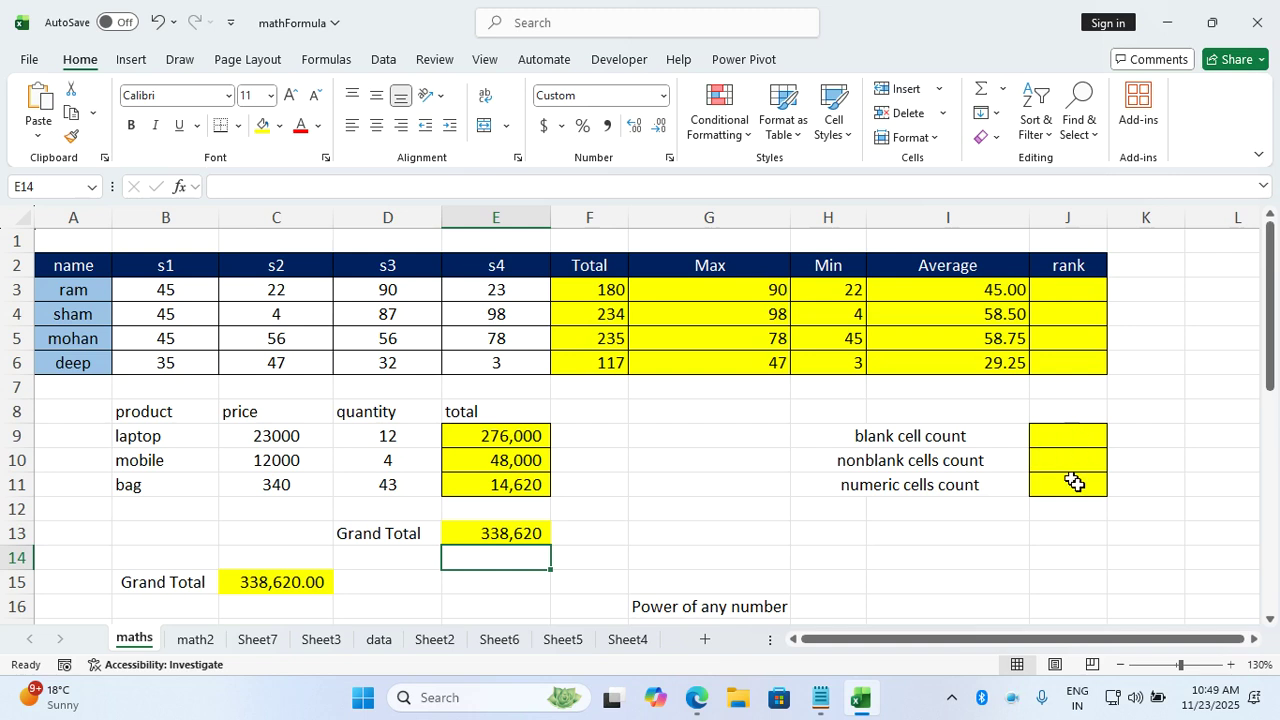
# Enter =COUNTBLANK(A2:J6) in J9 to count the blank cells in the student marks table
pyautogui.click(209, 319)
pyautogui.hotkey('ctrl', 'a')
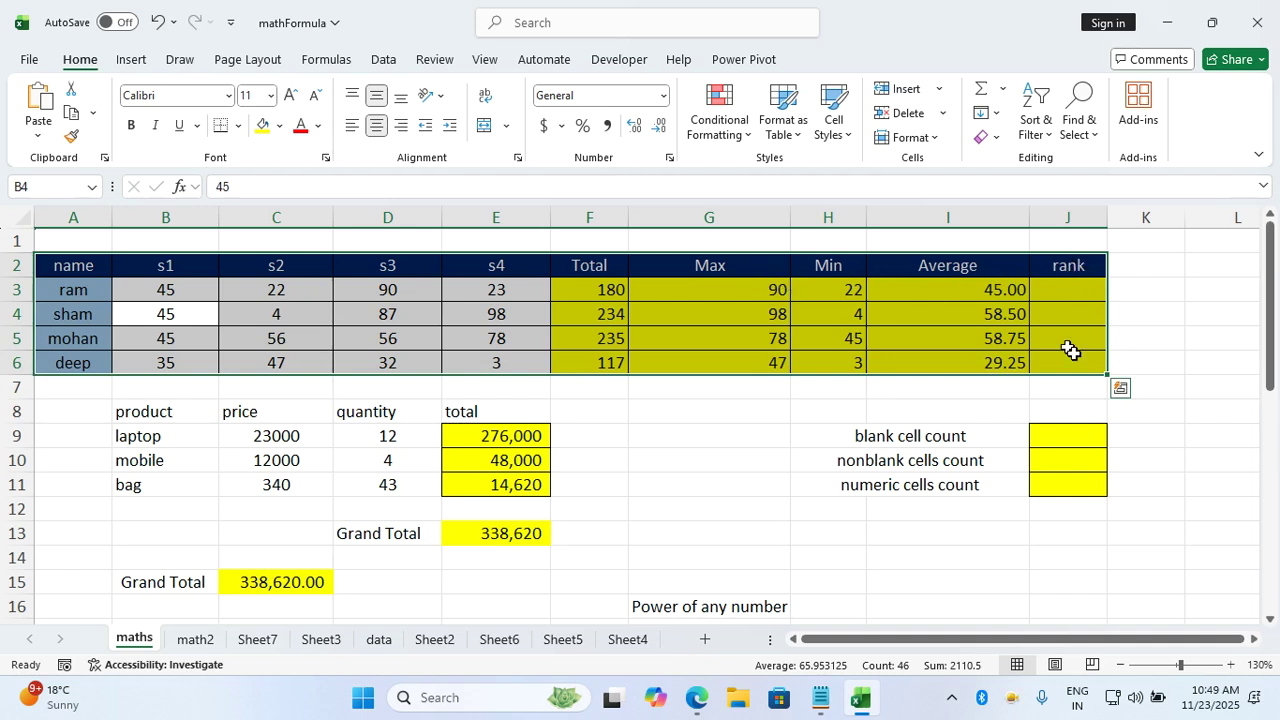
pyautogui.click(1068, 438)
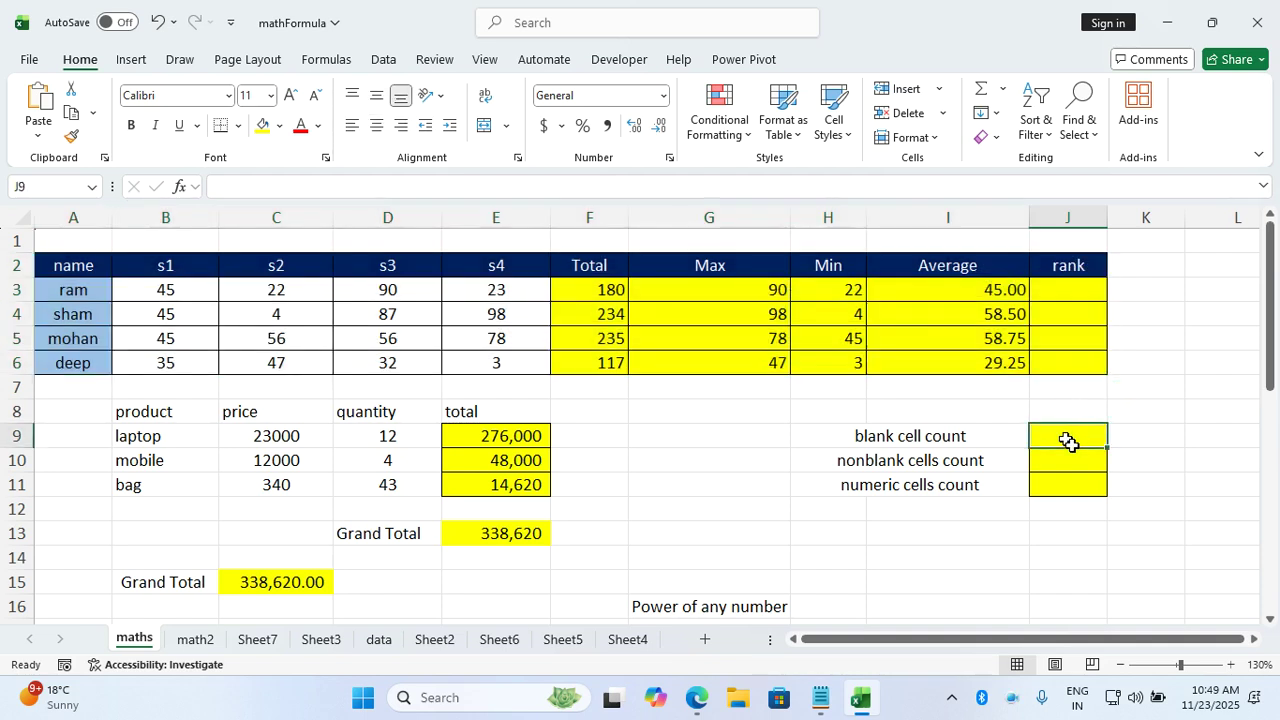
pyautogui.write('=count')
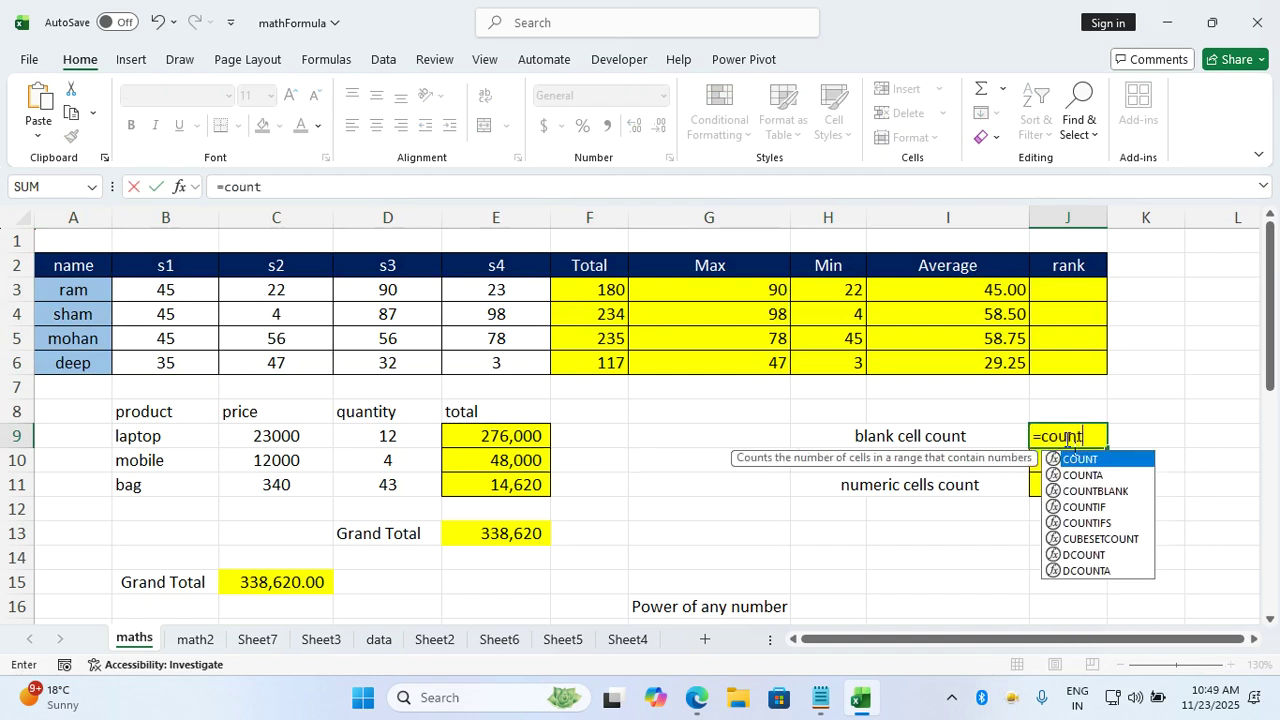
pyautogui.write('ba')
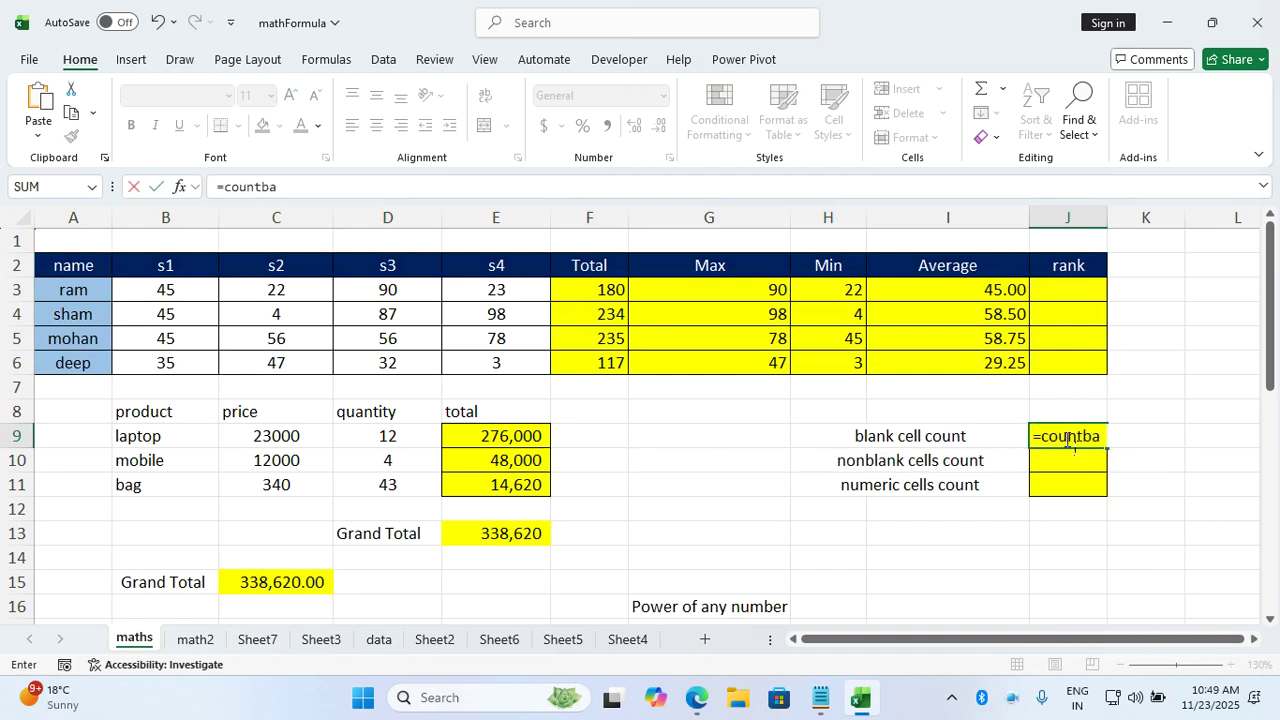
pyautogui.press('BackSpace')
pyautogui.write('a')
pyautogui.press('BackSpace')
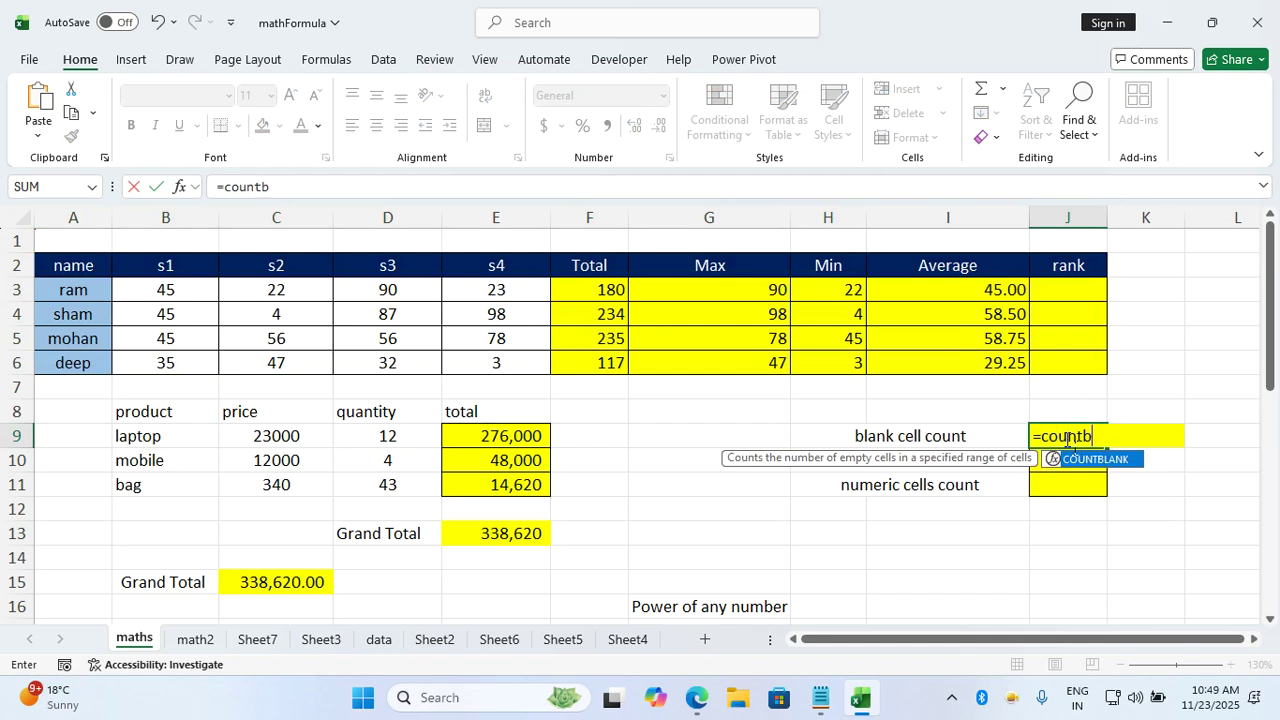
pyautogui.write('lank(')
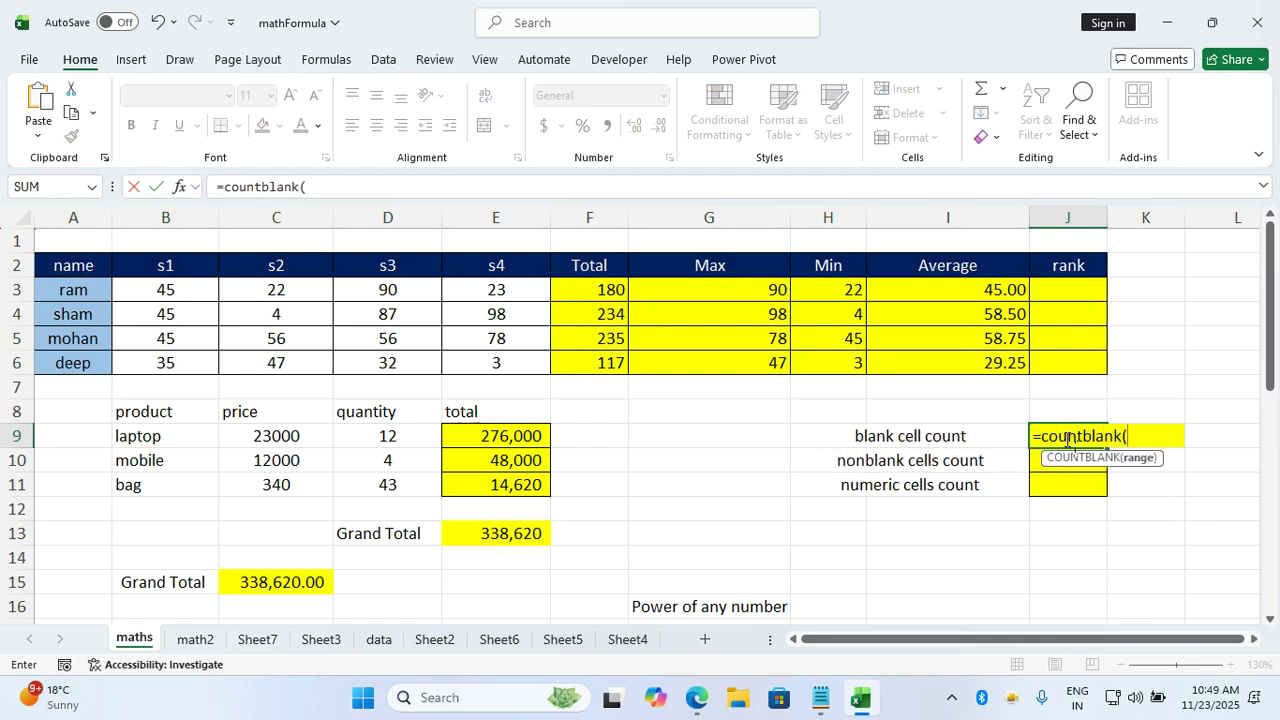
pyautogui.click(674, 339)
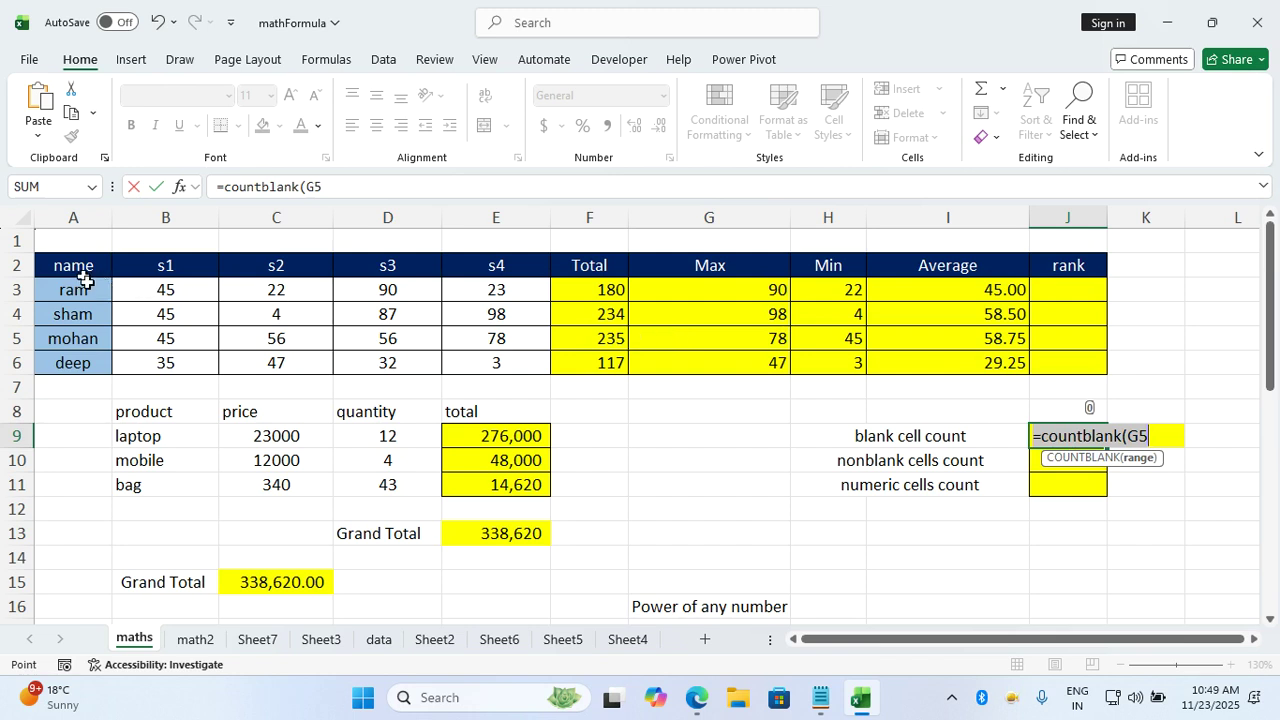
pyautogui.click(1150, 436)
pyautogui.press('BackSpace')
pyautogui.press('BackSpace')
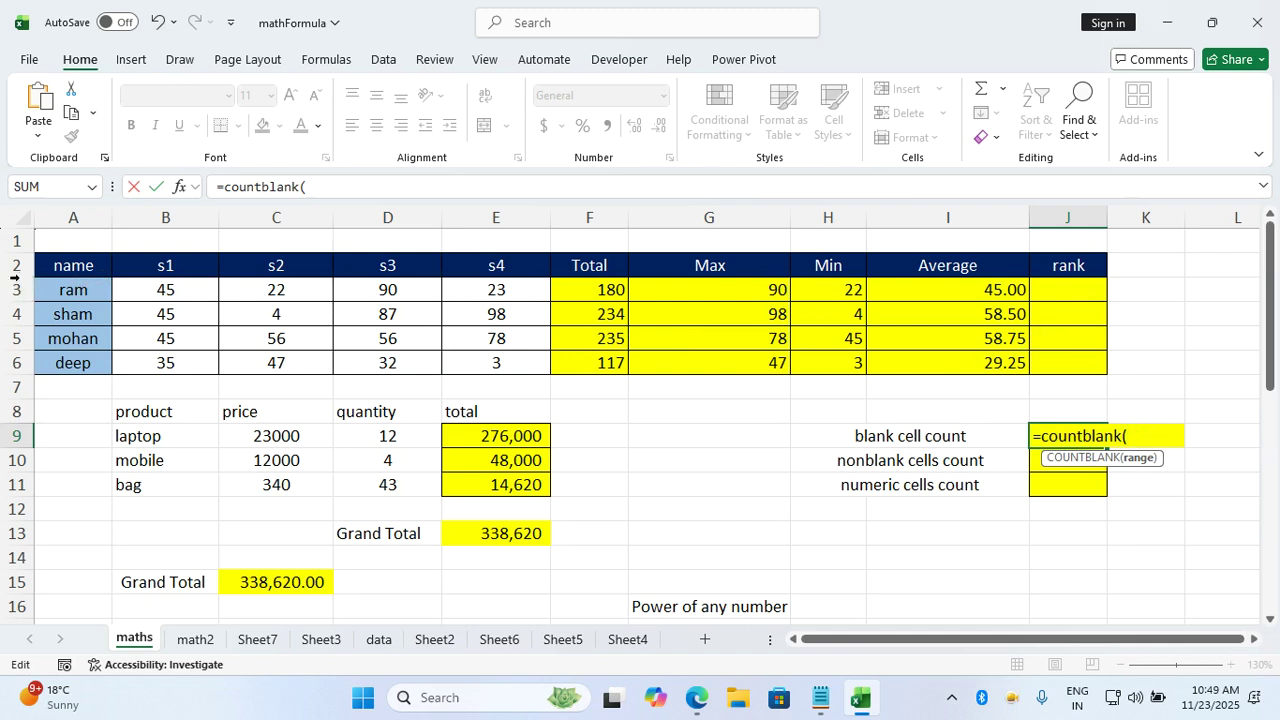
pyautogui.moveTo(100, 268); pyautogui.dragTo(1094, 361)
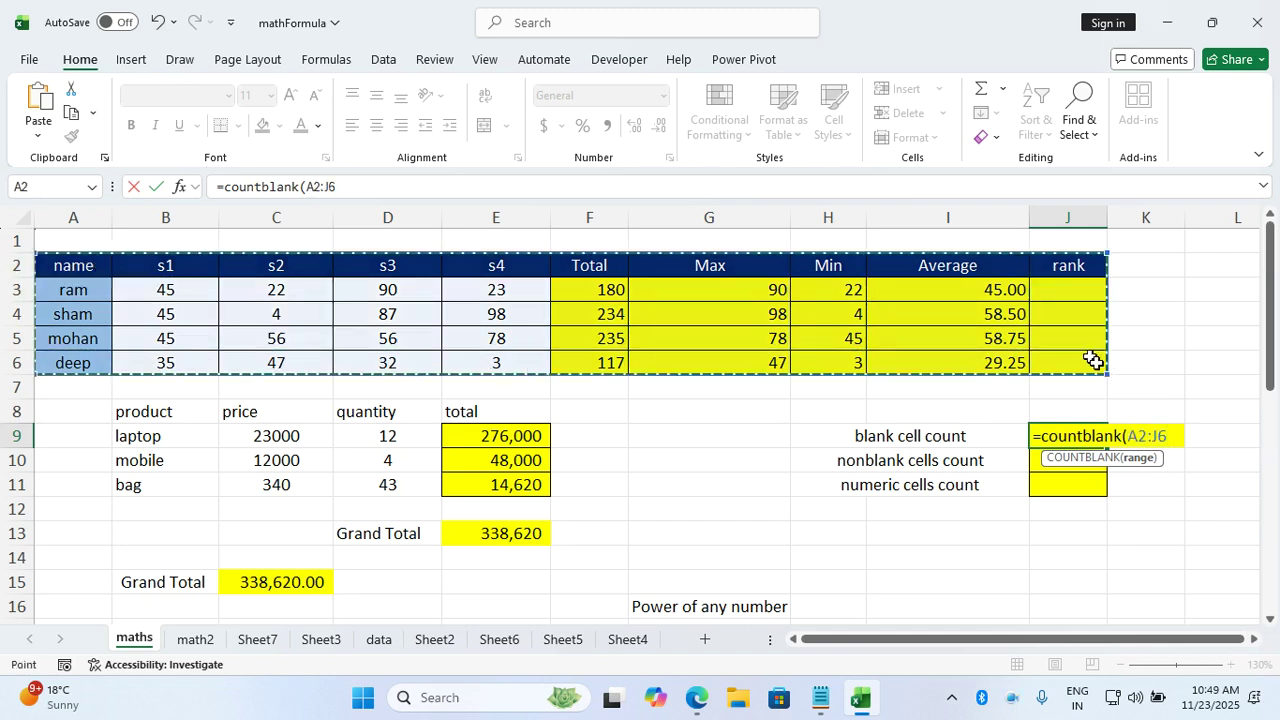
pyautogui.write(')')
pyautogui.press('Return')
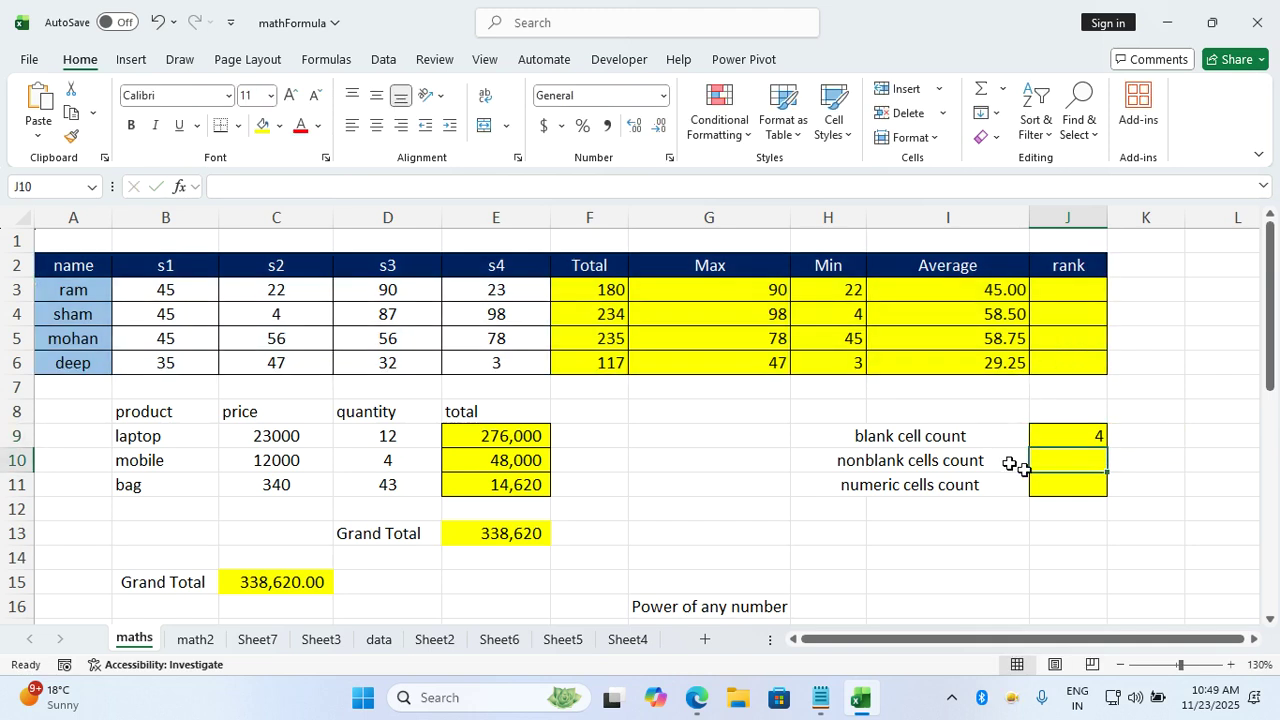
# Enter =COUNTA(A2:J6) in J10 to count the nonblank cells in the student marks table
pyautogui.write('=')
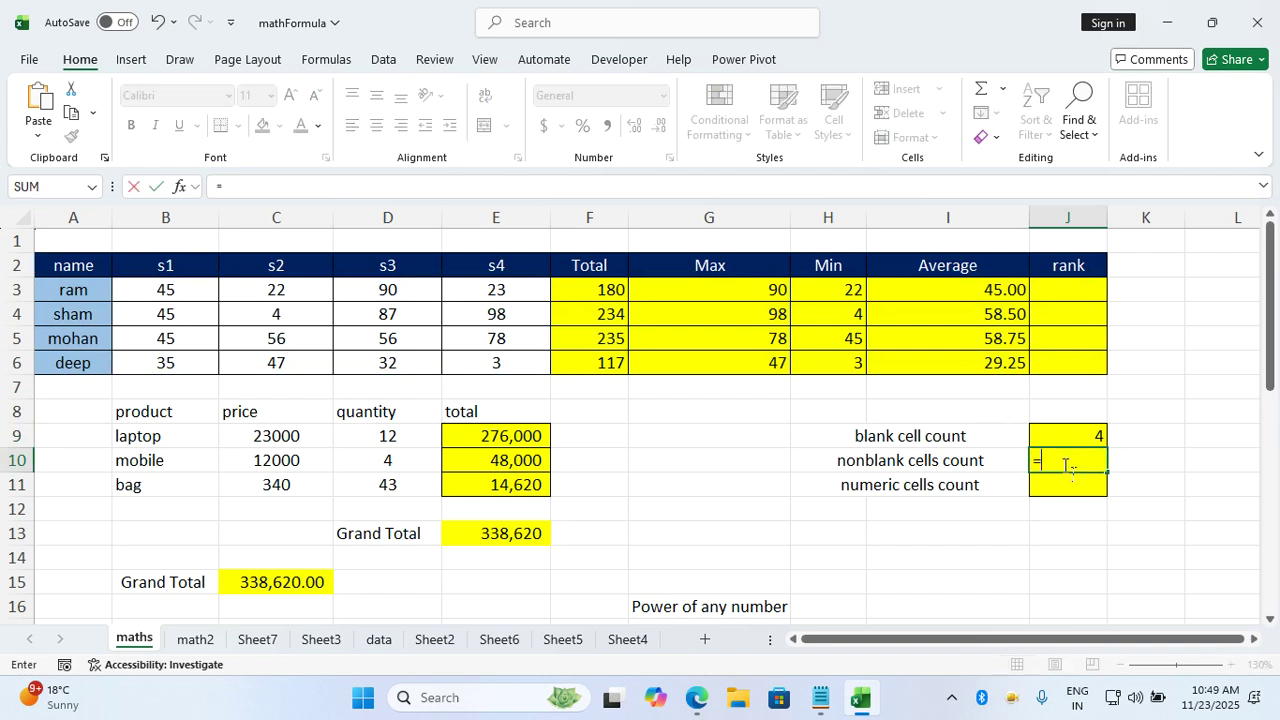
pyautogui.write('coun')
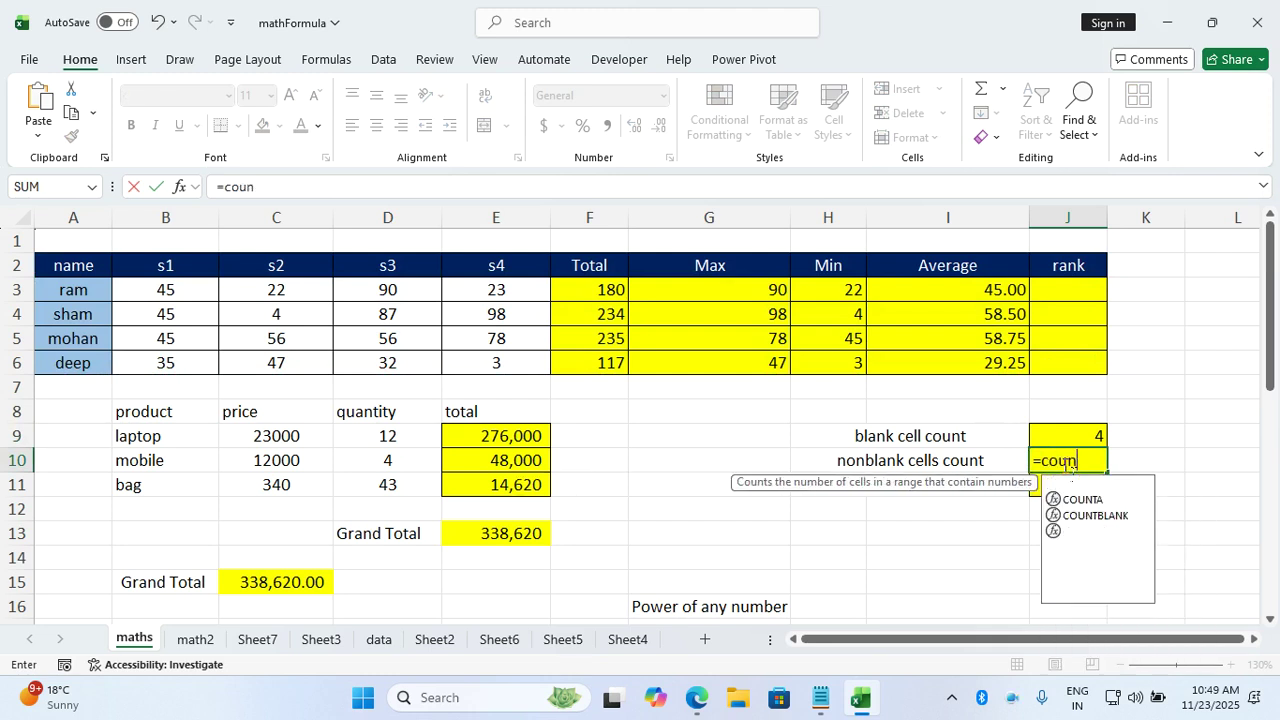
pyautogui.write('ta(')
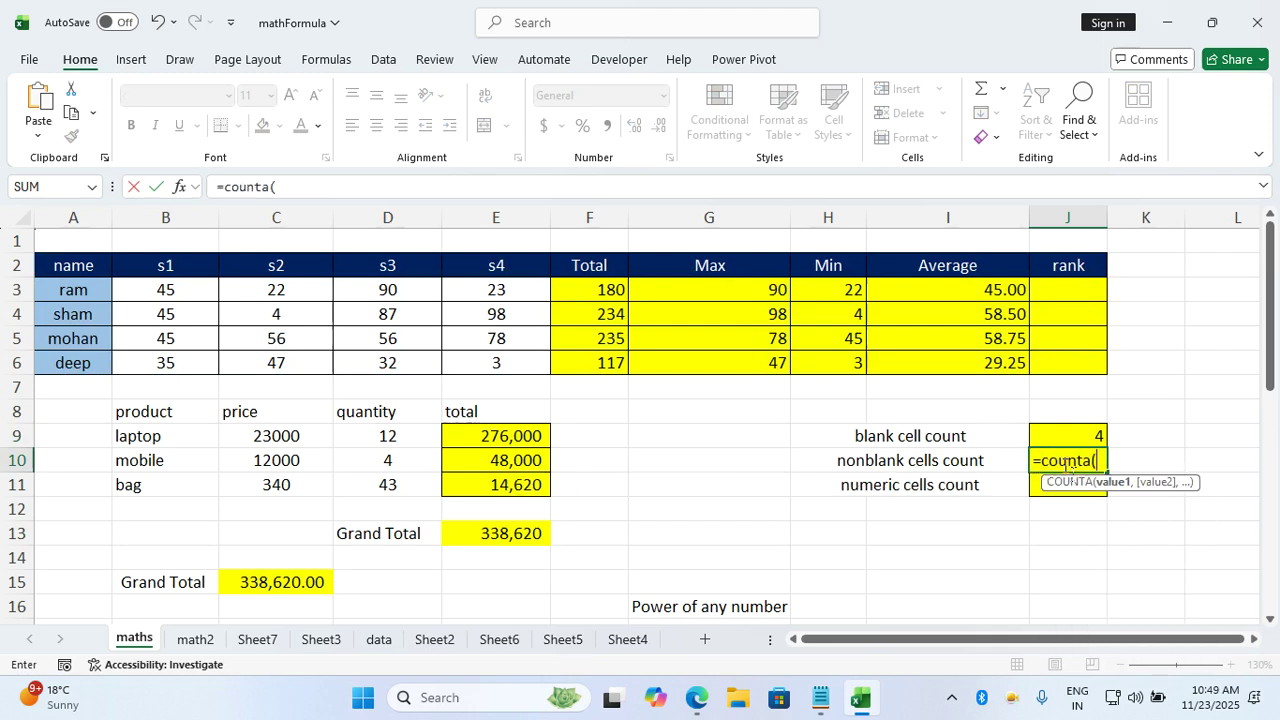
pyautogui.moveTo(89, 266); pyautogui.dragTo(1042, 370)
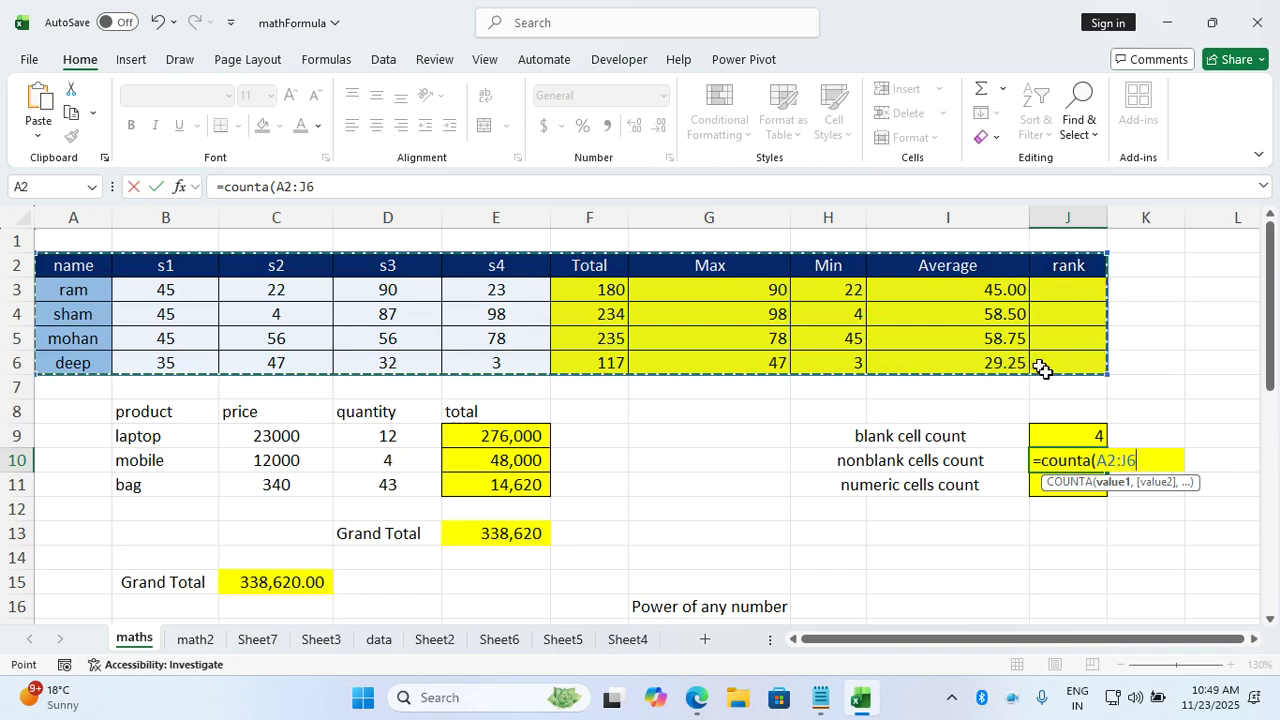
pyautogui.write(')')
pyautogui.press('Return')
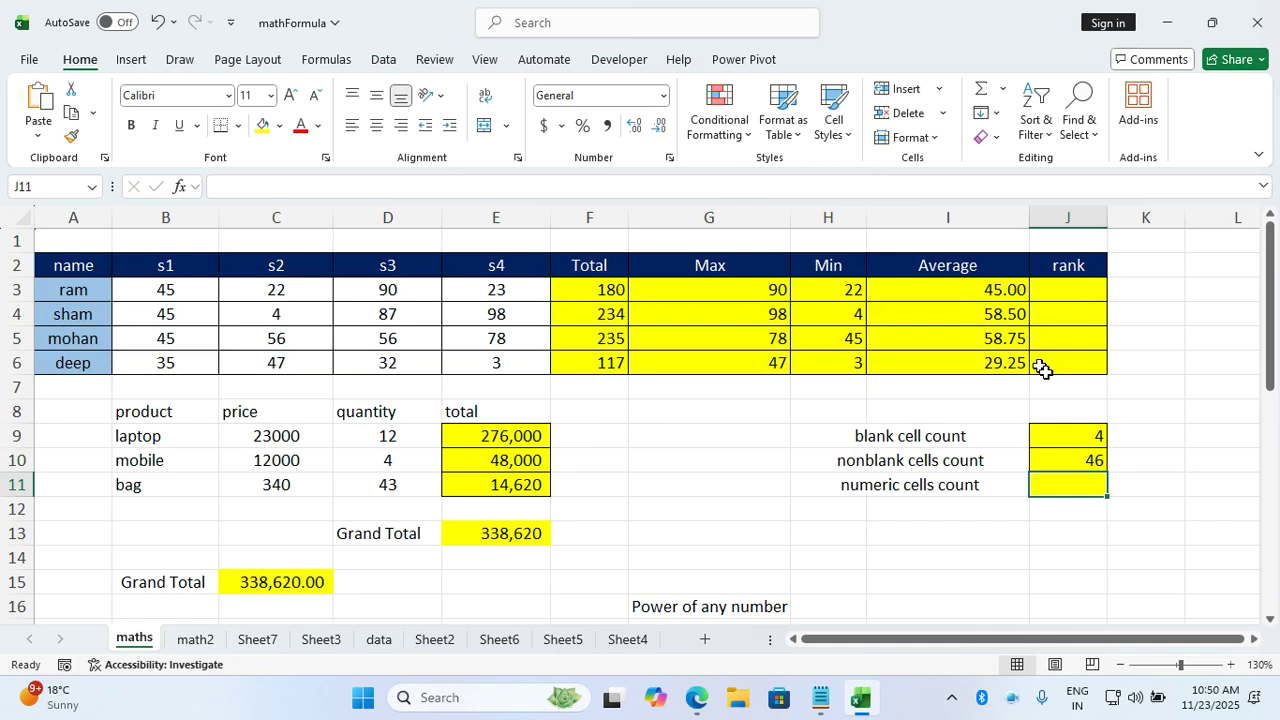
# Enter =COUNT(I2:J6) in J11 to count the numeric cells in the Average and rank columns
pyautogui.write('=count')
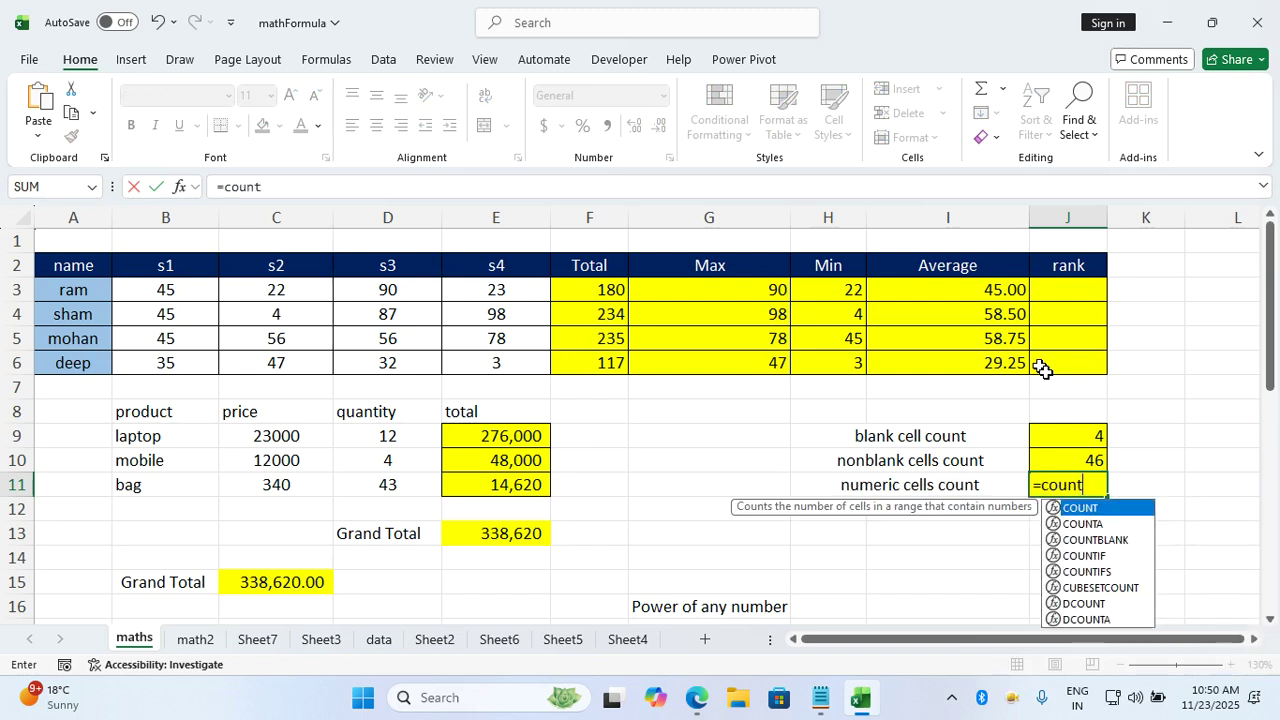
pyautogui.write('(')
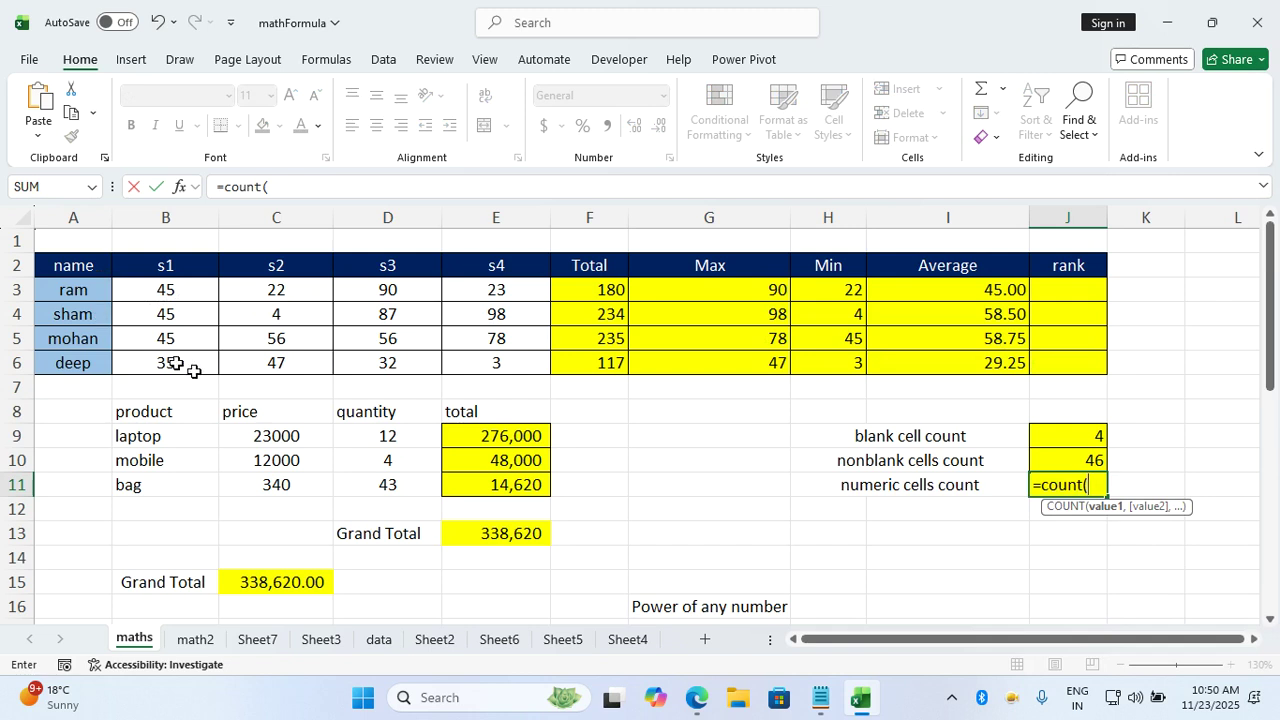
pyautogui.moveTo(975, 266); pyautogui.dragTo(1068, 372)
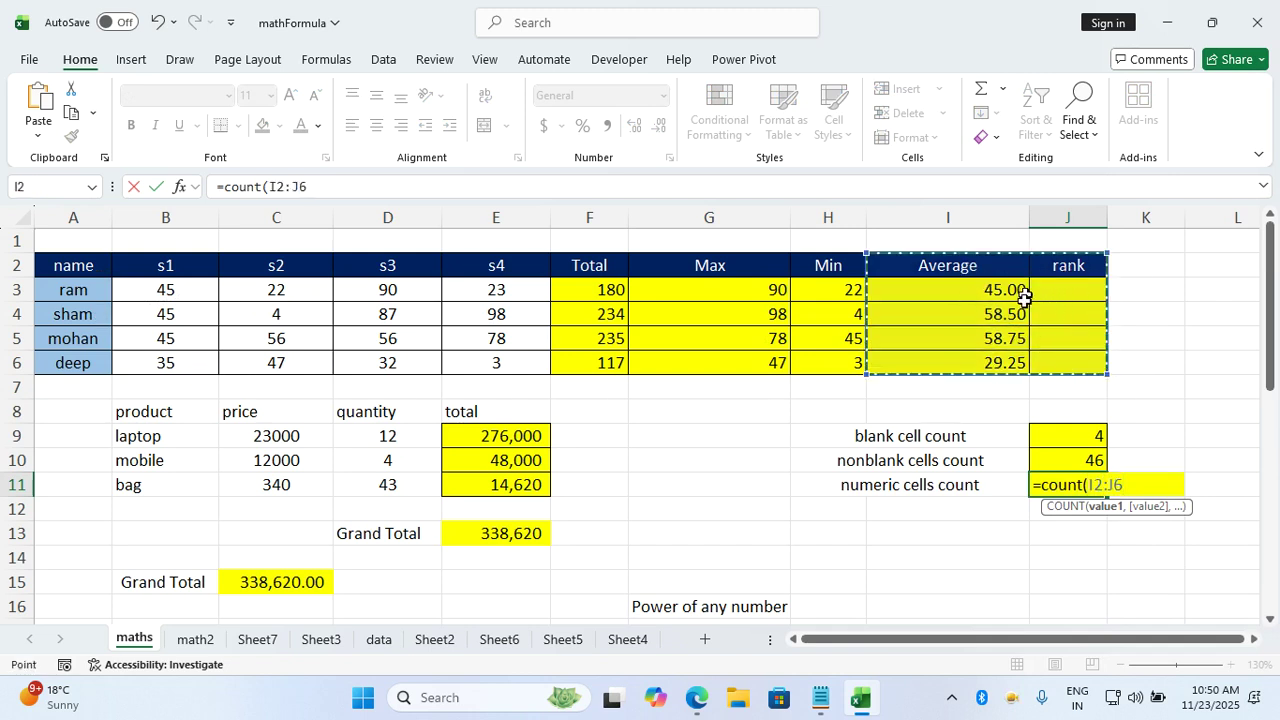
pyautogui.moveTo(103, 265); pyautogui.dragTo(1051, 363)
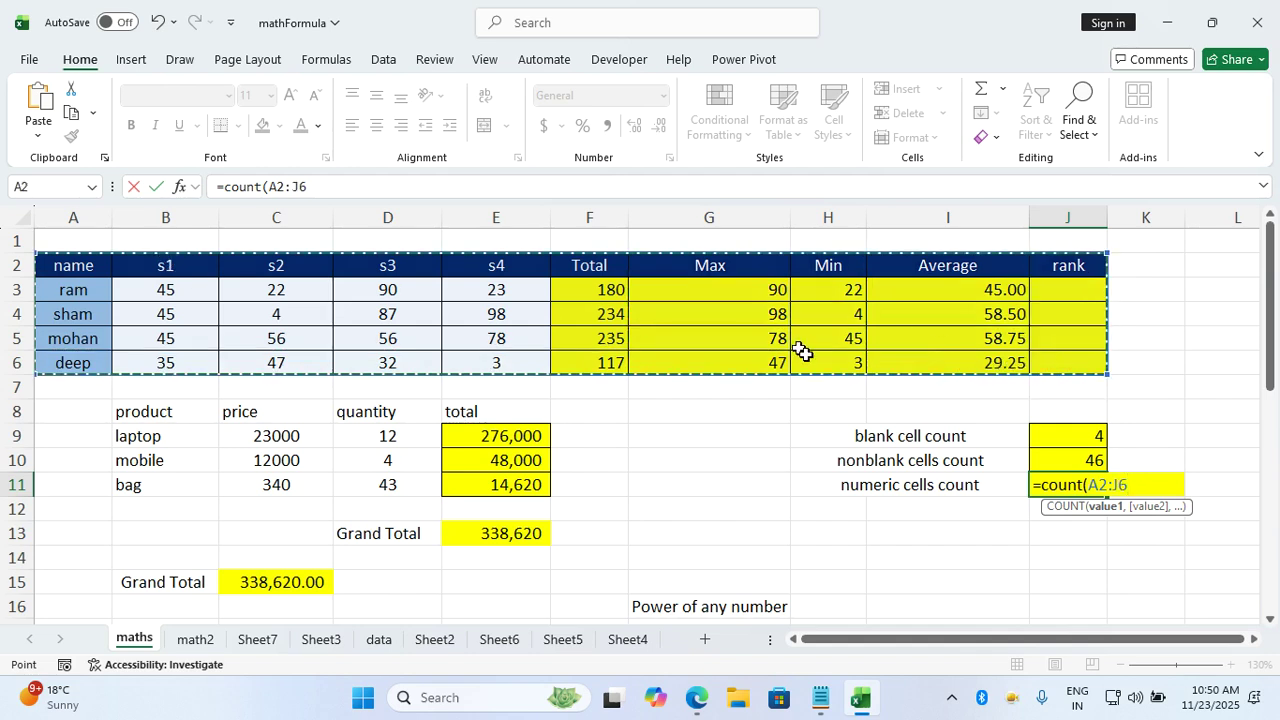
pyautogui.moveTo(980, 289); pyautogui.dragTo(1055, 363)
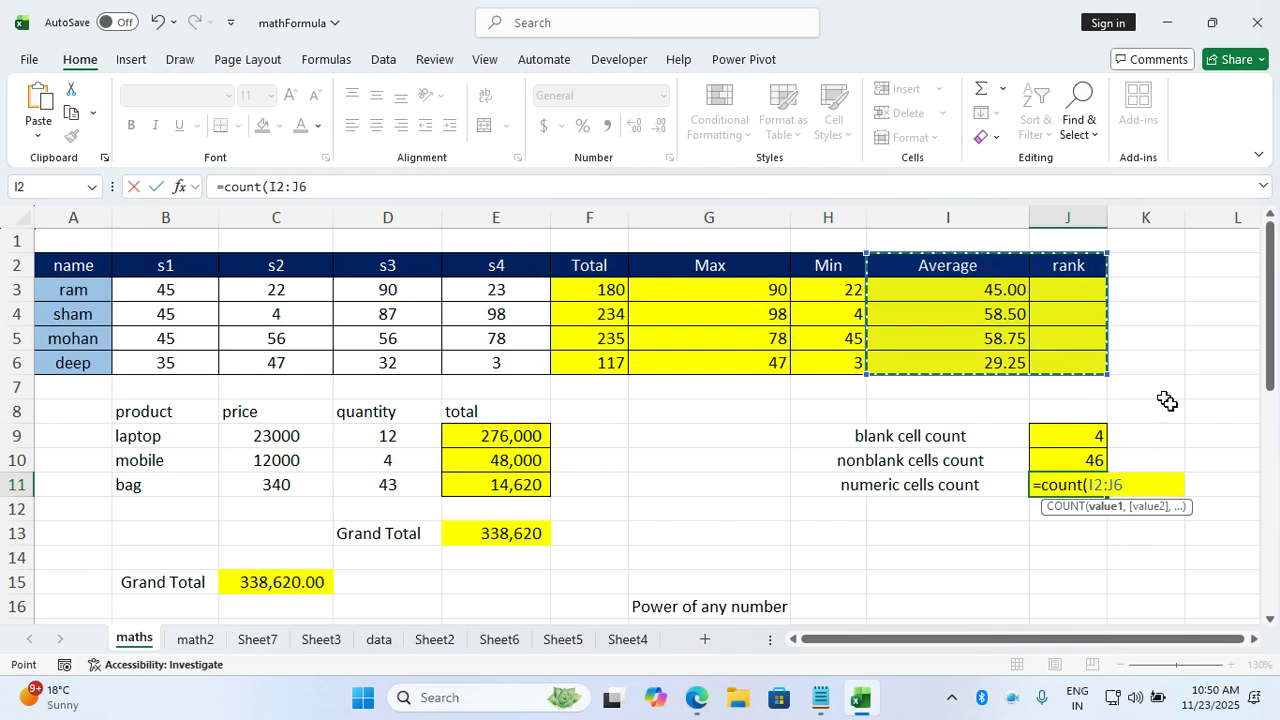
pyautogui.write(')')
pyautogui.press('Return')
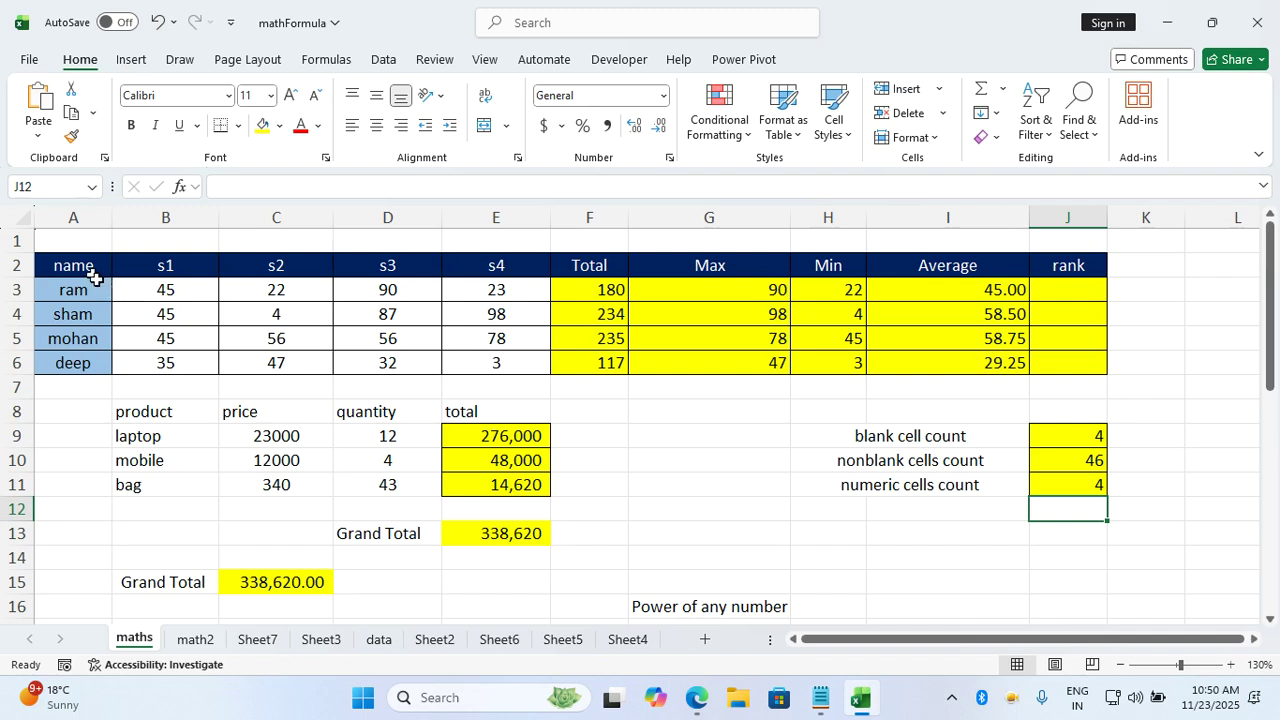
# Enter =COUNTA(A2:J6)+COUNTBLANK(A2:J6) in I13 to count all cells in the student marks table
pyautogui.moveTo(80, 266); pyautogui.dragTo(1066, 363)
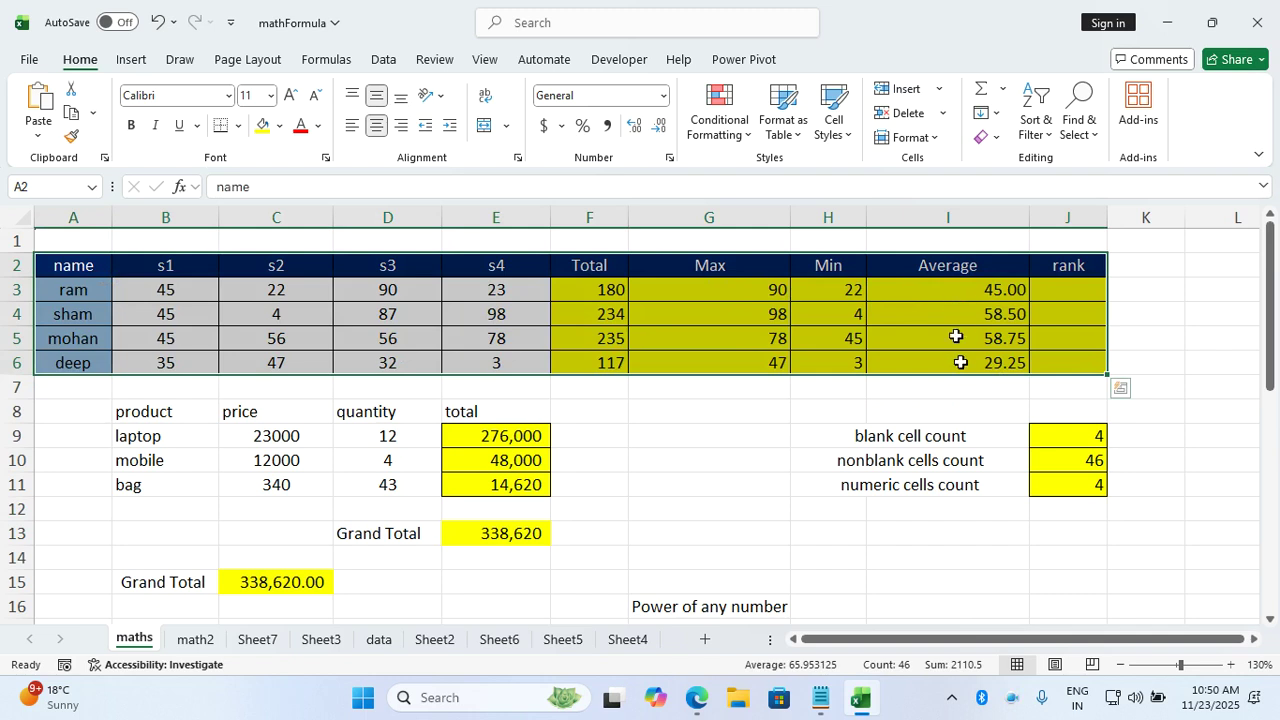
pyautogui.click(945, 534)
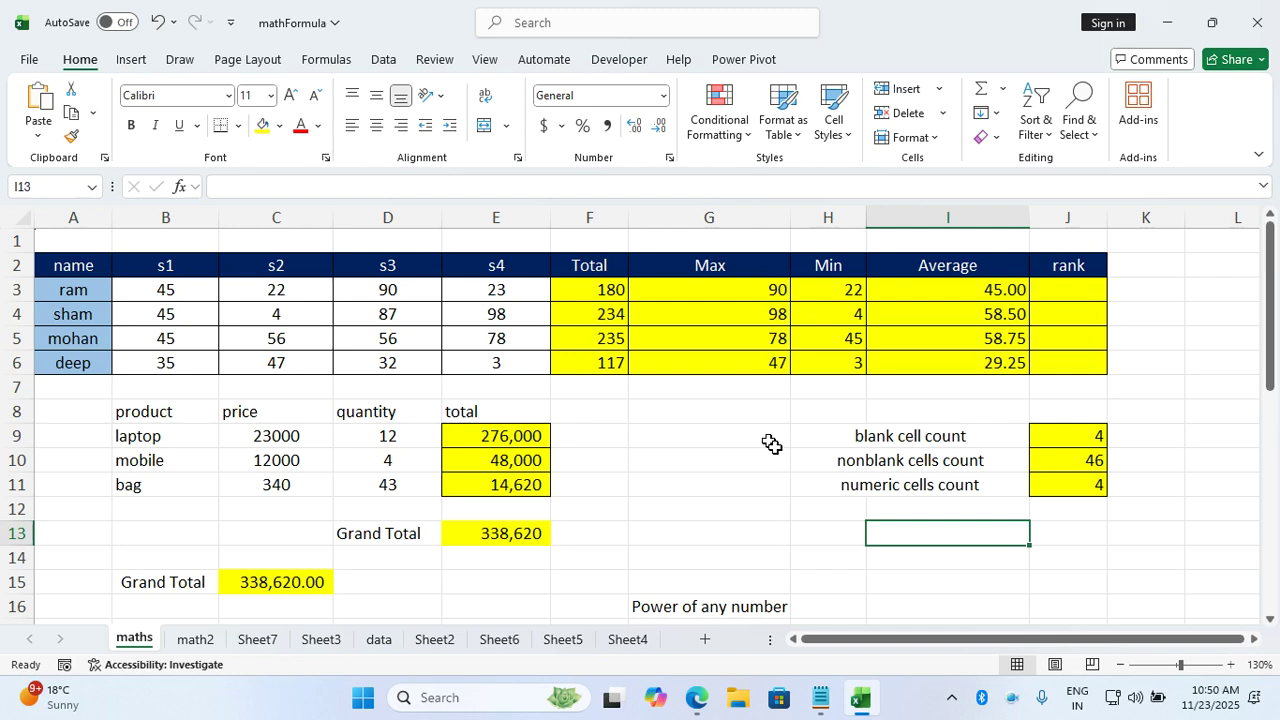
pyautogui.write('=')
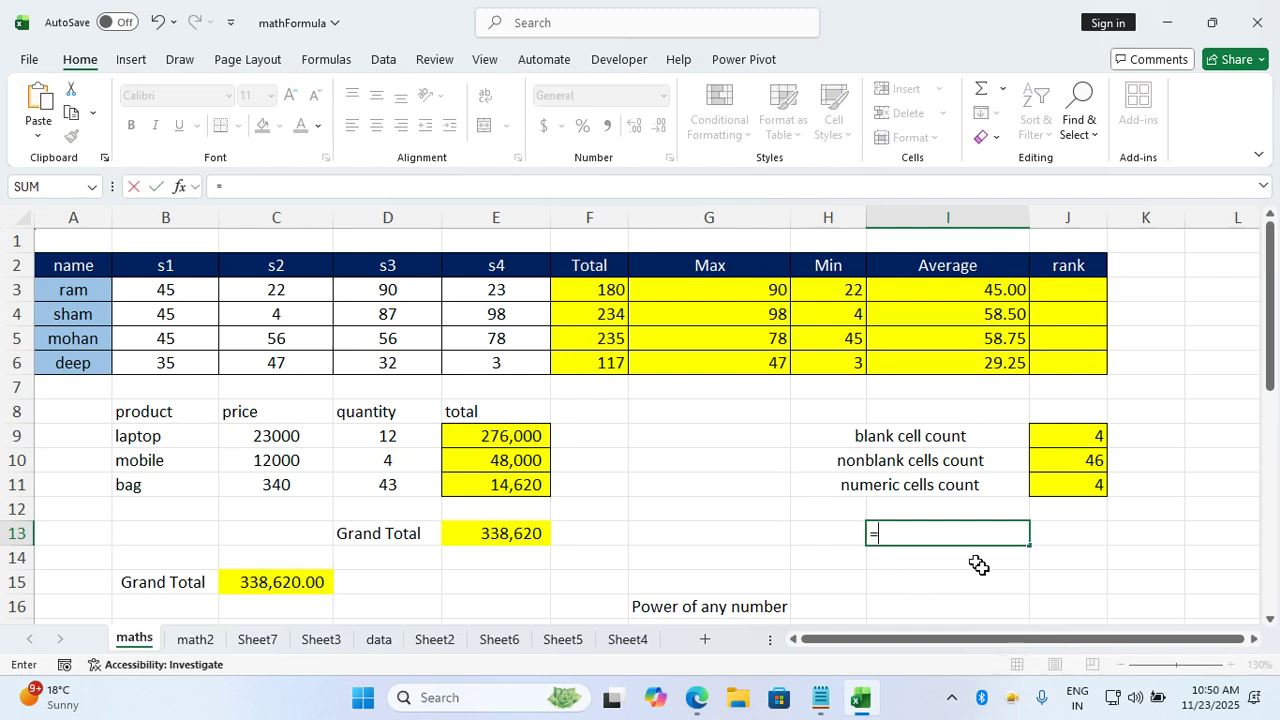
pyautogui.write('counta(')
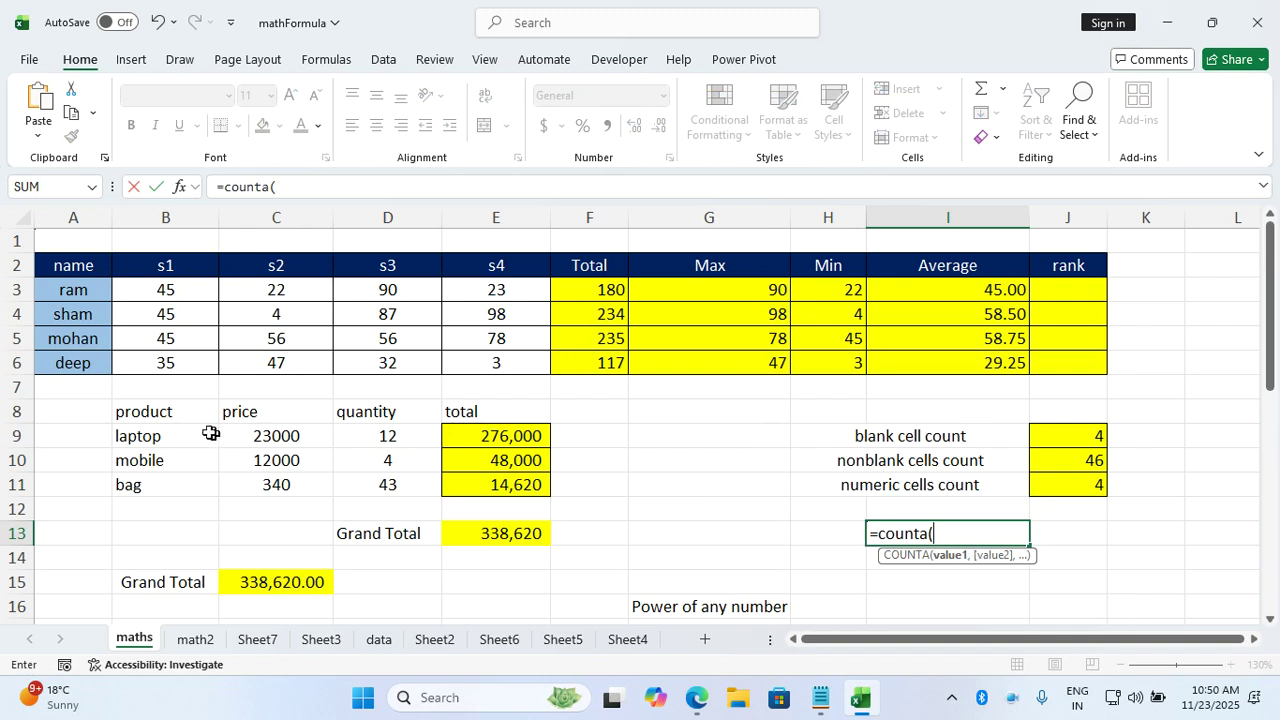
pyautogui.moveTo(58, 262); pyautogui.dragTo(1045, 371)
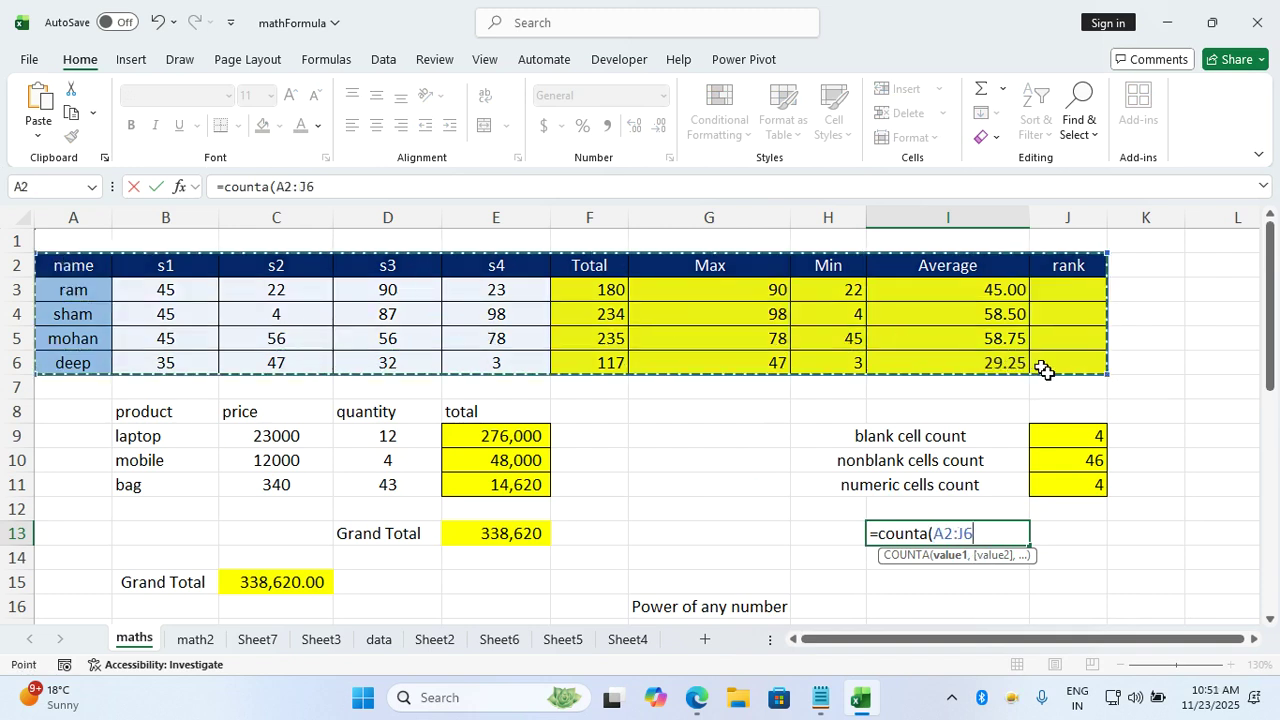
pyautogui.write(')+count')
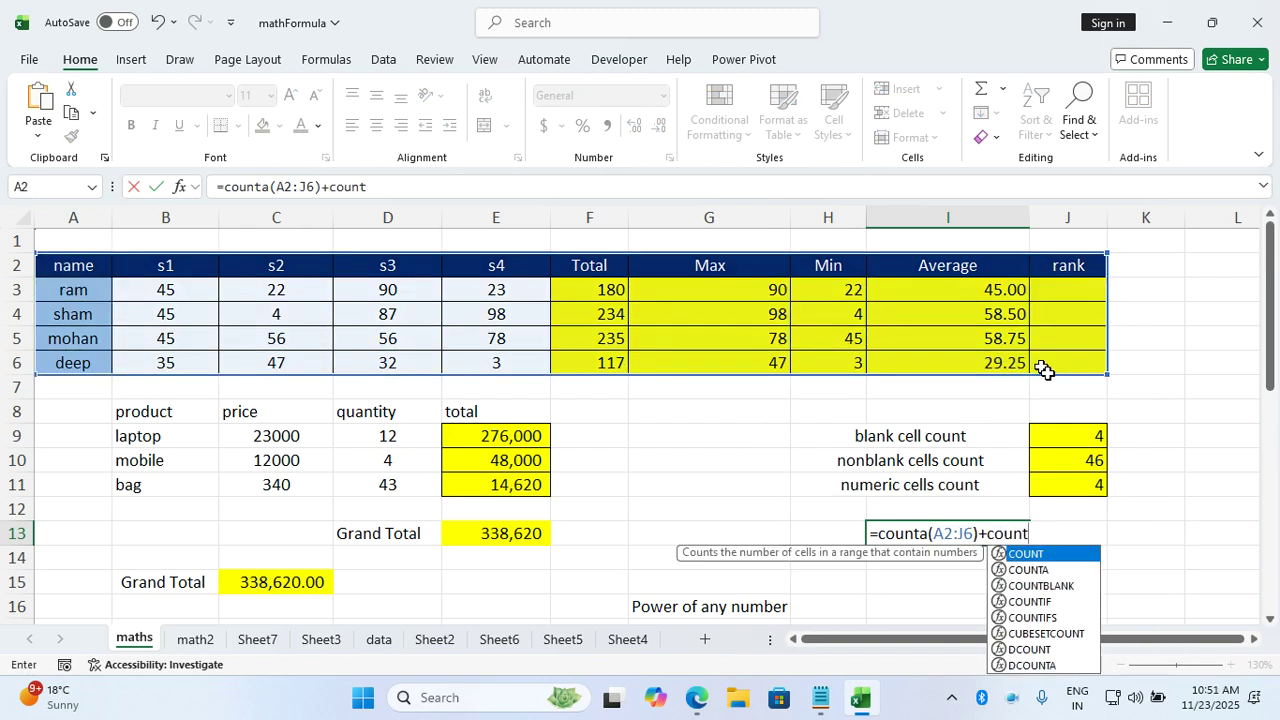
pyautogui.write('blank(')
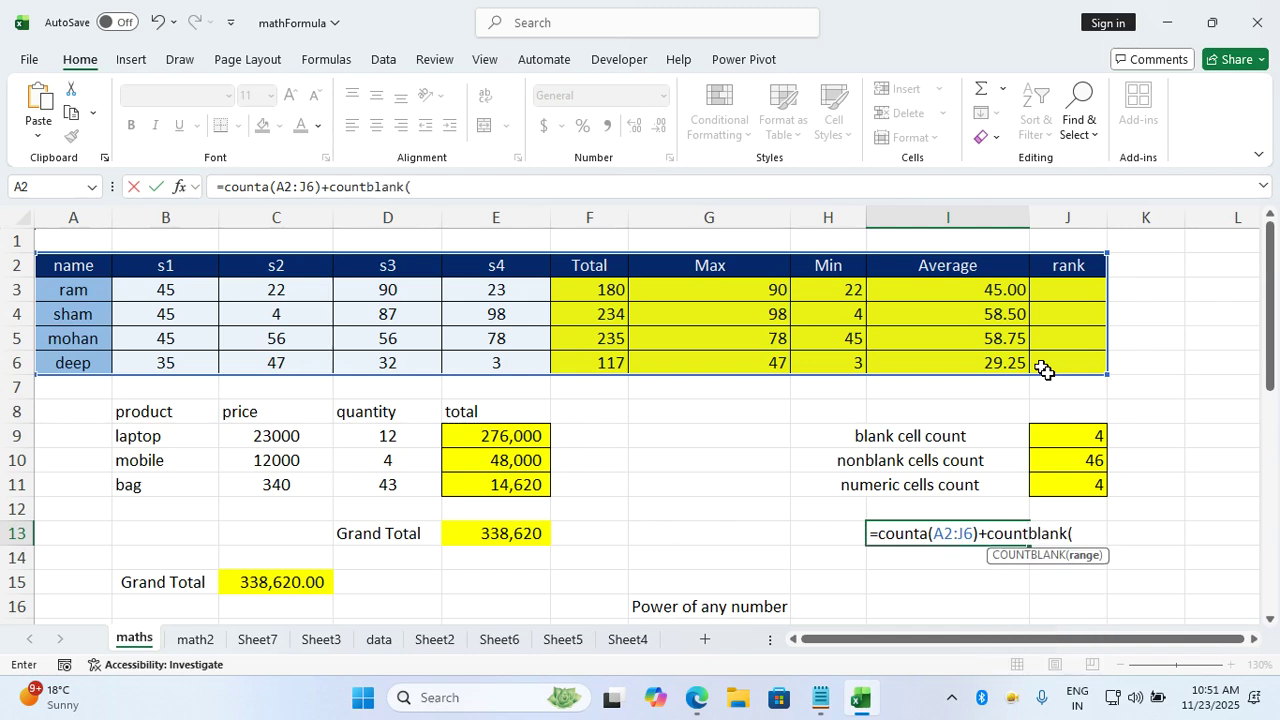
pyautogui.moveTo(100, 268); pyautogui.dragTo(1060, 365)
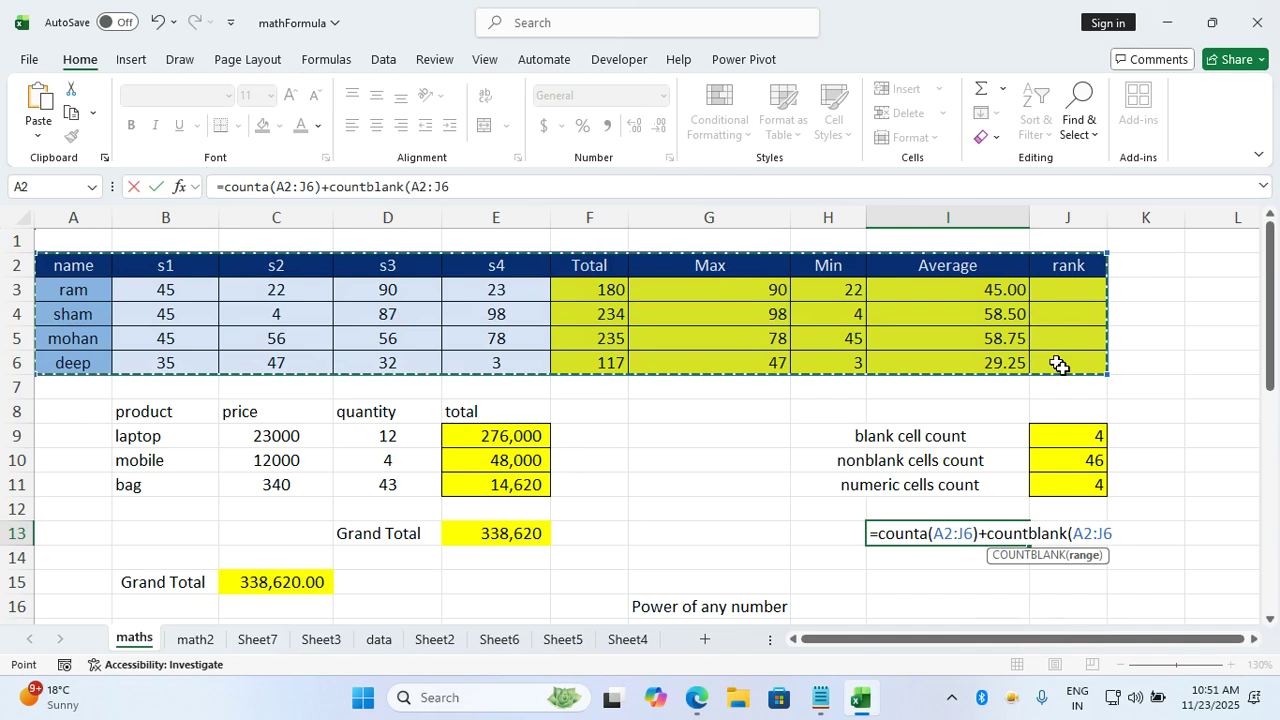
pyautogui.press('Return')
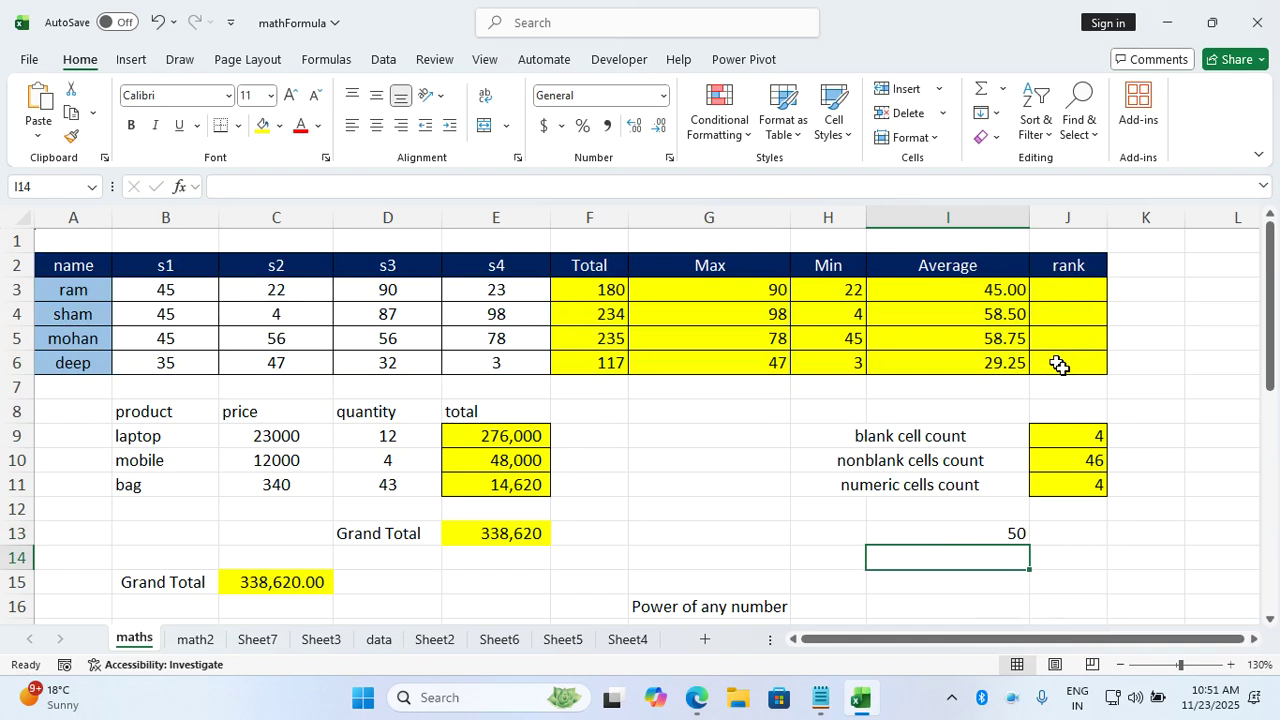
# Enter =RANK(I3,$I$3:$I$6) in J3 to rank the first student's average against an absolute range
pyautogui.click(1060, 298)
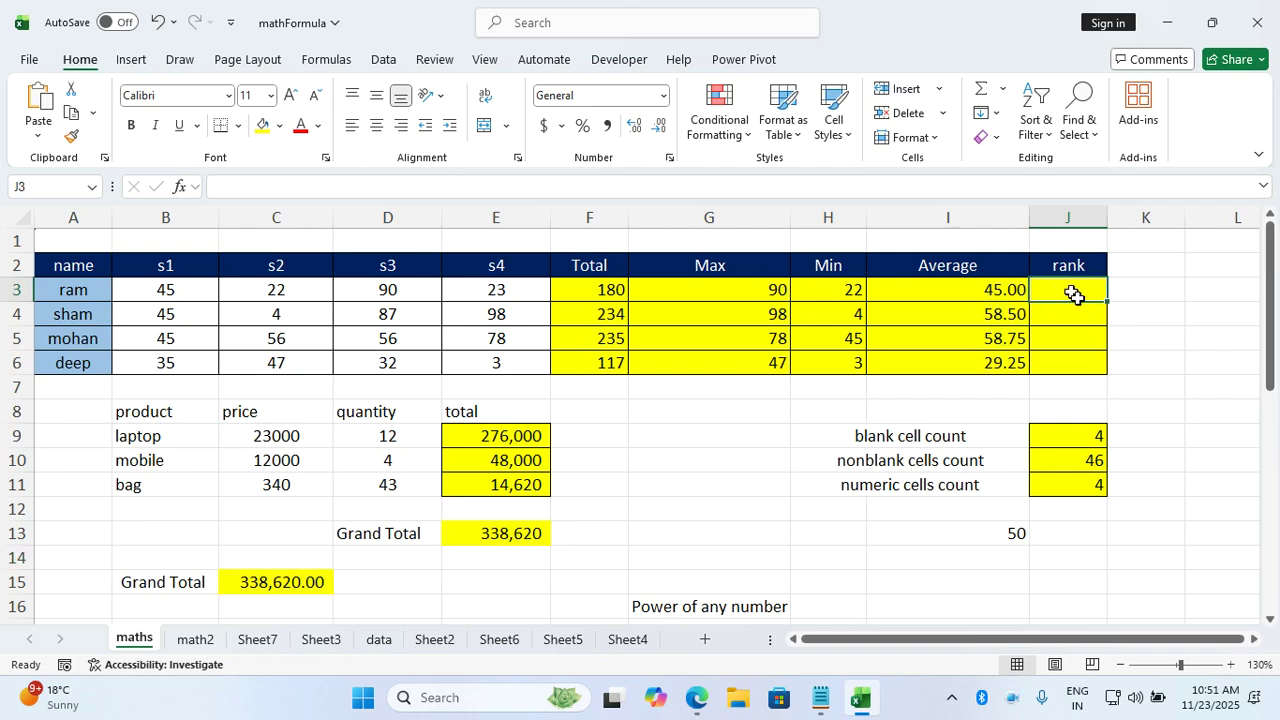
pyautogui.write('=ra')
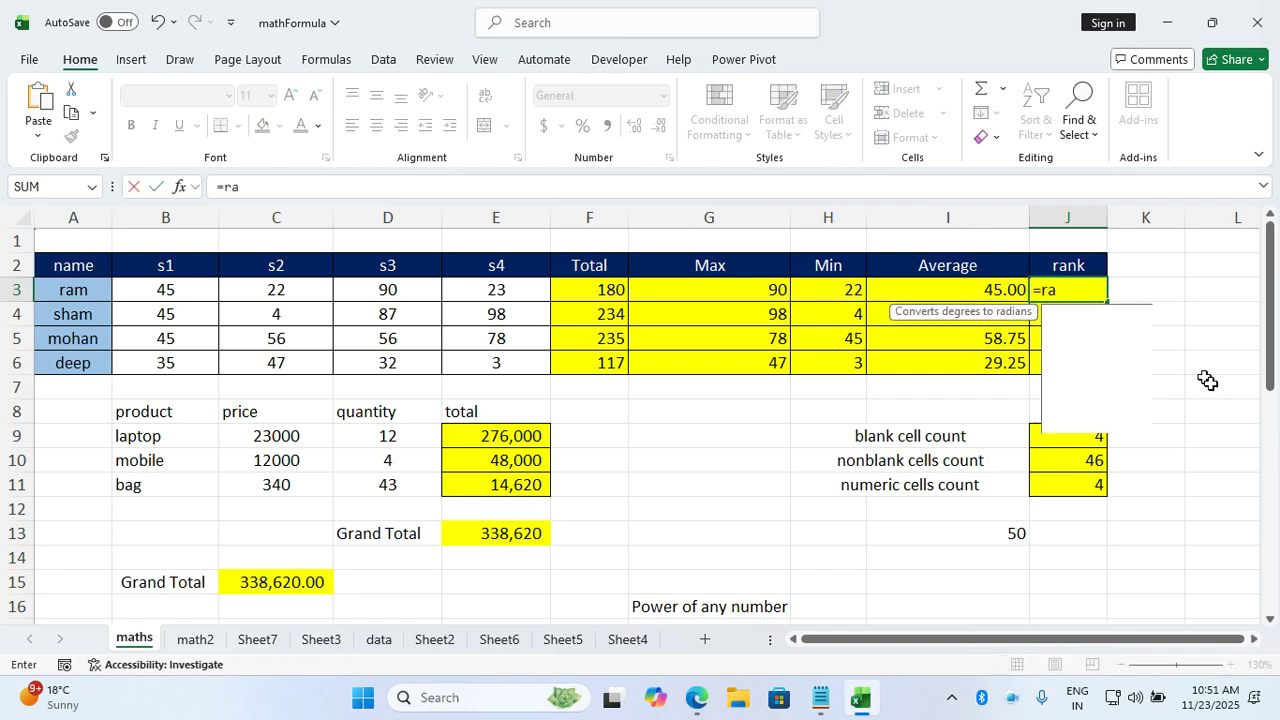
pyautogui.write('nk(')
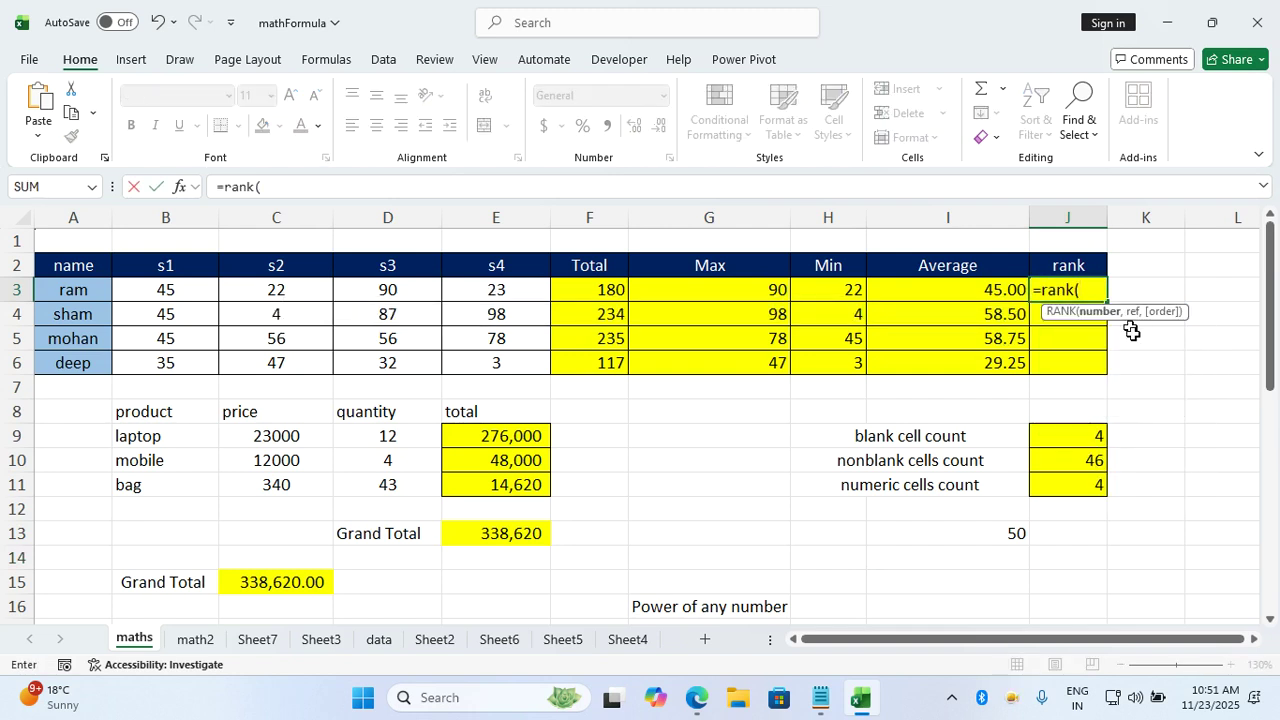
pyautogui.click(1014, 290)
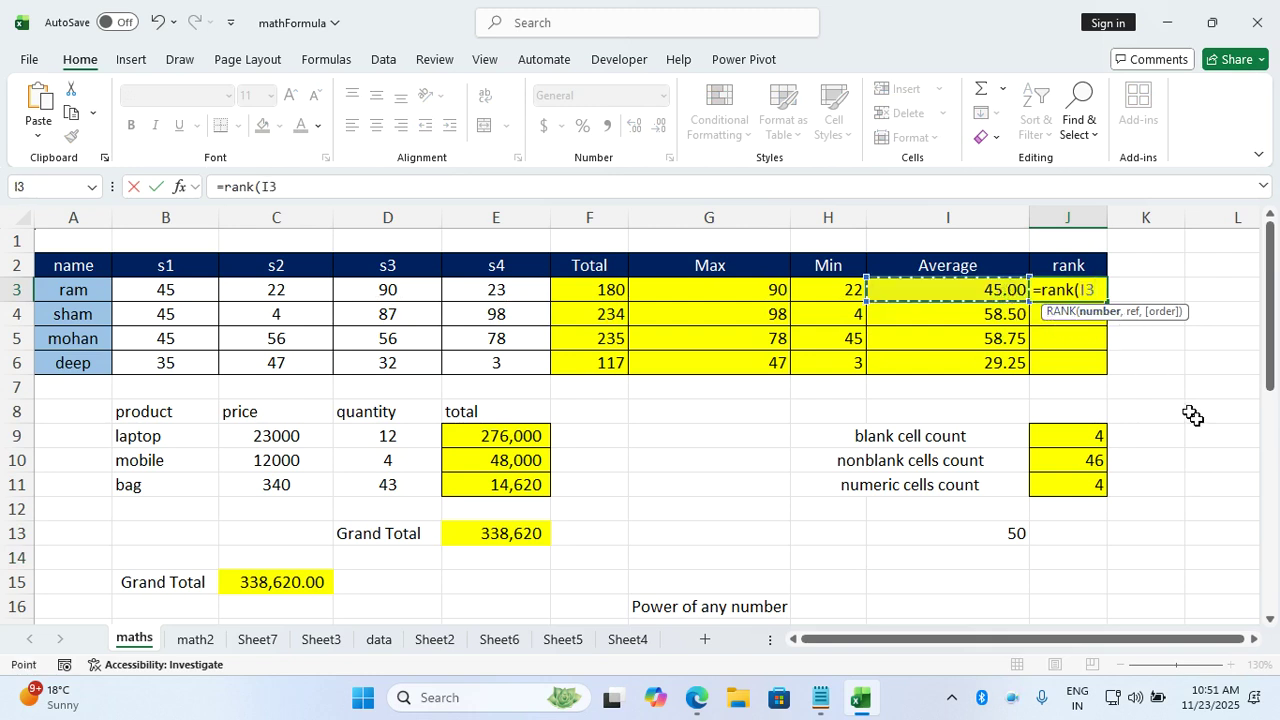
pyautogui.write(',')
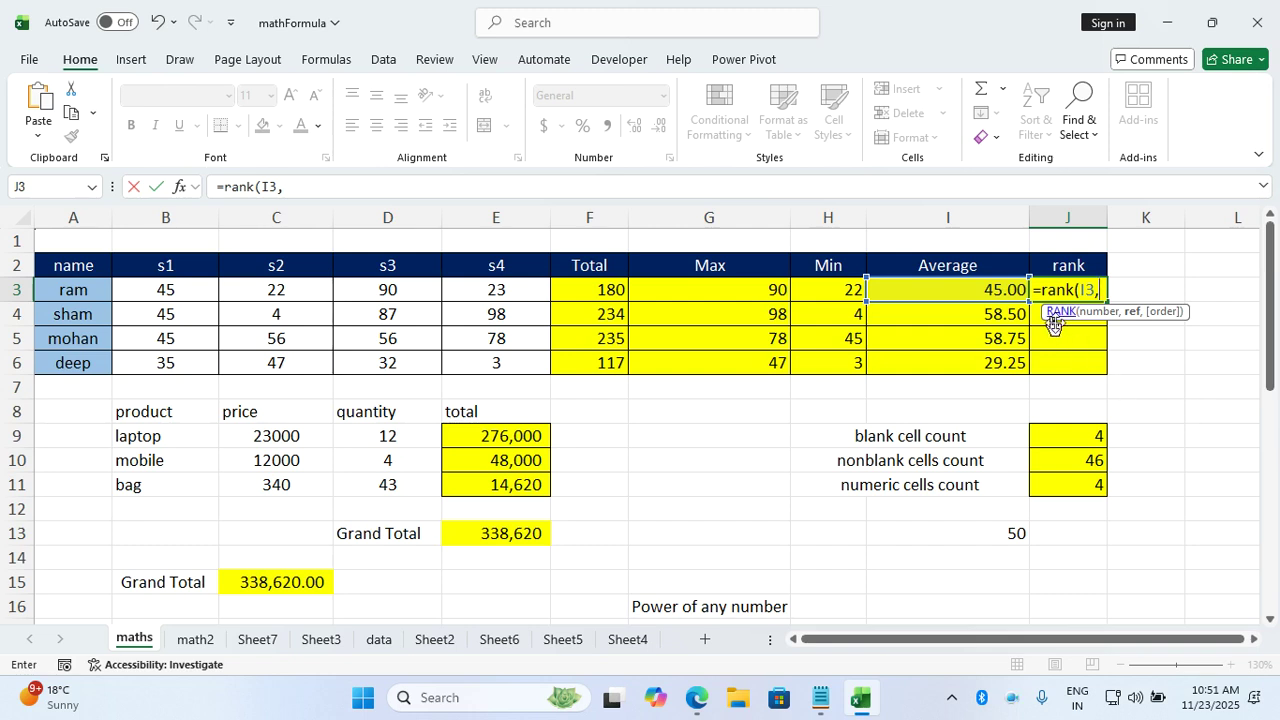
pyautogui.moveTo(1014, 291); pyautogui.dragTo(1014, 357)
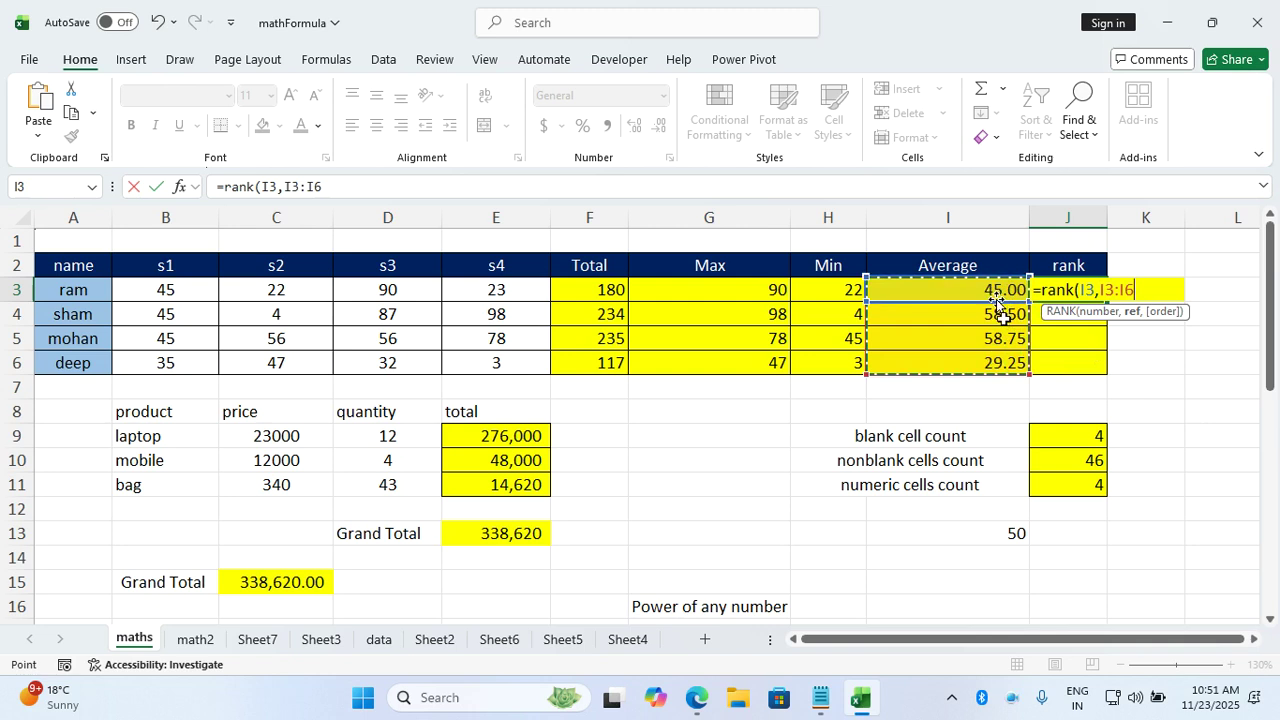
pyautogui.press('F4')
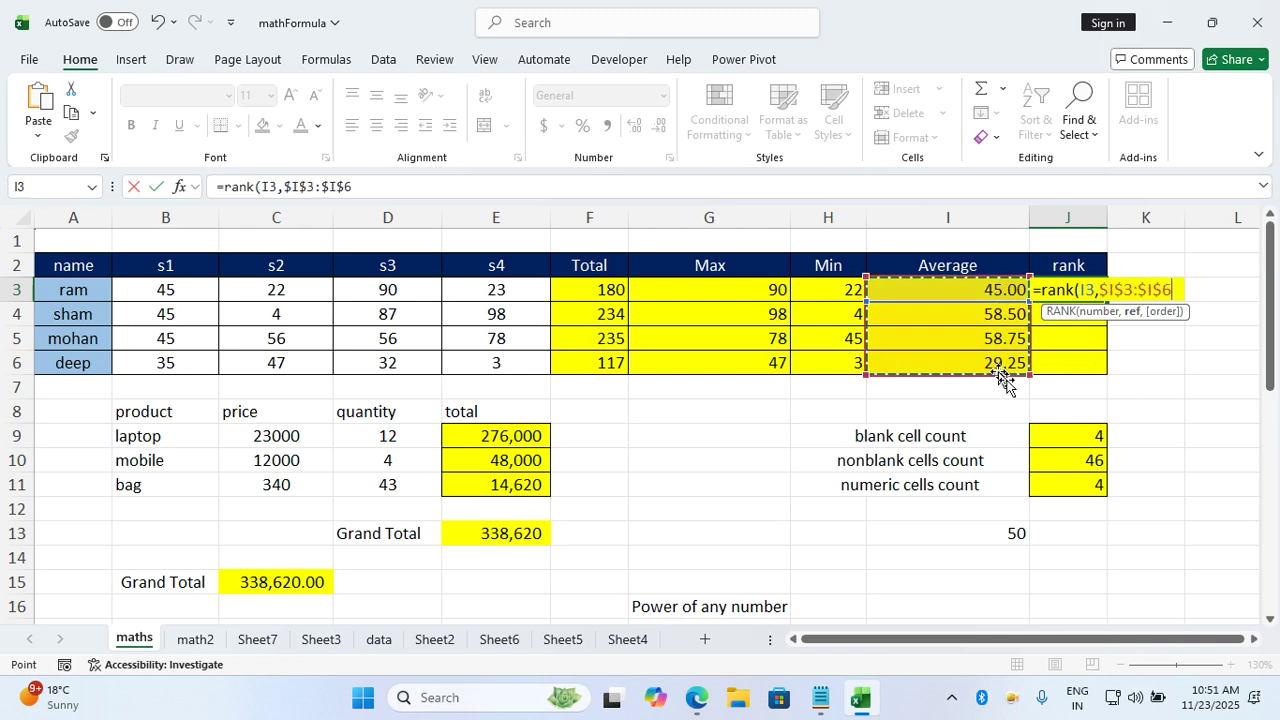
pyautogui.write(')')
pyautogui.press('Return')
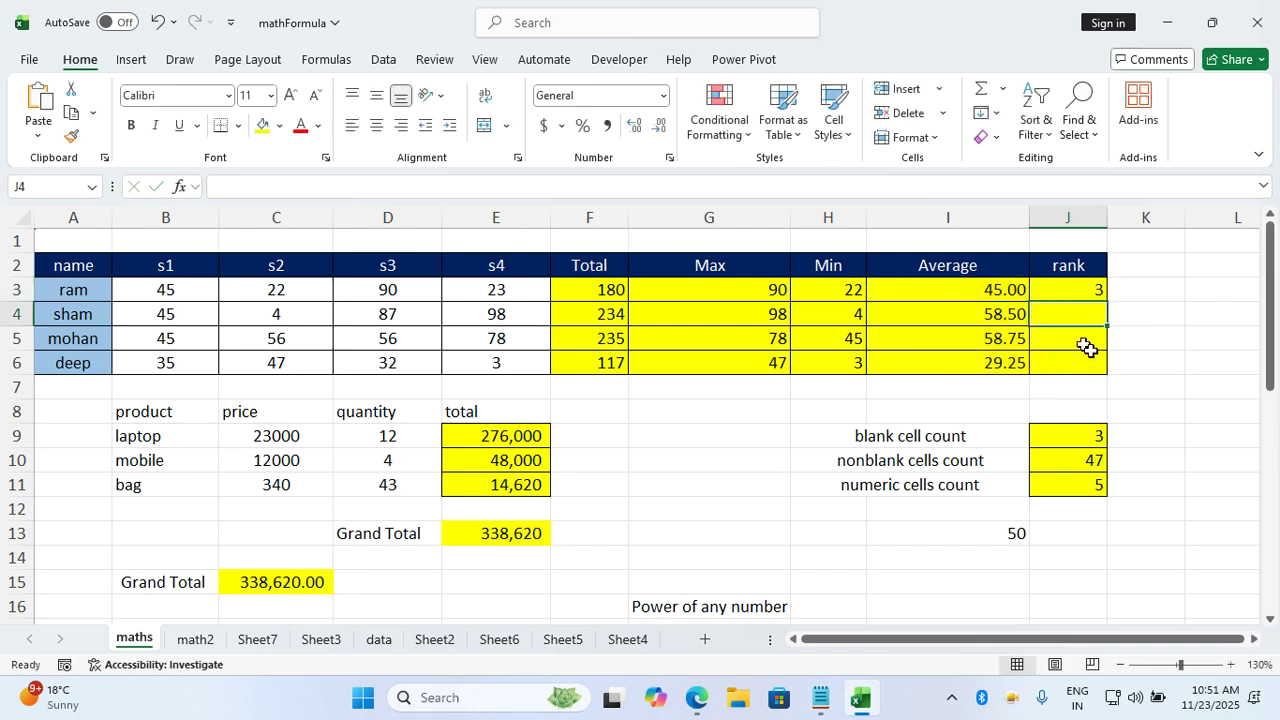
# Fill the absolute-range RANK formula from J3 down to J6
pyautogui.click(1100, 292)
pyautogui.moveTo(1107, 305); pyautogui.dragTo(1109, 372)
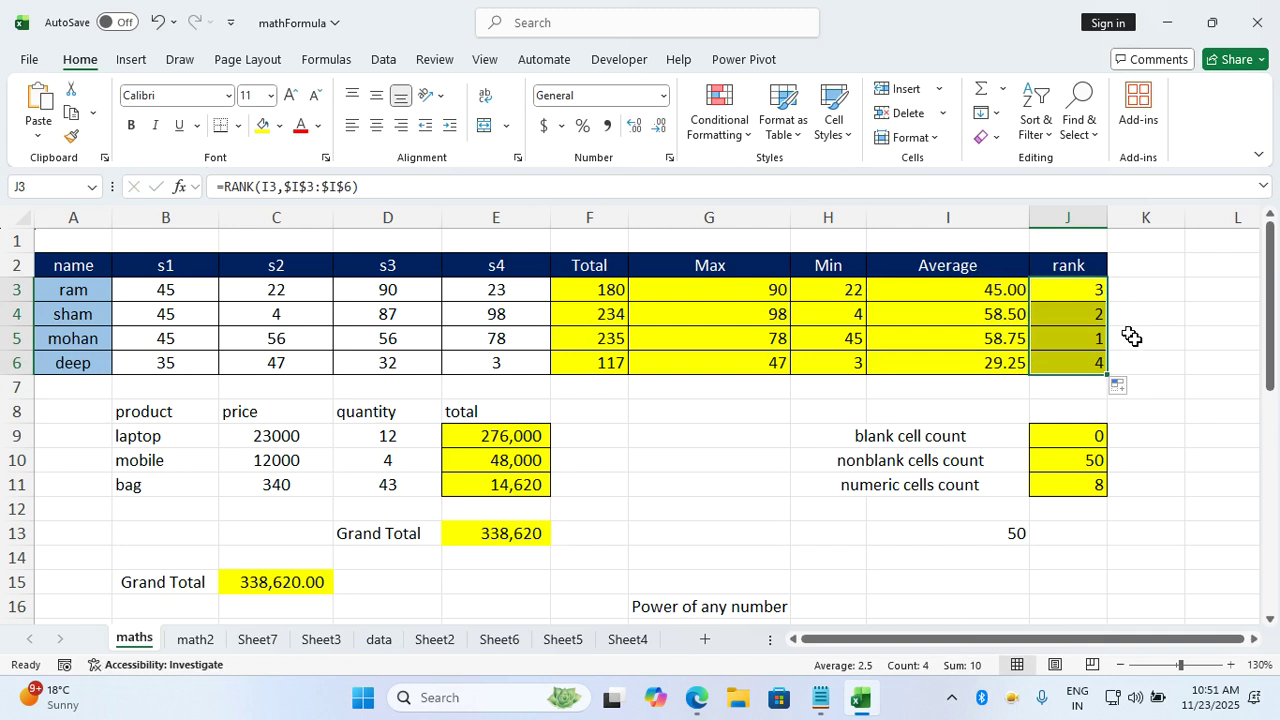
pyautogui.click(1114, 318)
# Change the range in J3's rank formula to relative references, giving =RANK(I3,I3:I6)
pyautogui.click(1092, 296)
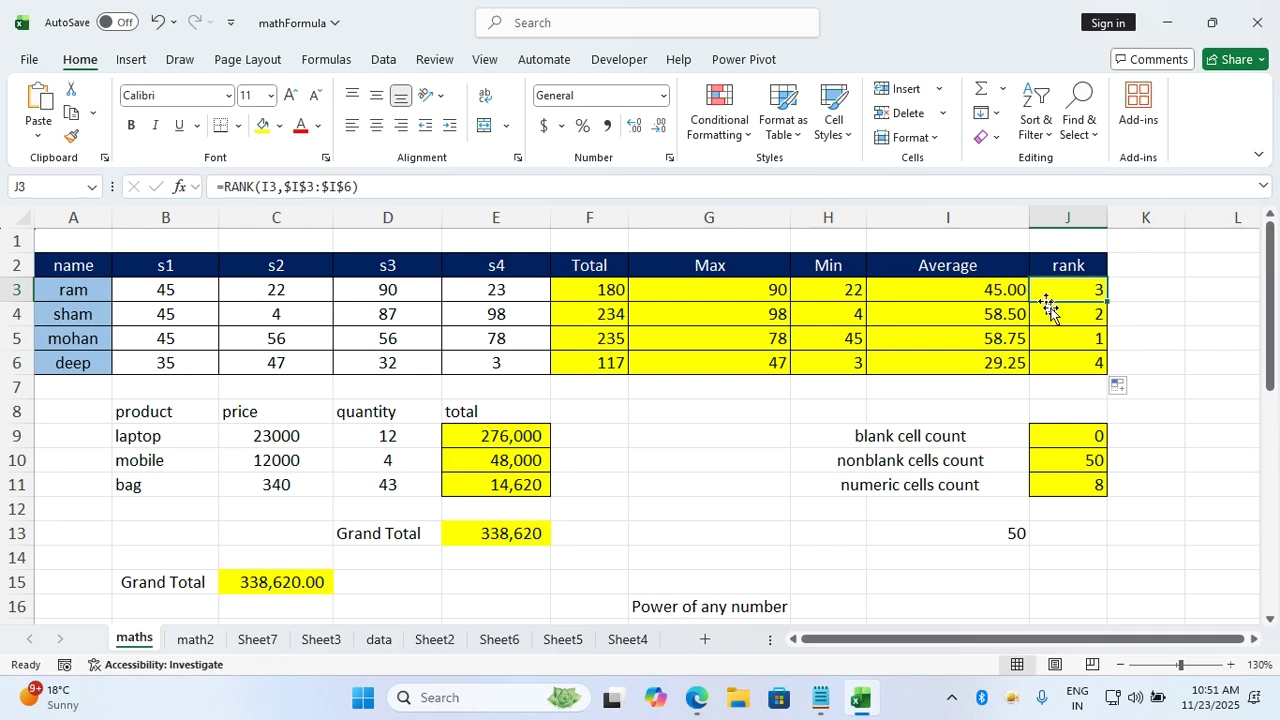
pyautogui.doubleClick(1090, 296)
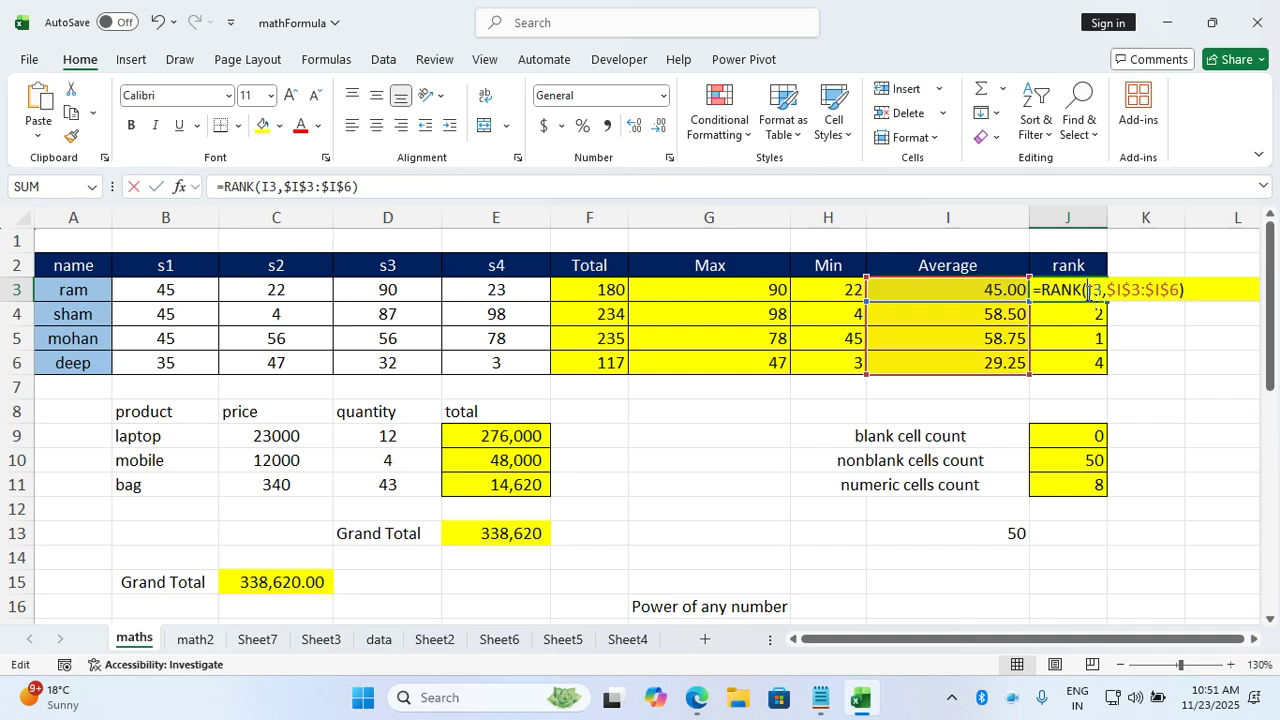
pyautogui.moveTo(1108, 291); pyautogui.dragTo(1183, 290)
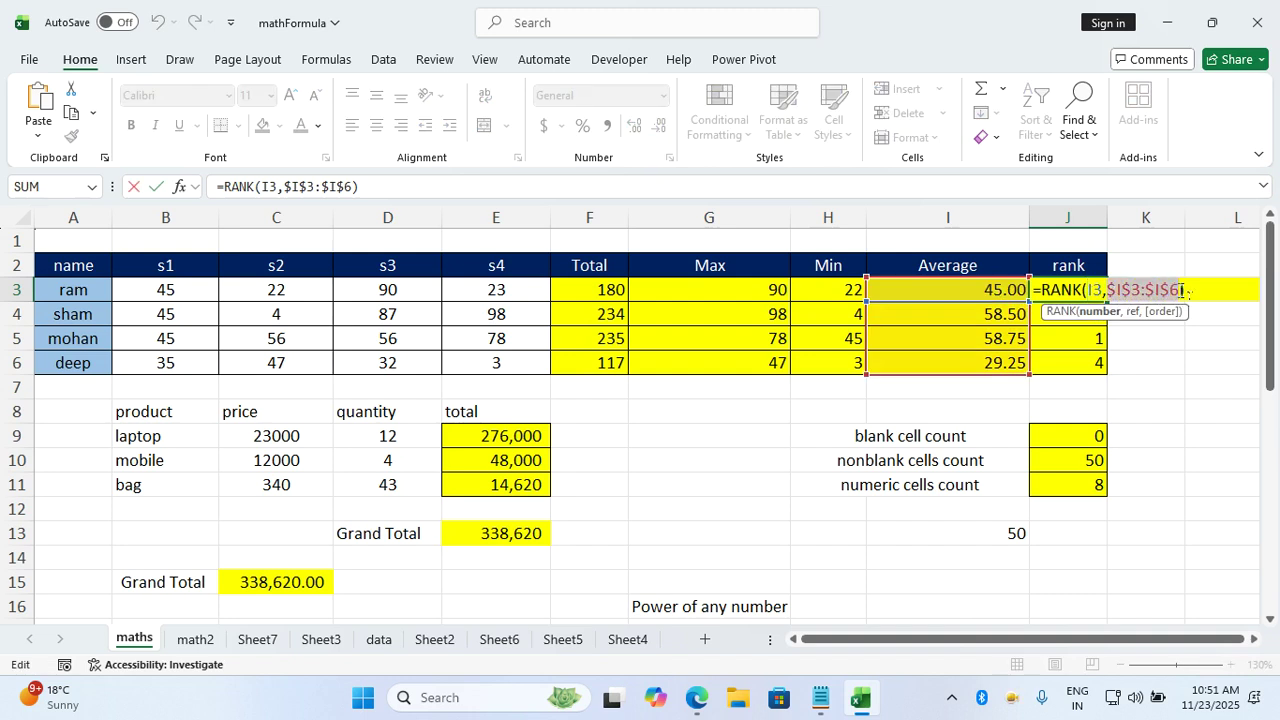
pyautogui.press('F4')
pyautogui.press('F4')
pyautogui.press('F4')
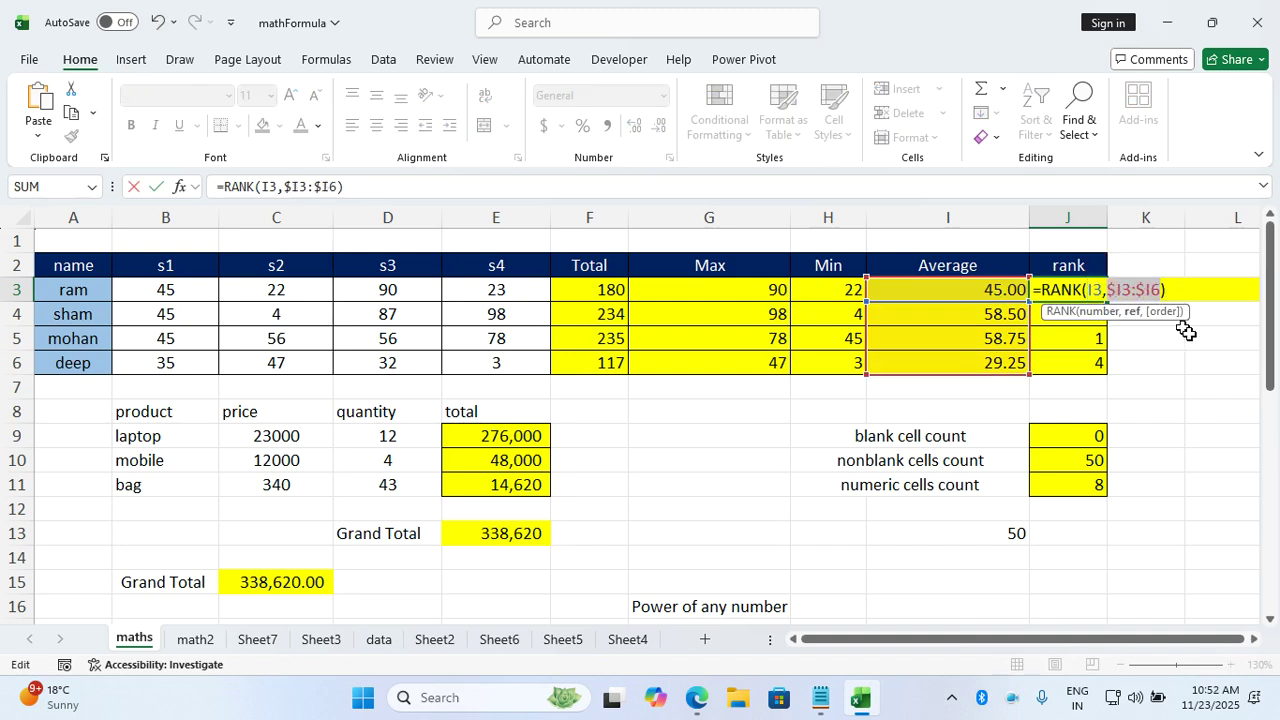
pyautogui.hotkey('ctrl', 'Return')
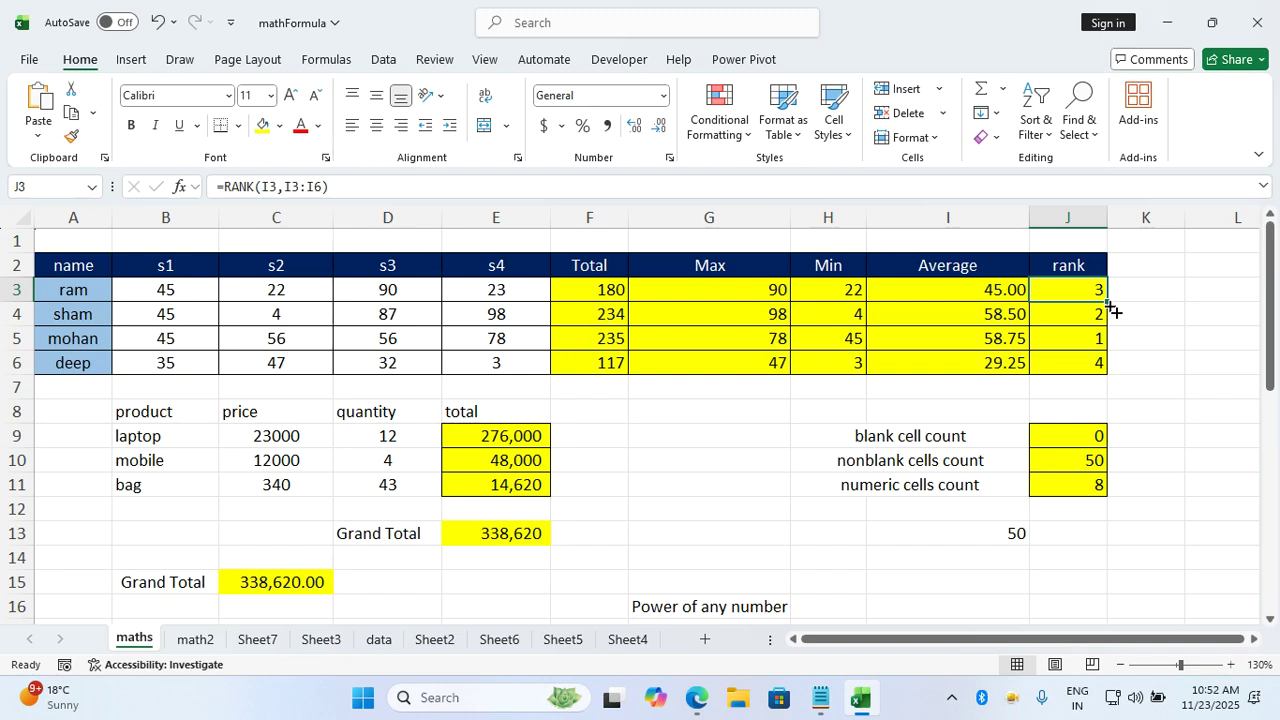
# Fill the relative-range RANK formula from J3 down through J6
pyautogui.moveTo(1110, 306); pyautogui.dragTo(1114, 373)
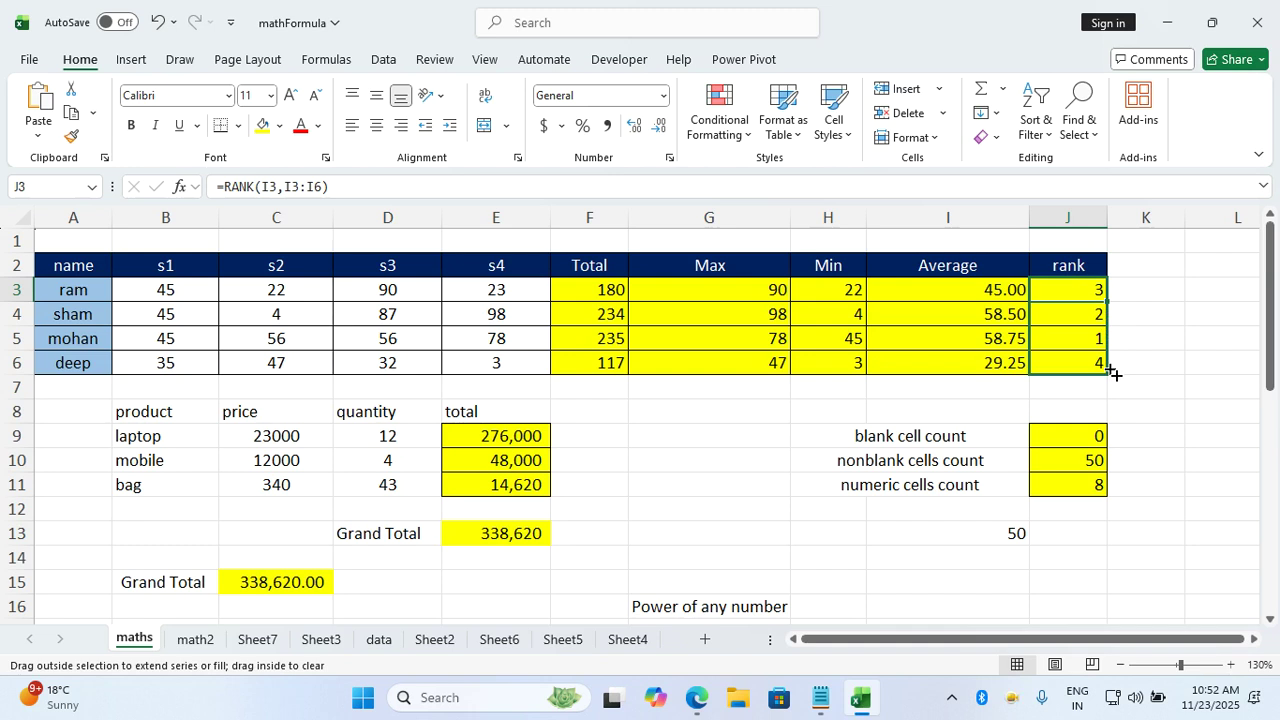
pyautogui.moveTo(1113, 373); pyautogui.dragTo(1114, 374)
pyautogui.click(1165, 408)
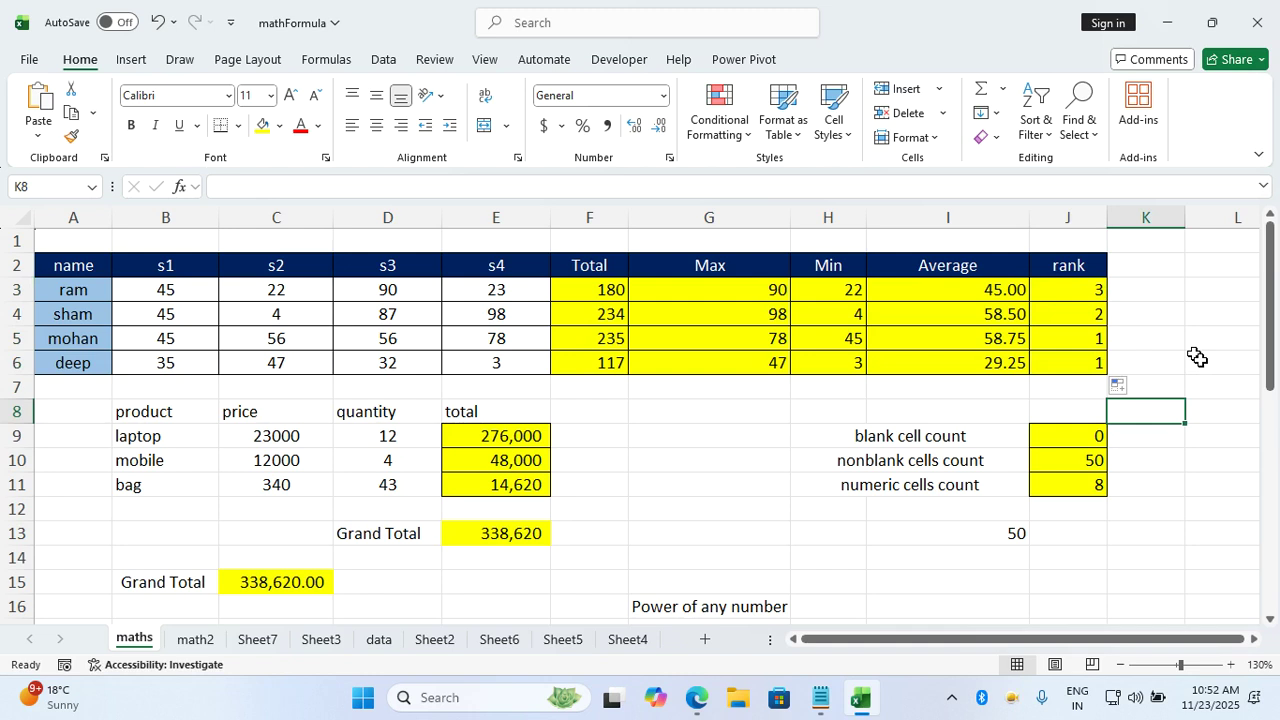
# Check the references in J3's rank formula, then clear the ranks in J4:J6
pyautogui.doubleClick(1100, 289)
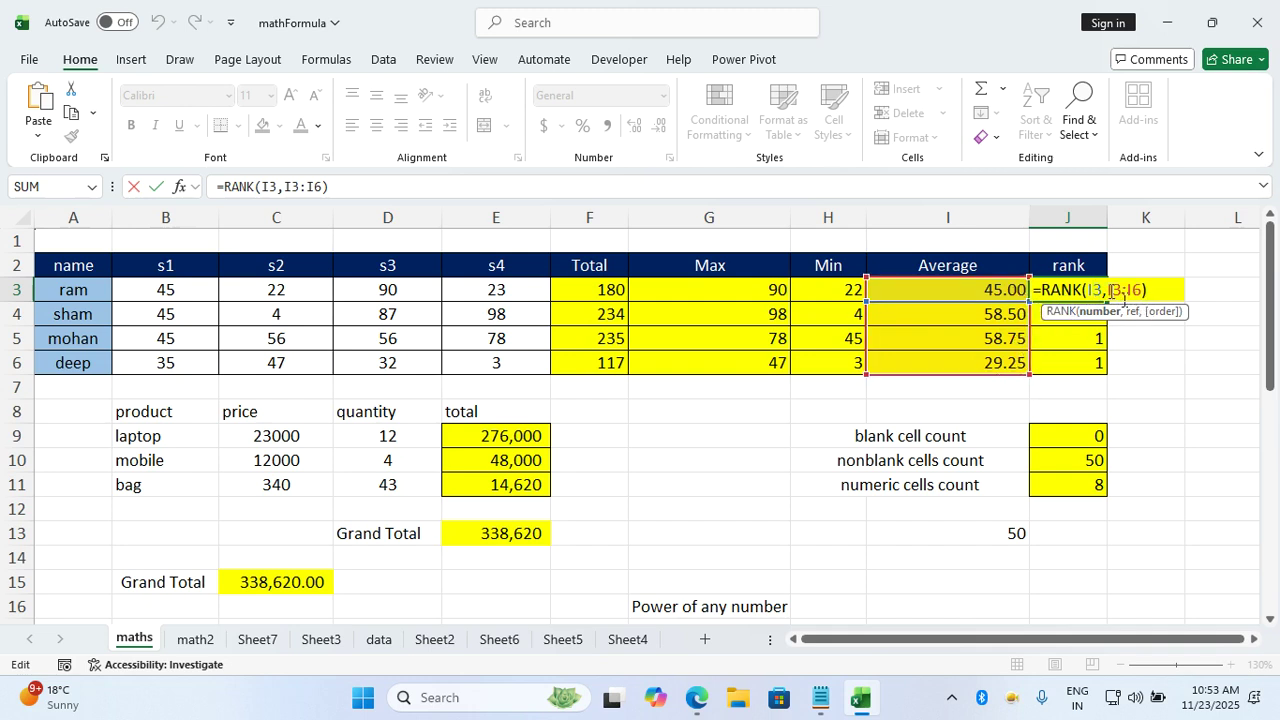
pyautogui.press('Return')
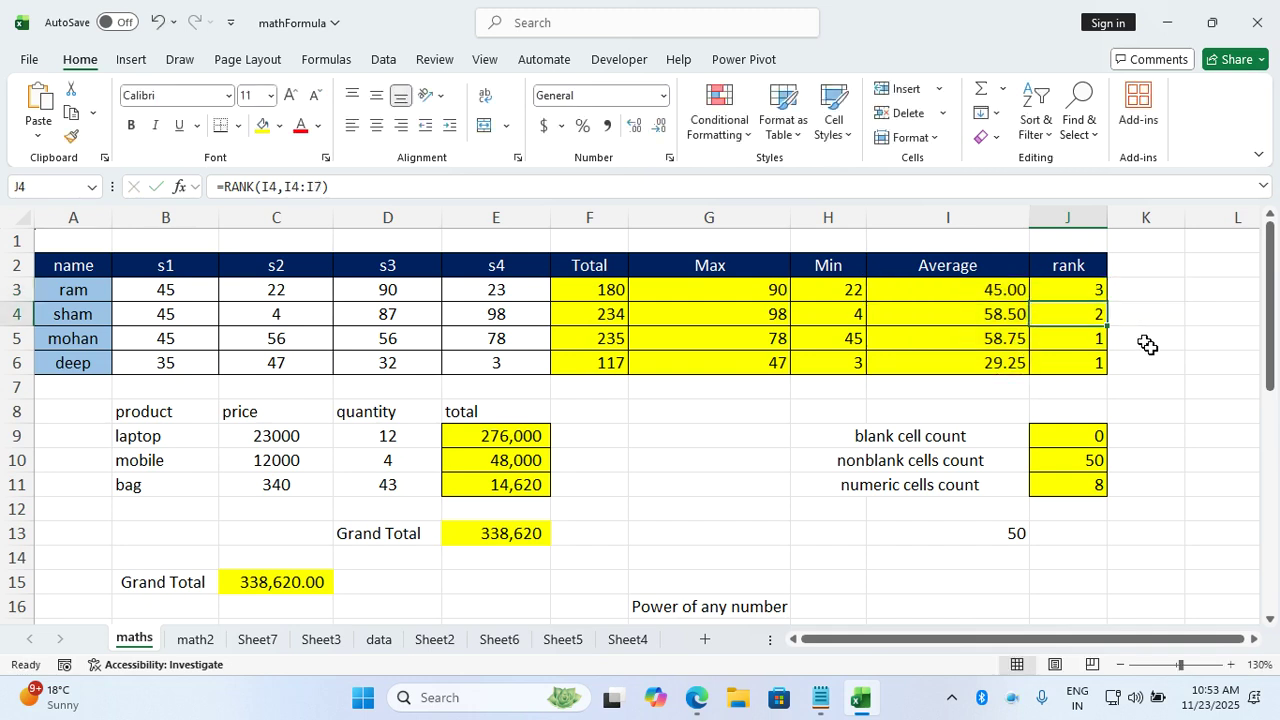
pyautogui.moveTo(1095, 360); pyautogui.dragTo(1090, 316)
pyautogui.press('Delete')
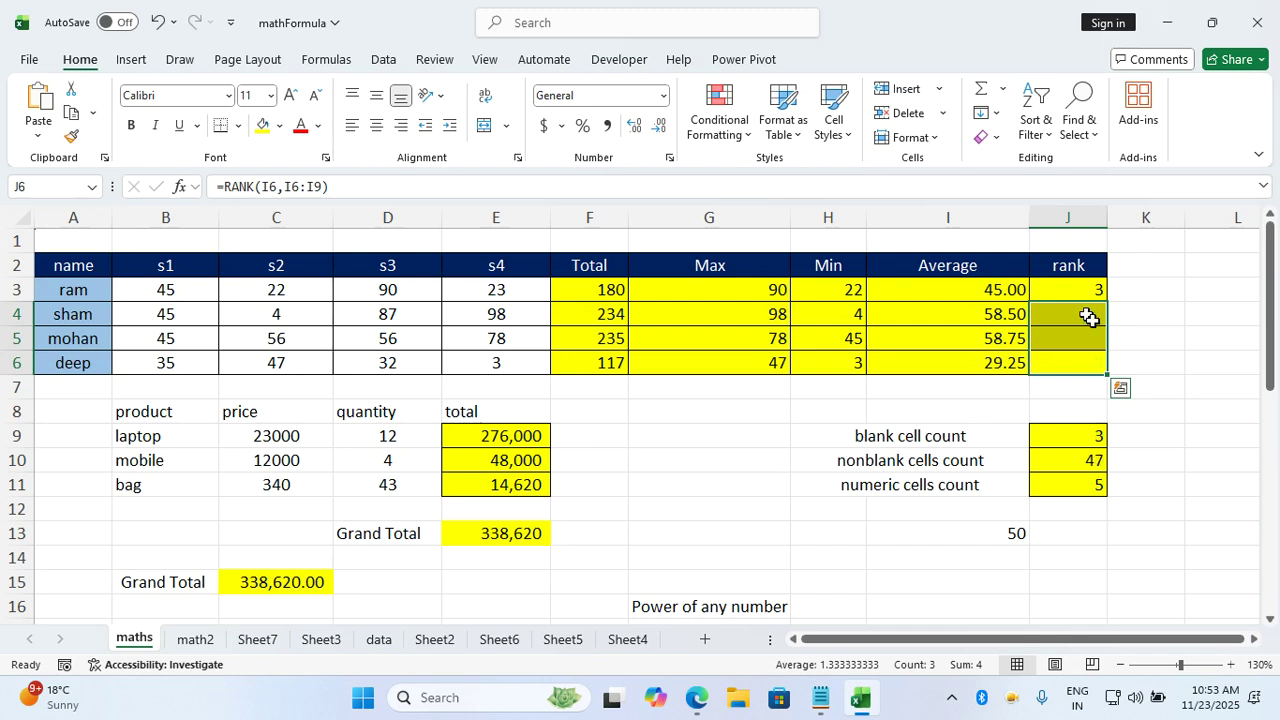
# Fill J3's relative RANK formula down one row into J4 and inspect the range it references
pyautogui.click(1088, 298)
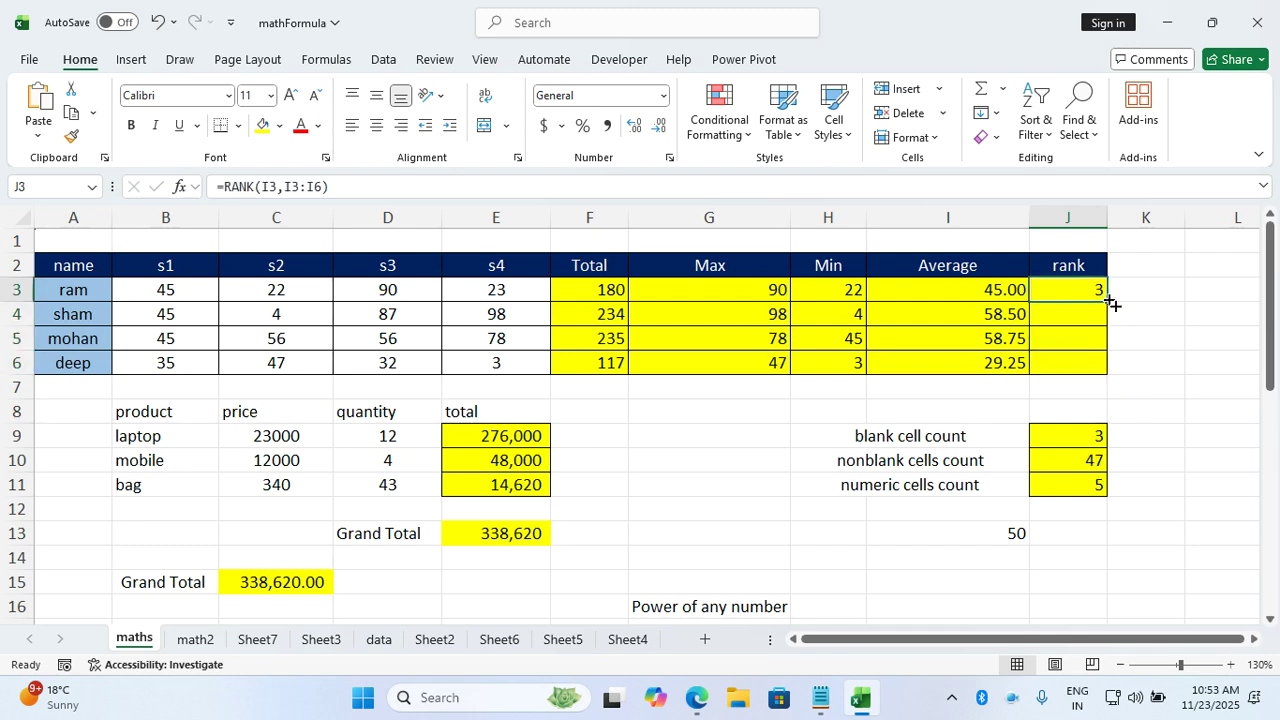
pyautogui.moveTo(1107, 301); pyautogui.dragTo(1114, 324)
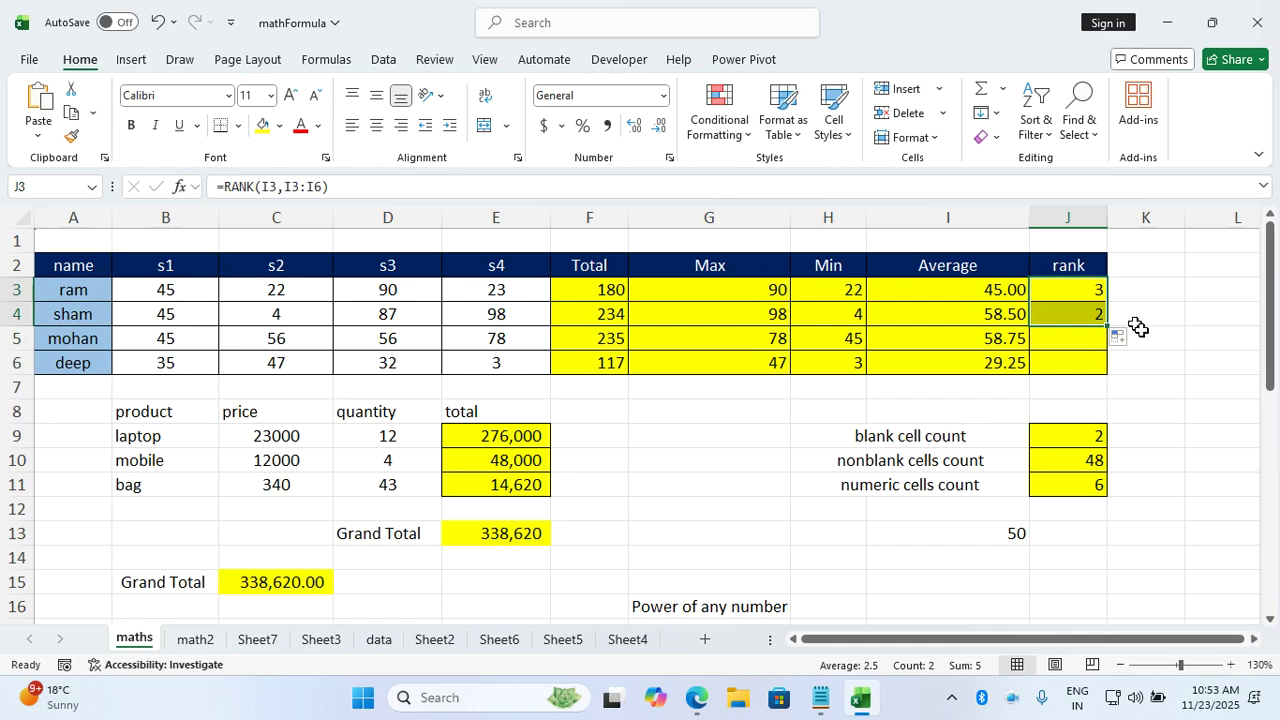
pyautogui.click(1137, 323)
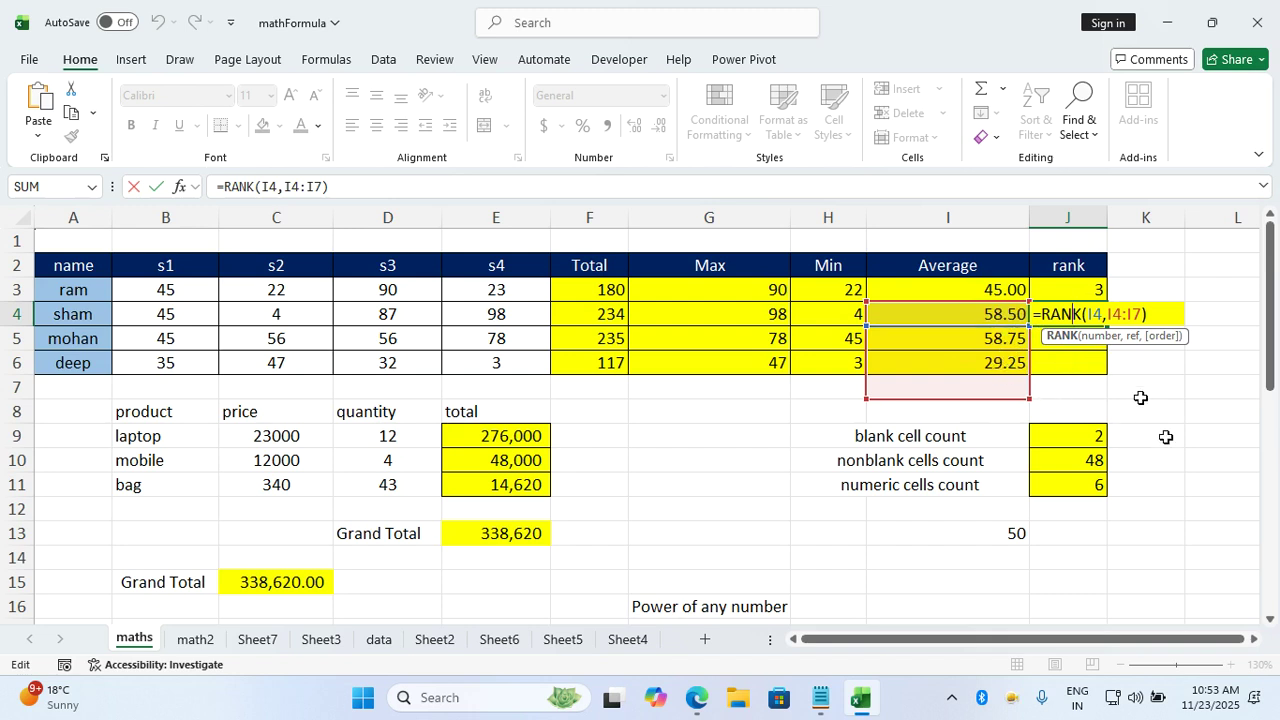
pyautogui.press('Return')
# Fill the RANK formula from J4 into J5 and inspect the range it references
pyautogui.click(1088, 322)
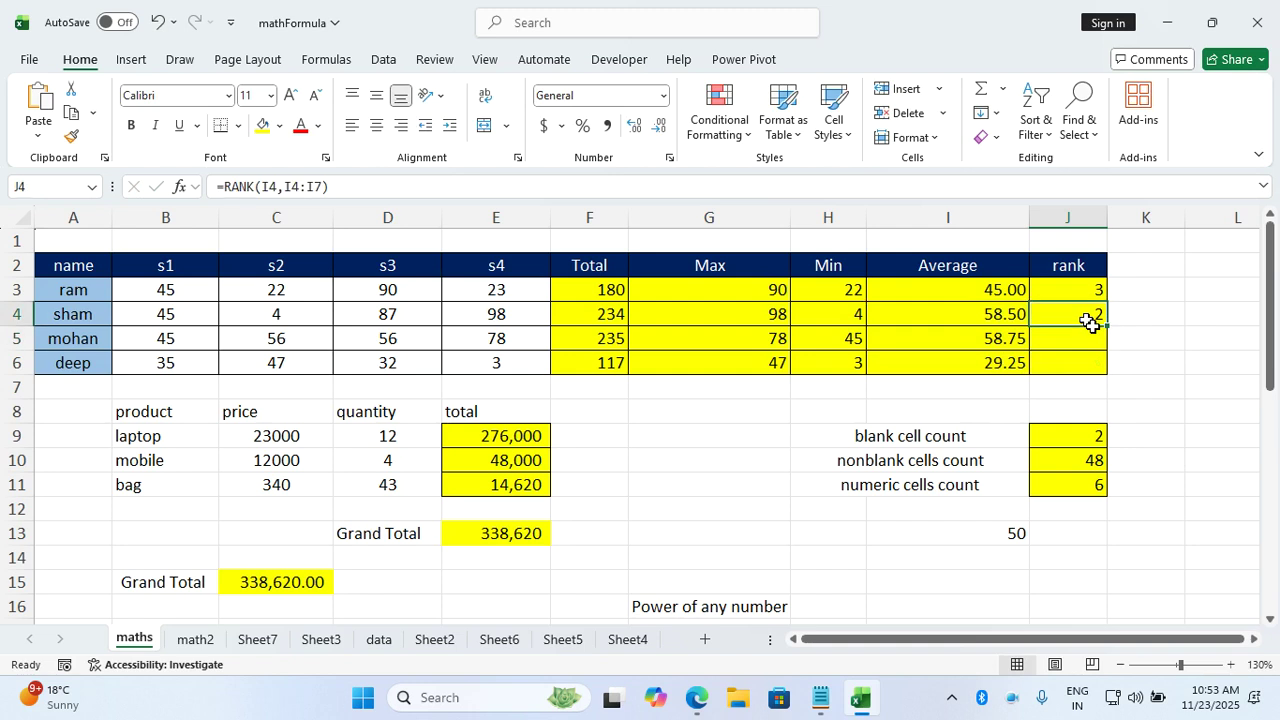
pyautogui.moveTo(1107, 326); pyautogui.dragTo(1113, 356)
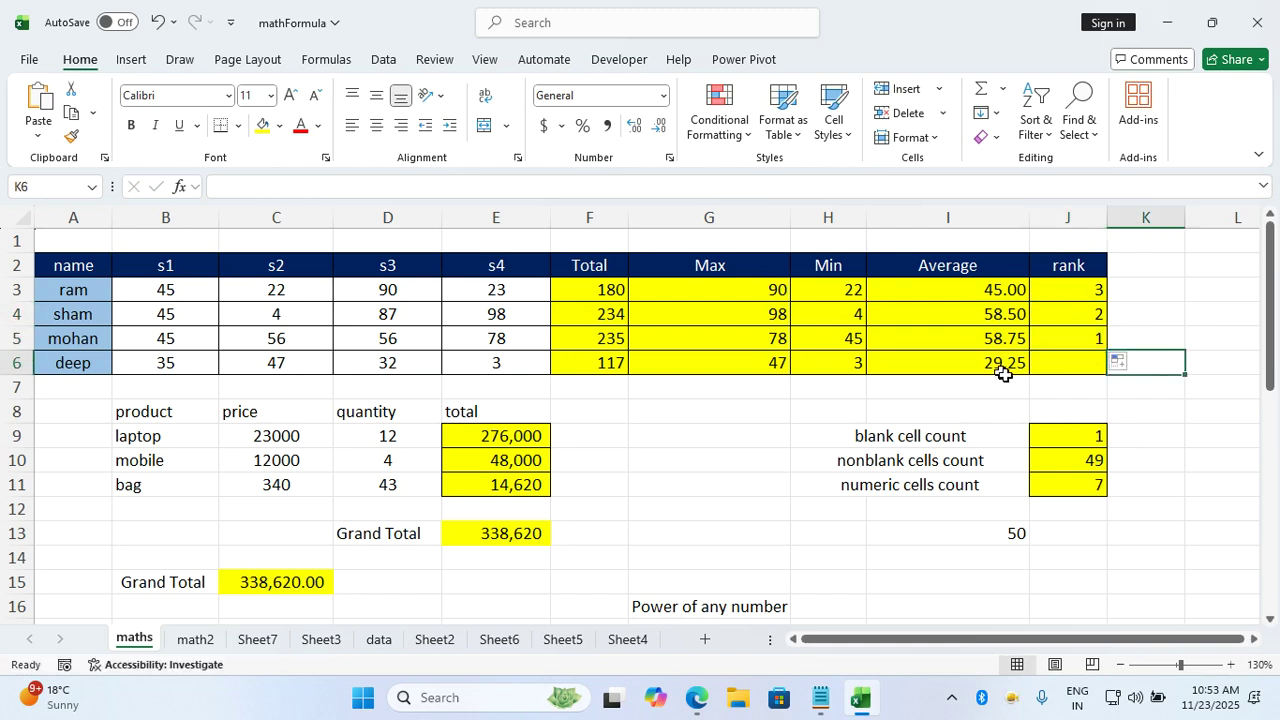
pyautogui.doubleClick(1095, 338)
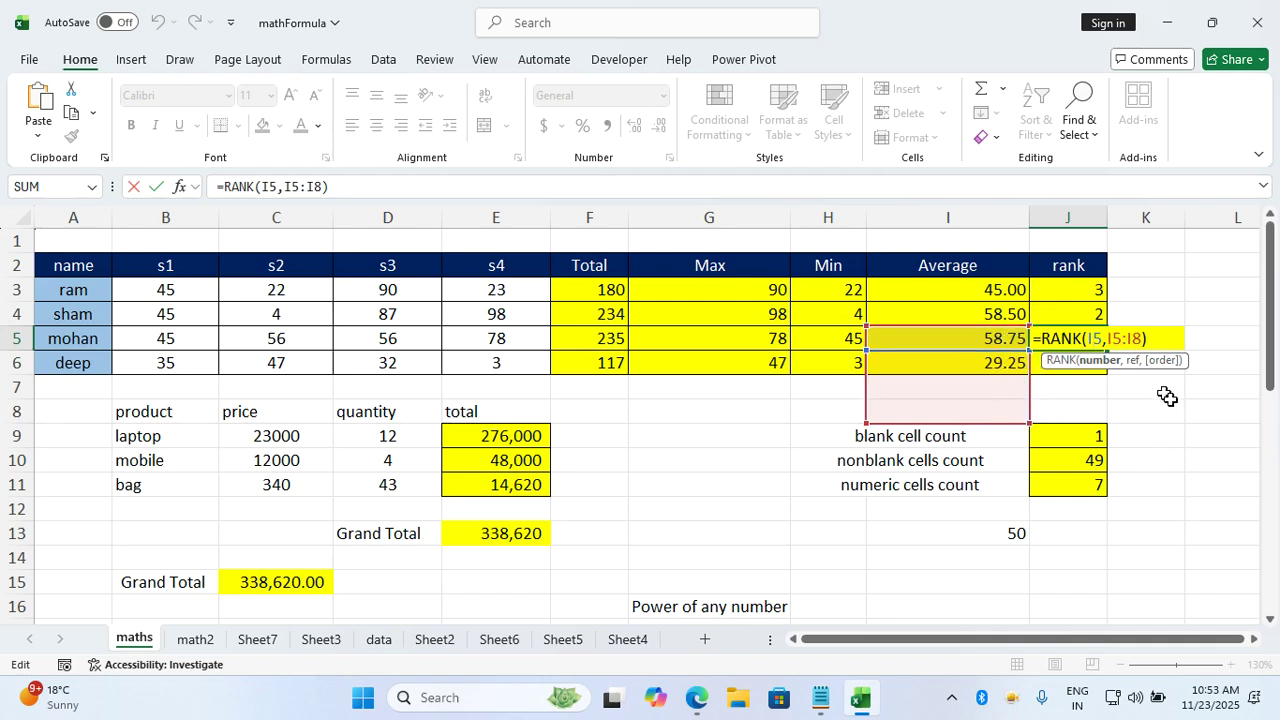
pyautogui.press('Return')
pyautogui.click(1069, 338)
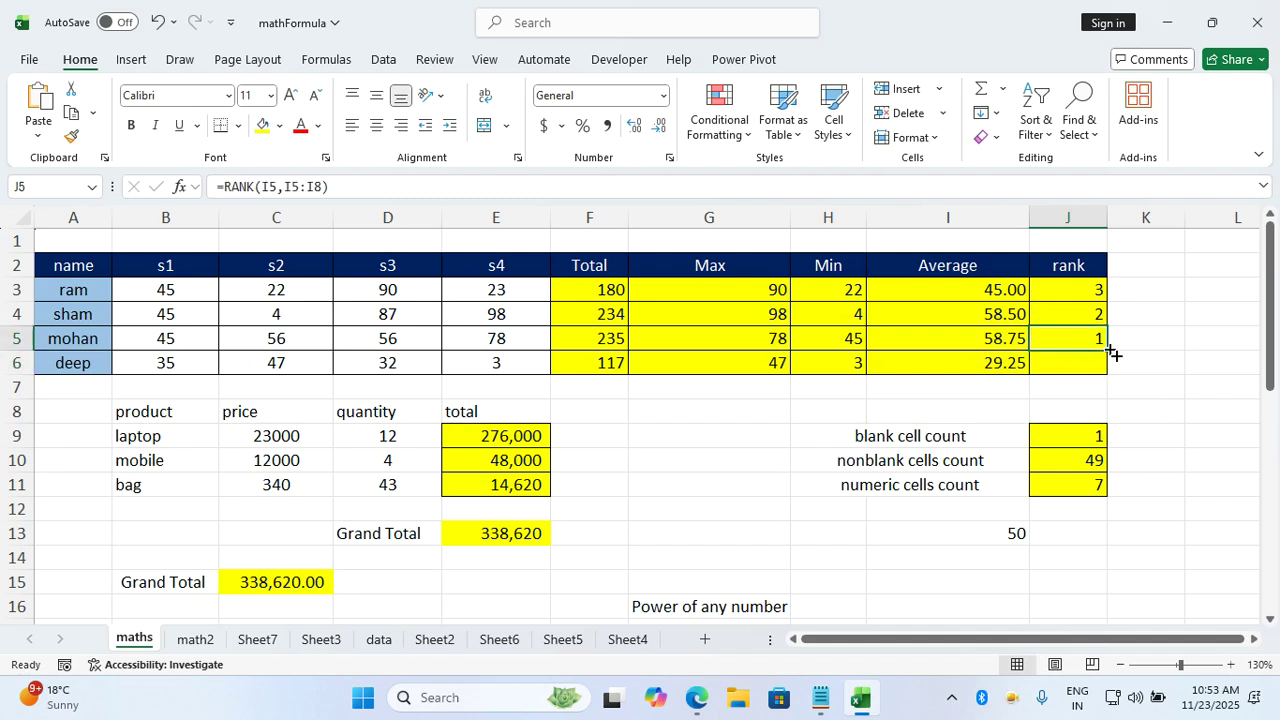
# Fill the relative RANK formula from J5 into J6 and inspect the range it references
pyautogui.moveTo(1112, 352); pyautogui.dragTo(1109, 371)
pyautogui.doubleClick(1097, 365)
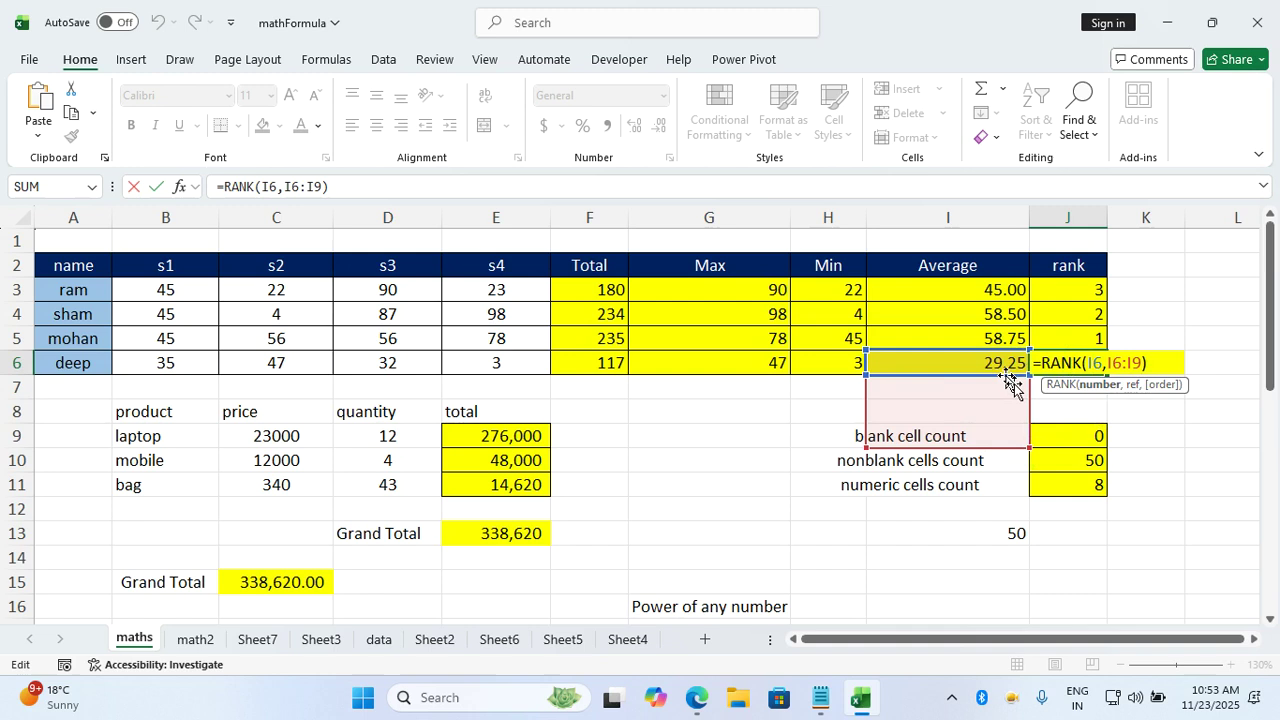
pyautogui.press('Return')
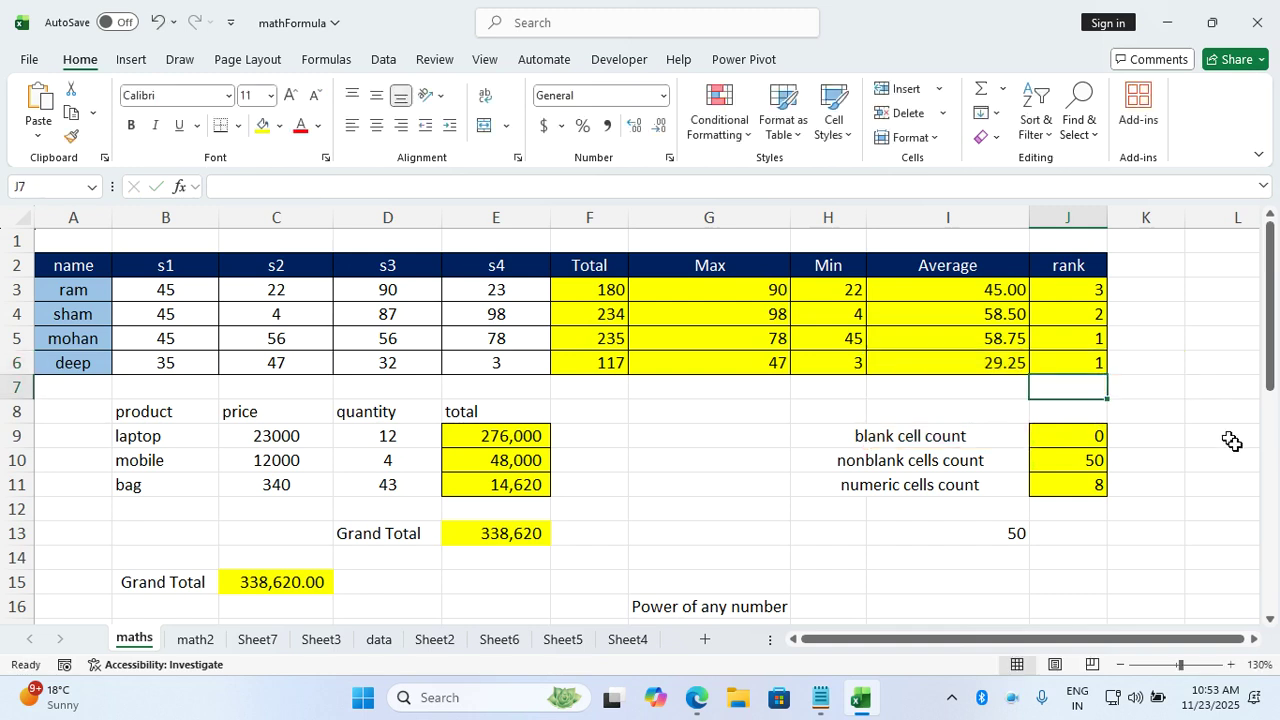
# Inspect the comparison range in J3's RANK formula
pyautogui.doubleClick(1090, 289)
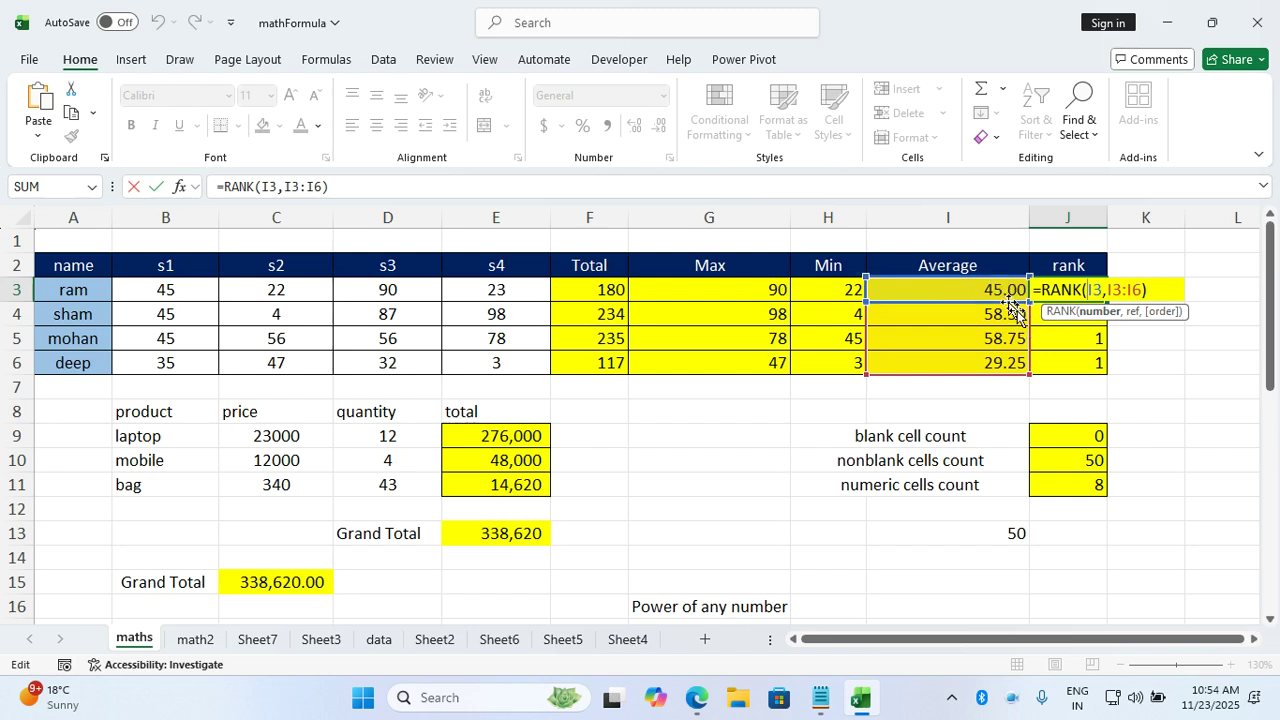
pyautogui.moveTo(1106, 290); pyautogui.dragTo(1144, 290)
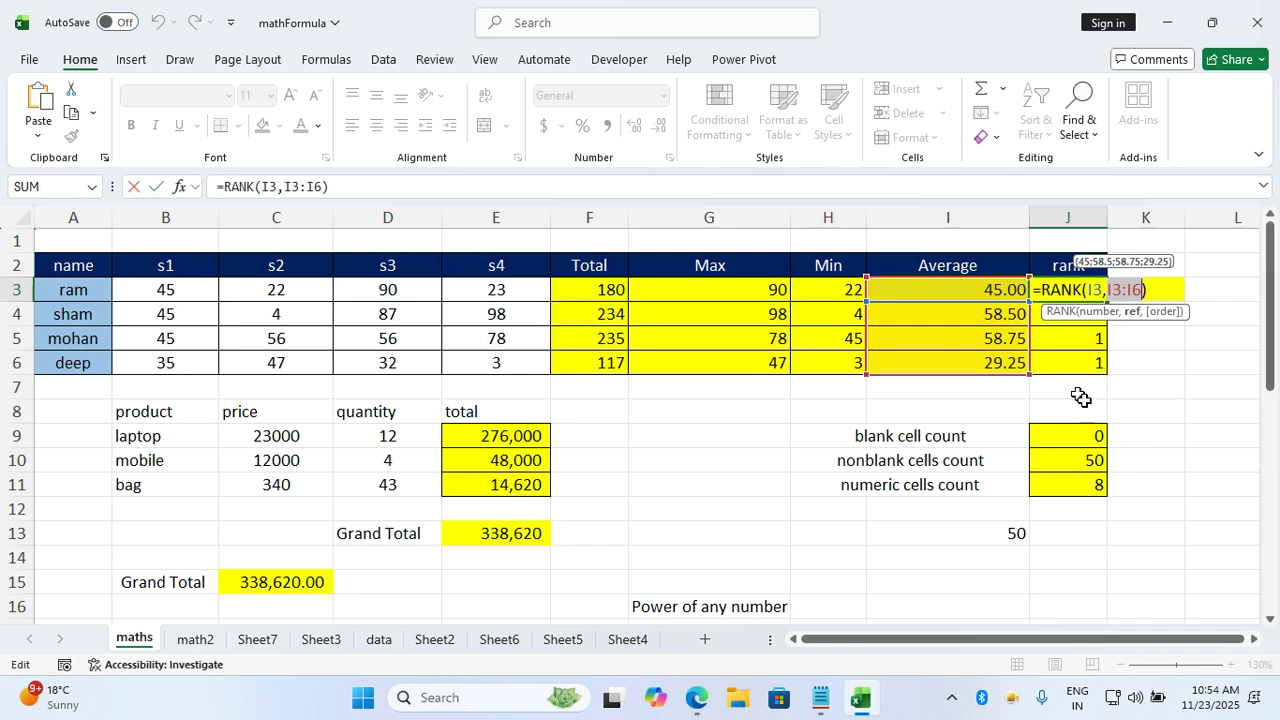
pyautogui.press('Return')
# Check how the relative ranges shift between the MAX formulas in G3 and G4
pyautogui.click(752, 290)
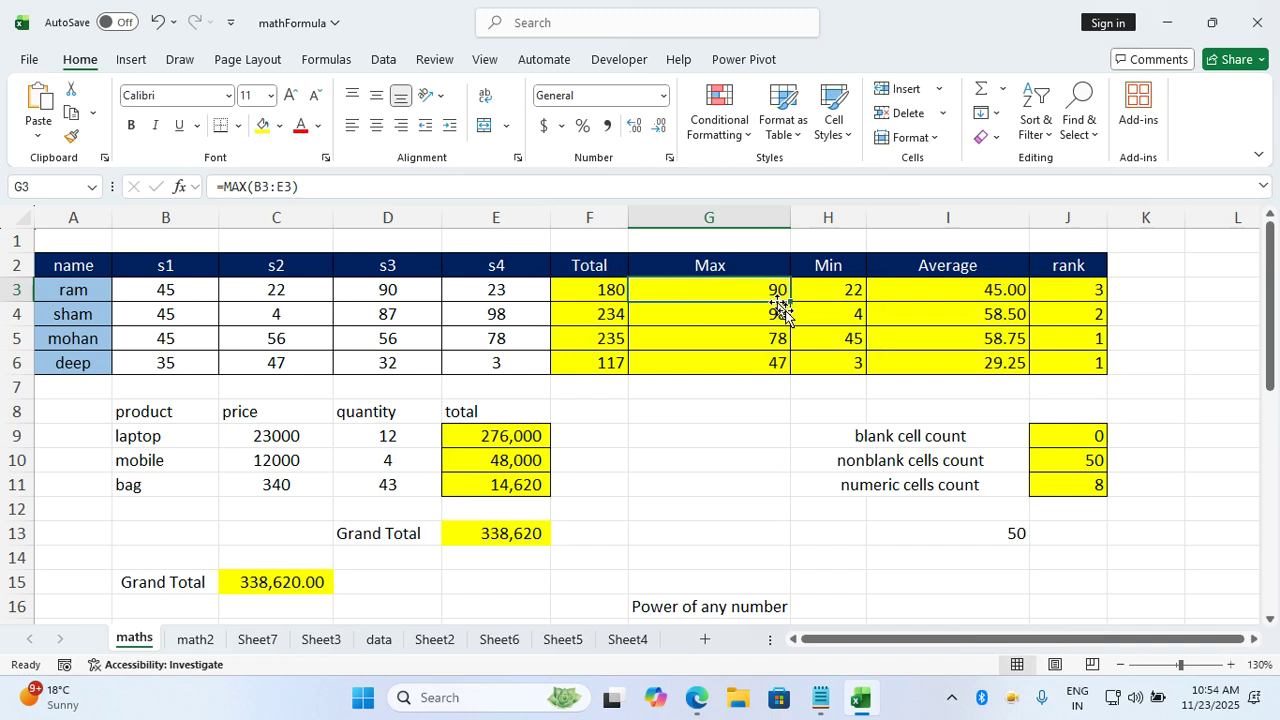
pyautogui.moveTo(781, 304); pyautogui.dragTo(781, 312)
pyautogui.doubleClick(781, 310)
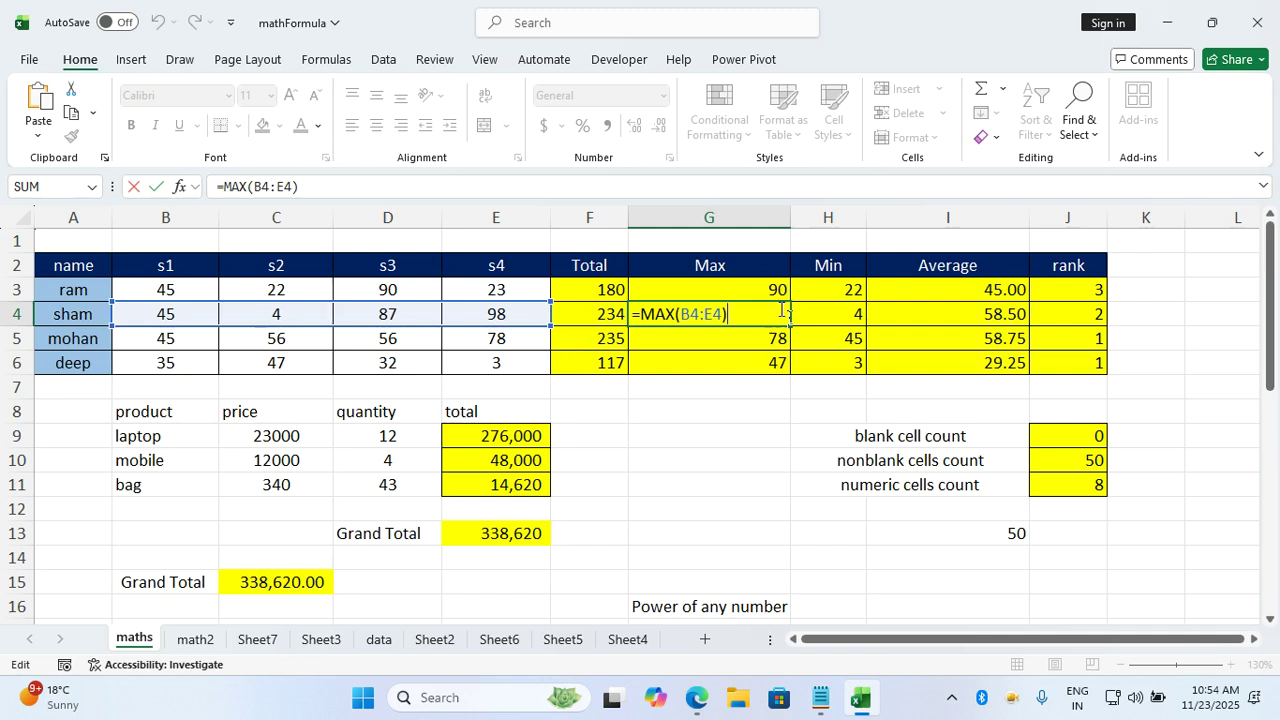
pyautogui.press('Return')
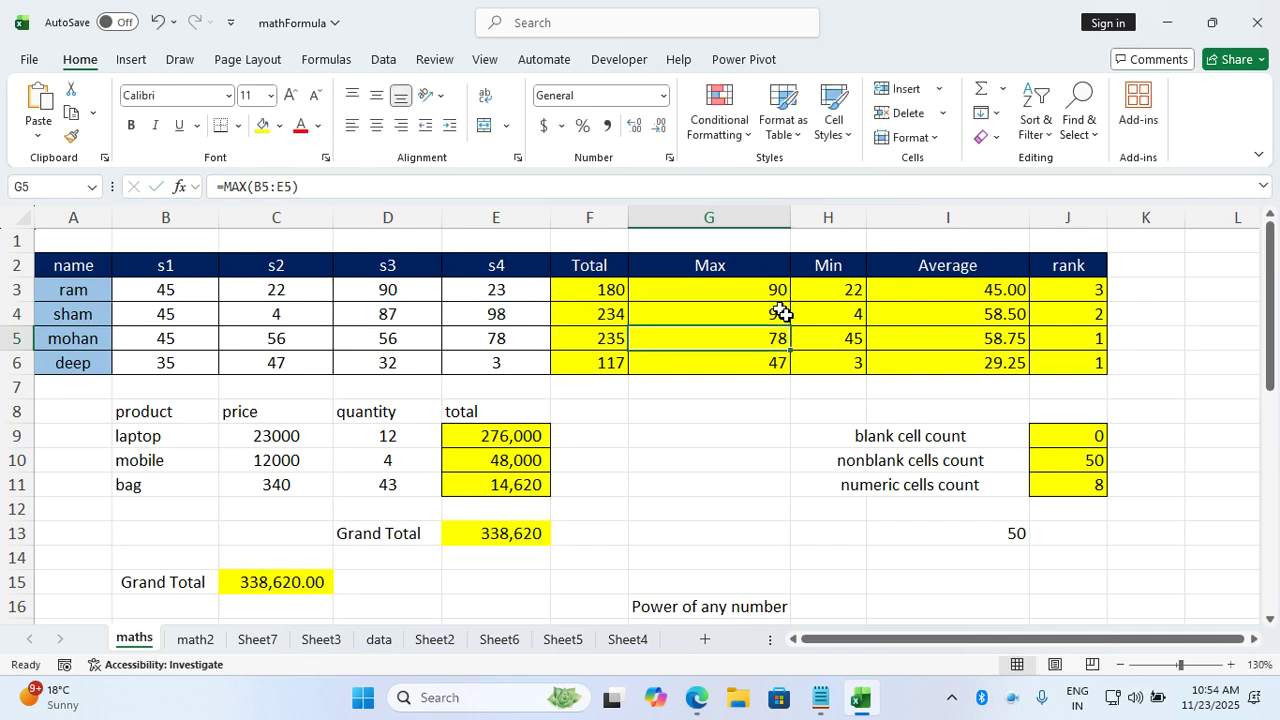
# Make the comparison range in J3's RANK formula absolute, giving =RANK(I3,$I$3:$I$6)
pyautogui.doubleClick(1048, 290)
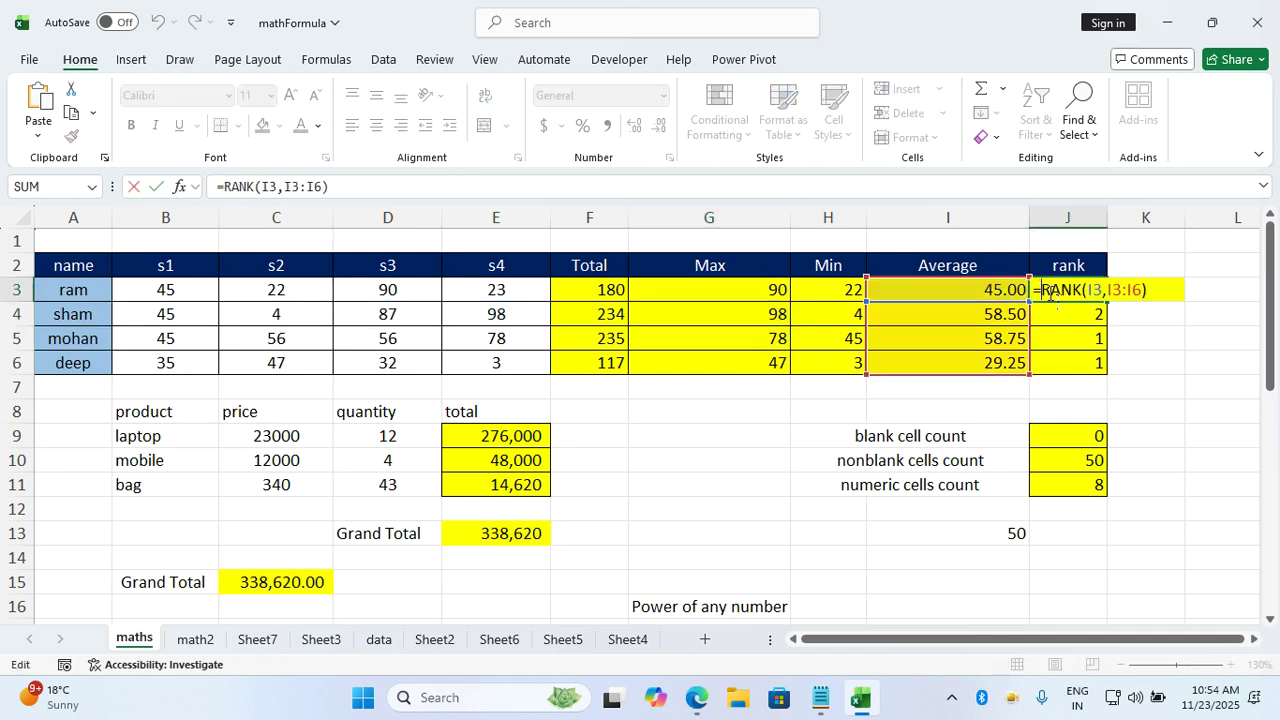
pyautogui.press('Return')
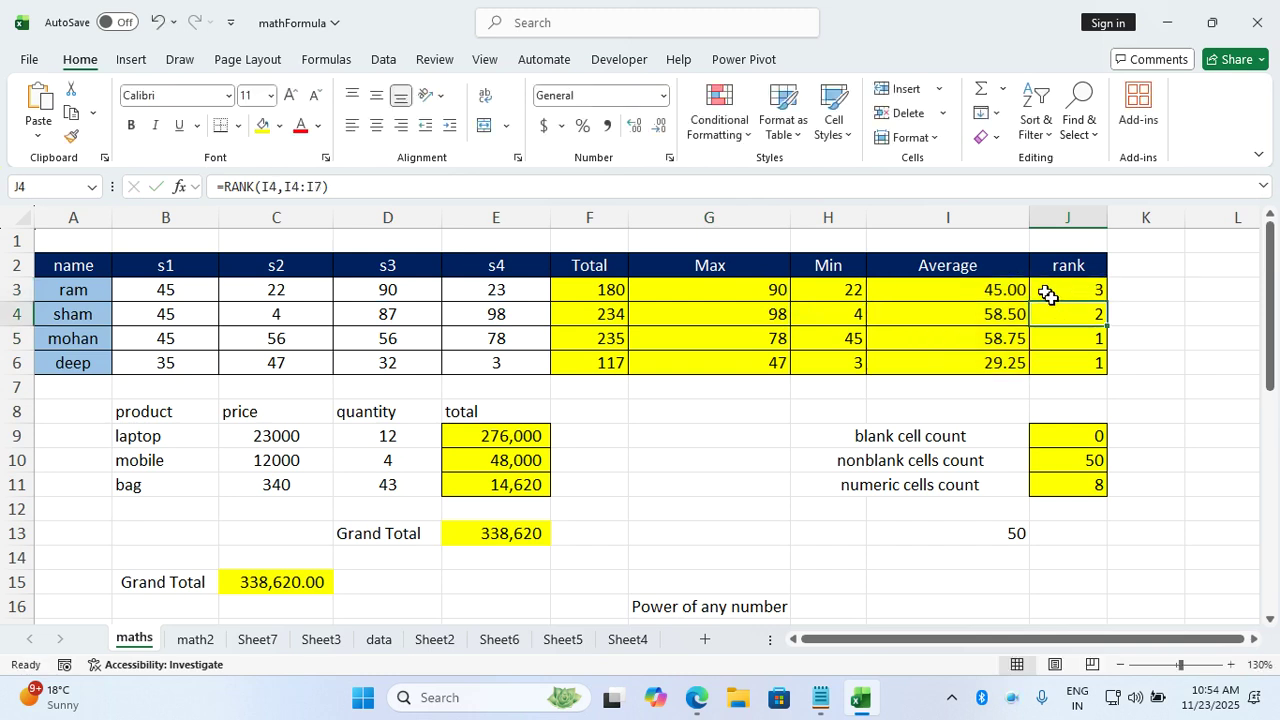
pyautogui.doubleClick(1048, 293)
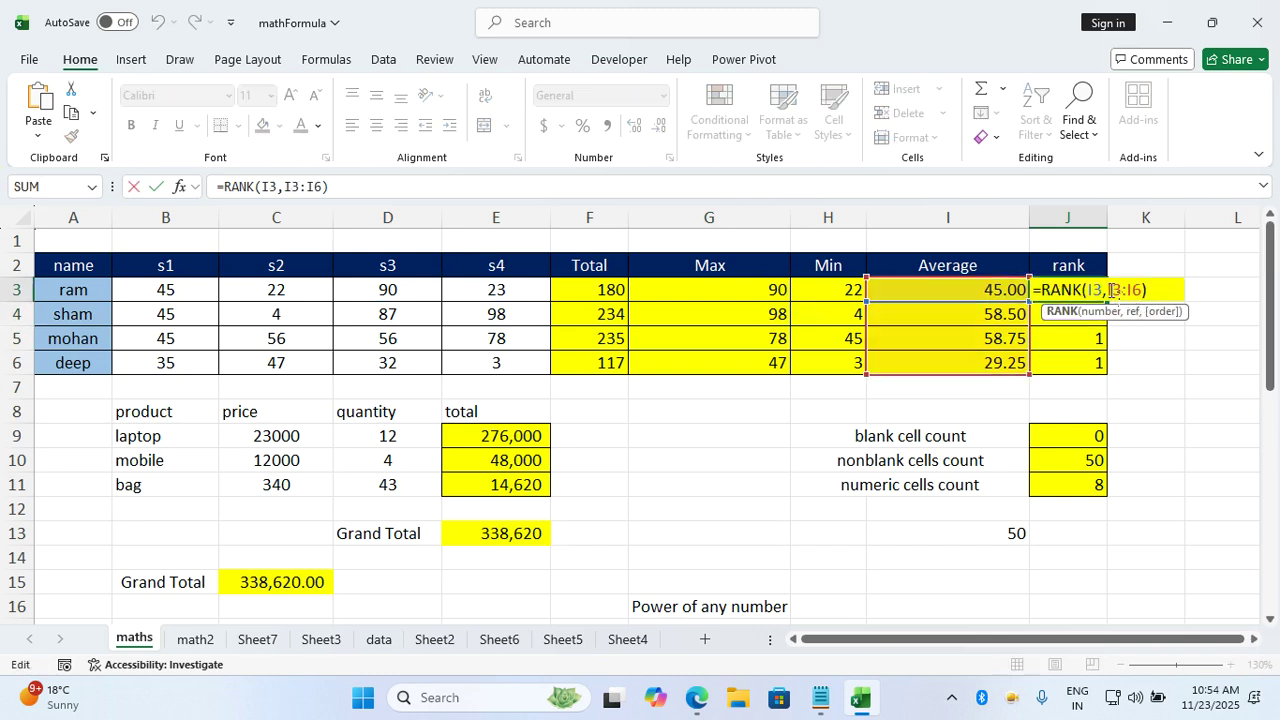
pyautogui.moveTo(1108, 290); pyautogui.dragTo(1143, 290)
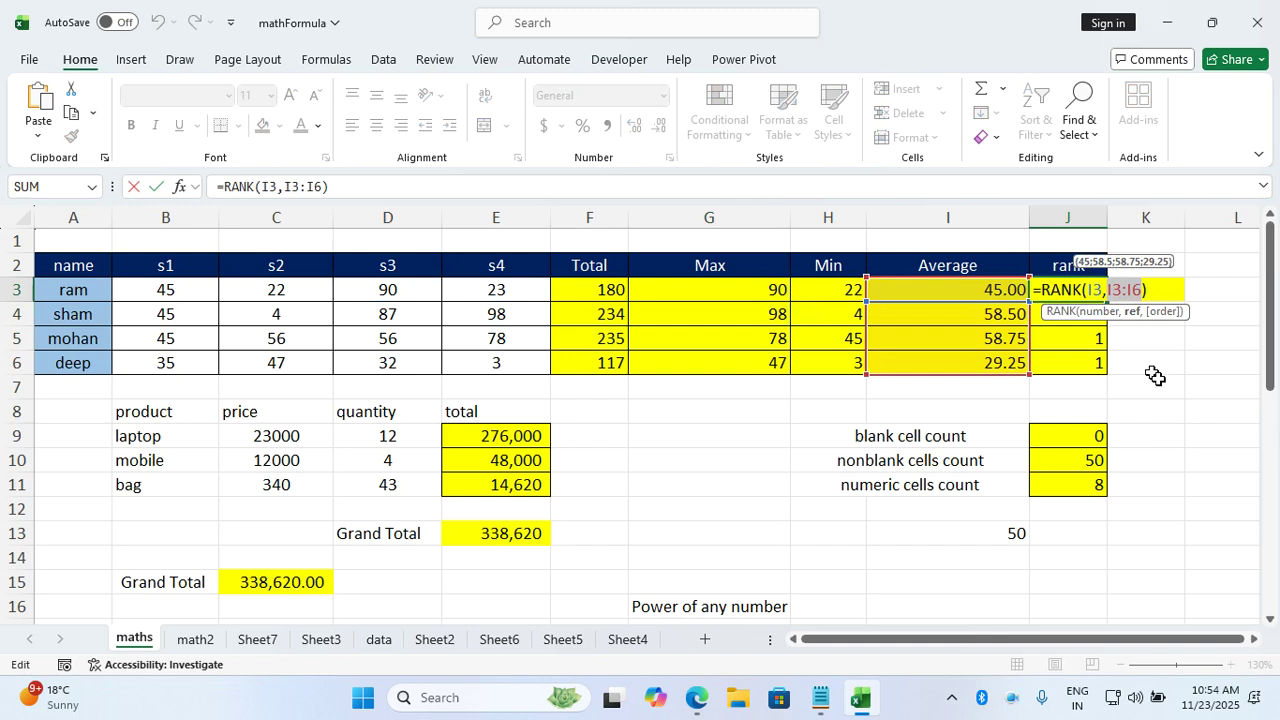
pyautogui.press('F4')
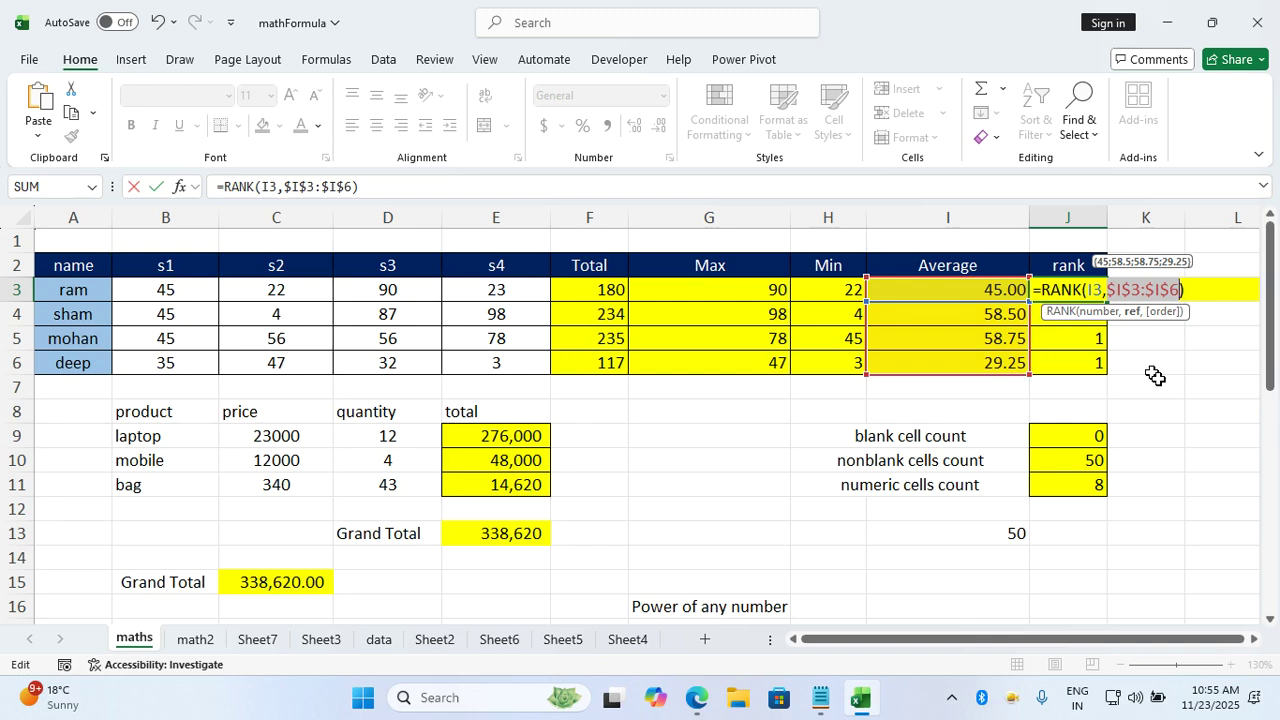
pyautogui.press('Return')
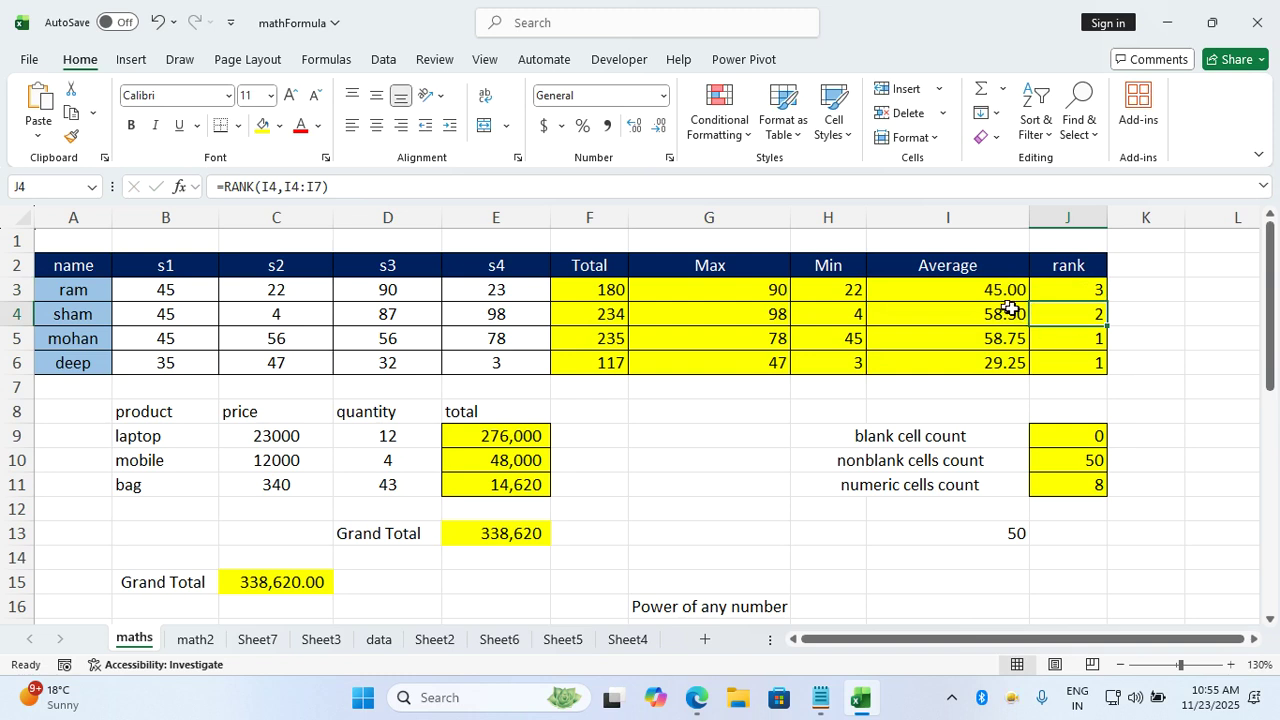
# Highlight the averages in I3:I6 and review the absolute range in J3's RANK formula
pyautogui.moveTo(1000, 295); pyautogui.dragTo(986, 357)
pyautogui.click(994, 340)
pyautogui.moveTo(991, 292); pyautogui.dragTo(999, 369)
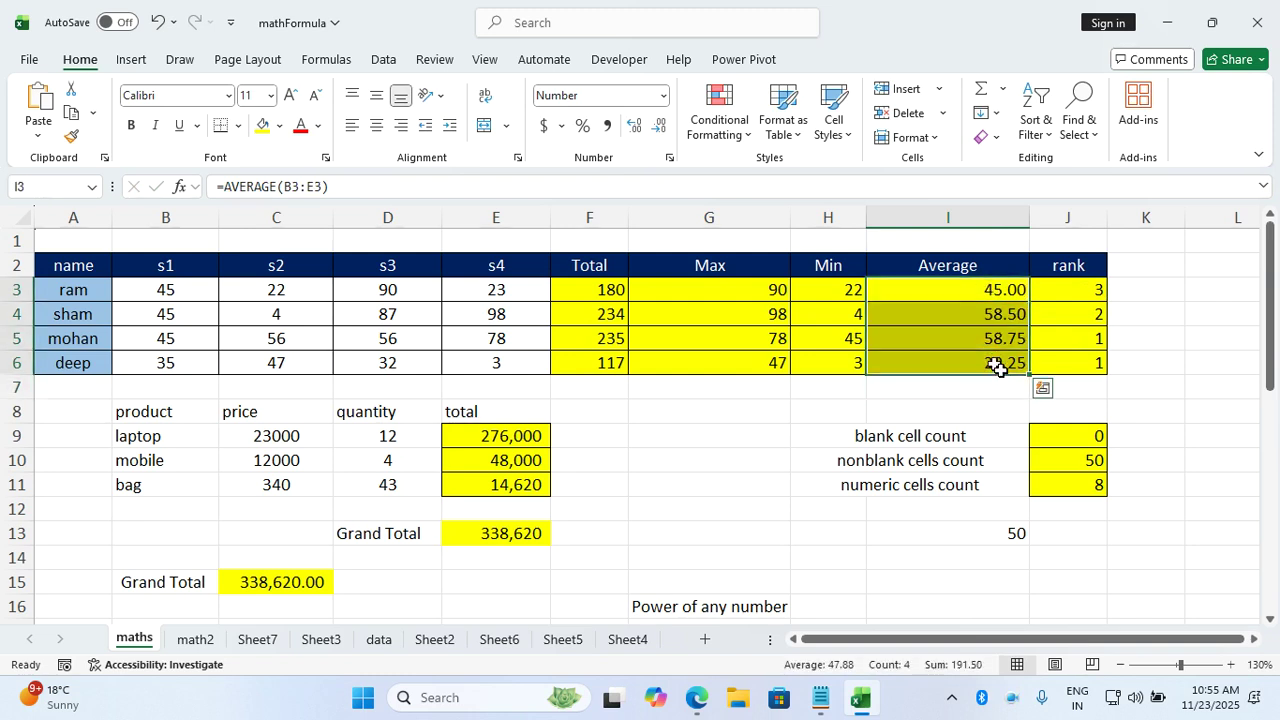
pyautogui.click(997, 368)
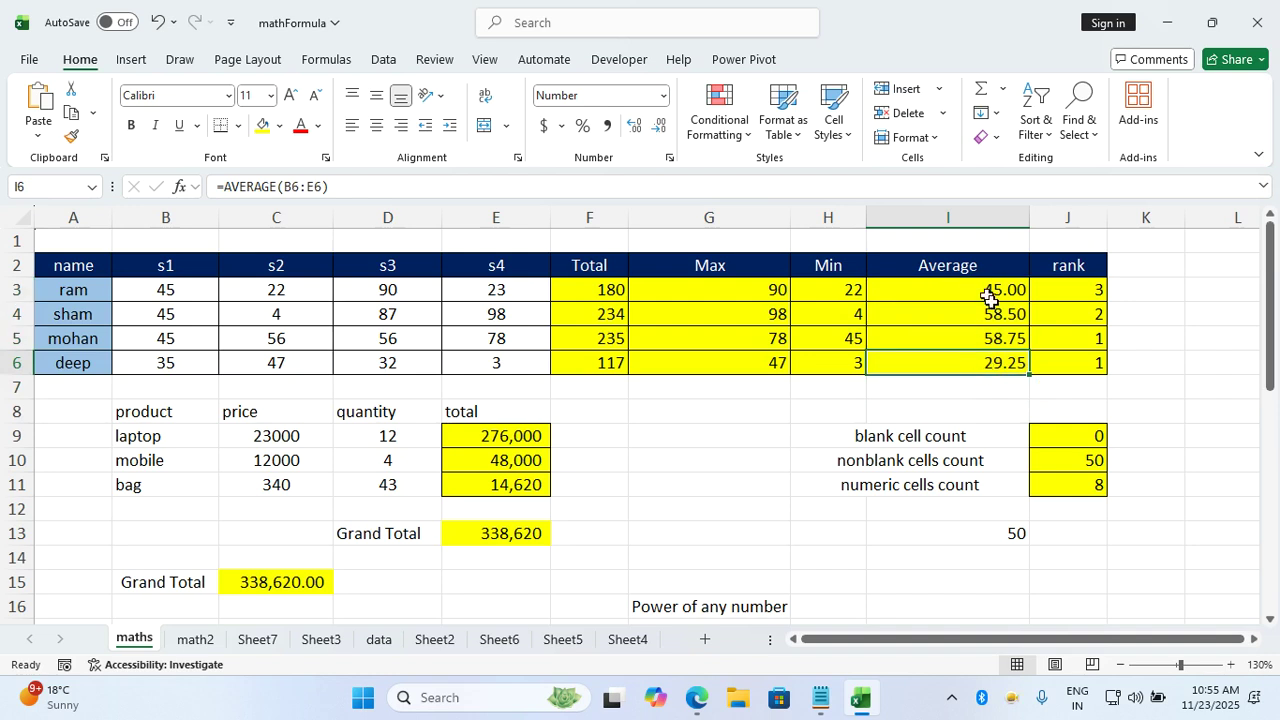
pyautogui.moveTo(986, 294); pyautogui.dragTo(986, 363)
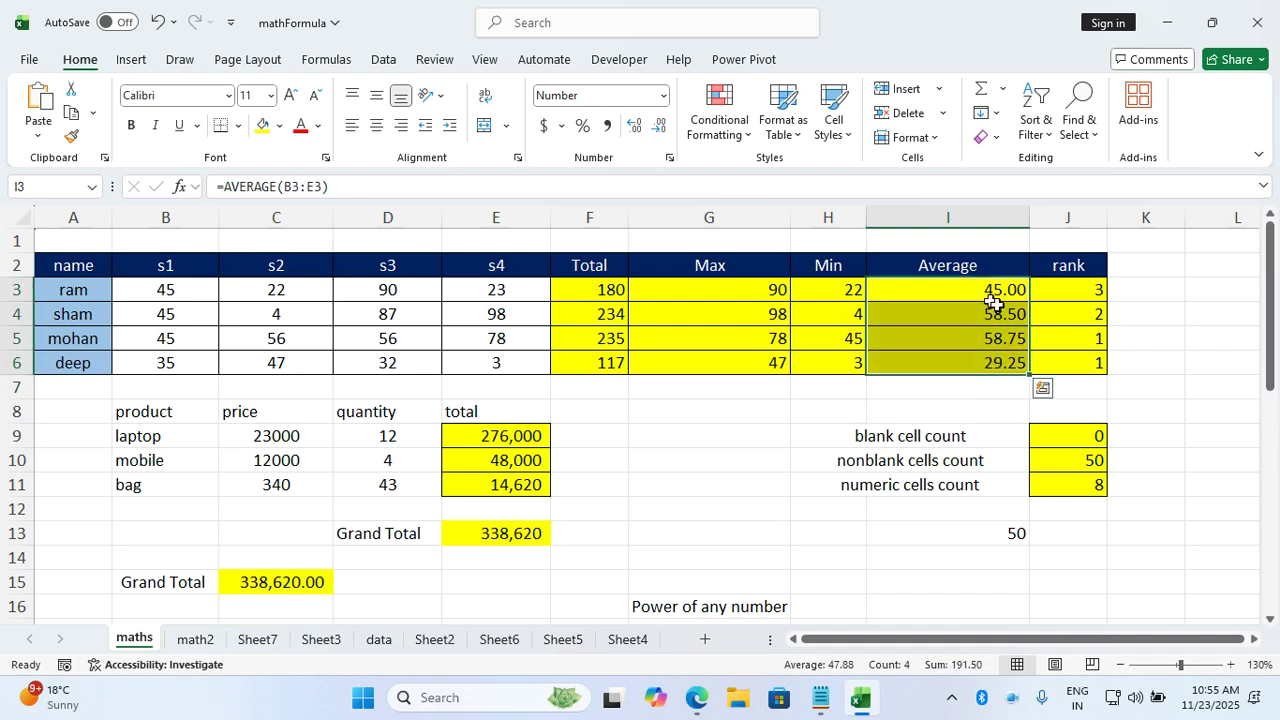
pyautogui.moveTo(990, 300); pyautogui.dragTo(1003, 374)
pyautogui.click(1093, 290)
pyautogui.doubleClick(1093, 290)
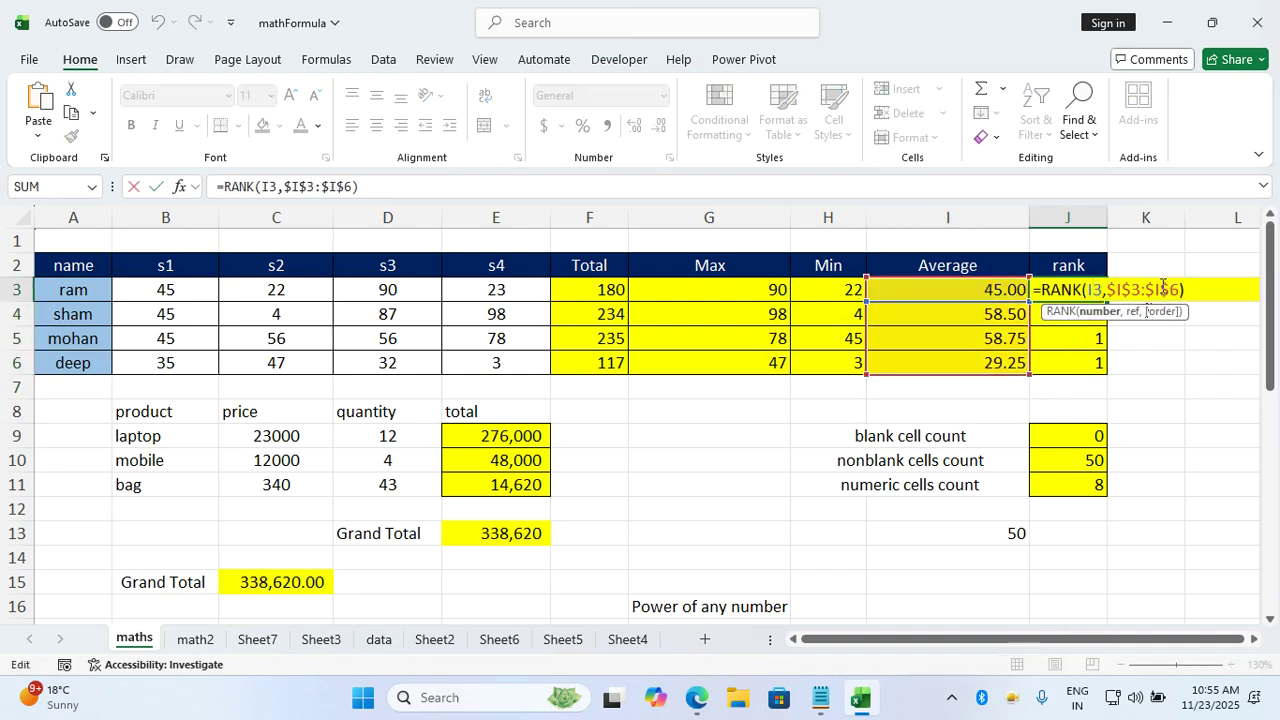
pyautogui.press('Return')
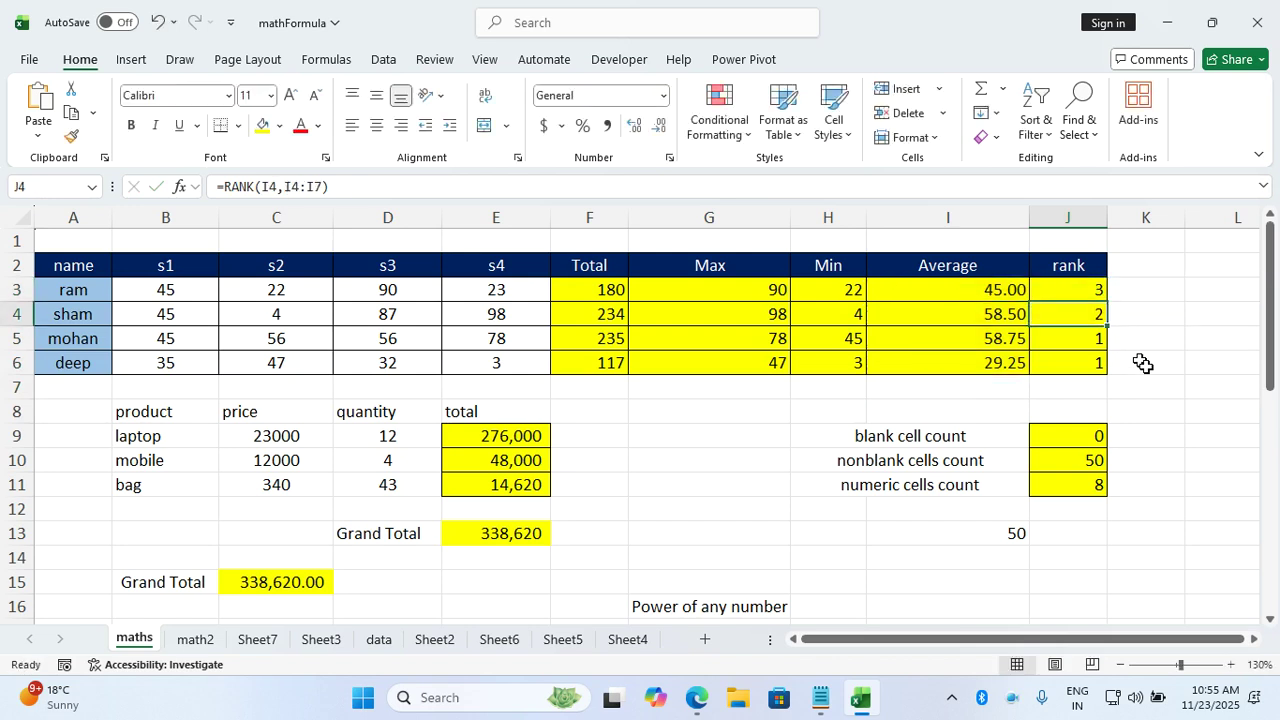
# Fill J3's absolute-range RANK formula down through J6 and check the references in J6
pyautogui.click(1100, 289)
pyautogui.click(1106, 302)
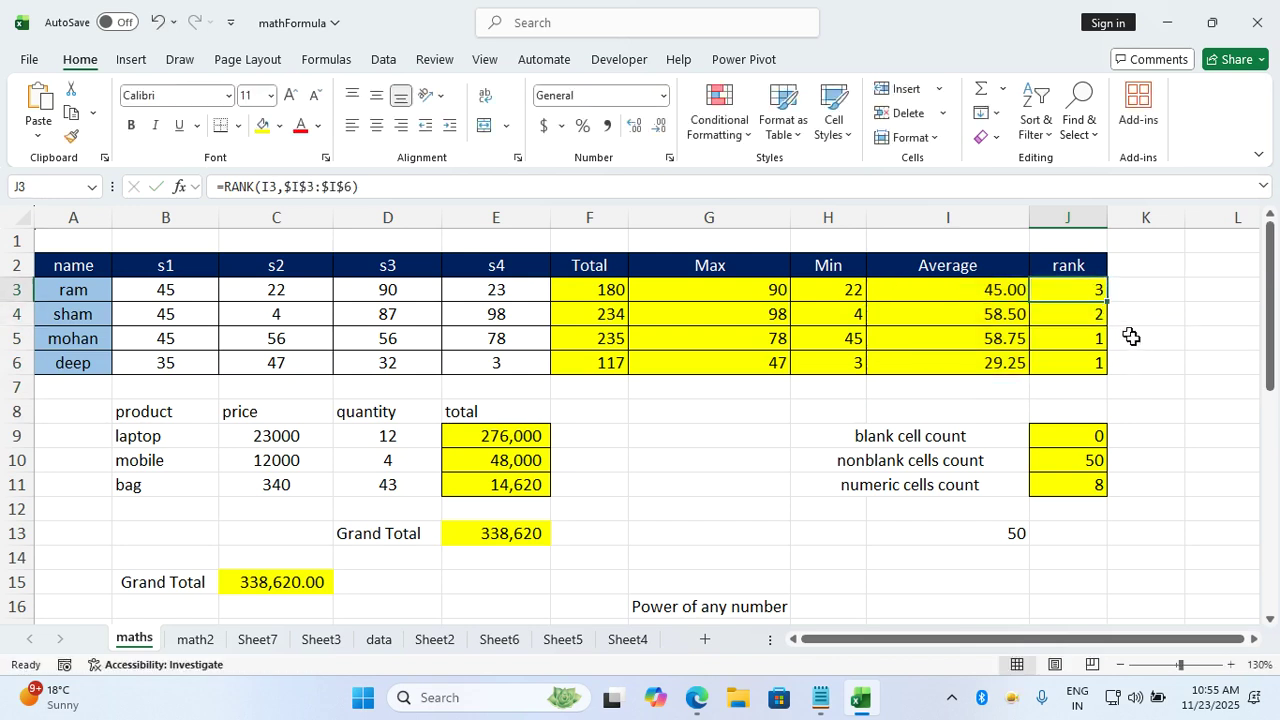
pyautogui.moveTo(1107, 301); pyautogui.dragTo(1113, 380)
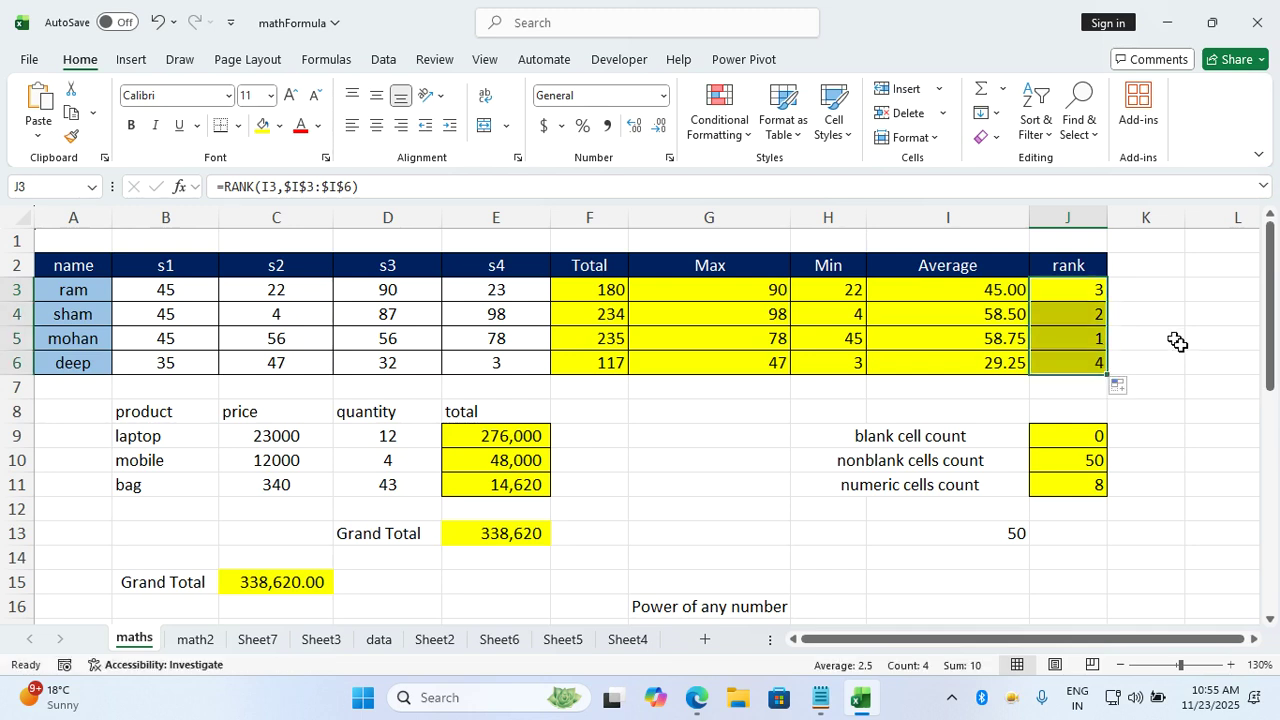
pyautogui.click(1094, 363)
pyautogui.doubleClick(1094, 363)
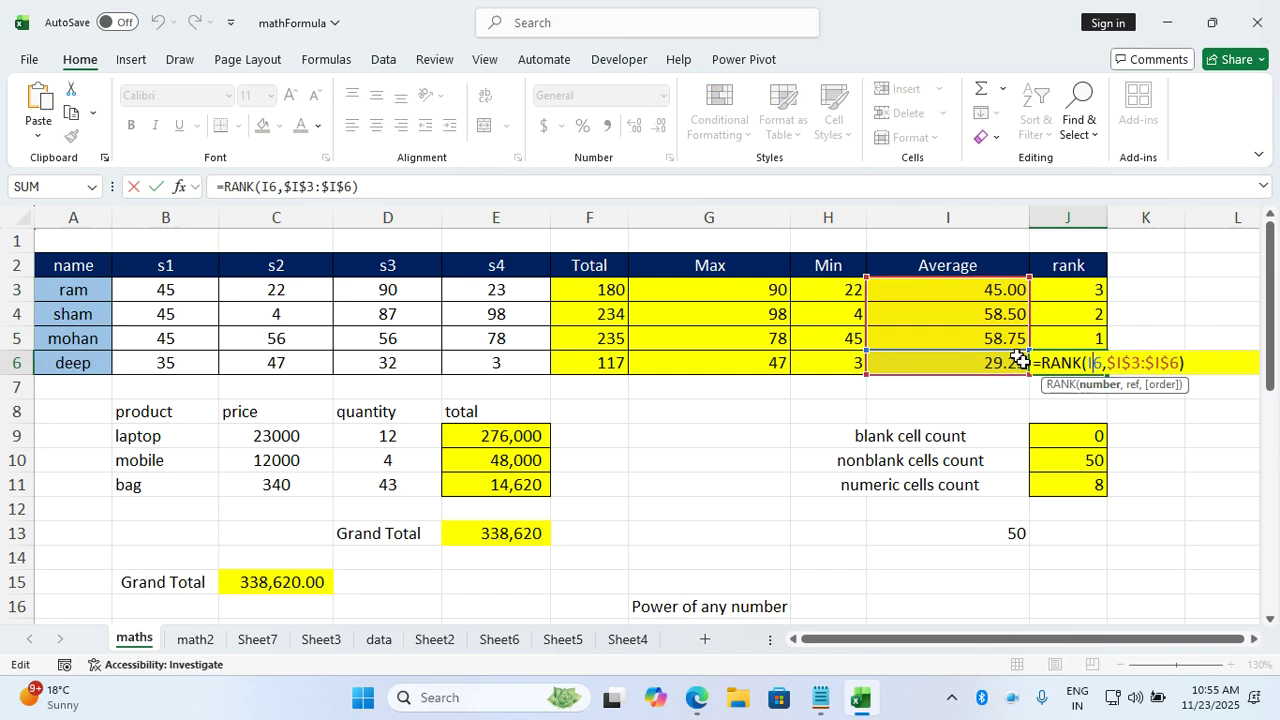
pyautogui.press('Escape')
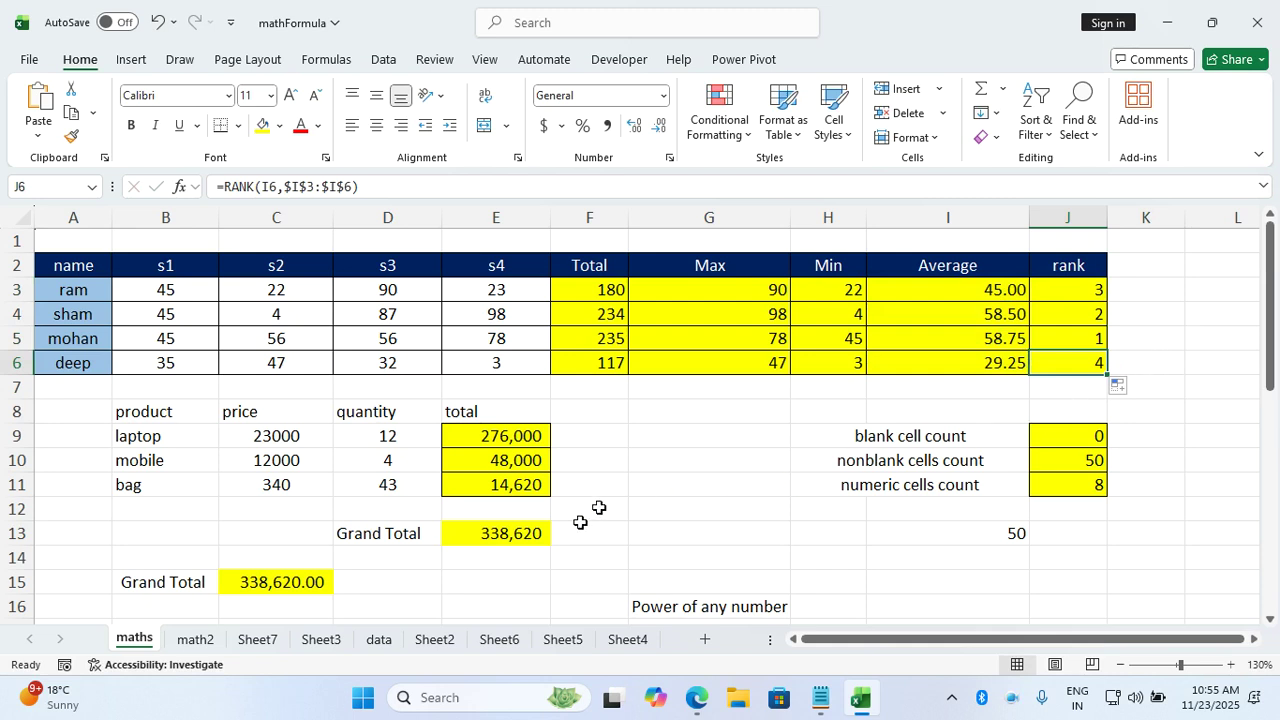
# Switch to the math2 sheet and clear the old results in N6:O11 below the count task
pyautogui.click(197, 647)
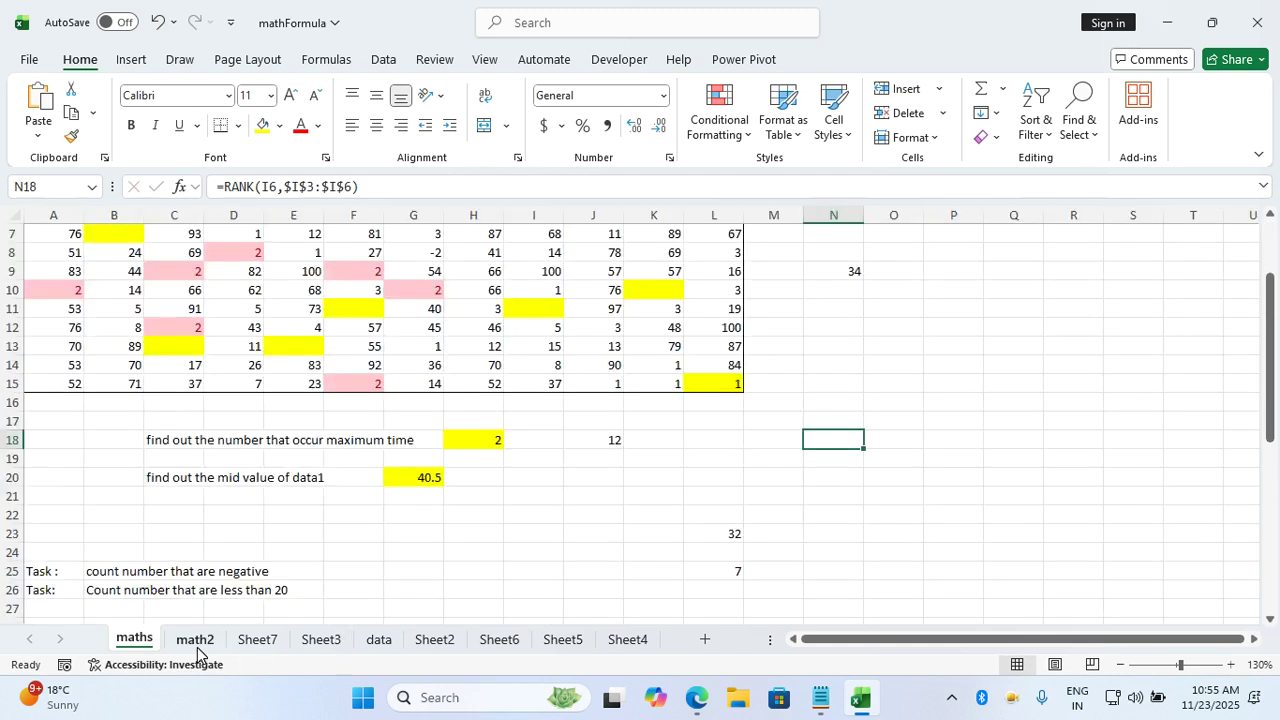
pyautogui.scroll(1, 594, 558)
pyautogui.scroll(1, 594, 558)
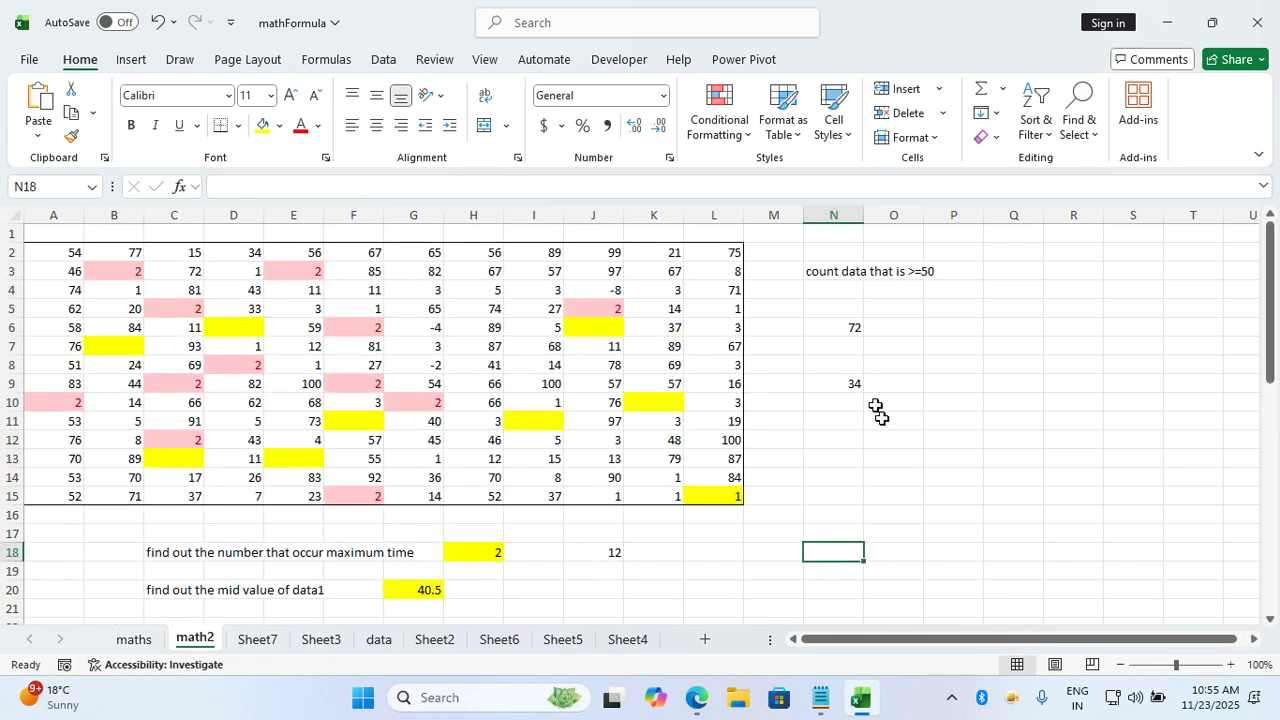
pyautogui.moveTo(880, 418); pyautogui.dragTo(846, 323)
pyautogui.press('Delete')
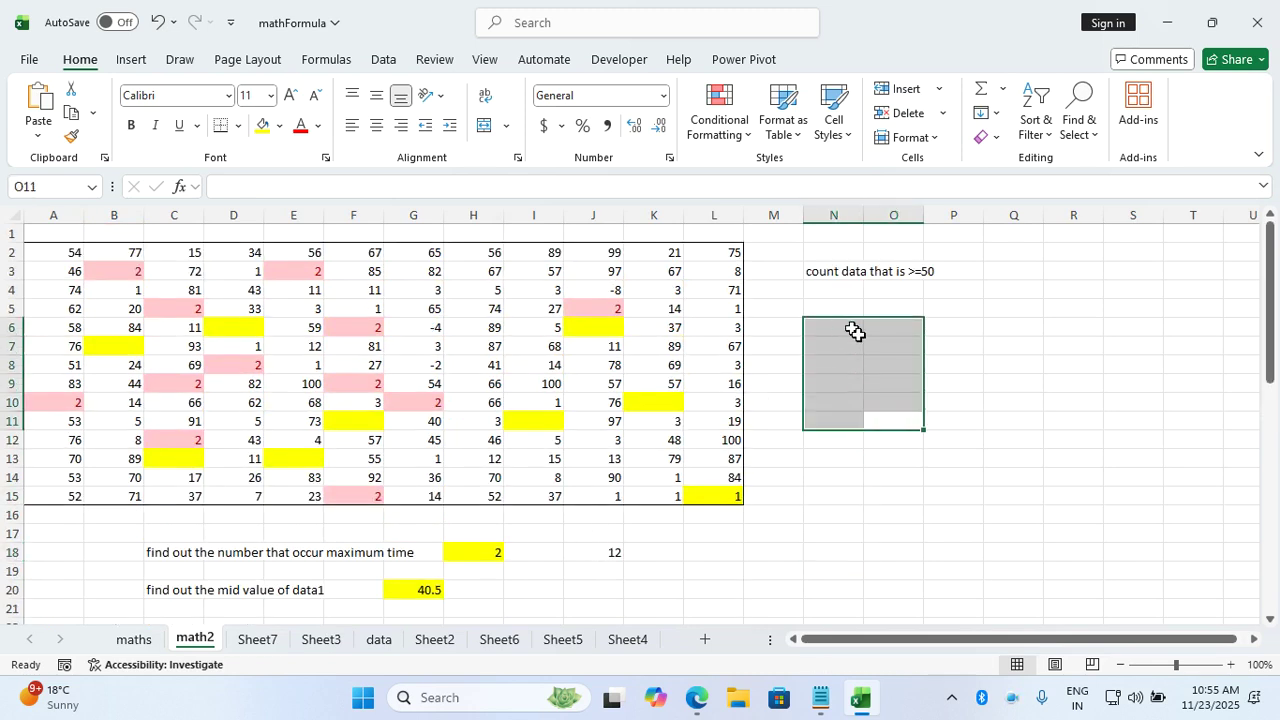
# Count the values of at least 50 in N5 with =COUNTIF(A2:L15,">=50")
pyautogui.moveTo(76, 258); pyautogui.dragTo(712, 496)
pyautogui.click(840, 450)
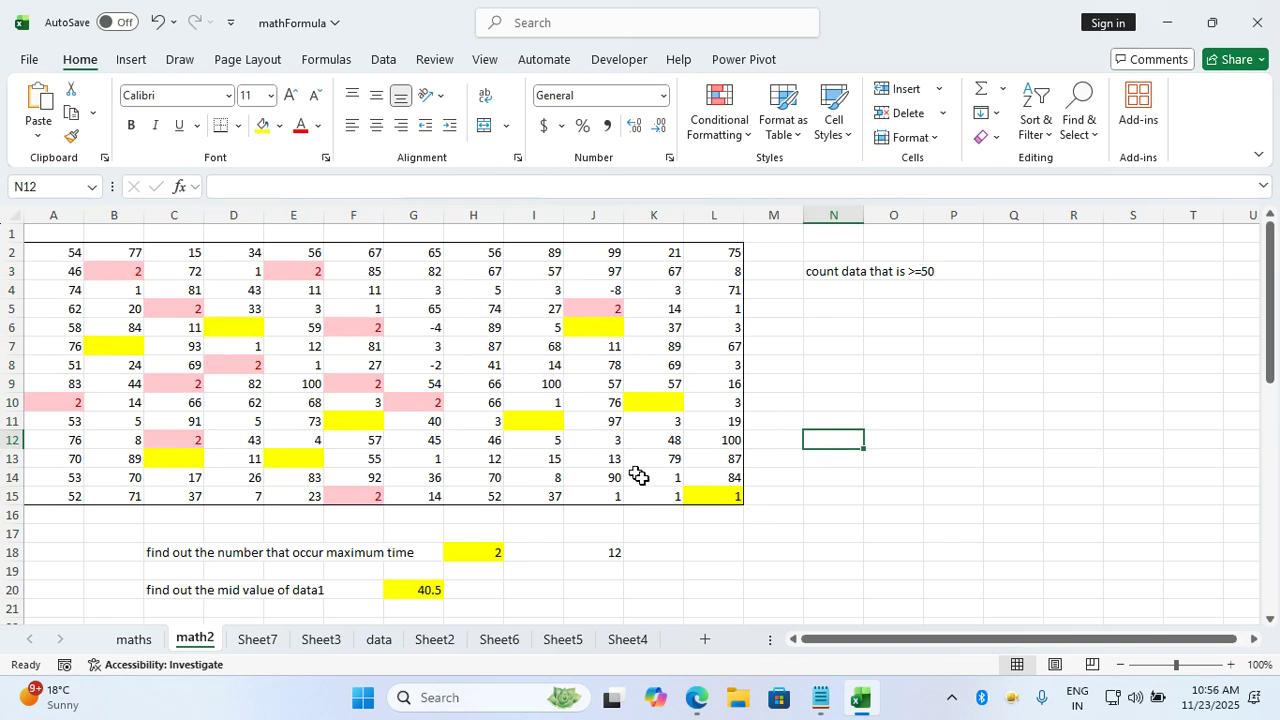
pyautogui.click(848, 311)
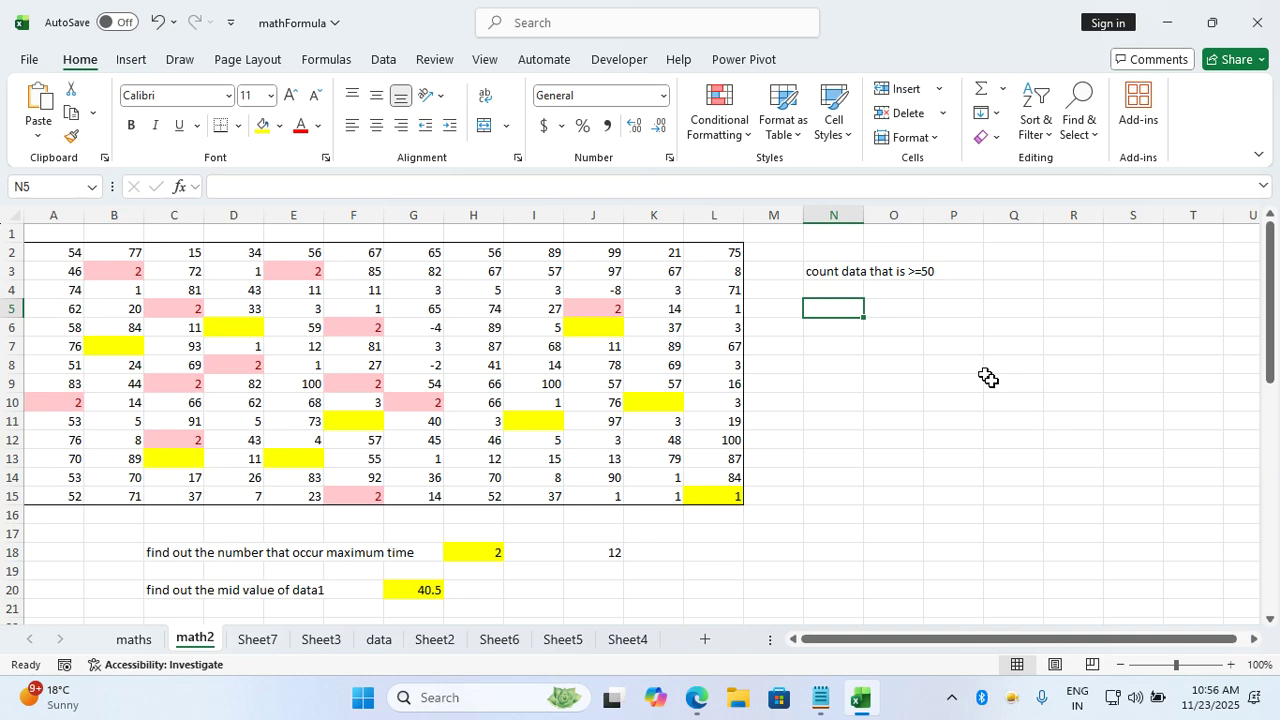
pyautogui.write('=countif(')
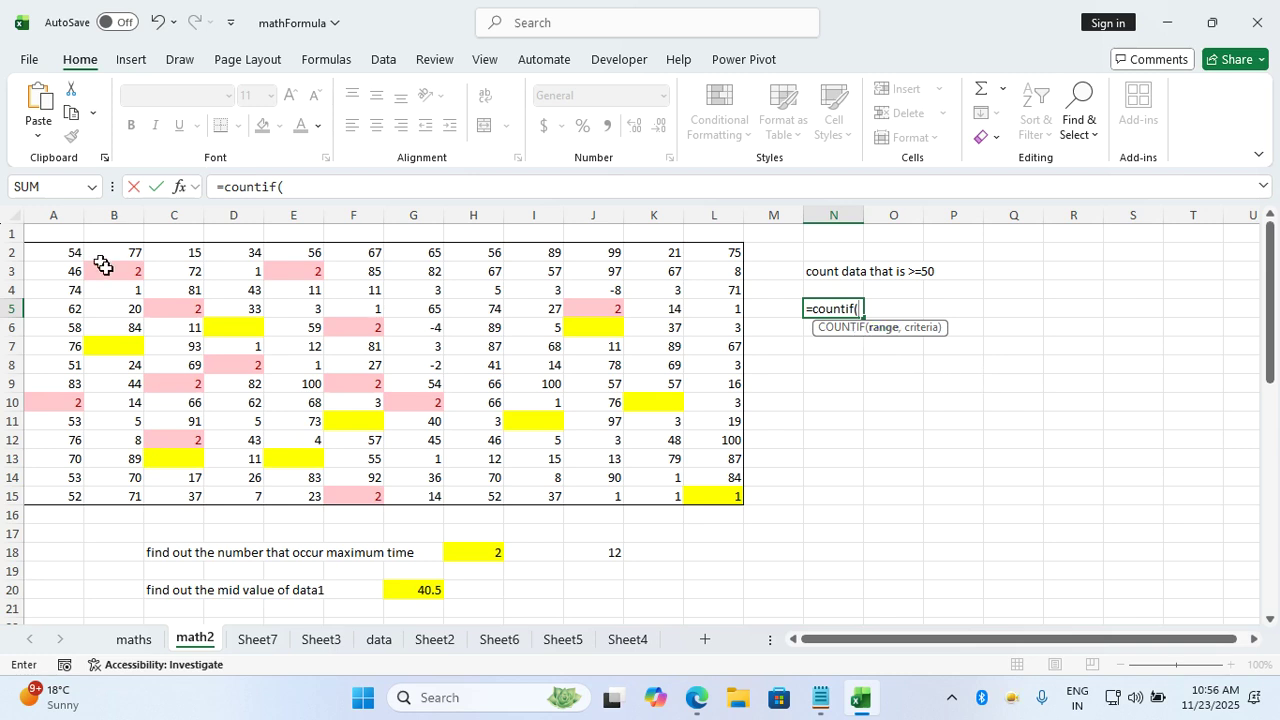
pyautogui.moveTo(75, 258); pyautogui.dragTo(702, 494)
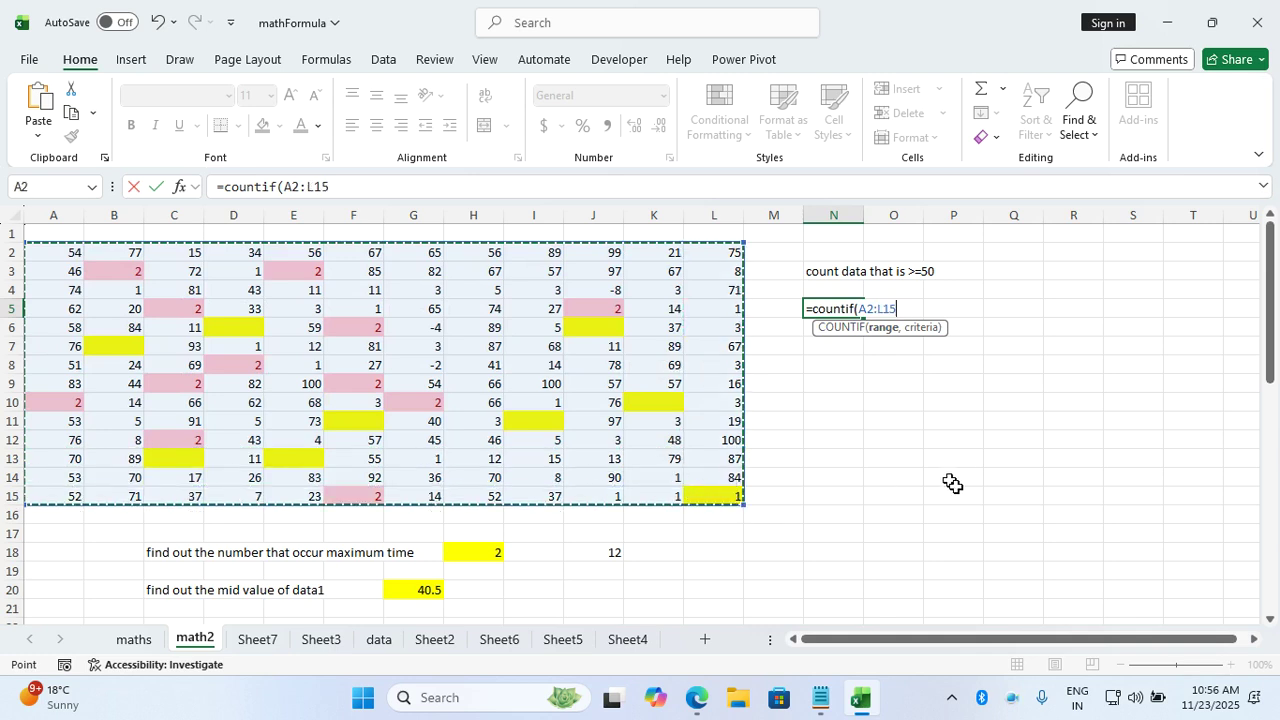
pyautogui.write(',">=')
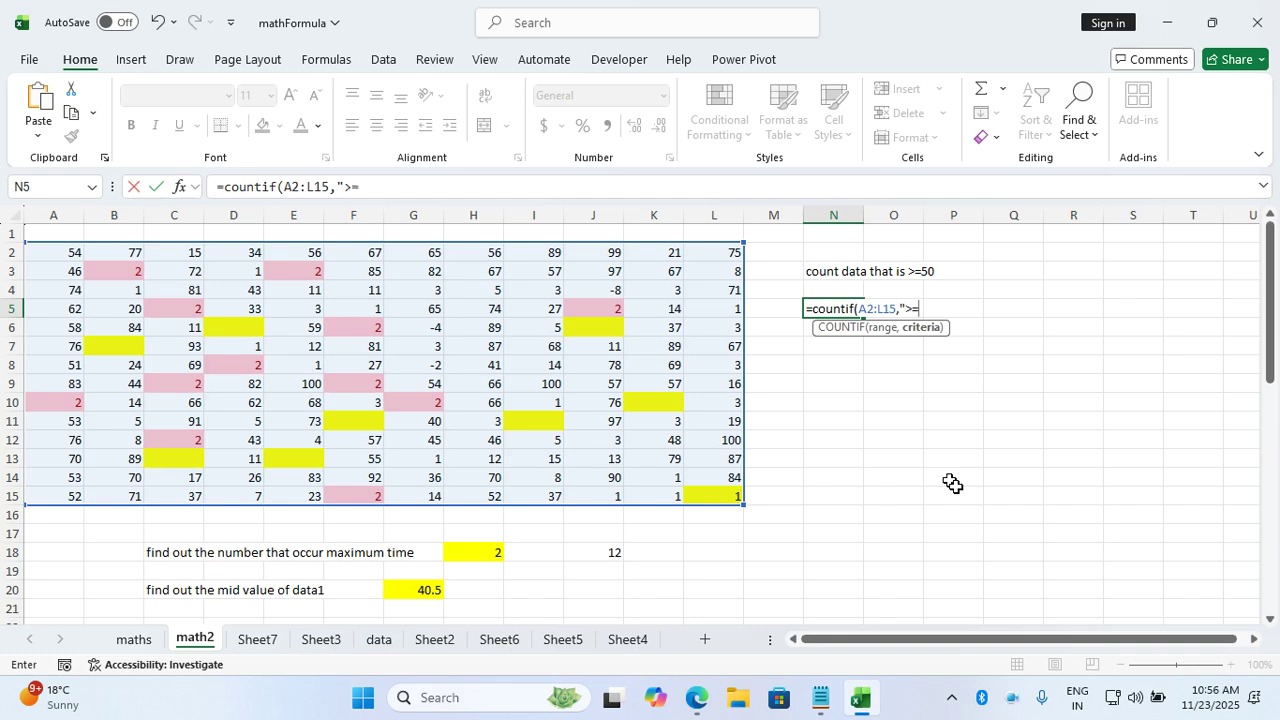
pyautogui.write('50")')
pyautogui.press('Return')
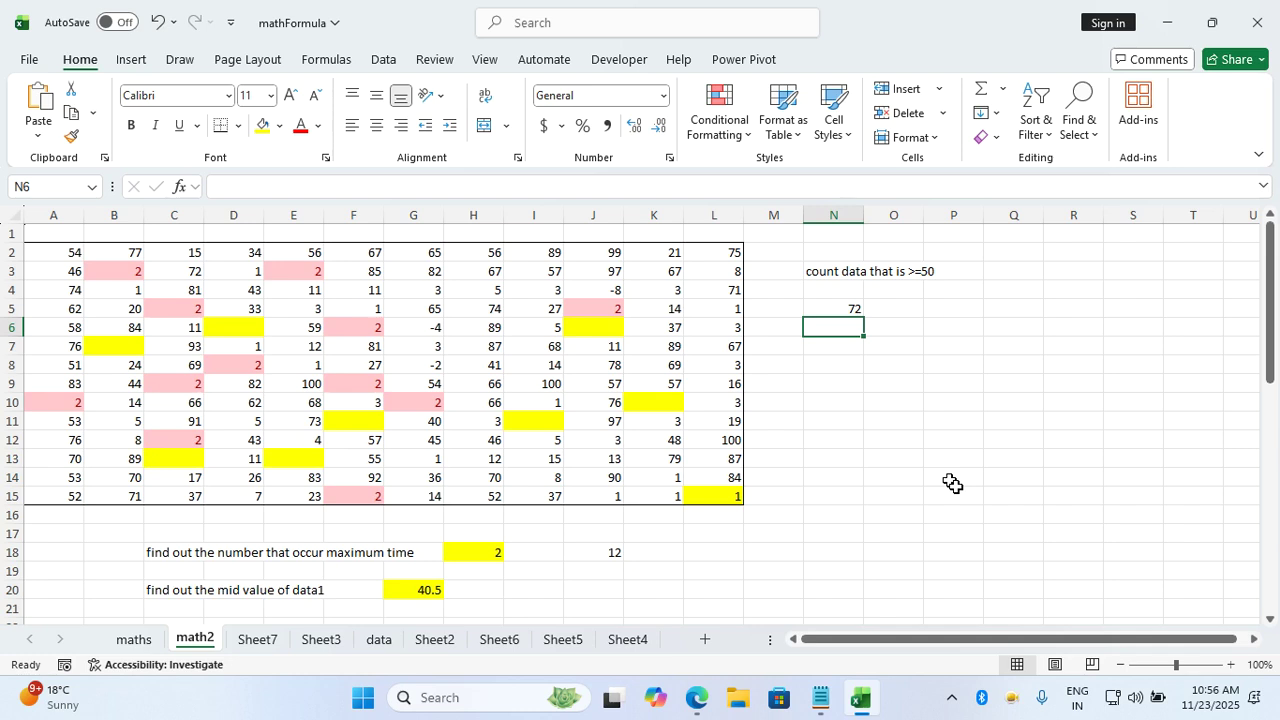
# Change the number in D2 to 67 to test the COUNTIF result
pyautogui.click(250, 254)
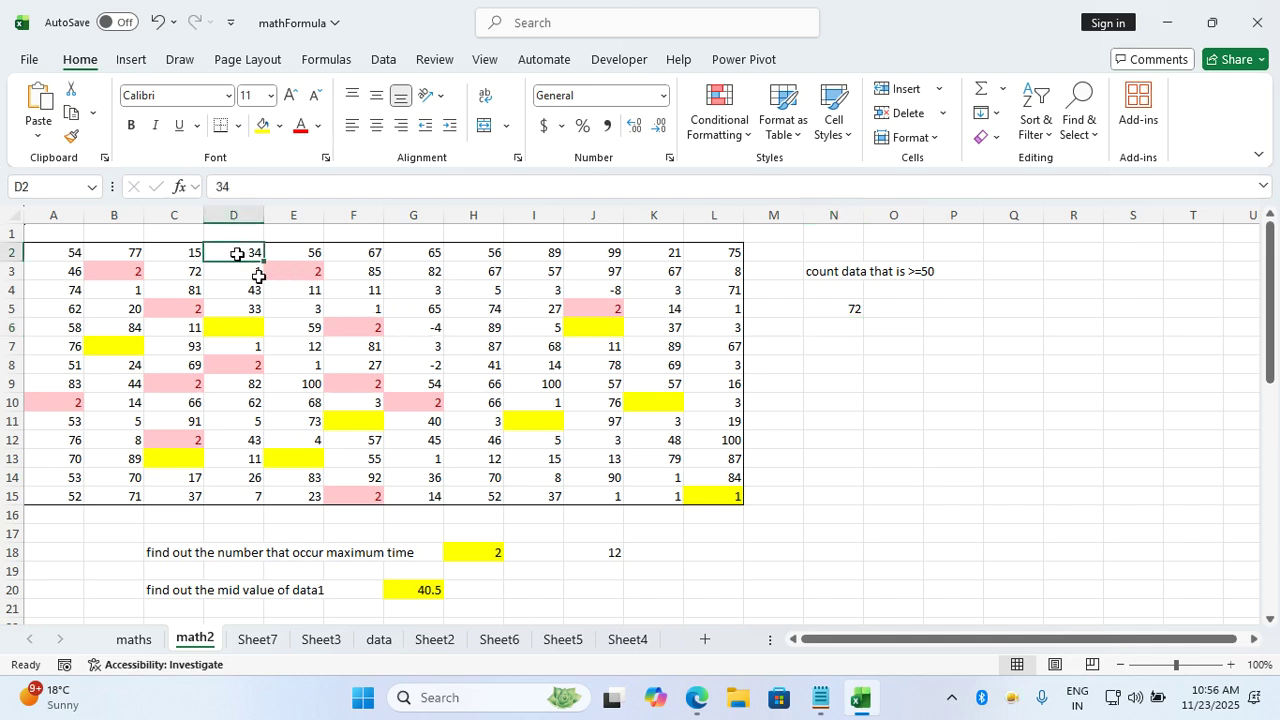
pyautogui.write('67')
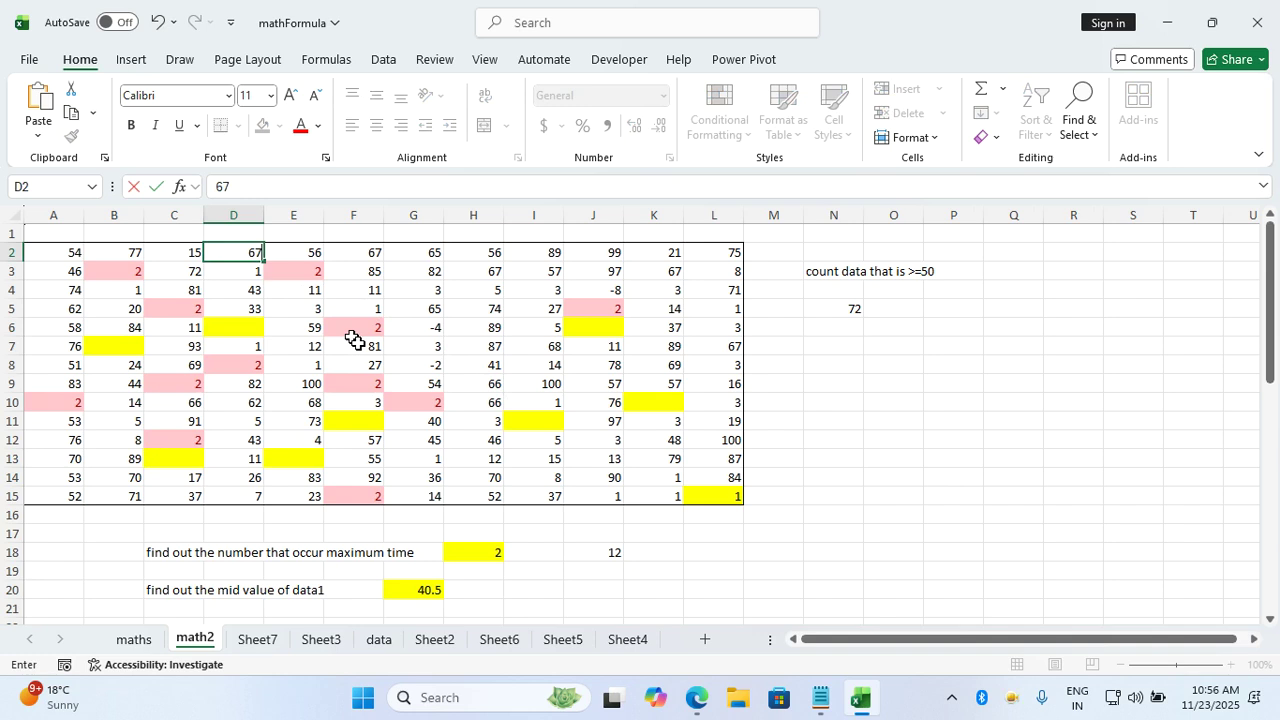
pyautogui.press('Tab')
# Change the number in J2 to 21 and the one in L2 to 12 to test the COUNTIF result
pyautogui.press('Right')
pyautogui.press('Right')
pyautogui.press('Right')
pyautogui.press('Right')
pyautogui.press('Right')
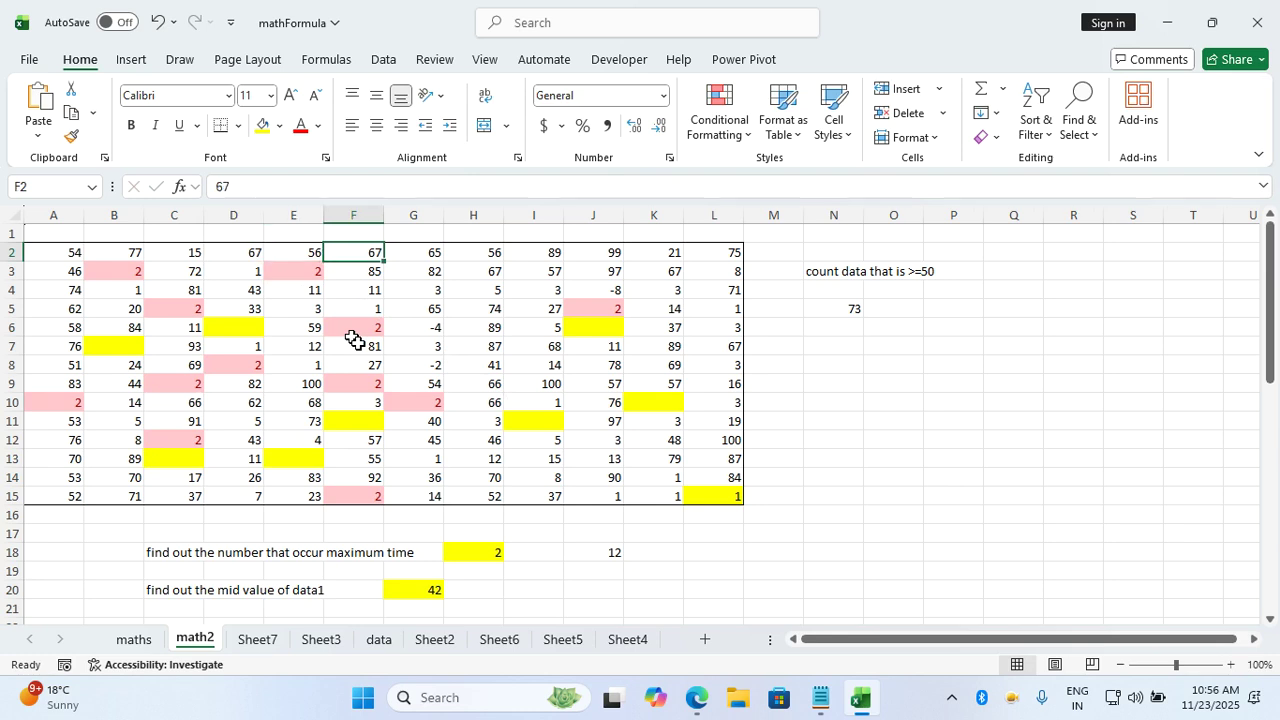
pyautogui.write('21')
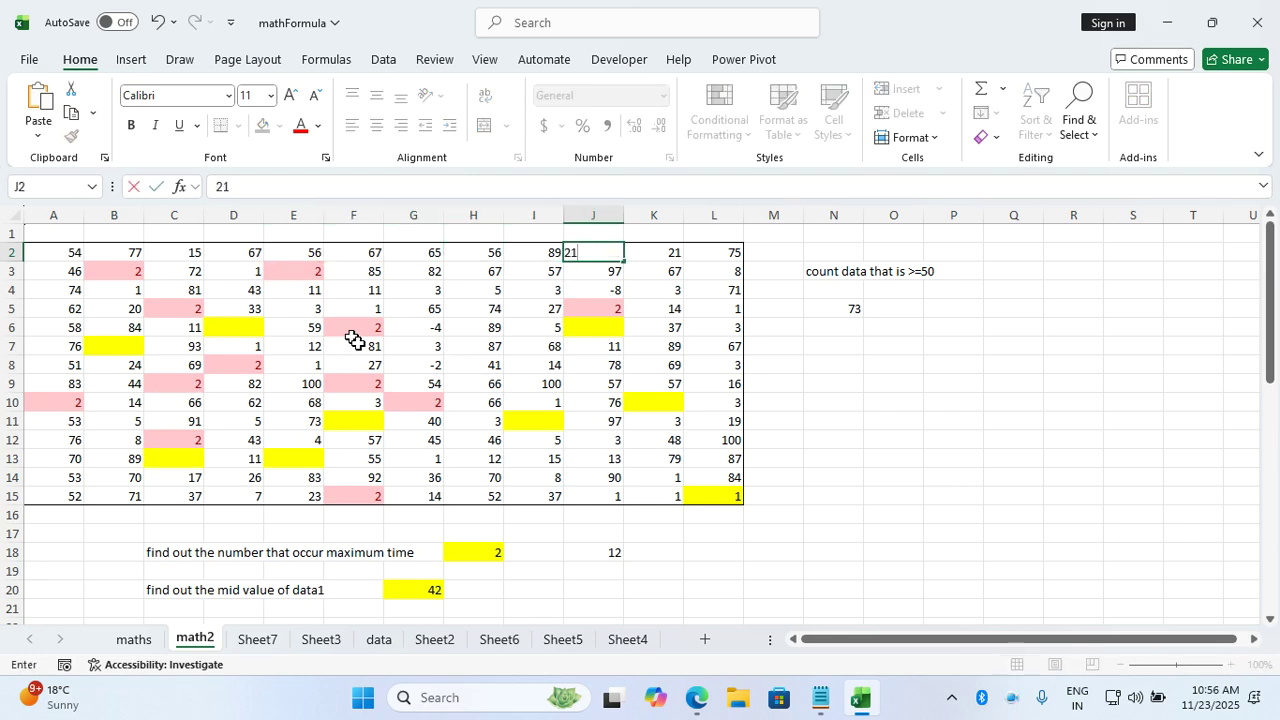
pyautogui.press('Tab')
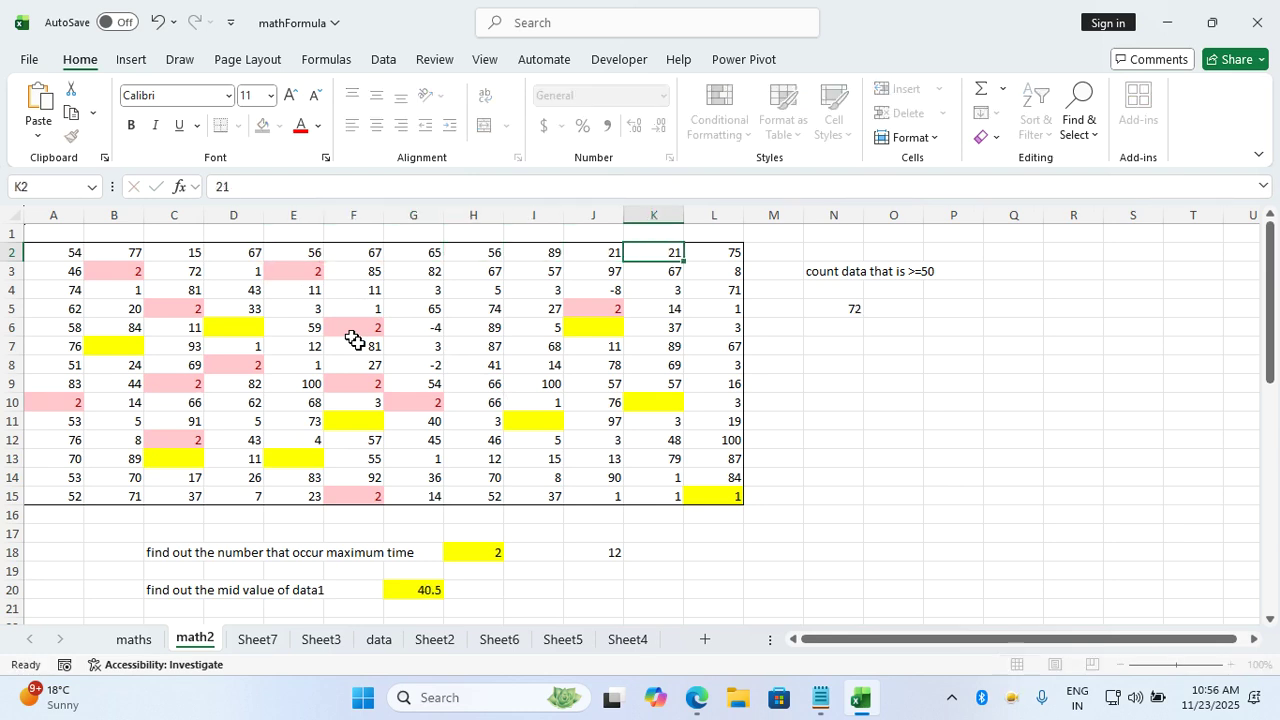
pyautogui.press('Right')
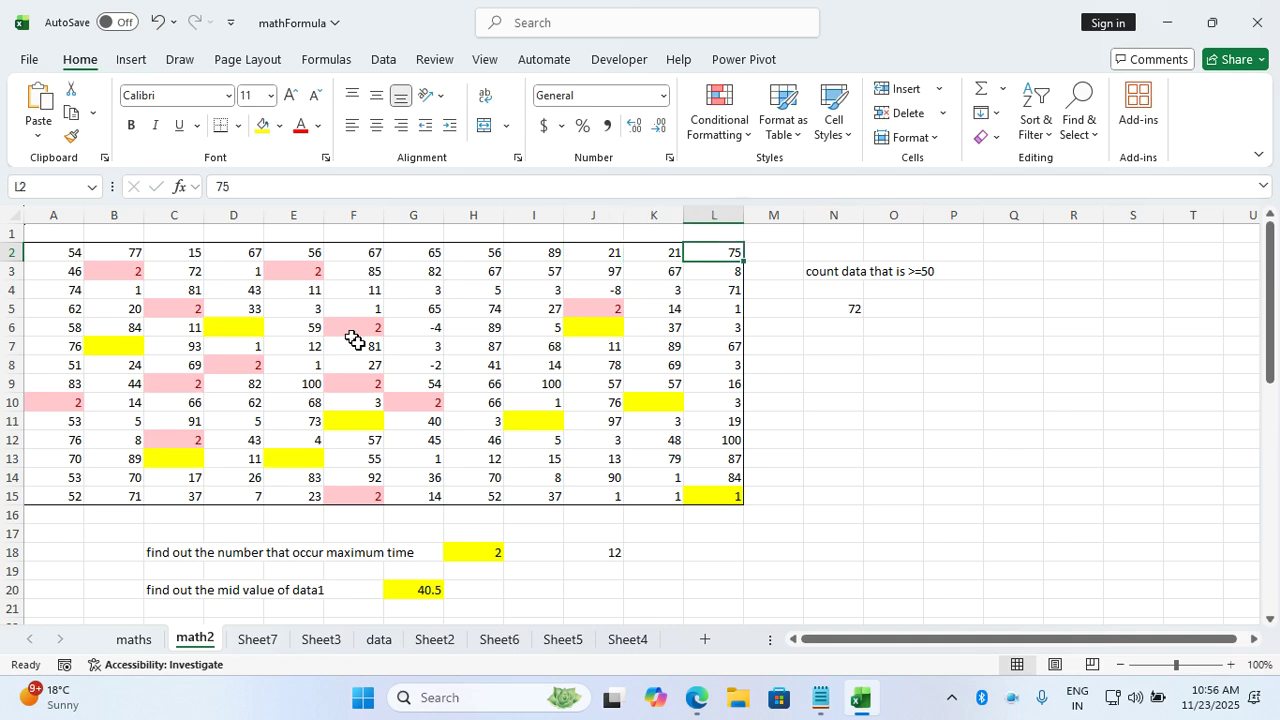
pyautogui.write('12')
pyautogui.press('Return')
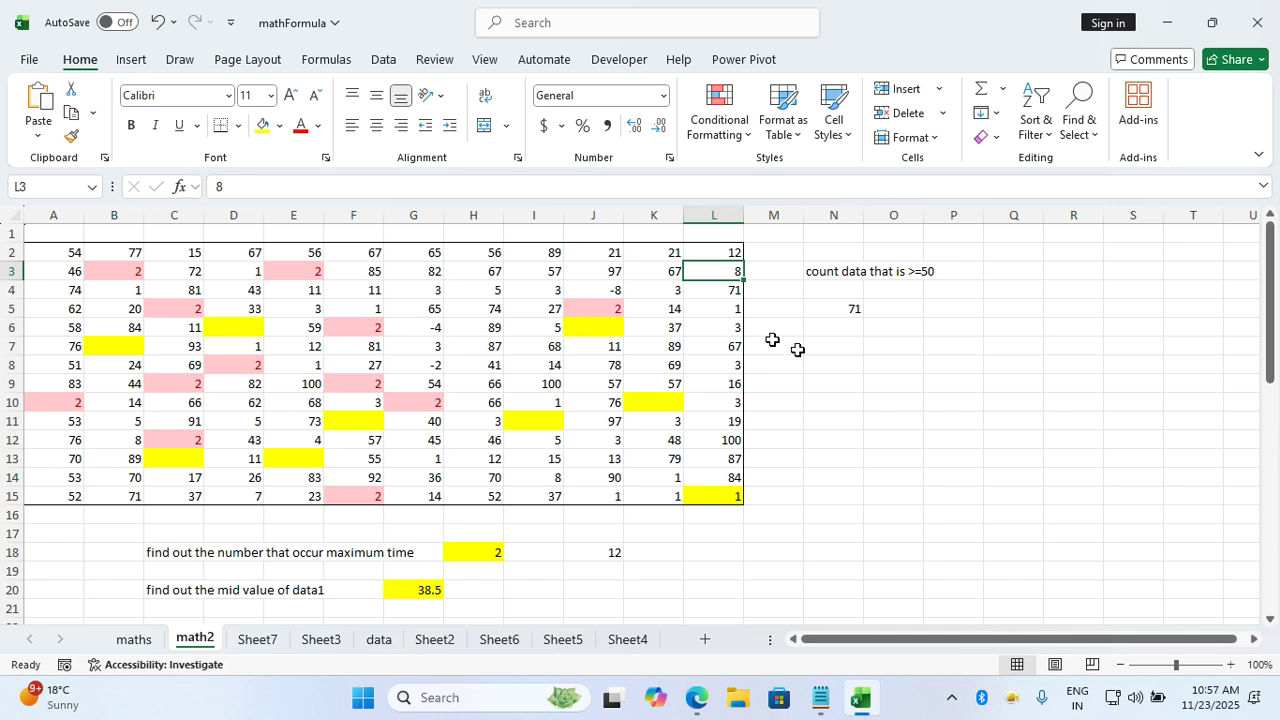
# Count the values from 50 to 70 in N7 with =COUNTIFS(A2:L15,">=50",A2:L15,"<=70")
pyautogui.click(841, 350)
pyautogui.write('=')
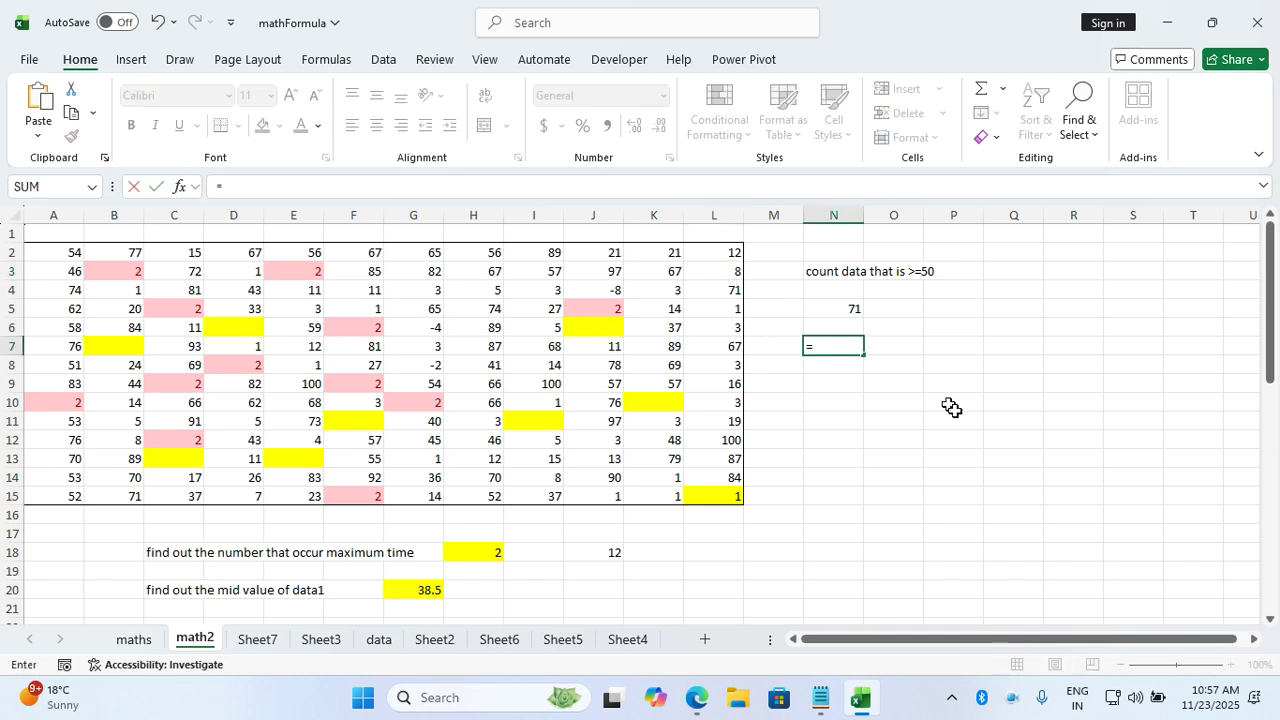
pyautogui.write('countifs(')
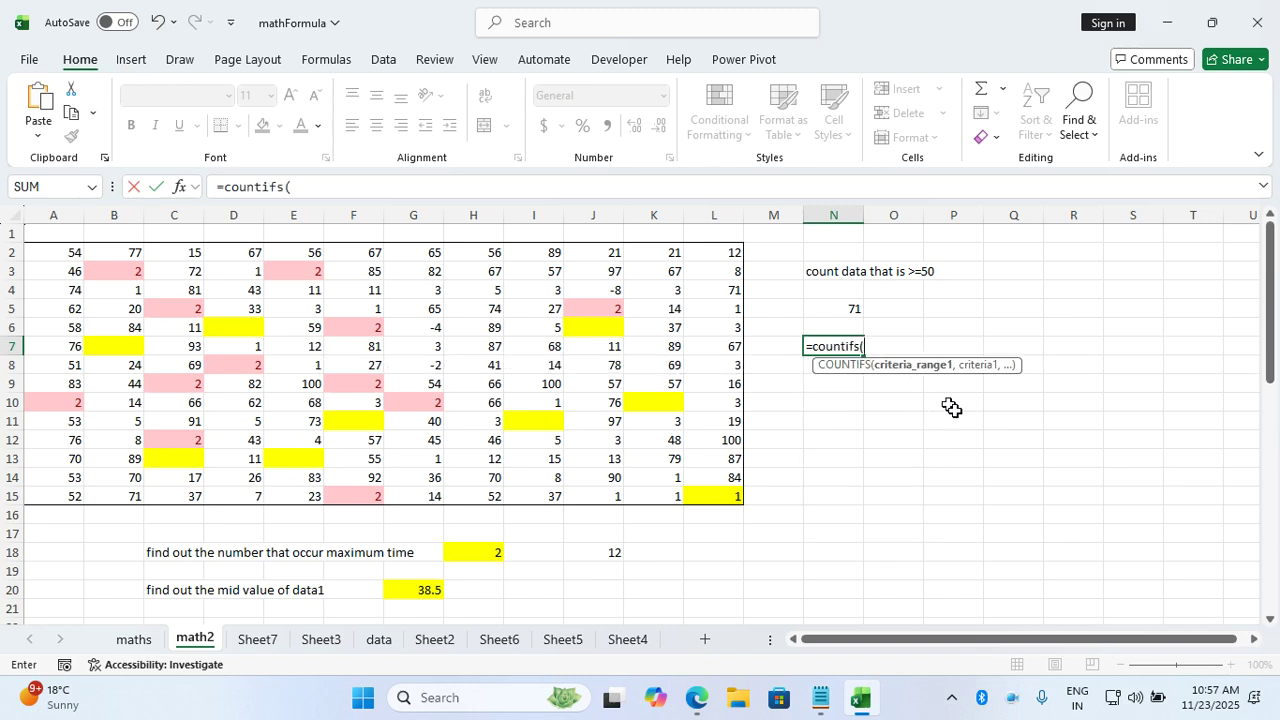
pyautogui.moveTo(66, 252); pyautogui.dragTo(709, 494)
pyautogui.write(',')
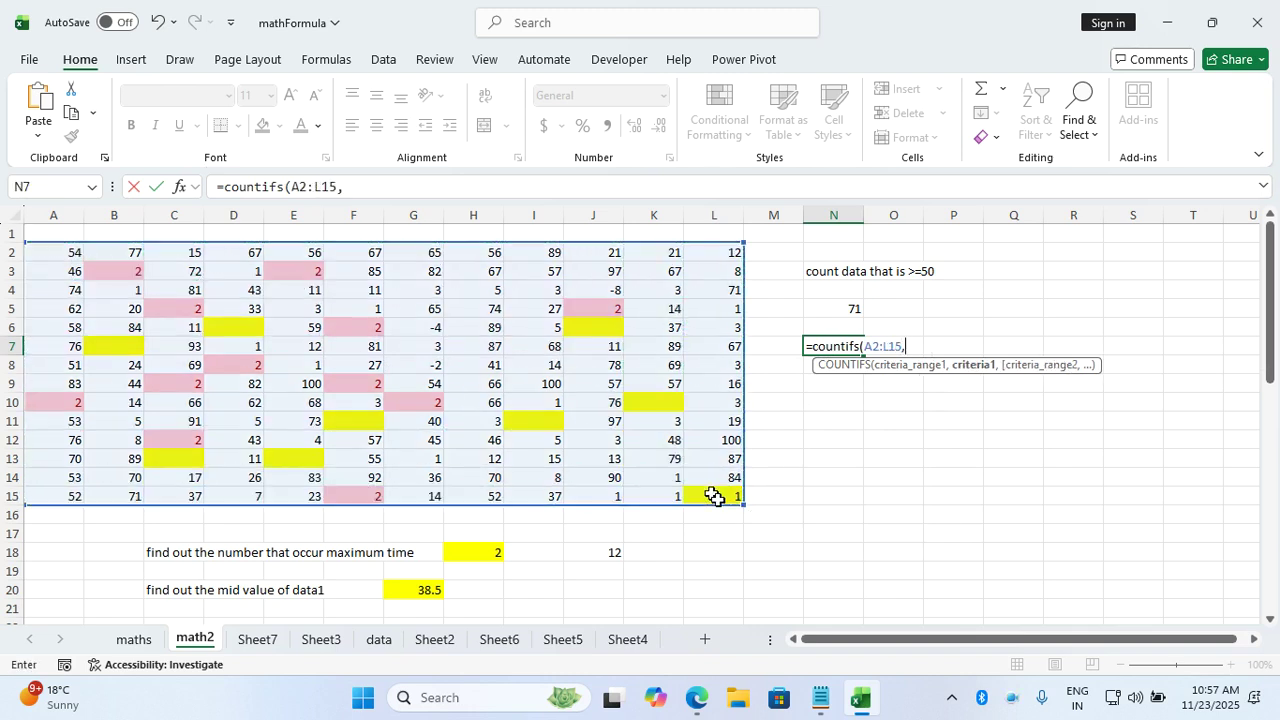
pyautogui.write('">=50")')
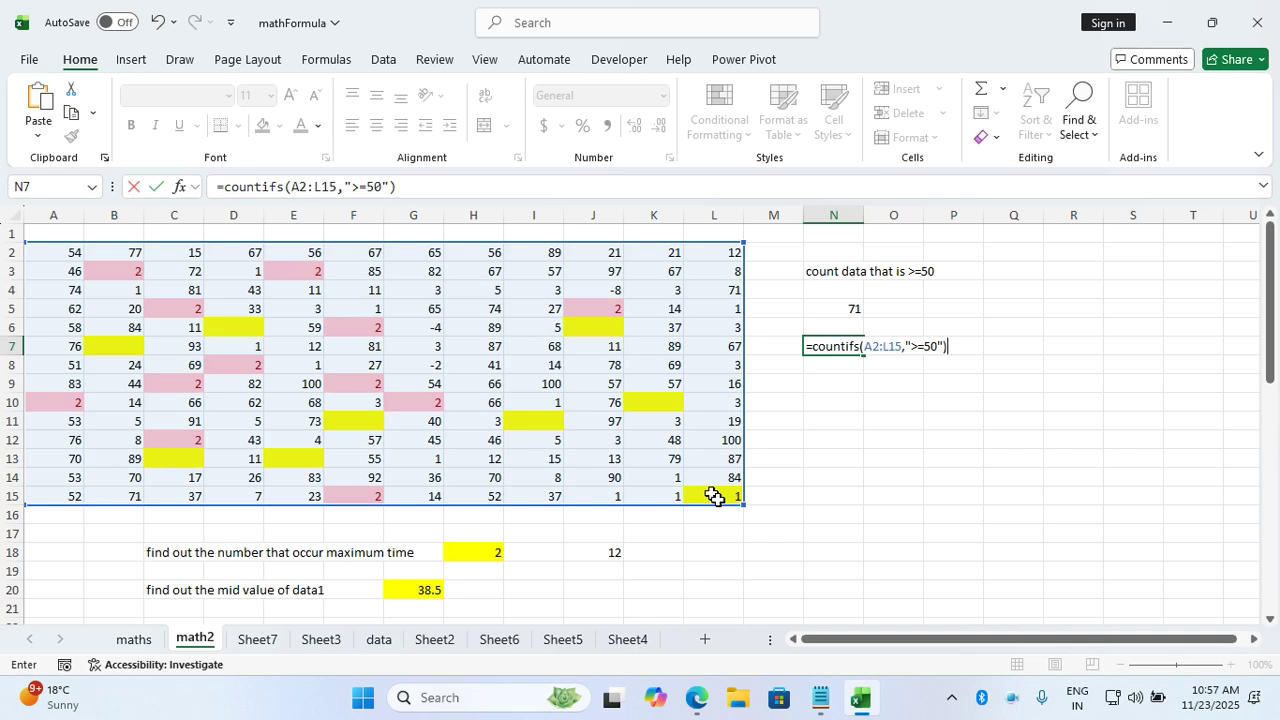
pyautogui.press('BackSpace')
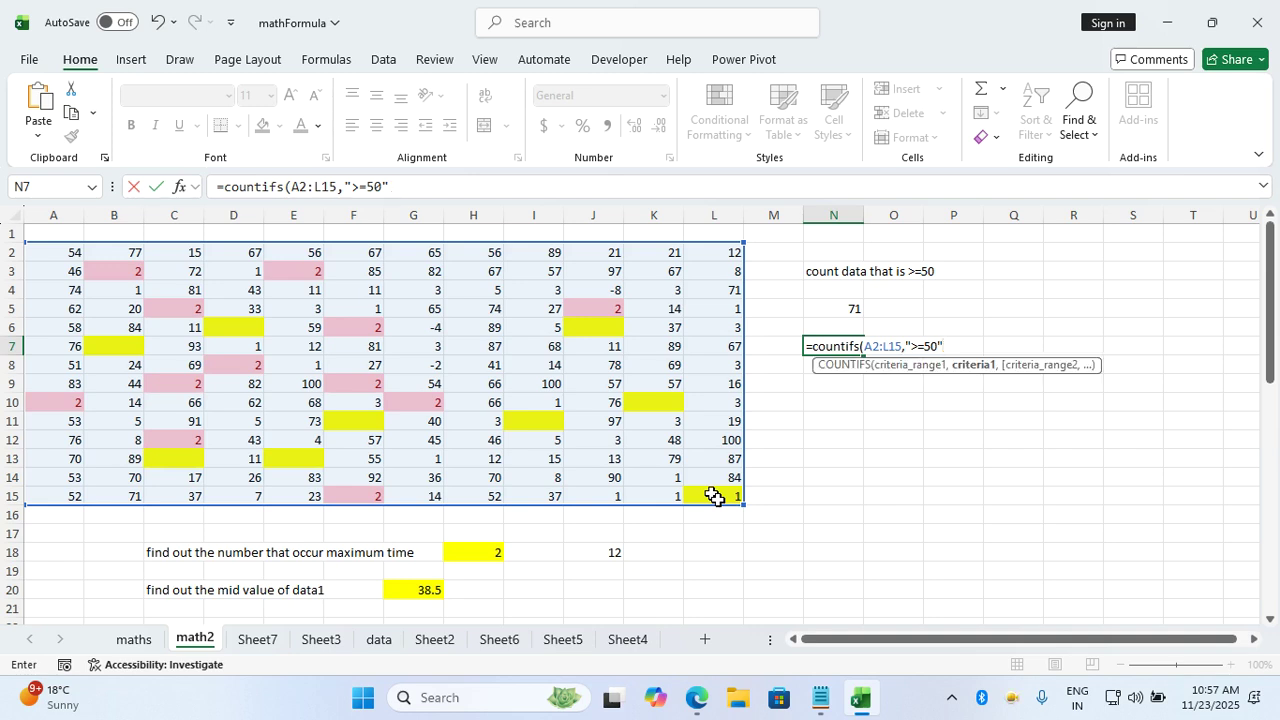
pyautogui.write(',')
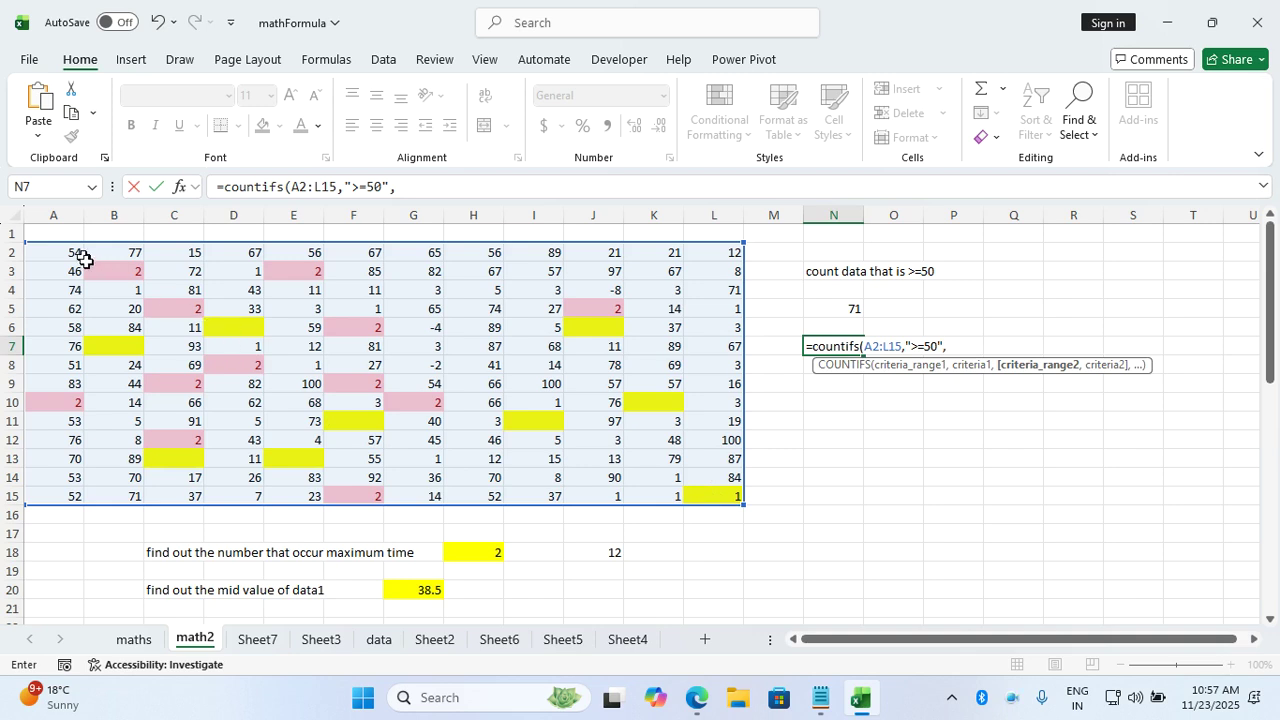
pyautogui.moveTo(85, 260)
pyautogui.mouseDown()
pyautogui.moveTo(172, 265)
pyautogui.moveTo(680, 372)
pyautogui.moveTo(718, 500)
pyautogui.mouseUp()
pyautogui.write(',"<=')
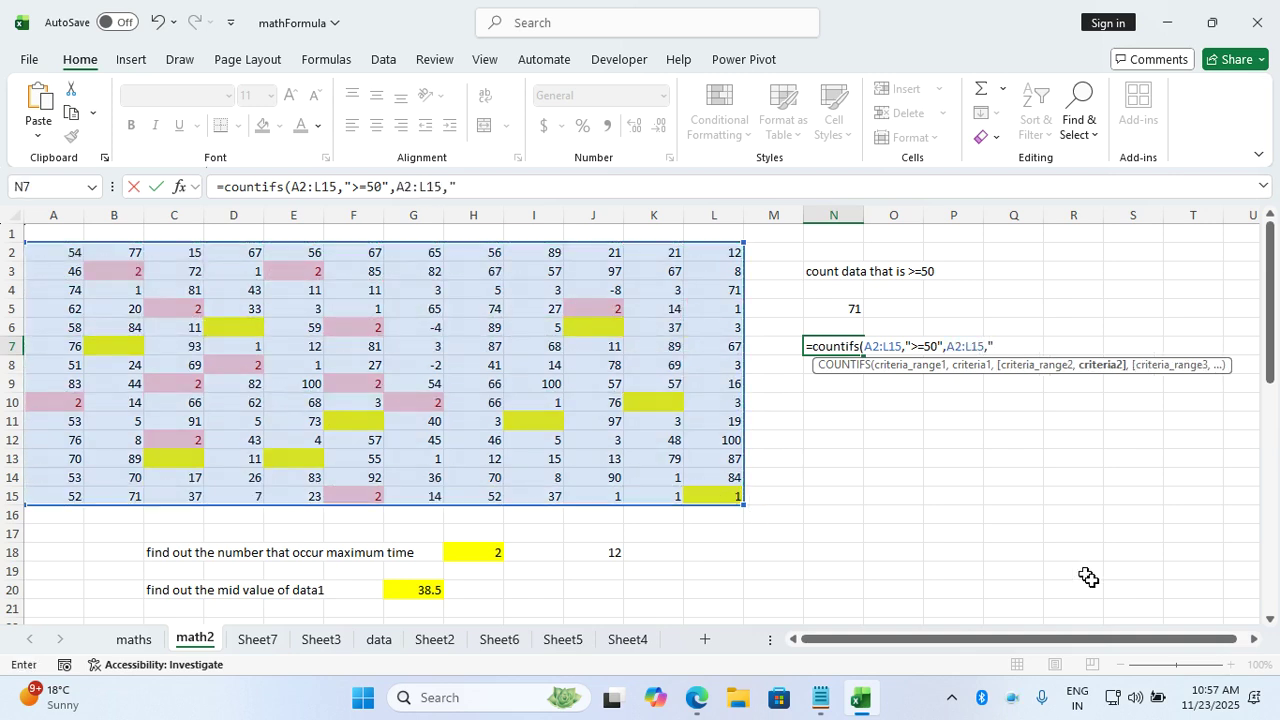
pyautogui.write('70")')
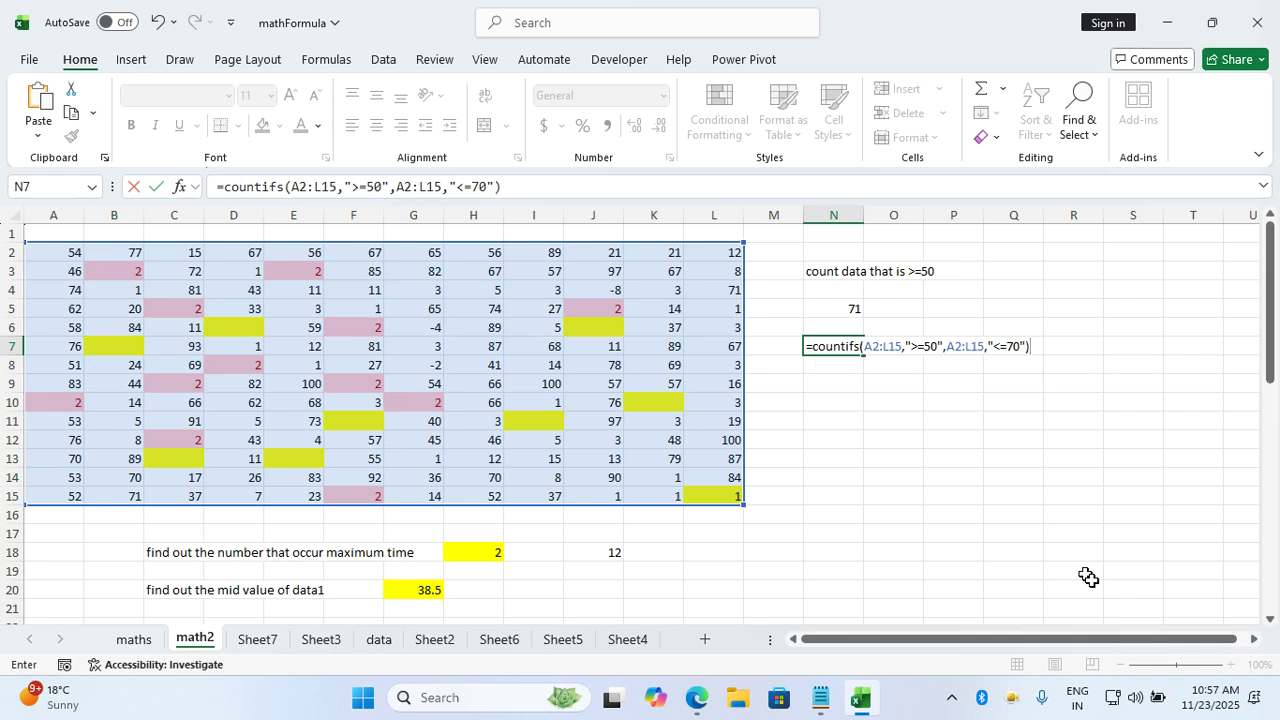
pyautogui.press('Return')
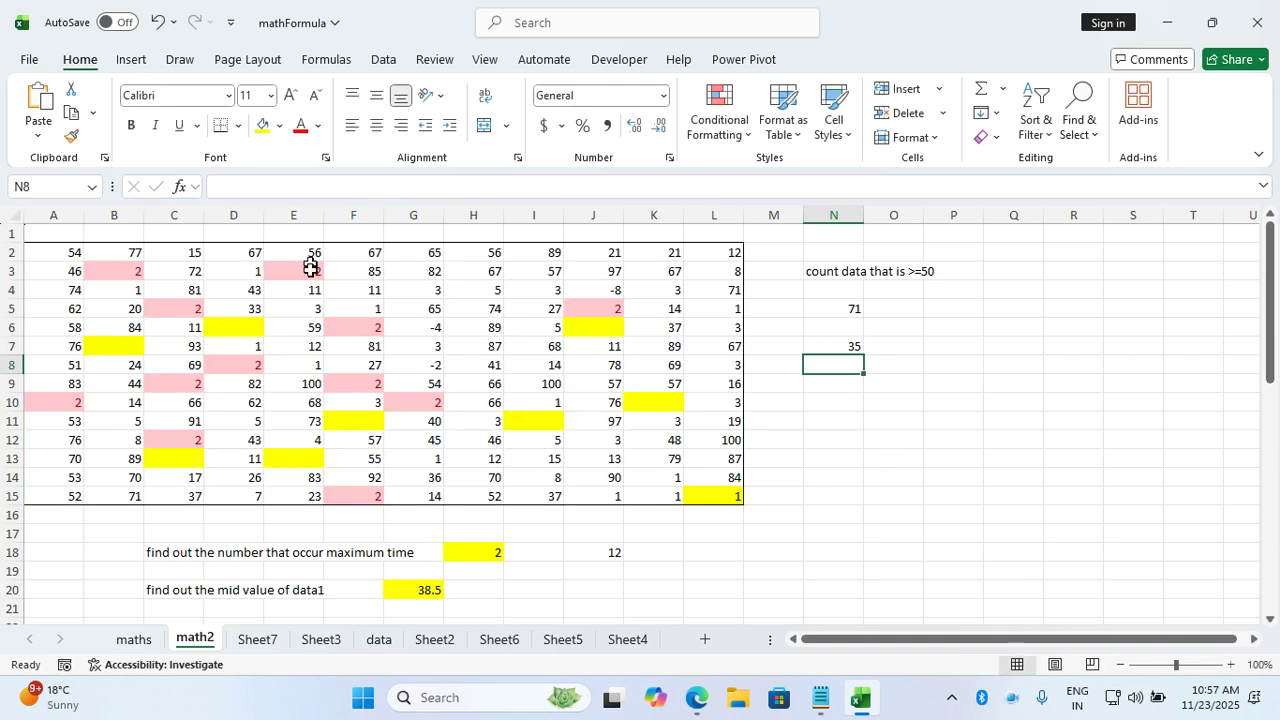
# Change the number in I2 to 56 and the one in K3 to 90 to test the COUNTIFS result
pyautogui.click(200, 256)
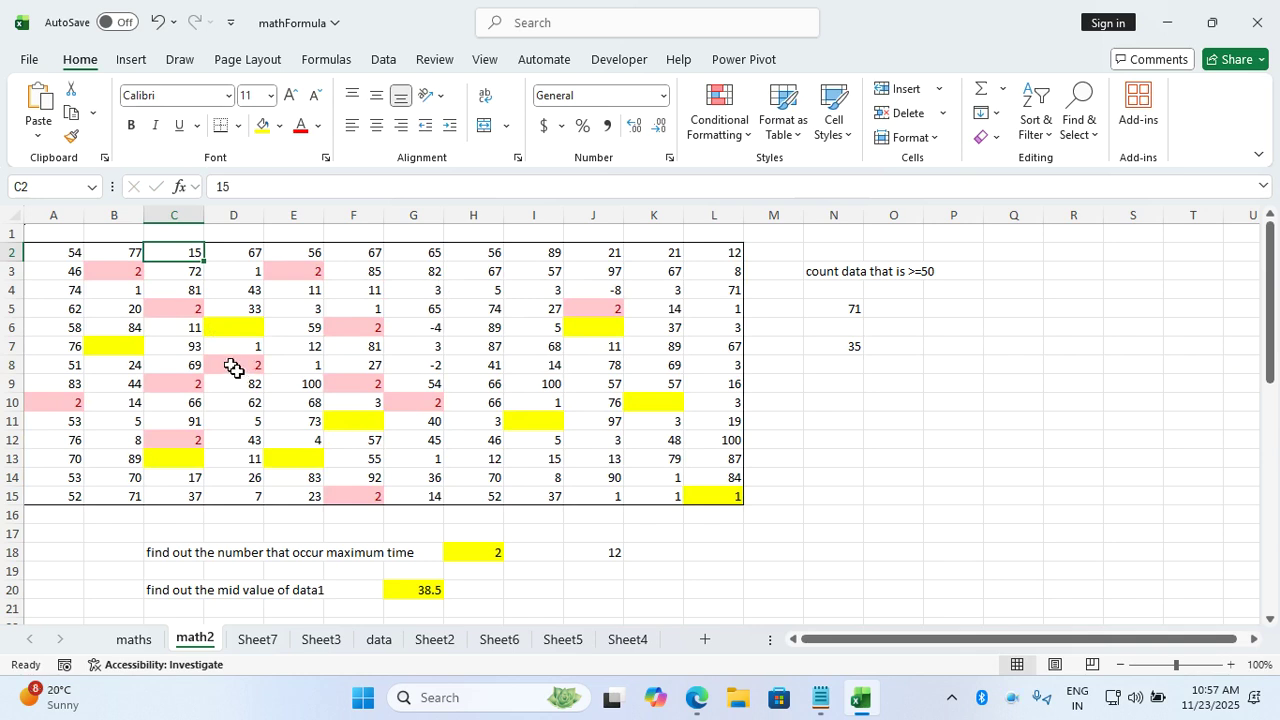
pyautogui.click(553, 256)
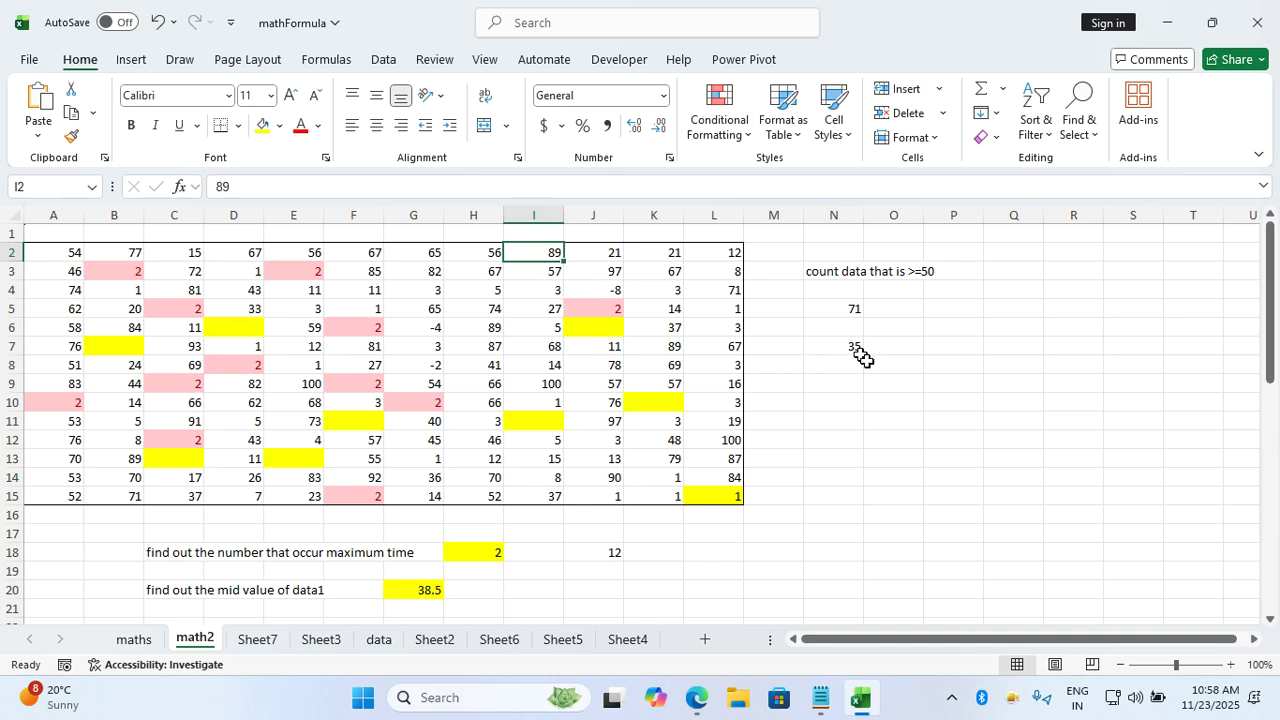
pyautogui.write('56')
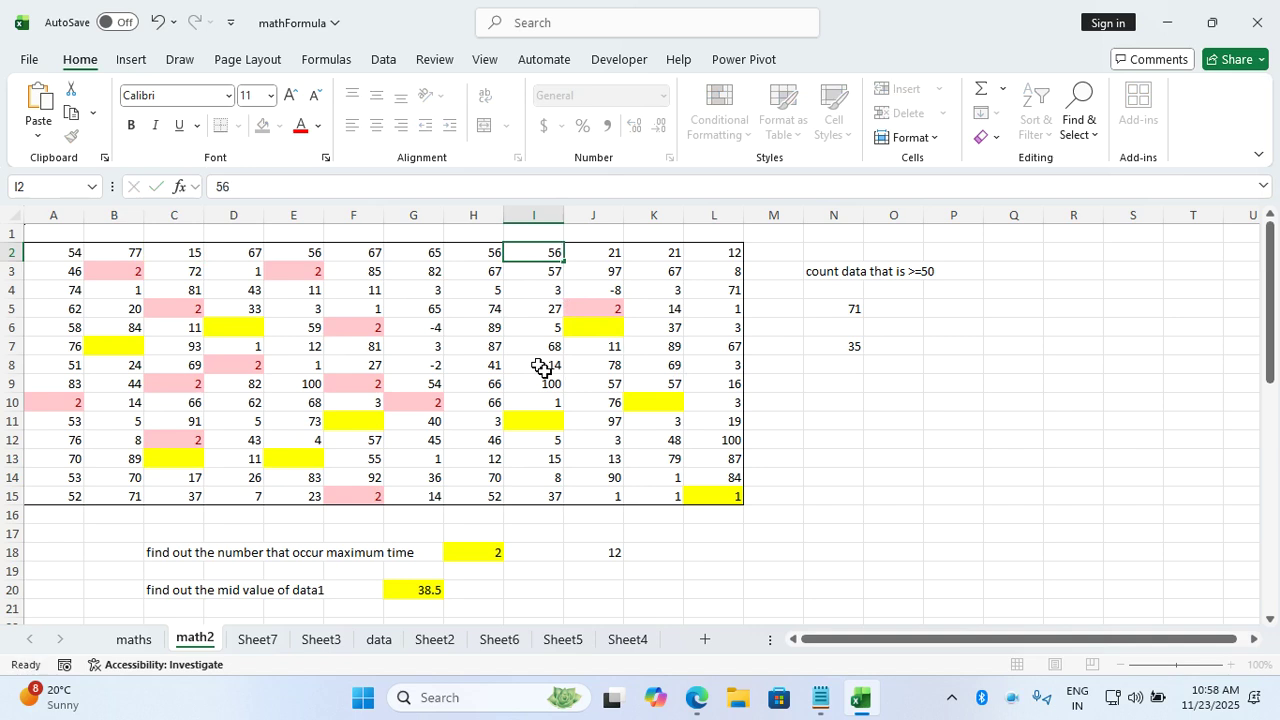
pyautogui.press('Tab')
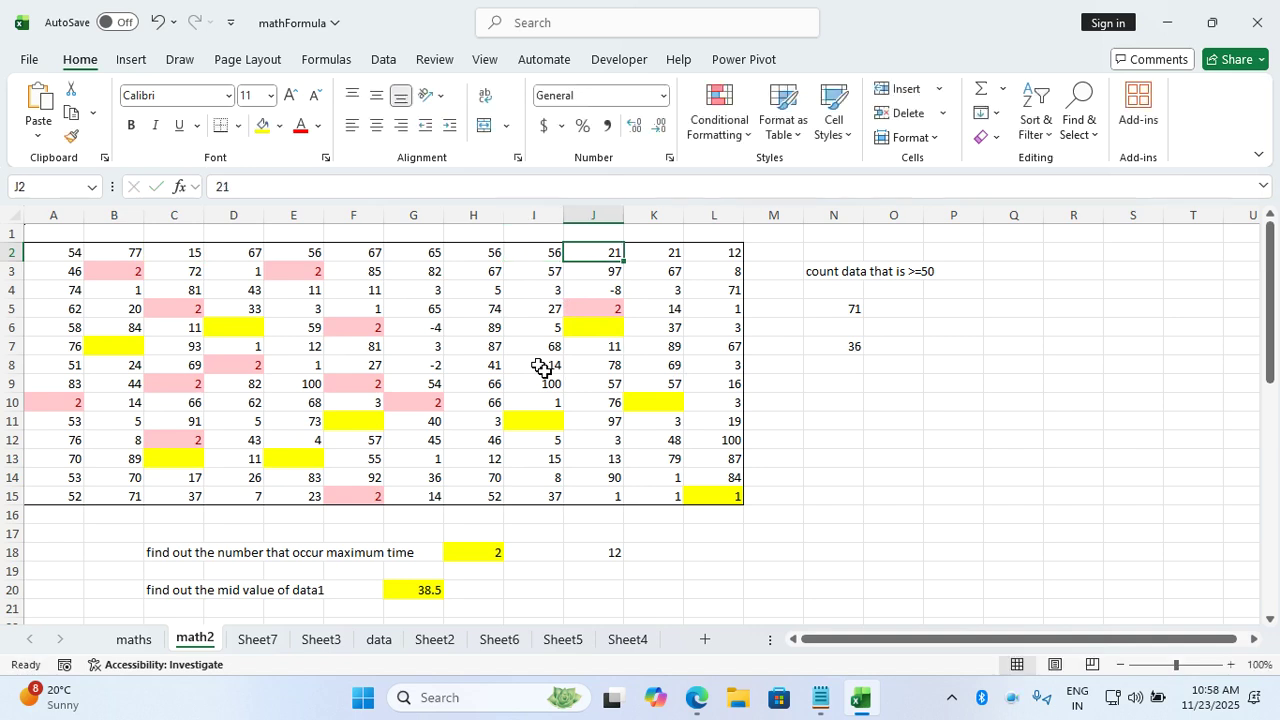
pyautogui.press('Left')
pyautogui.press('Right')
pyautogui.press('Right')
pyautogui.press('Down')
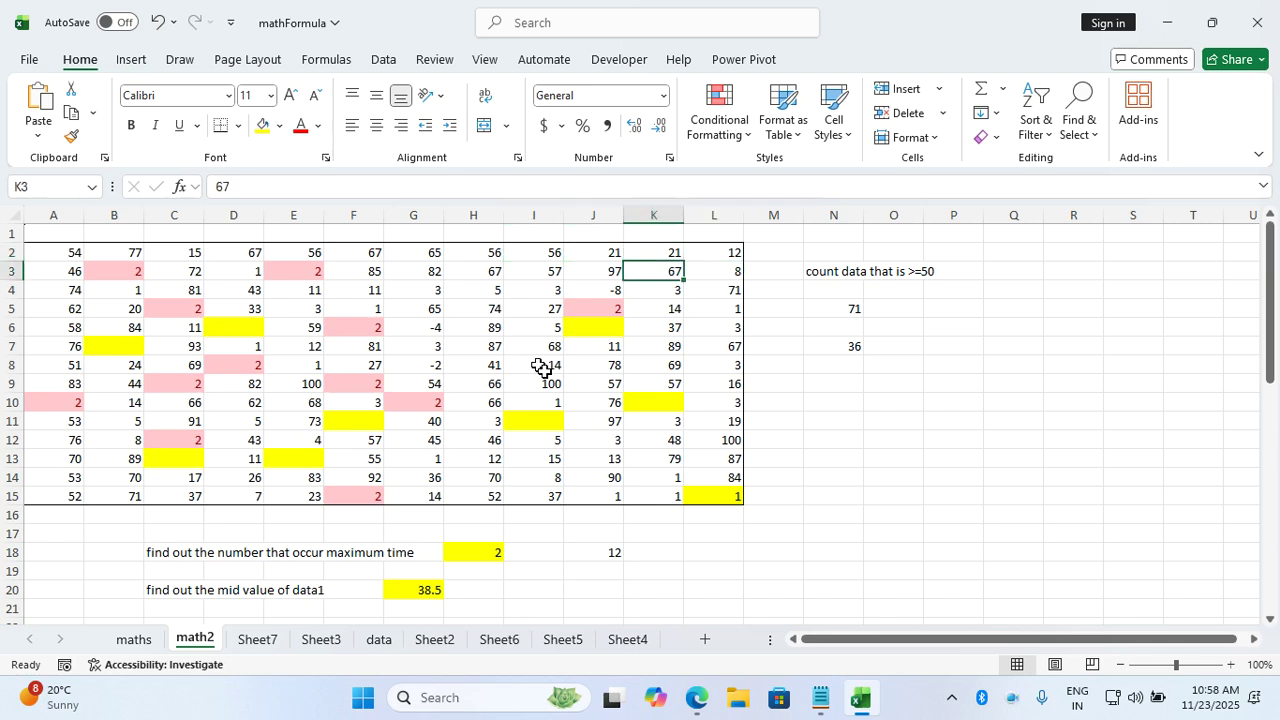
pyautogui.write('90')
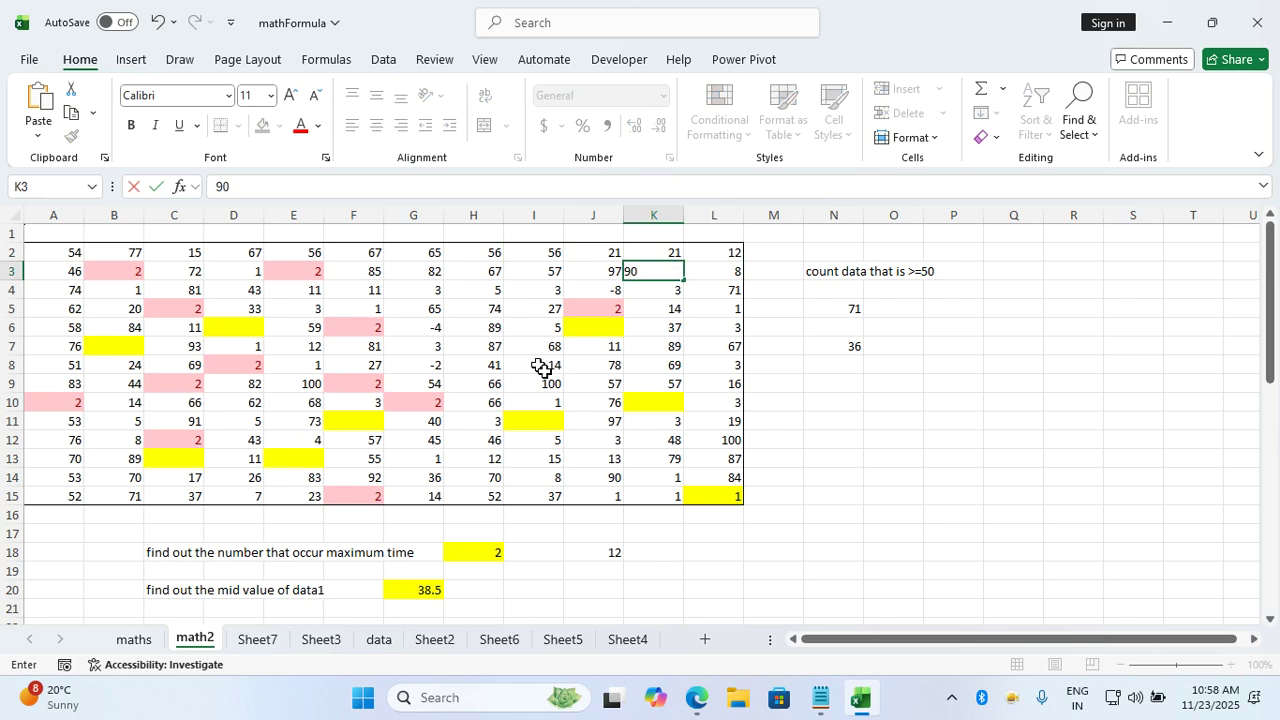
pyautogui.press('Right')
pyautogui.press('Down')
pyautogui.press('Down')
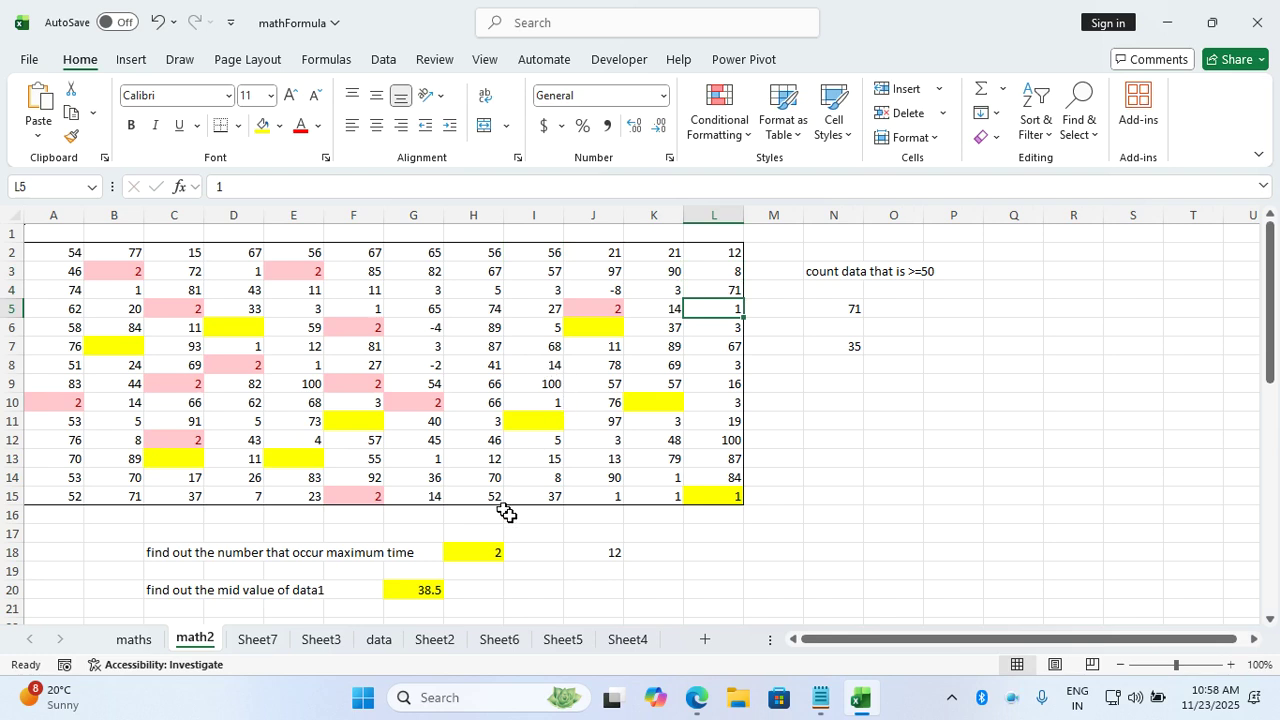
# Clear the old results in G17:M24 beside the most-frequent-number and mid-value tasks
pyautogui.scroll(-1, 508, 510)
pyautogui.click(431, 478)
pyautogui.moveTo(445, 491); pyautogui.dragTo(777, 603)
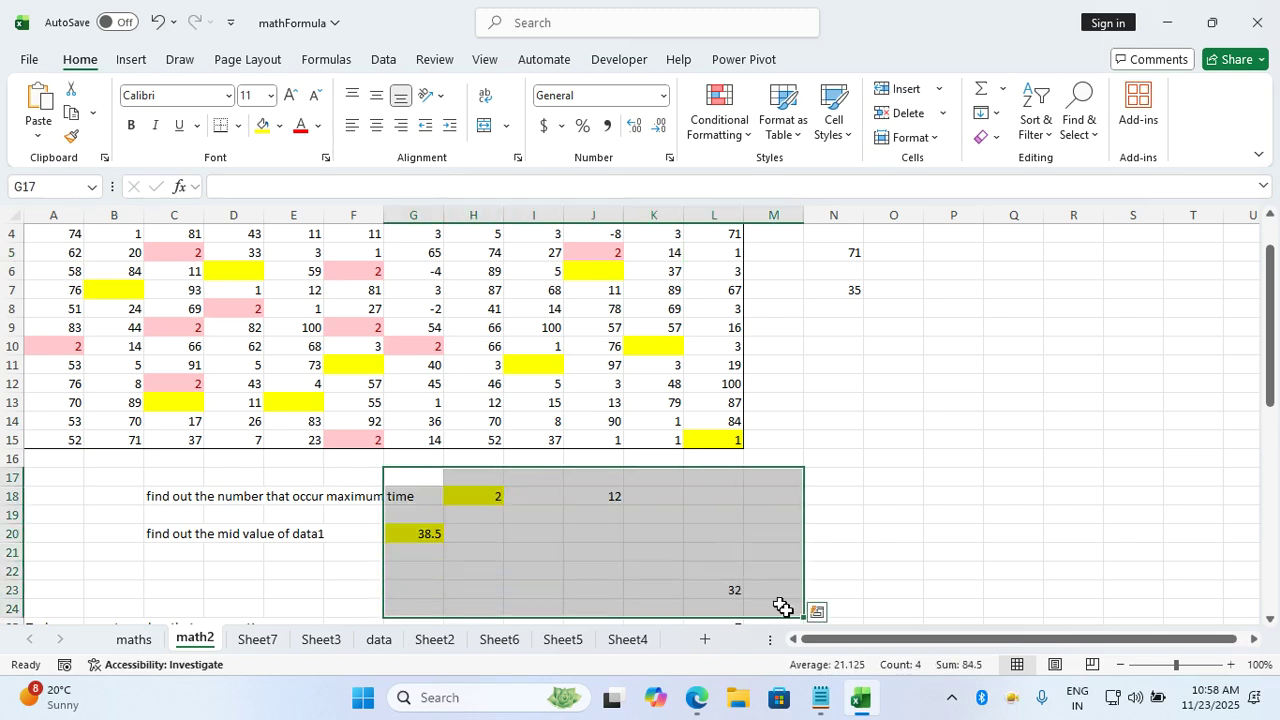
pyautogui.press('Delete')
pyautogui.click(940, 496)
pyautogui.scroll(1, 536, 432)
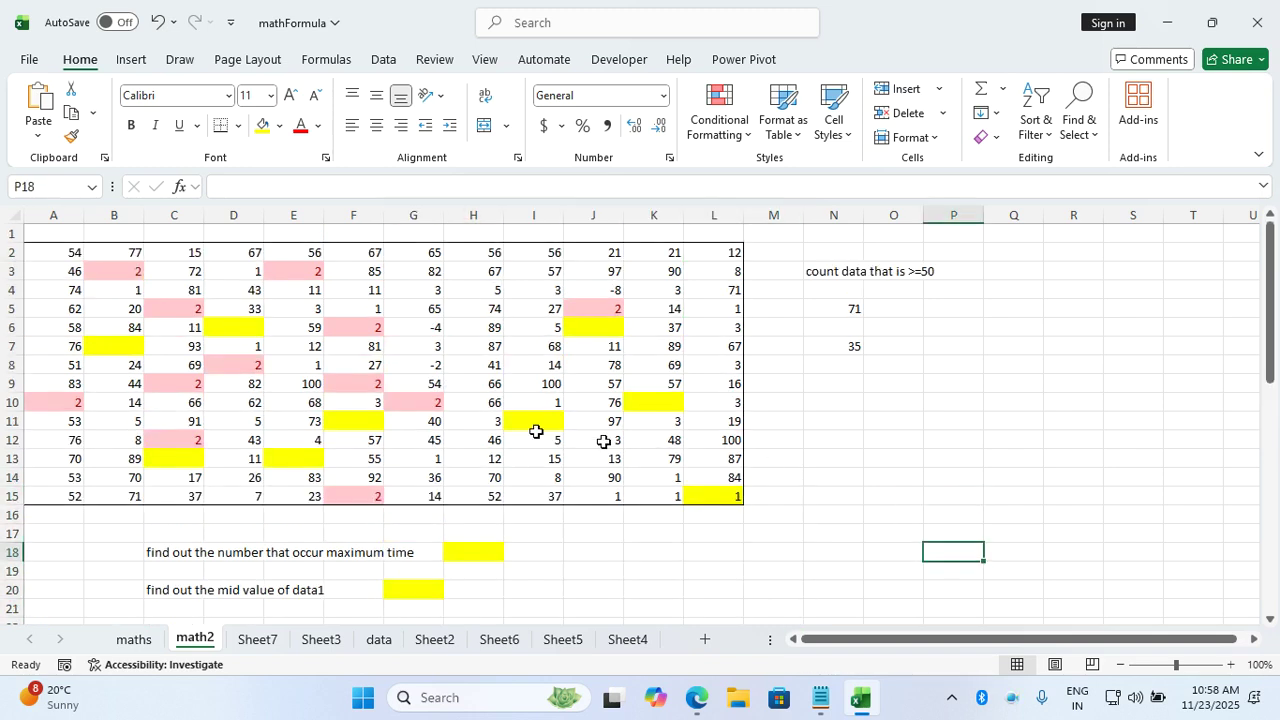
# Find the most frequent number of the data block in H18 with =MODE.SNGL(A2:L15)
pyautogui.moveTo(76, 259); pyautogui.dragTo(724, 496)
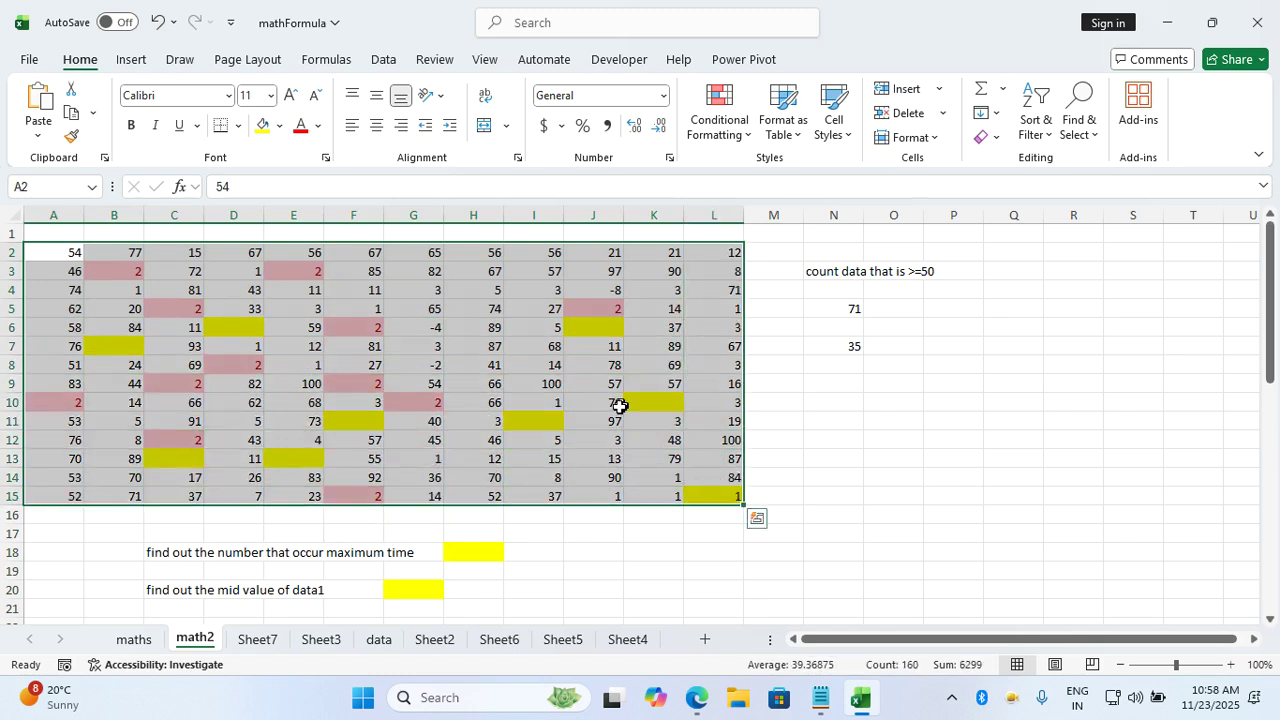
pyautogui.click(530, 382)
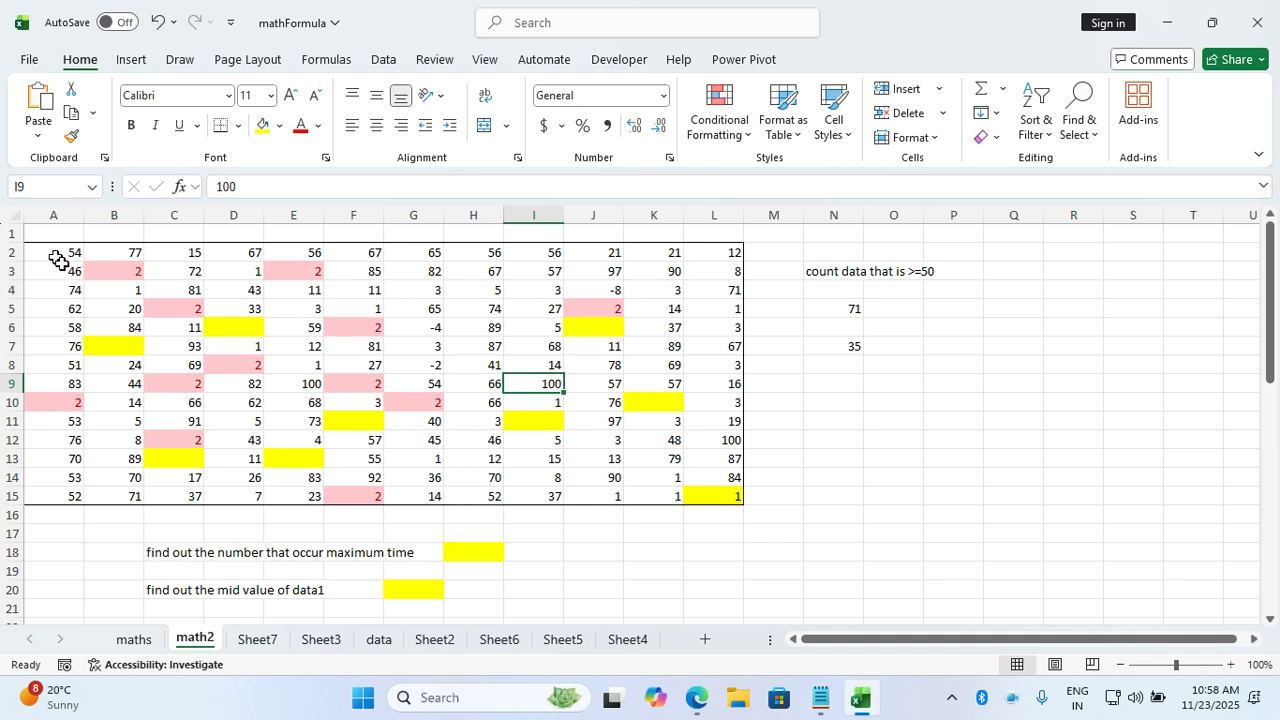
pyautogui.moveTo(58, 256); pyautogui.dragTo(717, 493)
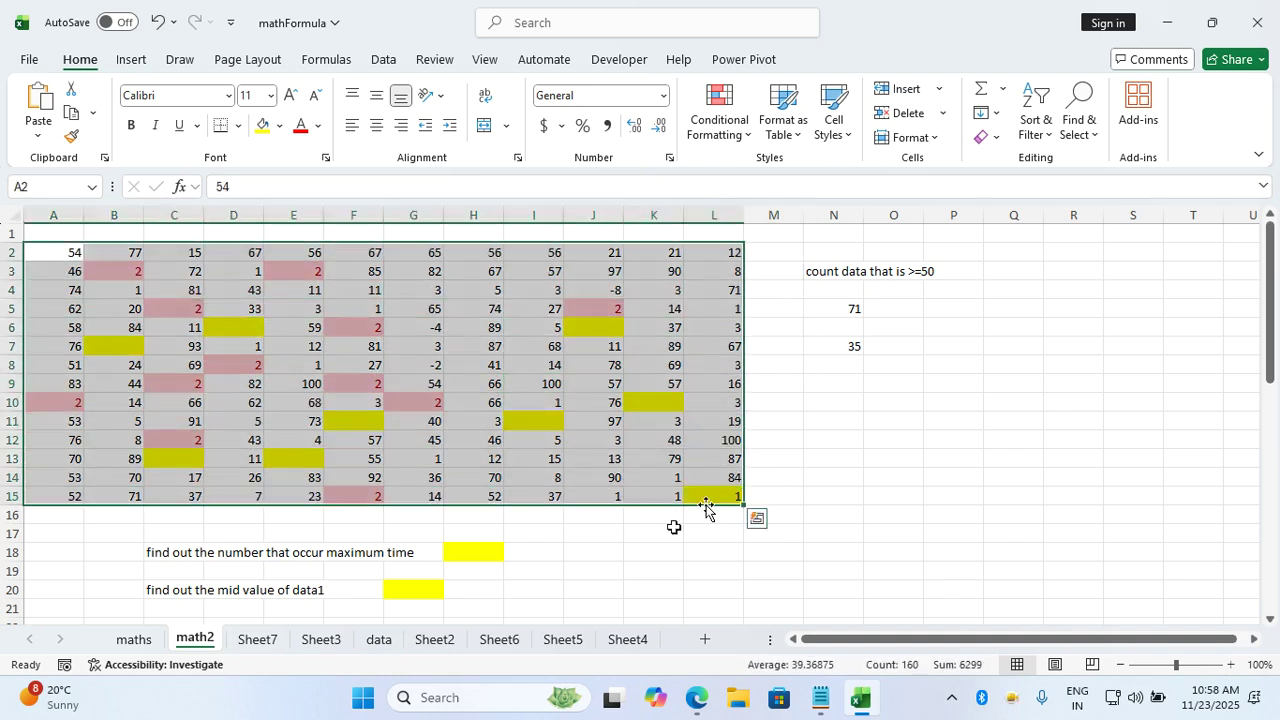
pyautogui.click(485, 551)
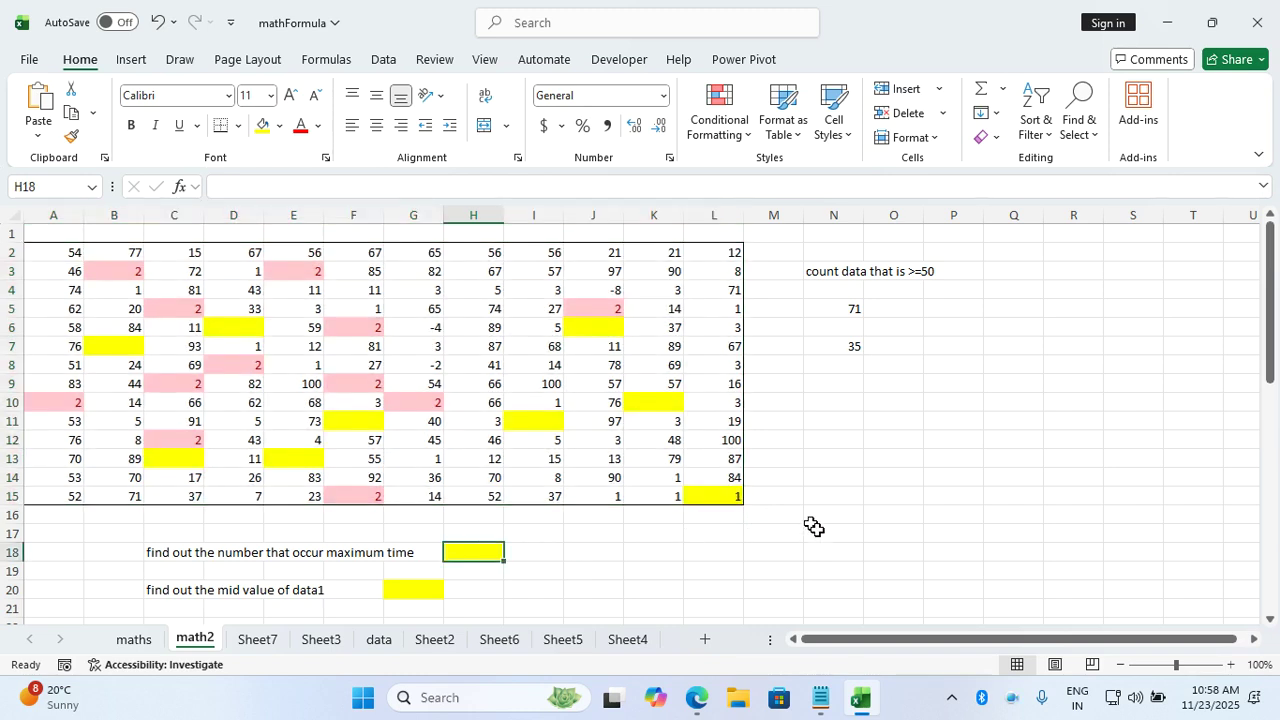
pyautogui.write('=m')
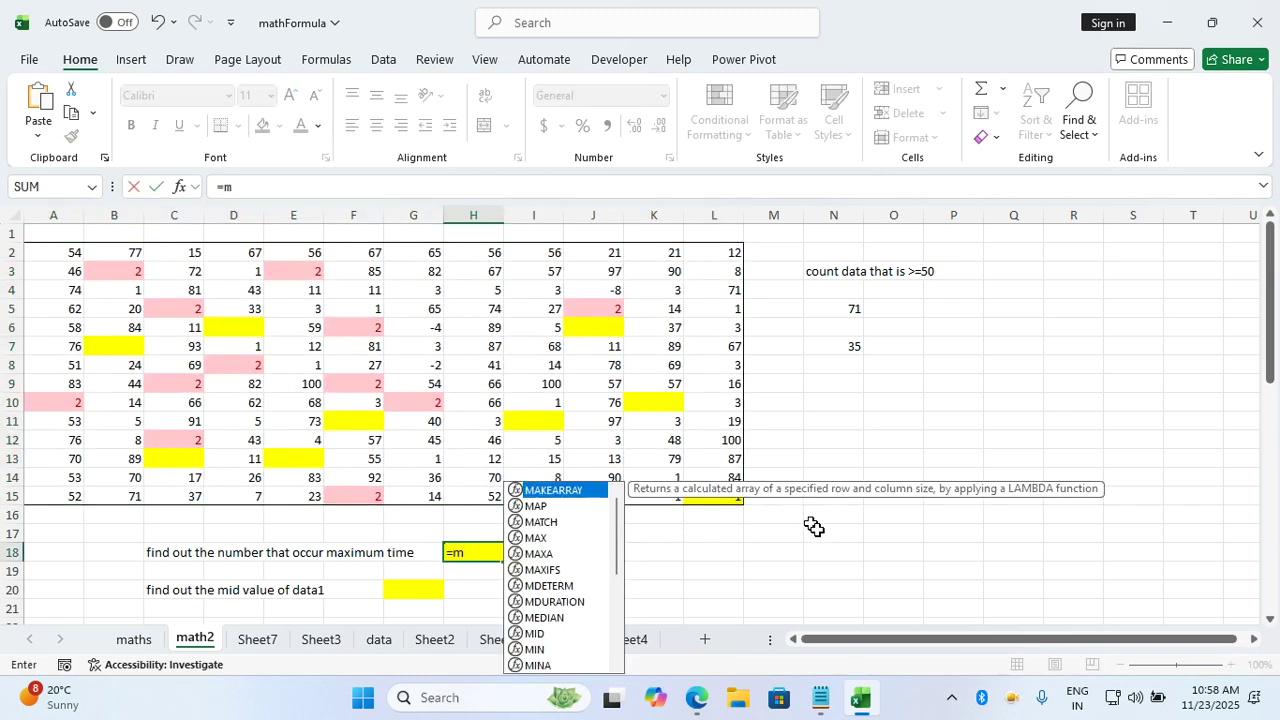
pyautogui.write('ode.sngl(')
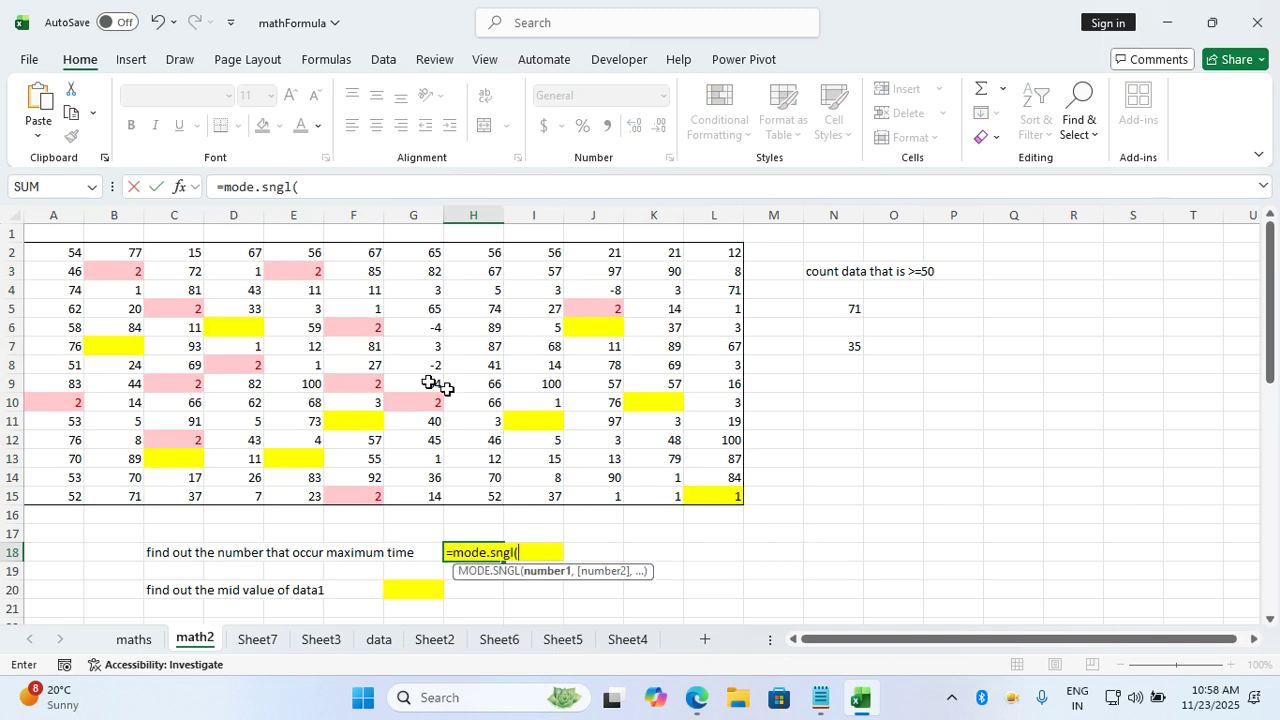
pyautogui.click(76, 252)
pyautogui.moveTo(147, 290); pyautogui.dragTo(720, 496)
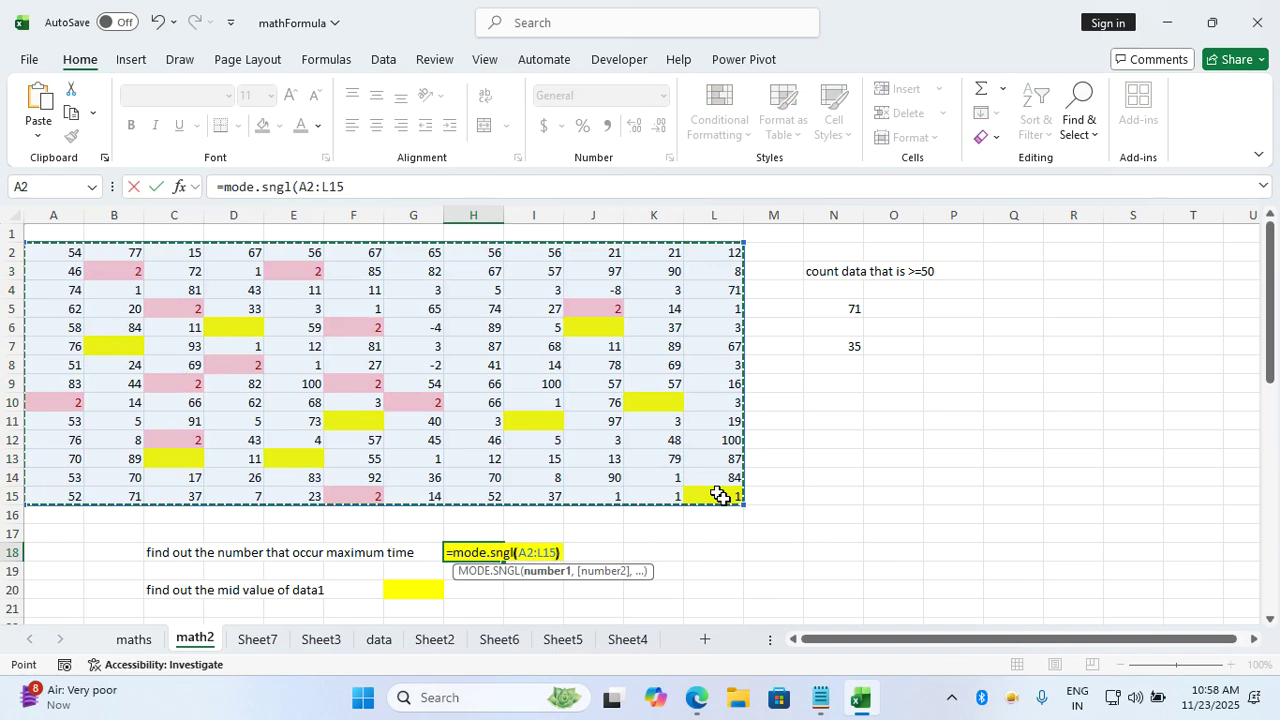
pyautogui.press('Tab')
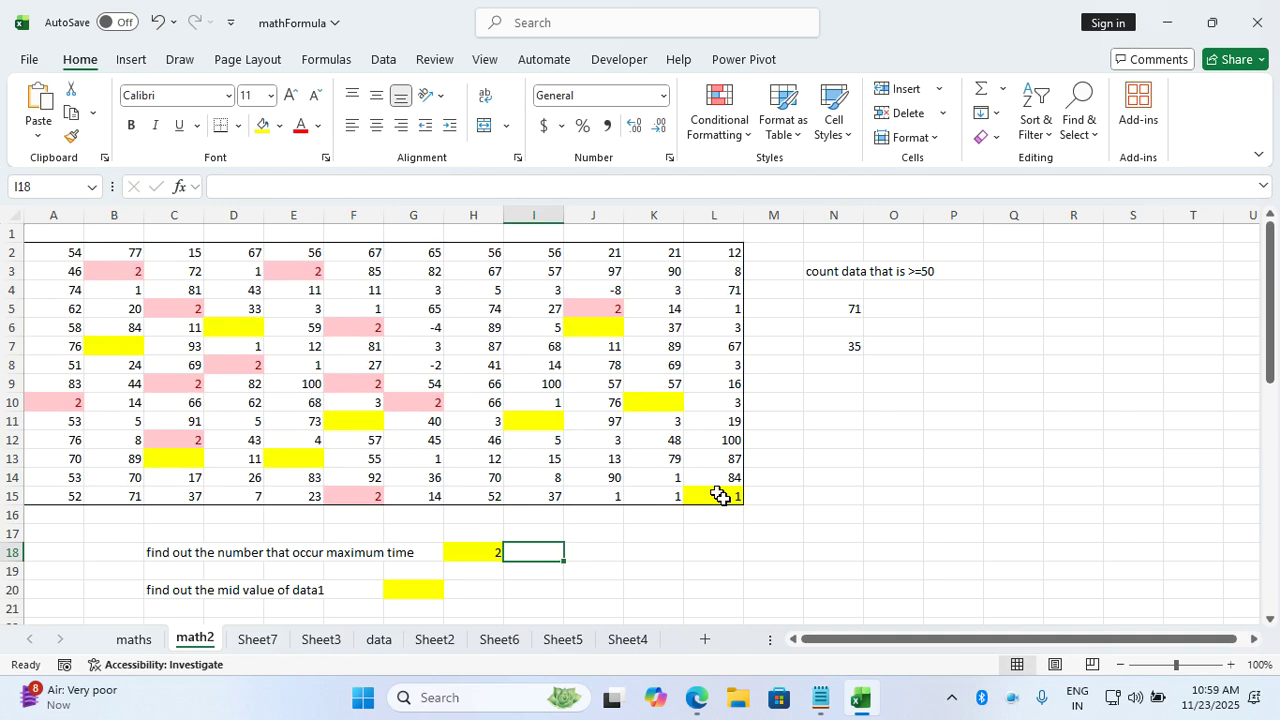
# Count how often the most frequent number occurs in the data block, entering =COUNTIF(A2:L15,H18) in J18
pyautogui.click(490, 309)
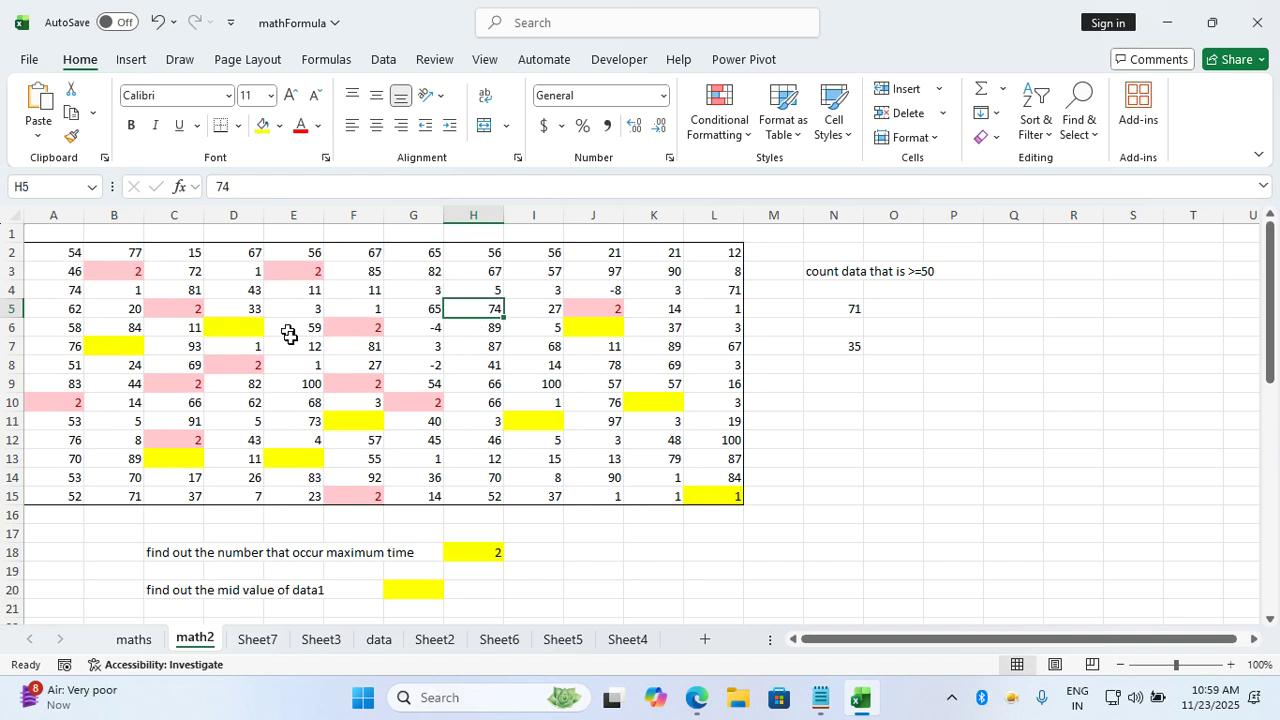
pyautogui.click(578, 551)
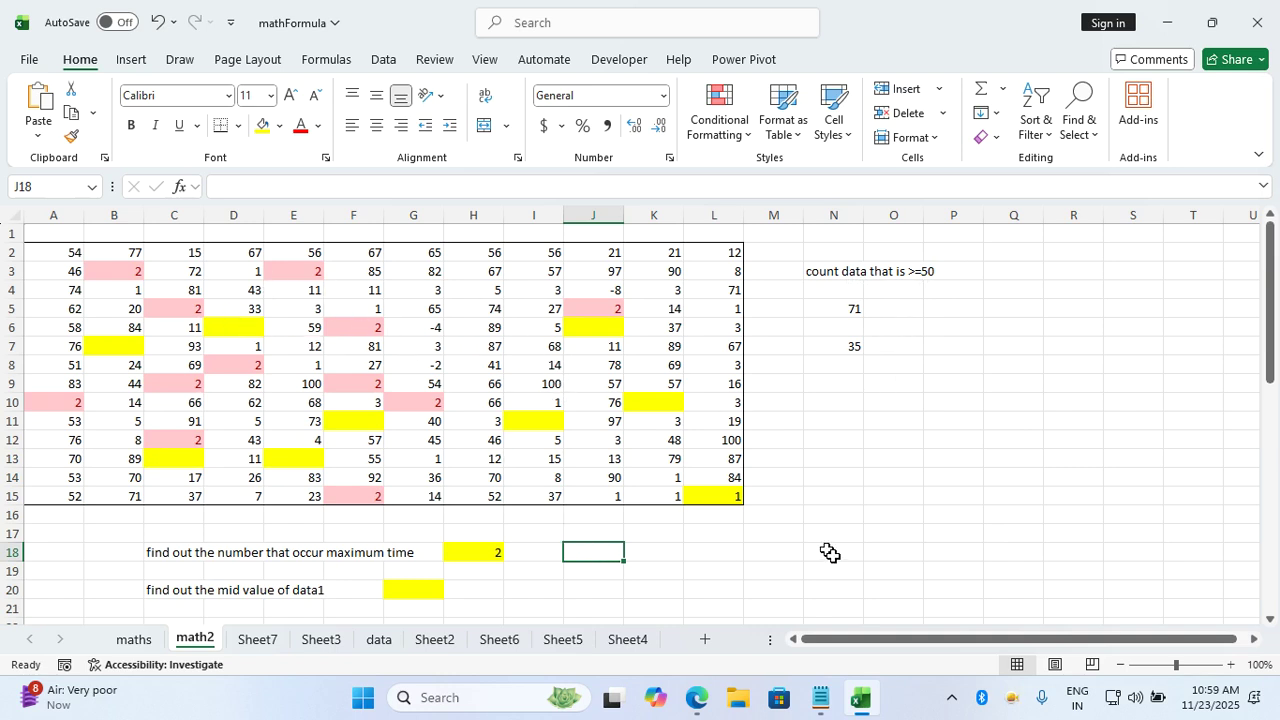
pyautogui.write('=cou')
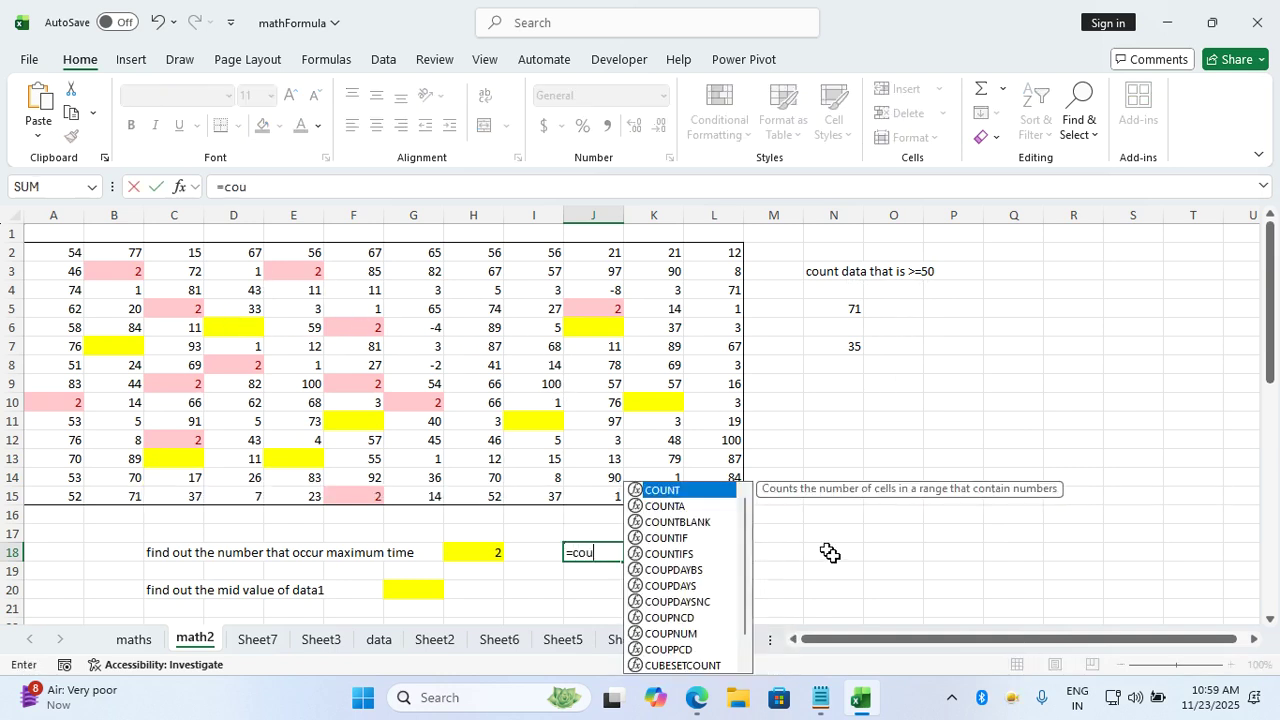
pyautogui.write('ntif(')
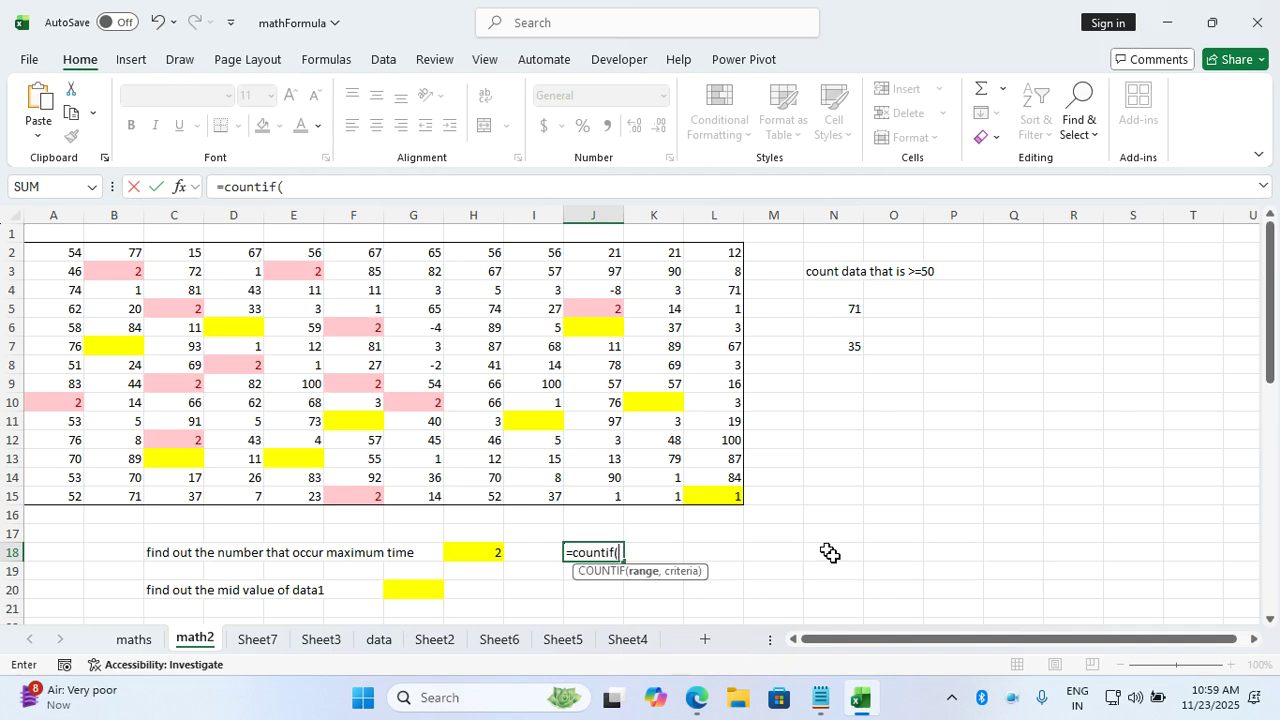
pyautogui.moveTo(55, 256); pyautogui.dragTo(135, 275)
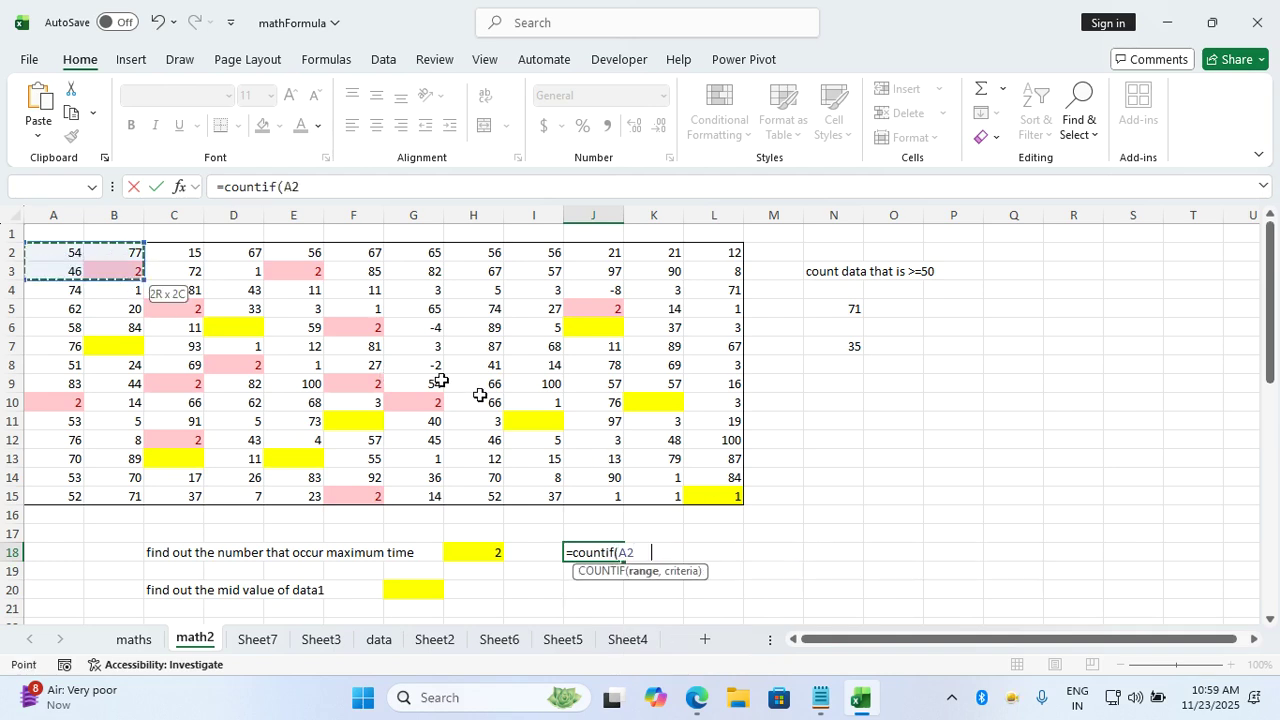
pyautogui.moveTo(480, 395); pyautogui.dragTo(703, 496)
pyautogui.write(',')
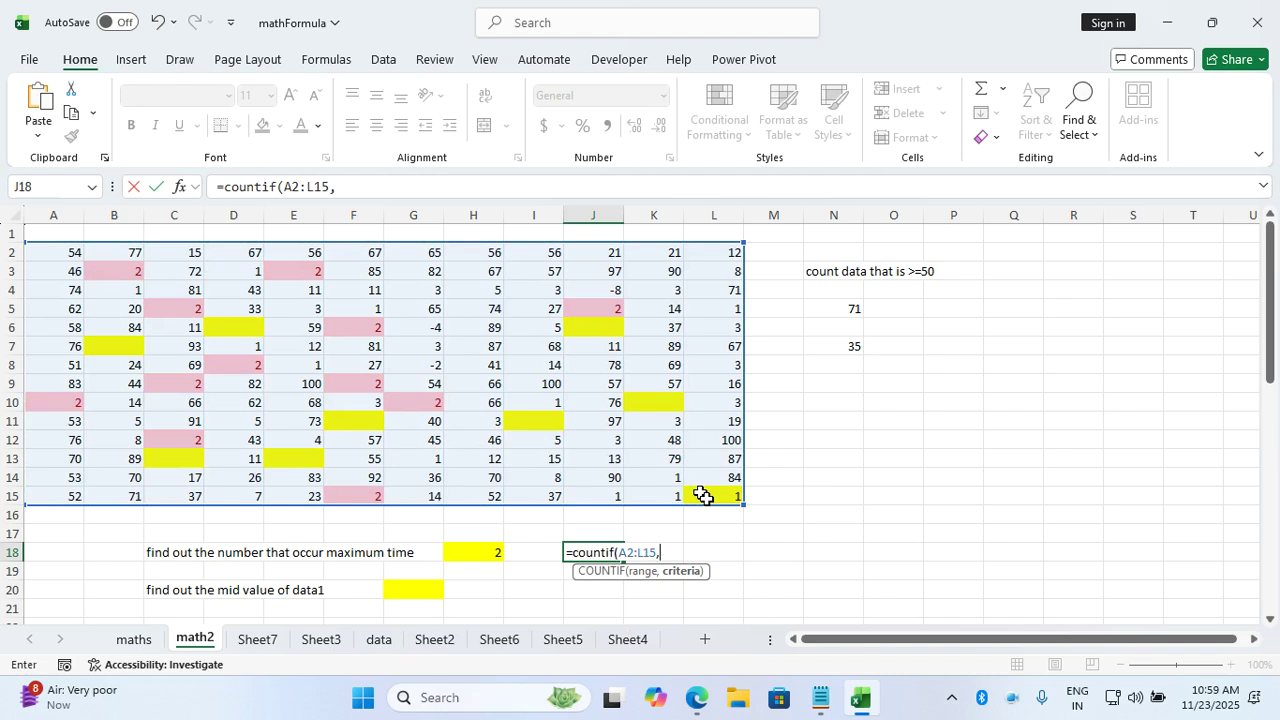
pyautogui.write('"=2')
pyautogui.press('BackSpace')
pyautogui.press('BackSpace')
pyautogui.press('BackSpace')
pyautogui.click(500, 552)
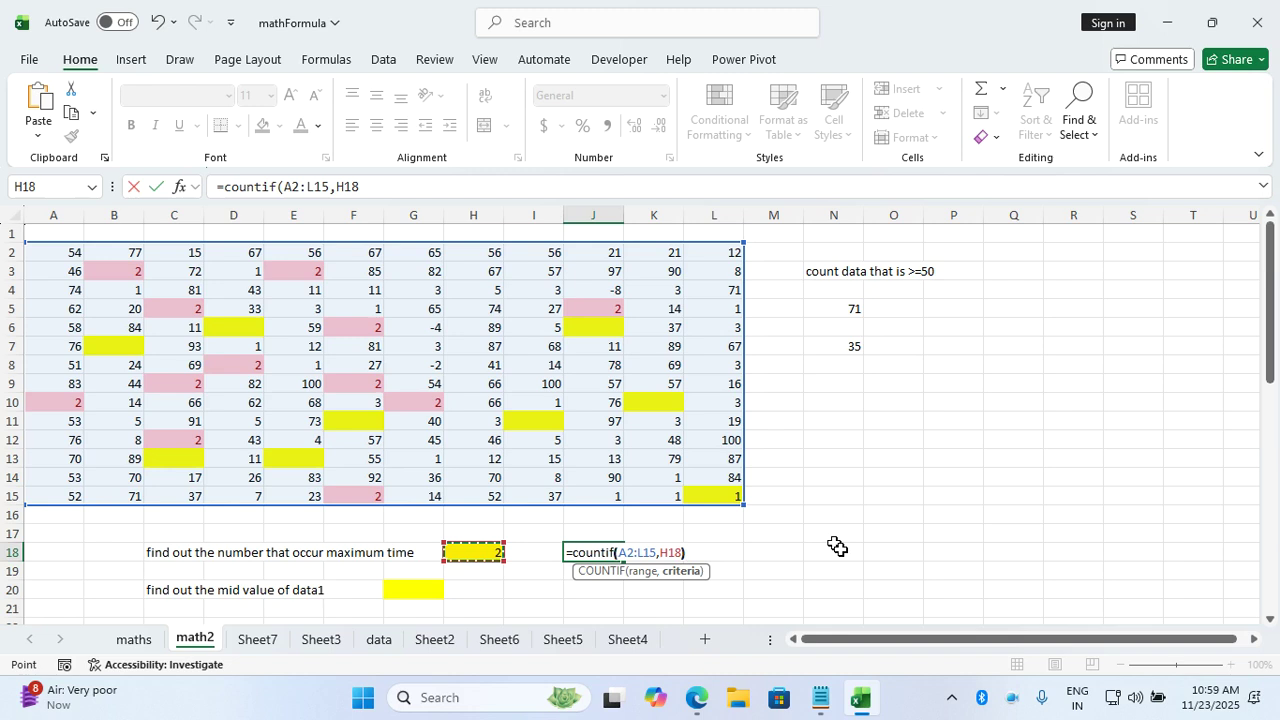
pyautogui.press('Return')
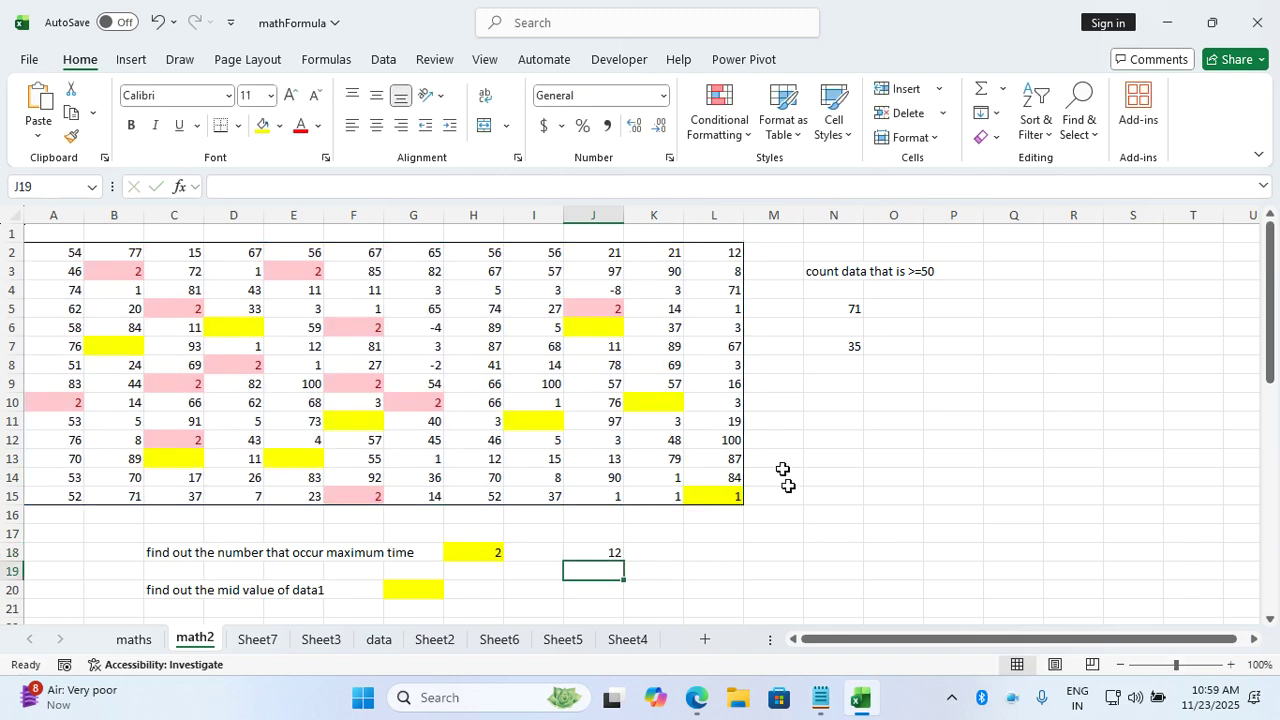
# Change the number in J2 to 2 to test the occurrence count
pyautogui.click(614, 262)
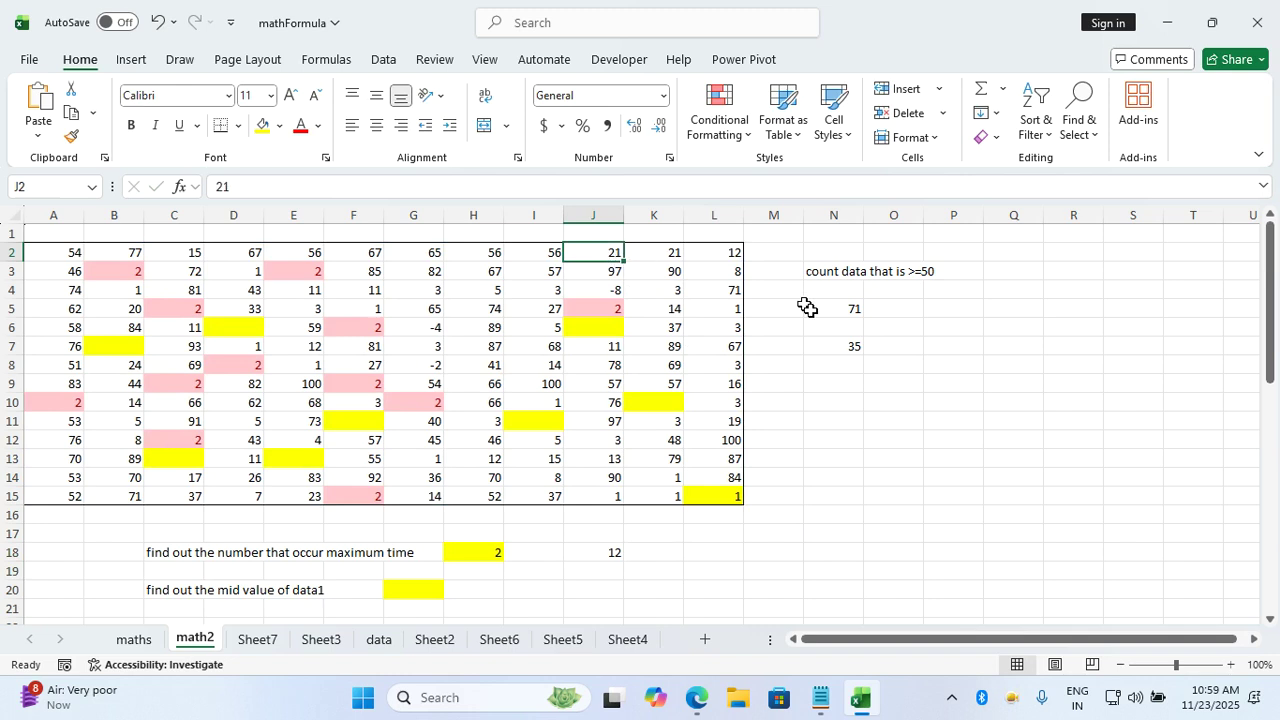
pyautogui.write('2')
pyautogui.click(903, 443)
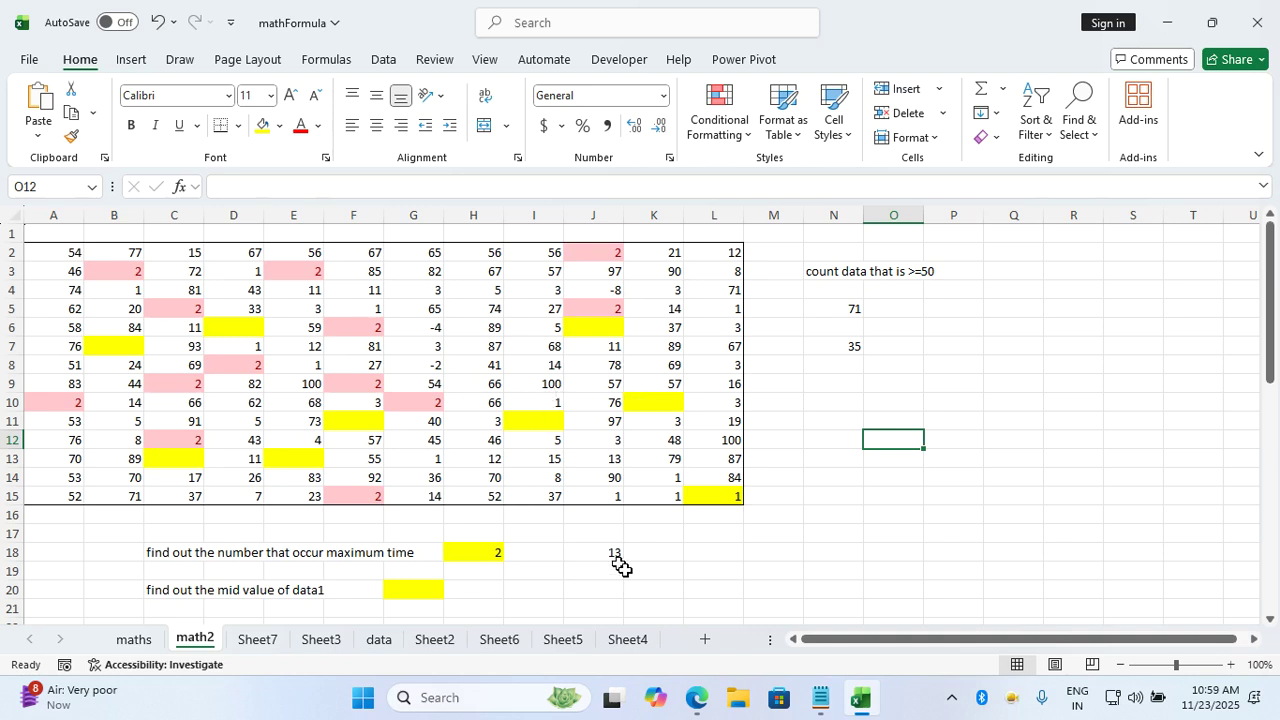
# Find the mid value of the data block in G20 with =MEDIAN(A2:L15)
pyautogui.click(419, 588)
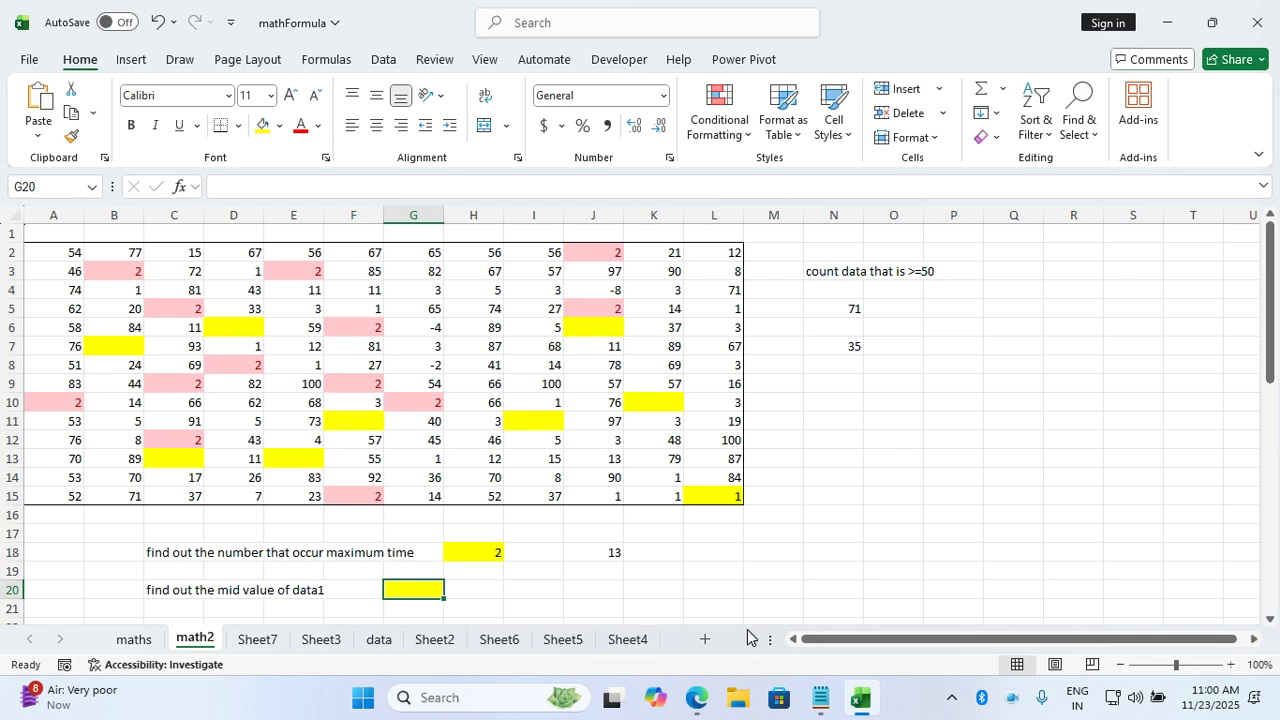
pyautogui.write('=median(')
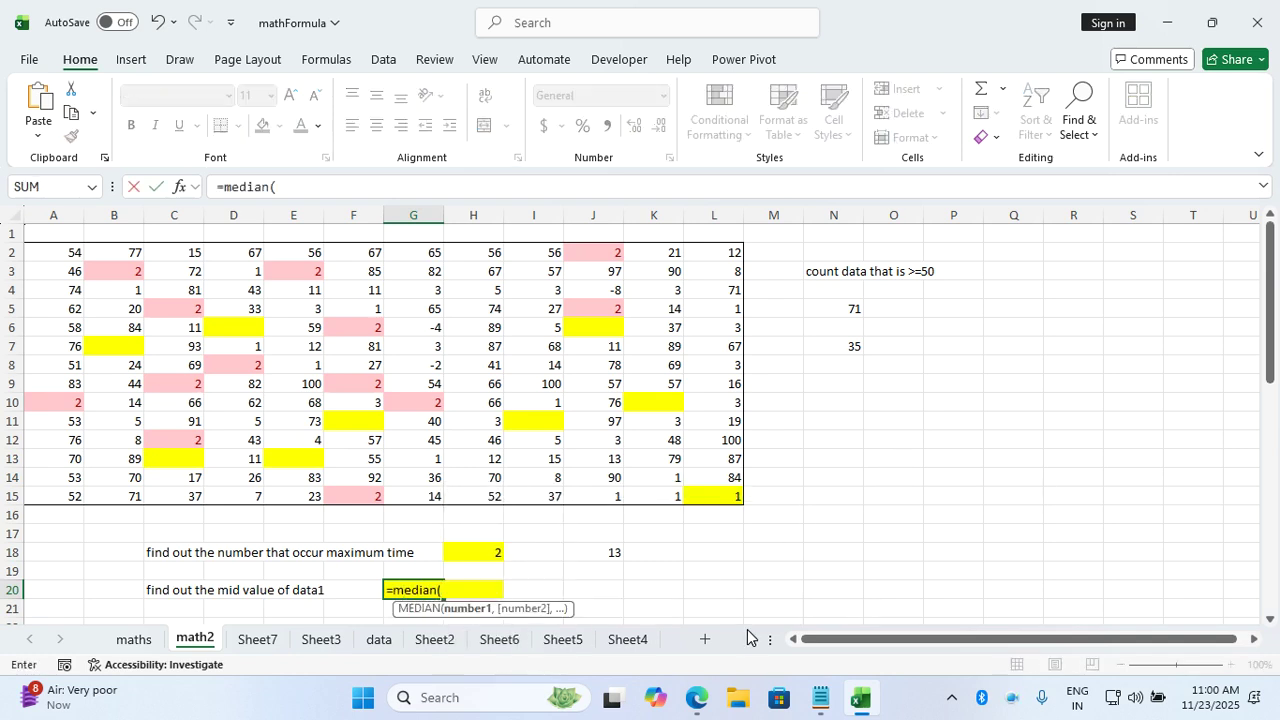
pyautogui.moveTo(58, 255); pyautogui.dragTo(710, 490)
pyautogui.write(')')
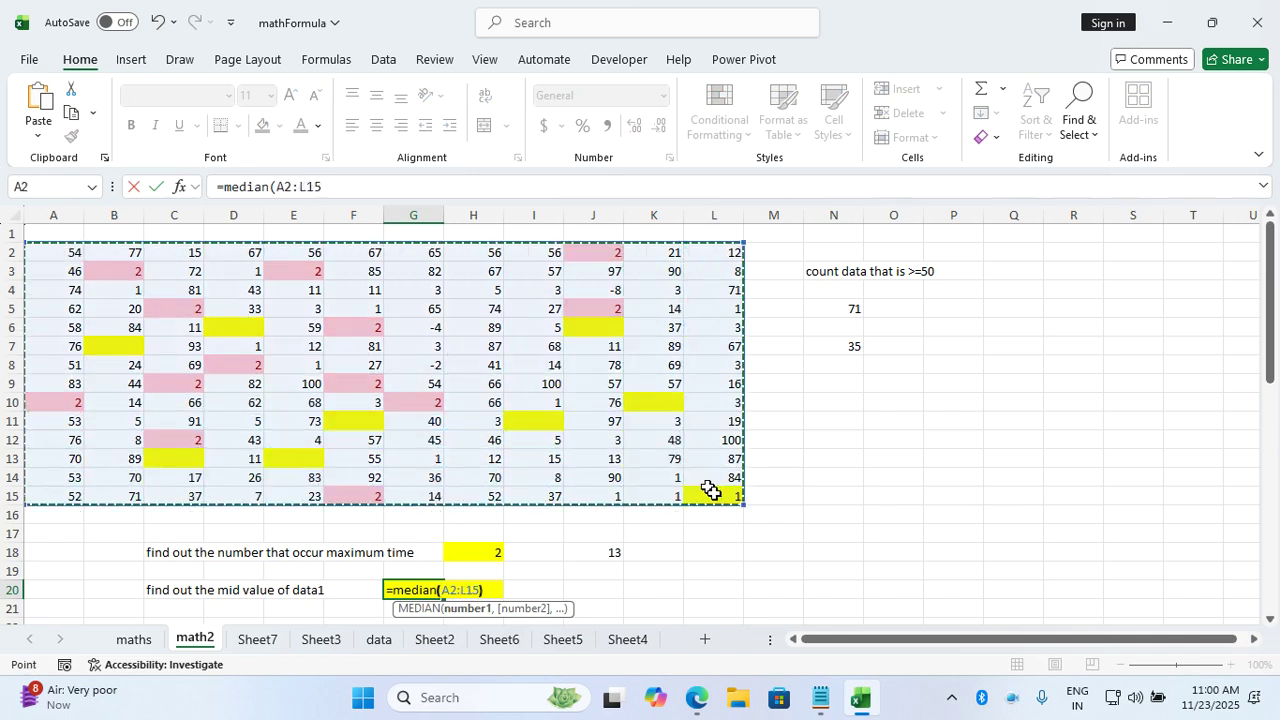
pyautogui.press('Return')
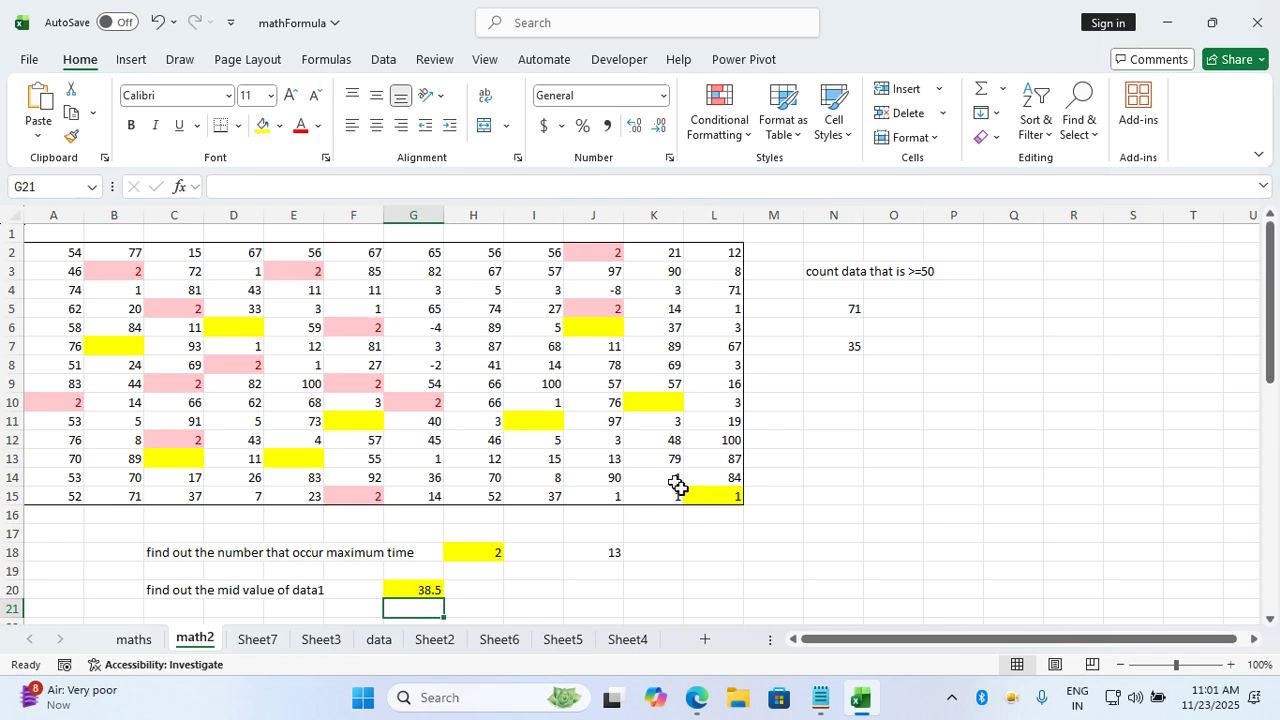
# Calculate 2 to the power 5 in O14 with =POWER(2,5) and 3 to the power 4 in O15 with =POWER(3,4)
pyautogui.click(900, 484)
pyautogui.write('=po')
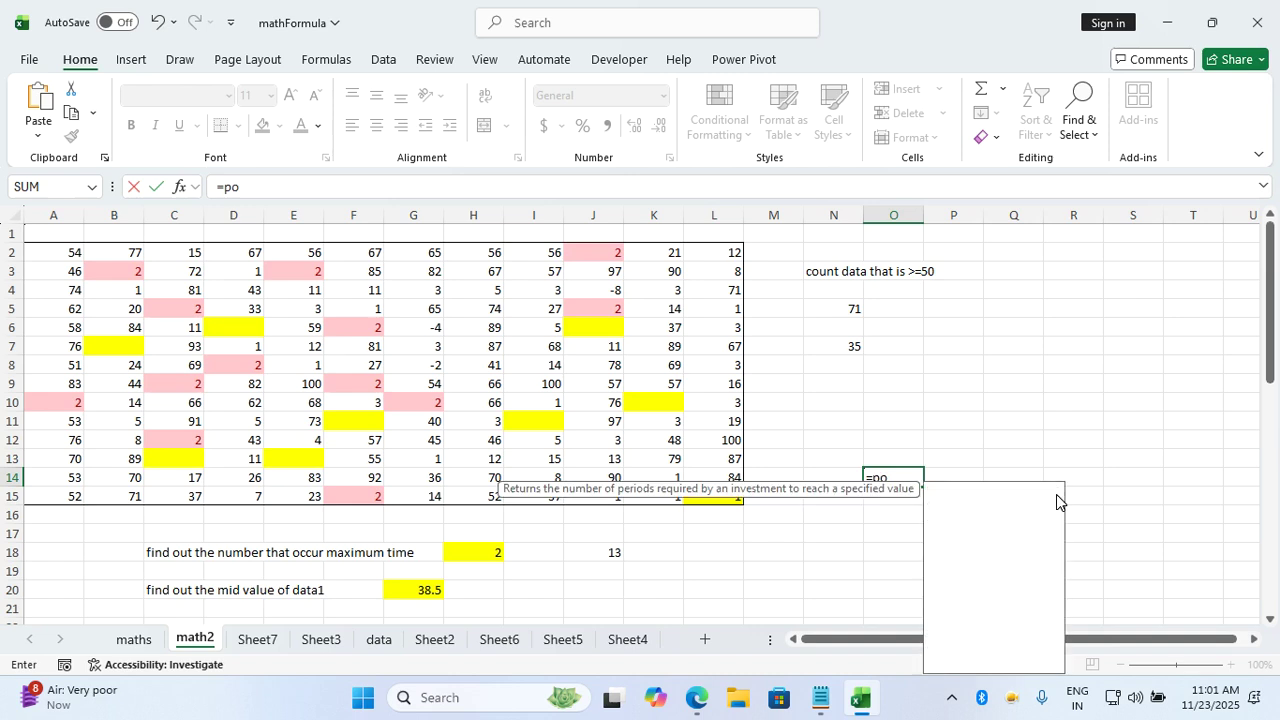
pyautogui.write('wer(2,5)')
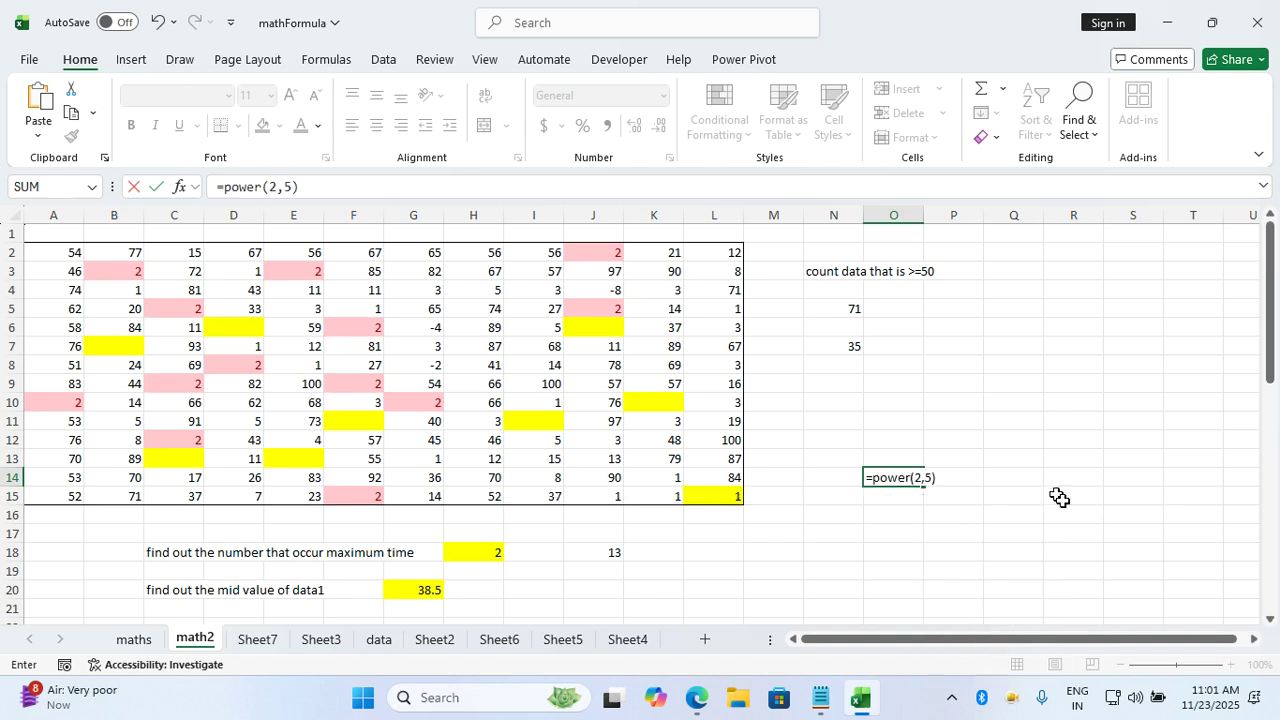
pyautogui.press('Return')
pyautogui.write('=')
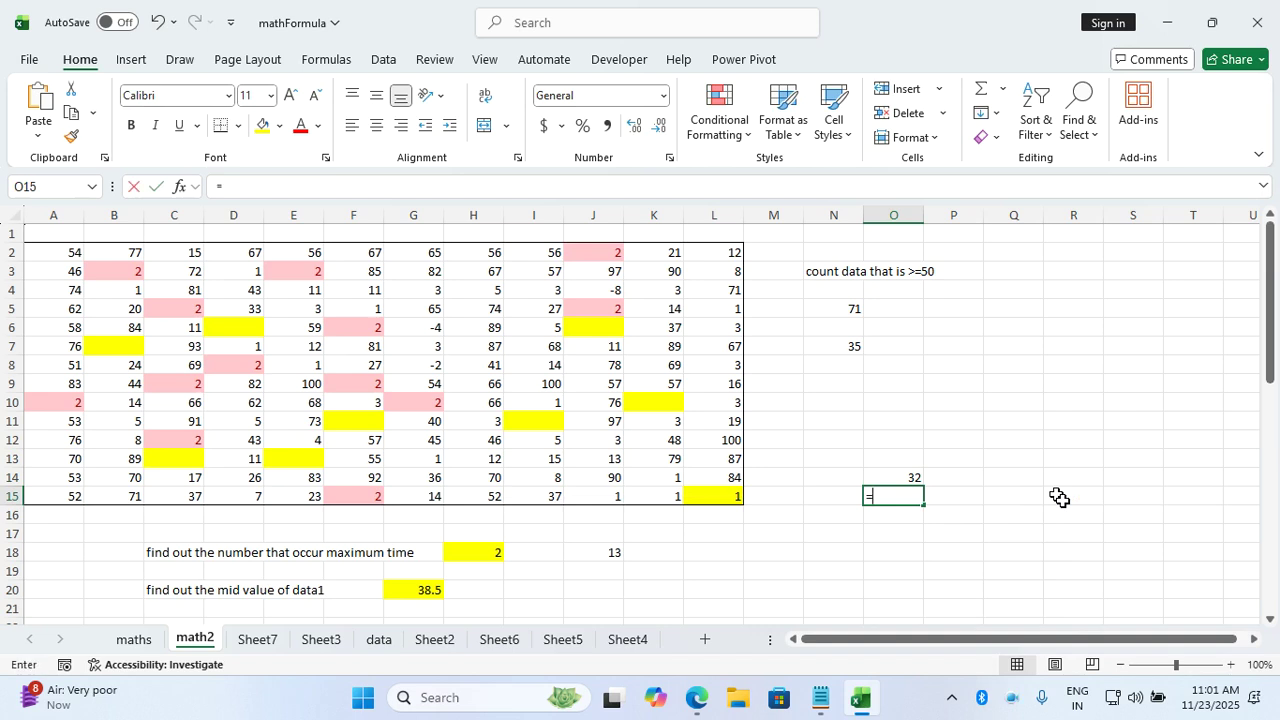
pyautogui.write('power(3,4)')
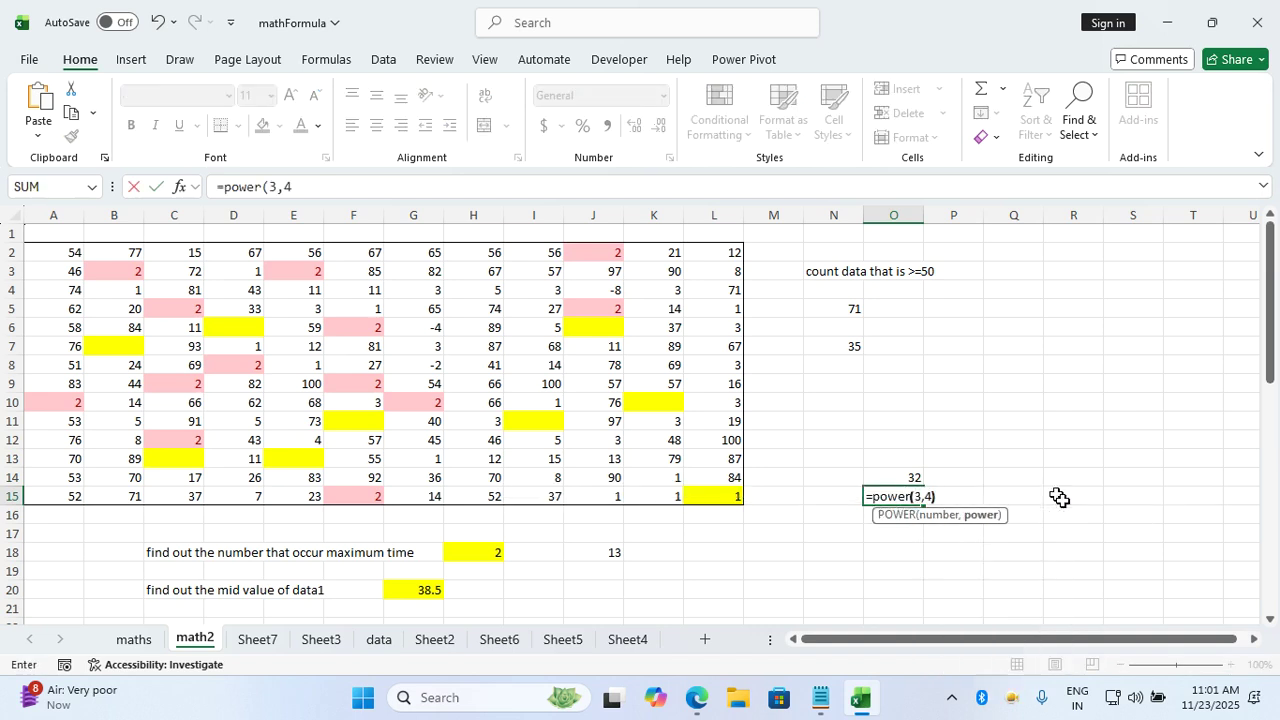
pyautogui.press('Return')
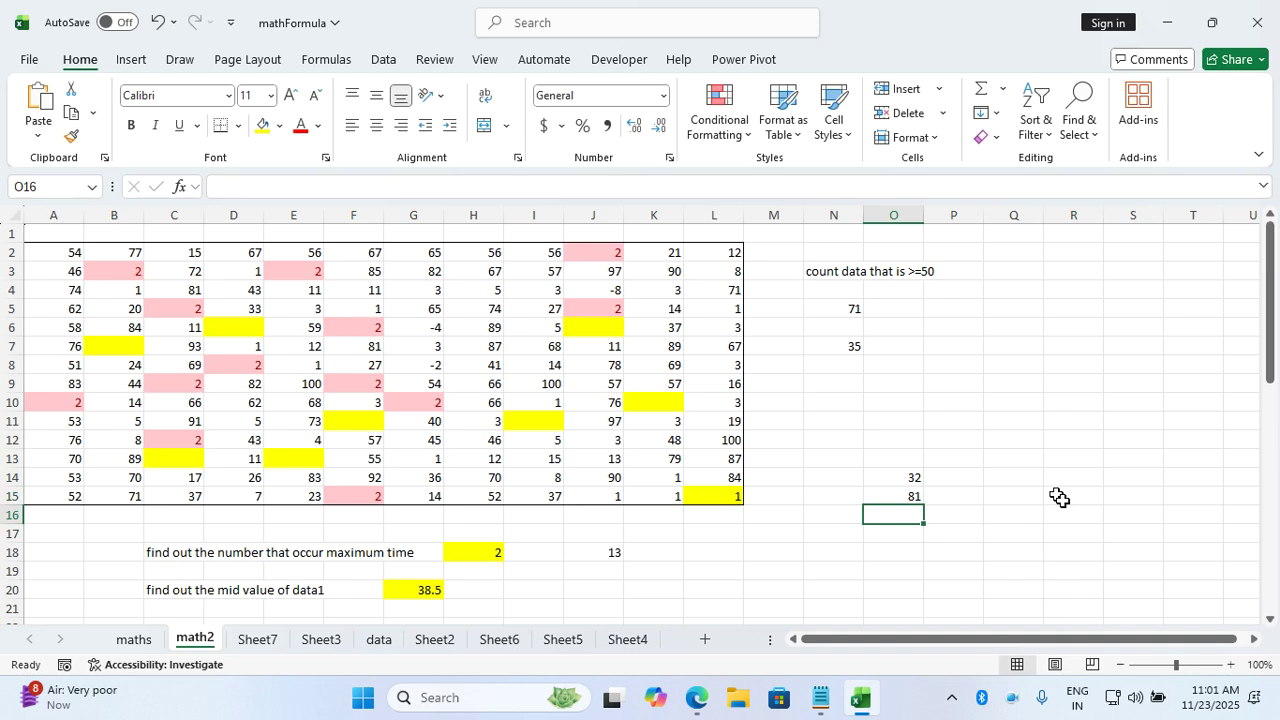
# Calculate square roots with =SQRT(49) in O17 and =SQRT(81) in O19
pyautogui.press('Return')
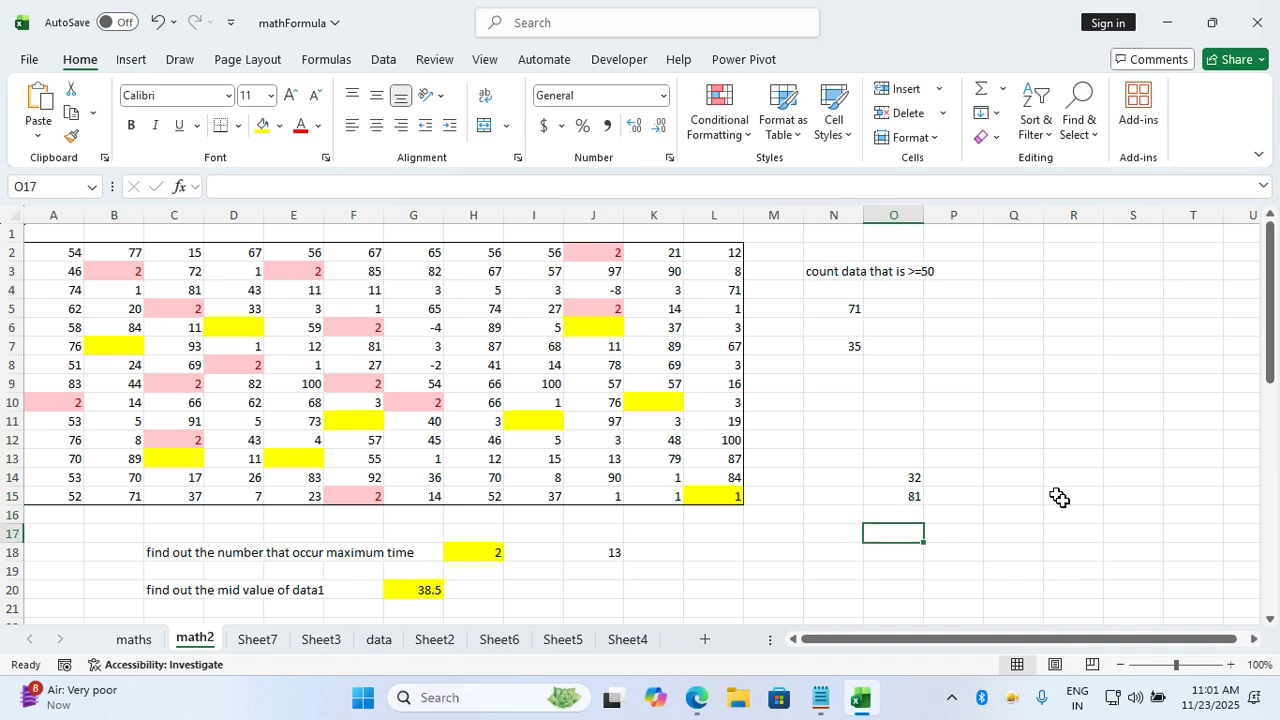
pyautogui.write('=sqrt')
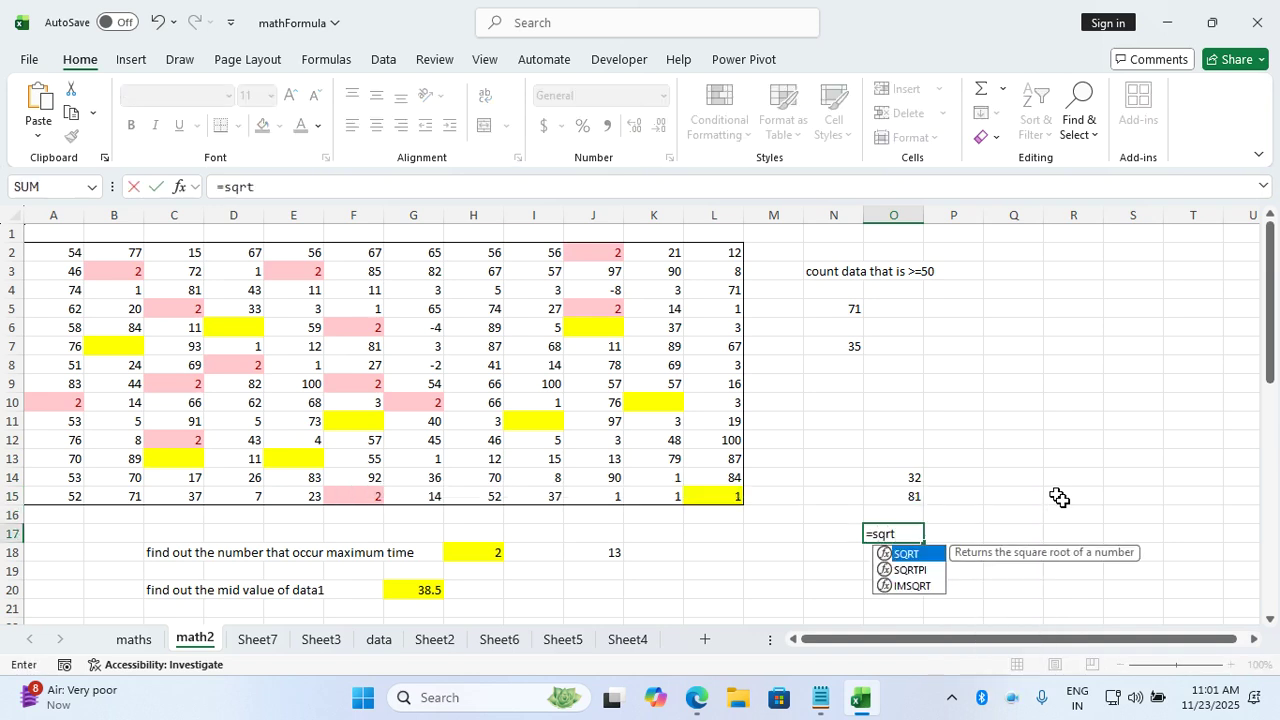
pyautogui.write('(49)')
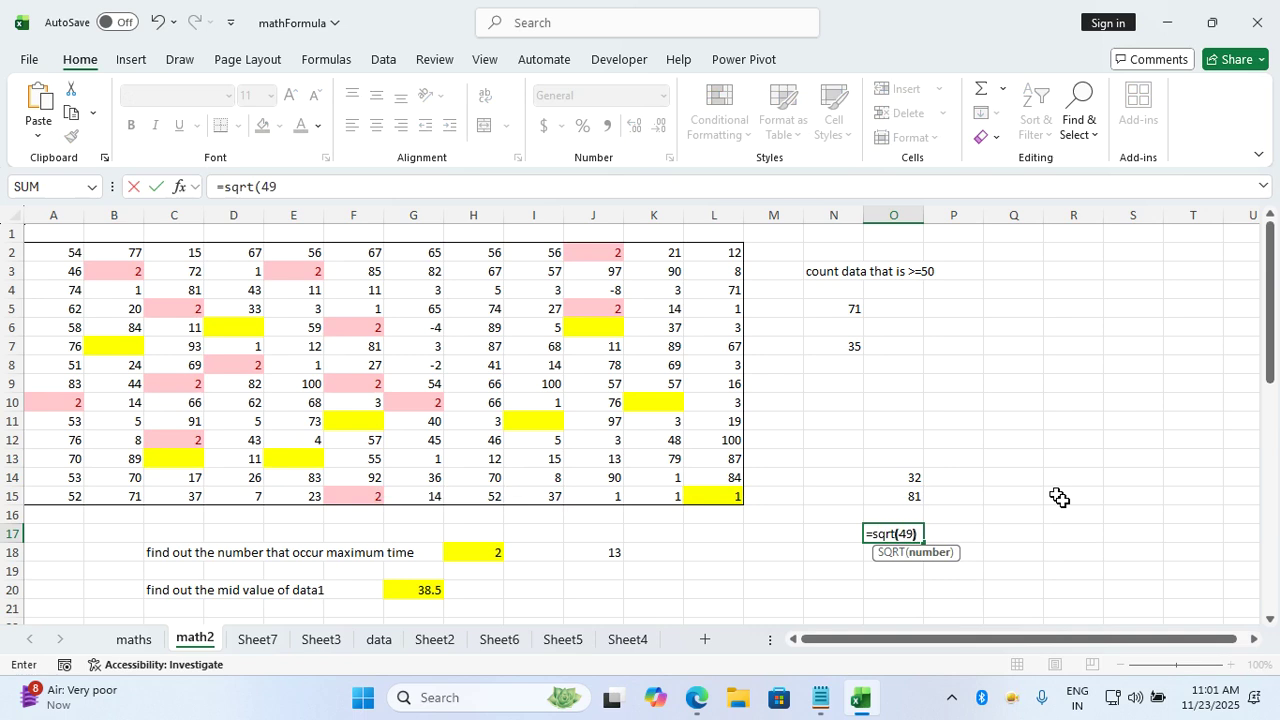
pyautogui.press('Return')
pyautogui.press('Return')
pyautogui.write('=')
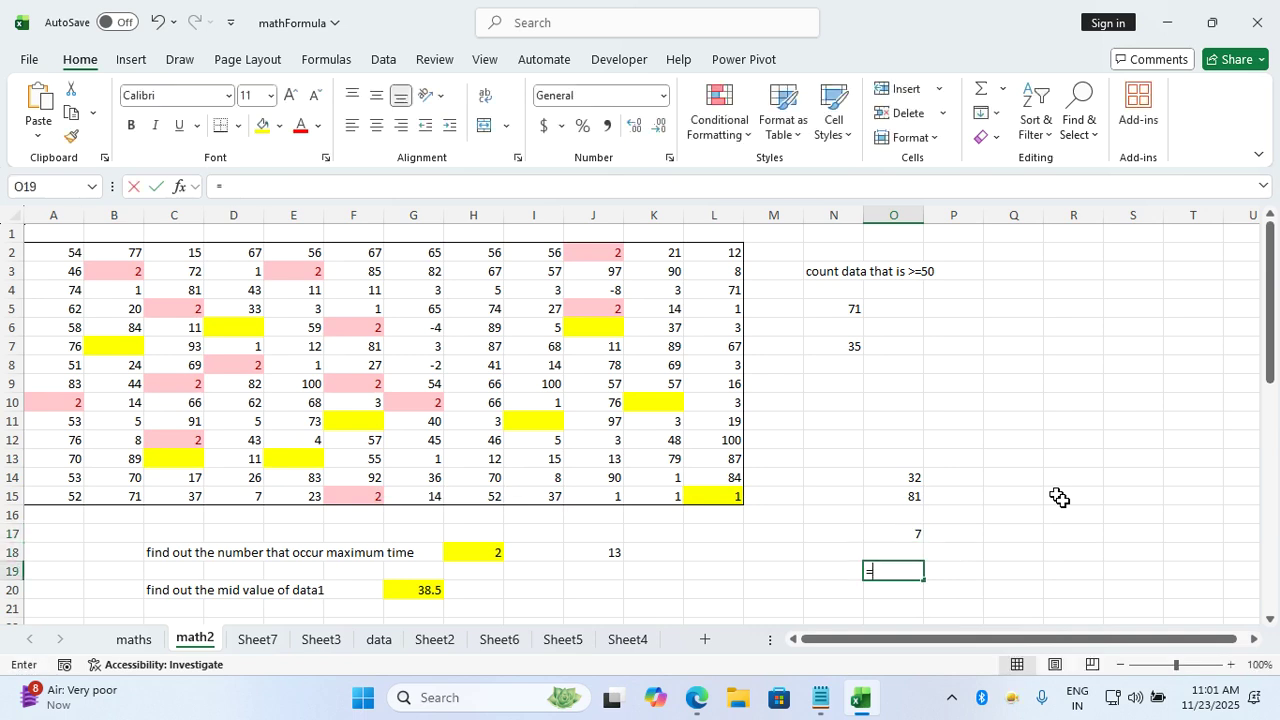
pyautogui.write('sqrt(81)')
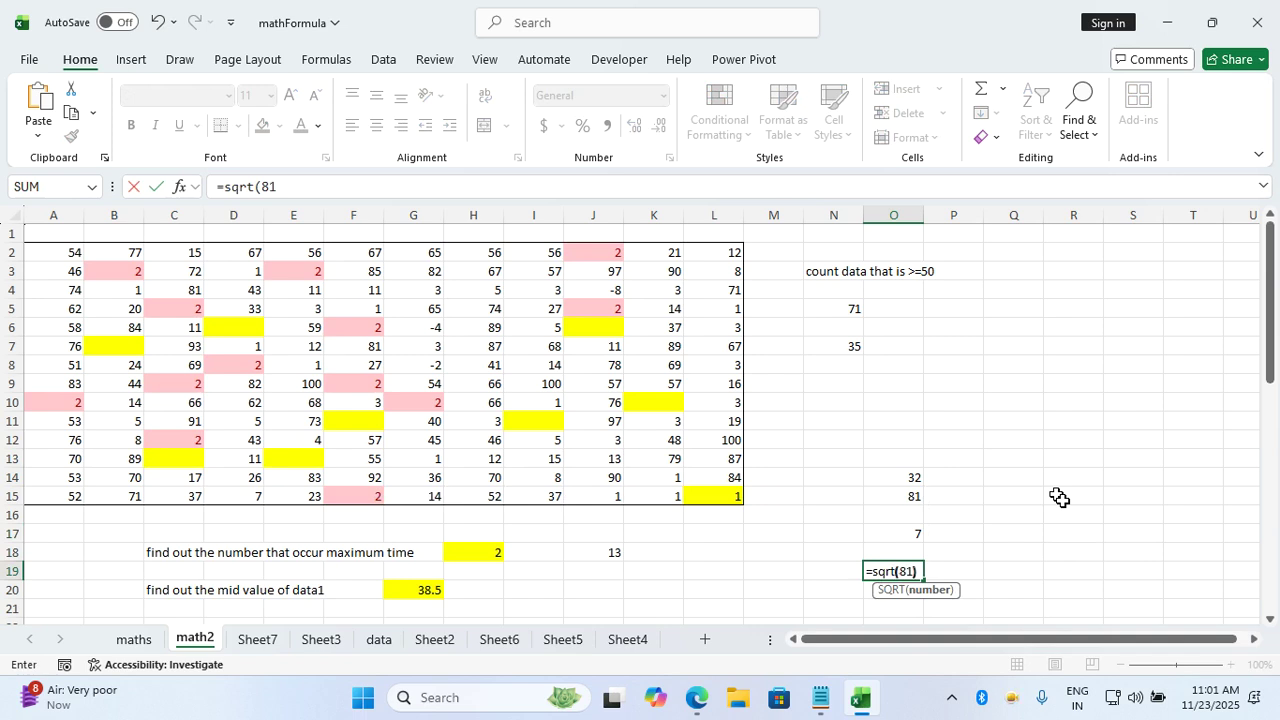
pyautogui.press('Return')
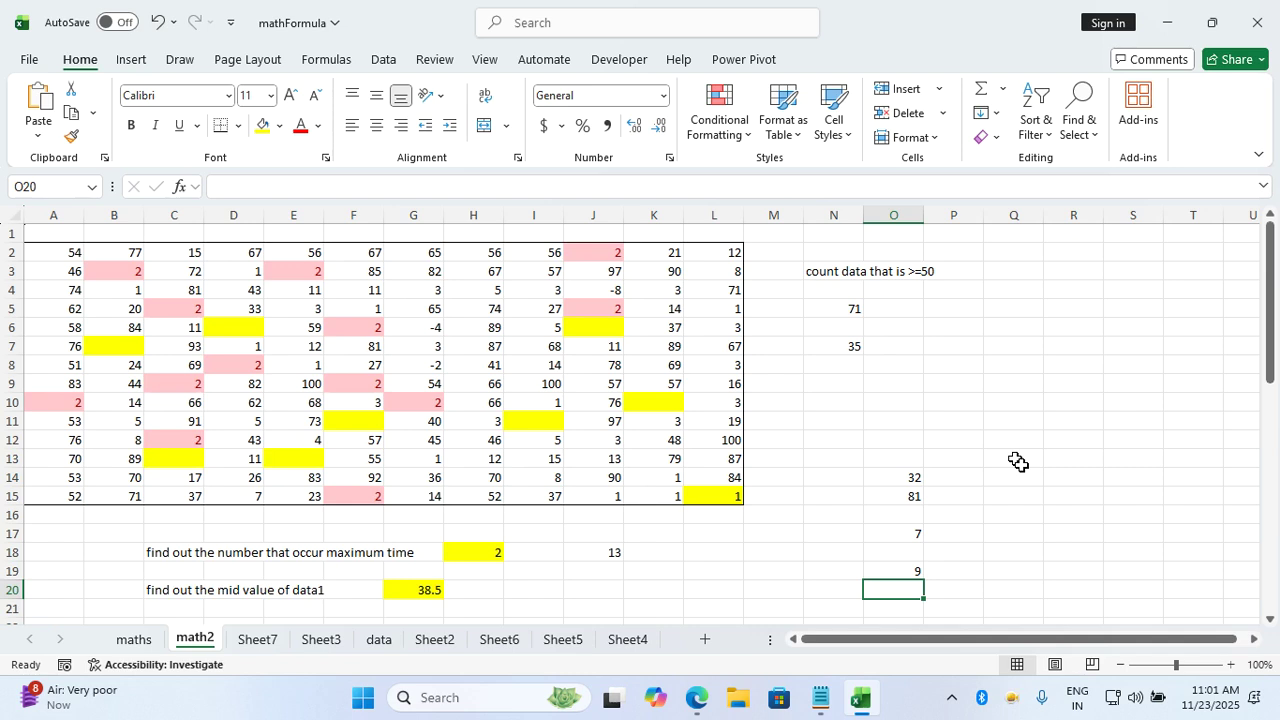
# Switch to the Notepad course outline and highlight the mathematical function list from 16.sum to 30.sqrt() for review
pyautogui.click(820, 697)
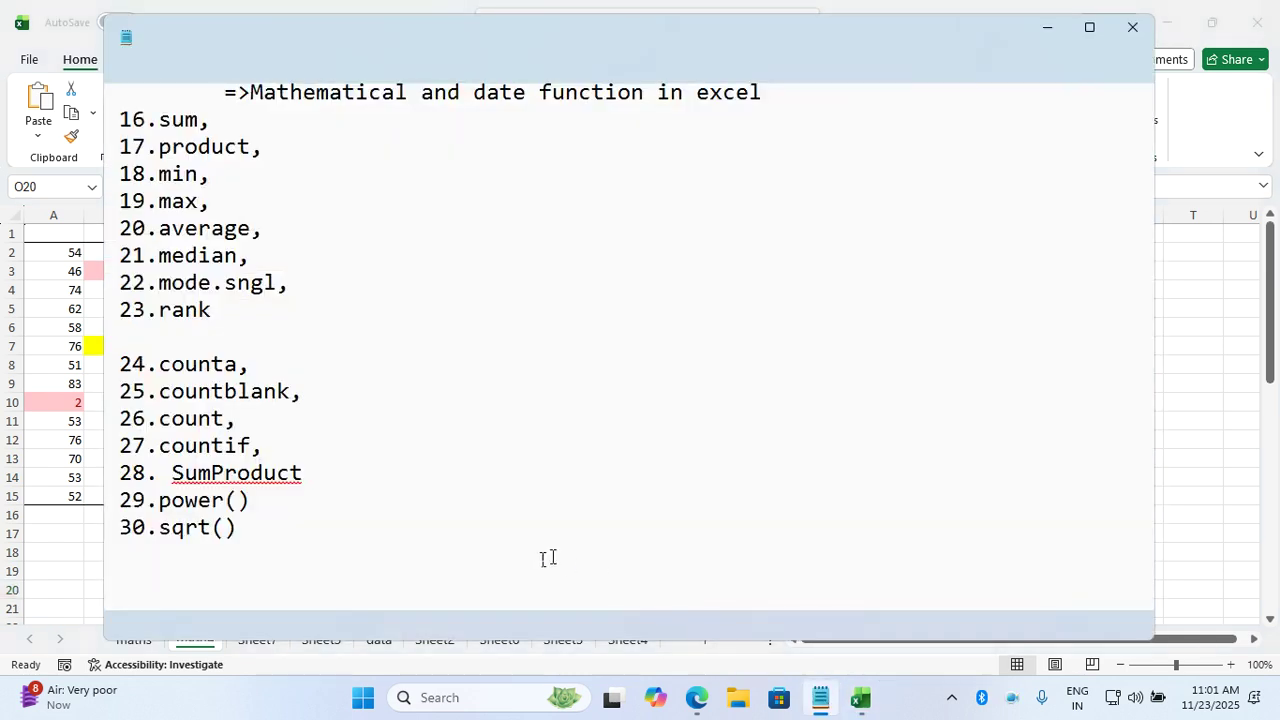
pyautogui.moveTo(266, 540)
pyautogui.mouseDown()
pyautogui.moveTo(118, 283)
pyautogui.moveTo(114, 120)
pyautogui.mouseUp()
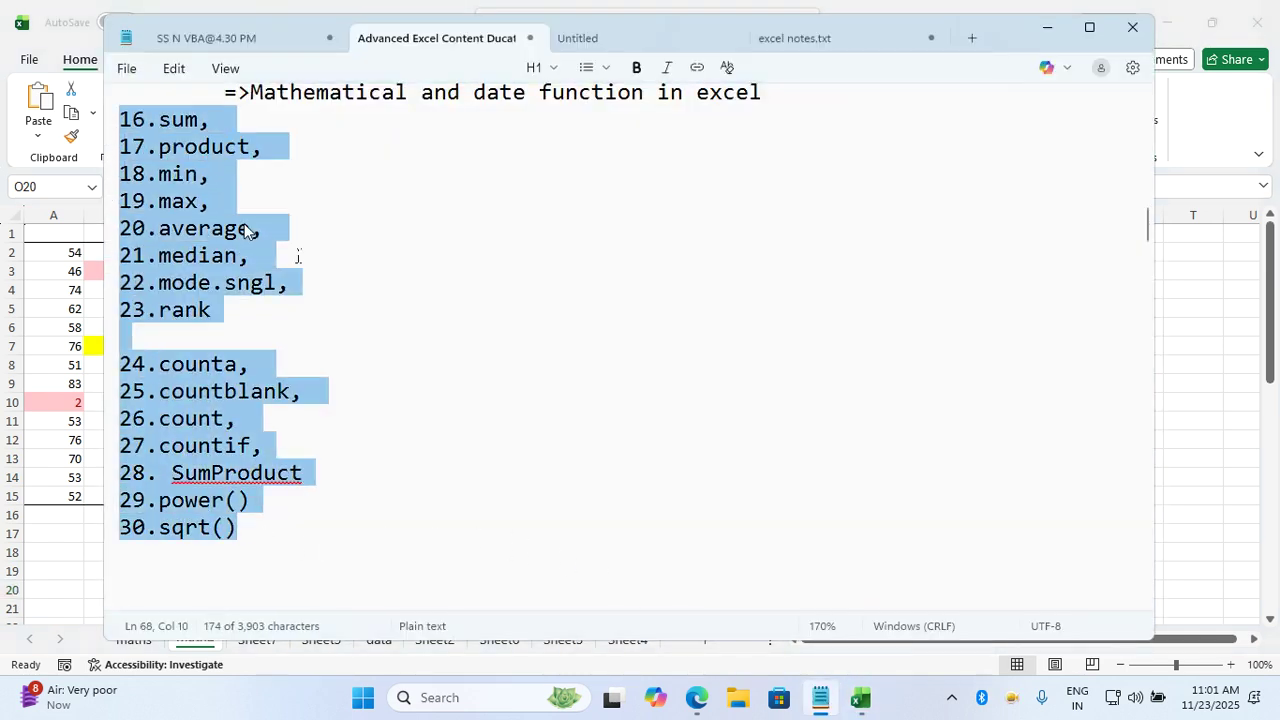